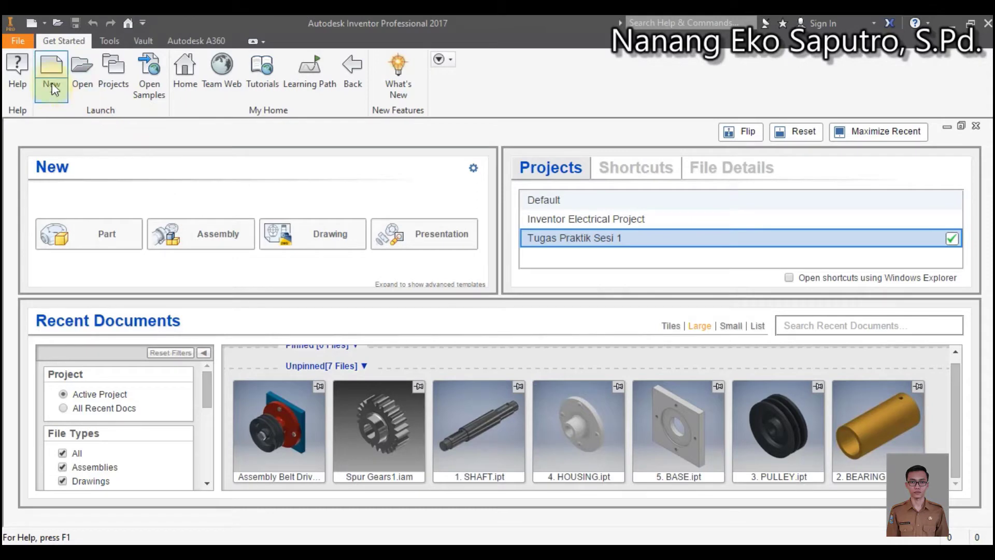
Create a presentation from the metric Standard (mm).ipn template and insert the Assembly Belt Drive assembly into it.
click(52, 66)
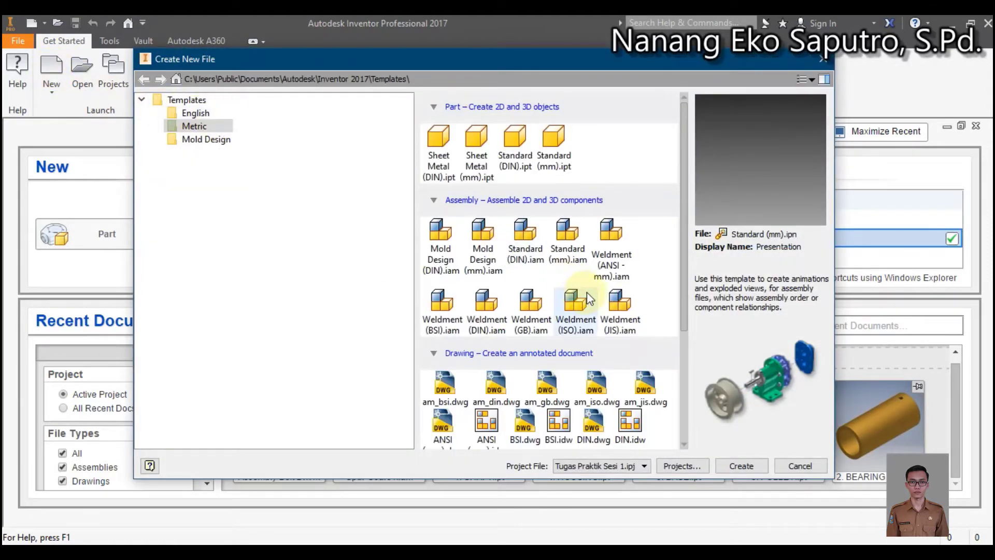
scroll(648, 288, down, 3)
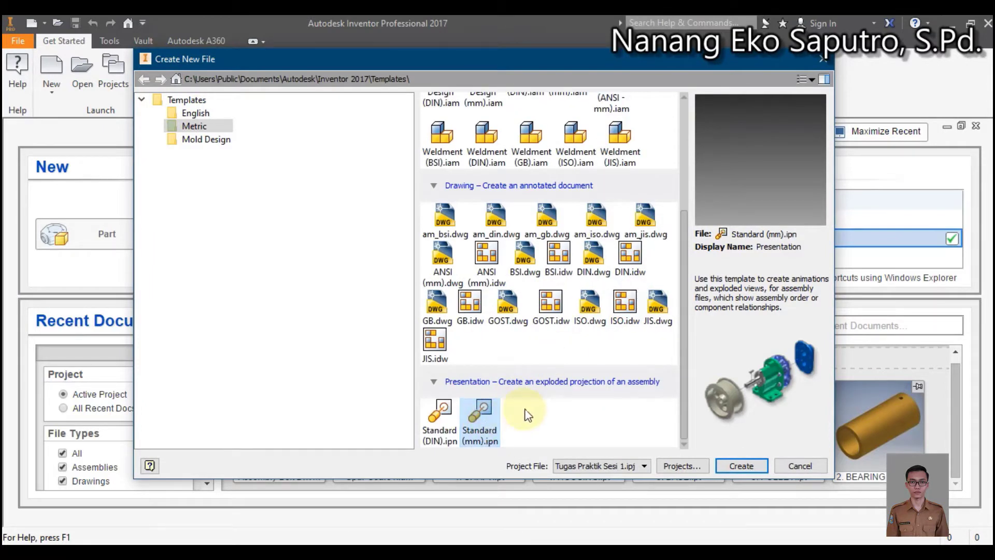
click(737, 464)
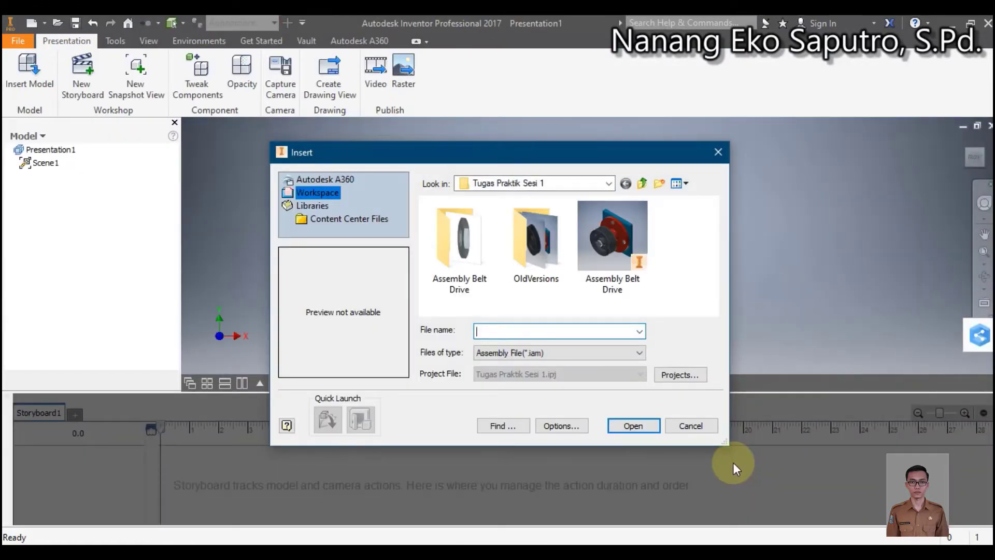
click(609, 273)
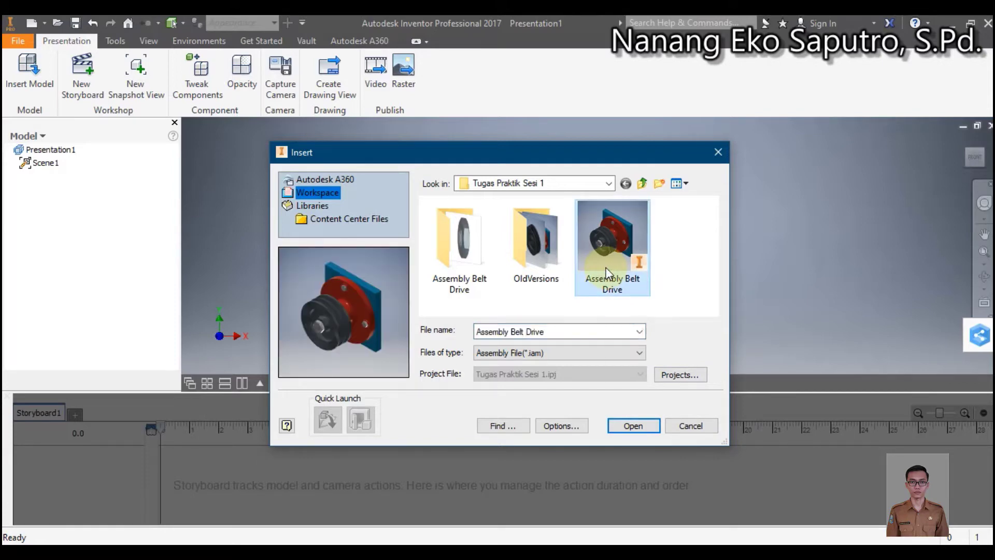
click(638, 430)
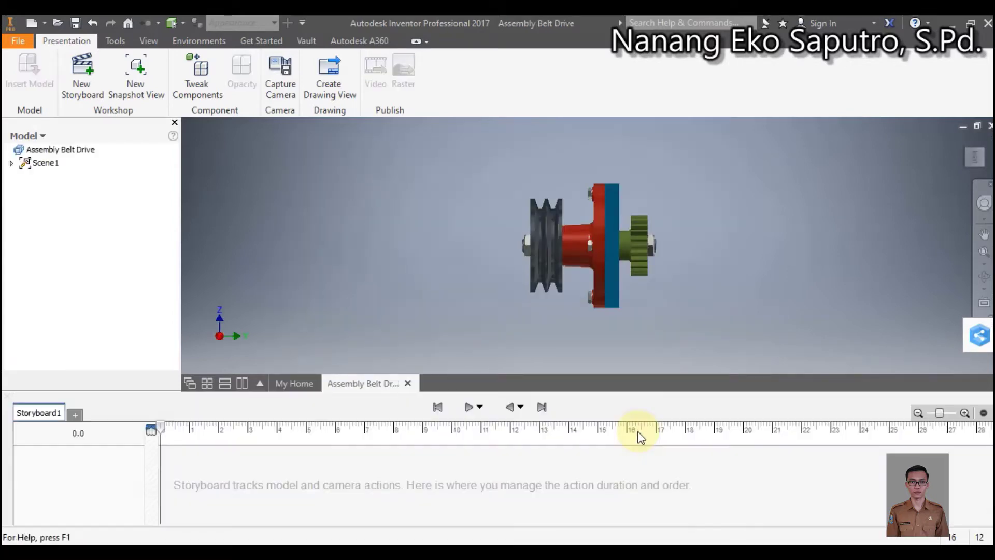
Expand Scene1 and Assembly Belt Drive.iam down to the individual components, and turn the model to show its gear side.
click(11, 163)
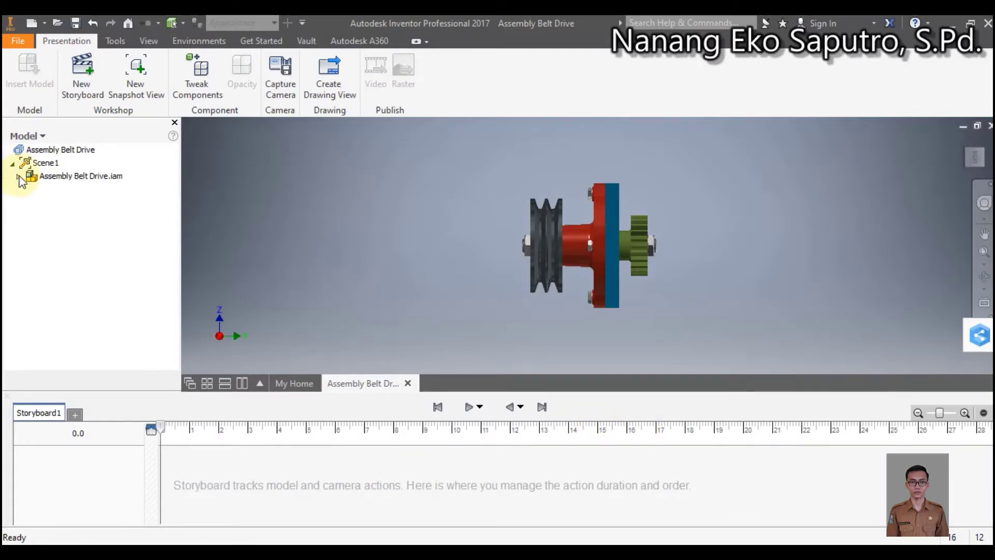
click(18, 177)
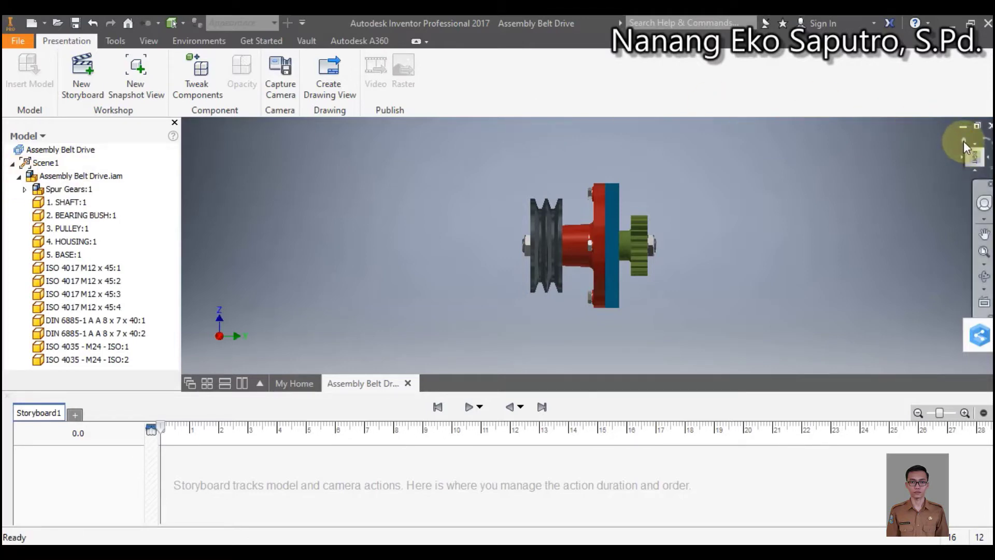
click(963, 139)
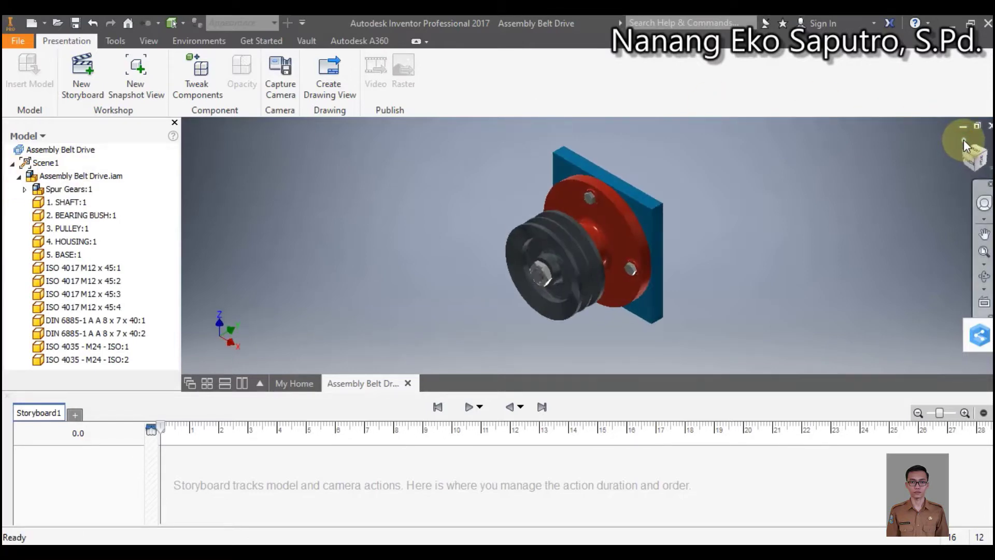
click(987, 158)
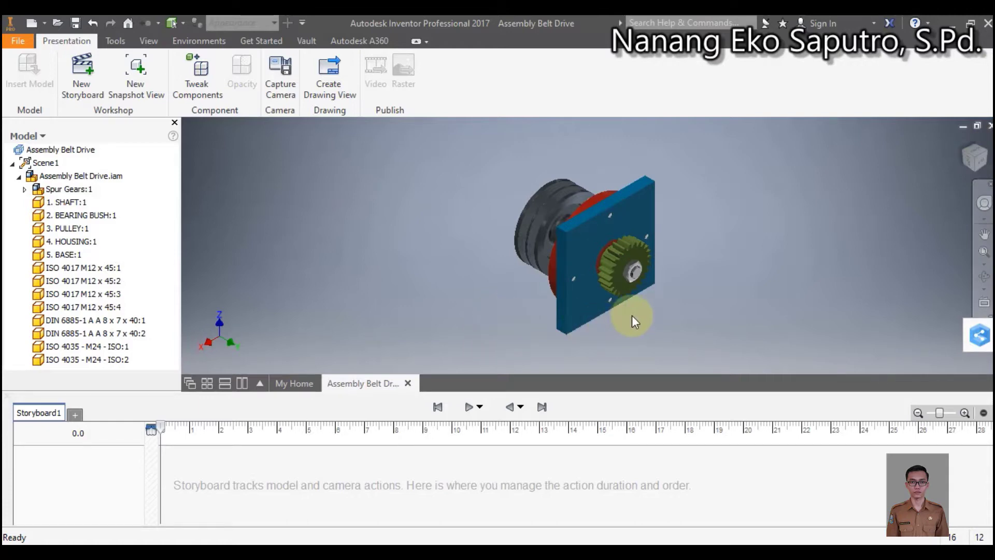
Tweak the gear-side nut ISO 4035 - M24 - ISO:1 with a 17 mm move outward along Y, just clear of the shaft thread.
click(108, 351)
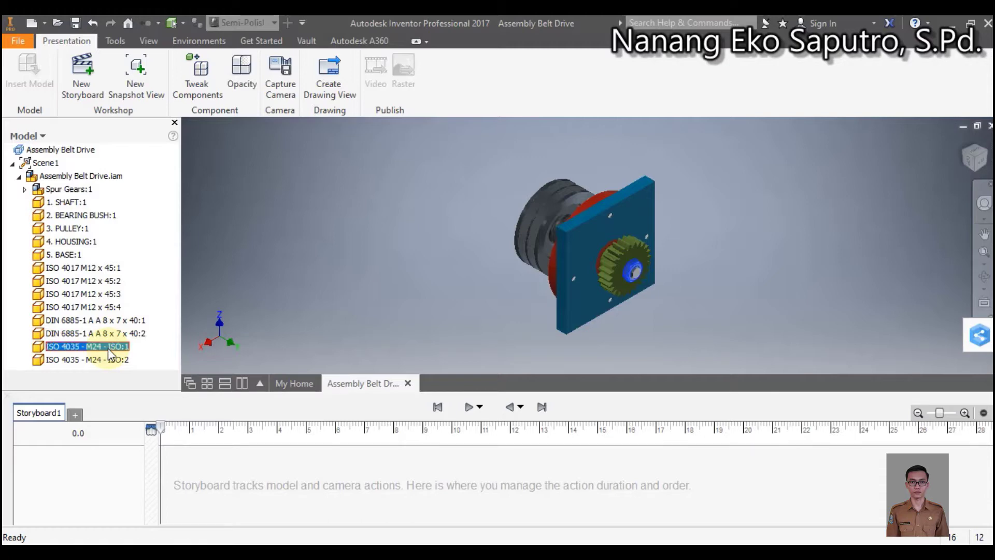
click(204, 82)
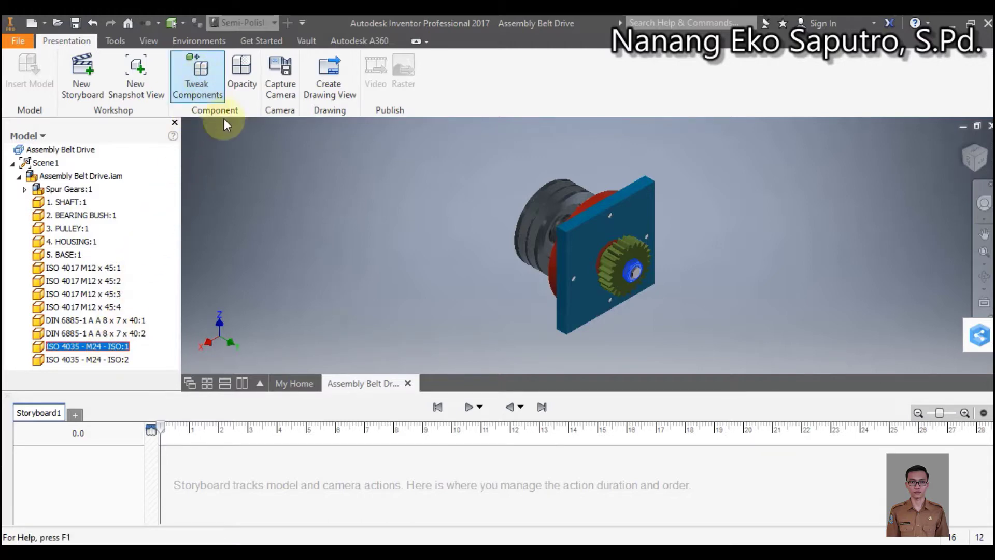
click(639, 272)
scroll(639, 273, up, 5)
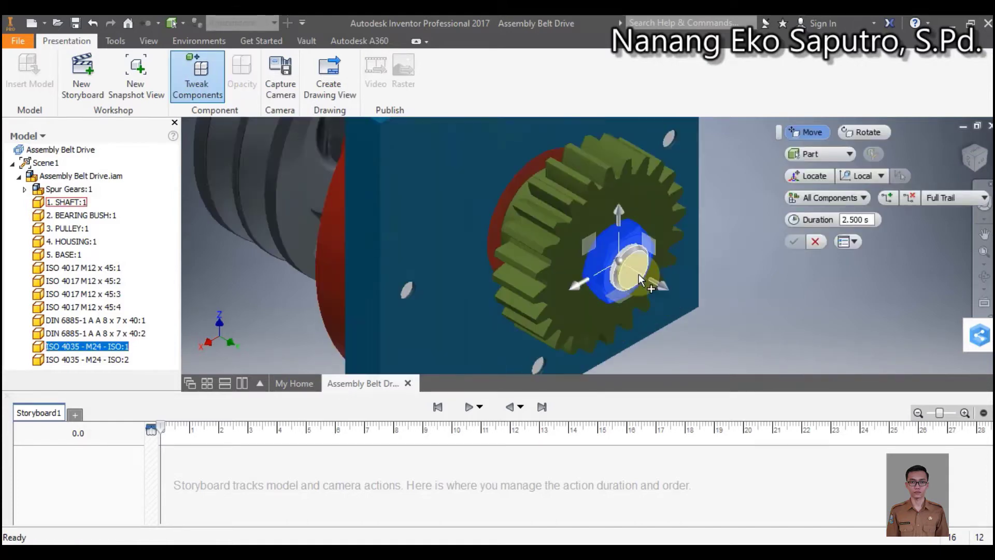
click(605, 243)
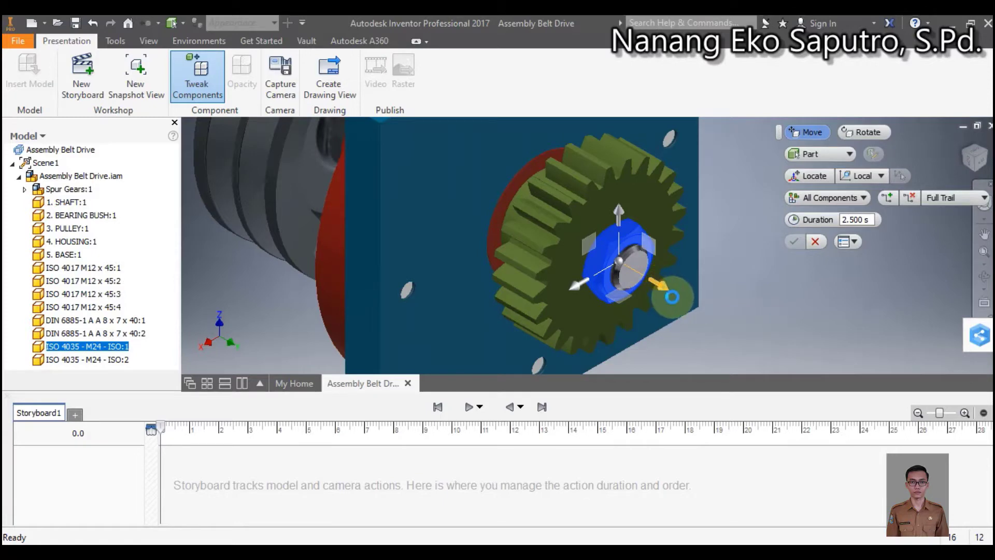
drag(681, 303, 718, 332)
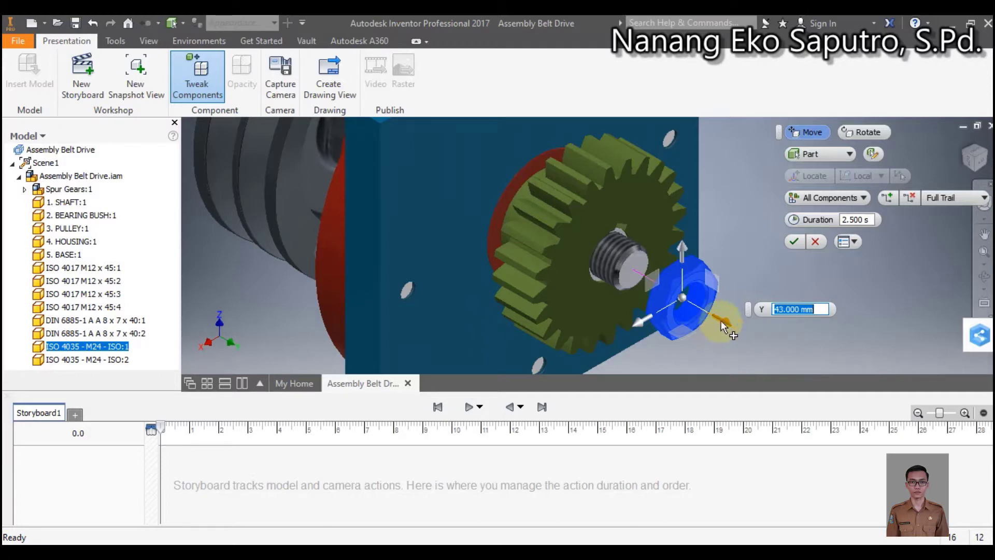
click(968, 160)
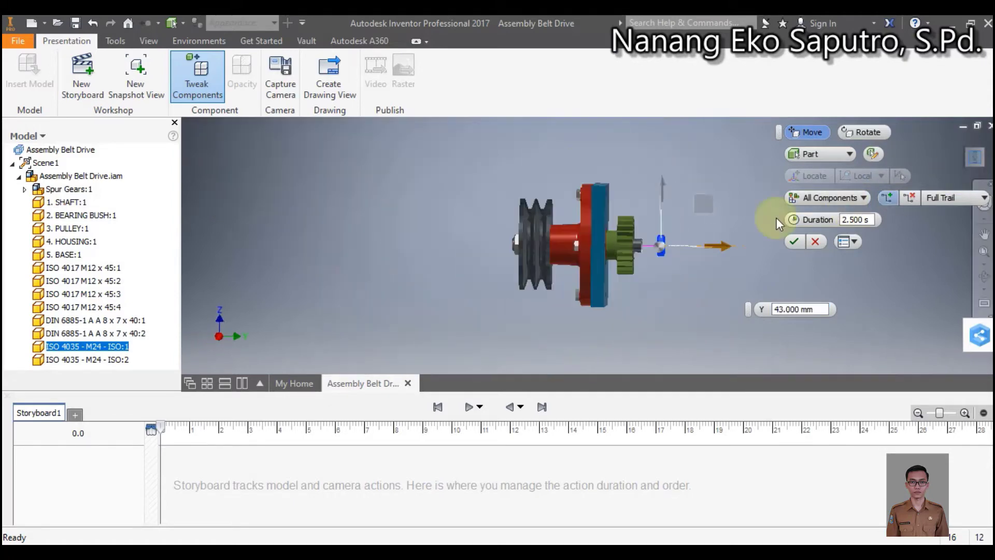
scroll(651, 241, up, 5)
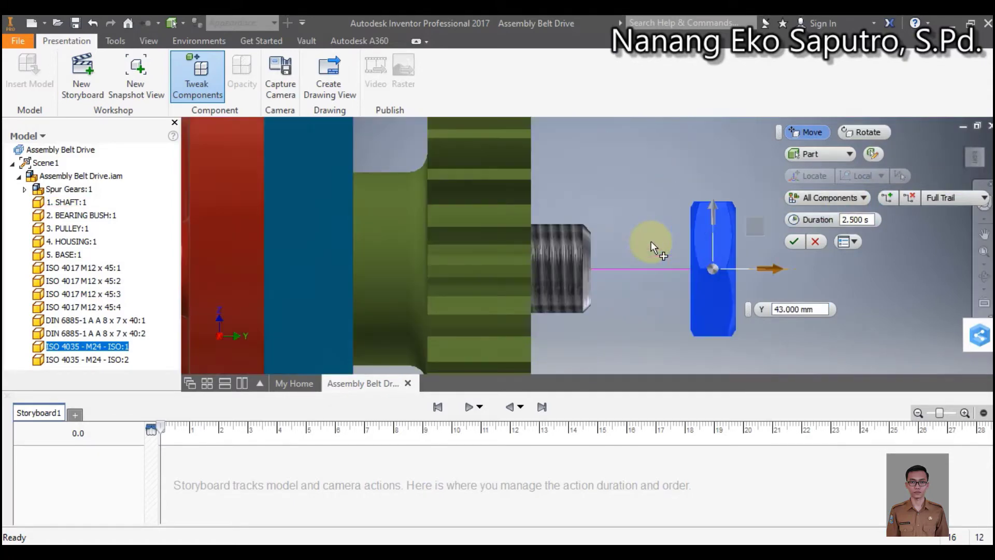
drag(779, 265, 682, 271)
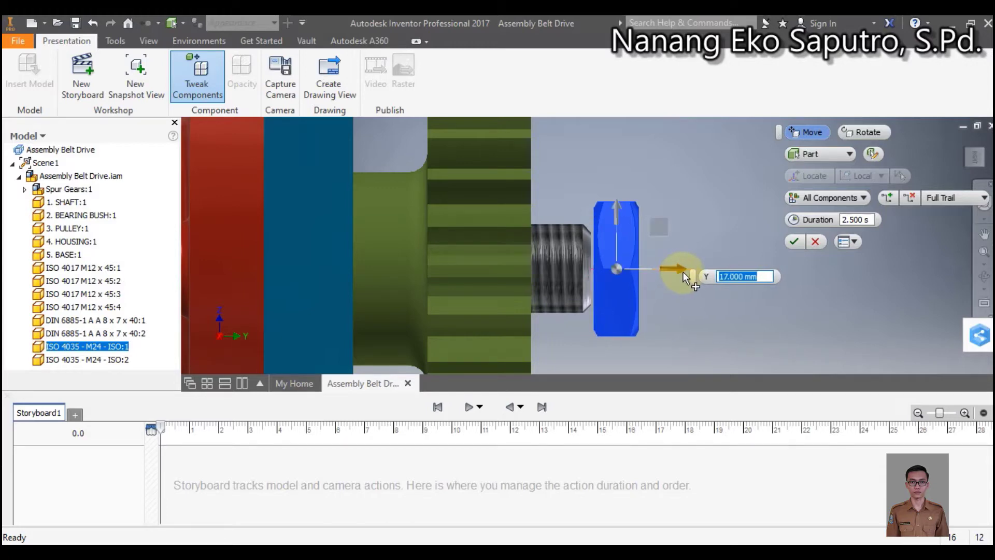
click(794, 241)
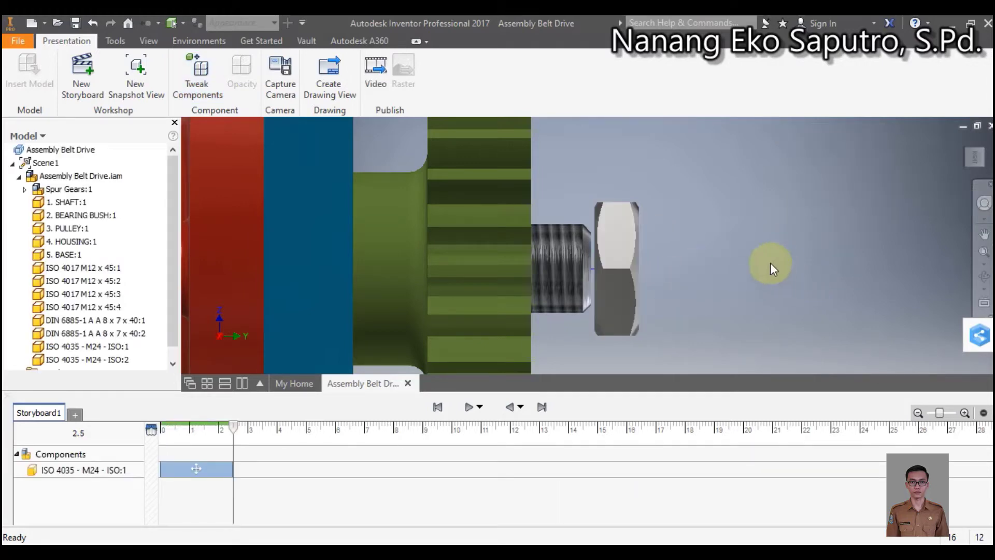
Add a rotation tweak of 720 degrees about the shaft axis to the gear-side M24 nut, with a duration of 2.5 s.
click(206, 91)
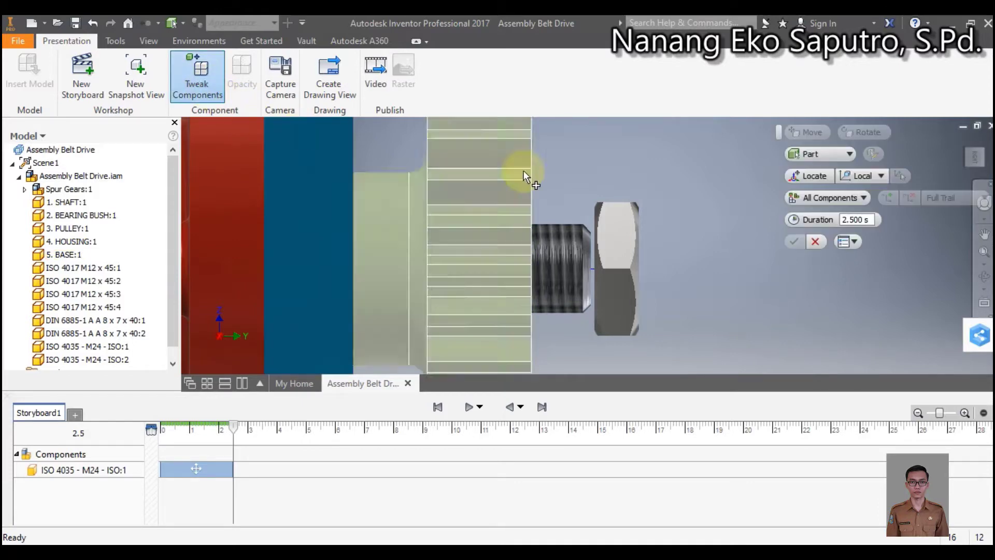
click(618, 232)
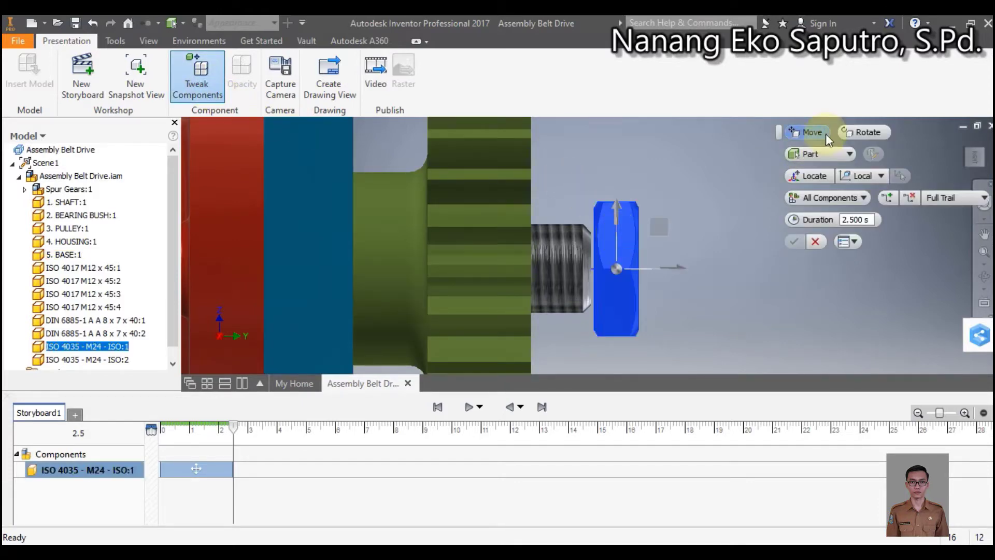
click(852, 130)
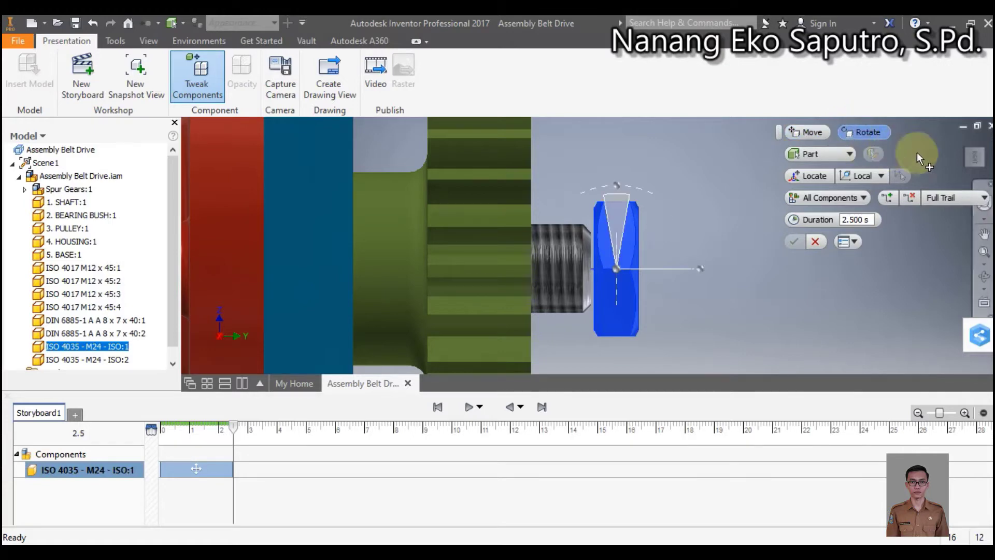
click(983, 155)
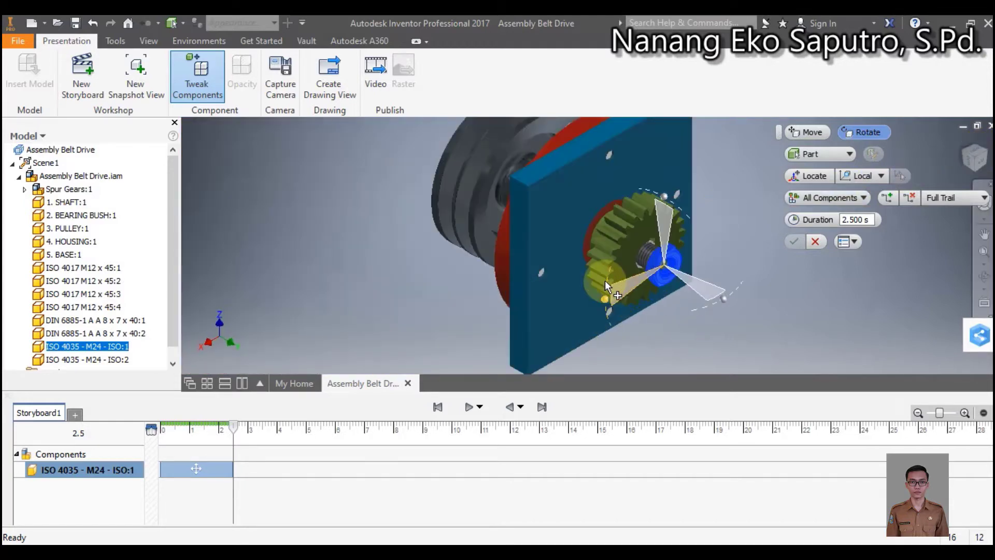
scroll(668, 259, down, 4)
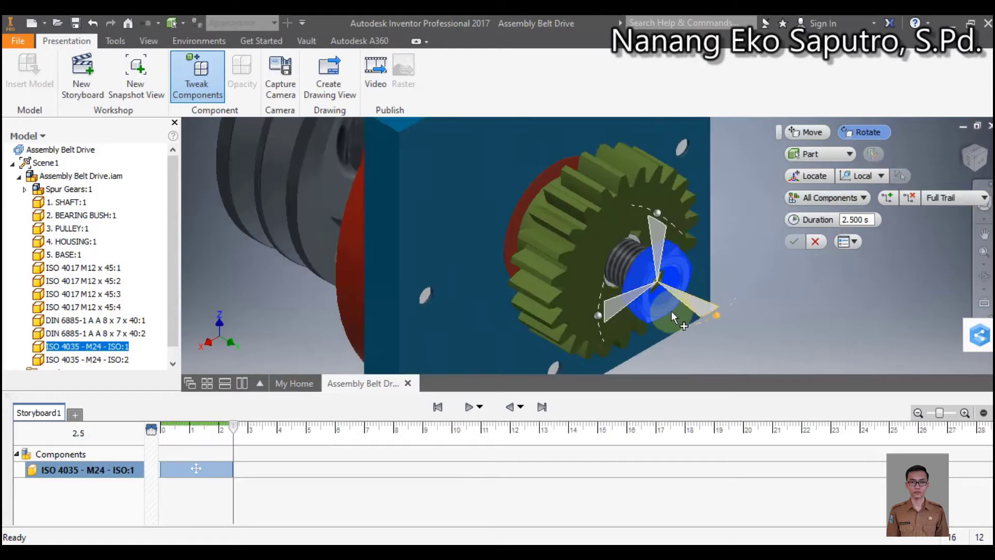
scroll(670, 317, up, 3)
scroll(680, 319, down, 3)
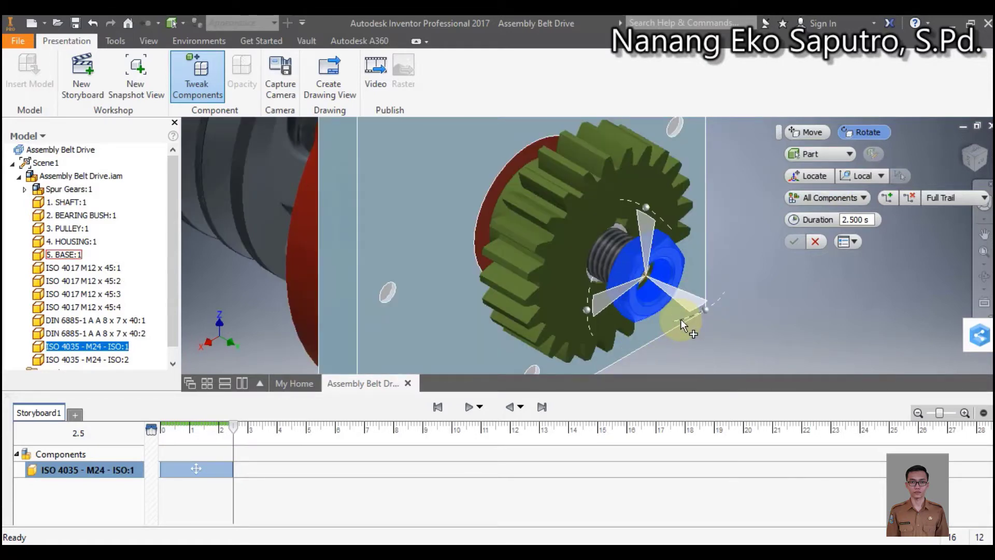
scroll(680, 318, up, 2)
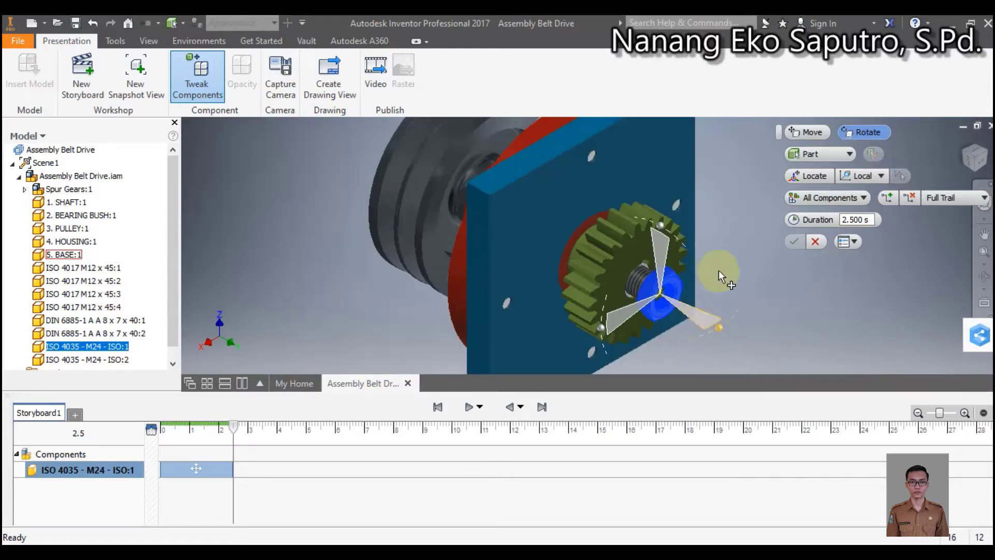
click(601, 328)
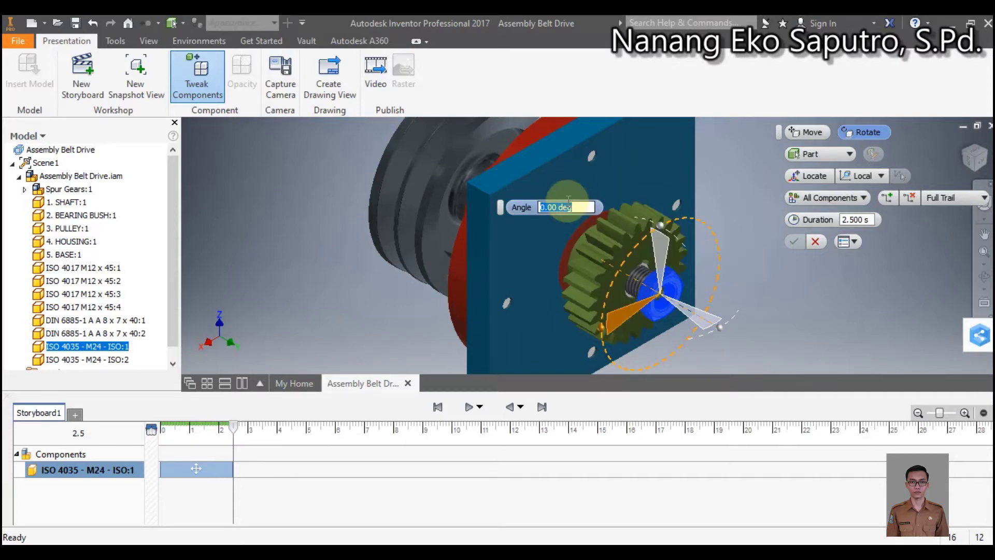
click(983, 277)
drag(630, 264, 601, 243)
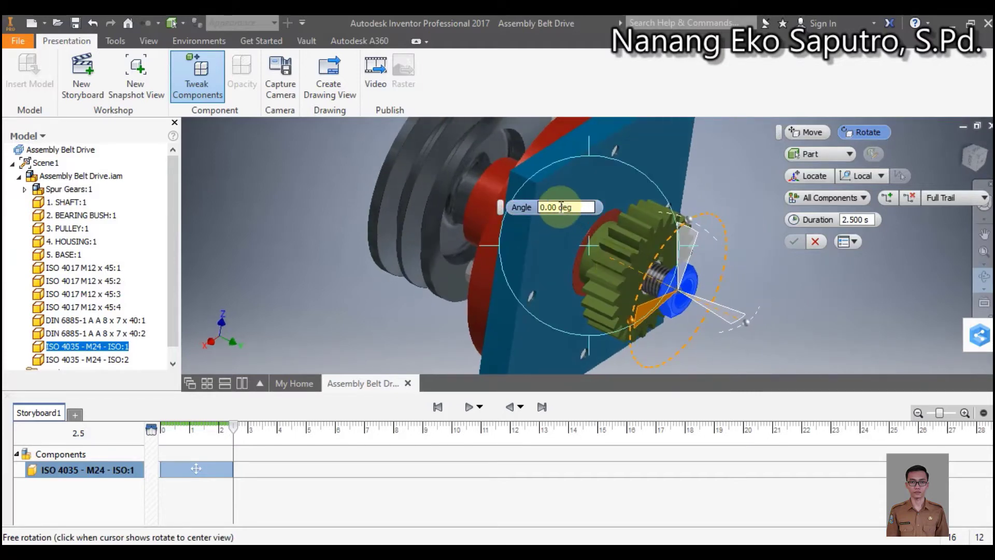
mouse_move(548, 207)
mouse_down()
mouse_move(533, 205)
mouse_move(547, 206)
mouse_up()
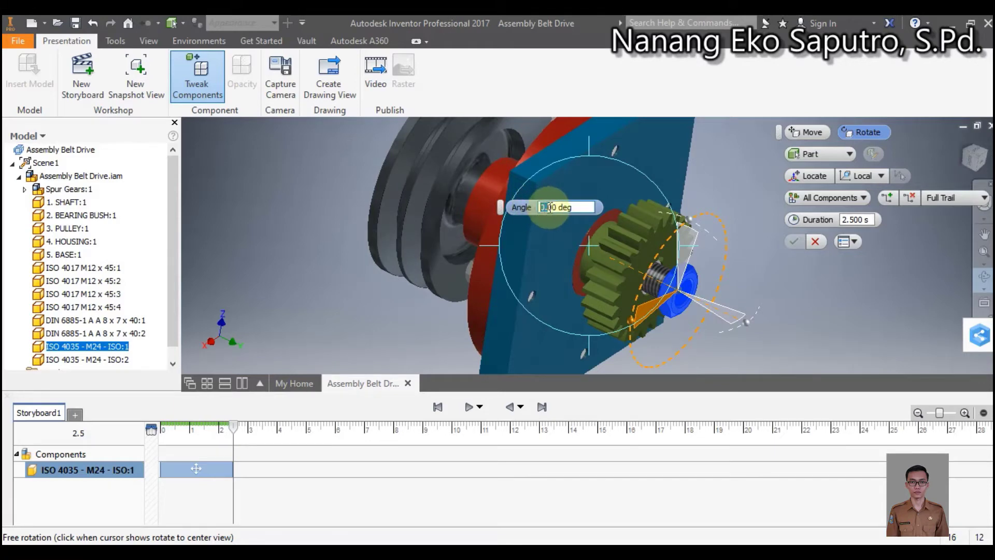
key(Delete)
key(Delete)
key(Delete)
key(Delete)
text(72)
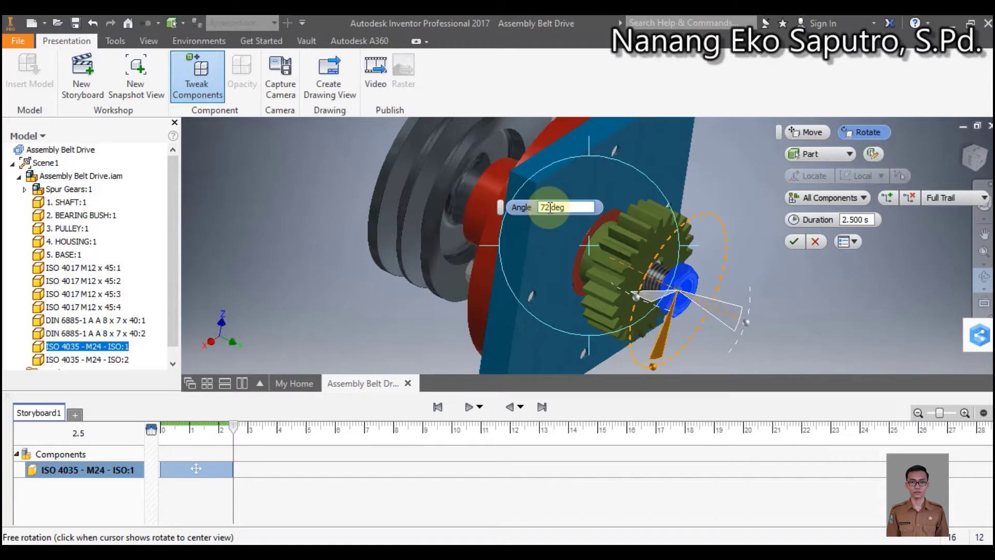
text(0)
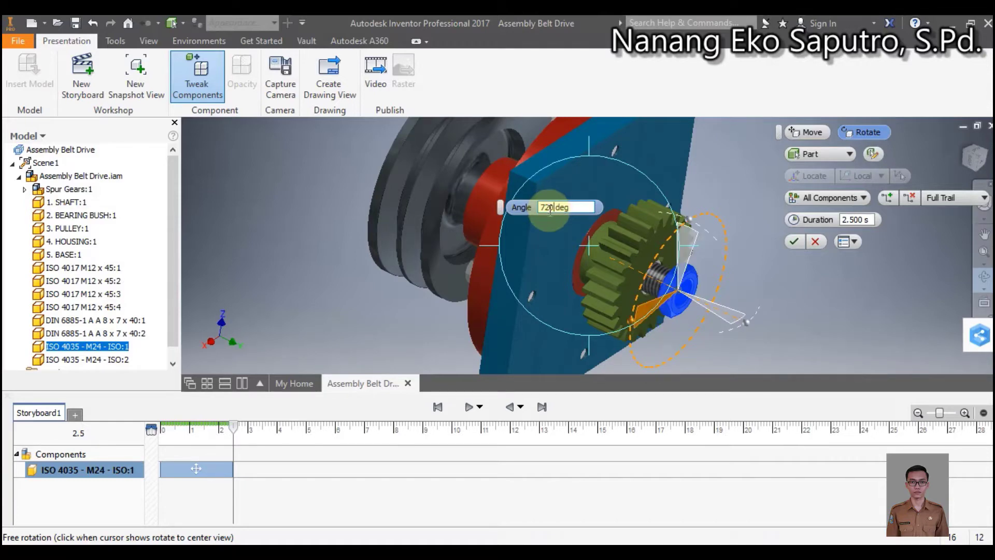
click(795, 240)
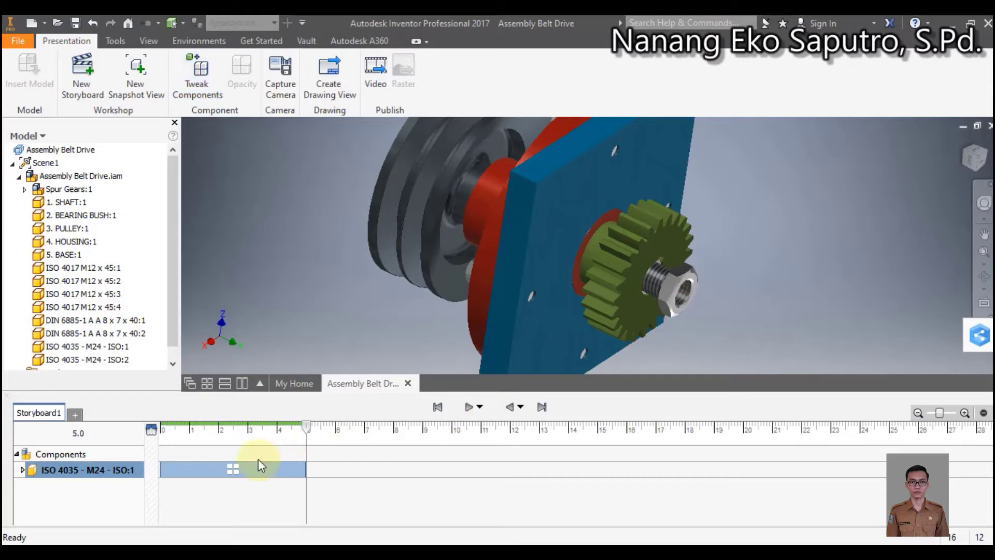
Shift the M24 nut's rotation action to start at 0 s together with its move, and set the playhead to the storyboard's end.
click(23, 469)
click(259, 486)
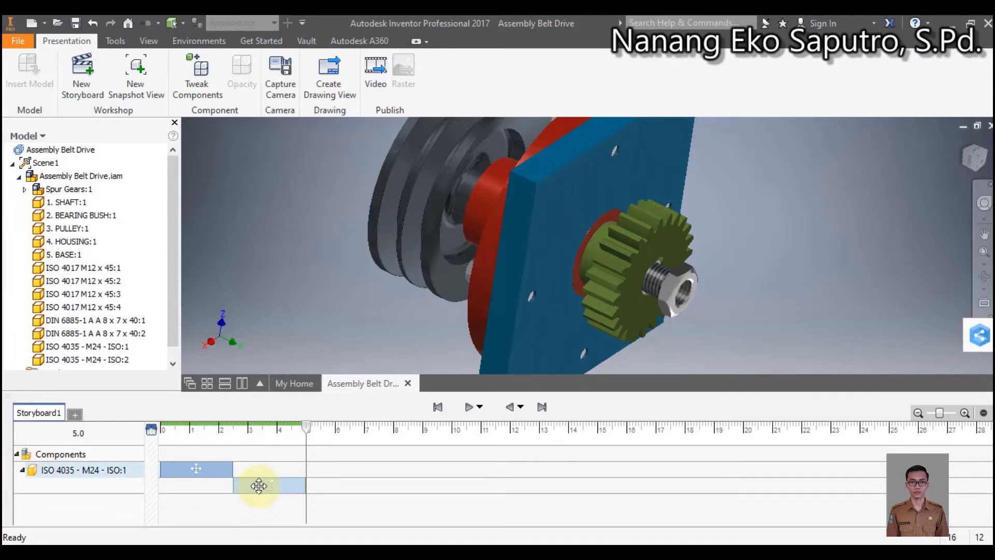
drag(258, 485, 179, 484)
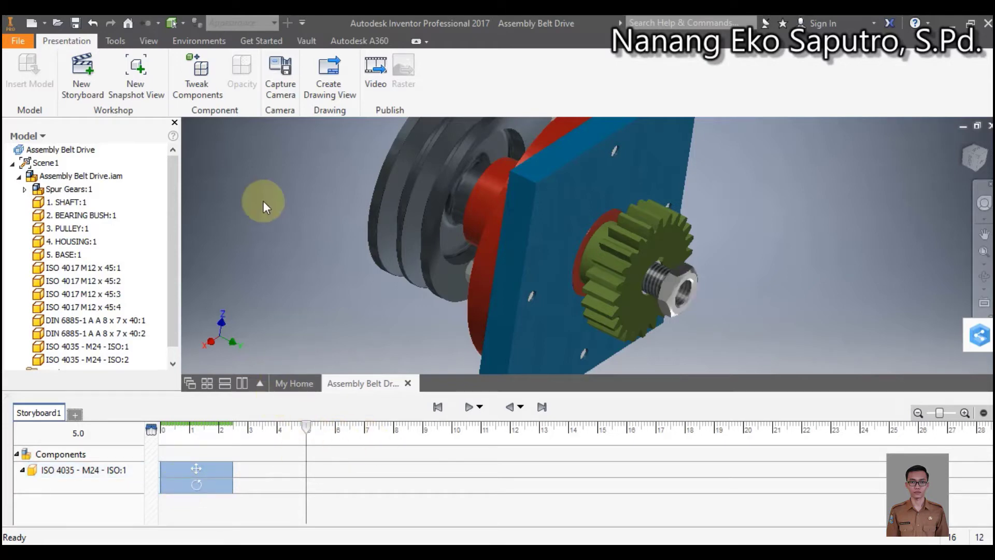
click(211, 82)
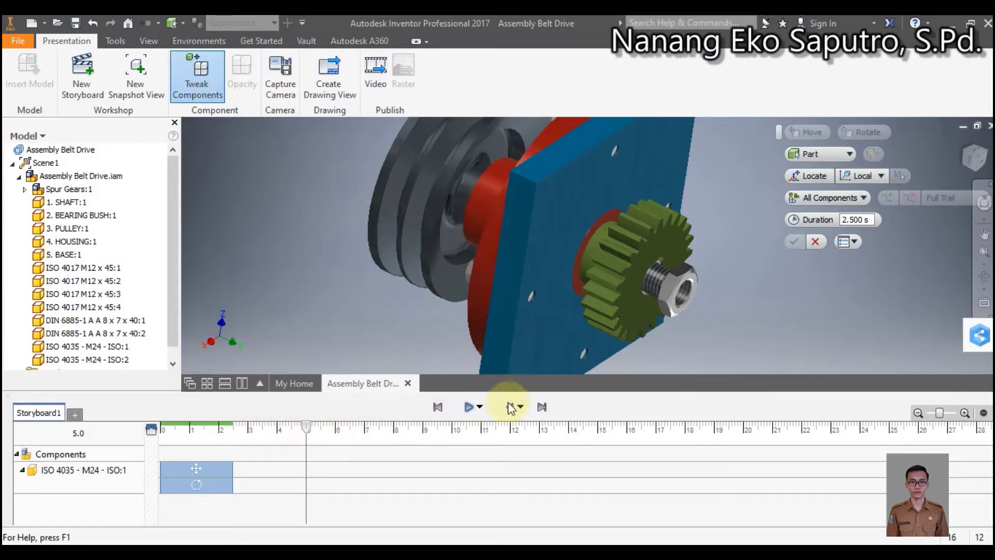
click(539, 406)
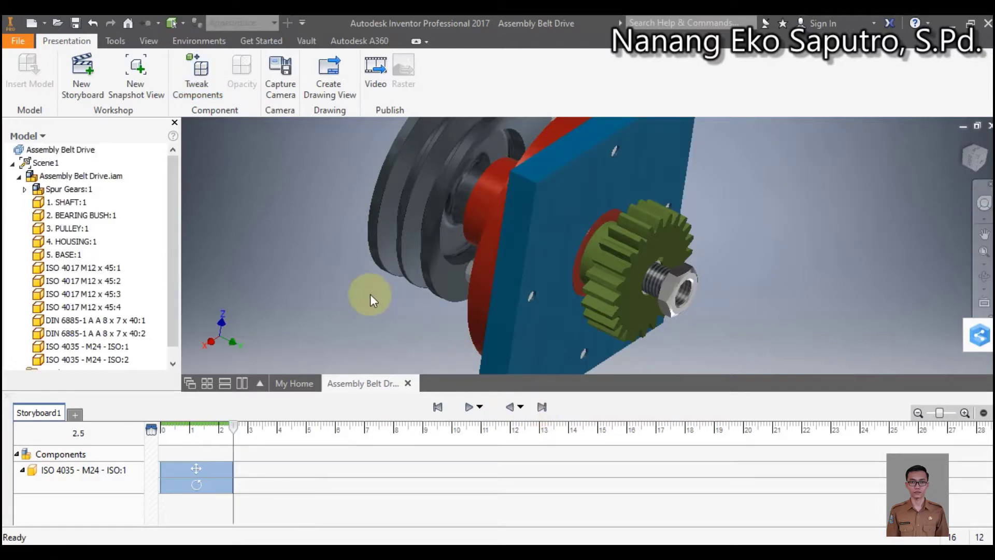
Add a second move tweak of 150 mm outward along Y to the gear-side M24 nut, with a duration of 2.5 s.
click(182, 84)
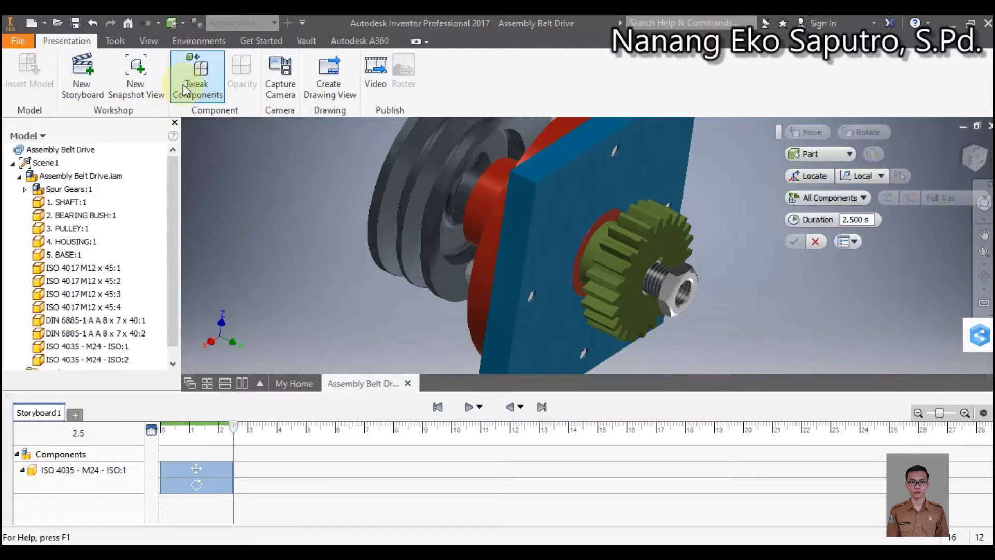
click(691, 273)
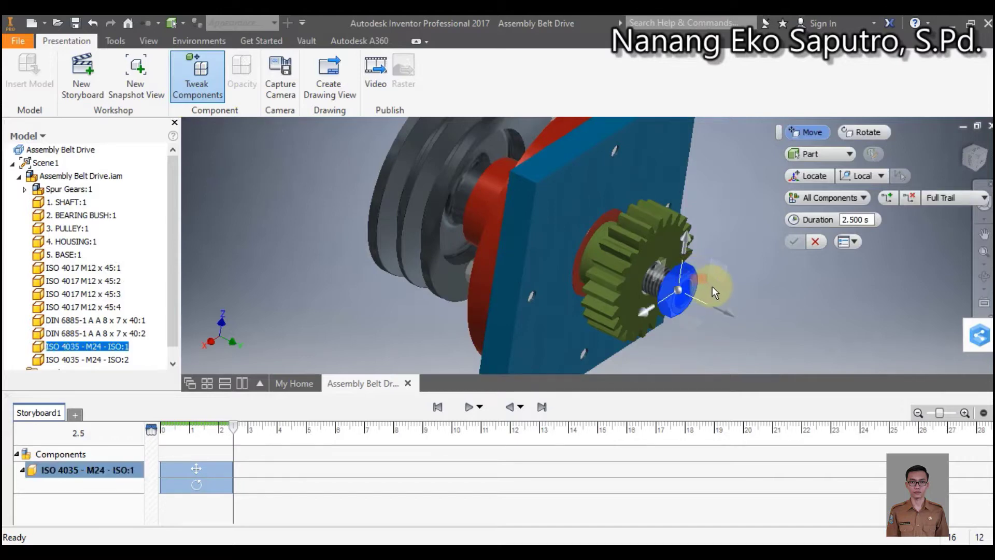
drag(713, 287, 778, 343)
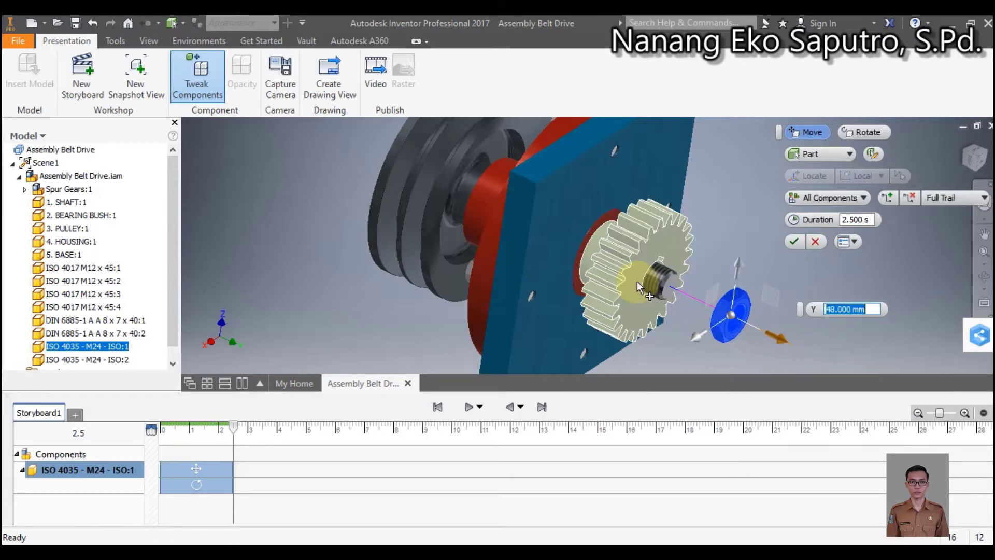
text(100)
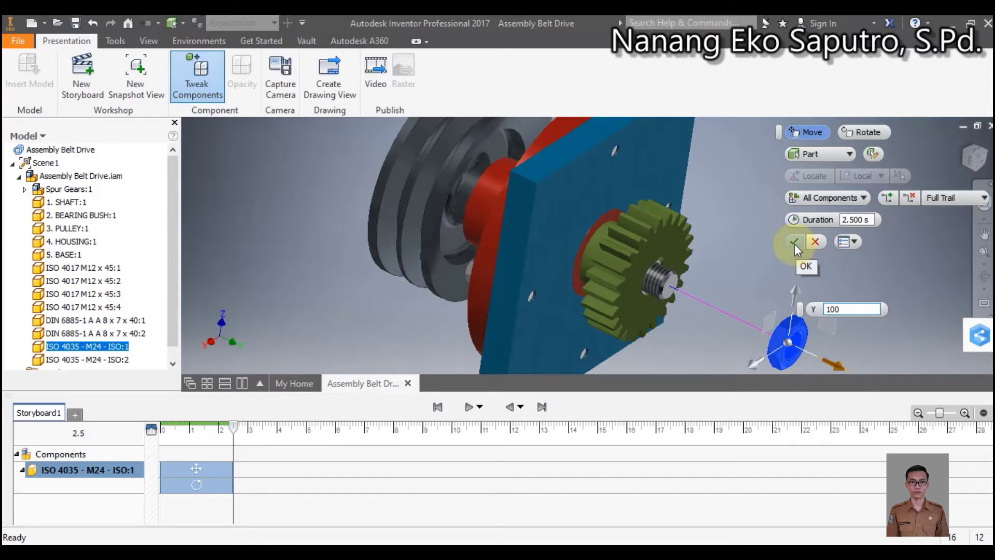
click(968, 160)
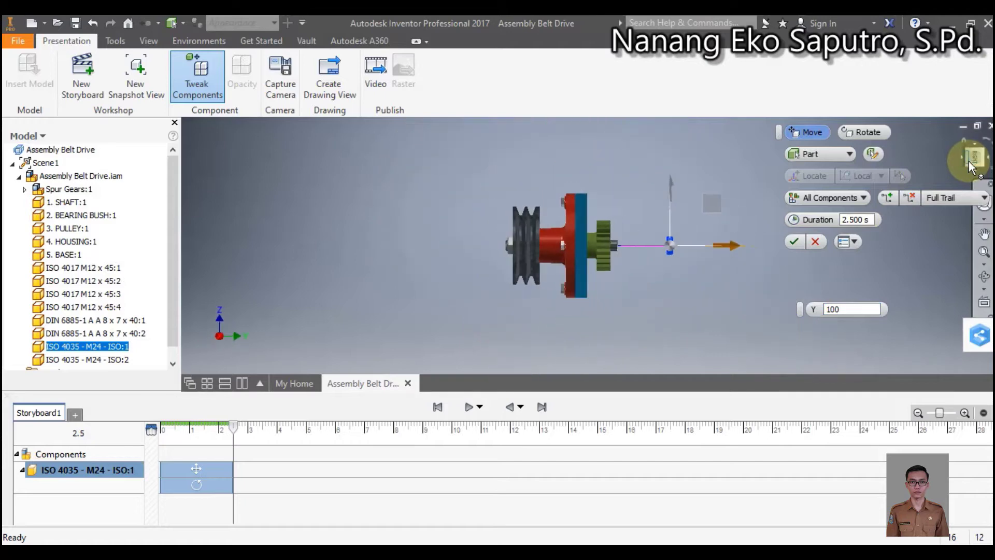
click(842, 309)
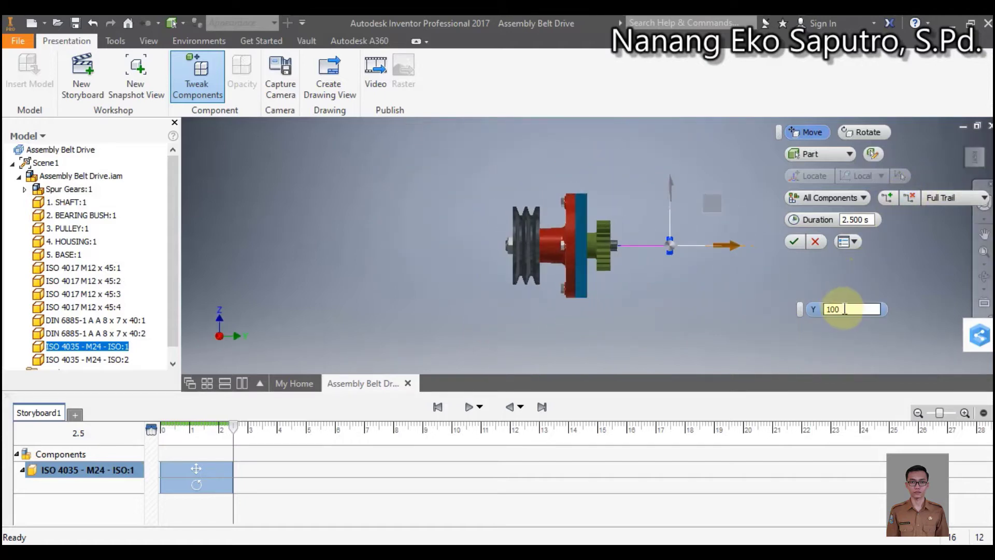
drag(844, 308, 825, 309)
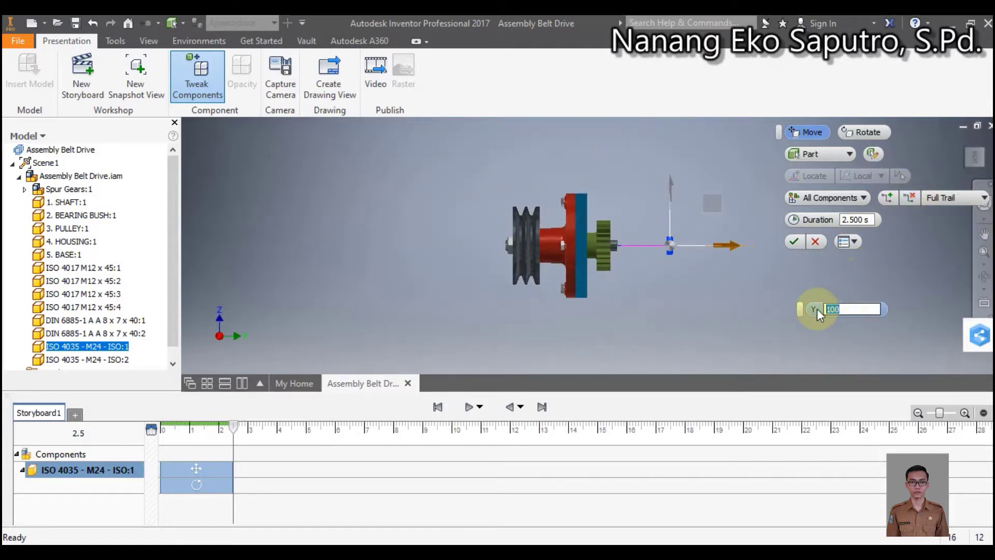
text(150)
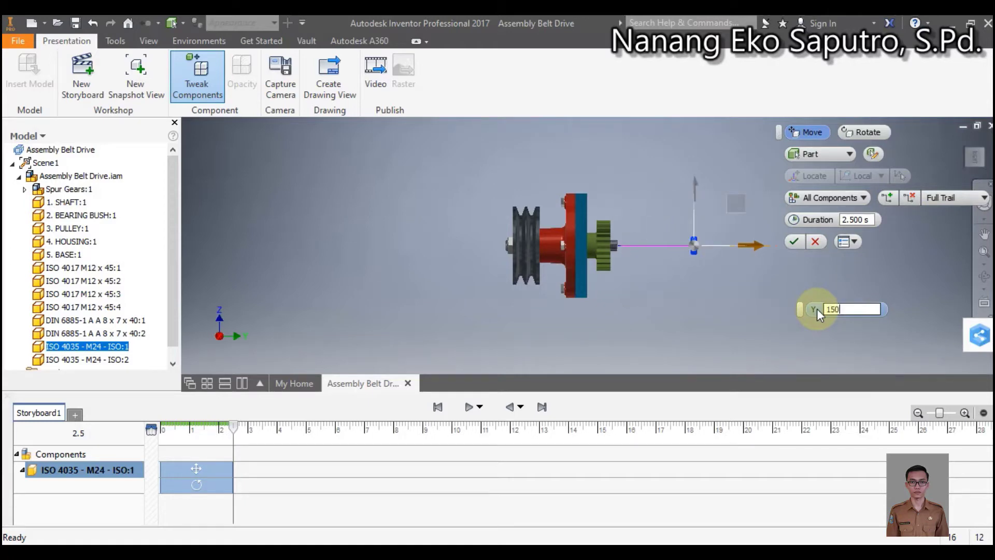
click(797, 240)
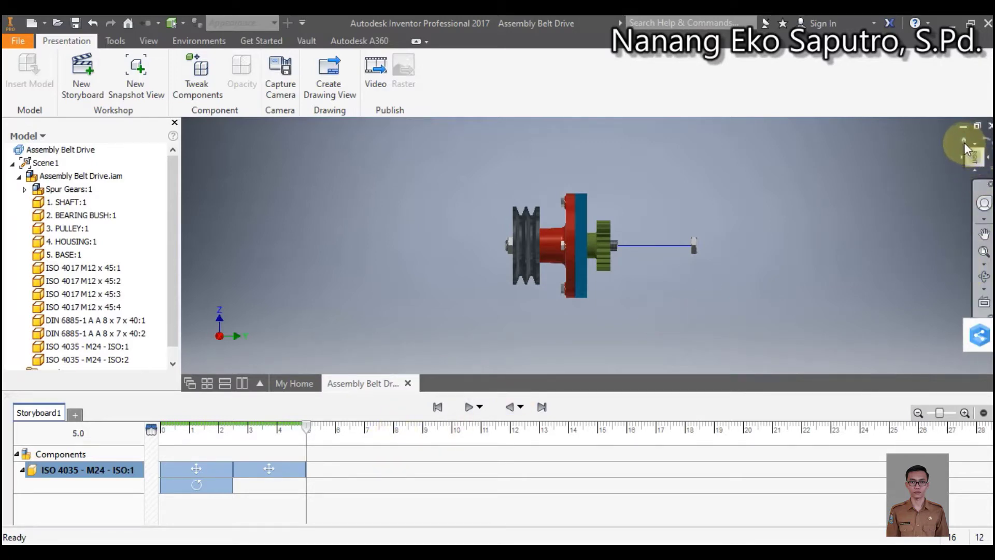
Capture the pulley-side isometric home view as a camera action, and try to capture the gear-side isometric view too.
click(964, 139)
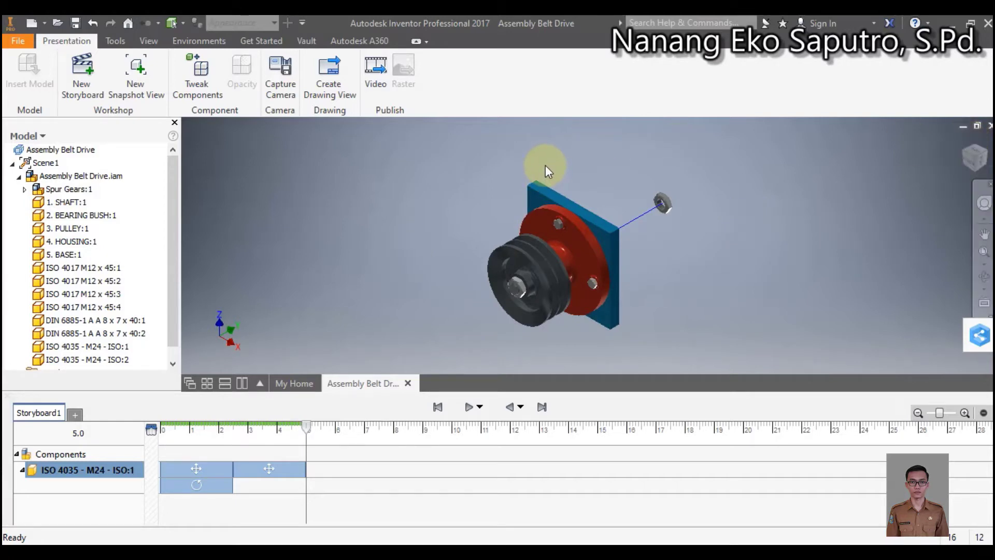
click(279, 95)
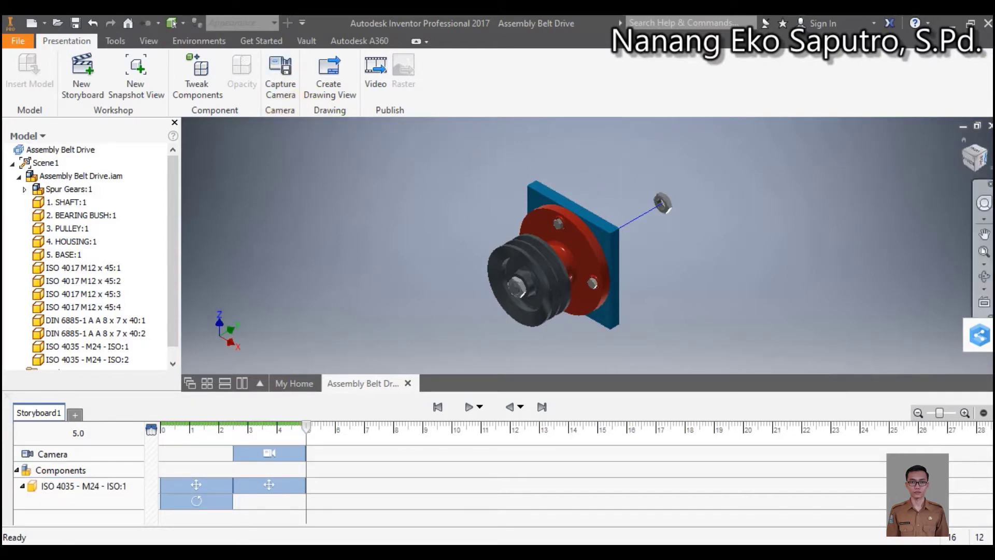
click(987, 158)
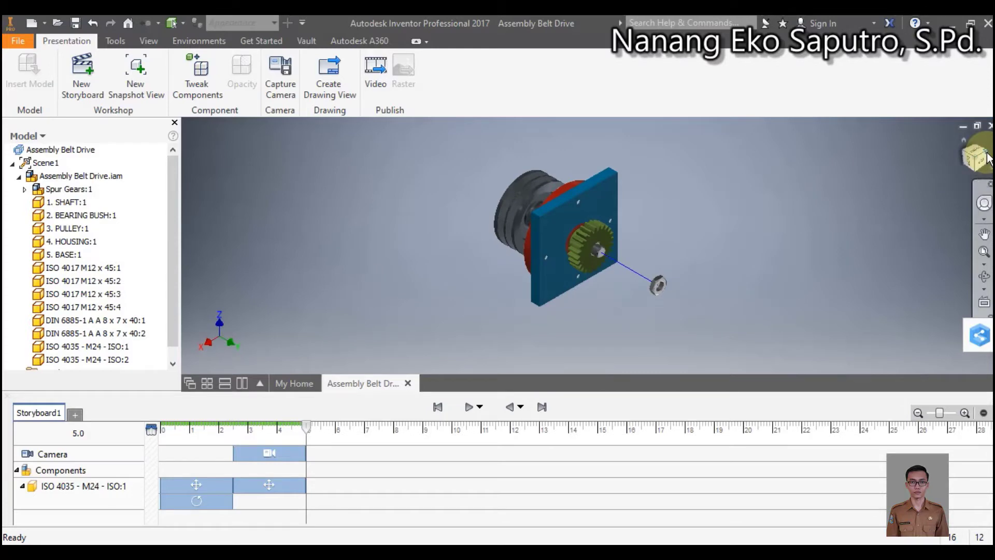
click(962, 139)
click(986, 154)
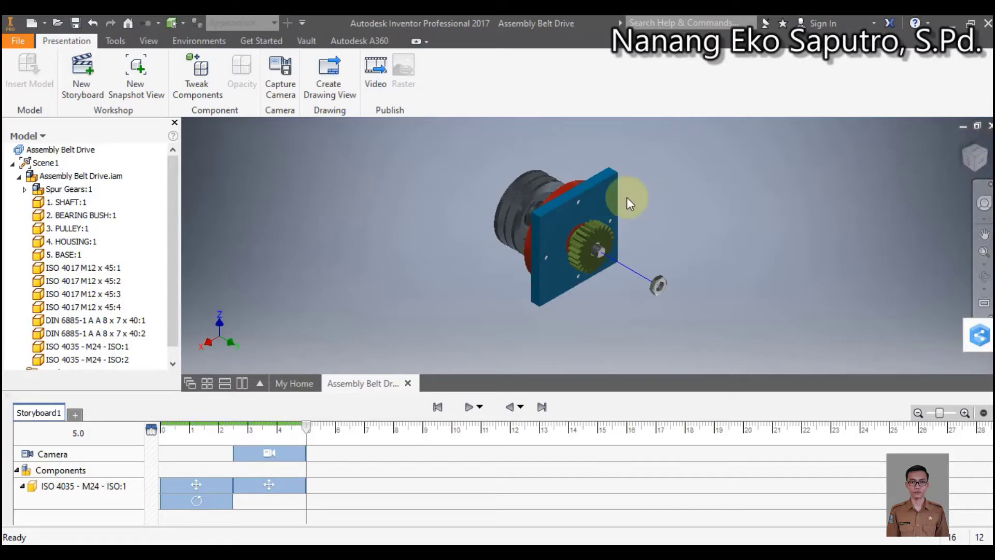
click(291, 96)
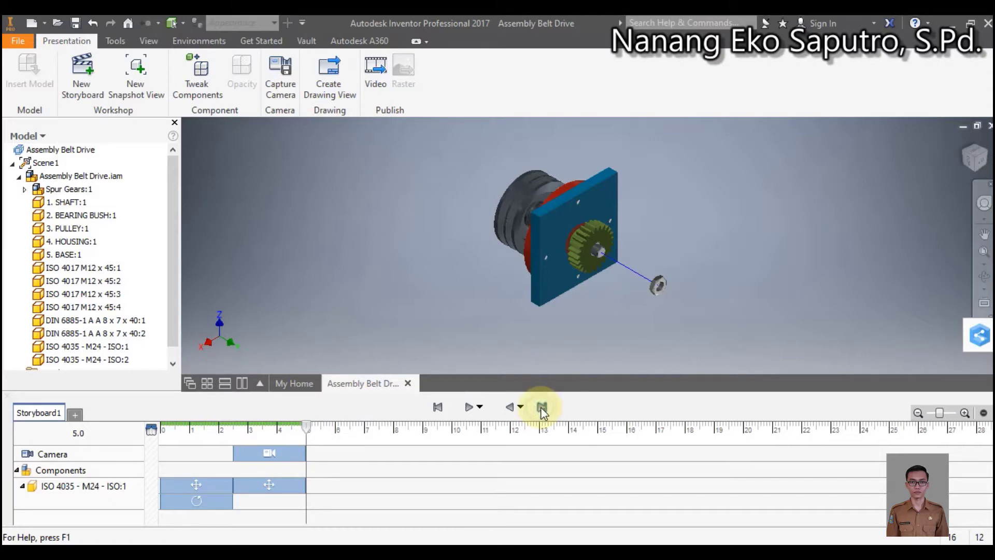
Shift the camera action to start at 0 s, and capture the gear-side isometric view as a second camera action ending at 5 s.
click(282, 452)
drag(282, 452, 207, 448)
click(299, 234)
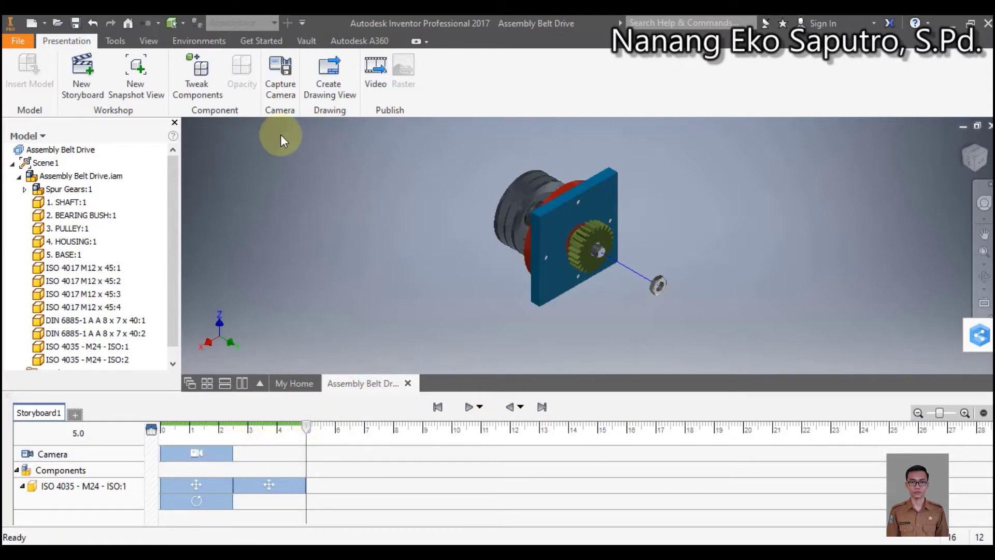
click(272, 96)
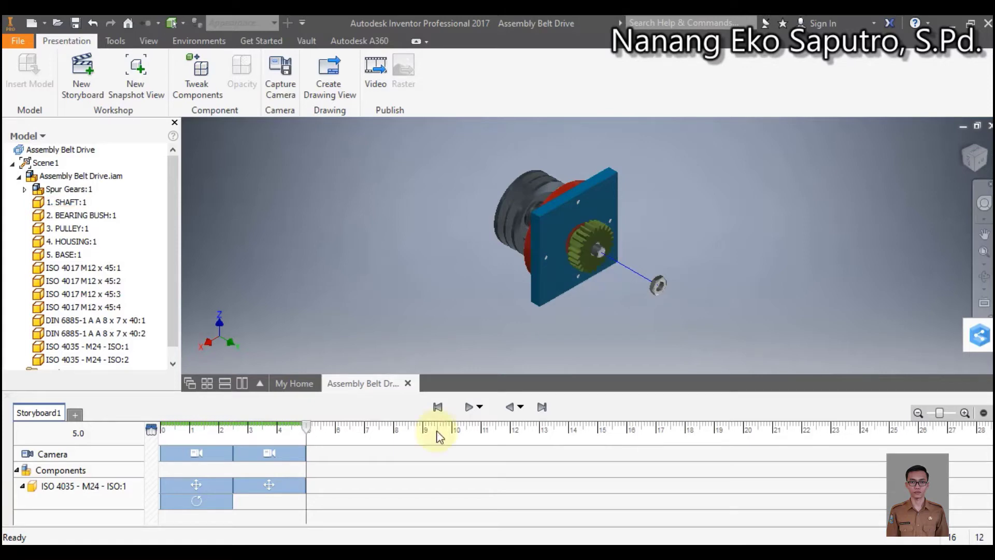
Shift the M24 nut's two moves and its rotation behind the camera actions, with the first move and rotation starting at about 5.8 s.
click(274, 489)
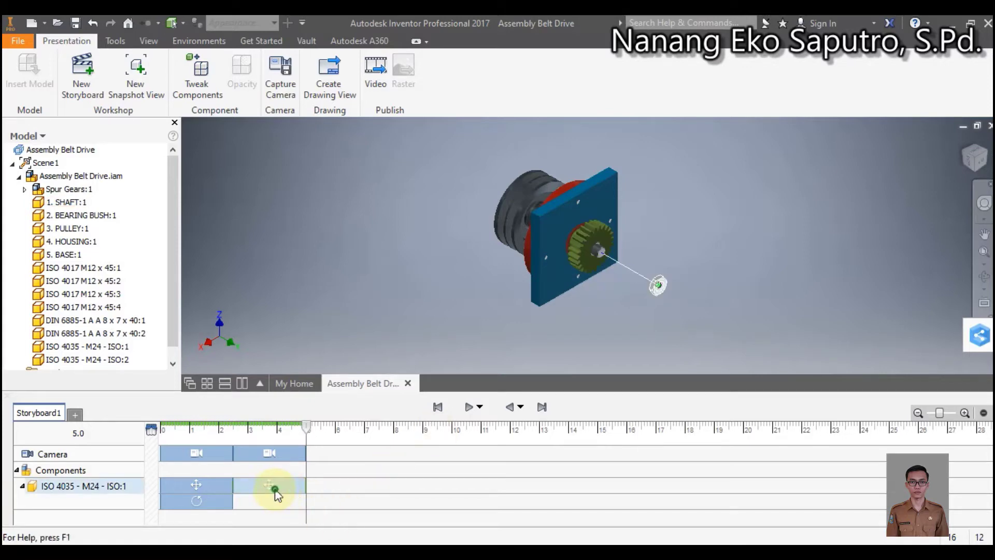
drag(277, 490, 444, 487)
drag(211, 487, 382, 486)
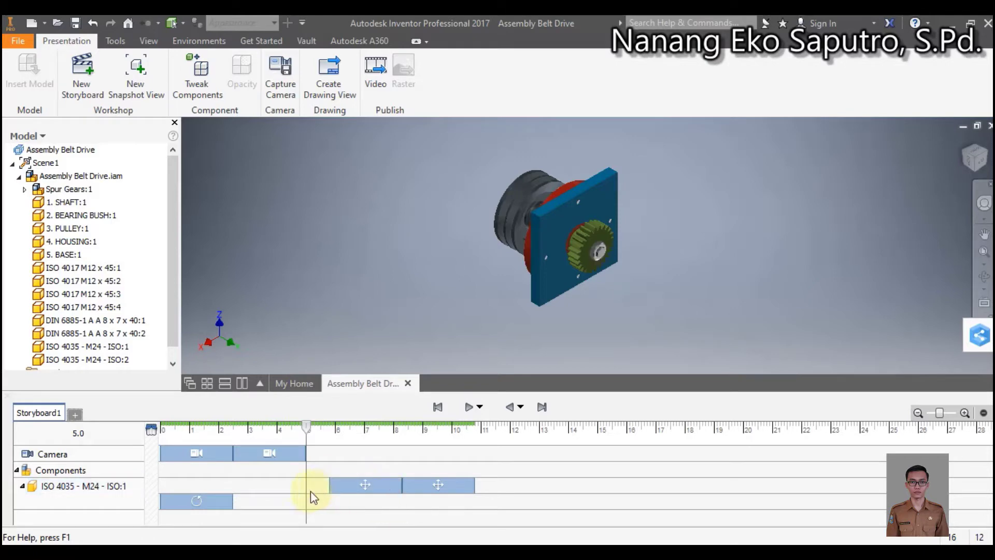
drag(215, 502, 381, 501)
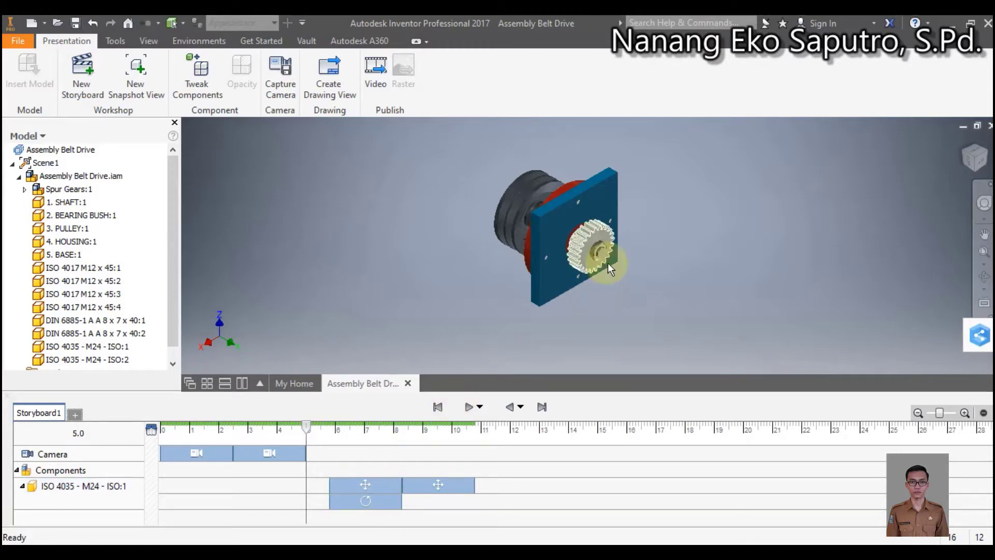
Capture a close-up of the gear-side nut and gear as a third camera action, and shift it to start at 5 s.
click(595, 257)
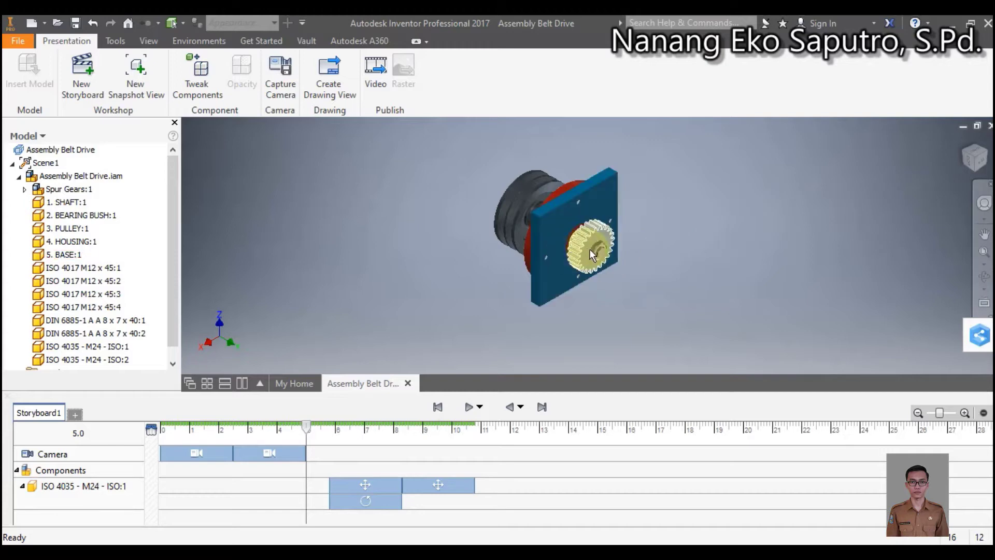
click(608, 246)
scroll(608, 247, down, 1)
scroll(608, 247, up, 5)
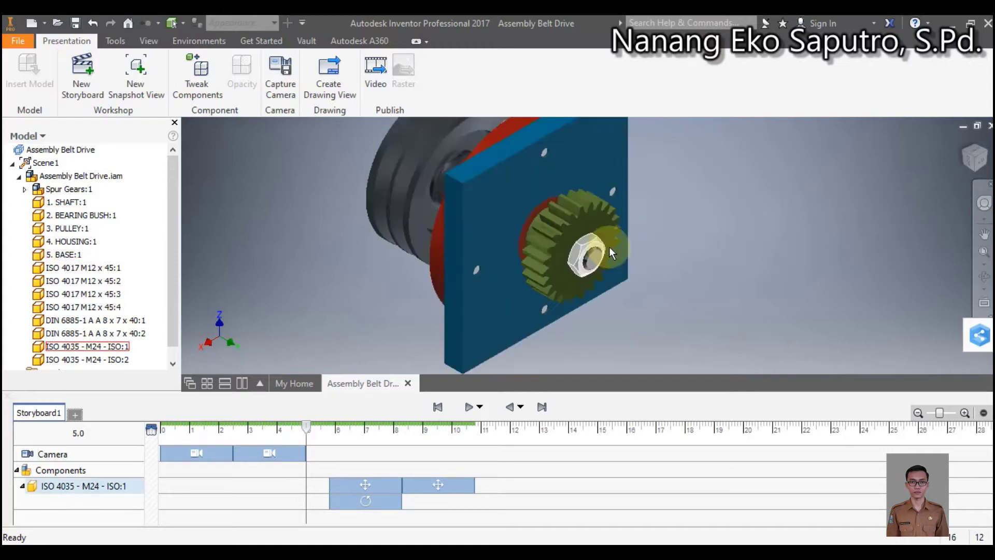
scroll(609, 247, down, 3)
click(478, 220)
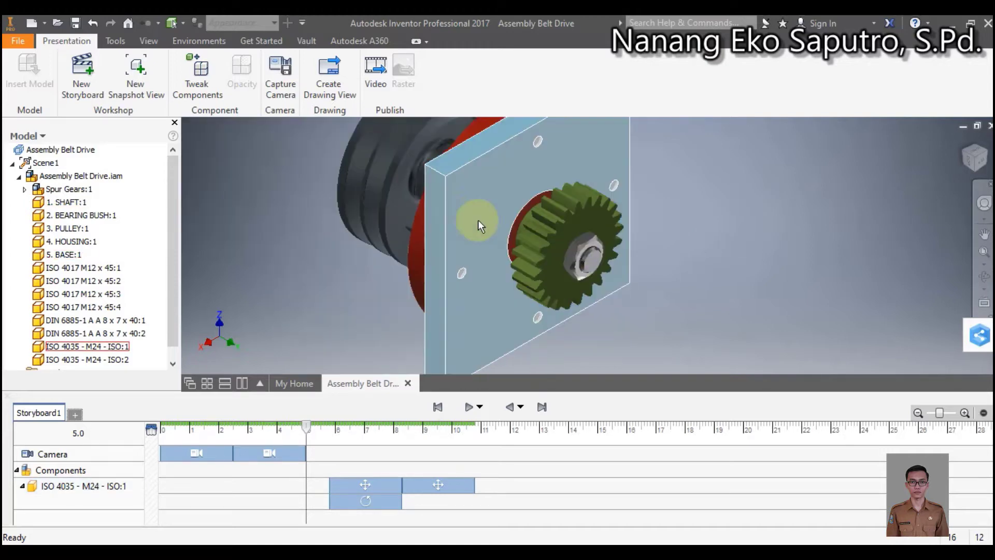
scroll(480, 220, up, 2)
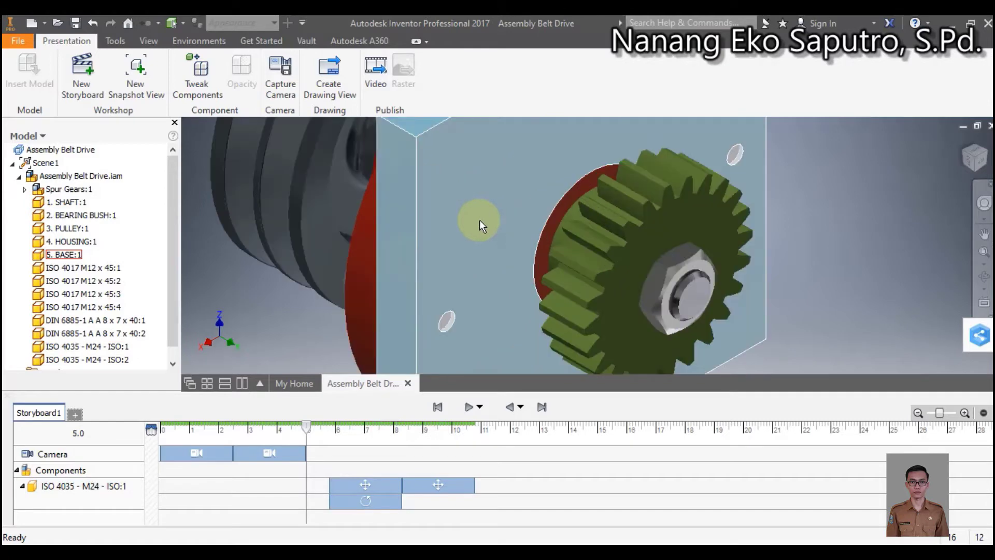
scroll(527, 245, down, 3)
scroll(517, 240, up, 4)
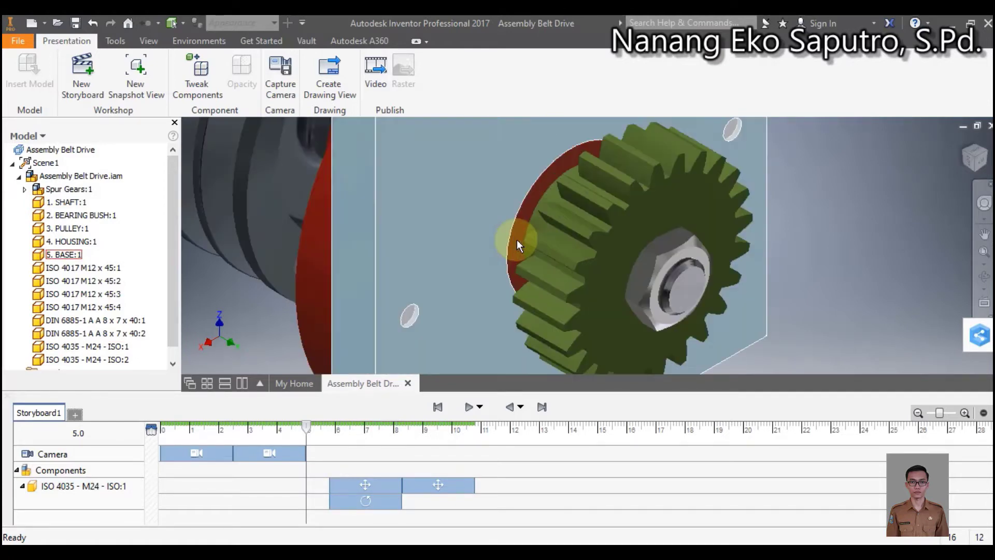
scroll(517, 239, down, 2)
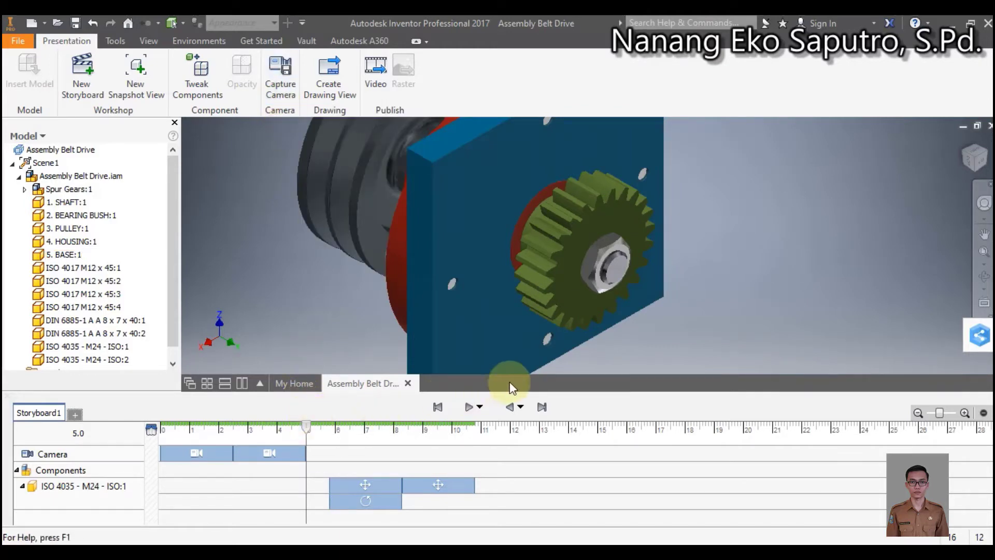
click(541, 407)
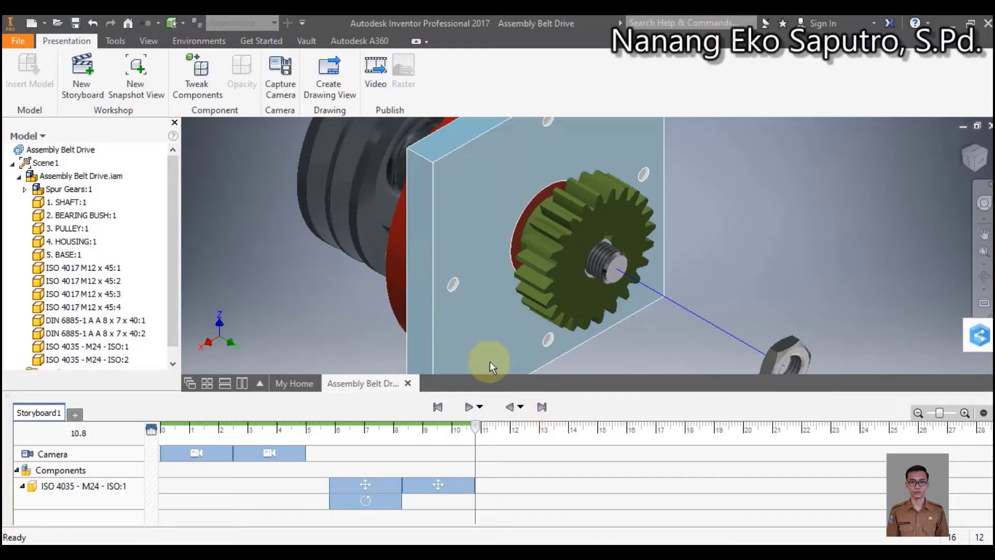
click(278, 97)
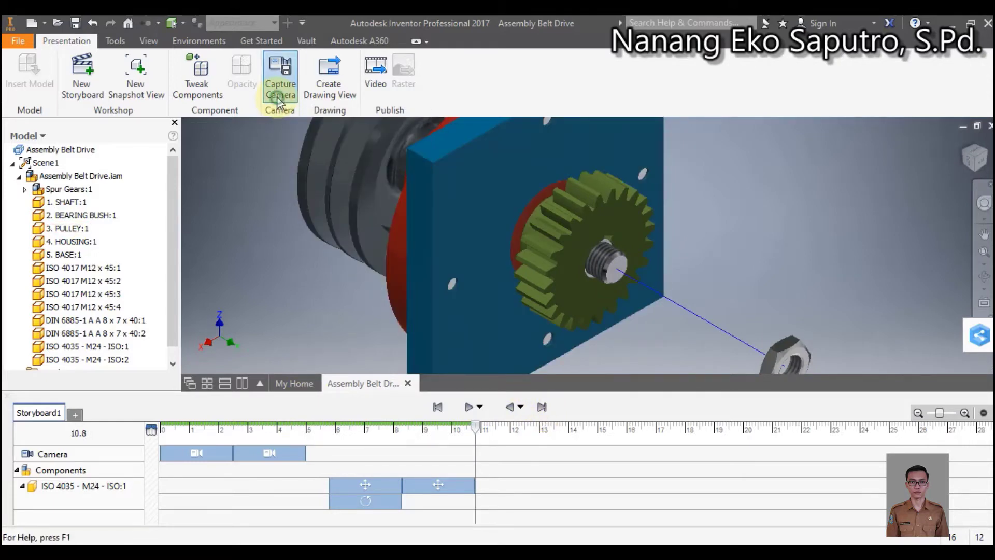
drag(439, 453, 344, 455)
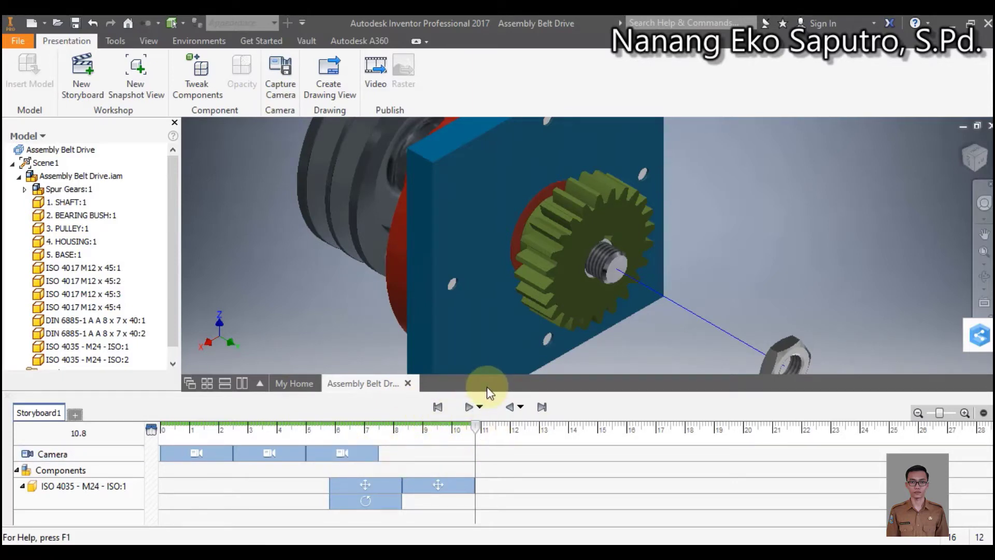
Shift the M24 nut's first move and rotation to start together at 5 s, and its second move to about 10.6 s.
drag(444, 484, 511, 490)
drag(375, 489, 416, 486)
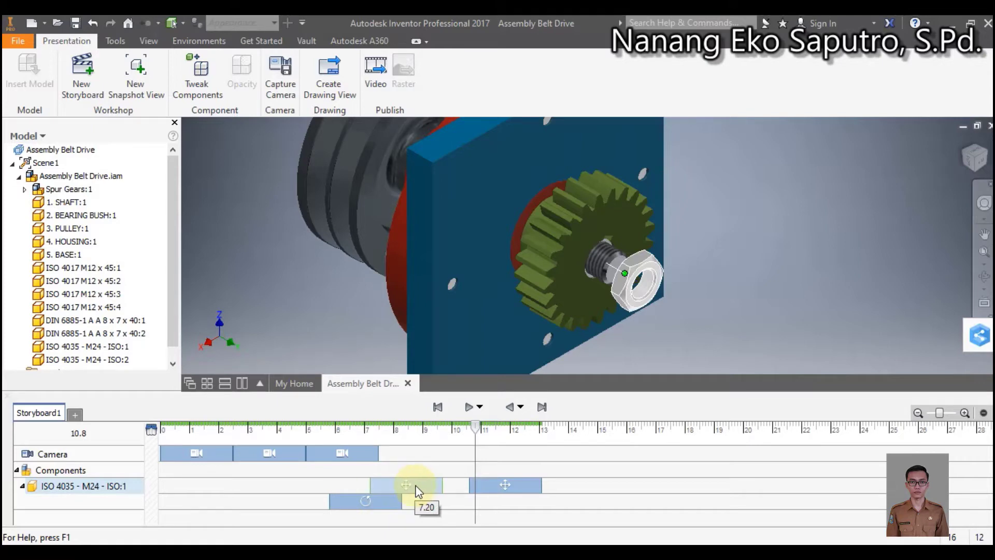
drag(388, 484, 348, 505)
click(389, 477)
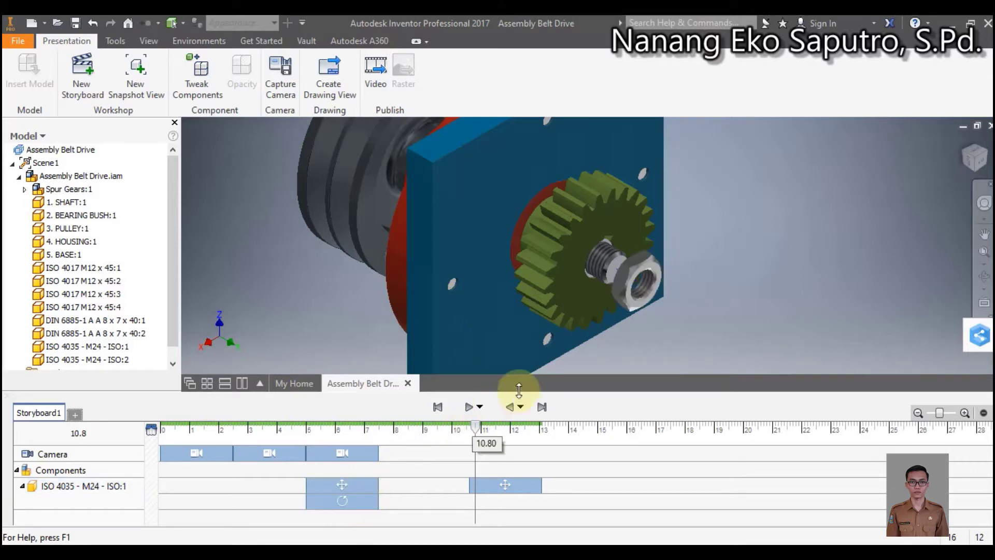
click(975, 162)
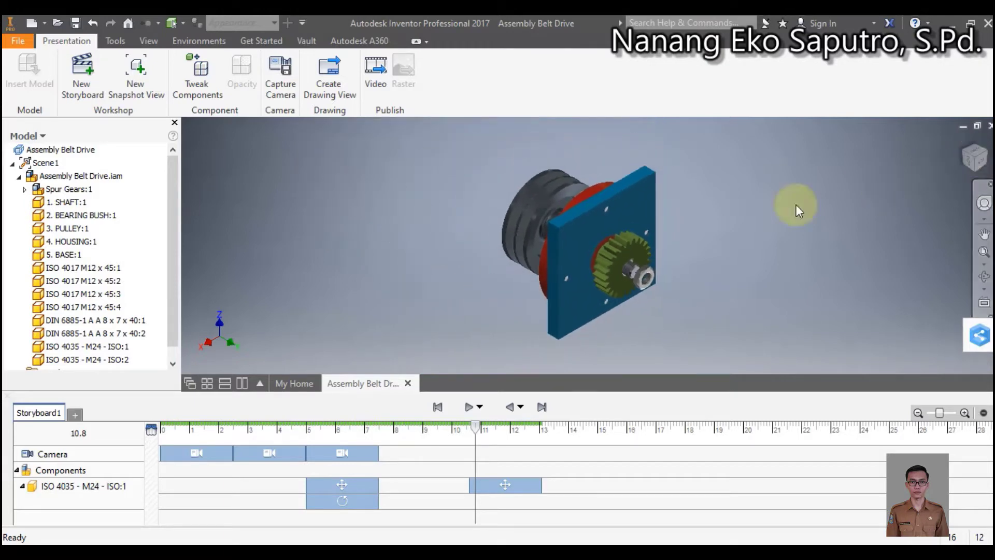
click(291, 95)
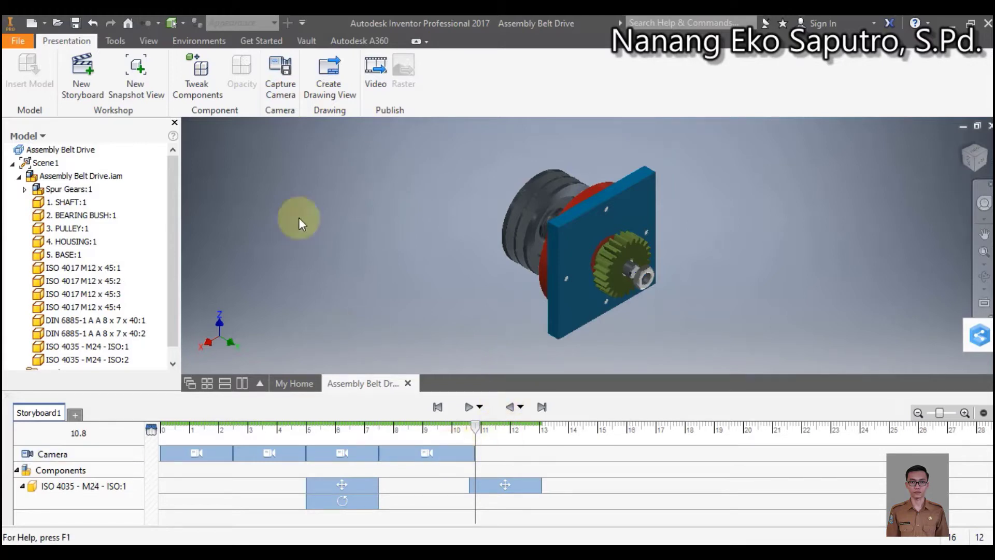
click(92, 23)
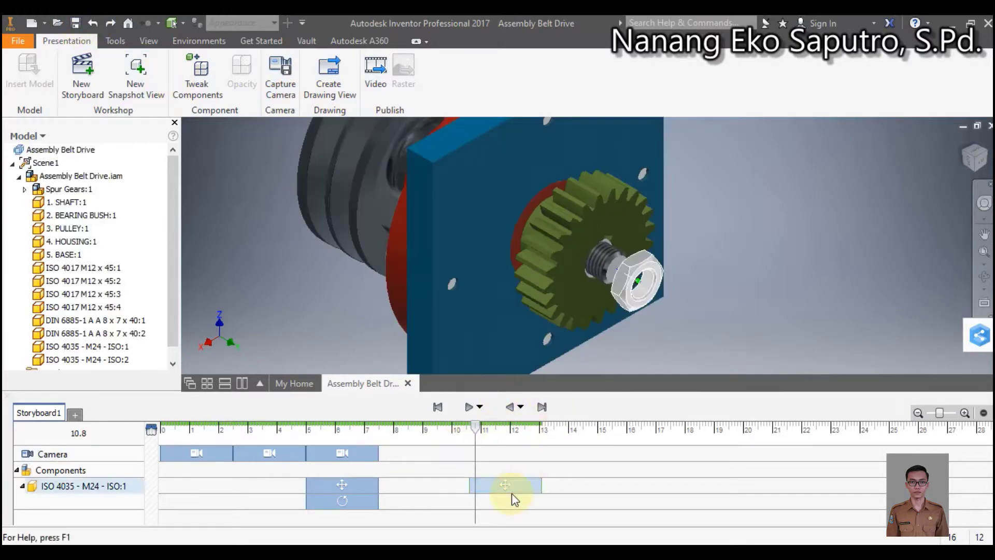
Shift the M24 nut's second move to start at 7.5 s, and set the playhead to the storyboard's end.
drag(509, 487, 408, 489)
click(973, 163)
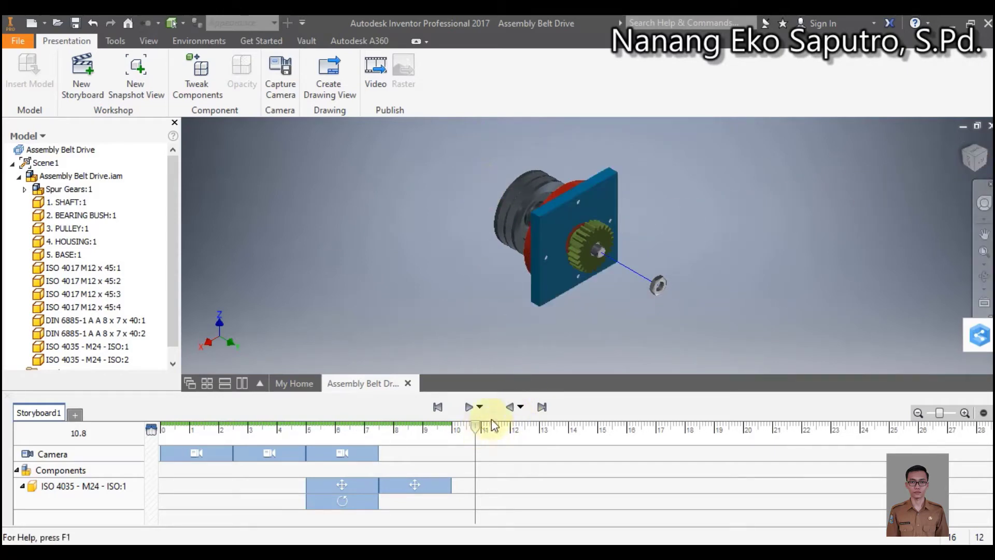
click(542, 406)
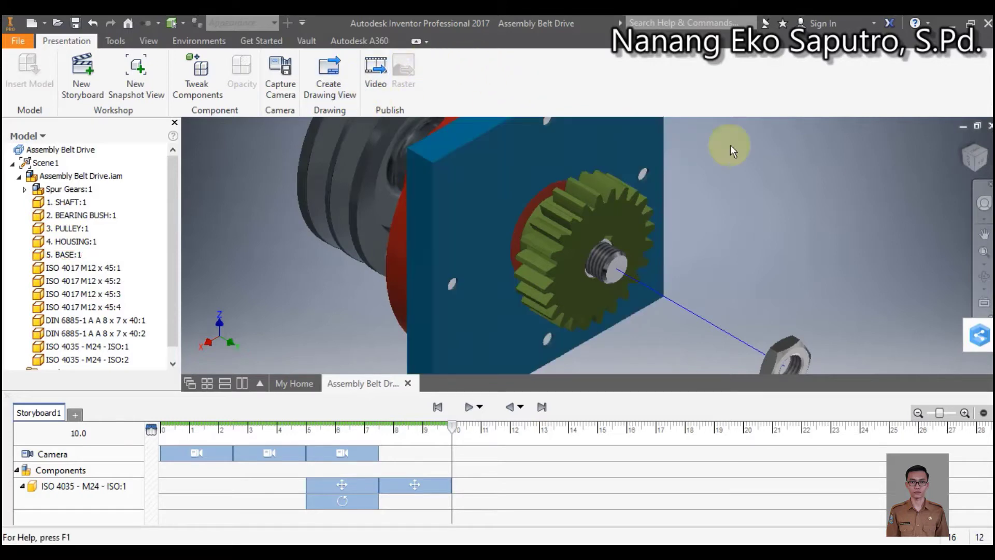
Capture an isometric view of the whole assembly with the removed nut as a fourth camera action, and return the playhead to the start.
click(965, 141)
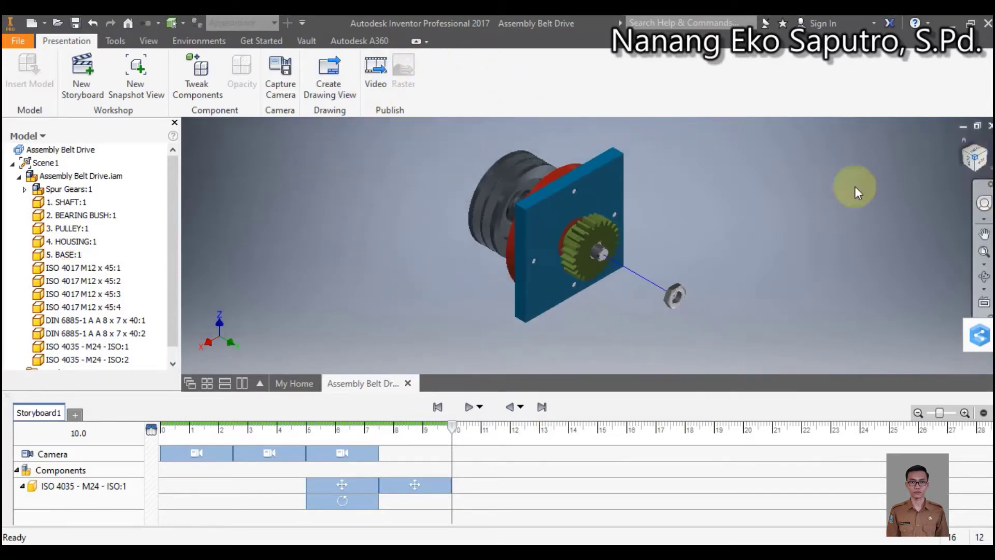
click(278, 87)
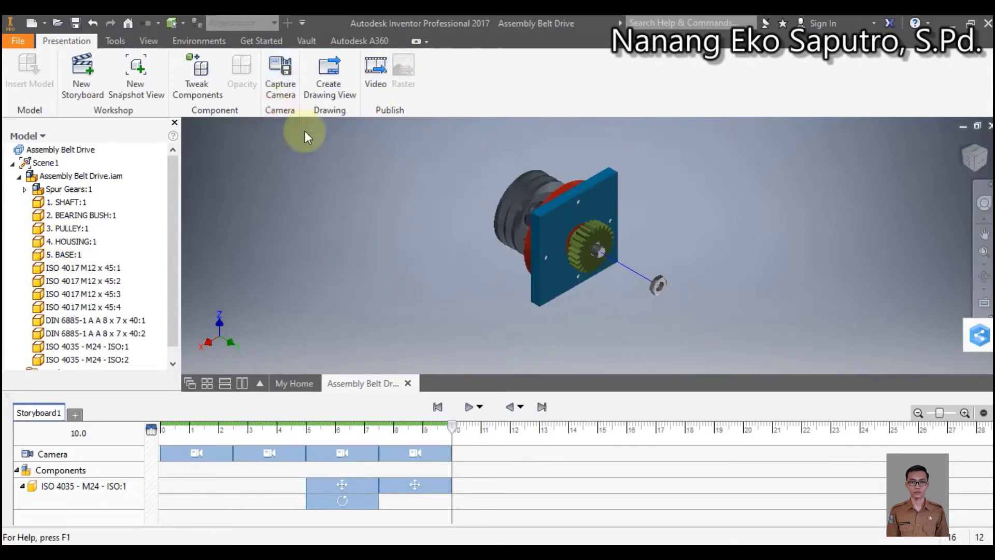
click(437, 407)
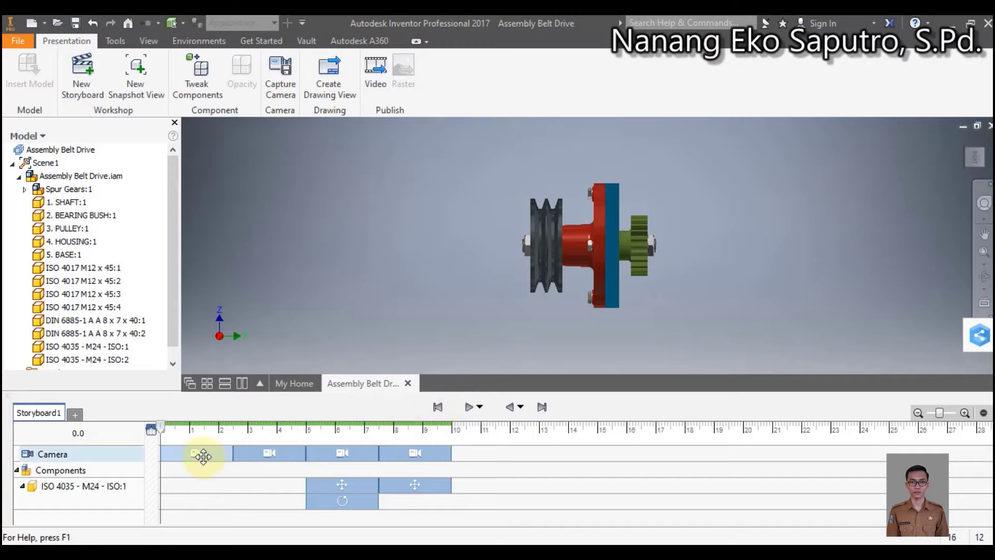
Play the storyboard from the start to check the camera views and the M24 nut's tweaks.
click(196, 456)
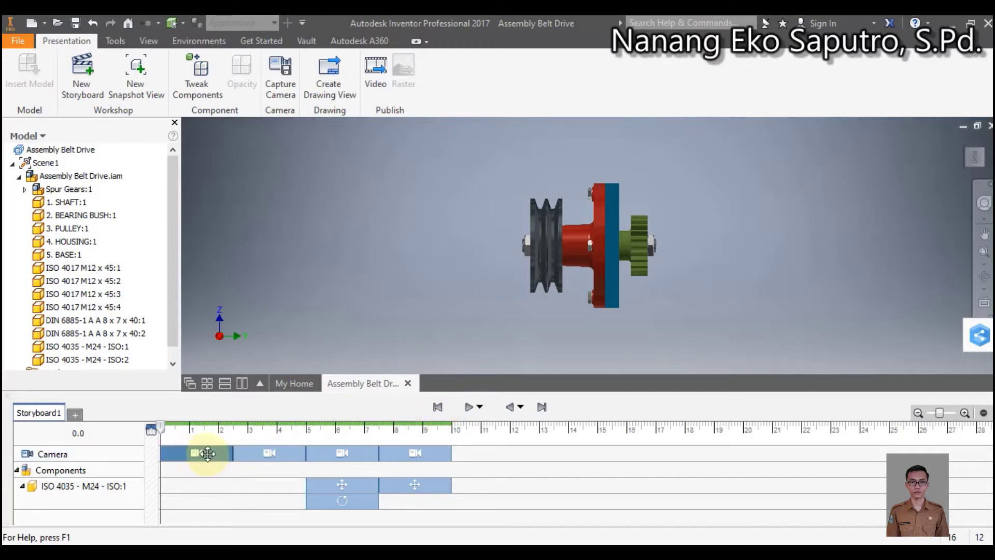
click(466, 409)
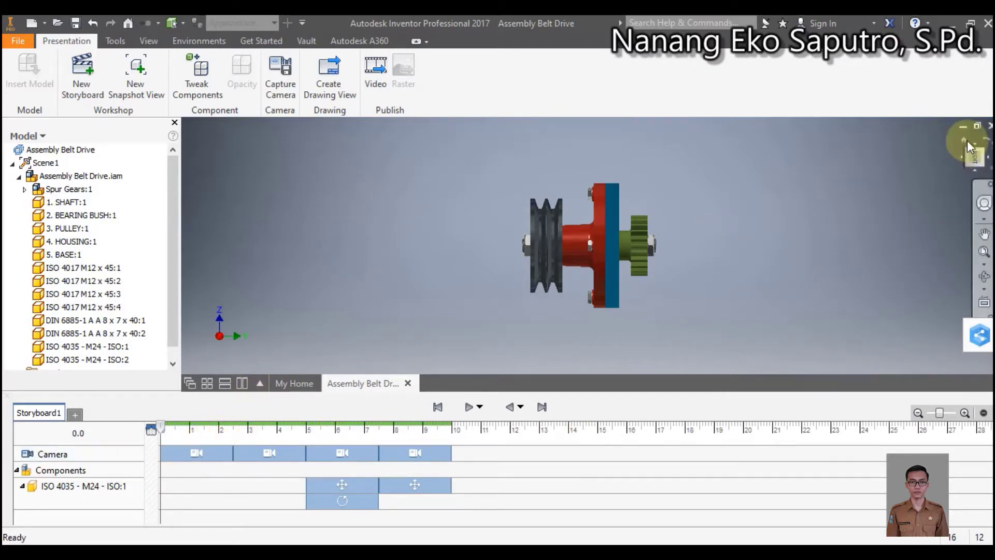
click(965, 139)
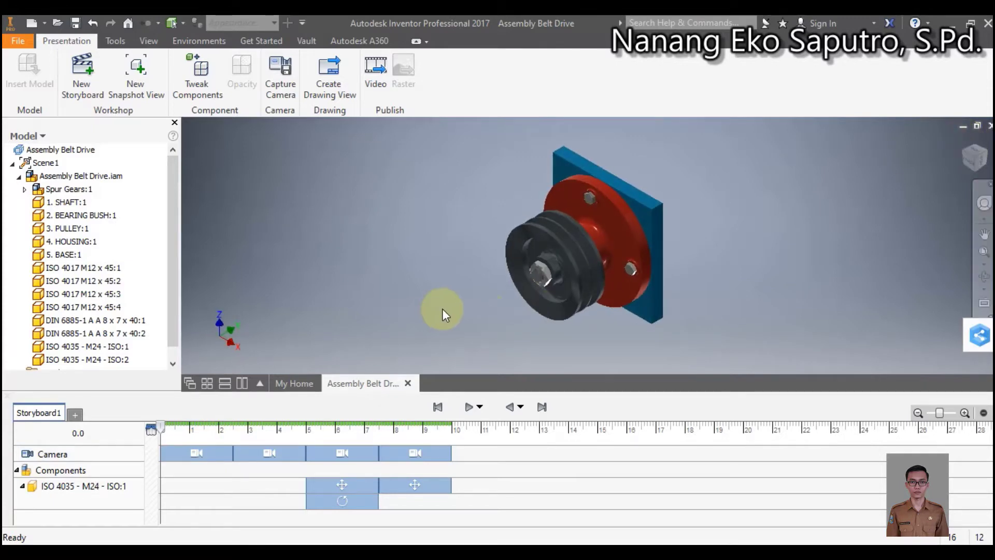
click(470, 406)
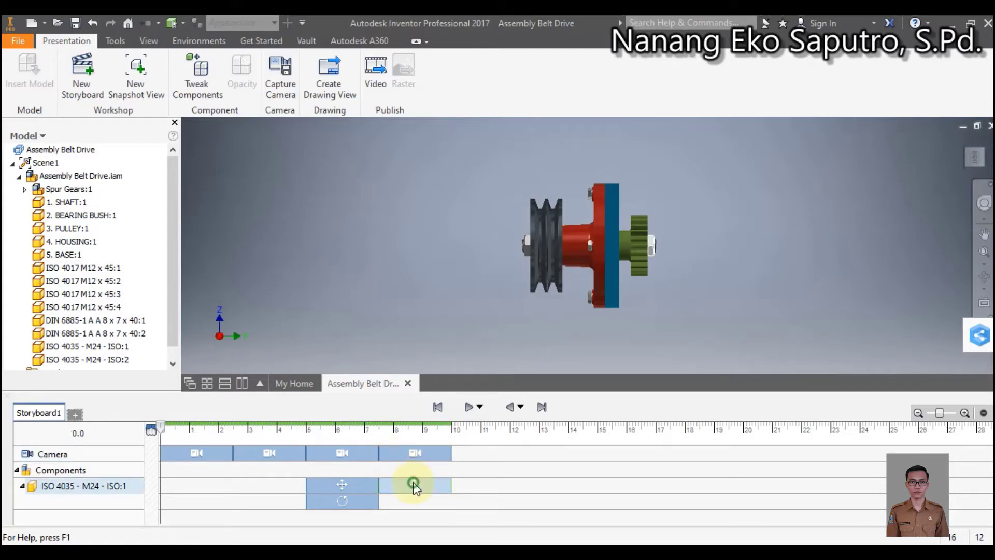
Shift the M24 nut's first move and rotation to start at 7.5 s, and its second move and the fourth camera action to 10 s.
drag(413, 486, 500, 484)
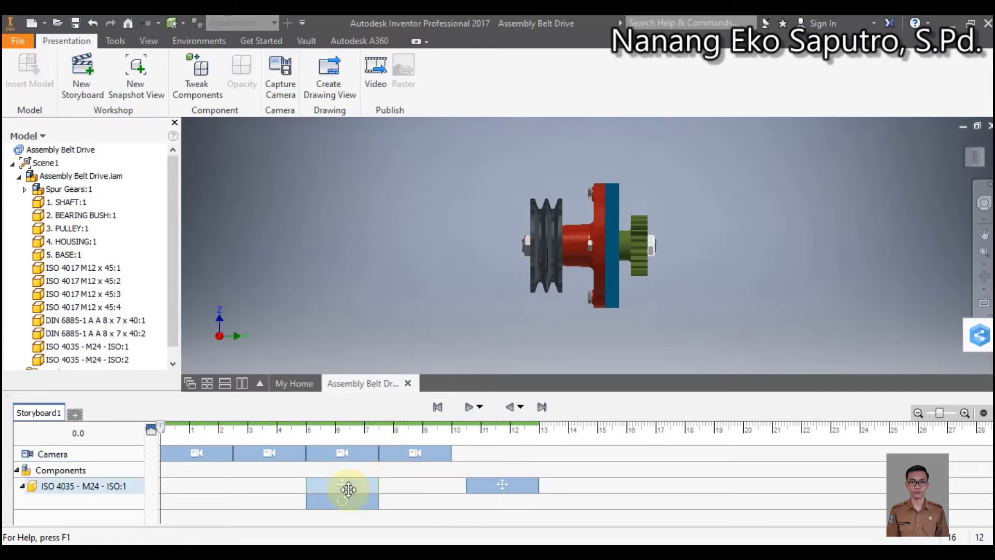
drag(348, 489, 455, 501)
click(433, 453)
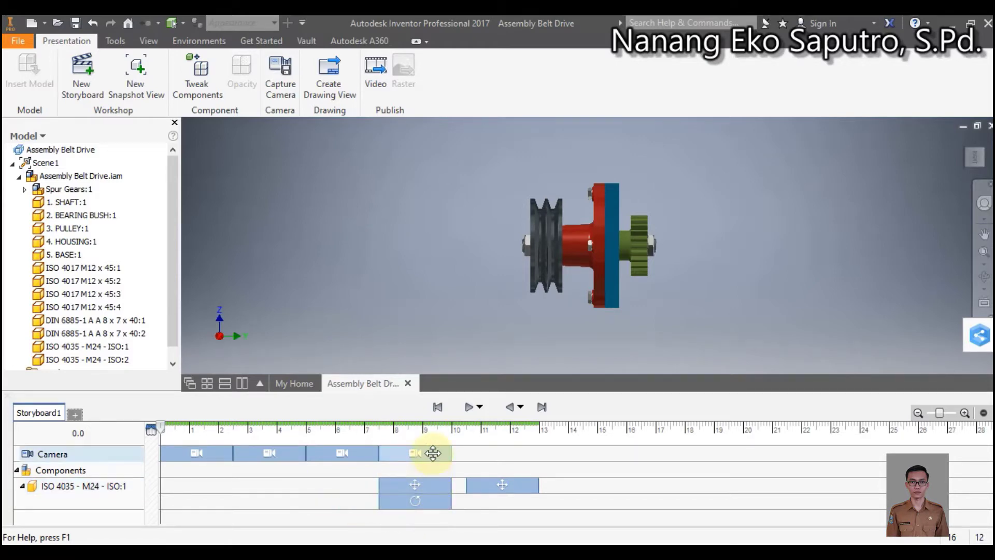
drag(433, 452, 490, 484)
click(207, 453)
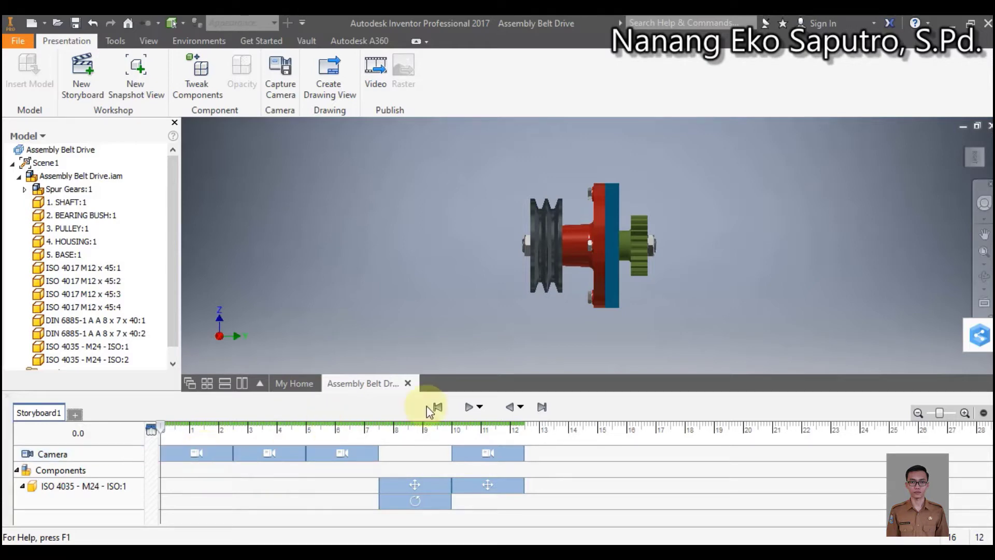
click(467, 409)
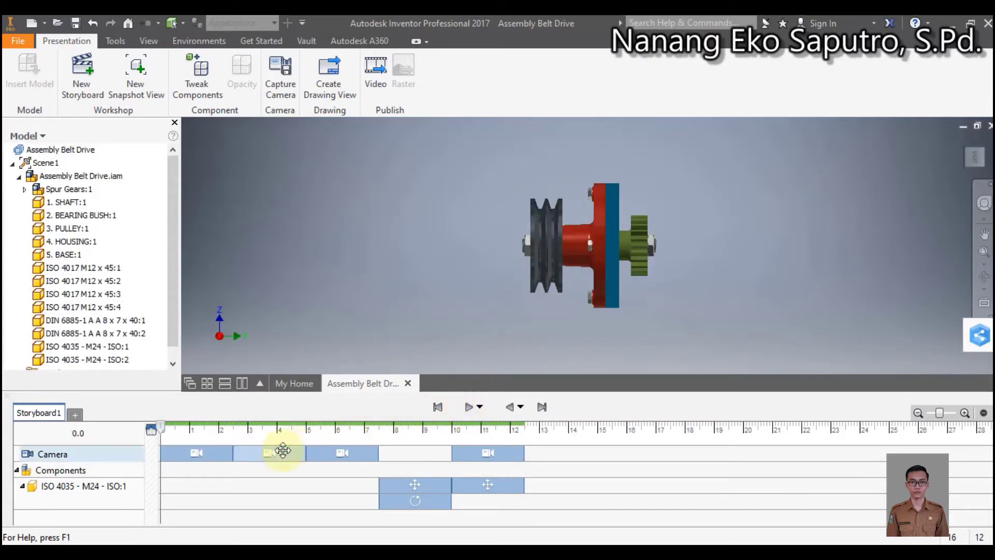
Delete the first camera action from the storyboard, and play the animation again.
click(212, 453)
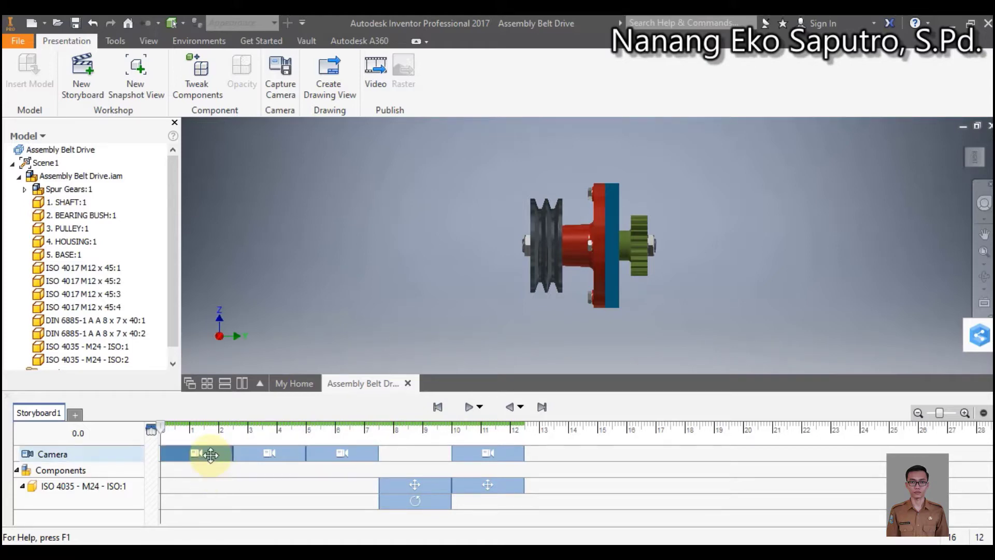
right_click(210, 454)
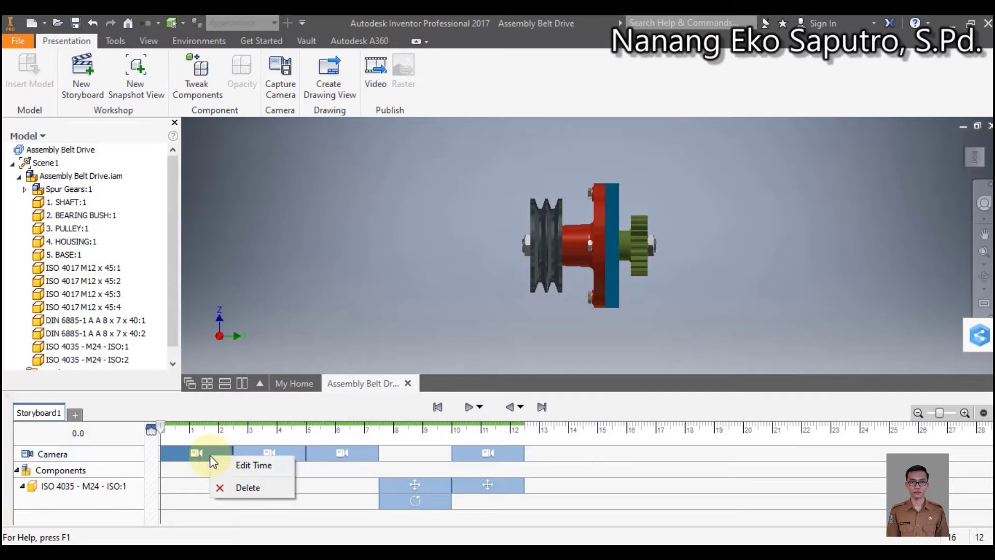
click(225, 484)
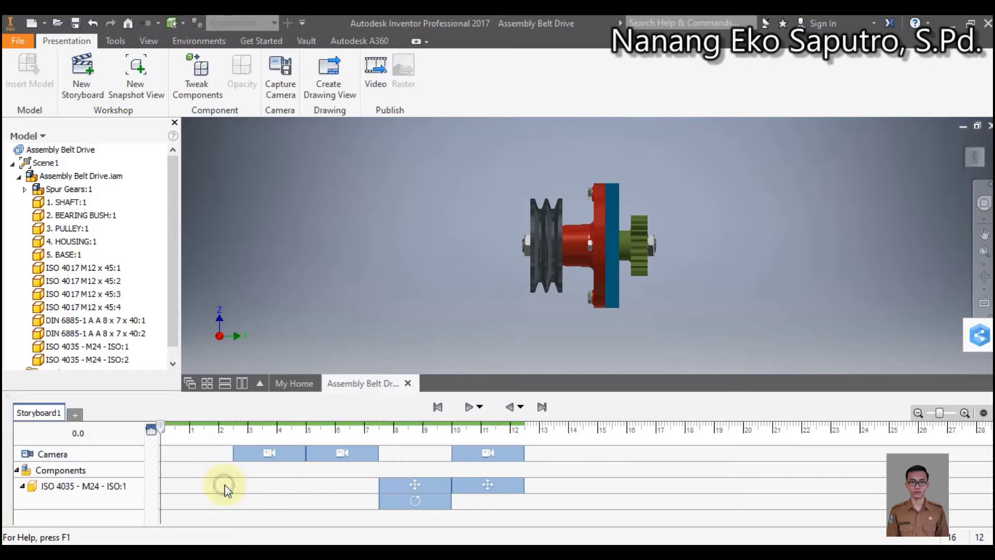
click(466, 408)
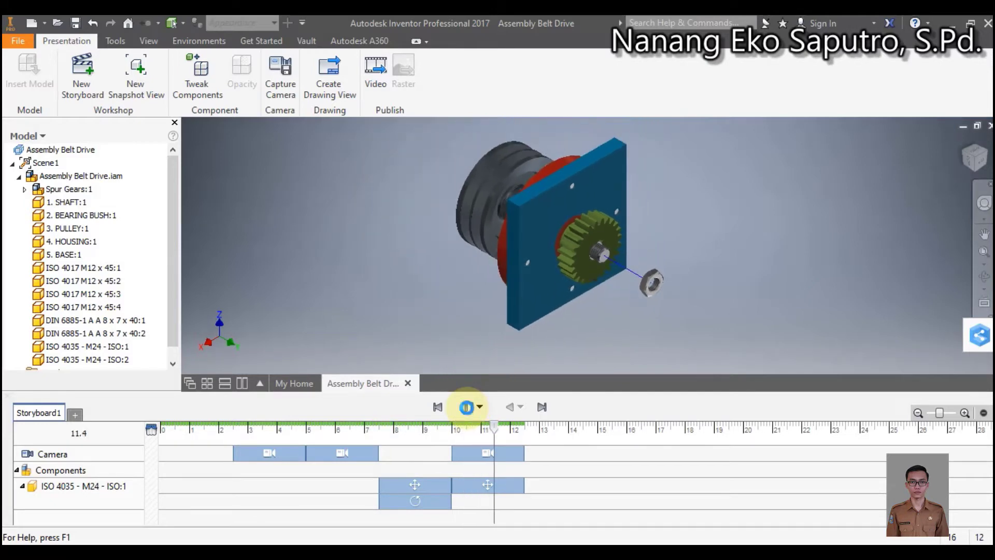
Capture the pulley-side isometric home view at 2.5 s as a new first camera action, and play the storyboard from the start.
click(265, 456)
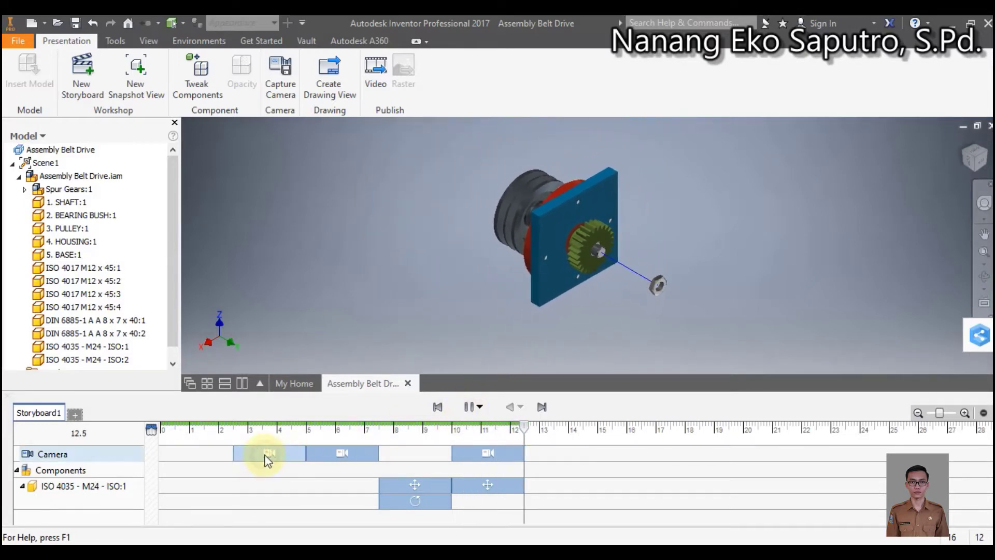
mouse_move(265, 456)
mouse_down()
mouse_move(254, 458)
mouse_move(264, 458)
mouse_up()
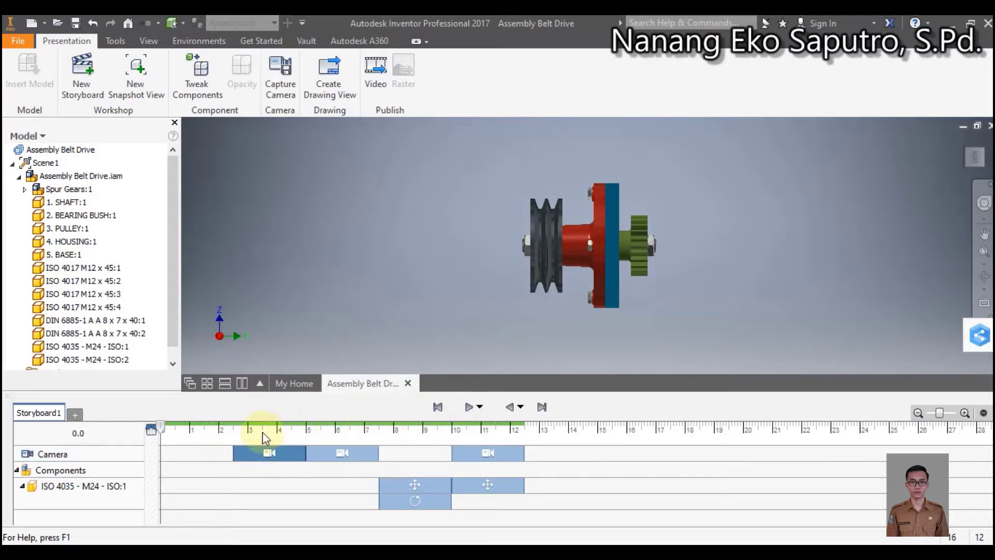
drag(164, 430, 234, 425)
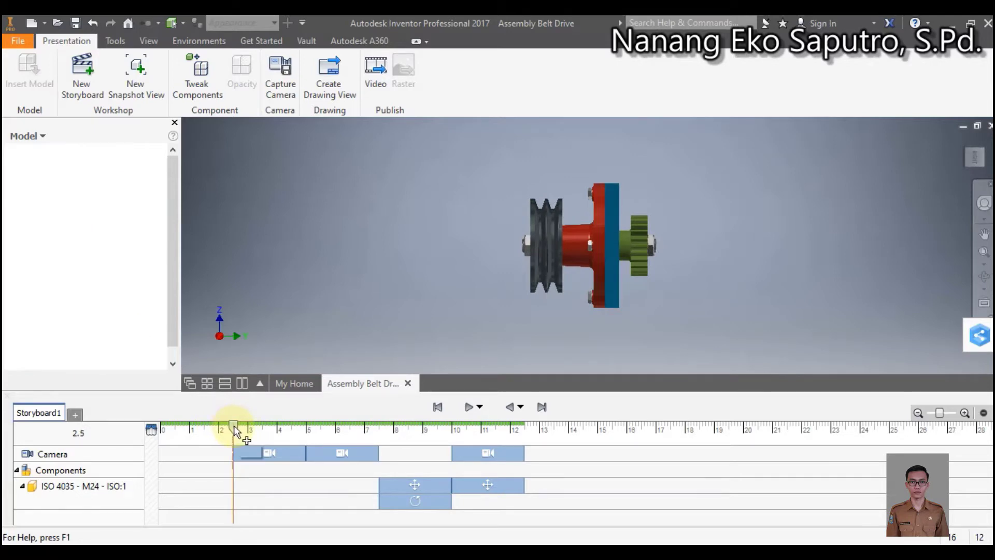
click(965, 143)
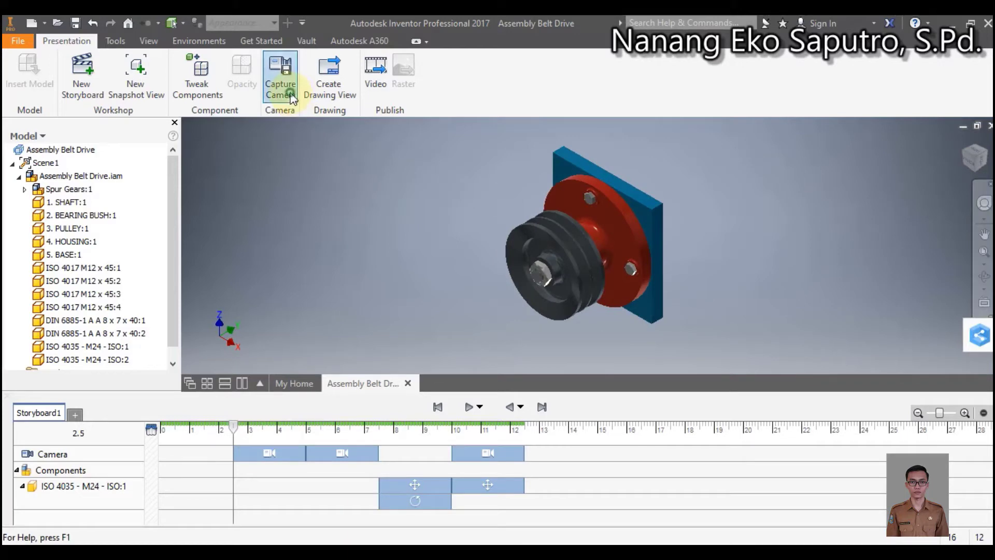
click(280, 72)
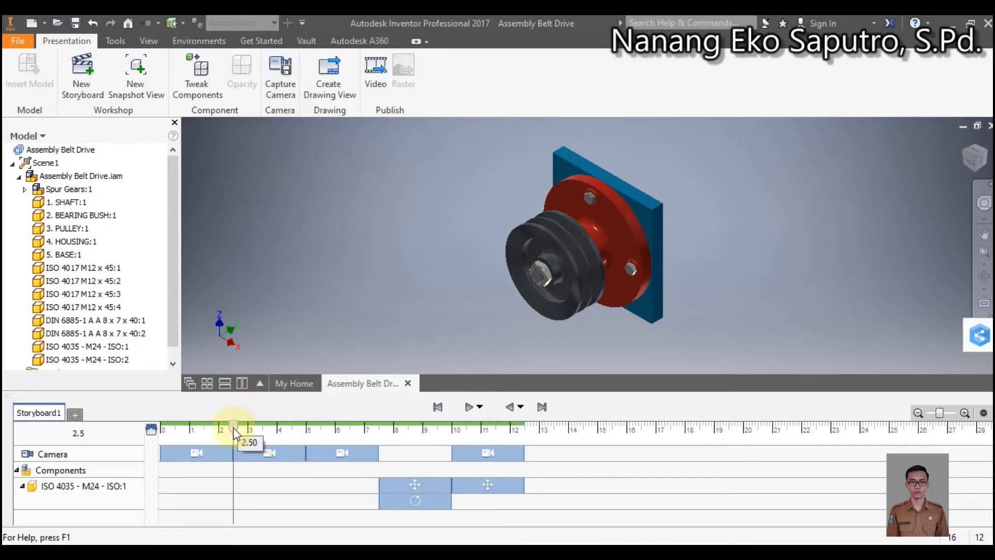
click(436, 408)
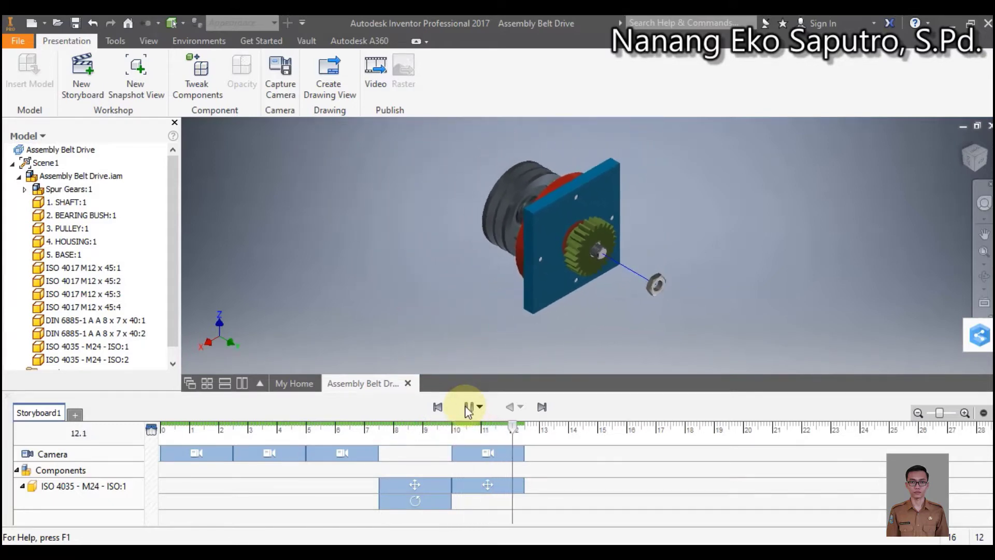
click(438, 407)
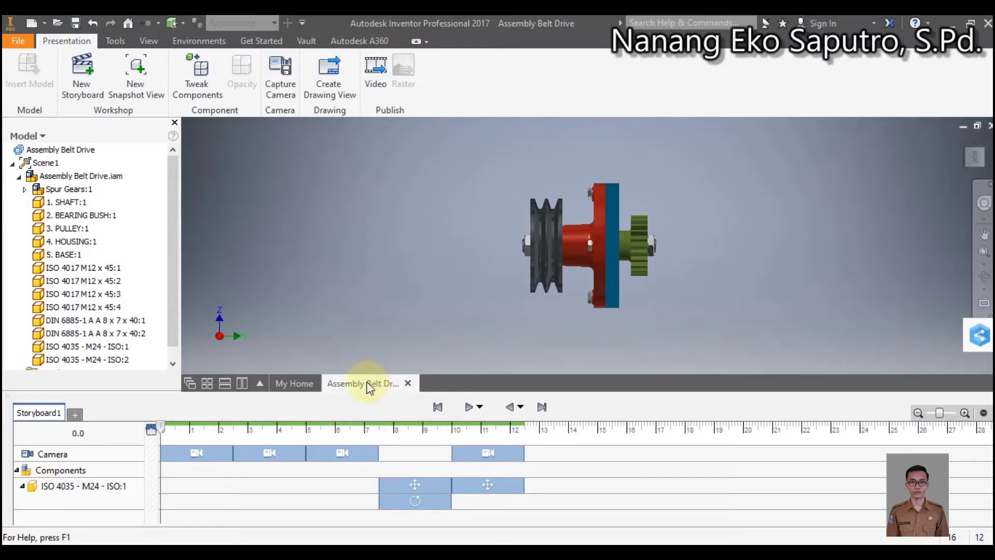
click(254, 456)
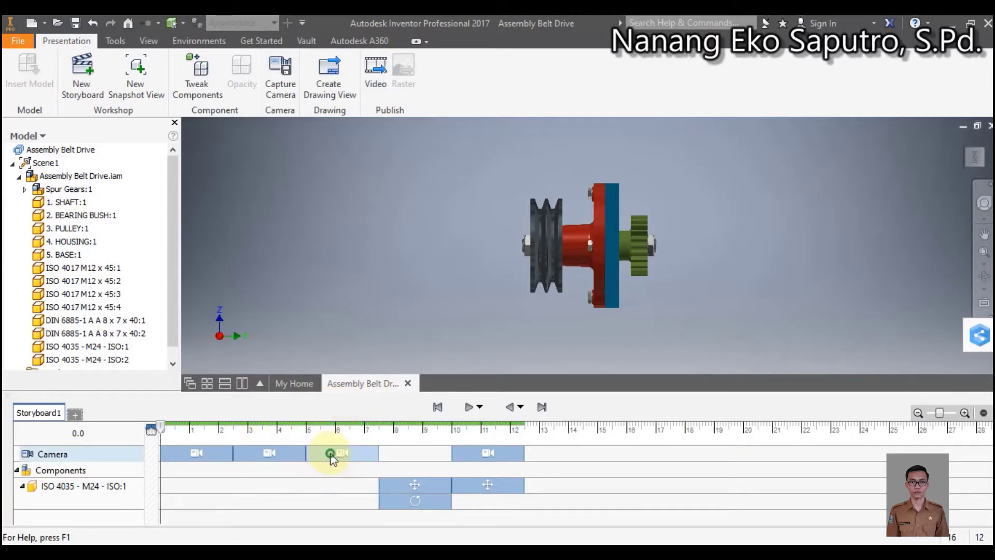
click(330, 452)
right_click(329, 453)
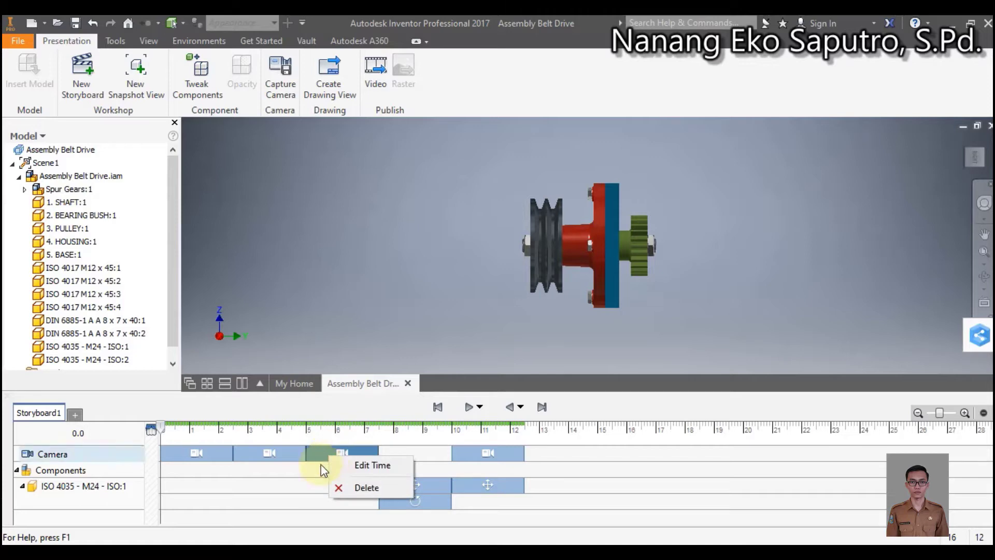
click(311, 475)
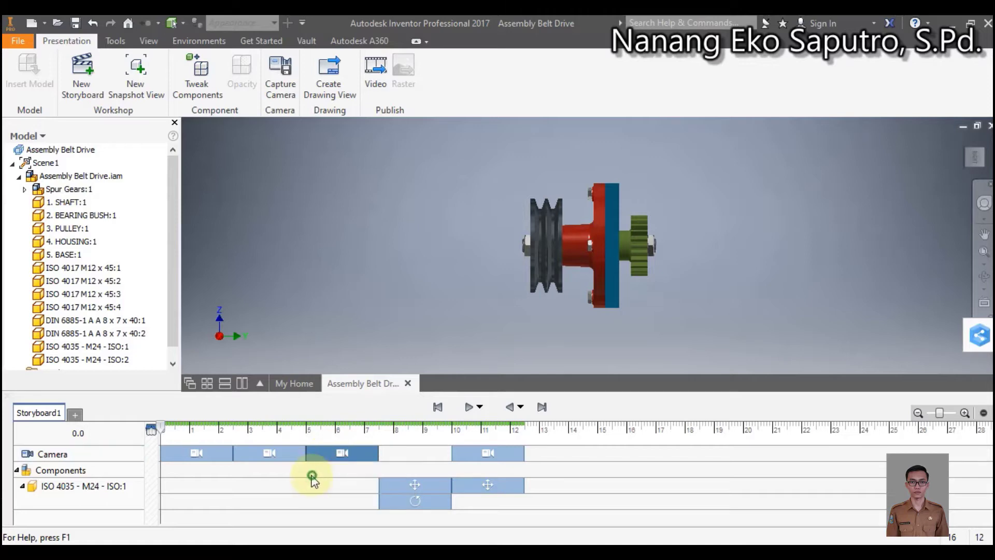
click(271, 453)
right_click(272, 454)
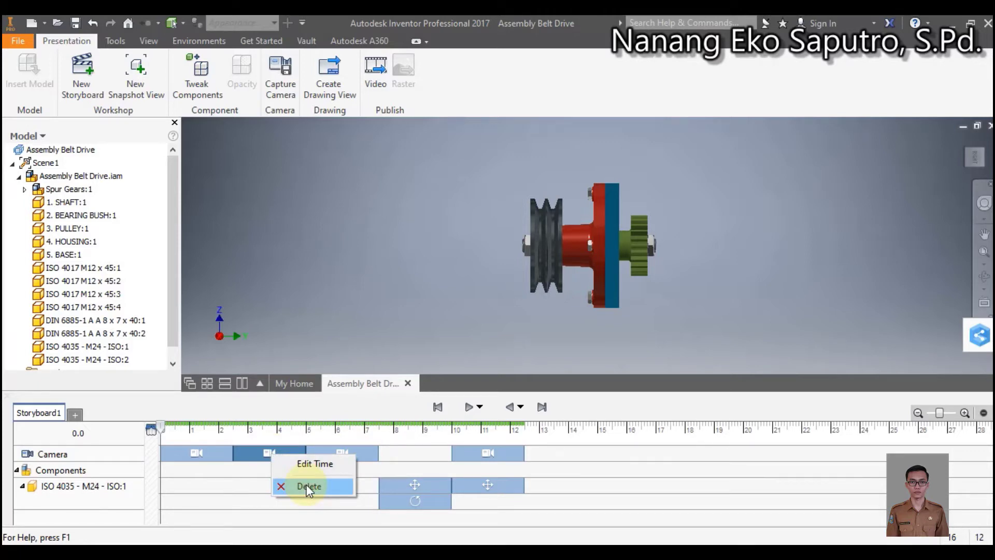
click(238, 478)
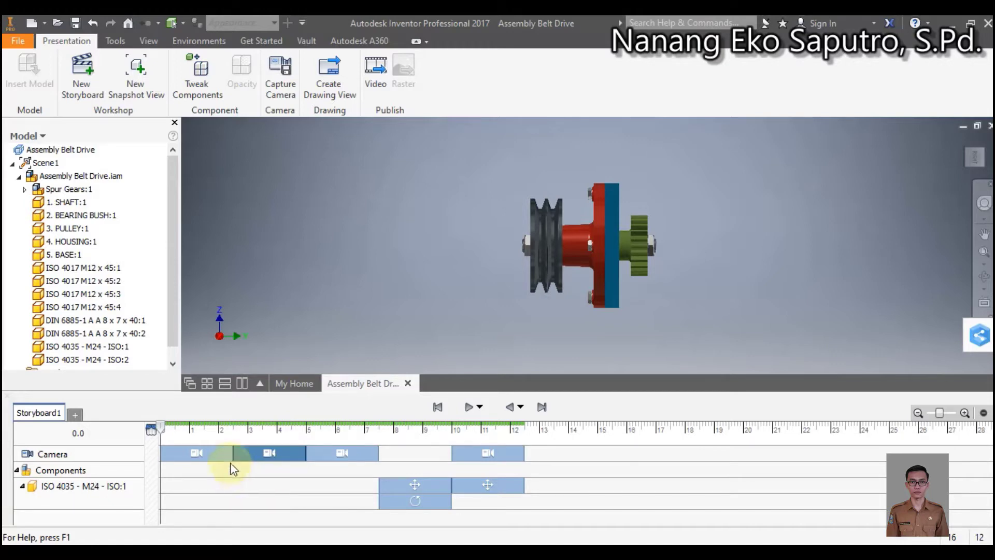
Scrub through the storyboard to check the animation, and set the playhead to its end at 12.5 s.
drag(161, 427, 245, 435)
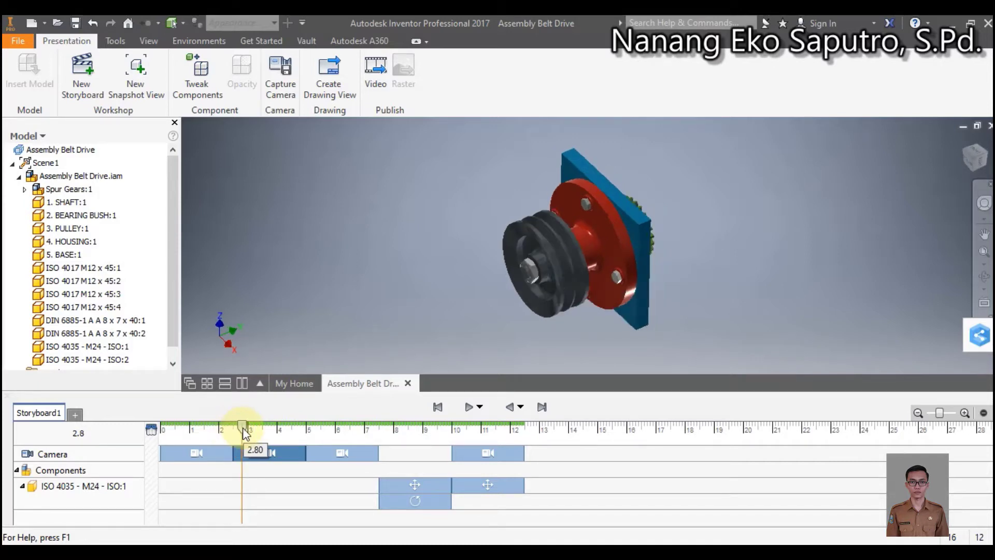
drag(245, 434, 531, 445)
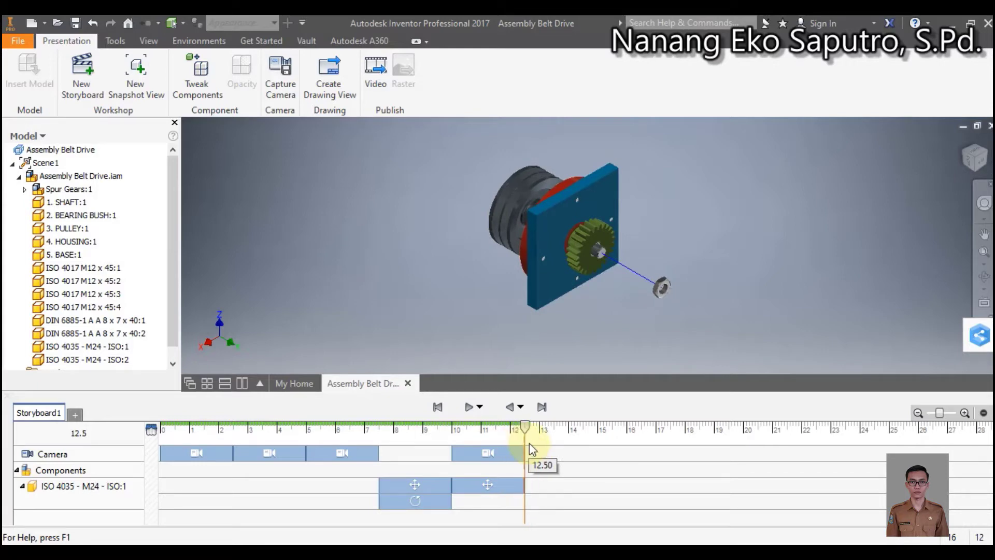
click(529, 443)
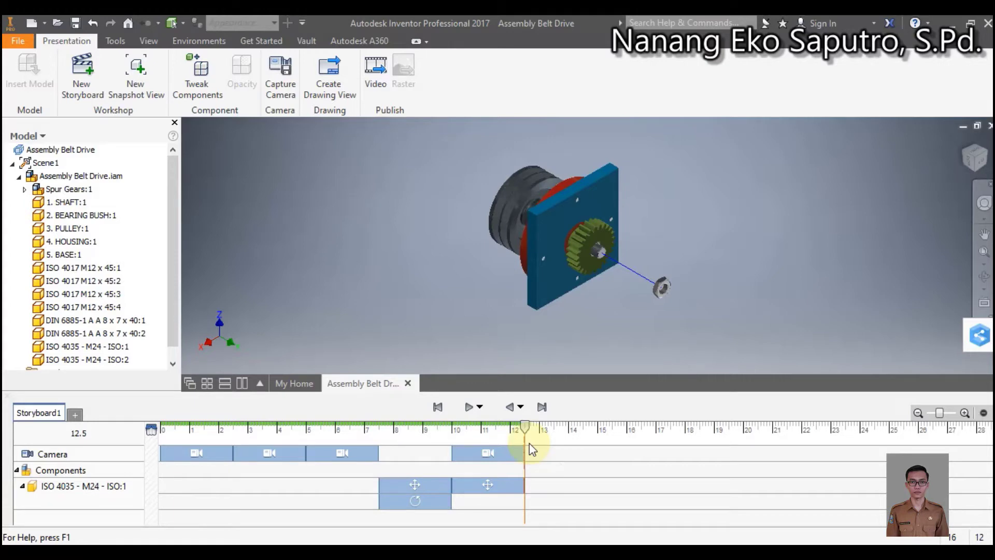
click(542, 407)
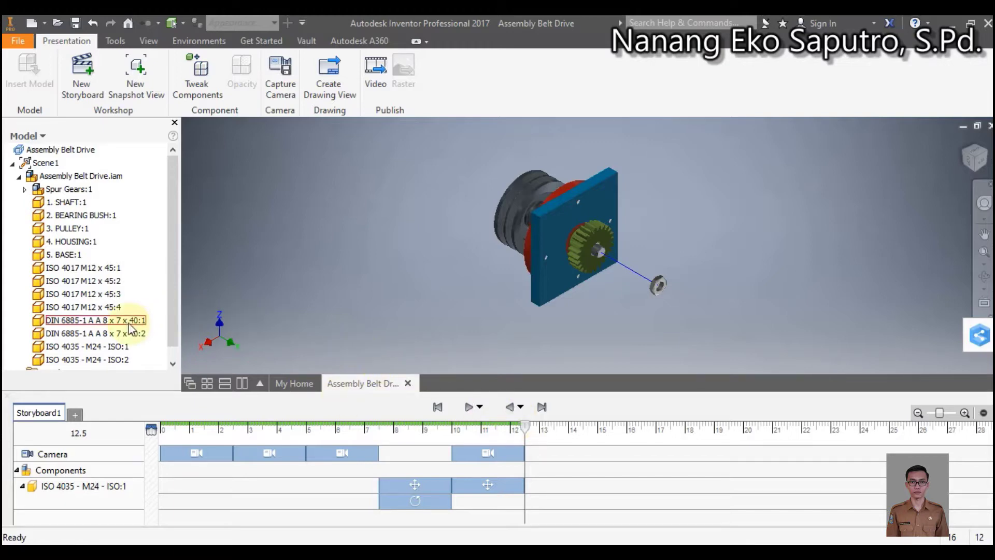
Tweak the spur gear by moving it about 111 mm along the shaft axis toward the M24 nut.
click(201, 83)
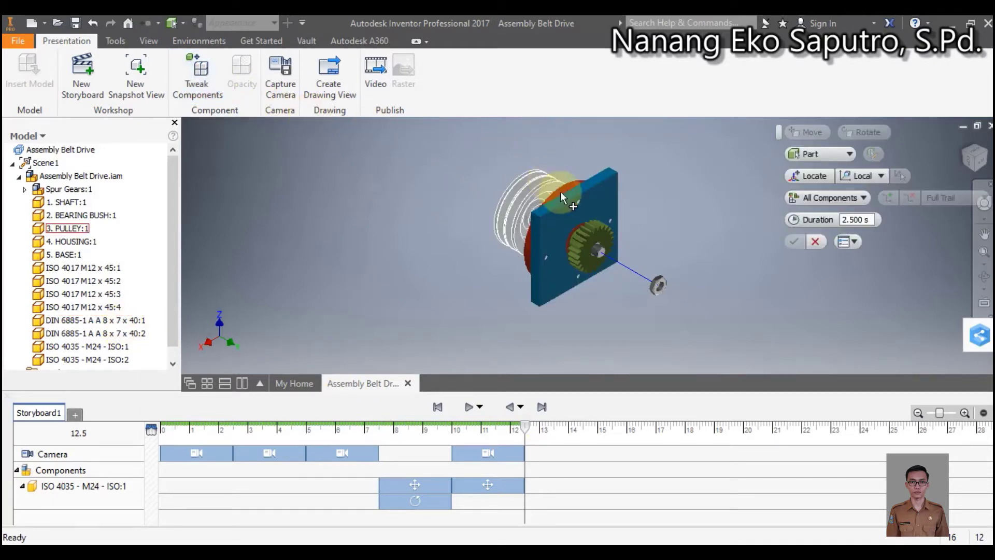
click(580, 238)
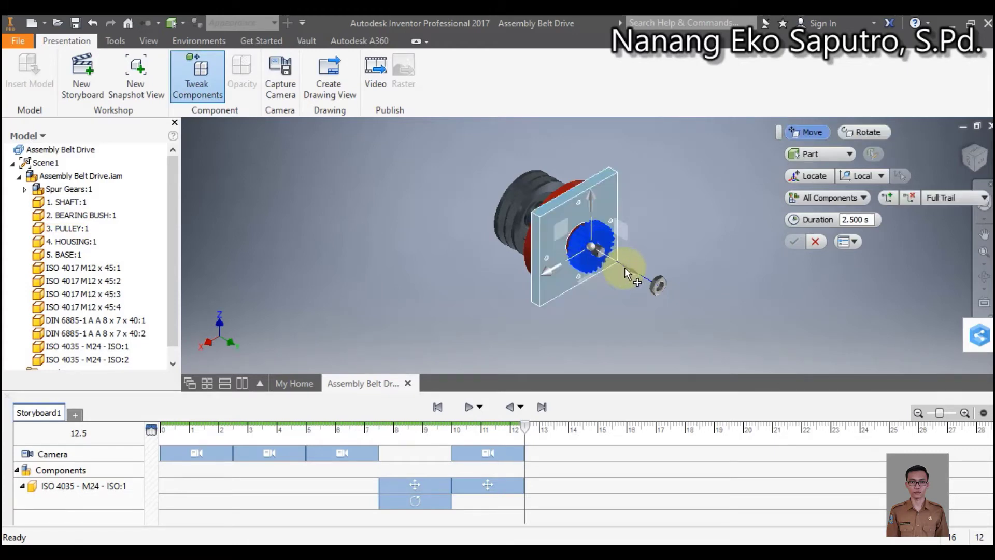
click(638, 275)
drag(638, 275, 669, 291)
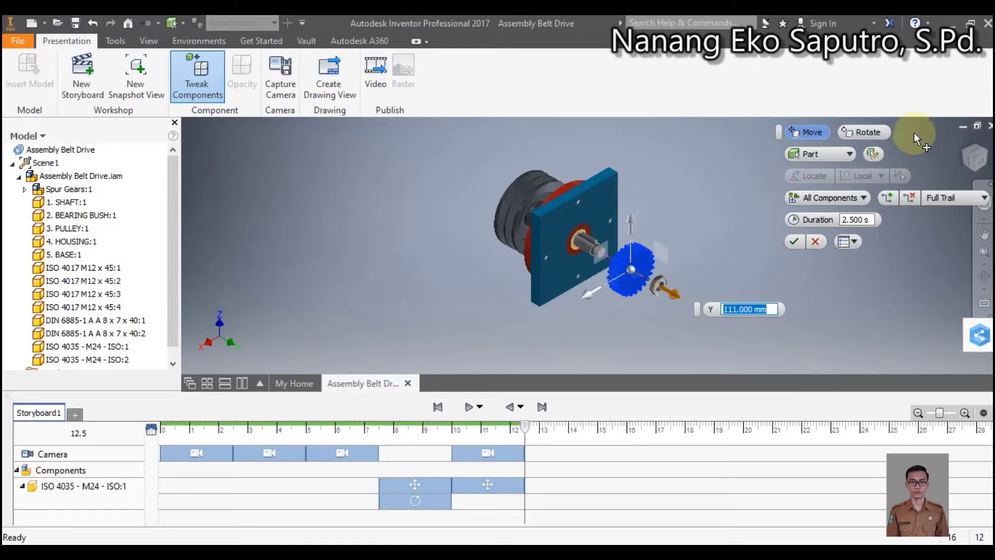
click(969, 162)
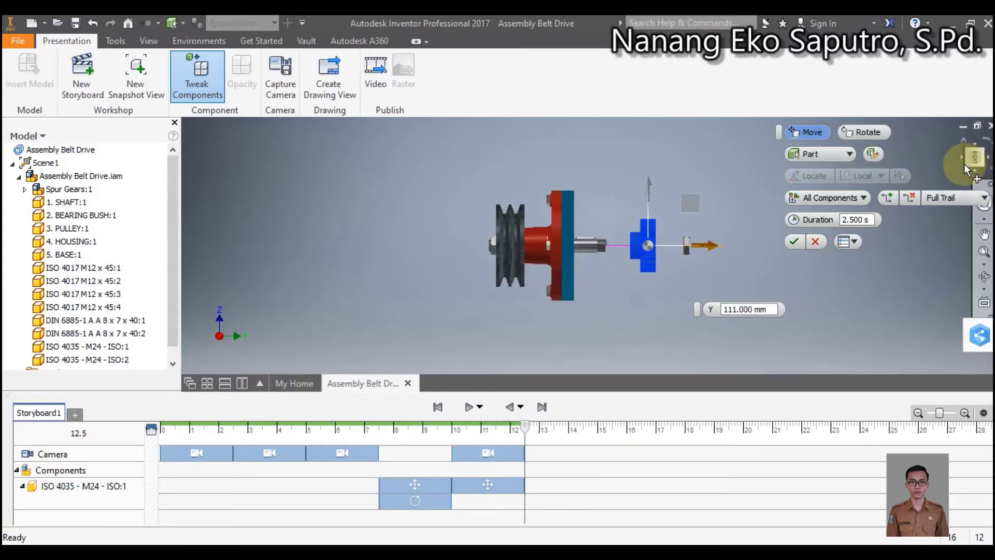
scroll(648, 234, up, 3)
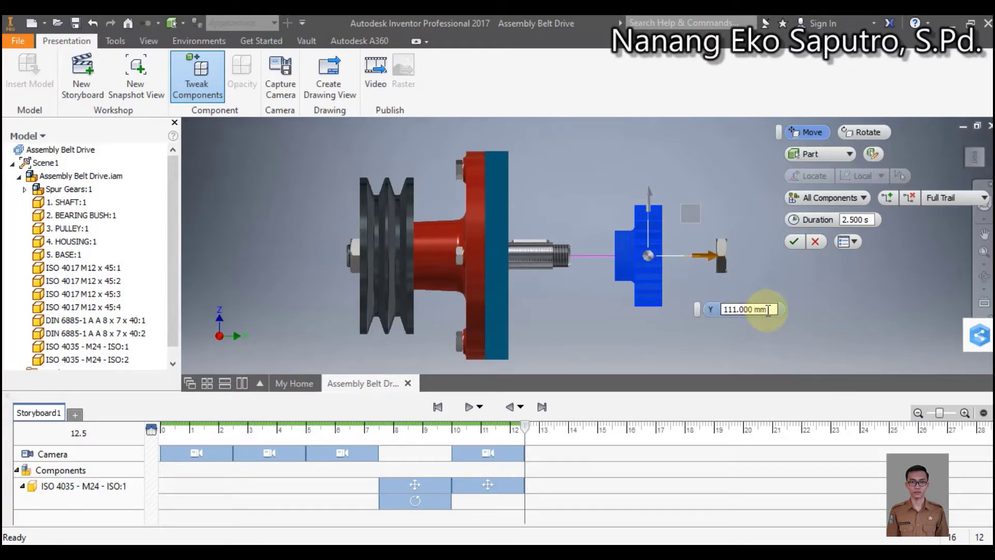
Set the spur gear's Y move distance to 115 mm, and capture the side view as a camera action at 15 s.
drag(768, 310, 707, 310)
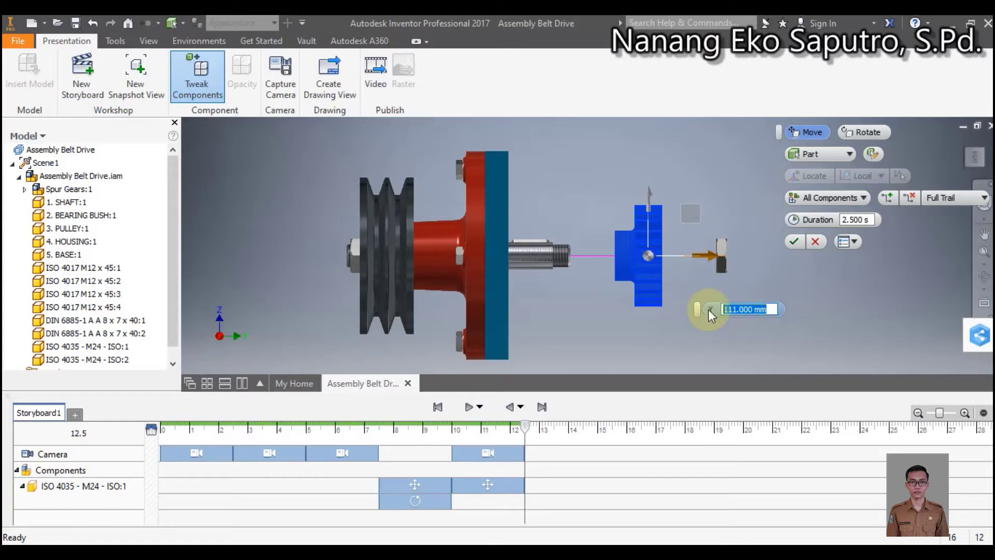
text(100)
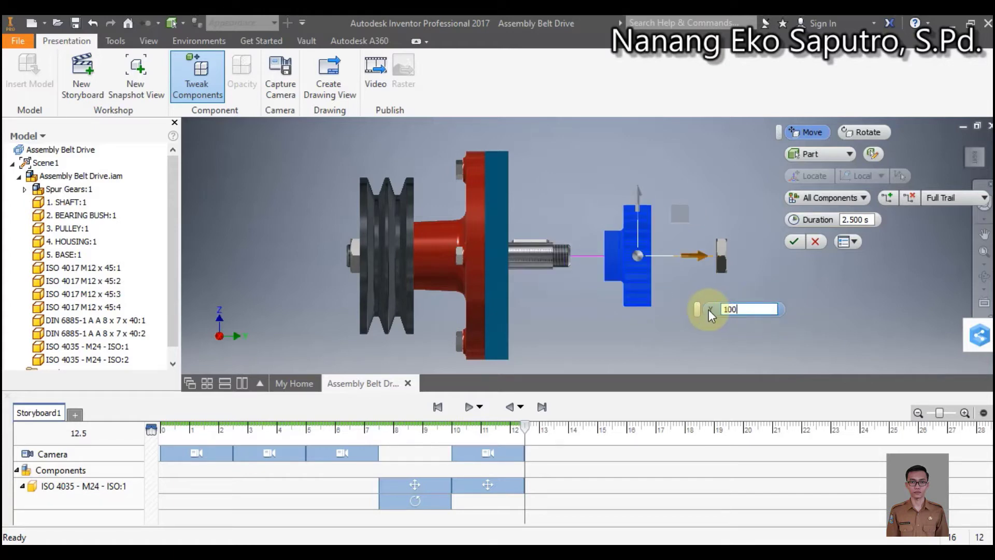
key(BackSpace)
key(BackSpace)
text(10)
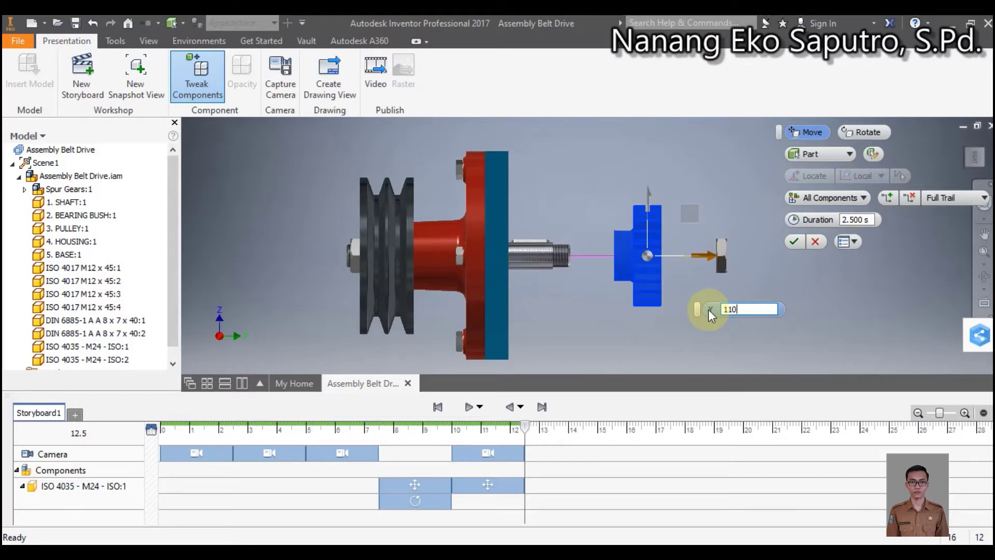
key(BackSpace)
key(BackSpace)
text(20)
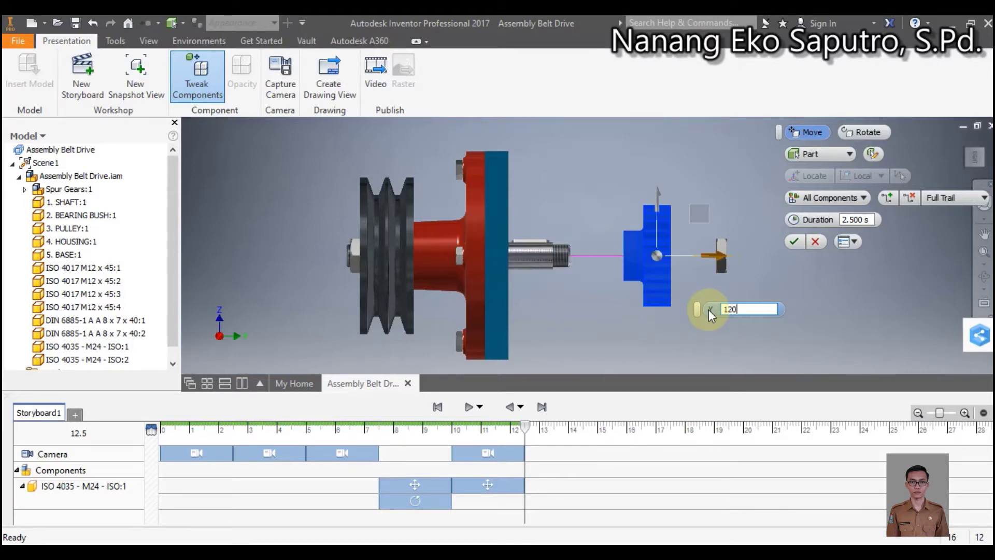
key(BackSpace)
key(BackSpace)
text(15)
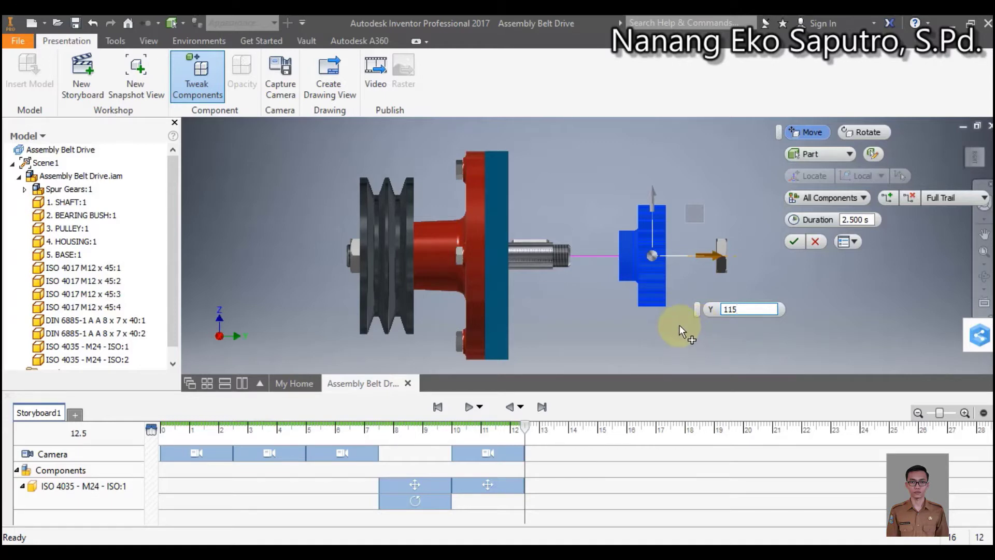
click(793, 247)
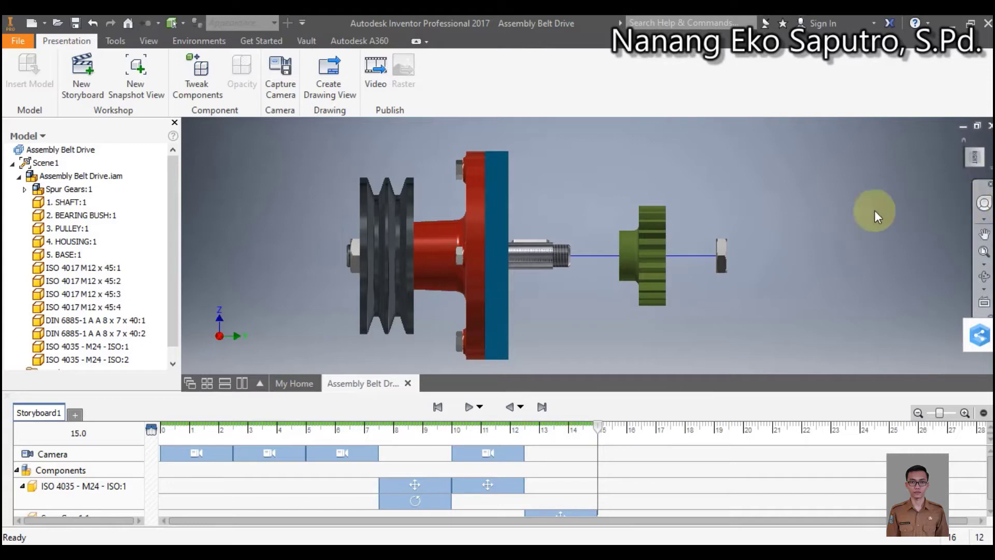
click(289, 94)
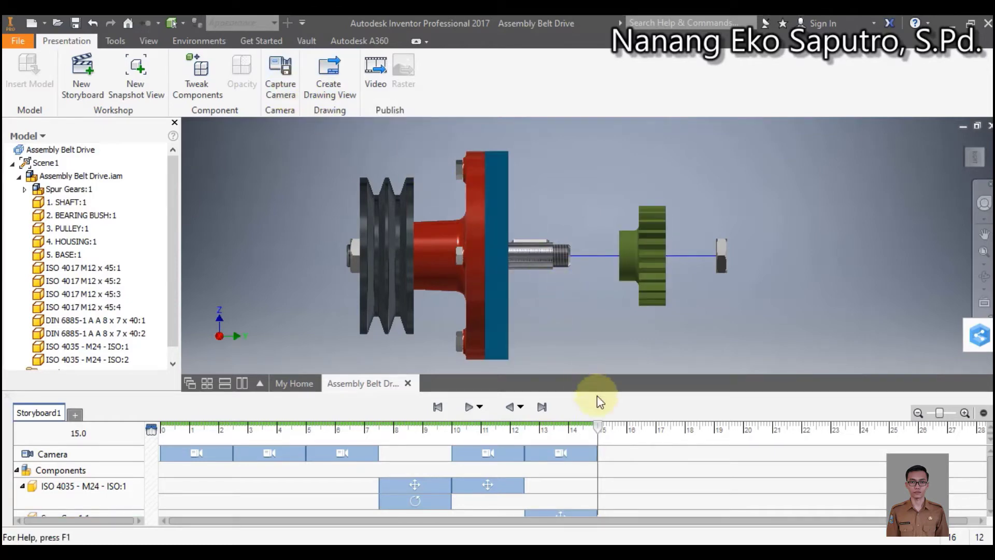
mouse_move(599, 428)
mouse_down()
mouse_move(491, 433)
mouse_move(602, 445)
mouse_up()
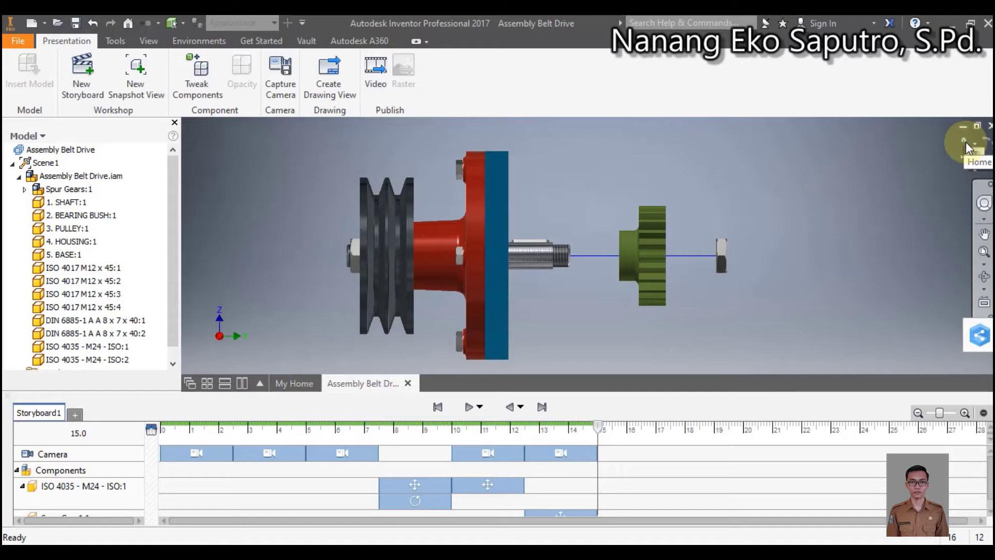
Tweak the pulley-side M24 nut by moving it -400 mm along Y, away from the pulley, with a 2.5 s duration.
click(964, 141)
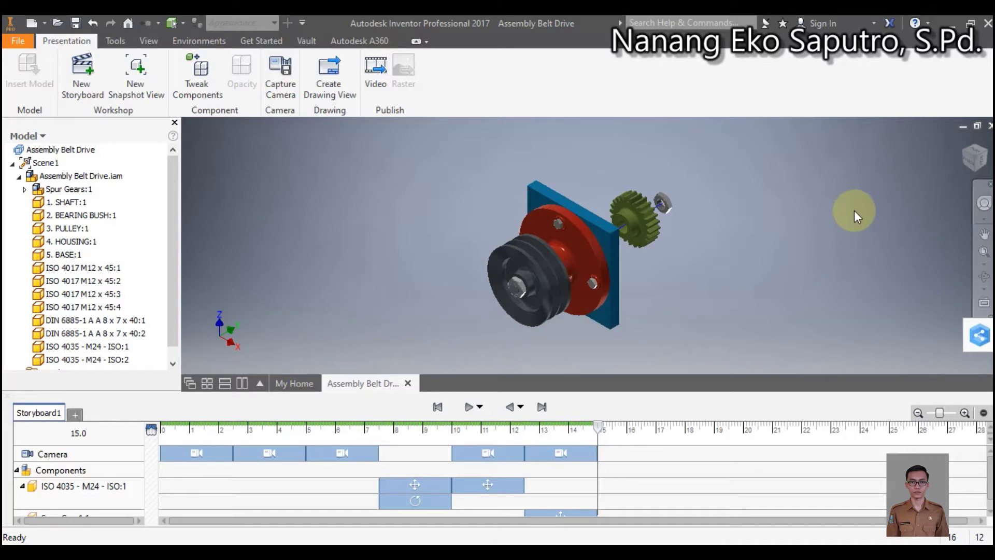
click(200, 98)
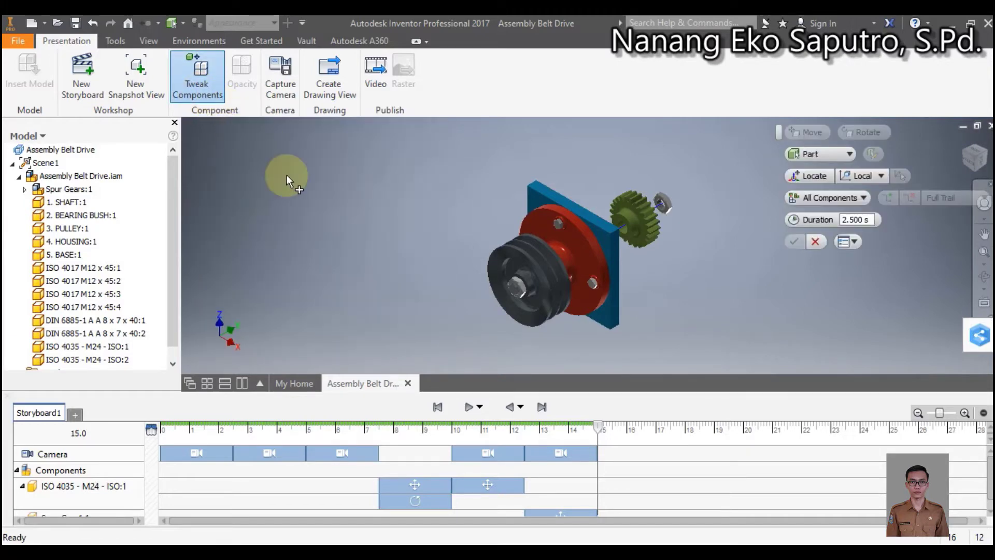
click(521, 295)
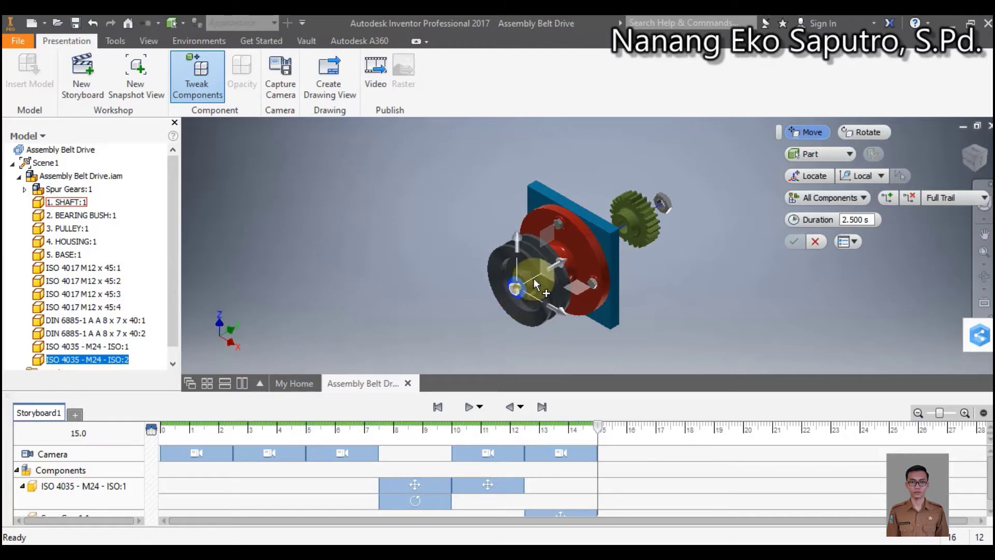
drag(561, 262, 505, 312)
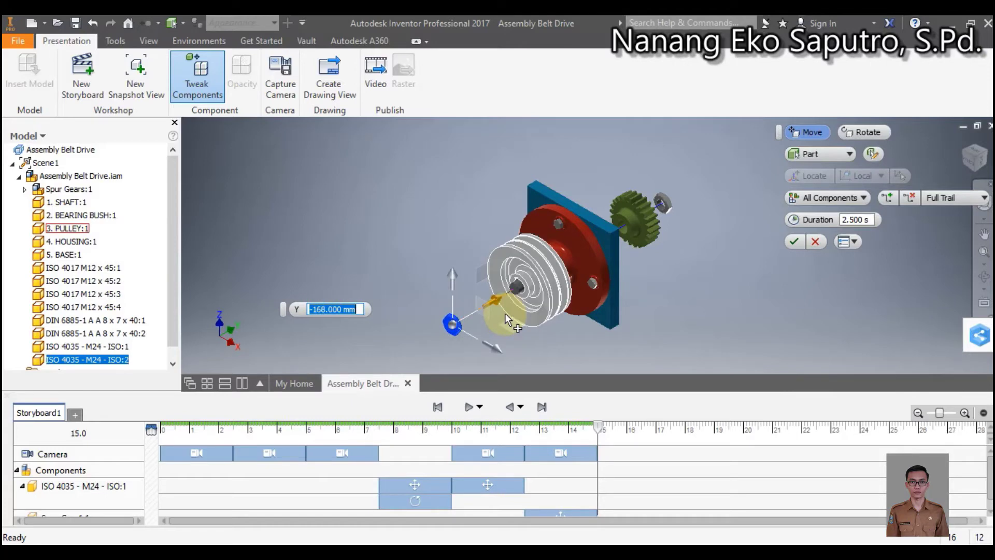
text(-400)
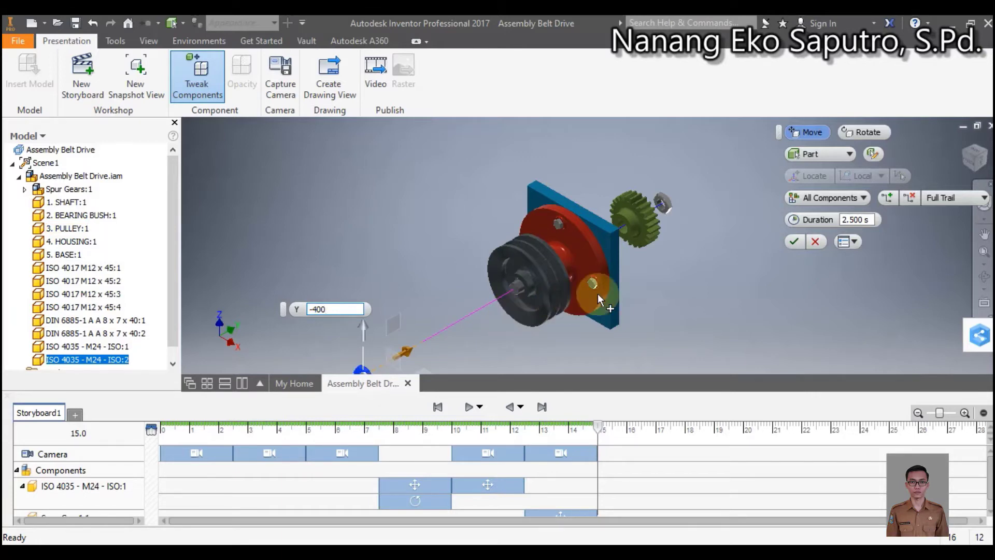
click(793, 241)
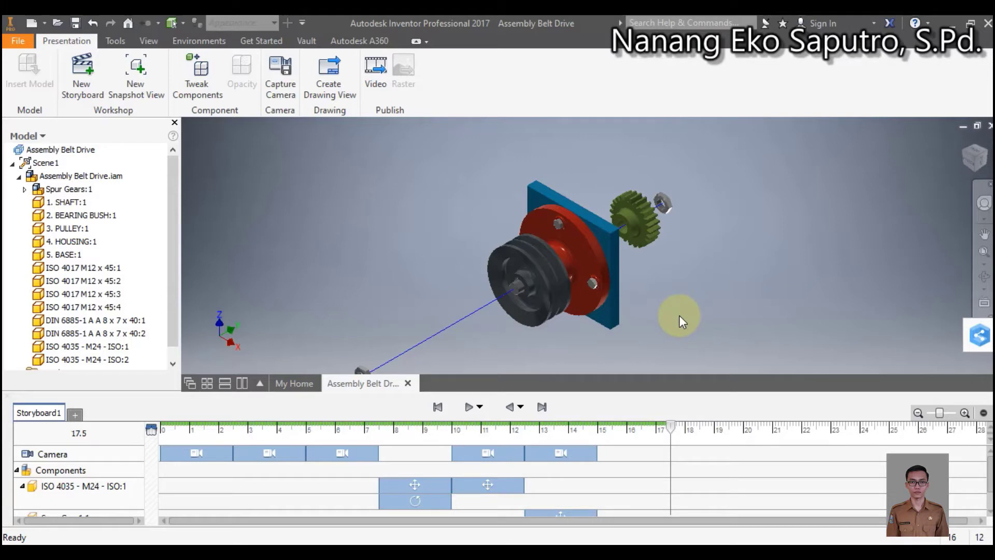
scroll(679, 315, up, 3)
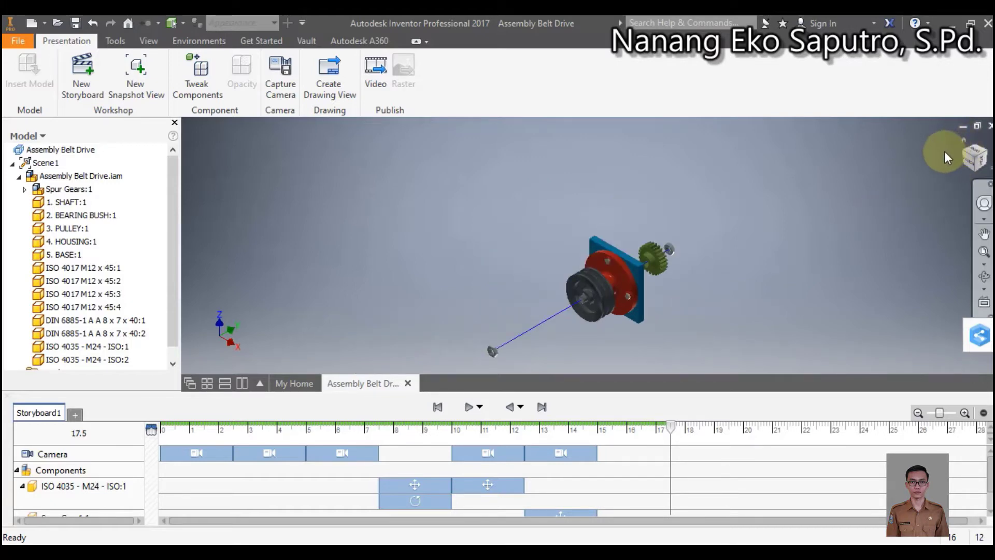
click(964, 141)
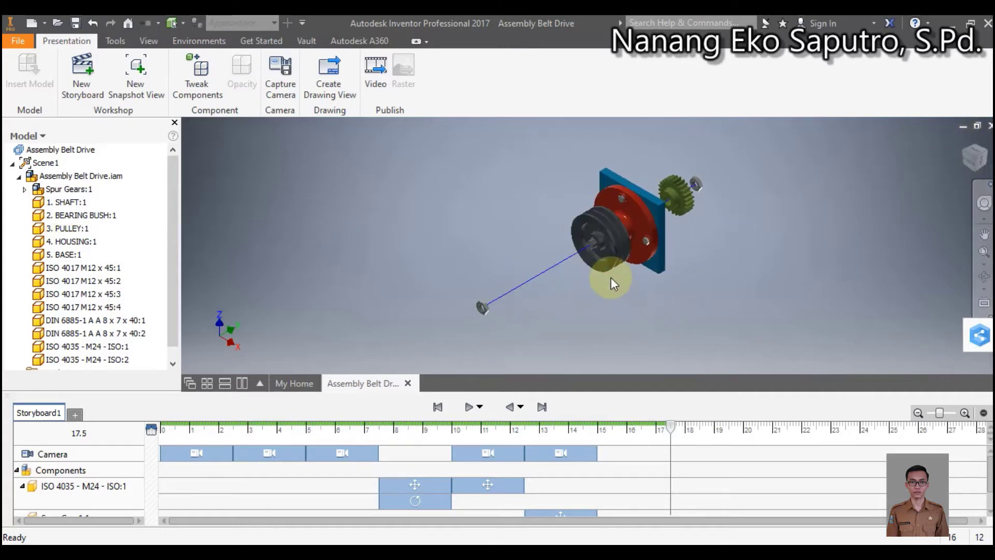
click(202, 90)
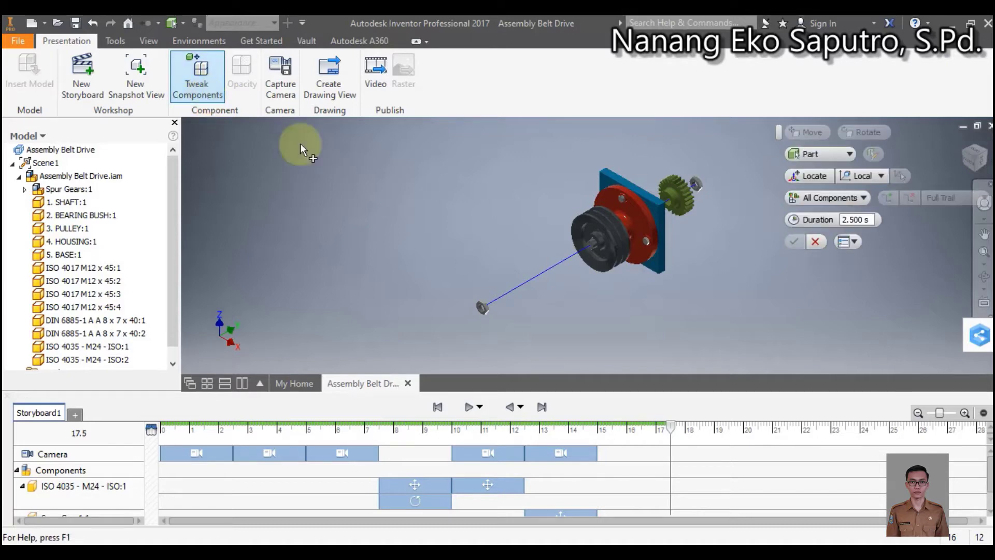
key(Escape)
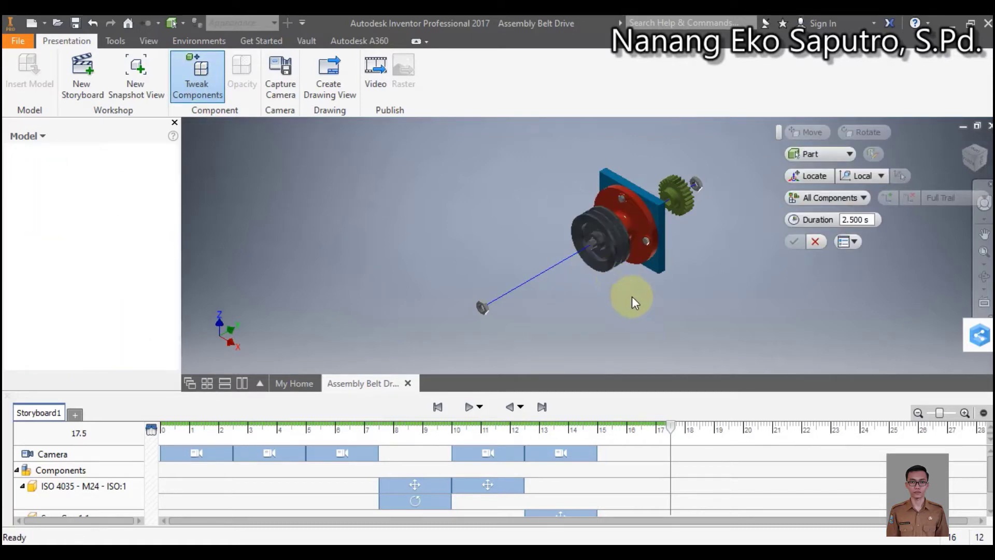
Edit the move tweak of the pulley-side M24 nut on the storyboard, and set its distance to 20 mm.
scroll(642, 460, down, 1)
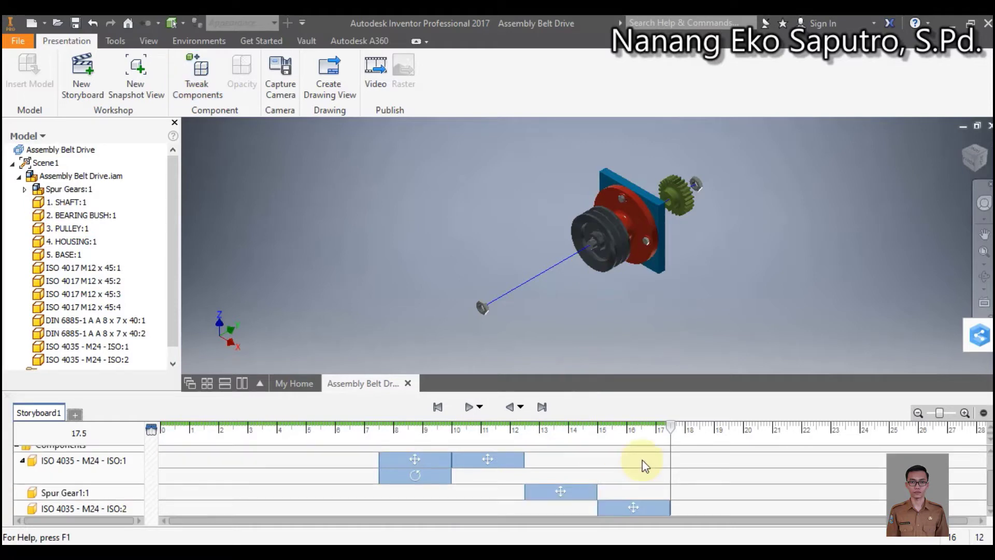
click(633, 507)
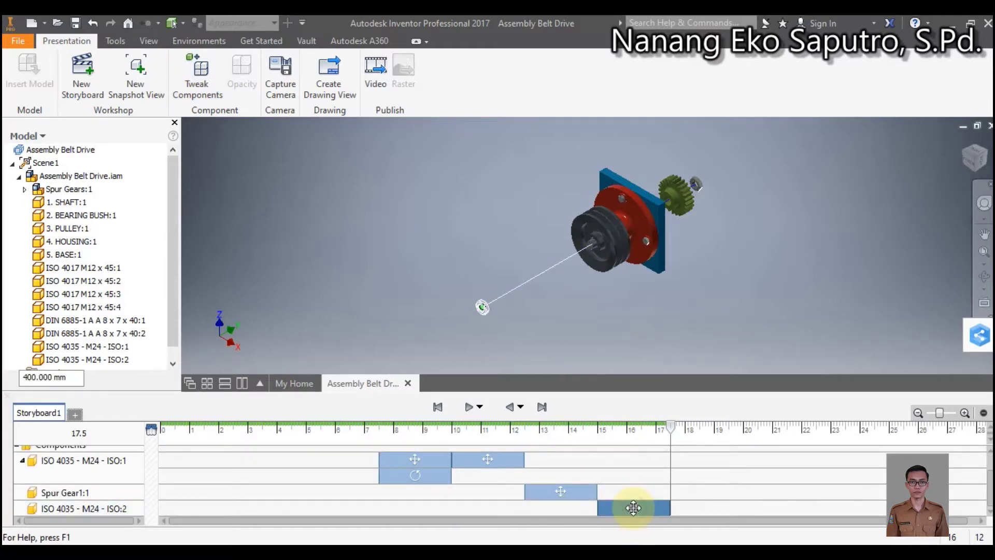
right_click(633, 508)
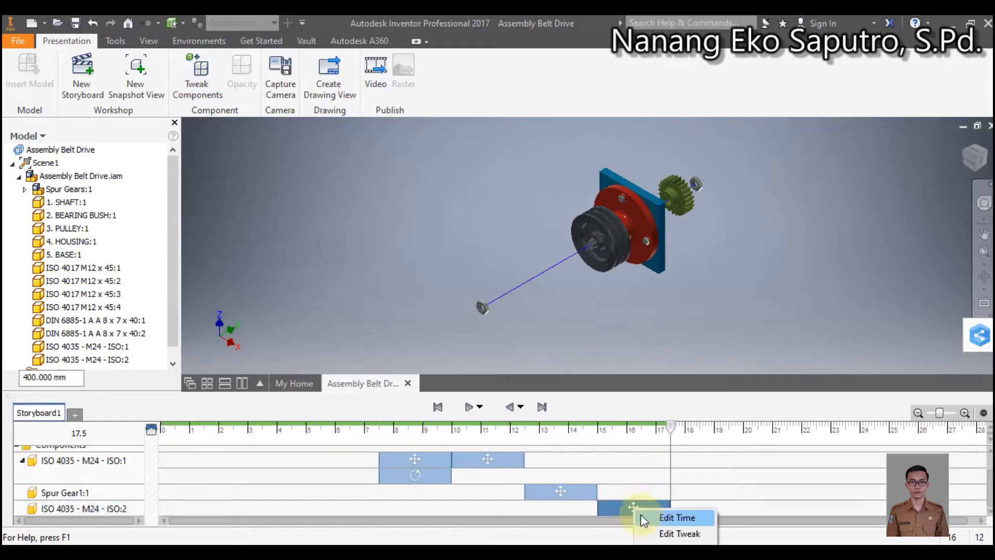
click(659, 536)
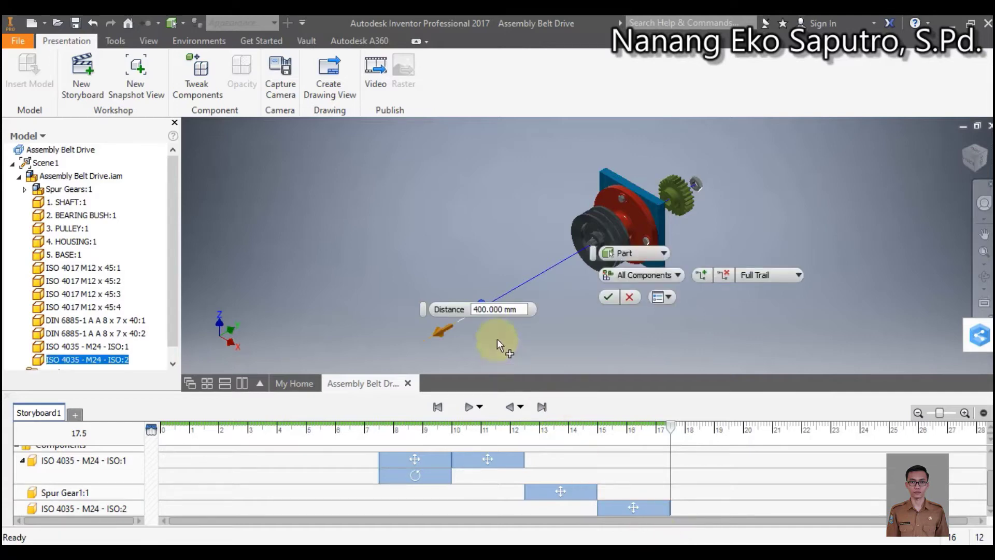
click(981, 165)
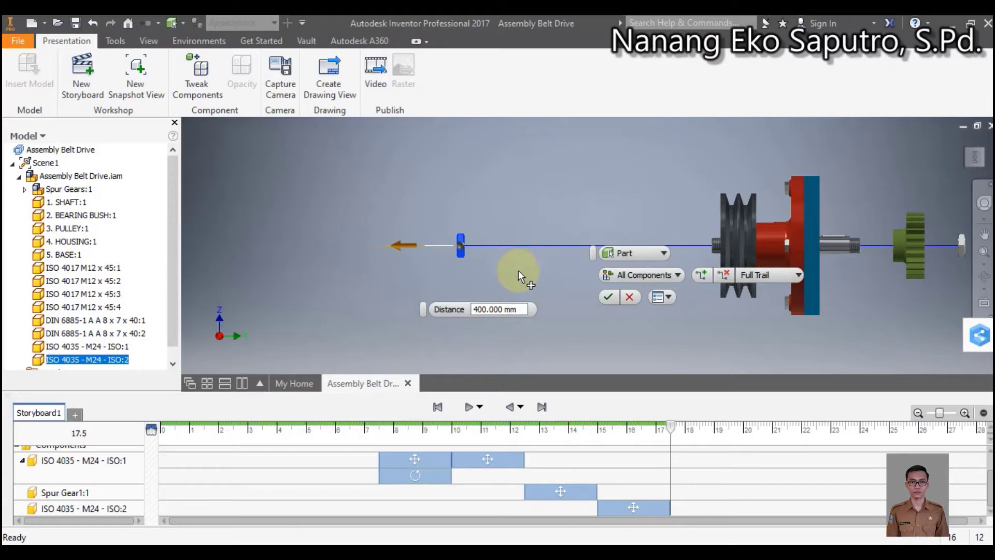
click(520, 309)
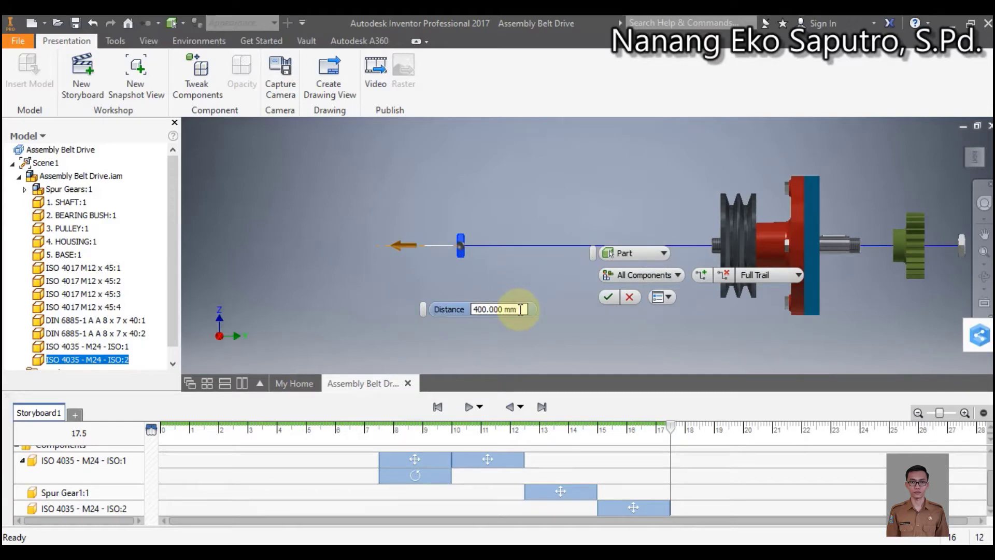
drag(520, 310, 462, 315)
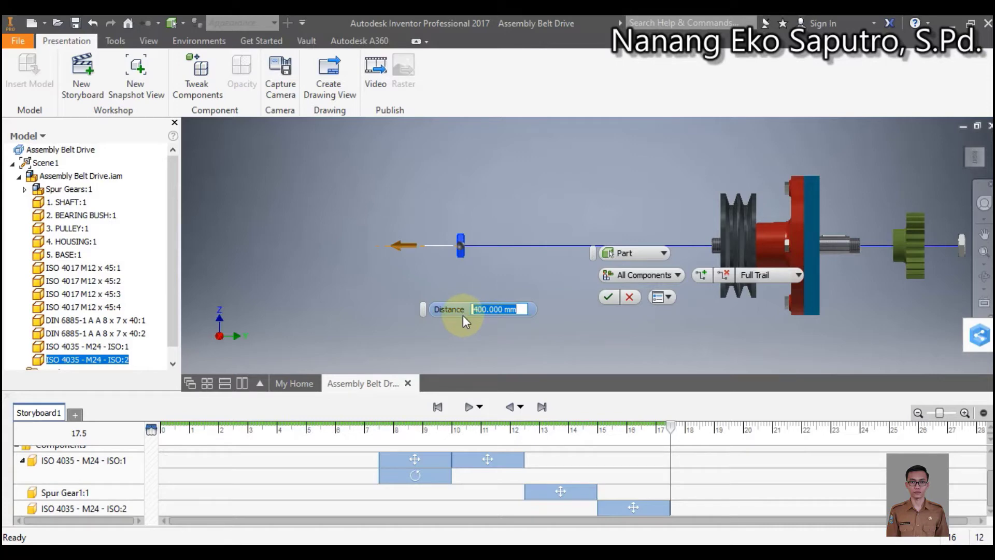
text(20)
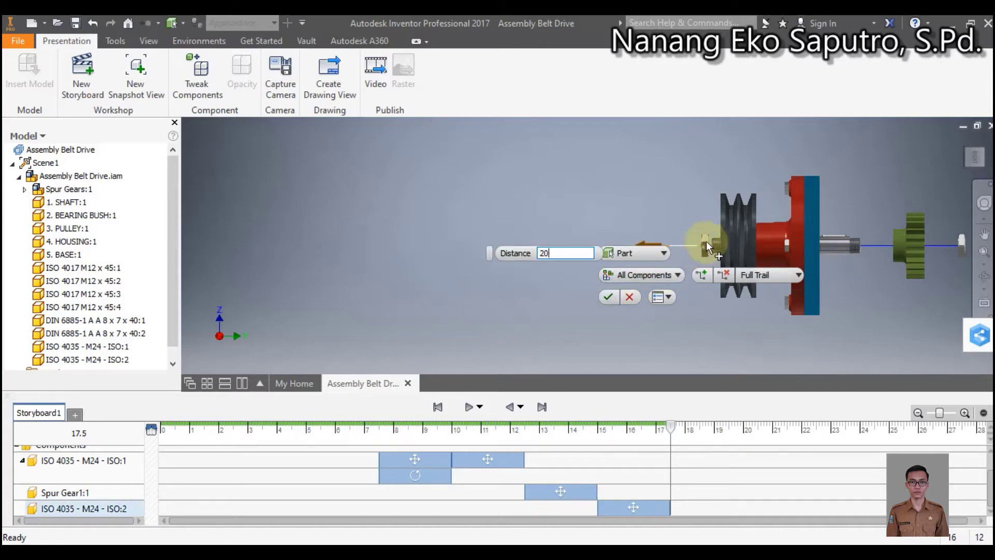
Set the pulley-side M24 nut's move distance to 17 mm, and accept the edited tweak.
scroll(713, 243, up, 5)
click(539, 253)
text(-)
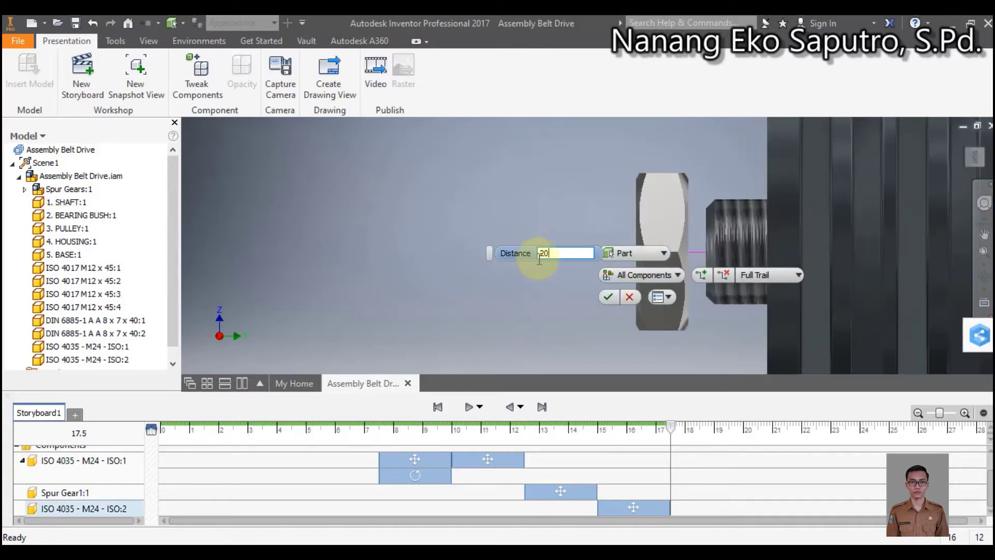
drag(556, 254, 532, 257)
text(1)
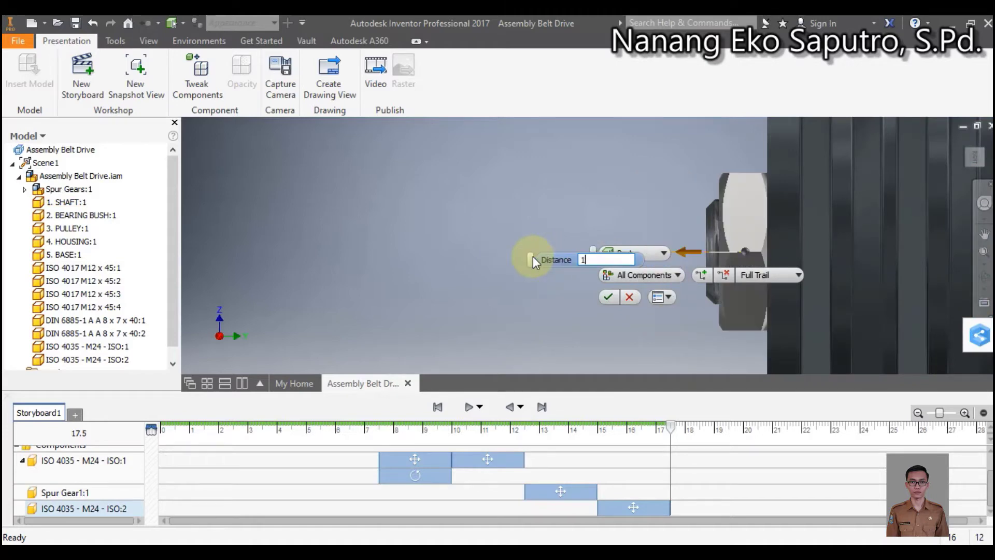
text(7)
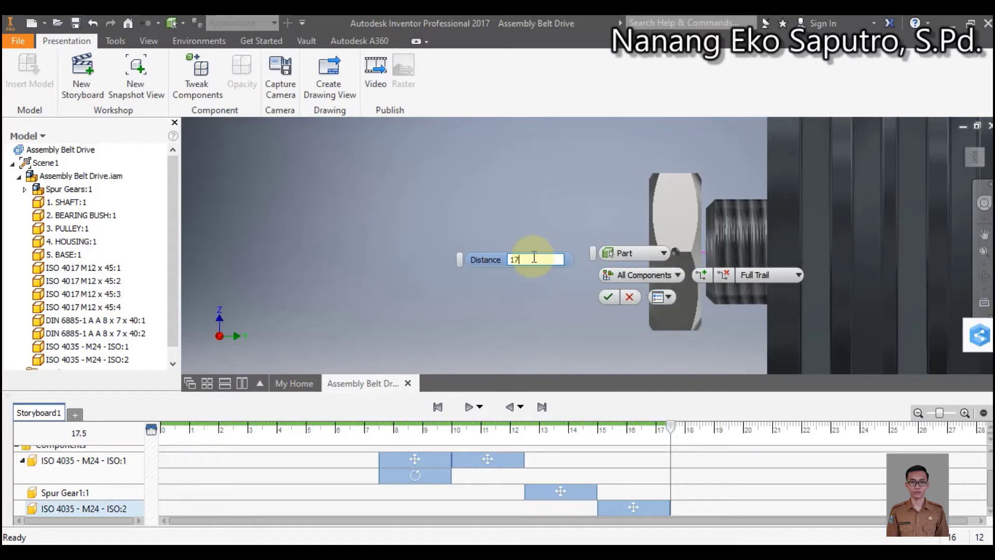
click(605, 298)
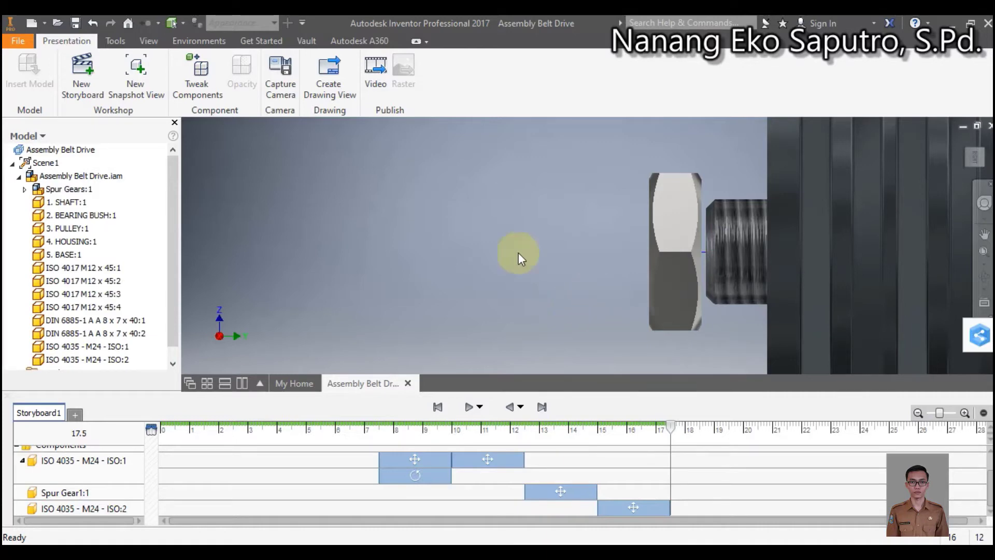
Tweak the pulley-side M24 nut by rotating it 720 degrees about the shaft axis, with a 2.5 s duration.
click(199, 83)
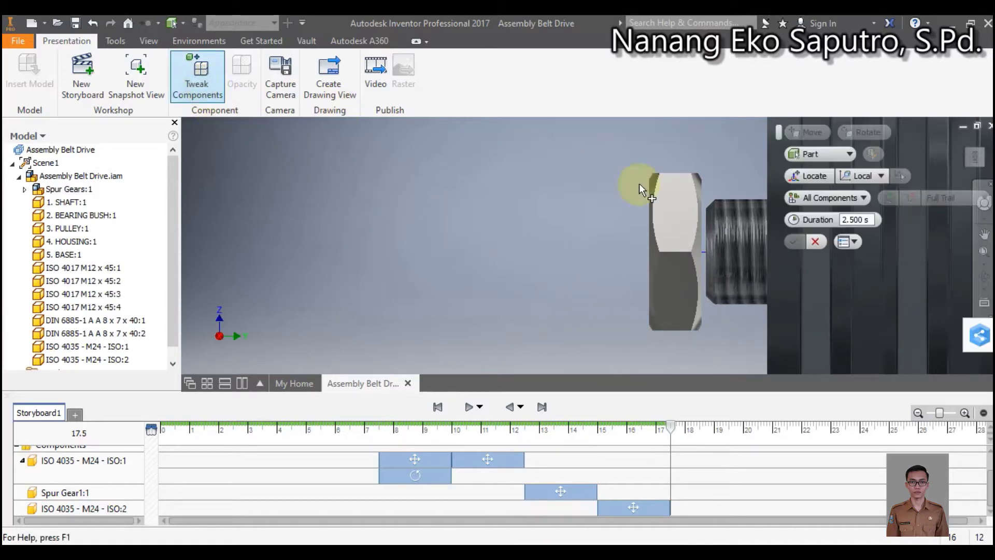
click(680, 241)
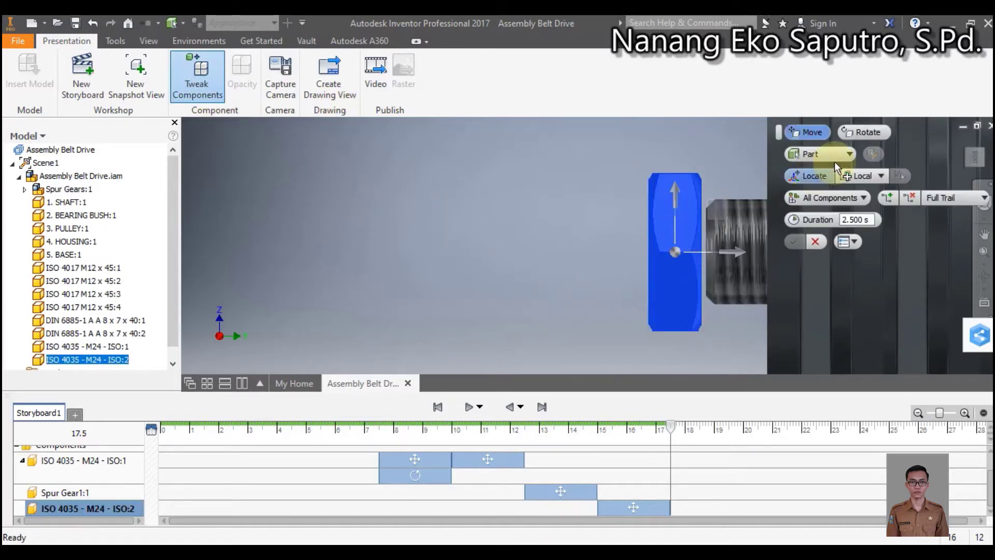
click(864, 133)
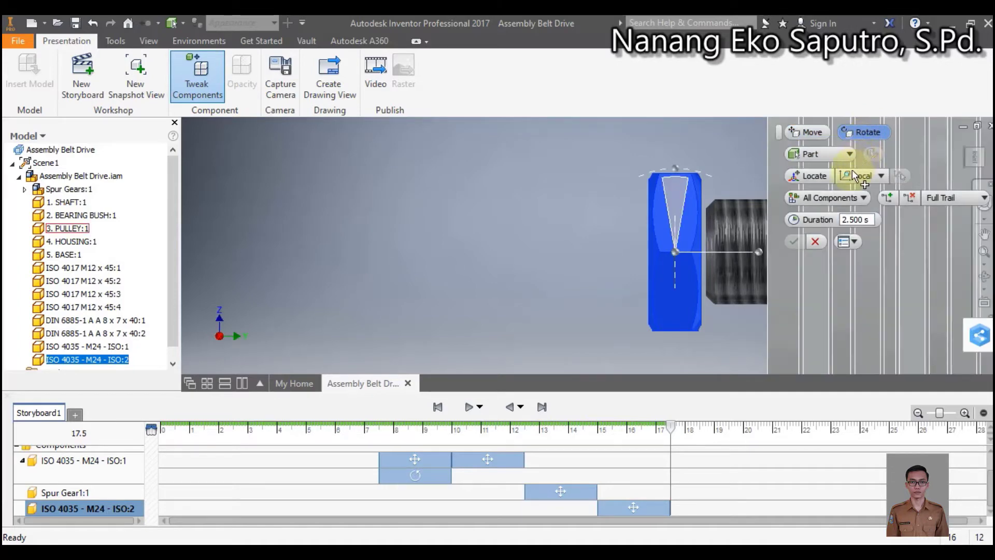
click(846, 220)
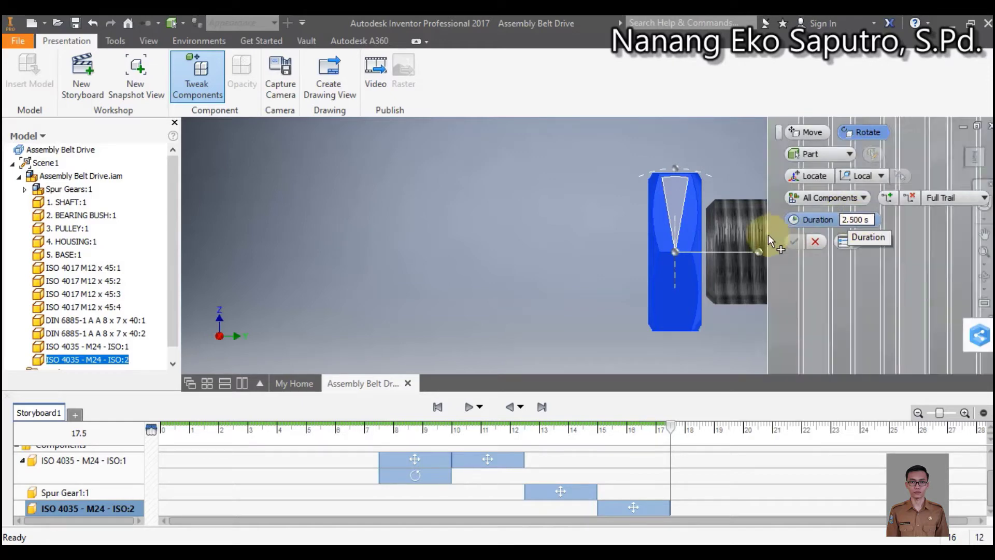
click(979, 281)
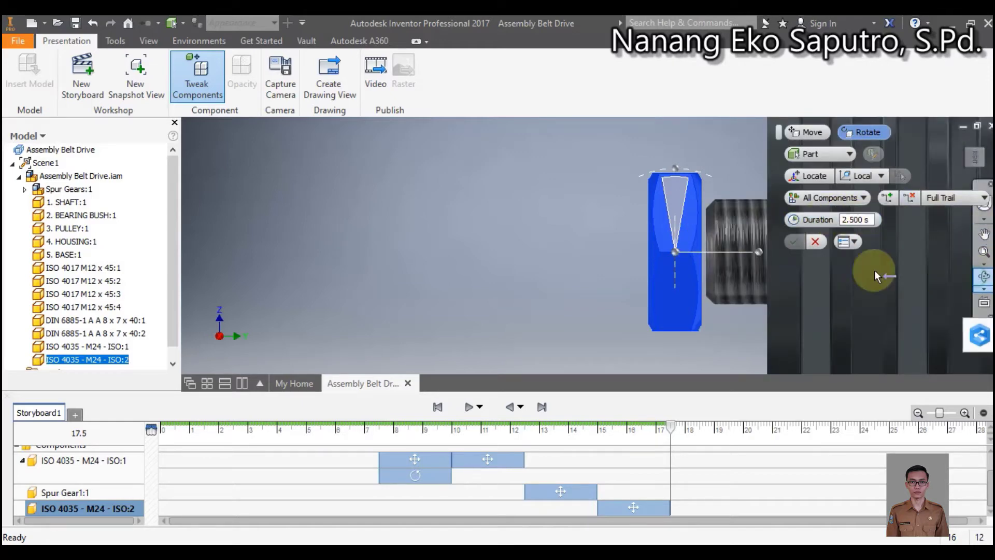
drag(644, 262, 669, 282)
drag(672, 295, 665, 311)
key(Escape)
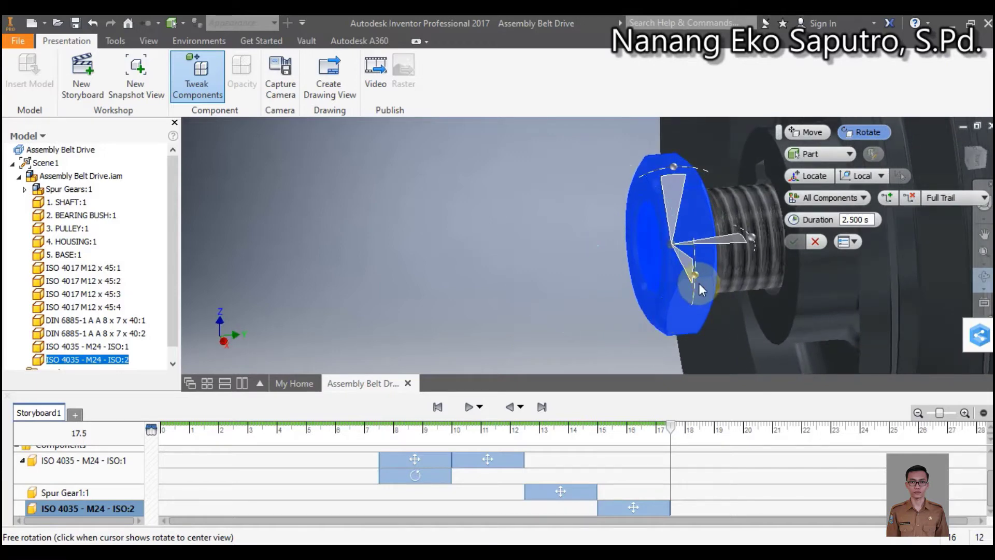
click(695, 276)
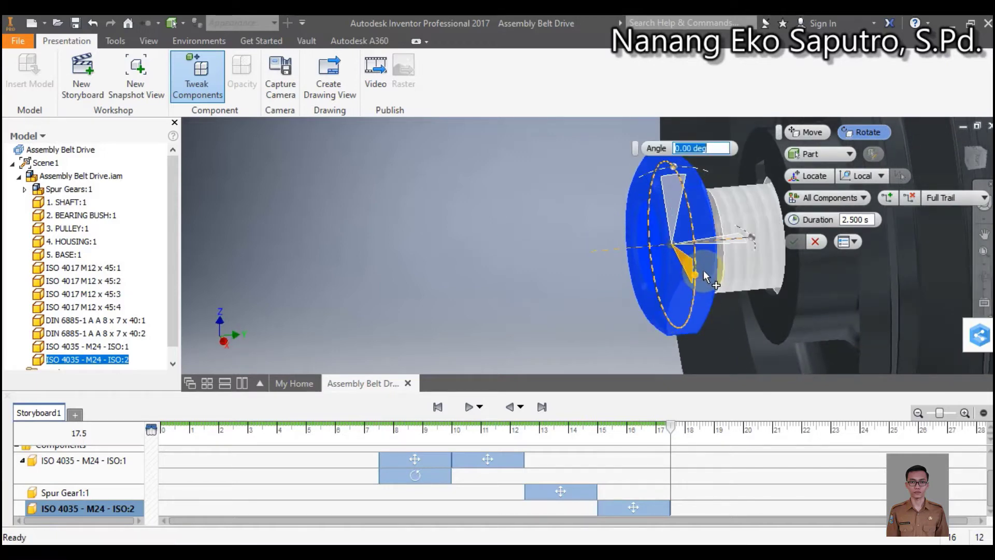
text(720)
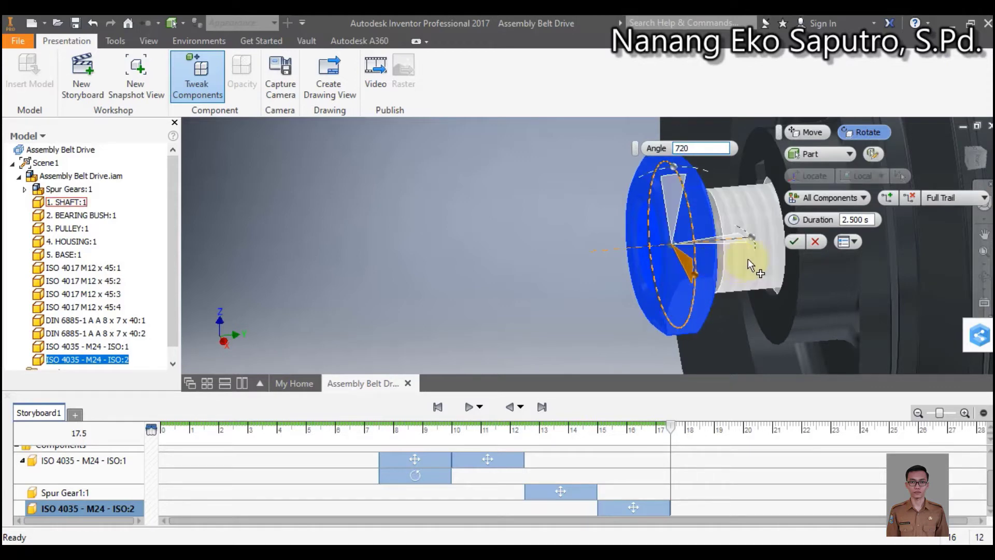
click(793, 242)
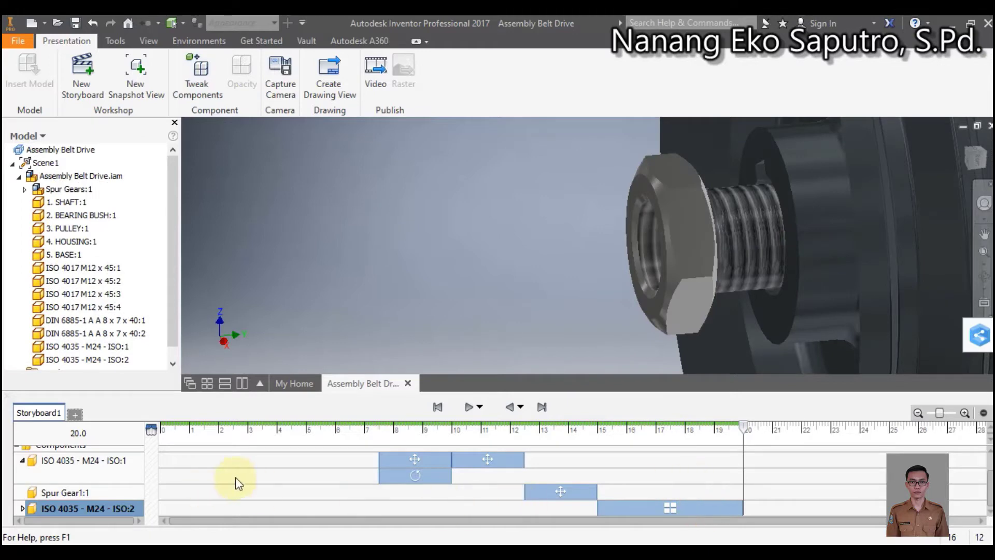
Expand the pulley-side M24 nut's storyboard track, and shift its rotation action to start at 15 s alongside the first move.
click(24, 505)
scroll(661, 501, down, 1)
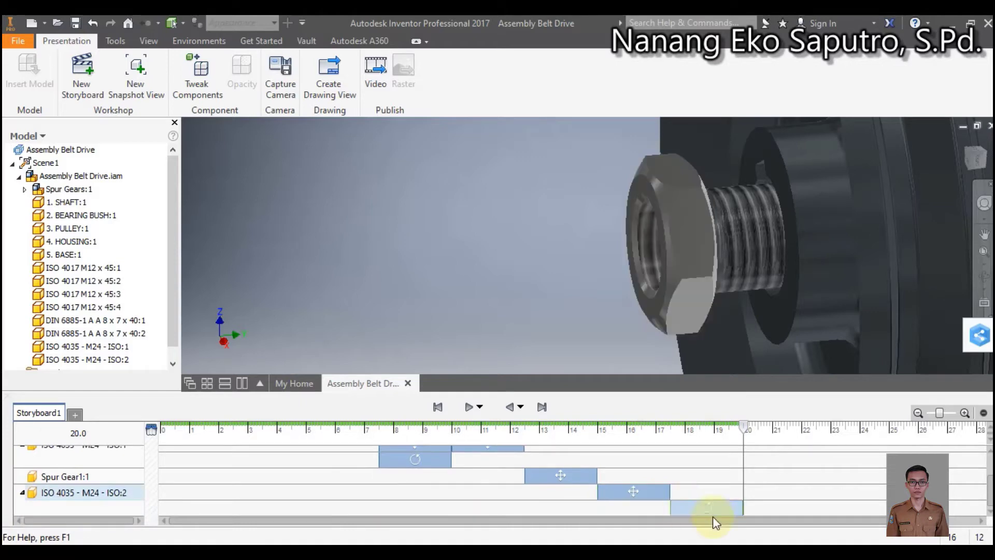
drag(654, 514, 643, 514)
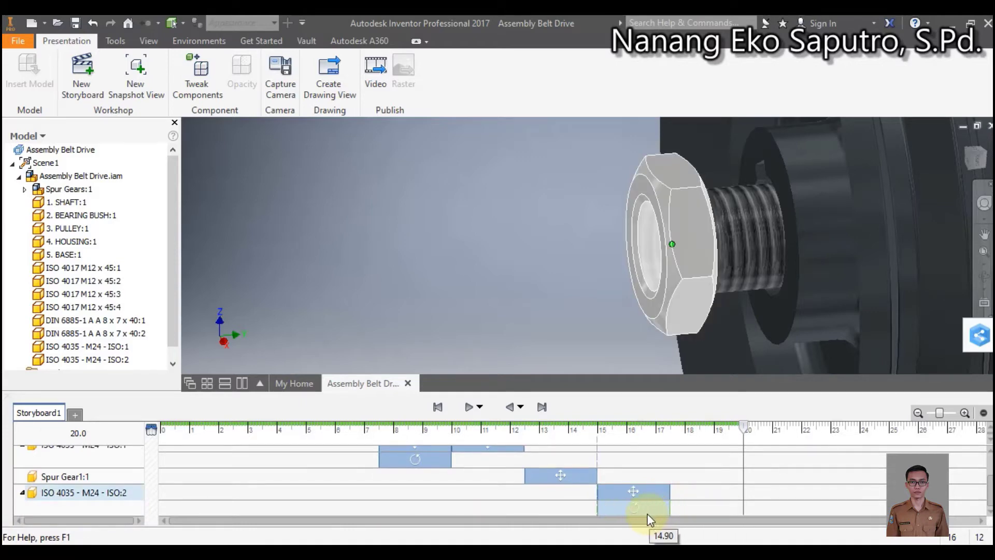
From the end of the storyboard, move the pulley-side M24 nut -400 mm along Y, away from the pulley, over 2.5 s.
click(541, 407)
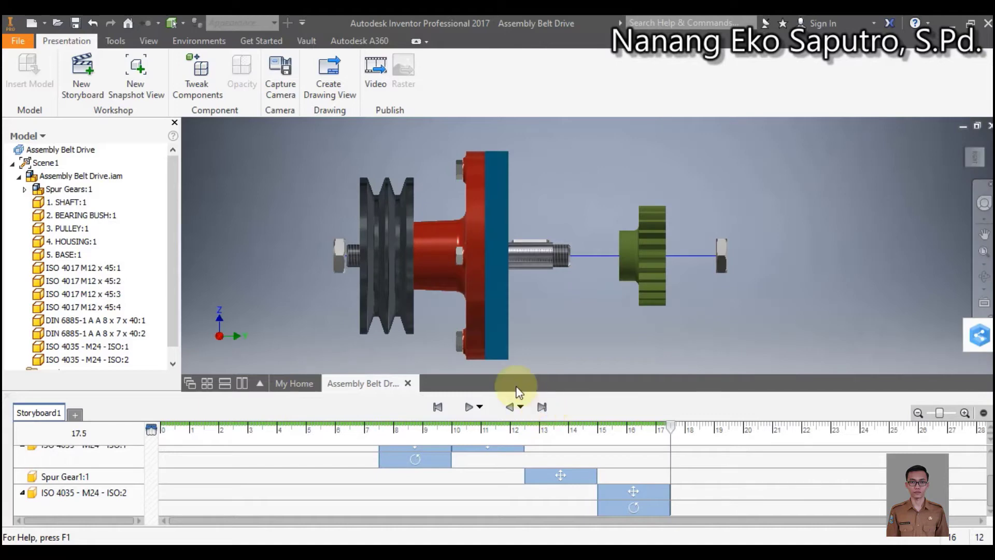
click(198, 77)
click(335, 256)
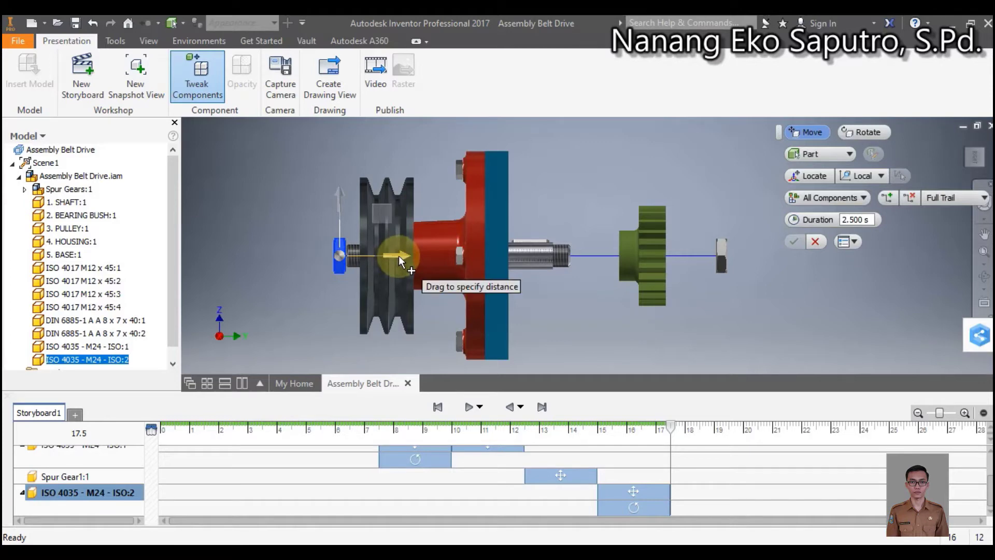
drag(399, 256, 339, 260)
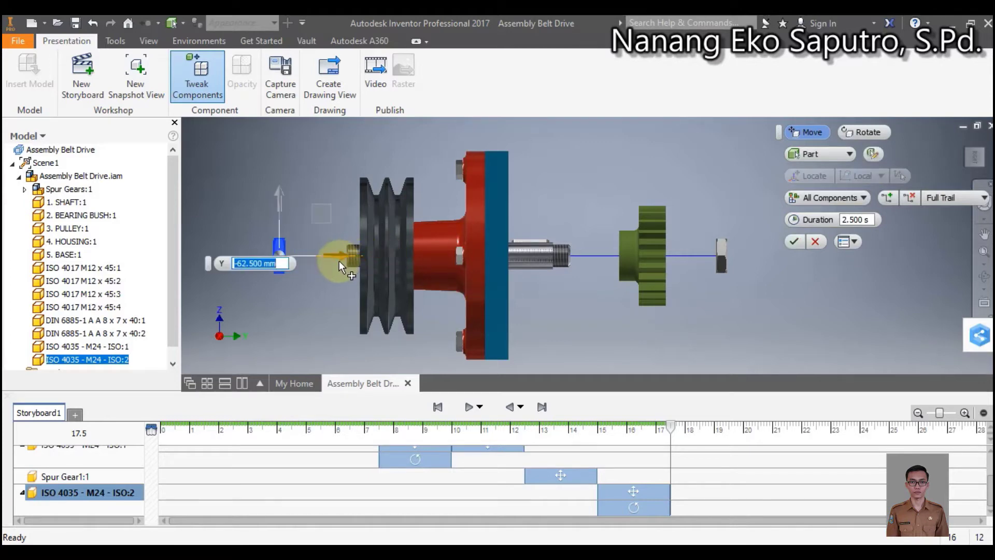
text(-400)
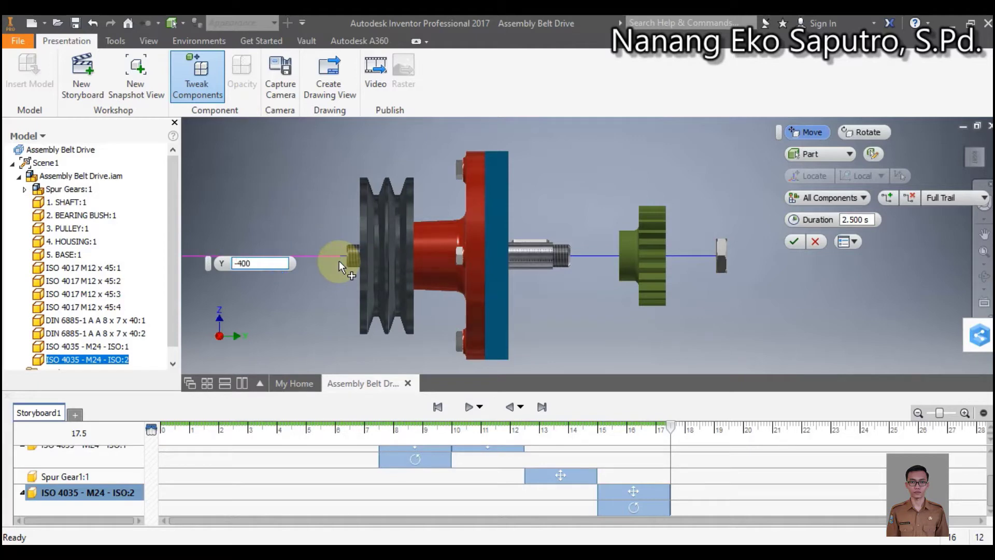
click(796, 241)
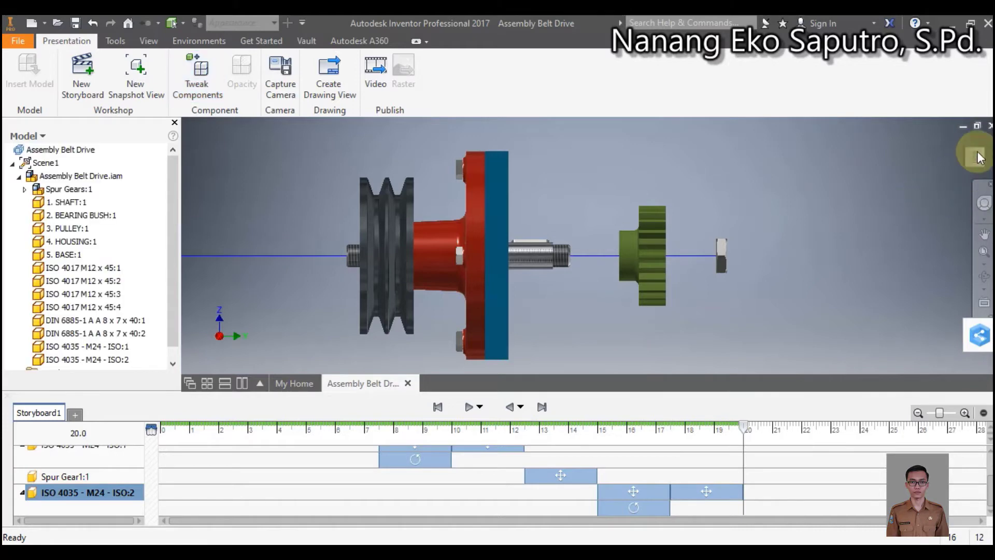
Review the assembly at 15 s and 20 s on the storyboard, comparing the side view with the isometric home view.
click(962, 138)
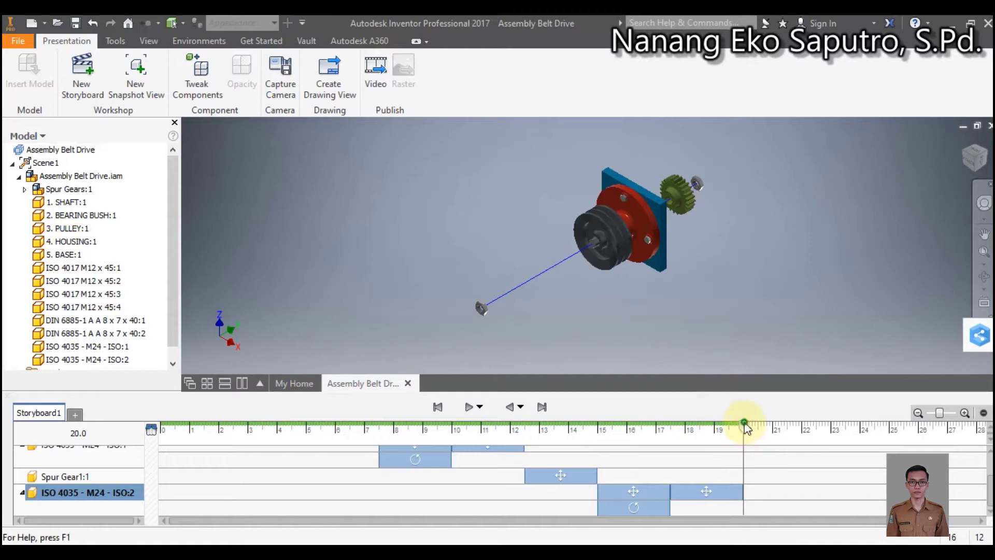
drag(745, 427, 592, 439)
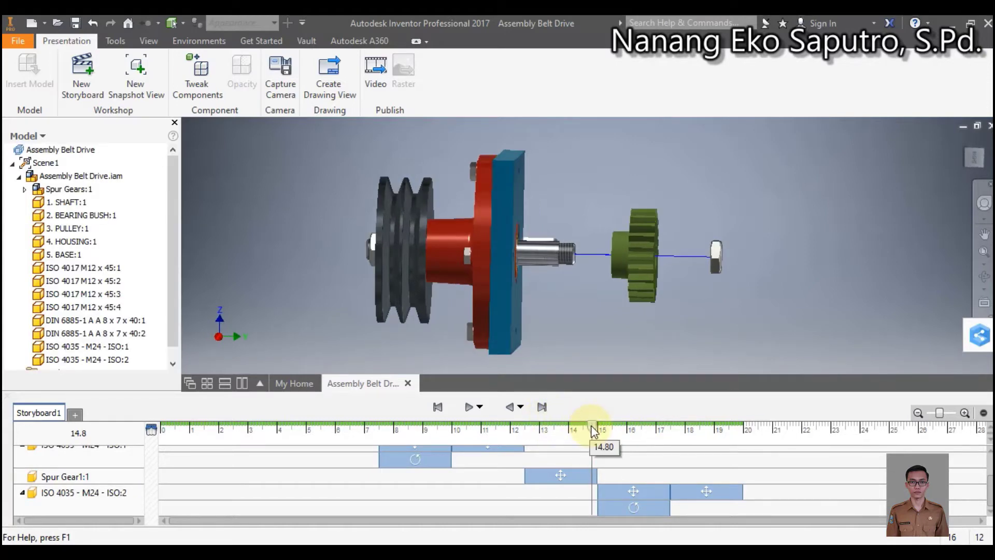
drag(596, 427, 599, 427)
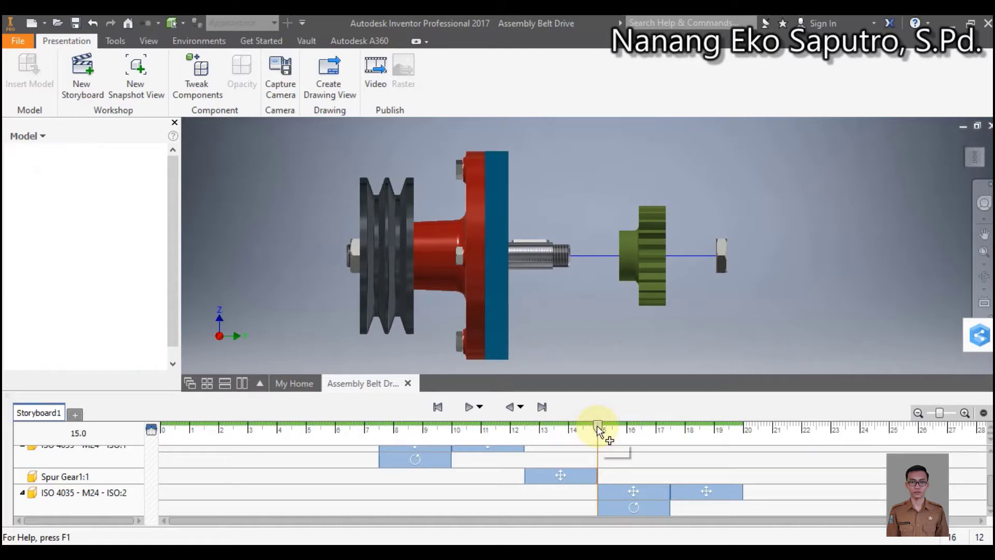
click(543, 407)
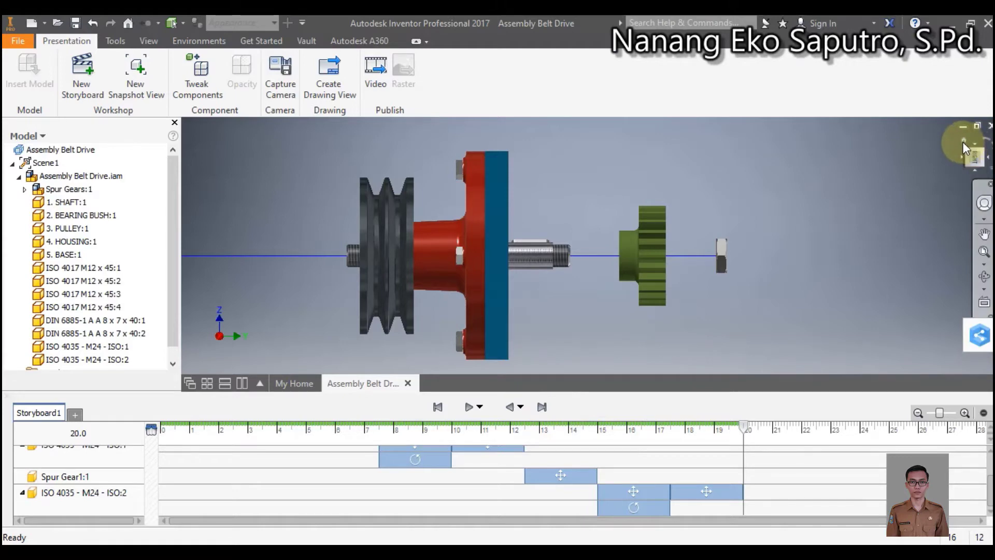
click(962, 140)
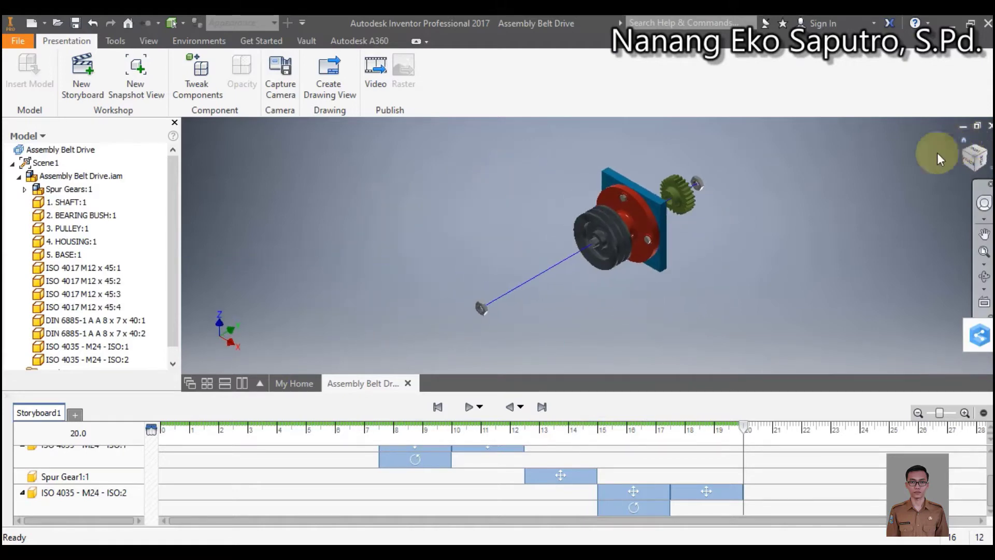
click(976, 160)
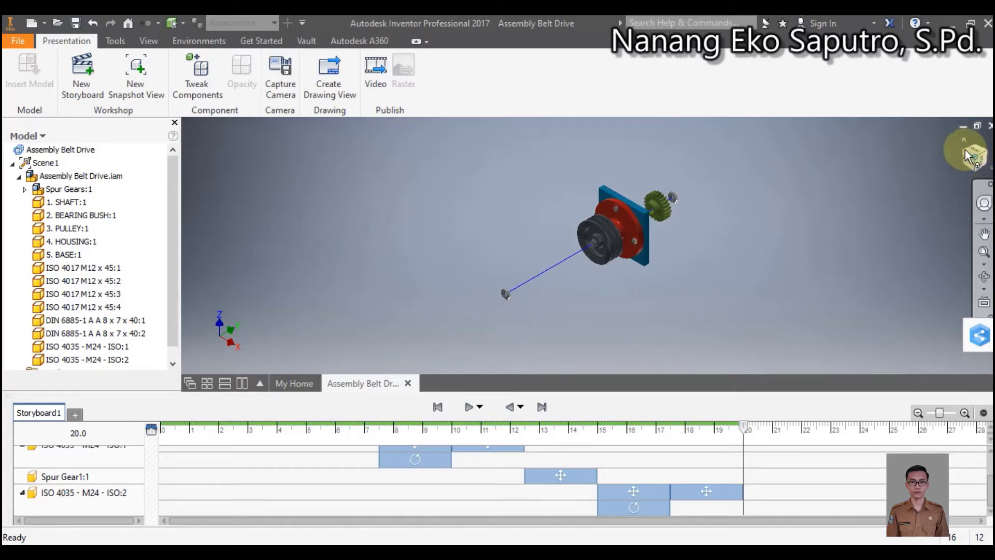
click(964, 138)
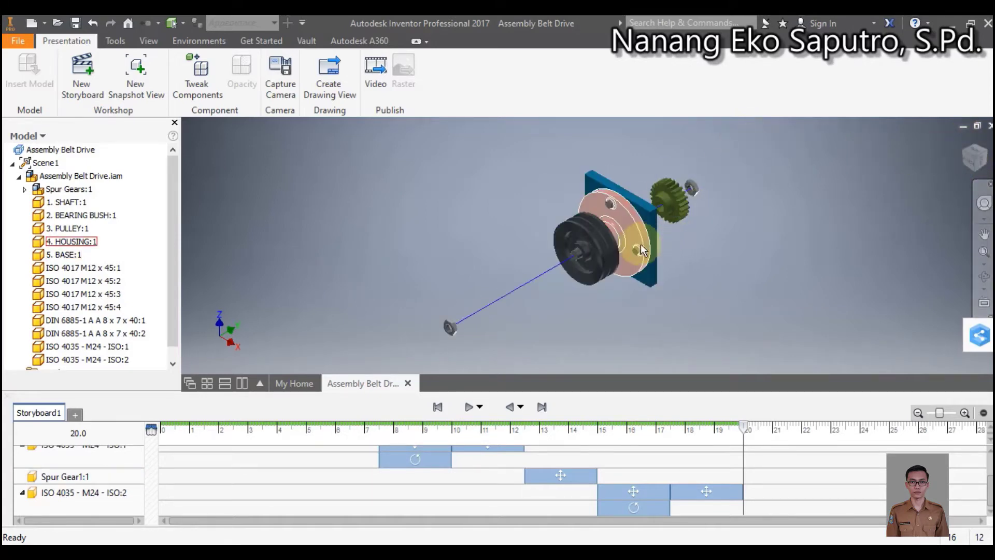
scroll(628, 250, up, 3)
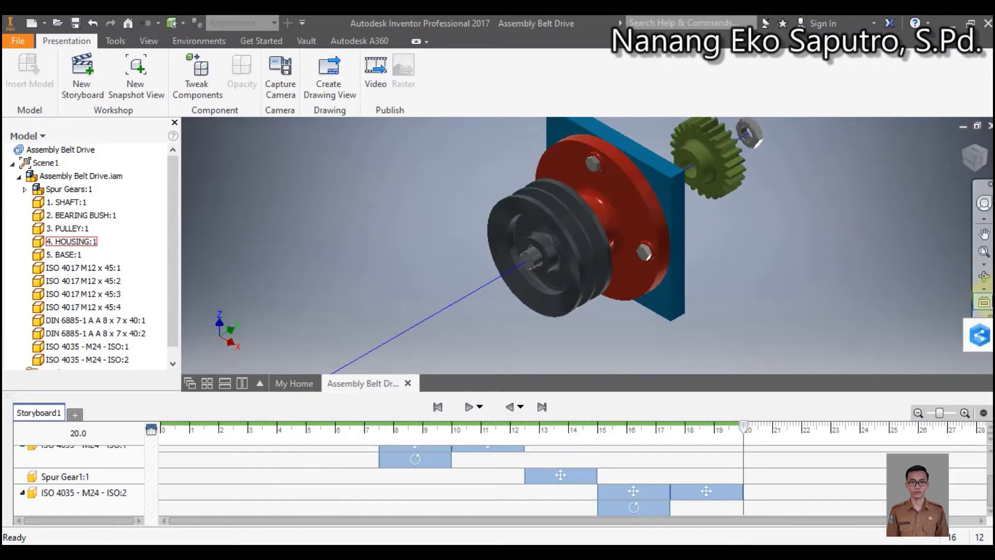
click(983, 233)
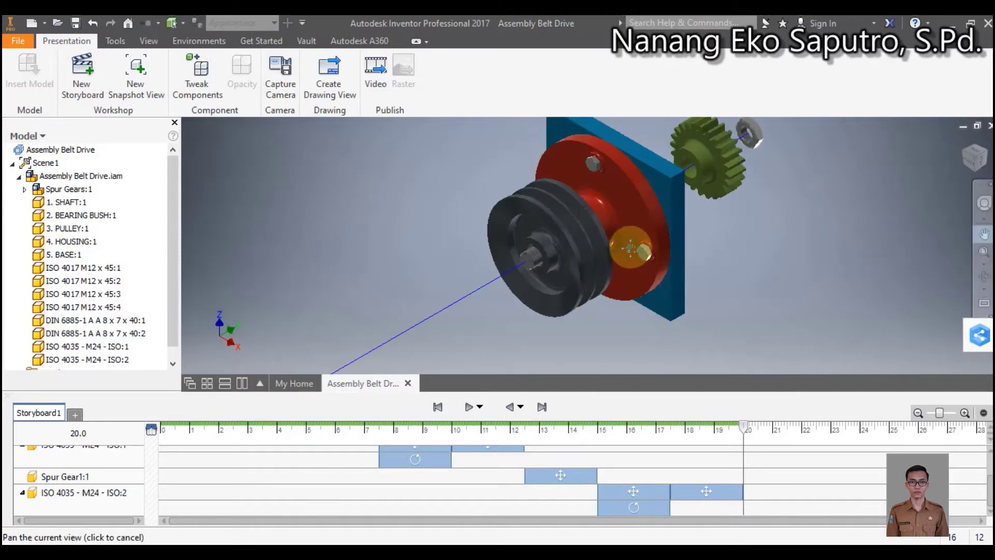
drag(630, 248, 632, 269)
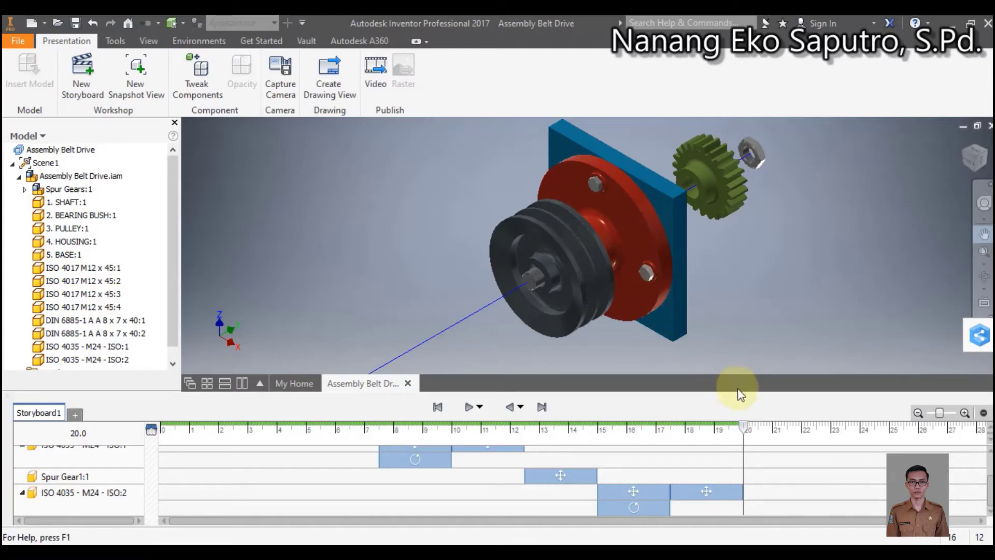
drag(740, 425, 597, 440)
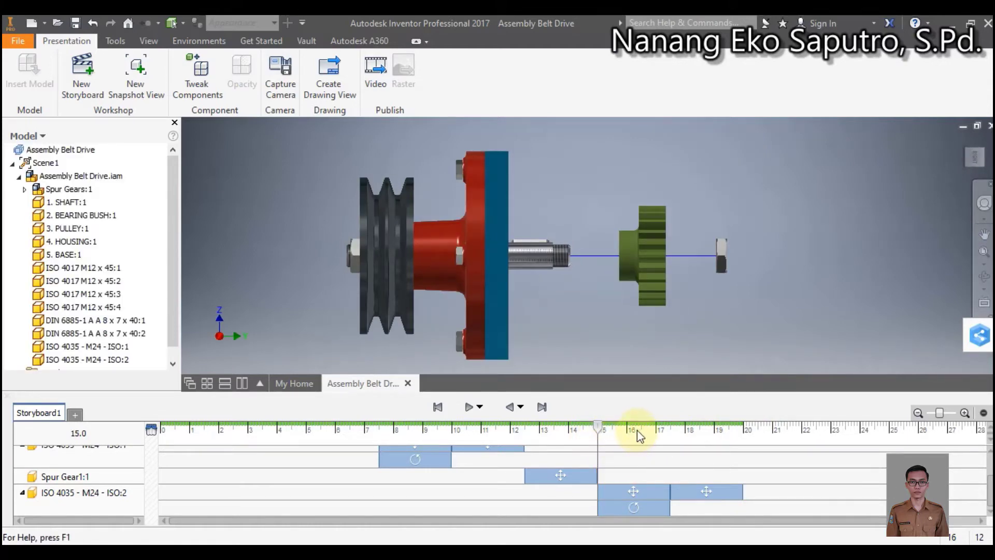
click(967, 154)
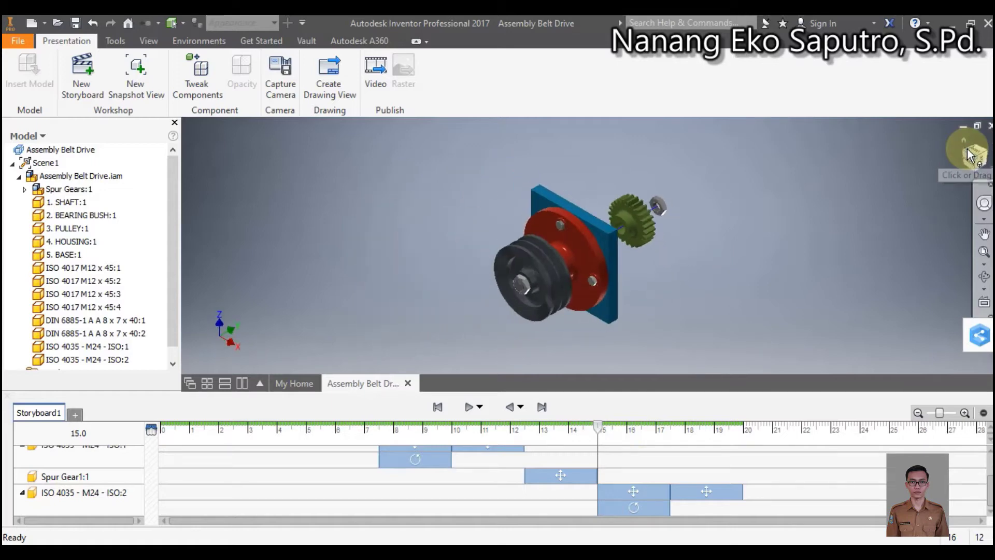
click(542, 407)
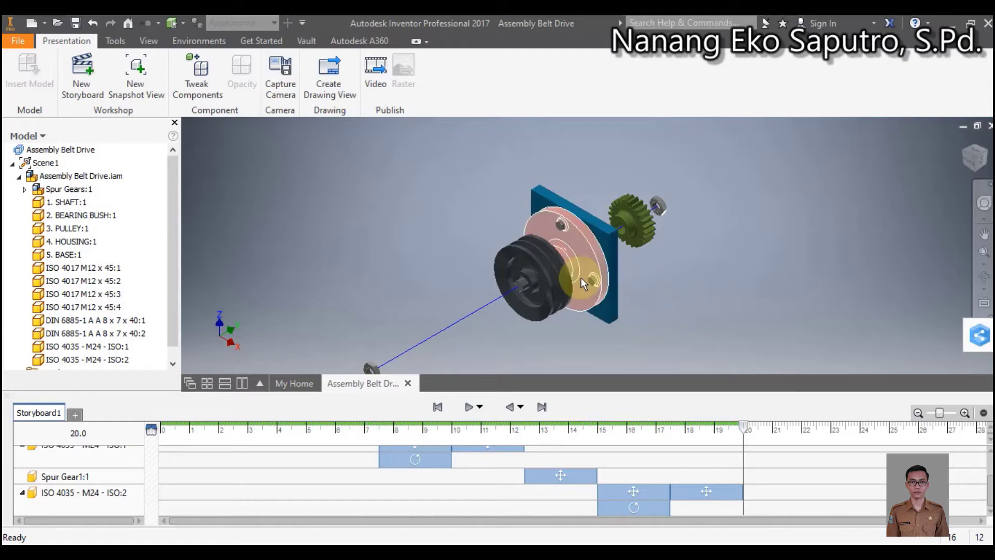
Examine the pulley and shaft end up close, check the storyboard's camera track, and return to a wide home view.
click(502, 264)
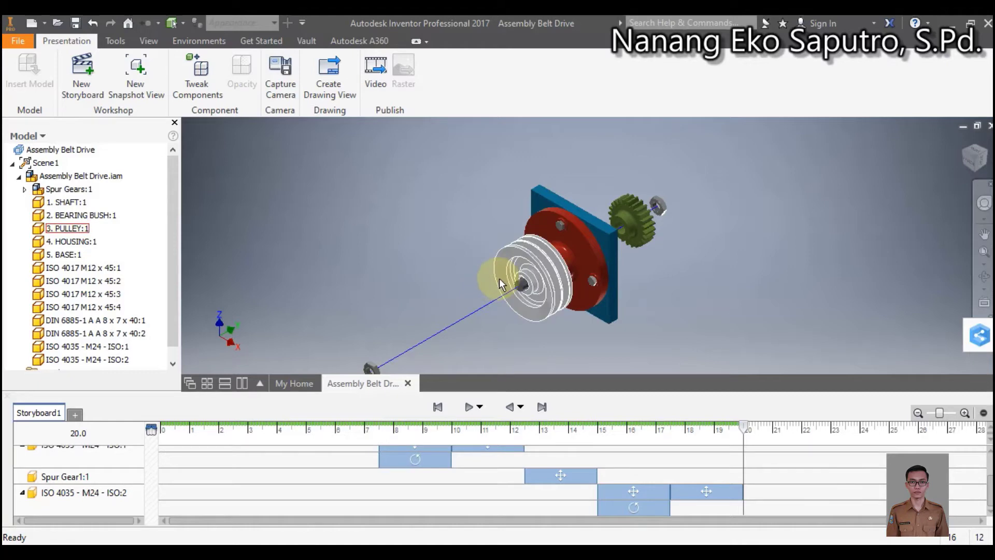
scroll(499, 277, up, 3)
scroll(574, 343, up, 2)
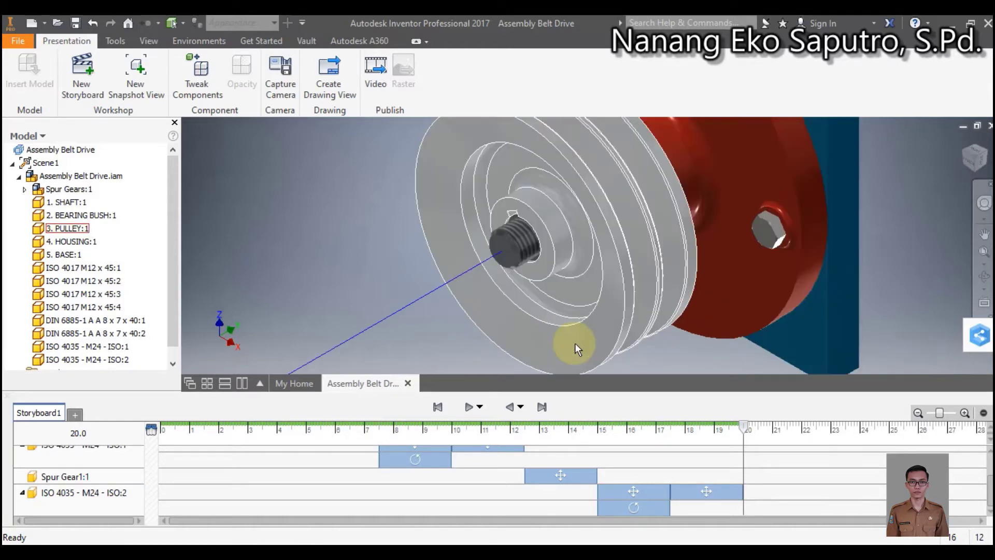
scroll(574, 343, down, 2)
scroll(574, 343, up, 2)
scroll(574, 343, down, 2)
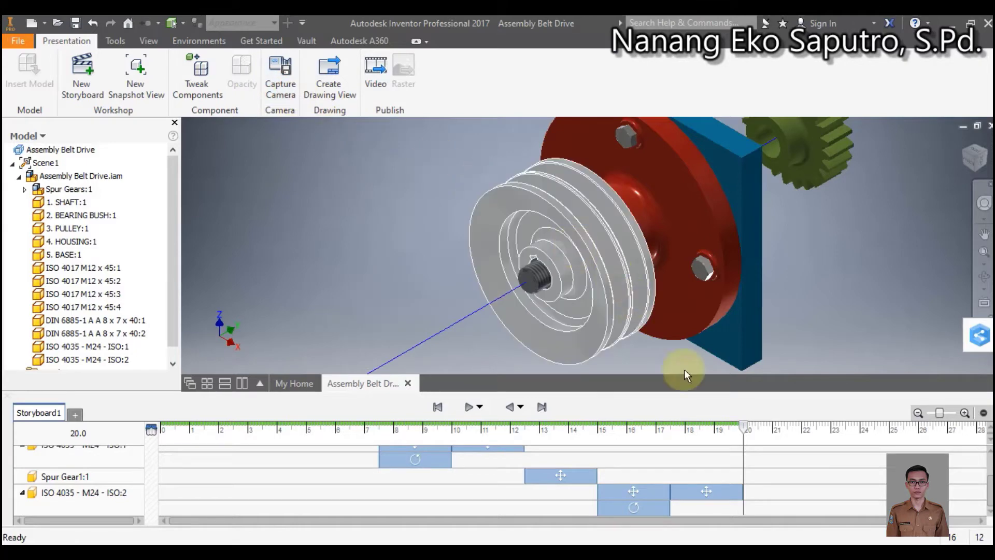
scroll(707, 474, up, 3)
drag(706, 451, 638, 451)
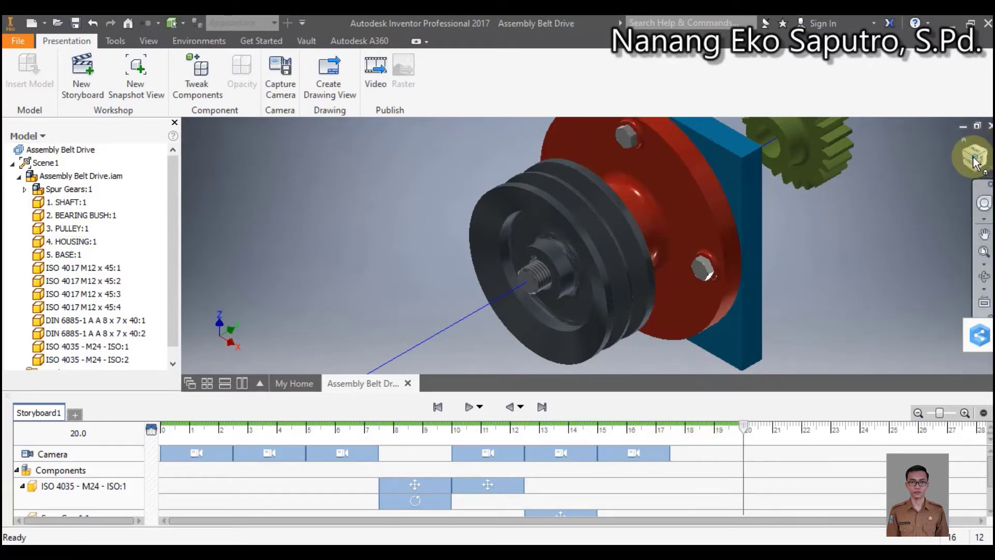
click(966, 142)
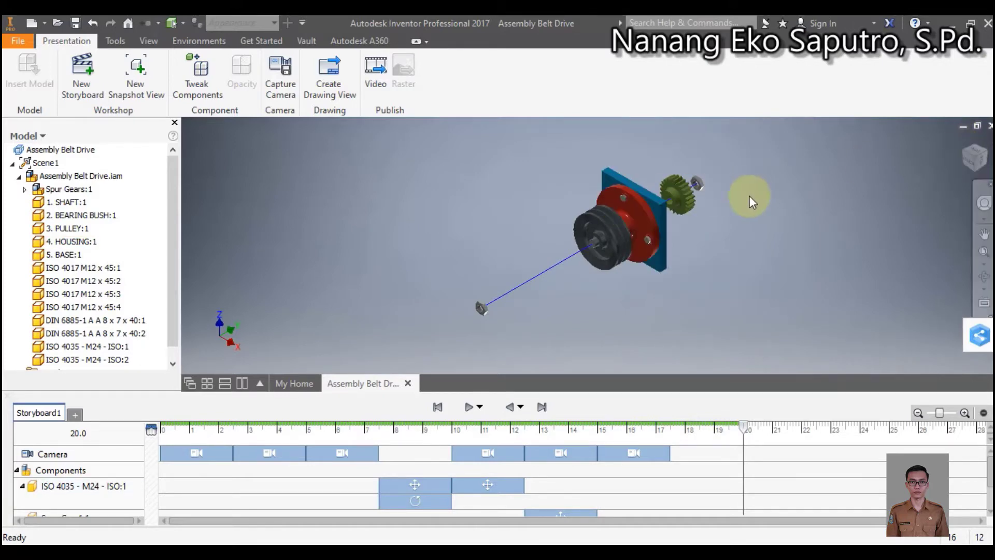
scroll(633, 180, up, 5)
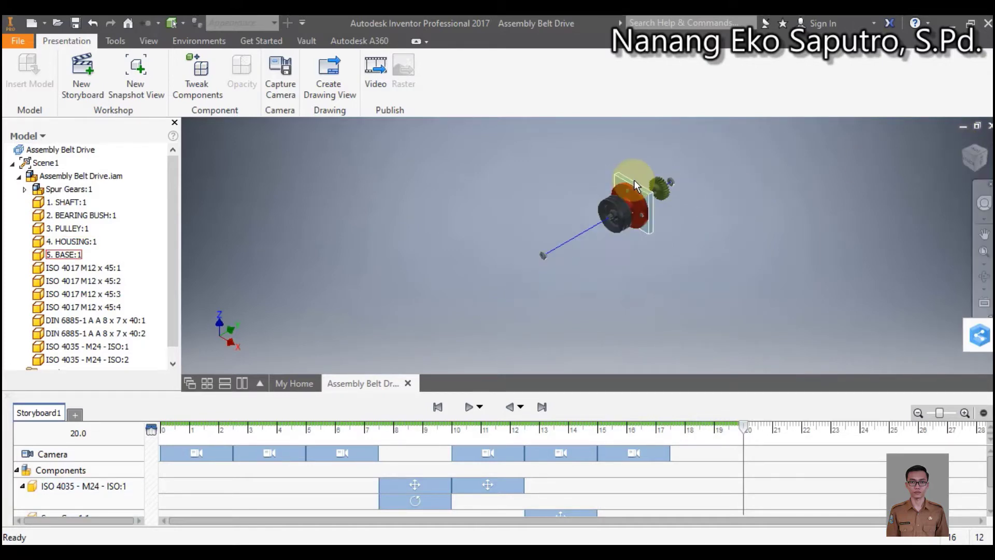
Capture a closer isometric home view as the camera at 20 s, and check the pulley-side M24 nut by playing from 14.3 s.
scroll(633, 179, down, 3)
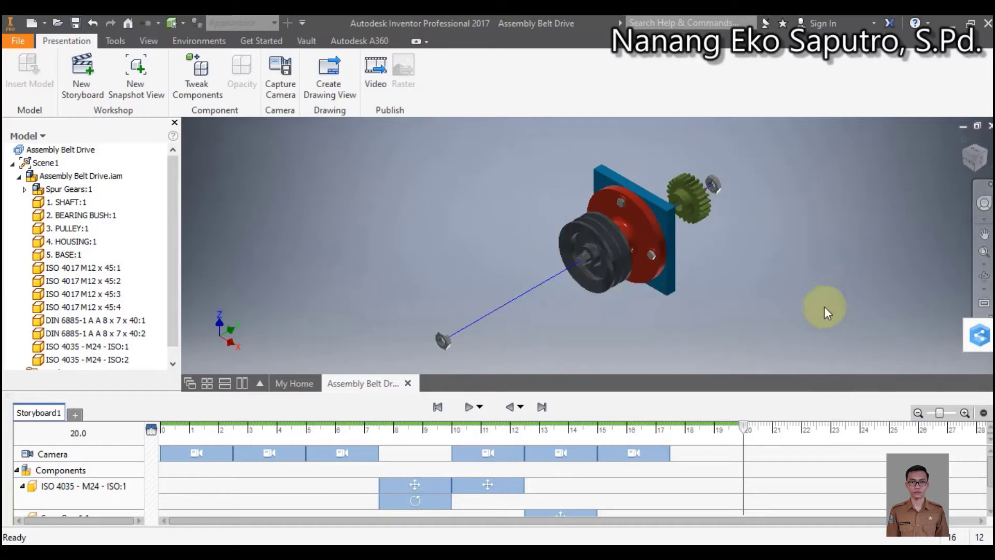
click(284, 101)
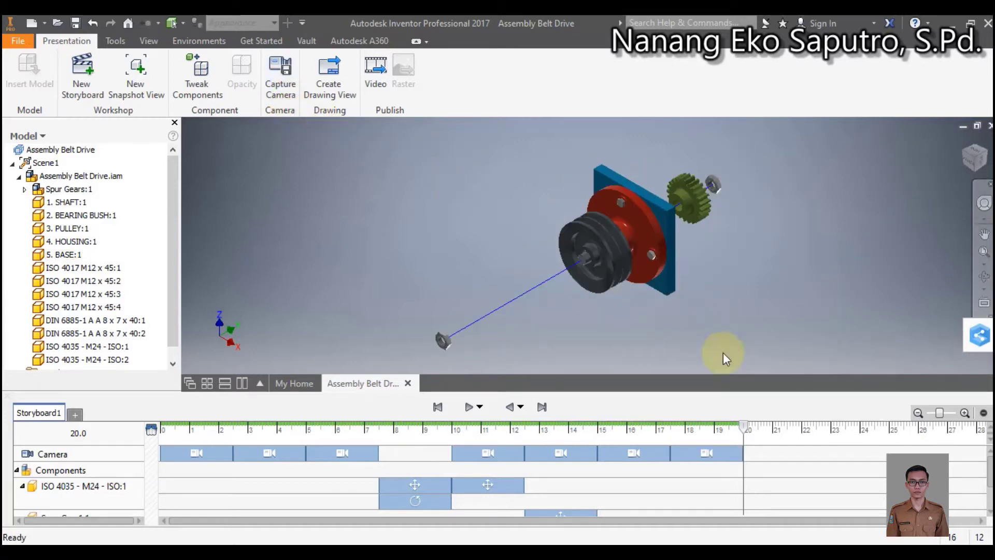
drag(744, 424, 577, 443)
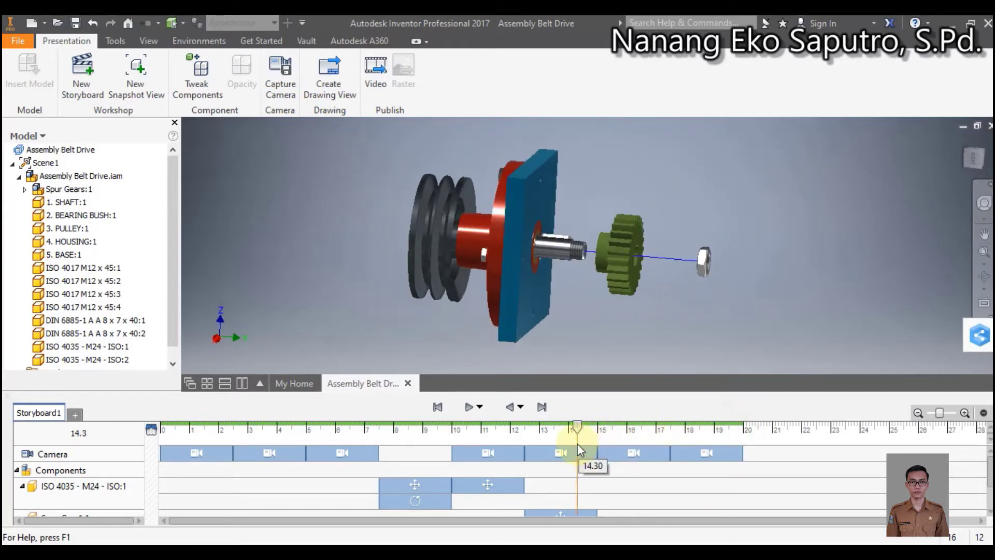
click(466, 406)
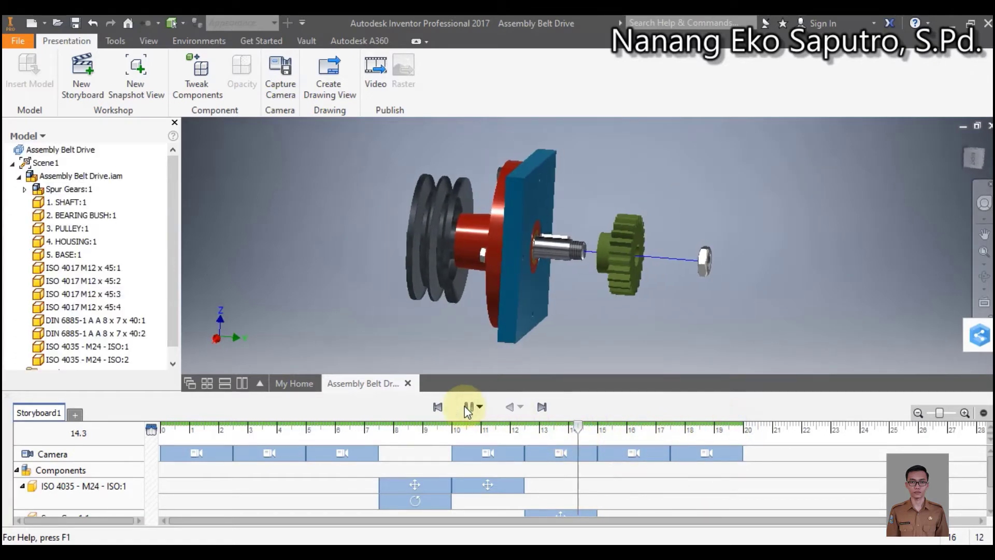
click(469, 408)
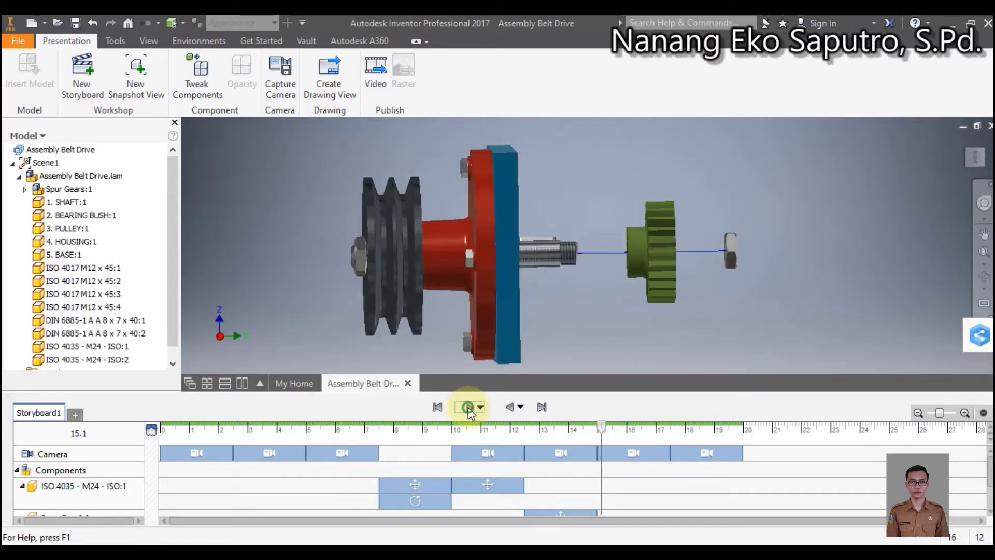
click(469, 407)
click(470, 408)
click(470, 407)
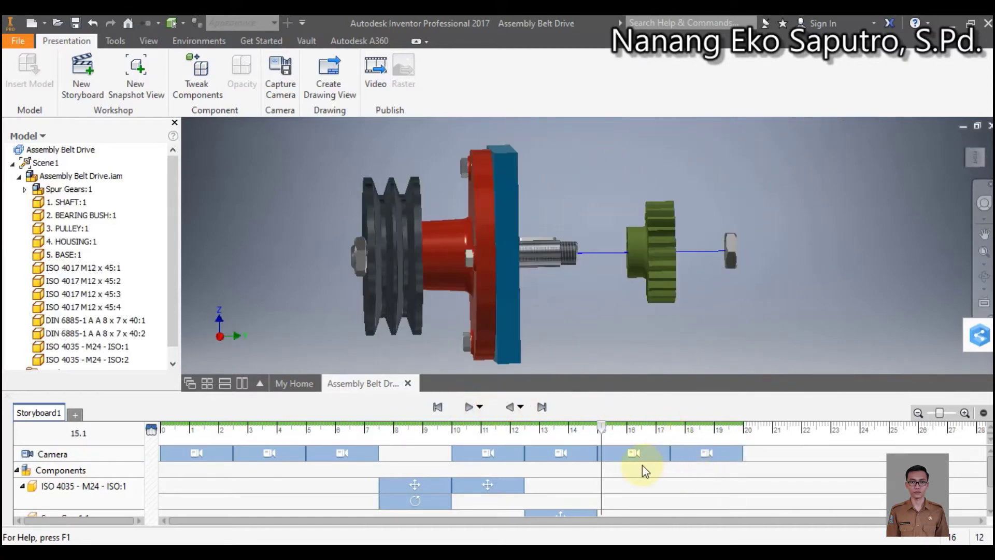
Edit the pulley-side M24 nut's rotation tweak starting at 15 s, setting its angle to -720 deg.
scroll(988, 487, down, 3)
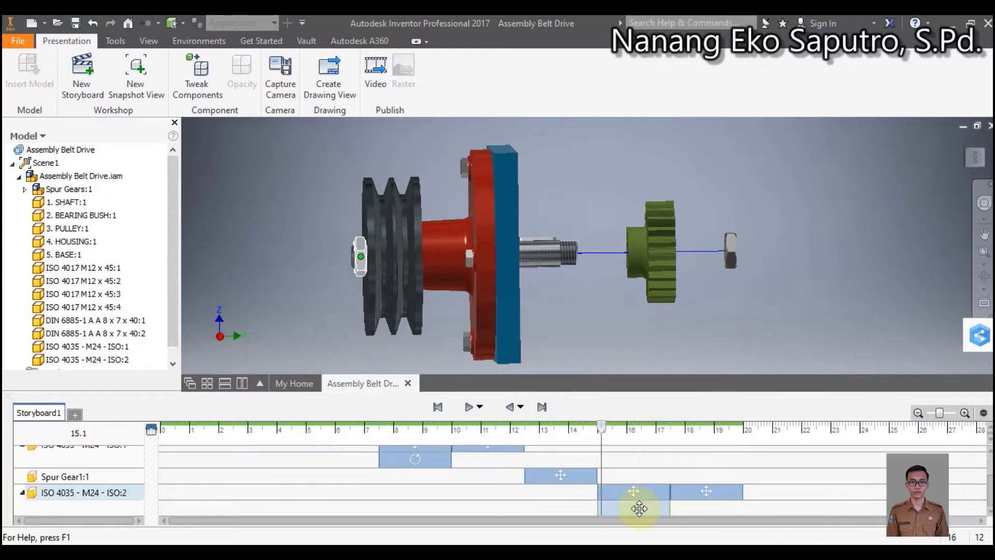
click(638, 508)
right_click(639, 508)
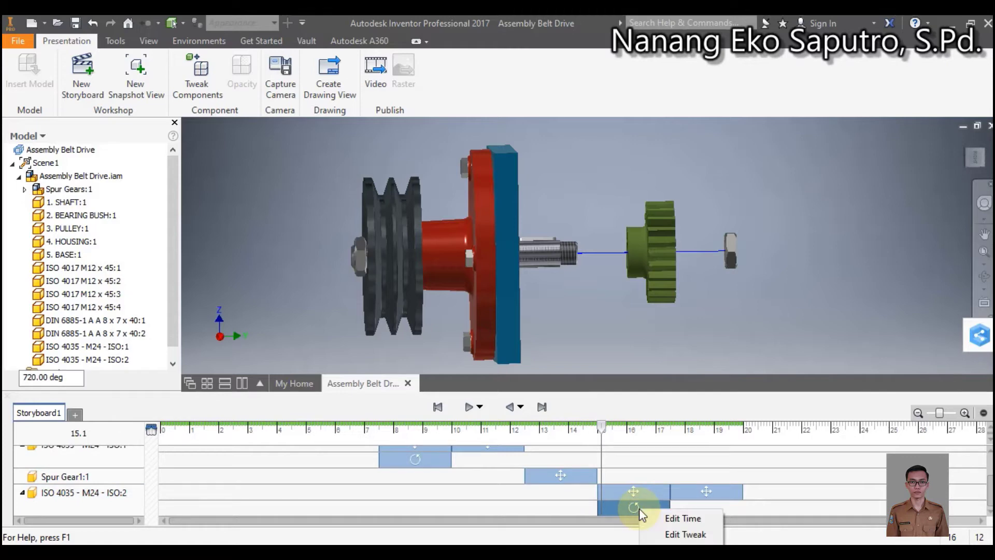
click(676, 532)
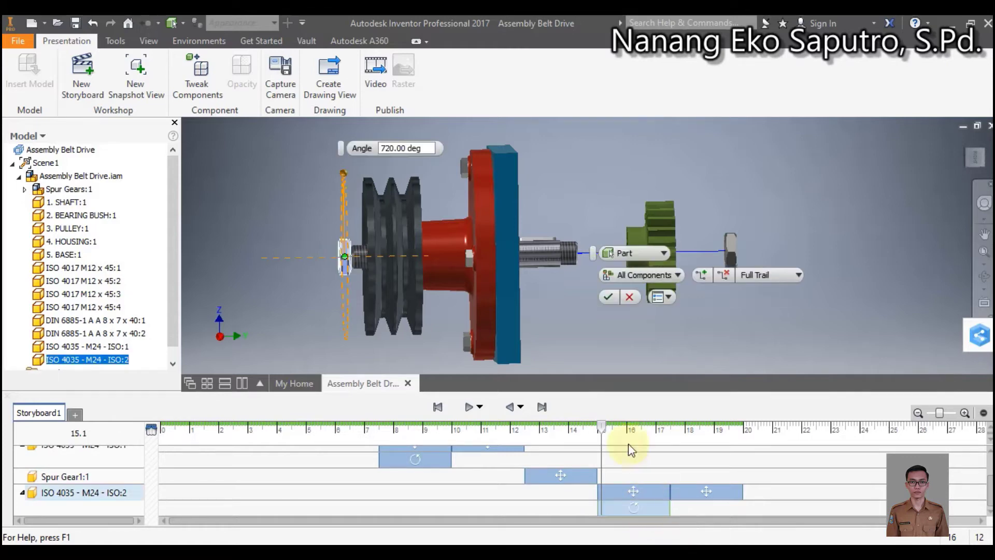
click(382, 150)
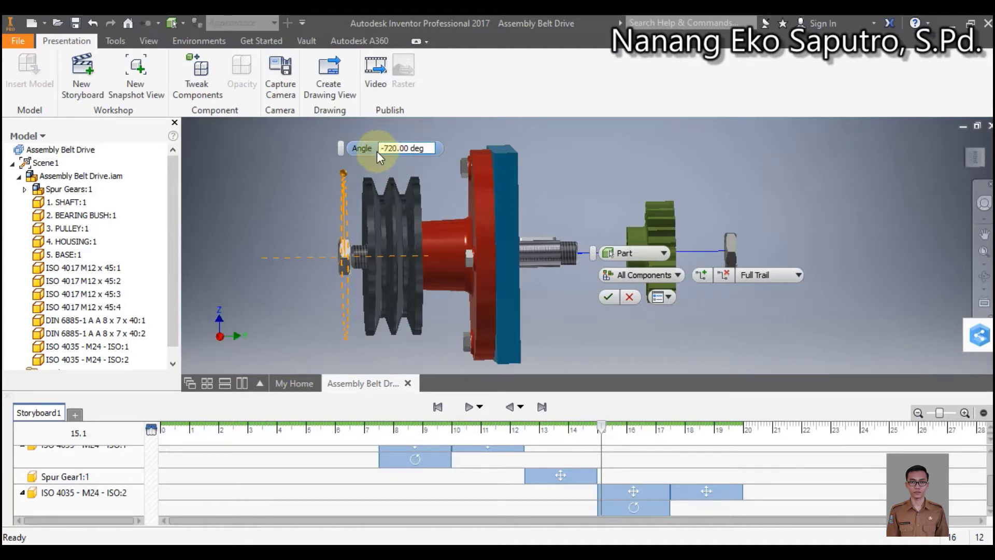
click(607, 296)
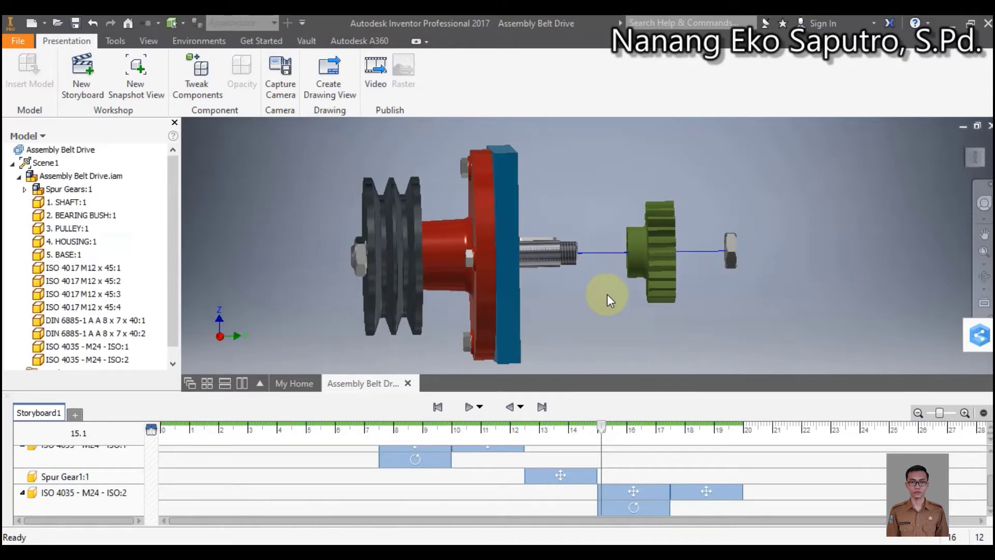
Review the nuts' unscrewing motion, playing the gear-side M24 nut's rotation from 7.4 s in short stretches.
click(470, 408)
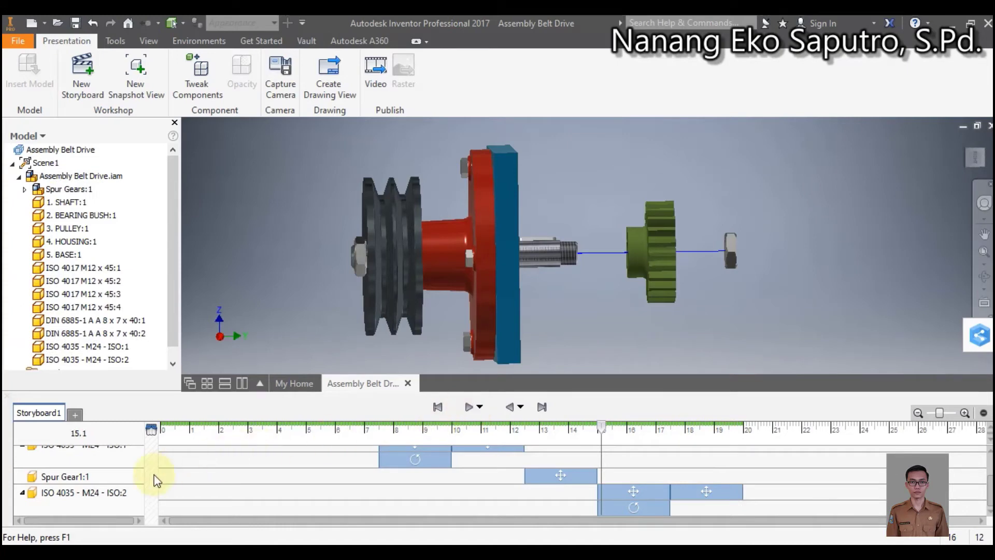
click(109, 493)
scroll(108, 497, up, 1)
click(107, 490)
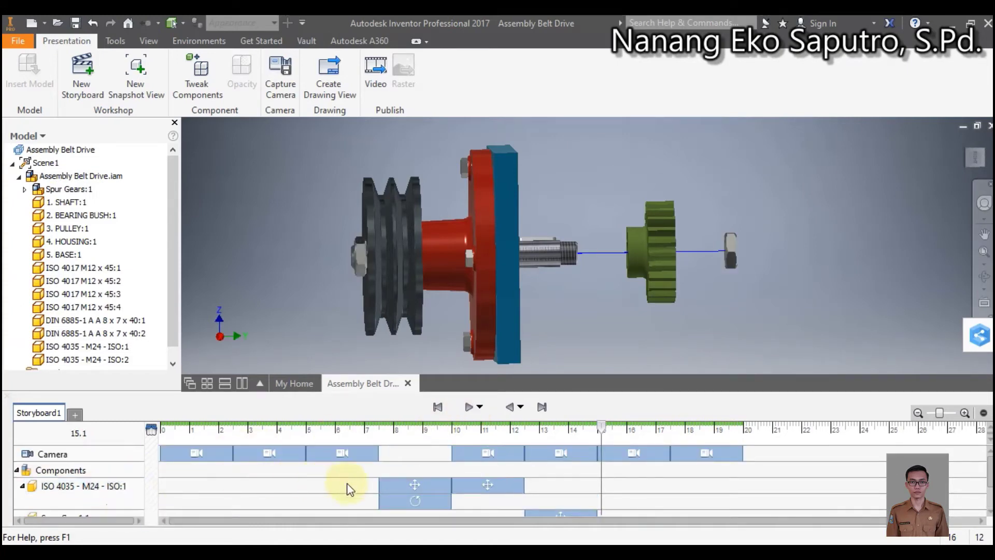
click(409, 502)
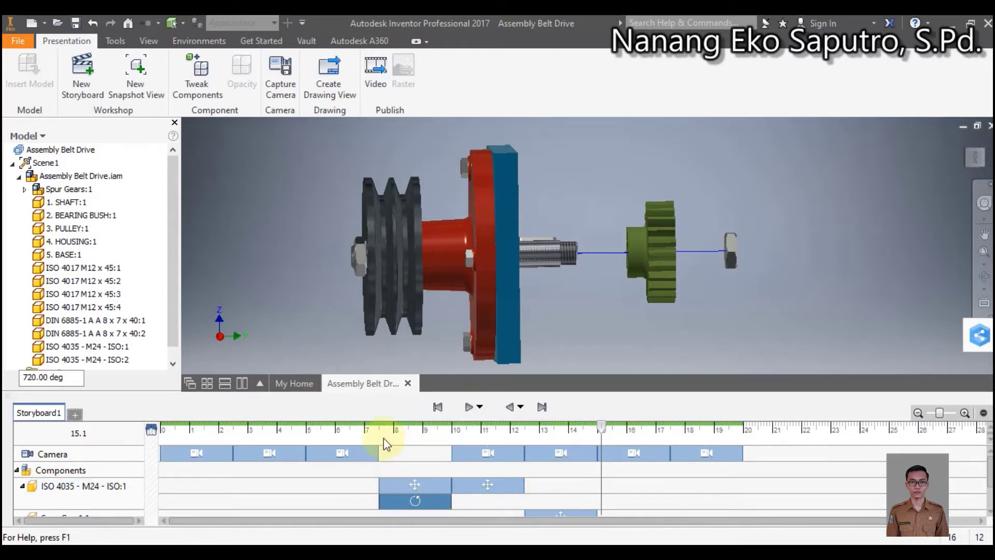
click(376, 426)
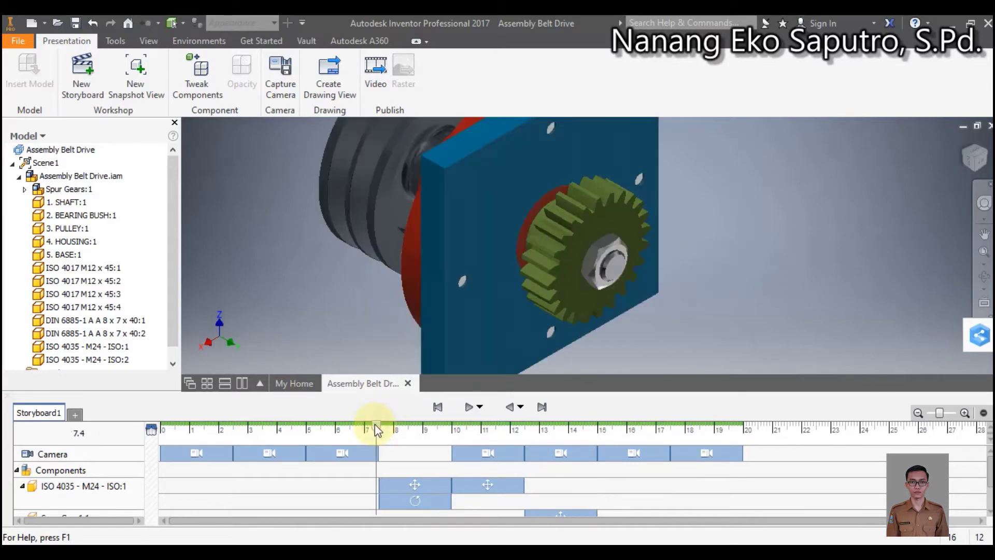
click(469, 408)
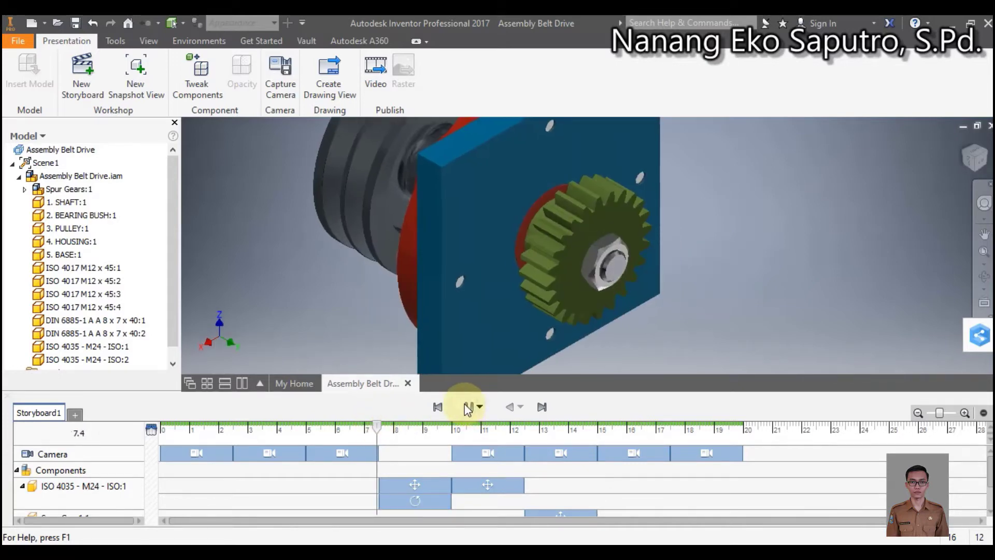
click(469, 407)
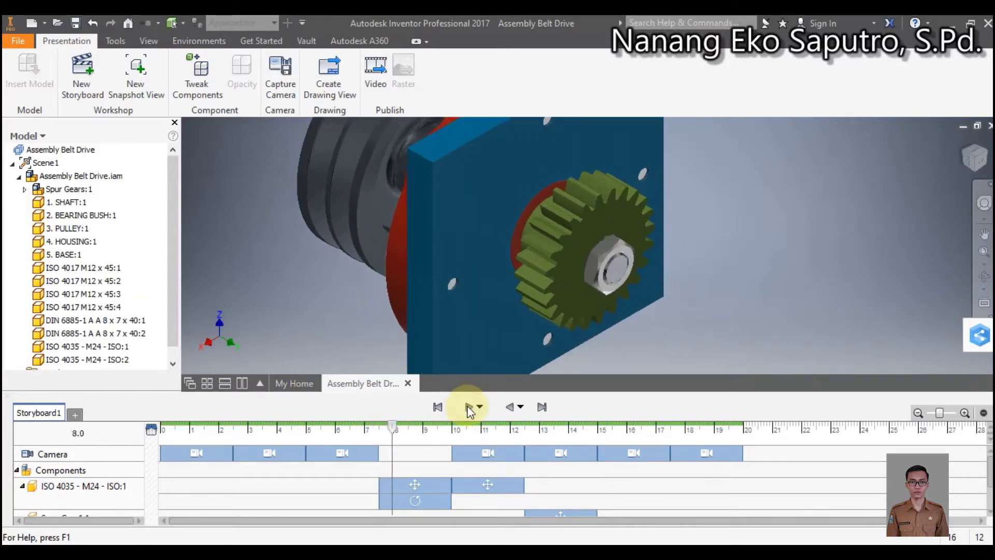
click(469, 408)
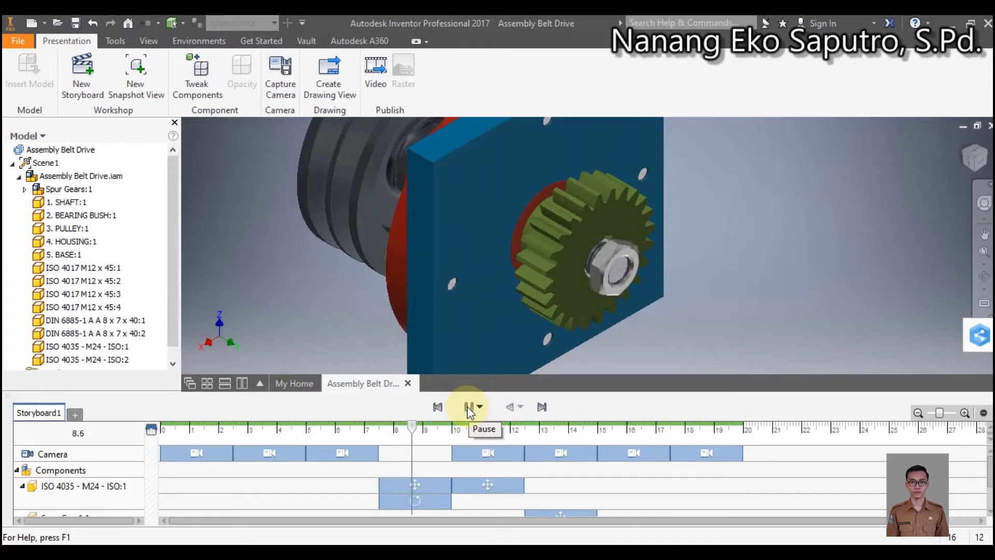
click(469, 407)
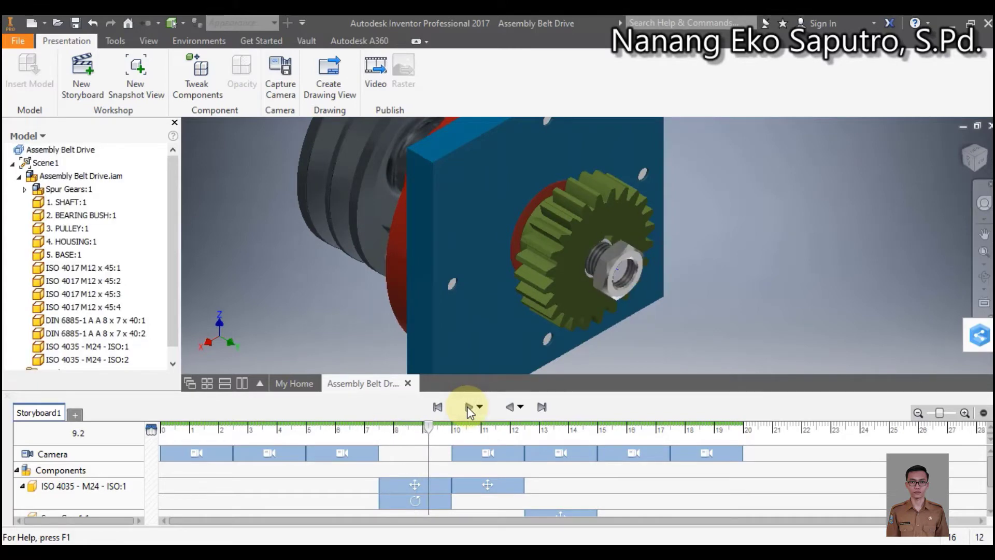
click(467, 406)
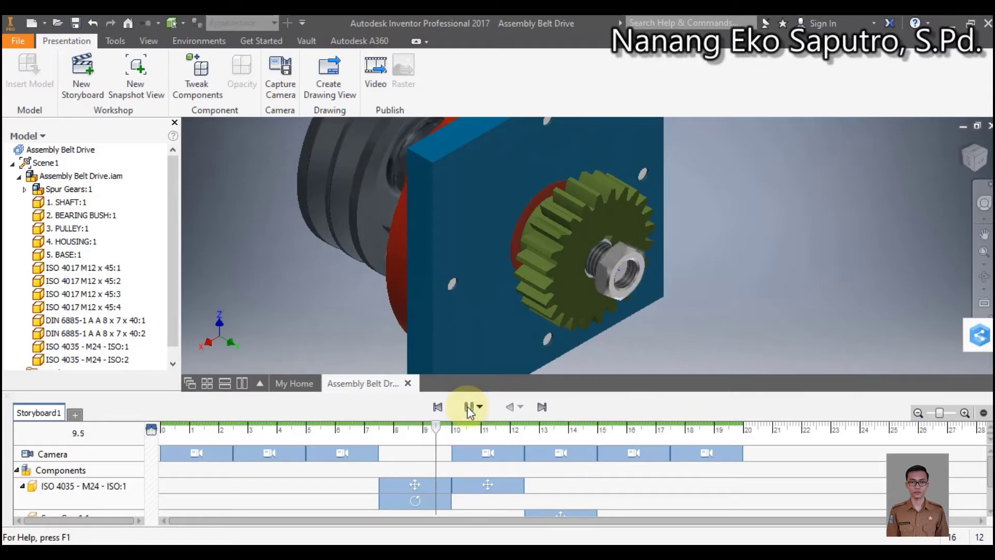
click(468, 408)
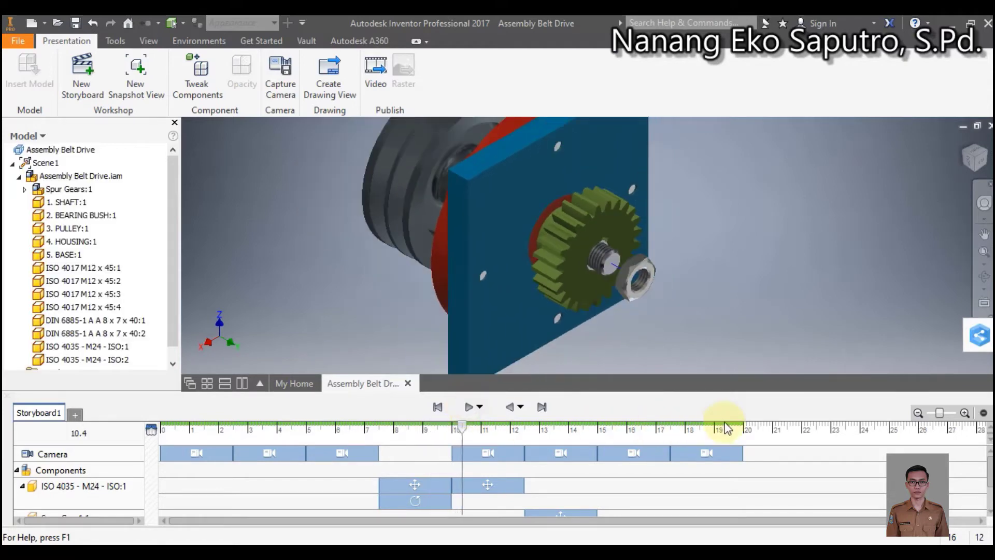
From the end of the storyboard, start a move tweak of the pulley about -225 mm along Y and view it from the side.
click(542, 406)
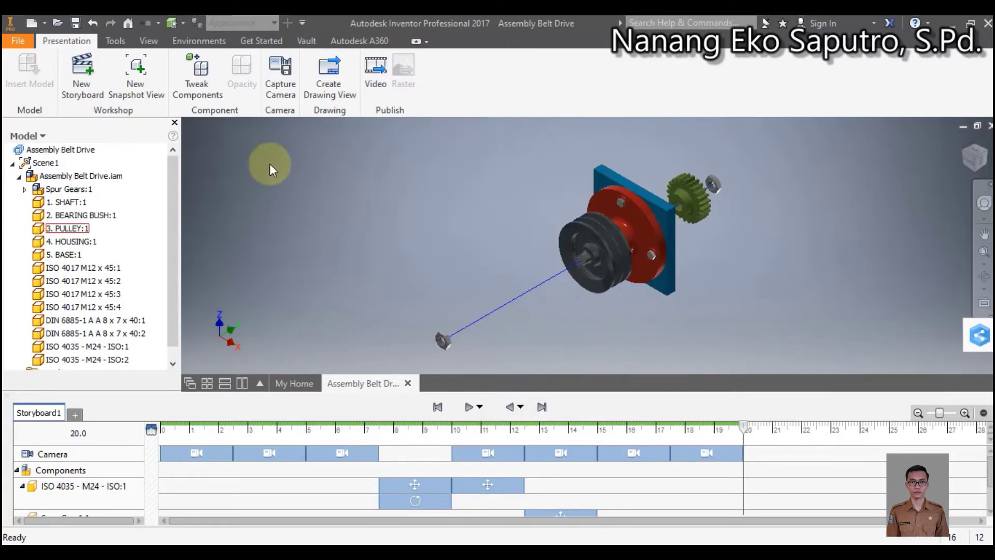
click(197, 77)
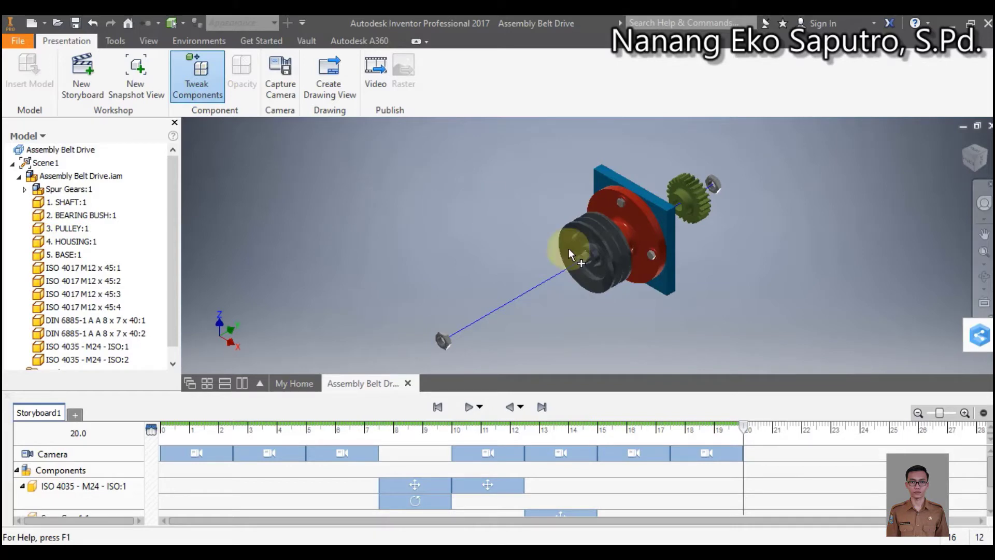
click(608, 281)
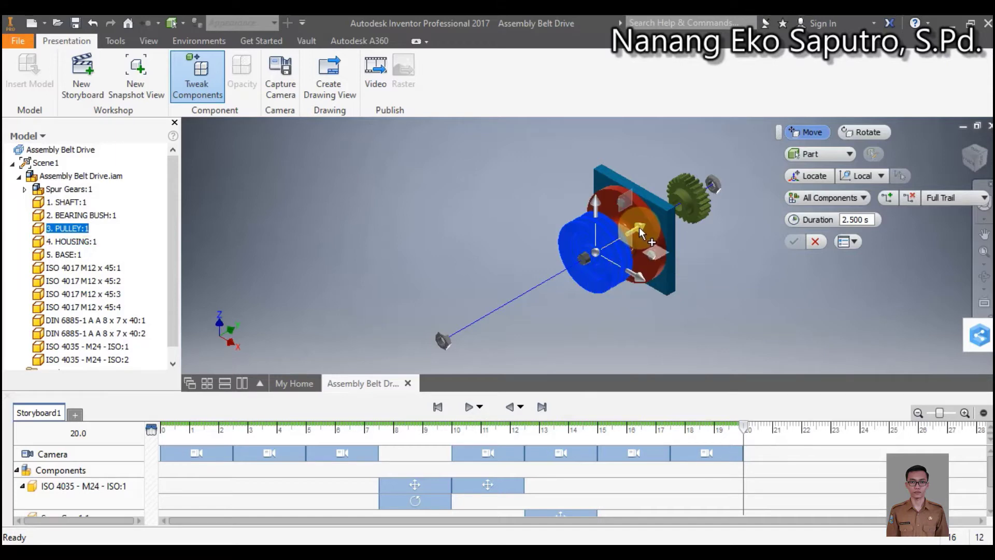
drag(639, 227, 528, 301)
click(978, 165)
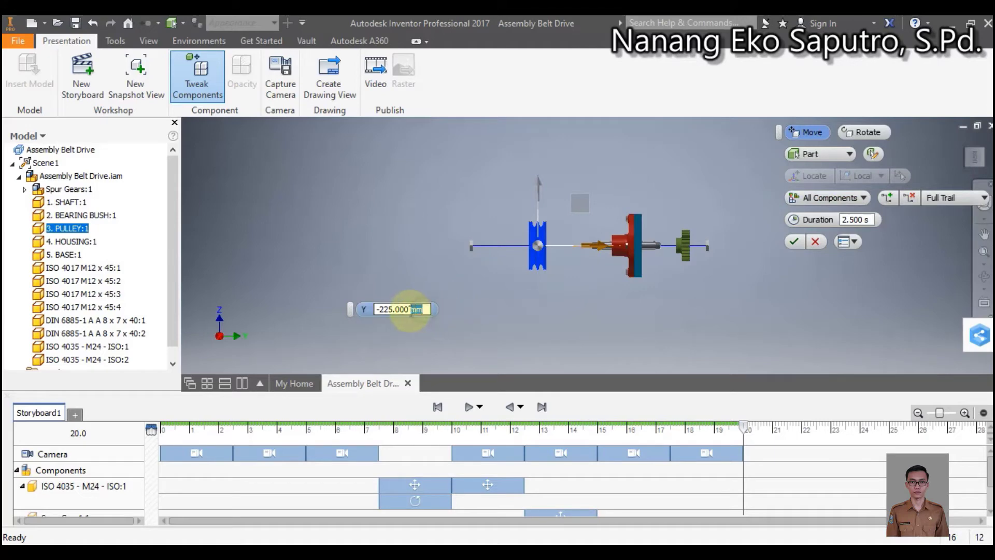
Set the pulley's Y move to -350 mm, check its spacing from the outer nut, and apply the 2.5 s tweak.
drag(422, 310, 380, 315)
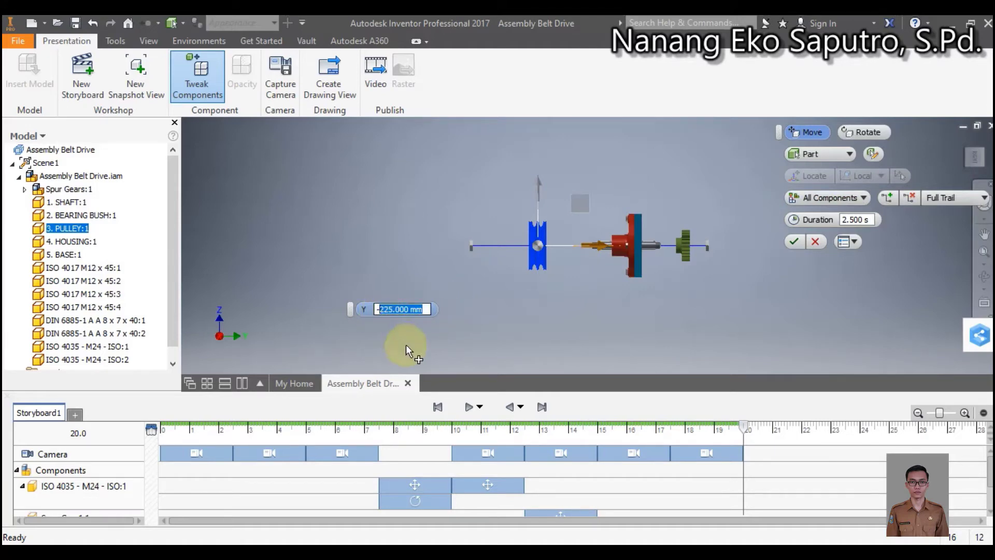
text(300)
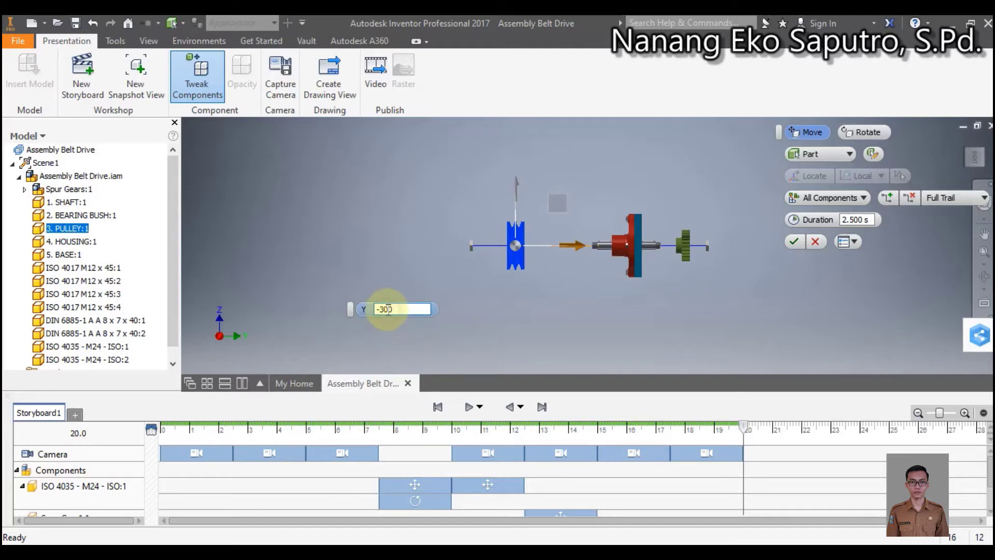
key(BackSpace)
key(BackSpace)
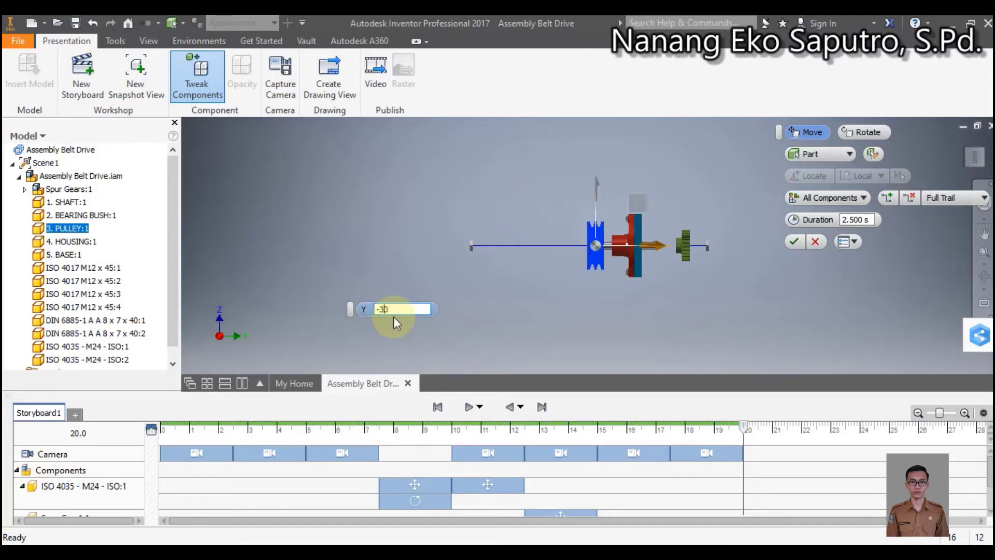
text(50)
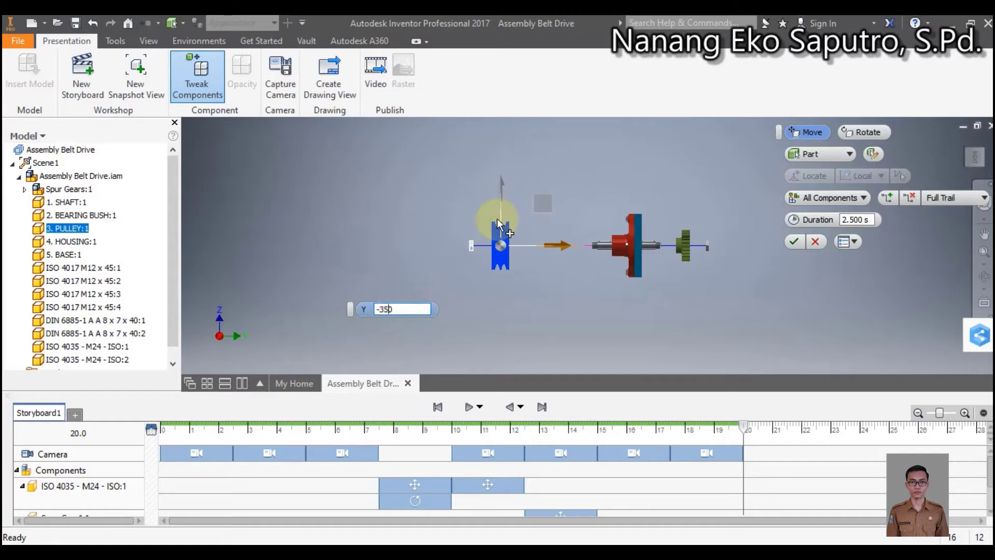
scroll(499, 235, down, 2)
scroll(499, 235, down, 2)
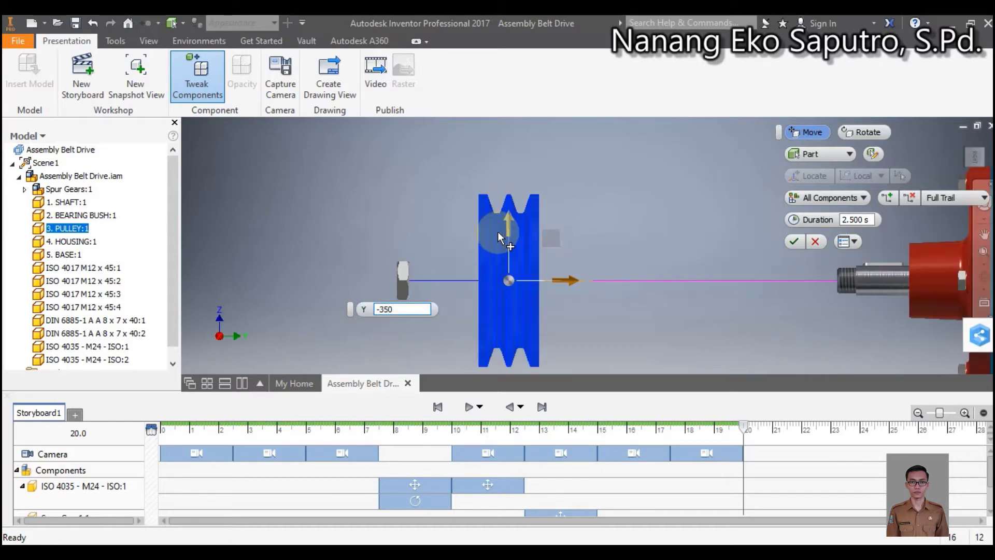
scroll(492, 241, up, 2)
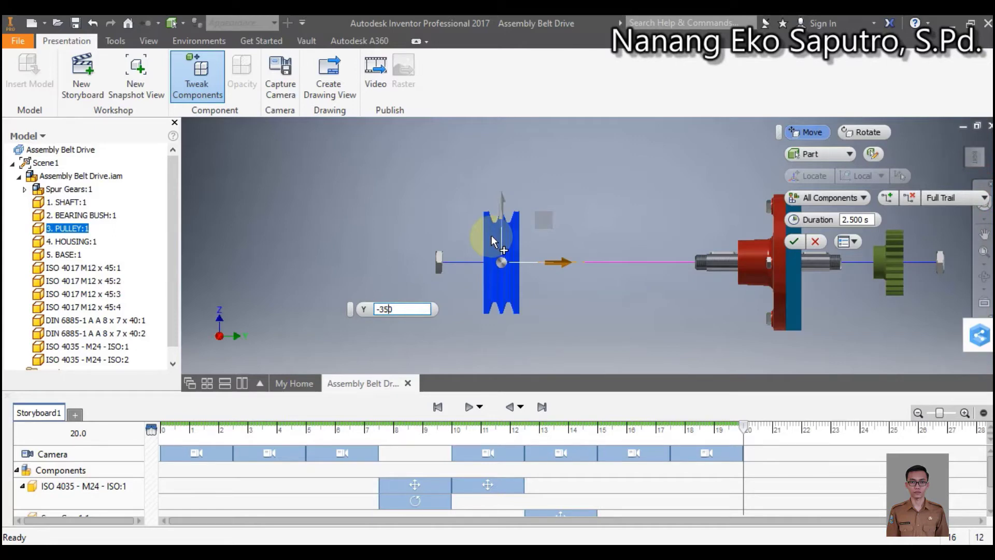
click(793, 242)
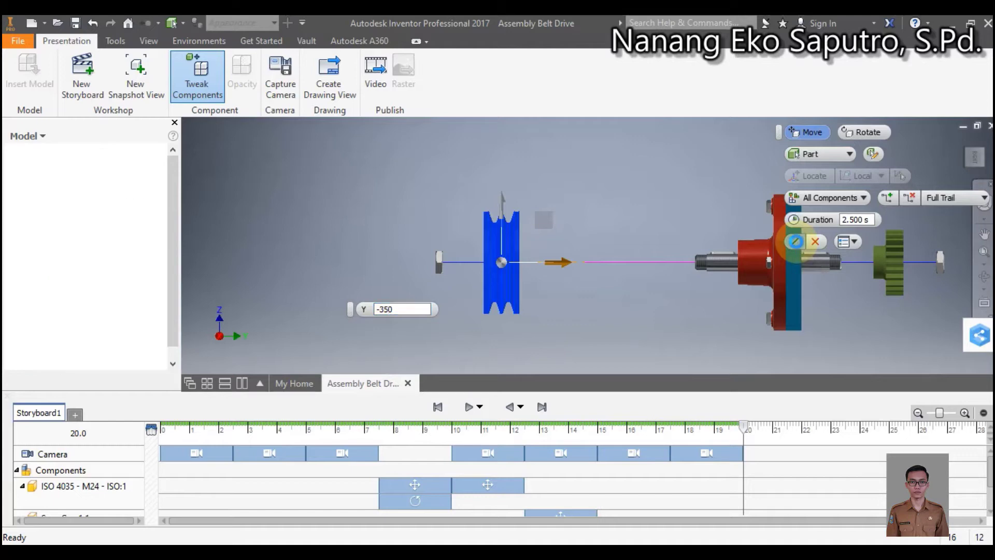
click(834, 288)
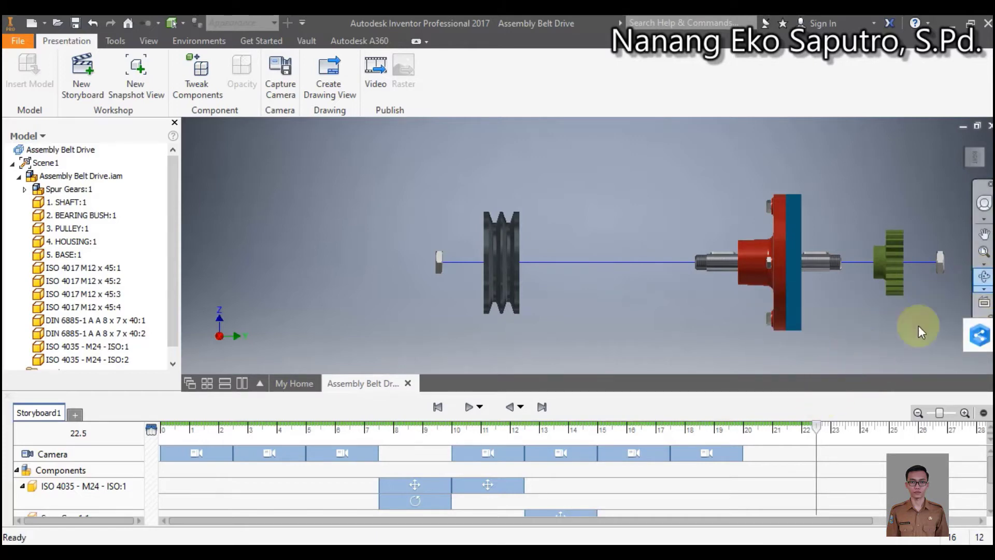
Review the pulley's outward motion by playing the storyboard from 19.7 s to its end at 22.5 s.
click(734, 424)
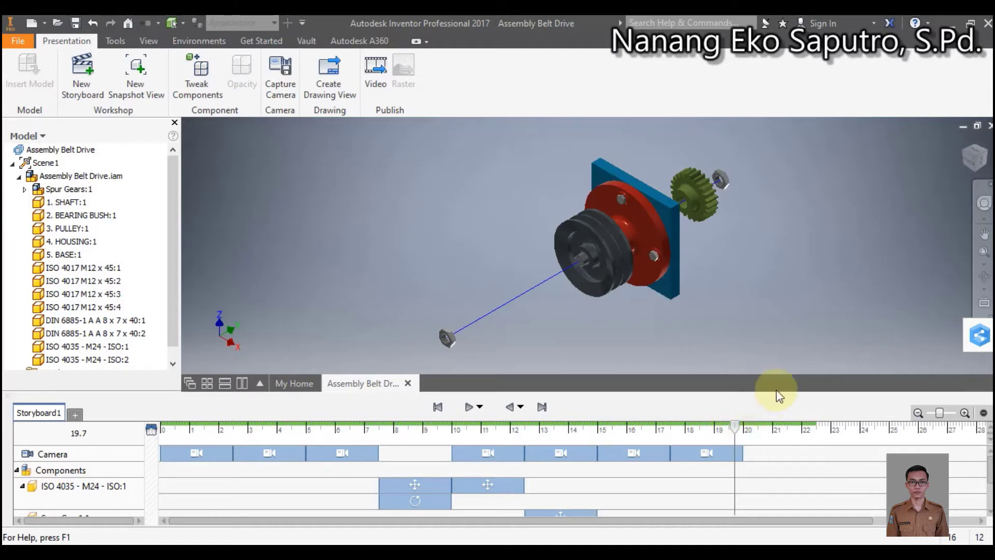
click(469, 406)
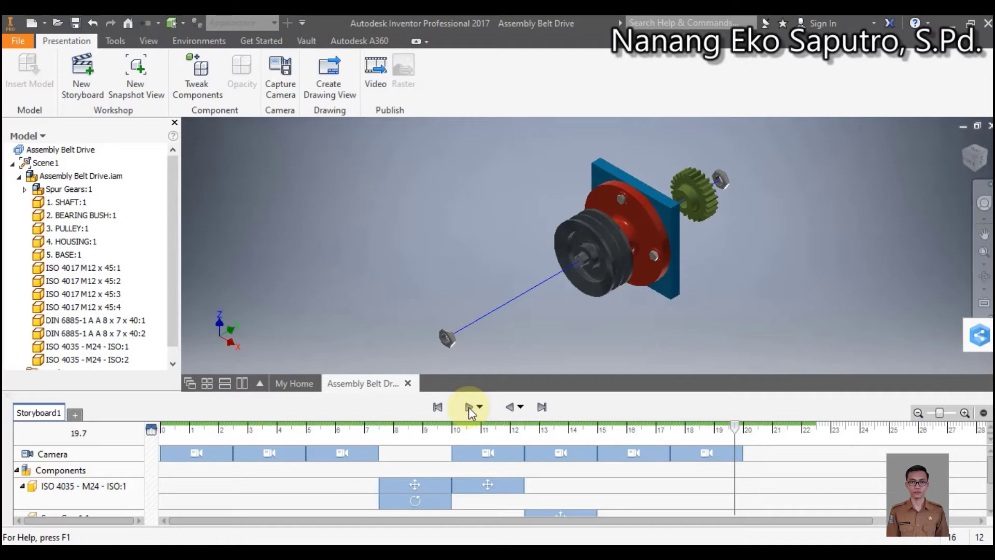
click(468, 406)
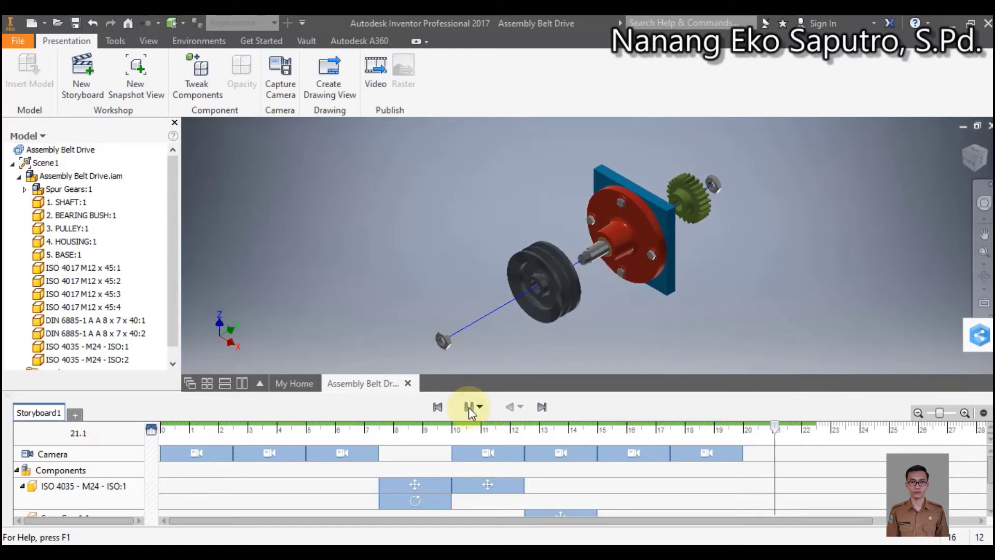
click(468, 406)
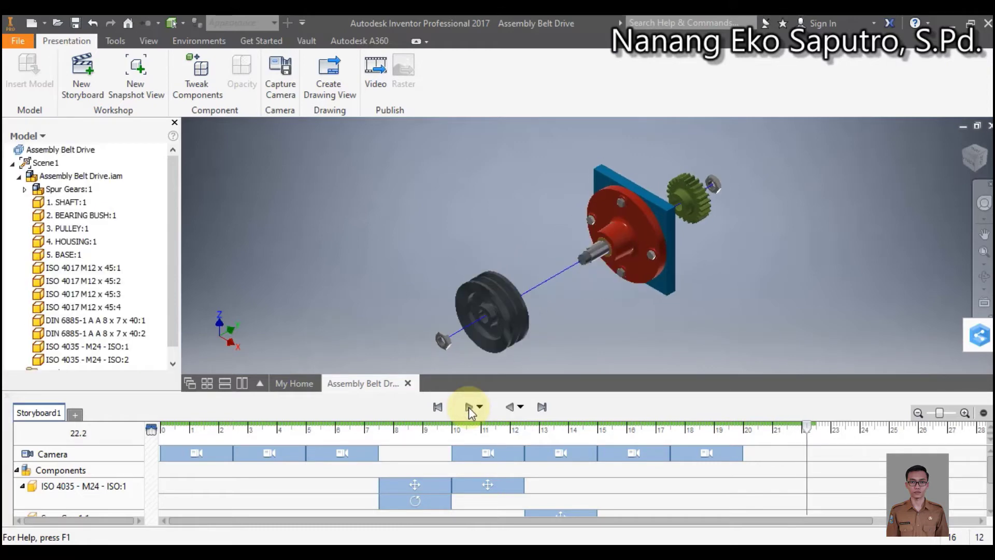
click(816, 424)
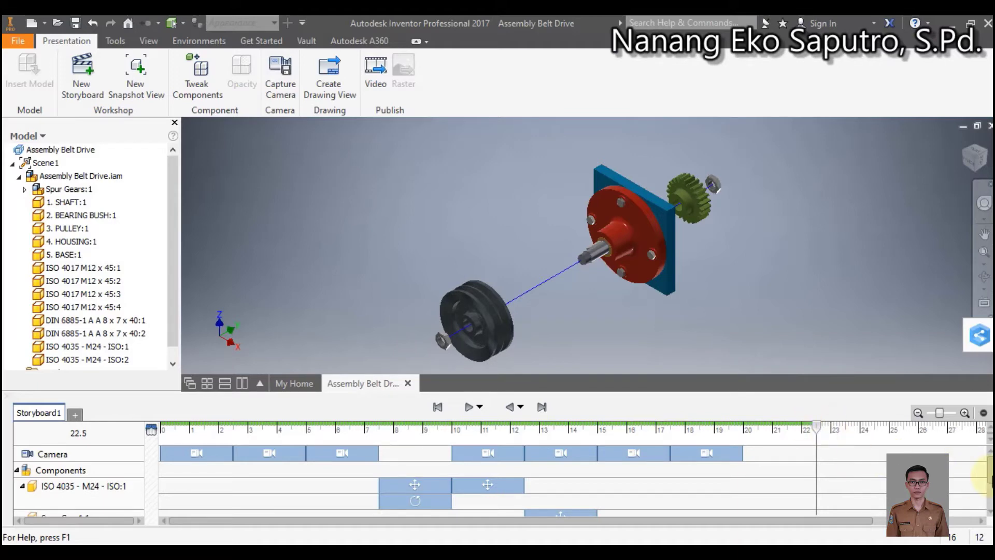
Edit the pulley's move tweak starting at 20 s, setting its distance to 300 mm.
scroll(986, 476, down, 3)
click(789, 504)
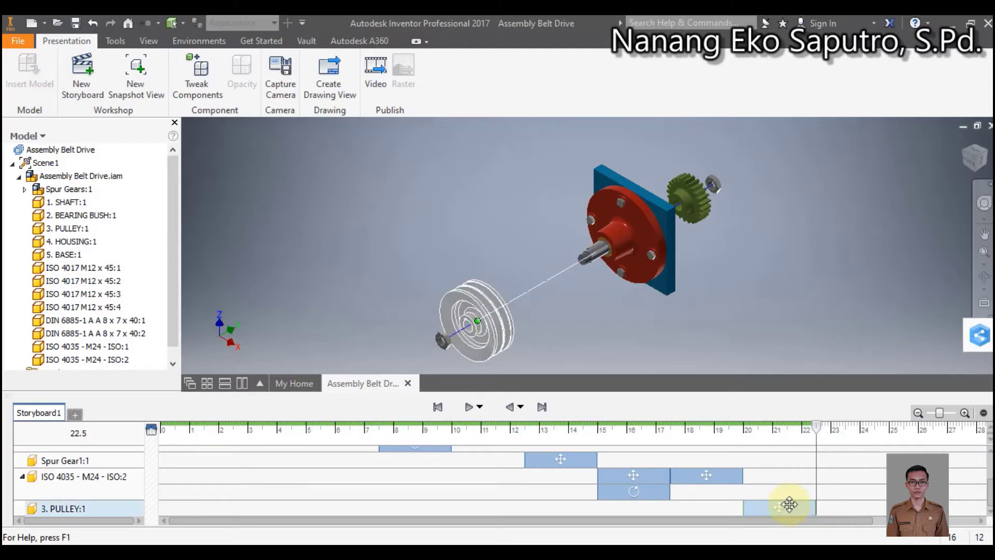
click(789, 504)
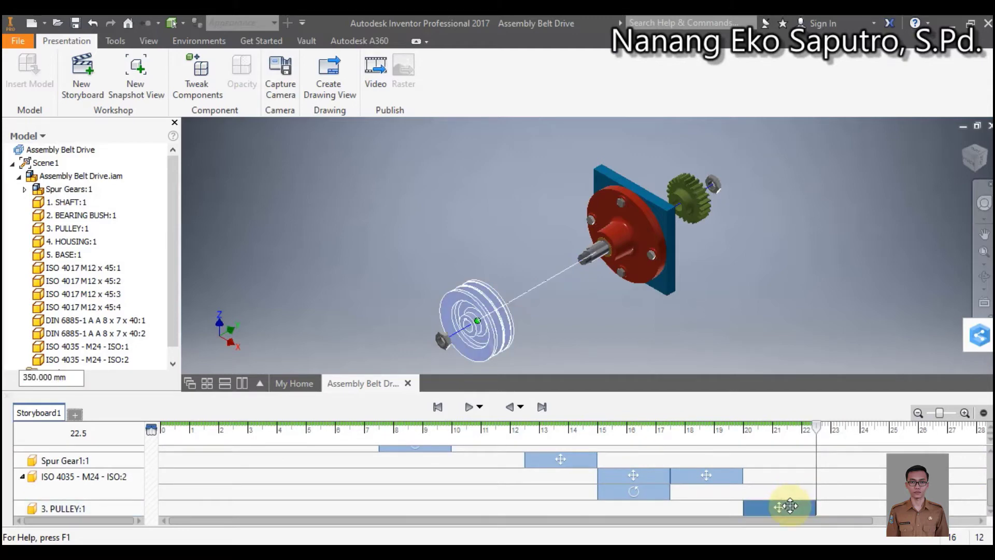
right_click(790, 505)
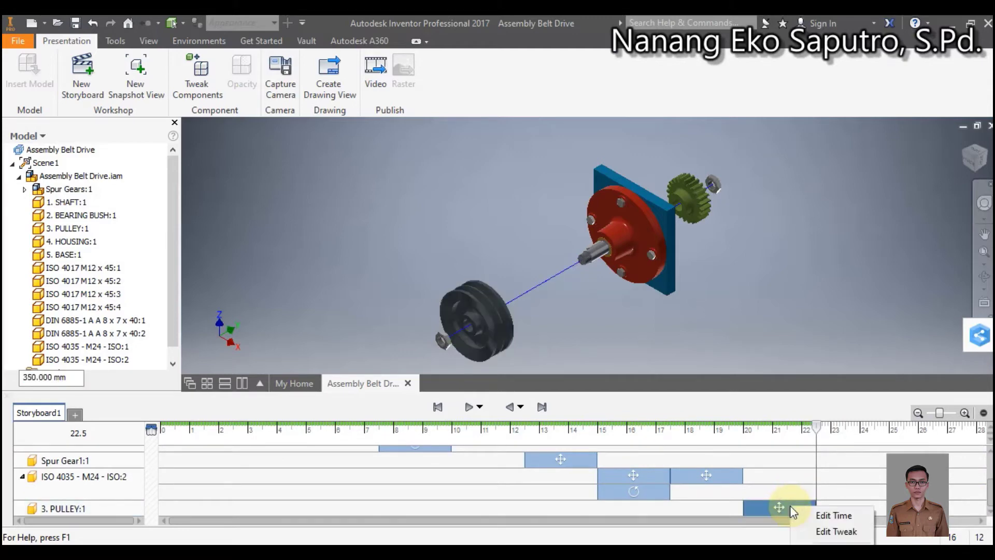
click(810, 531)
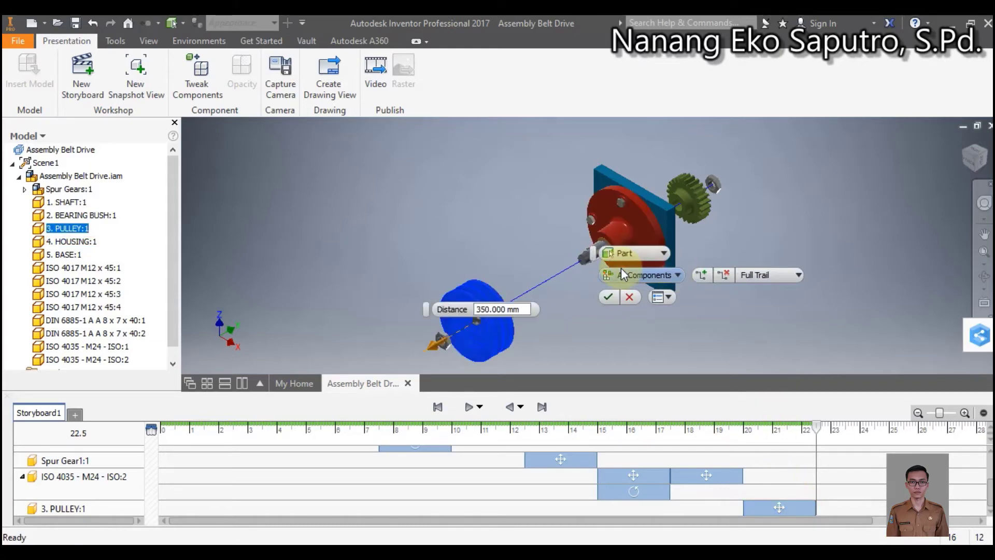
click(482, 313)
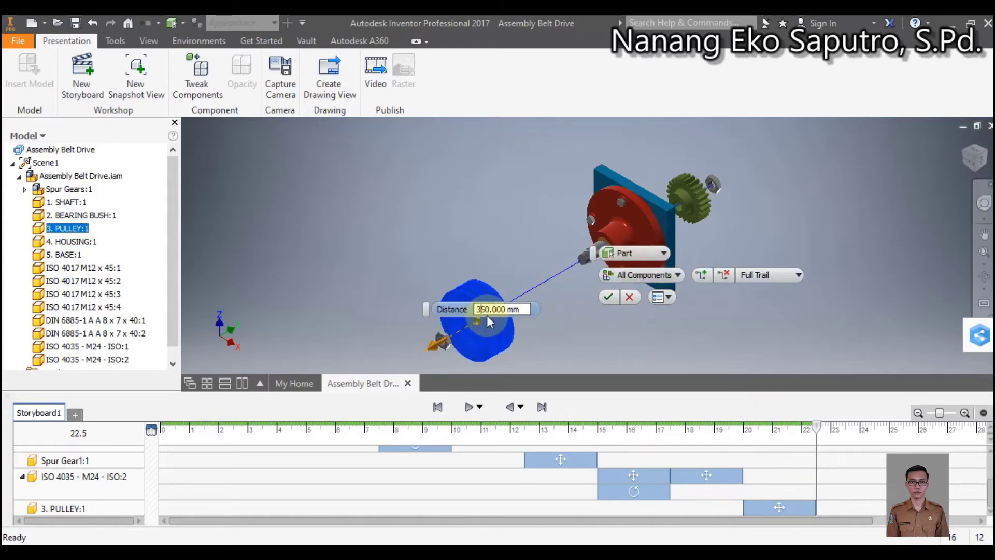
key(Delete)
text(0)
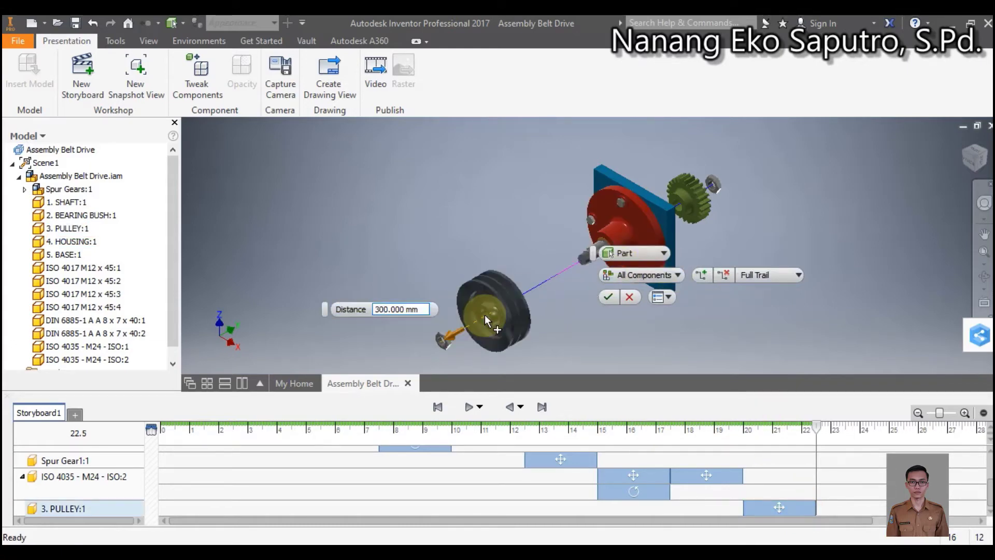
click(606, 297)
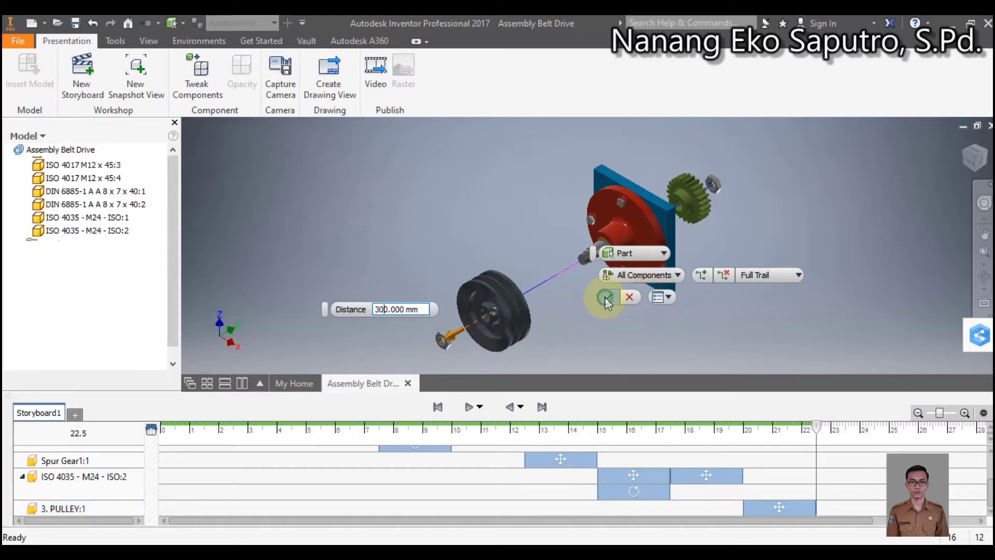
Replay the pulley's motion from 19.7 s, return to the storyboard's end, and check the spacing of the exploded parts in isometric view.
click(734, 426)
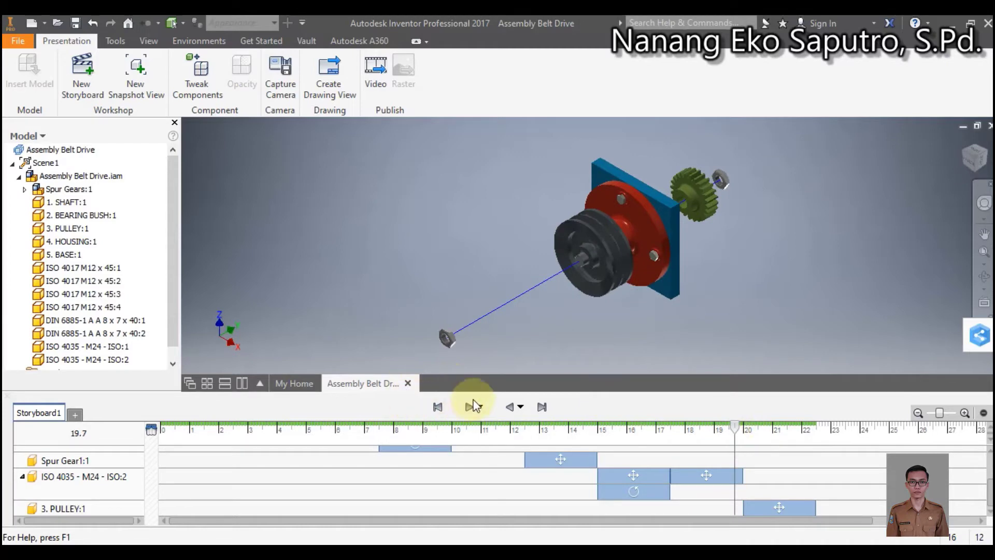
click(468, 408)
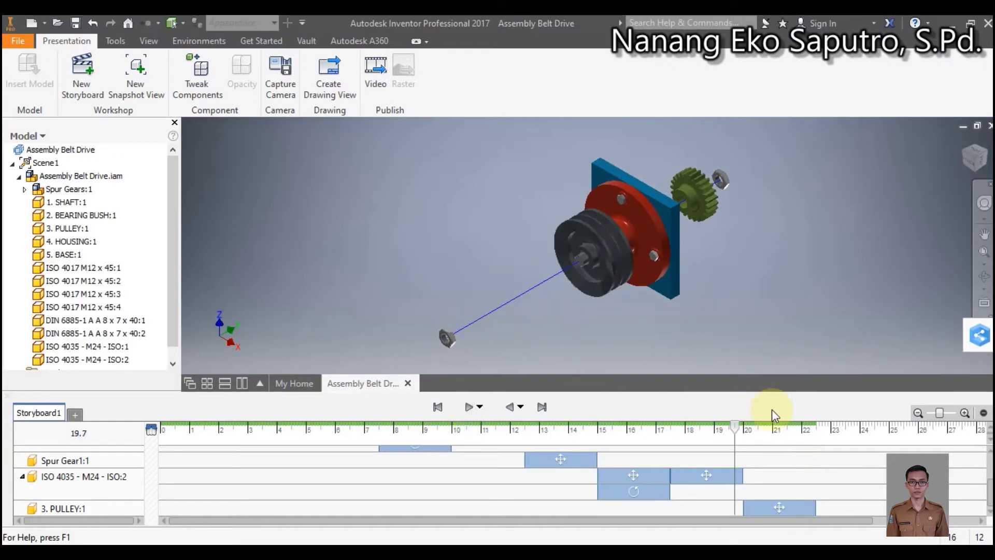
click(542, 408)
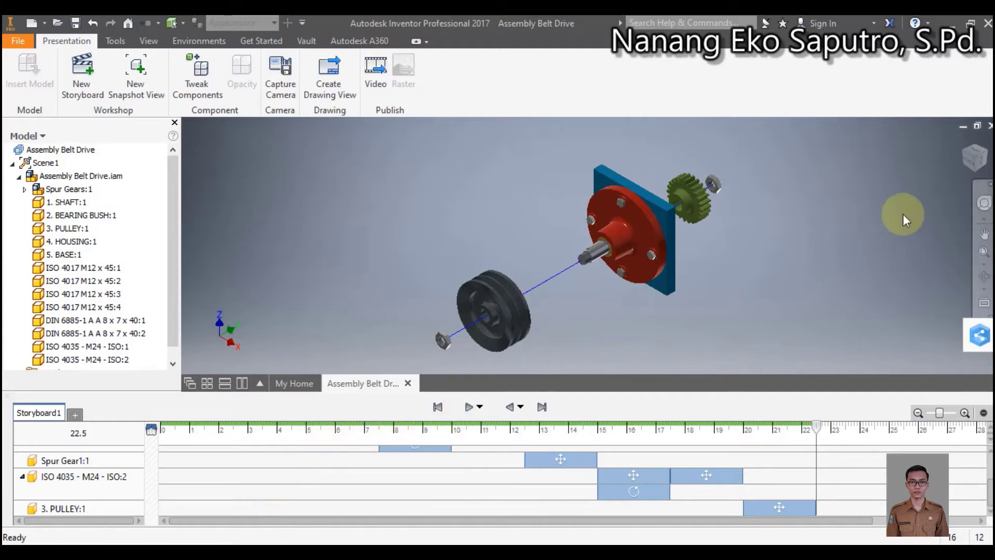
click(975, 159)
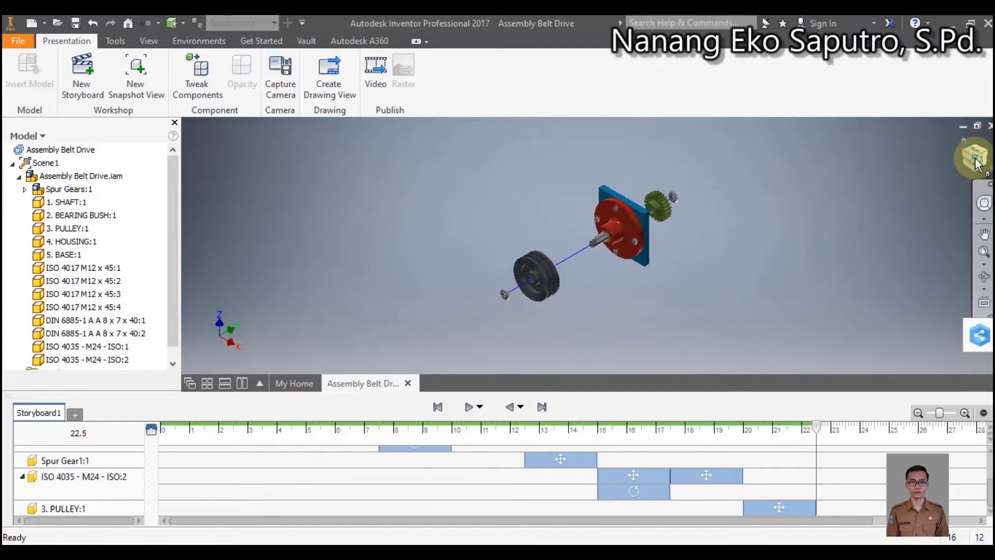
click(975, 161)
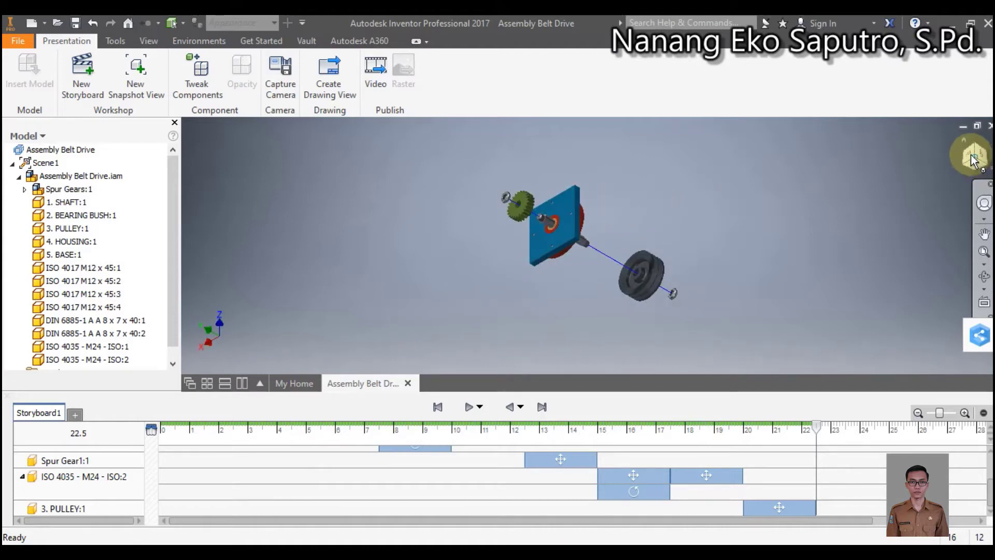
click(962, 139)
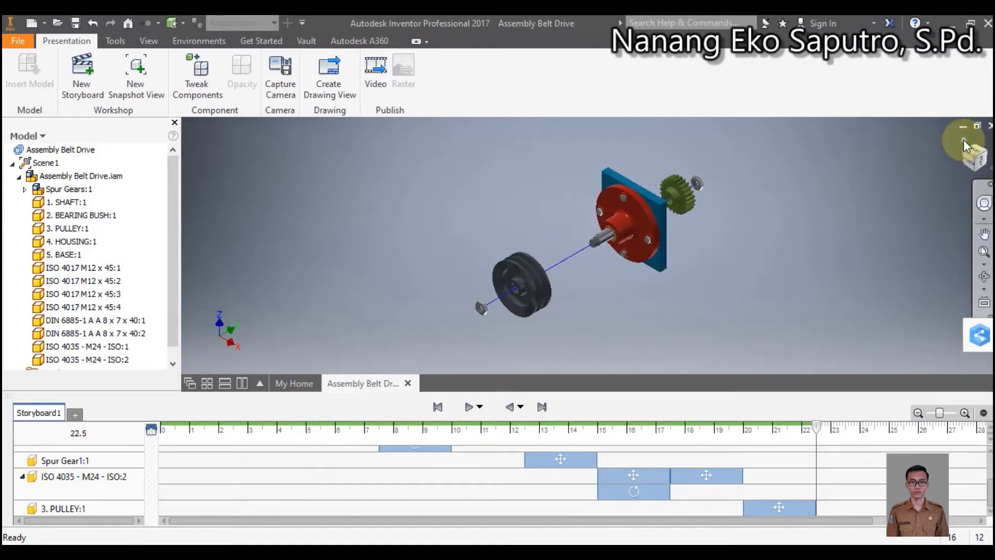
click(976, 157)
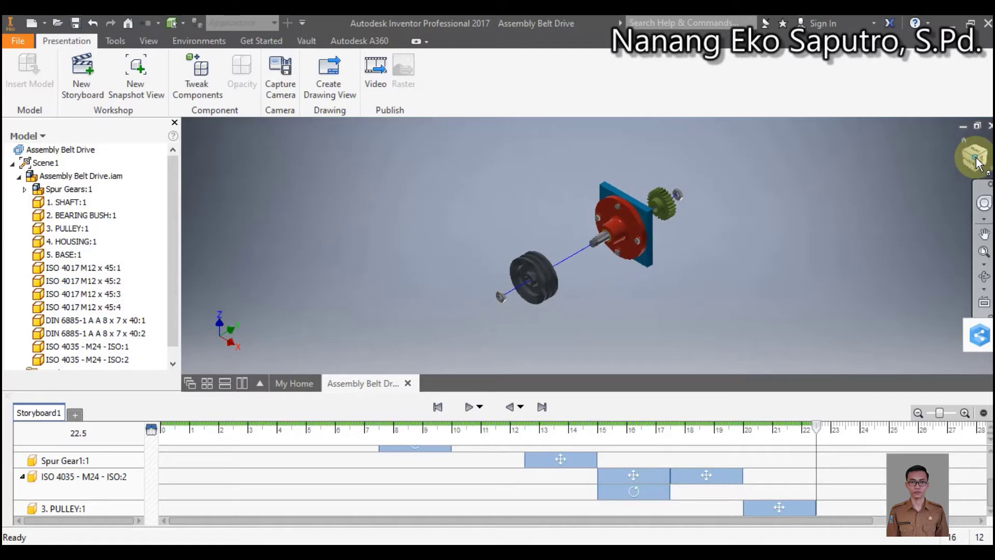
click(965, 143)
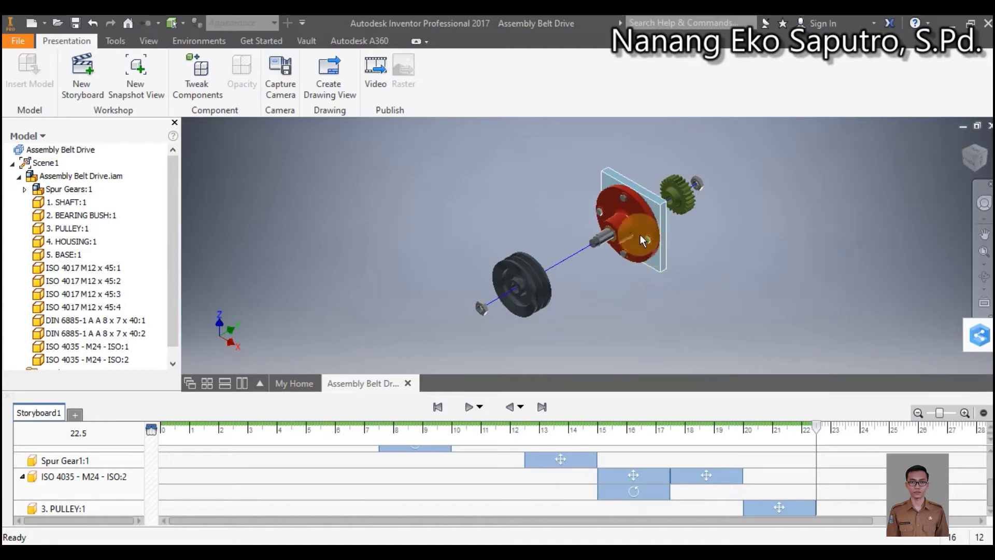
Edit the gear-side M24 nut's second move tweak, starting at 10 s, setting its distance to 170 mm.
click(673, 192)
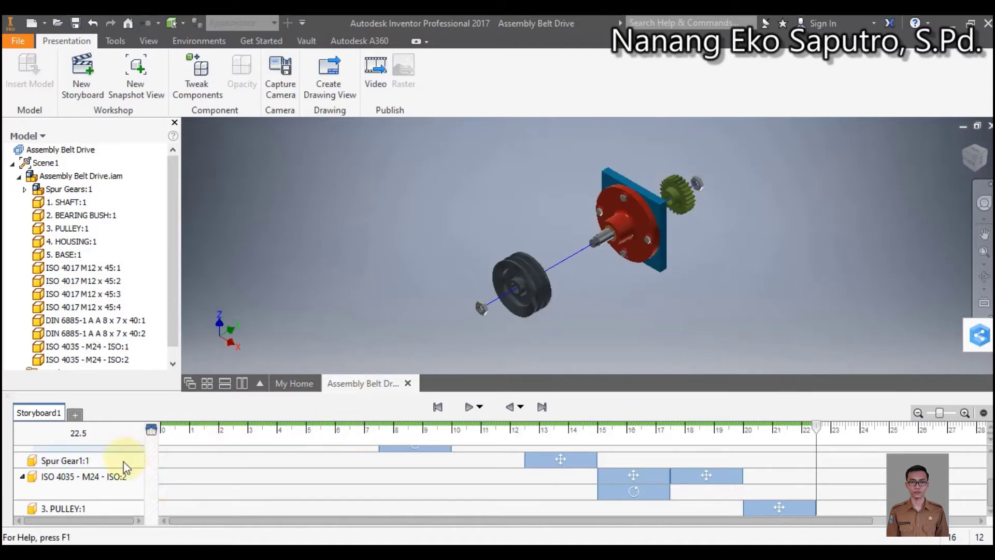
click(102, 477)
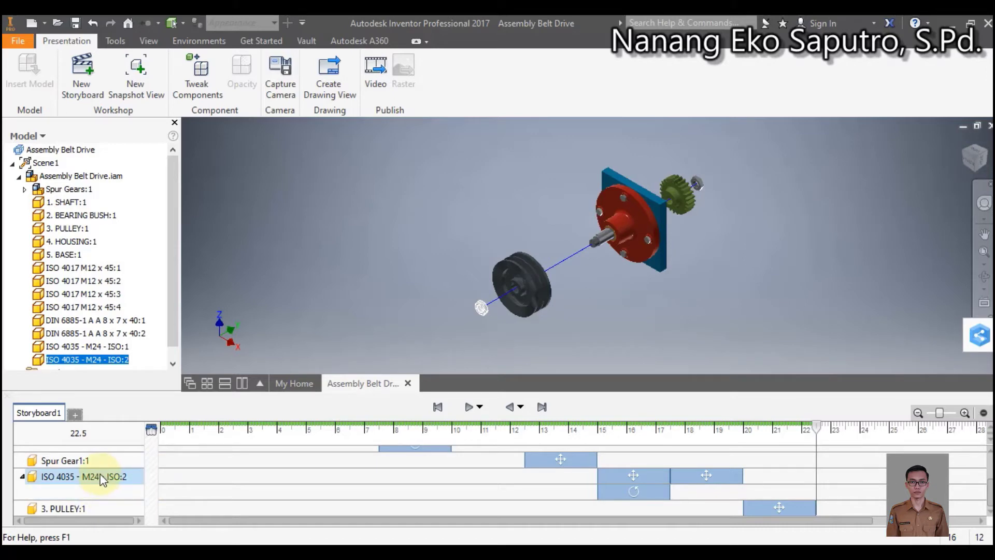
scroll(136, 486, up, 3)
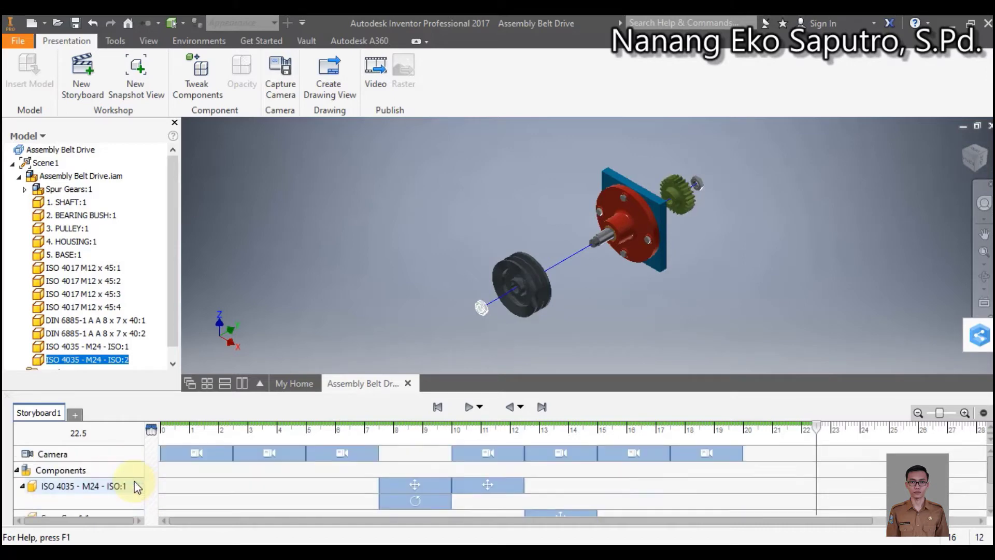
click(114, 490)
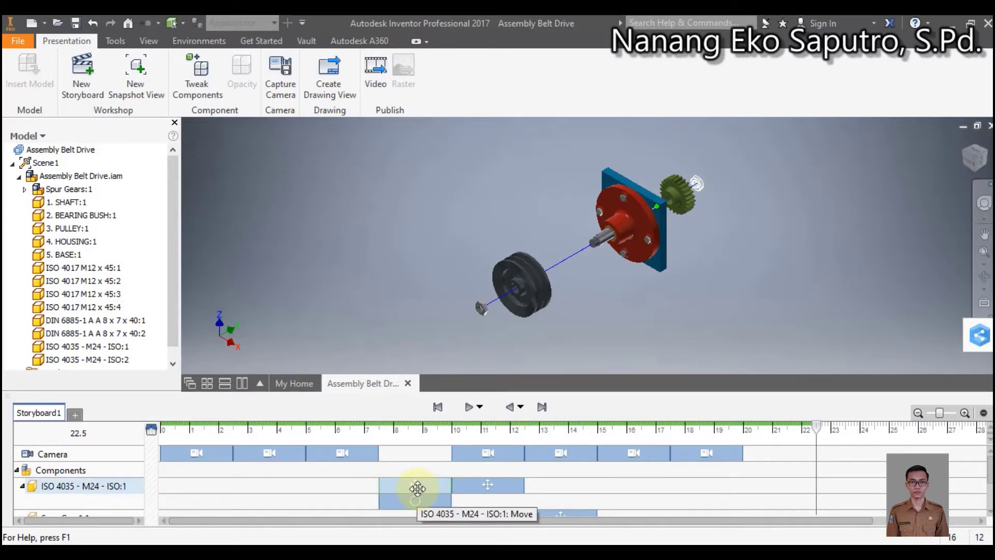
right_click(472, 484)
click(515, 510)
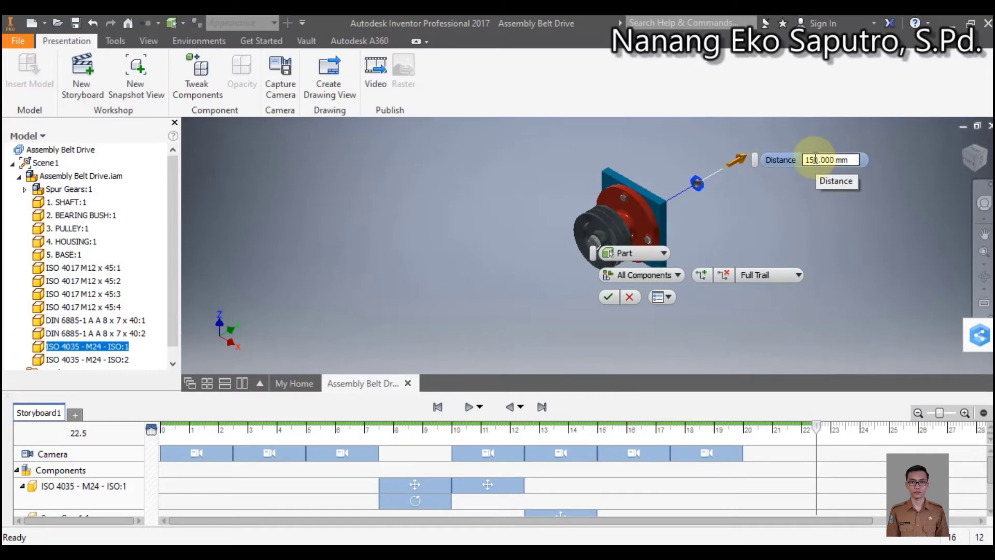
click(815, 159)
click(815, 160)
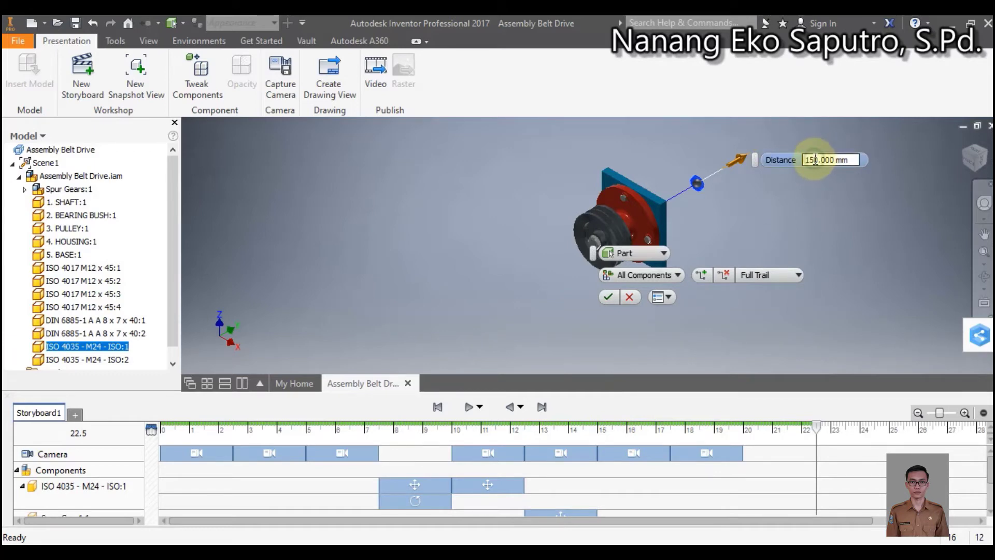
key(BackSpace)
text(7)
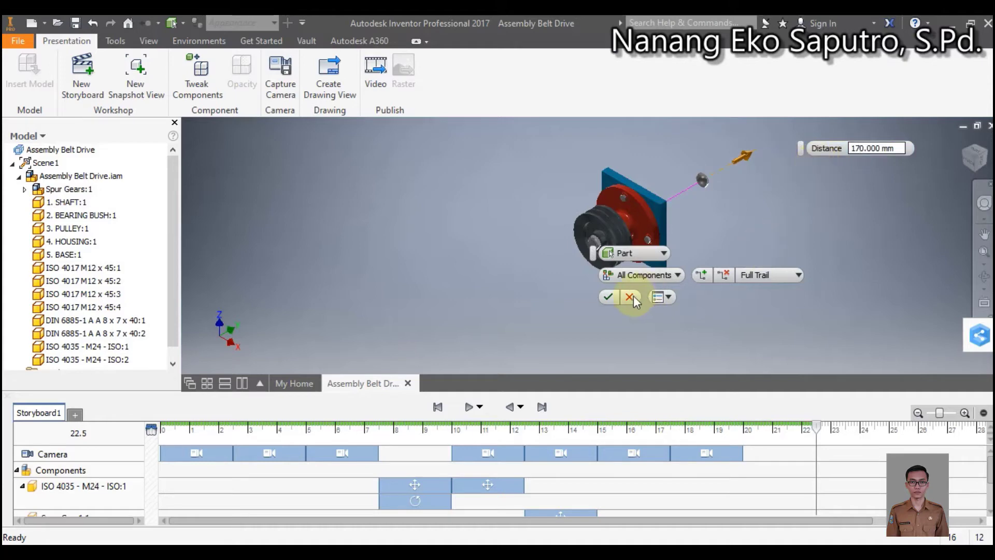
click(610, 297)
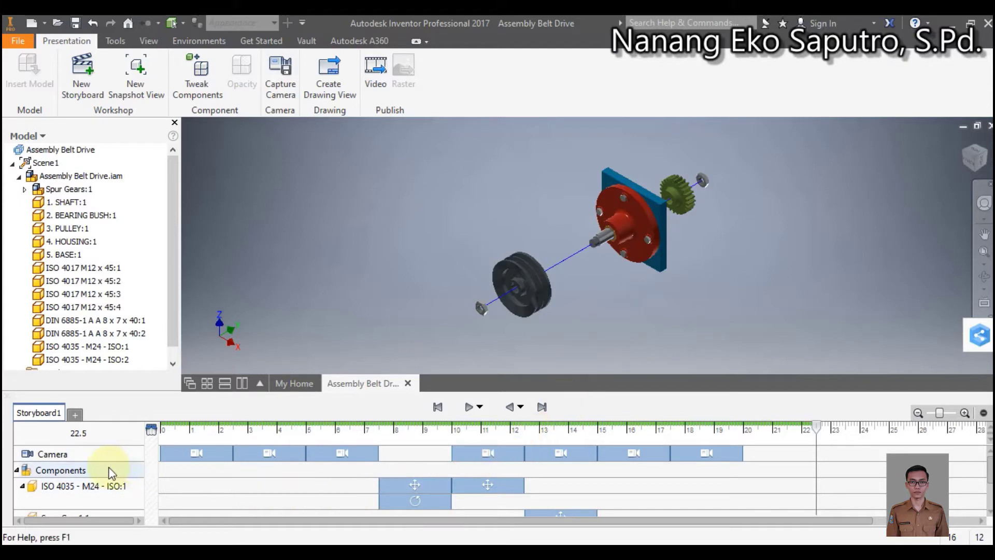
Edit Spur Gear1's move tweak starting at 12.5 s, setting its distance to 135 mm.
click(106, 484)
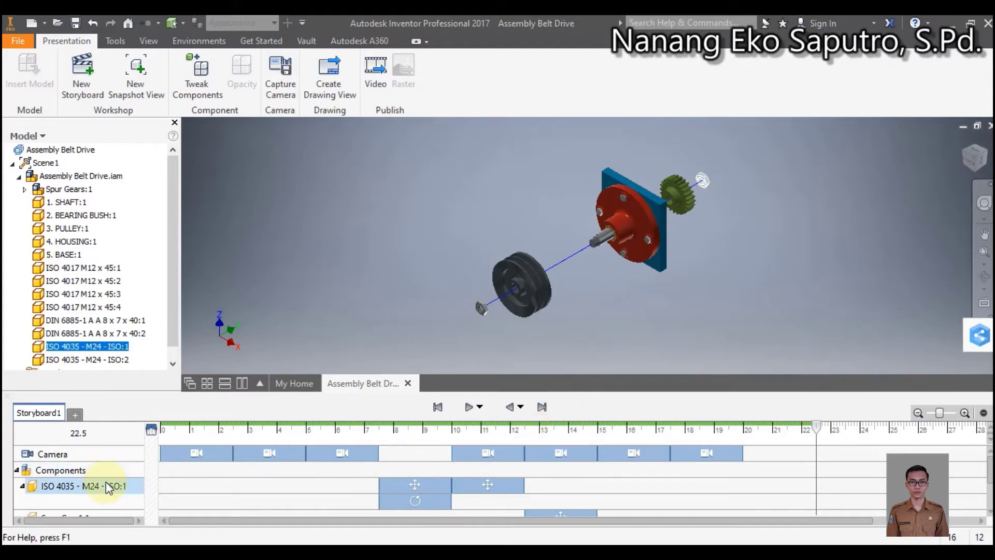
scroll(106, 481, down, 1)
click(107, 479)
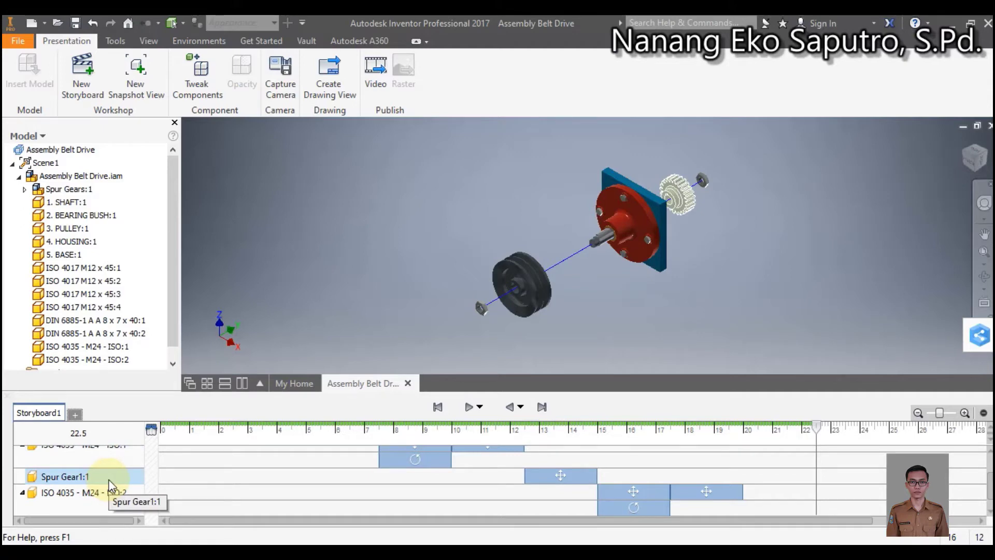
click(590, 474)
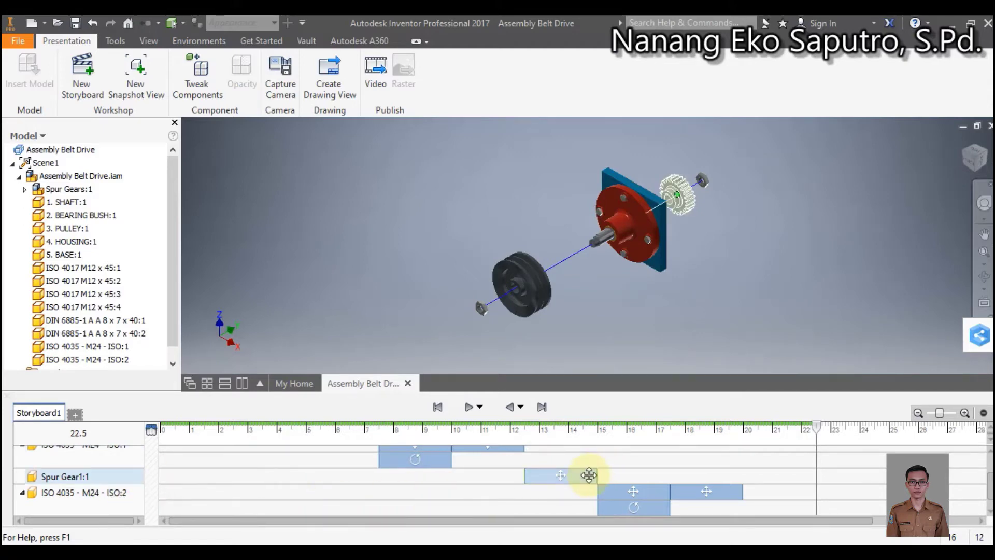
right_click(588, 474)
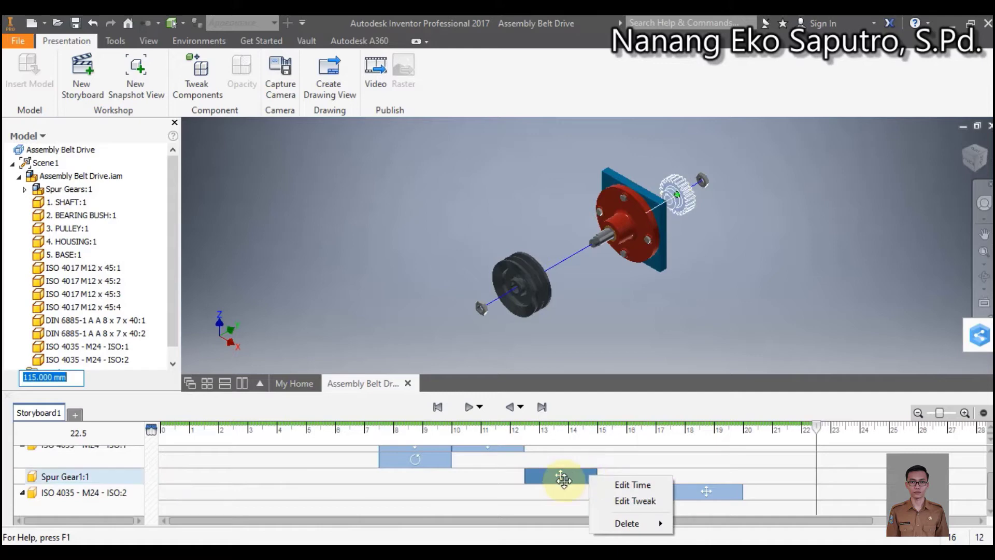
click(563, 479)
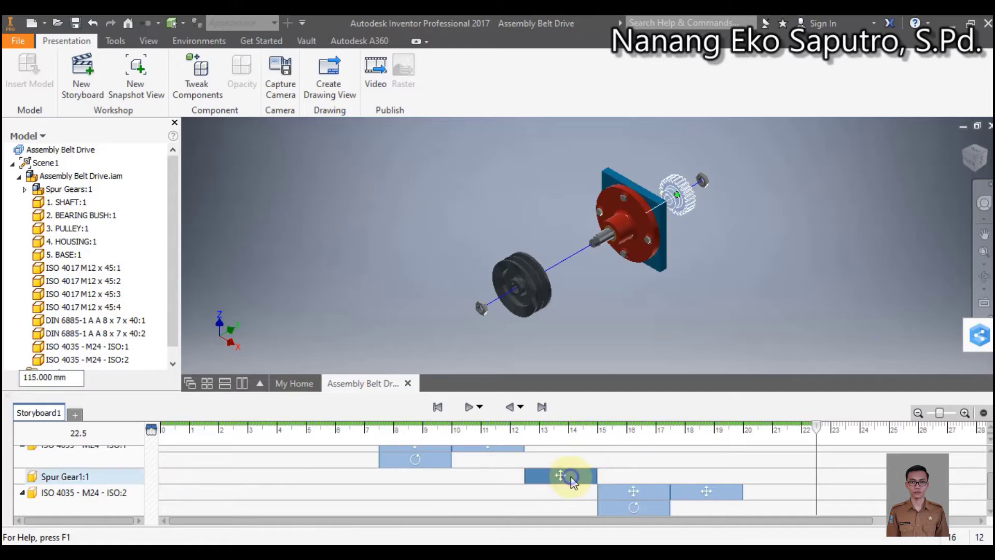
right_click(571, 476)
click(614, 501)
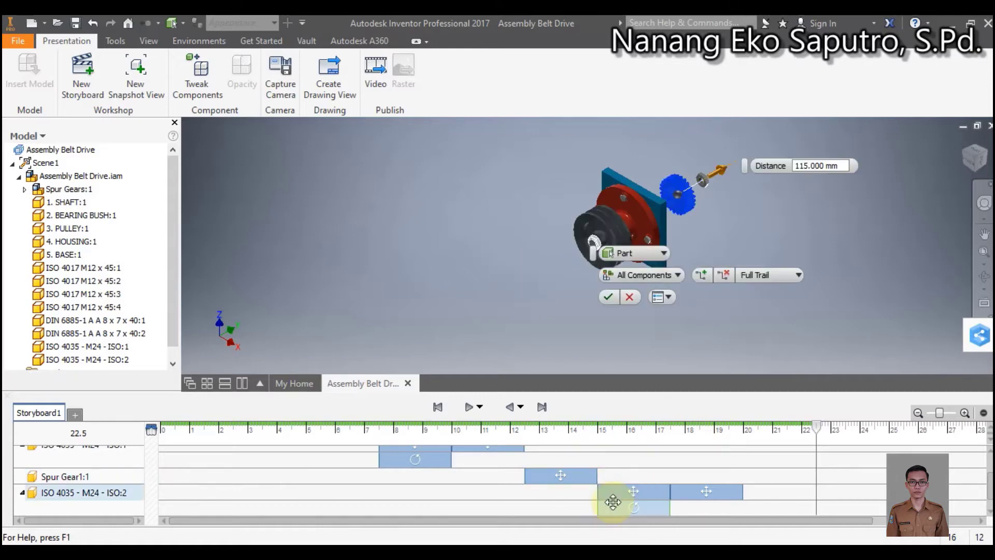
click(808, 165)
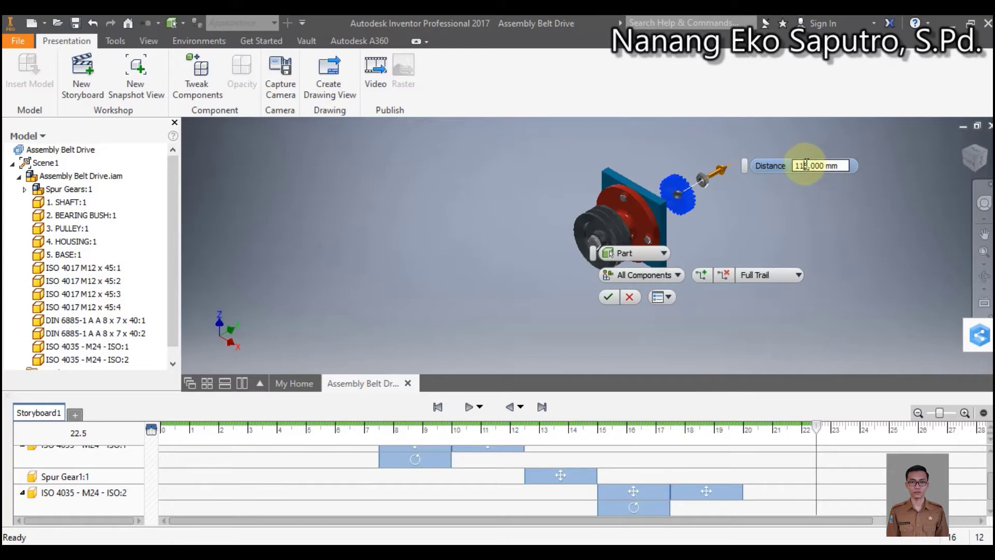
key(BackSpace)
text(3)
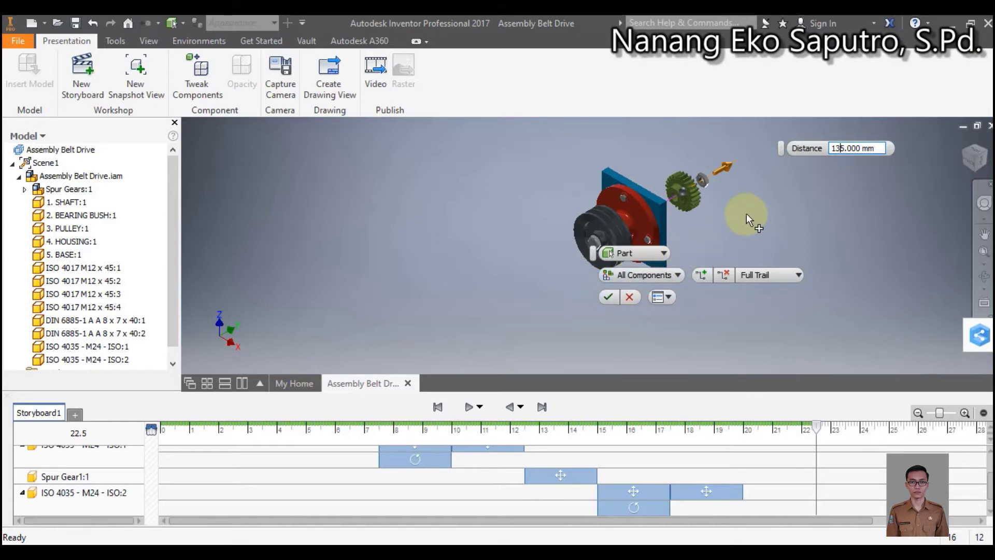
key(Delete)
text(0)
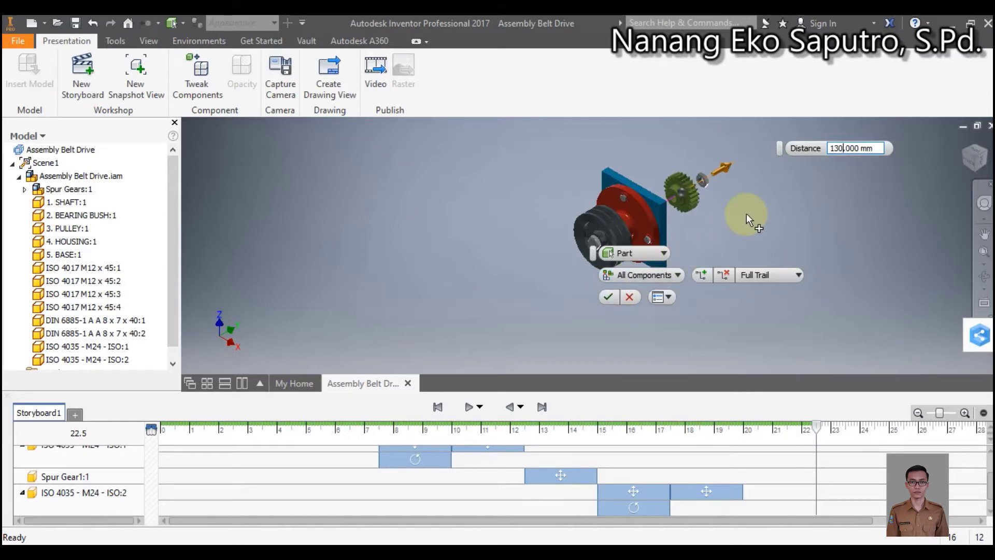
key(BackSpace)
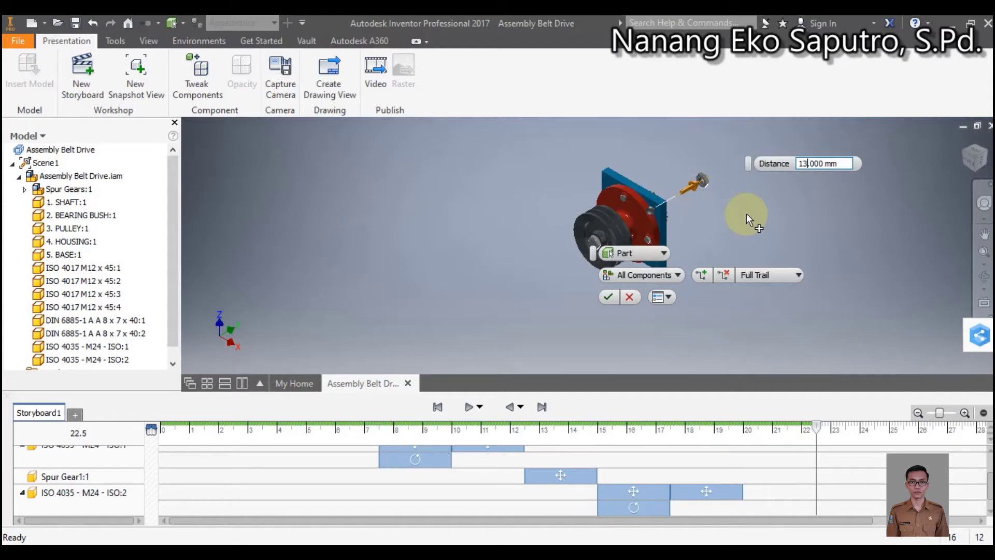
text(5)
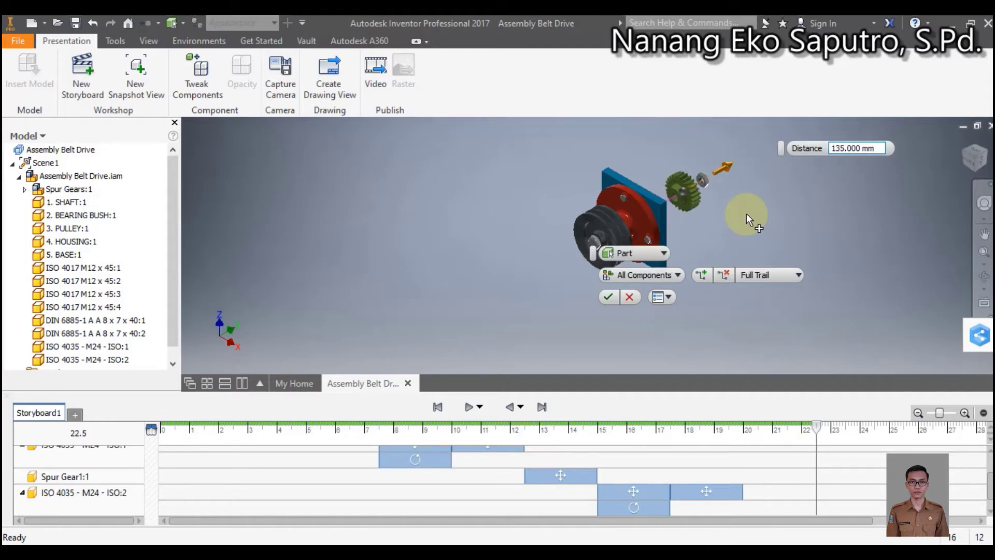
click(606, 296)
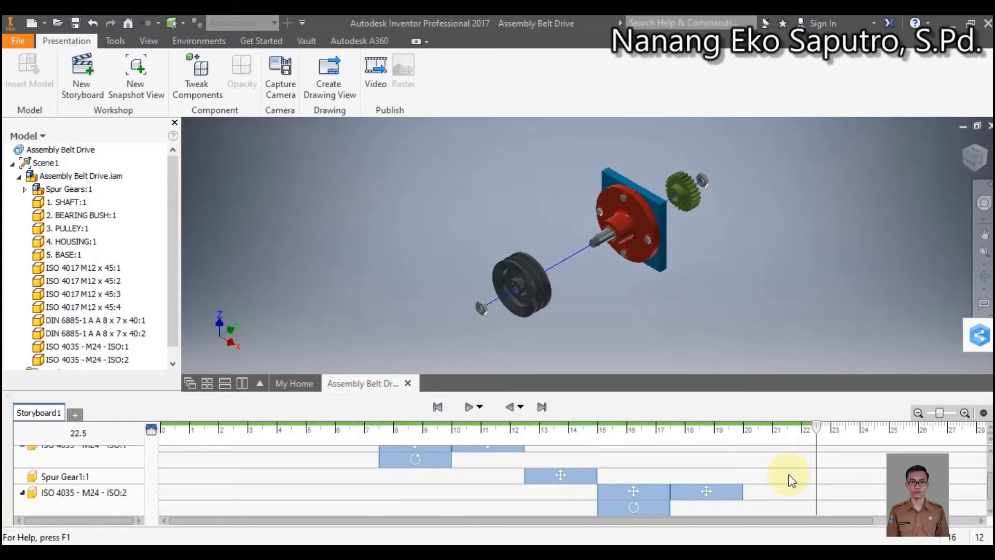
Add a move tweak for the shaft and both DIN 6885 keys, pulling them about 189.5 mm toward the pulley along negative Y.
scroll(773, 483, down, 1)
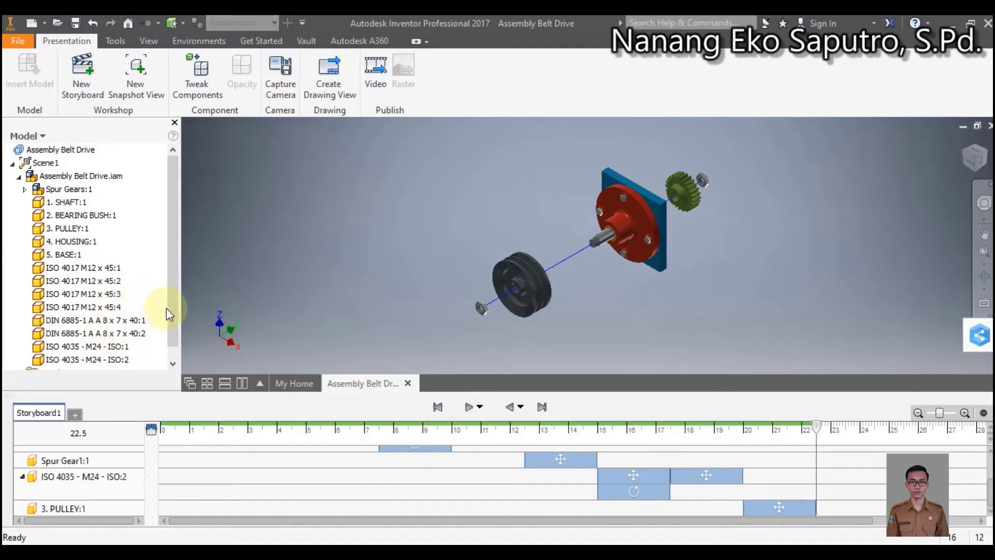
scroll(171, 330, down, 1)
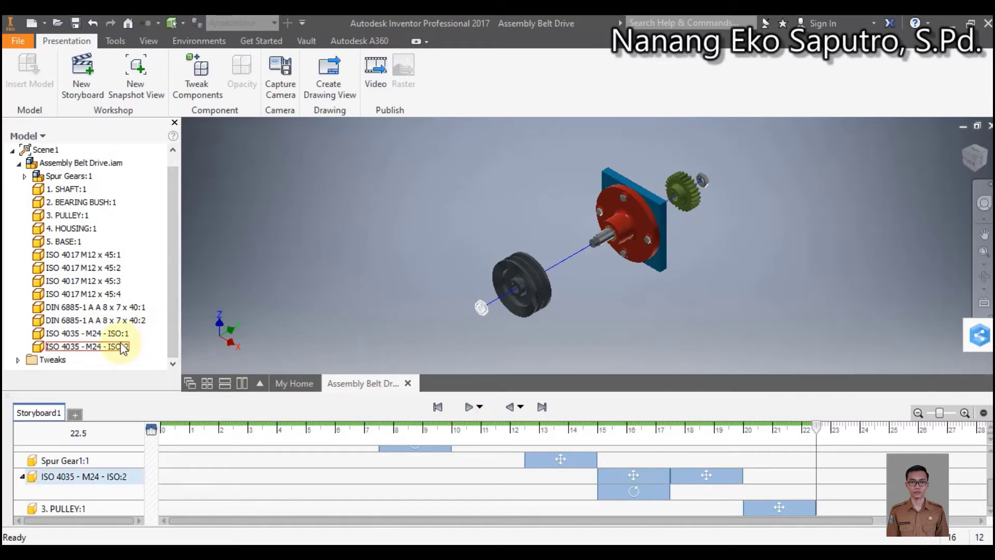
click(70, 190)
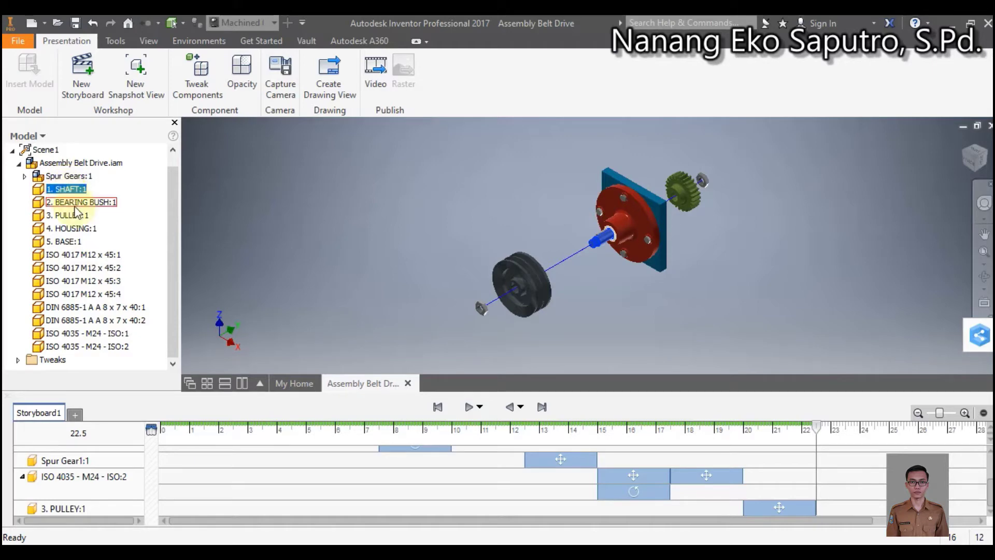
ctrl+click(93, 310)
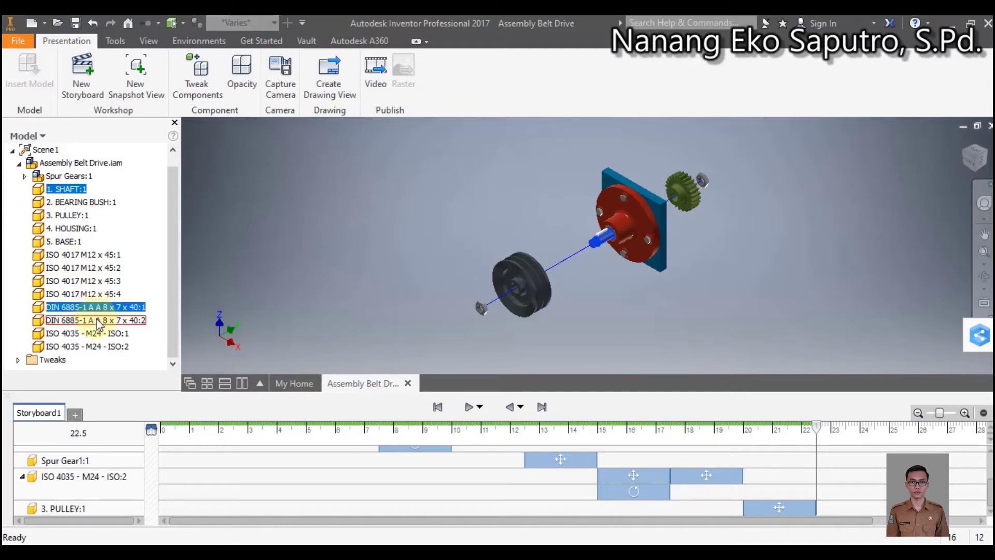
ctrl+click(98, 320)
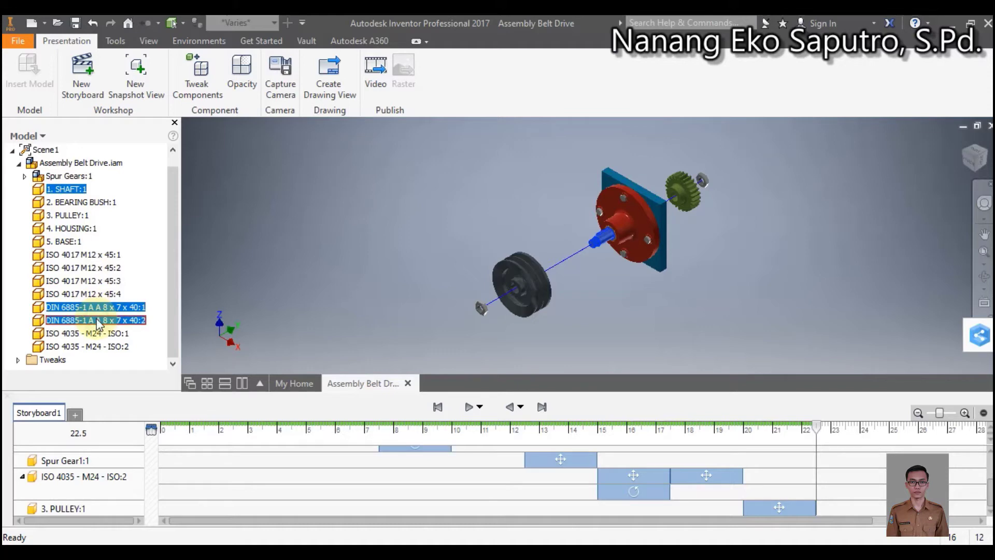
click(201, 92)
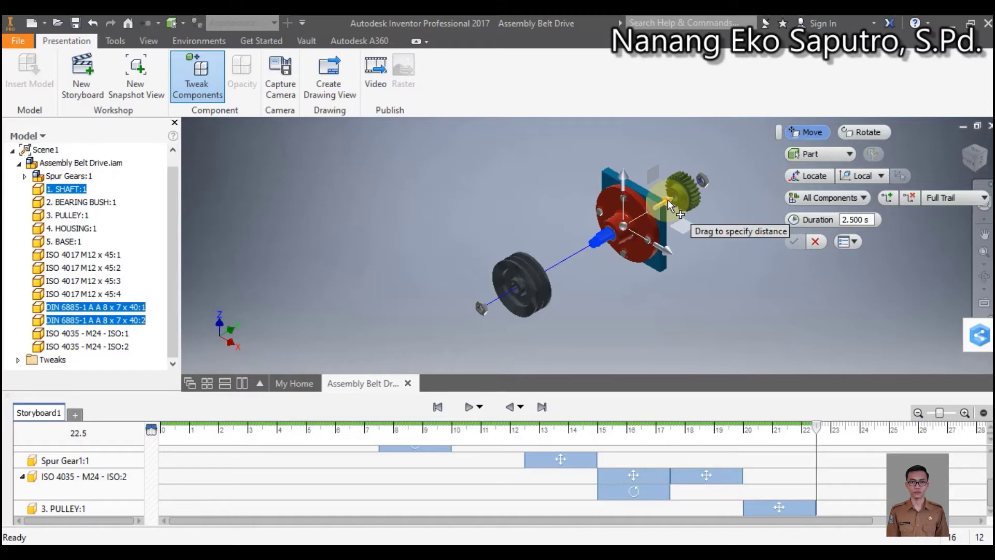
drag(667, 203, 618, 234)
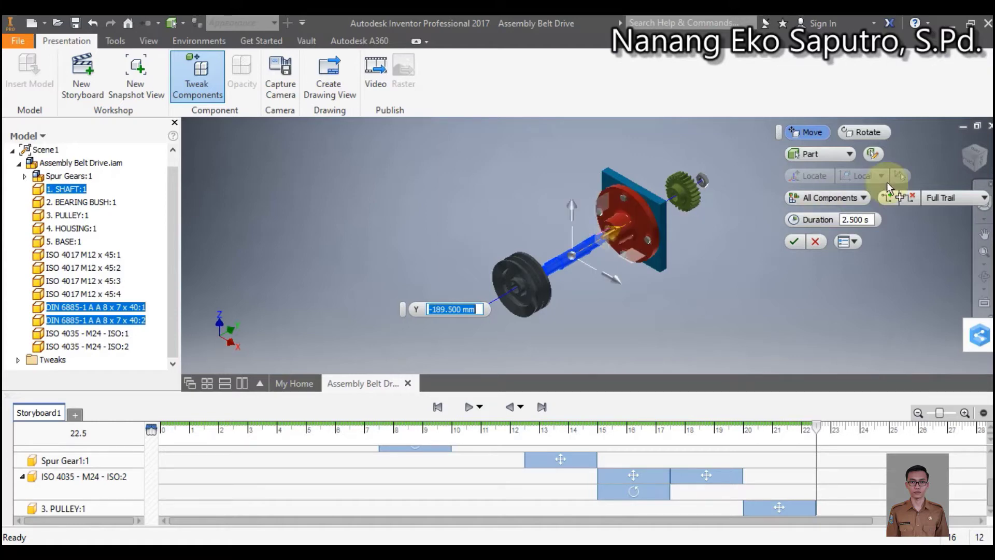
Set the shaft and keys' Y move distance to -300 mm and apply the tweak, checking the spacing in a side view.
click(977, 173)
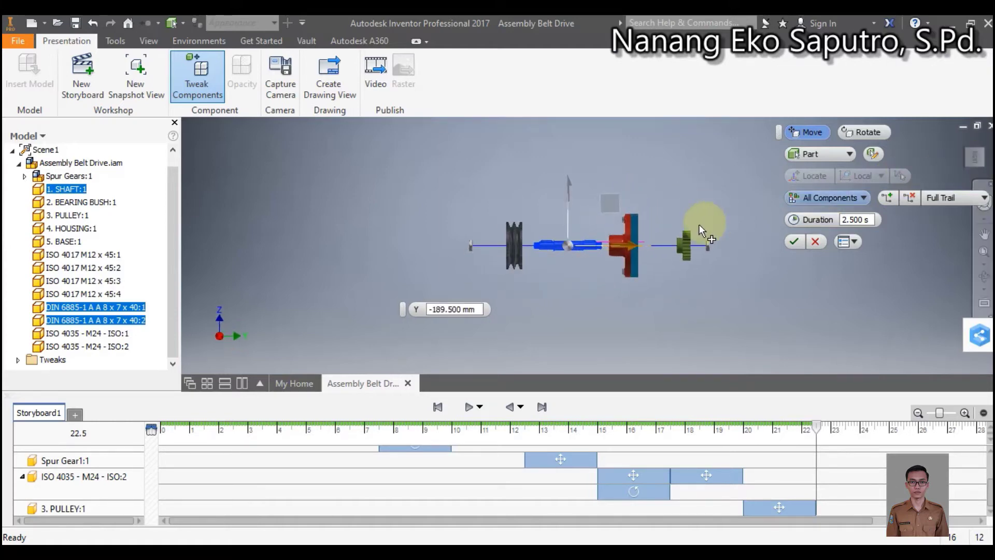
scroll(558, 229, up, 3)
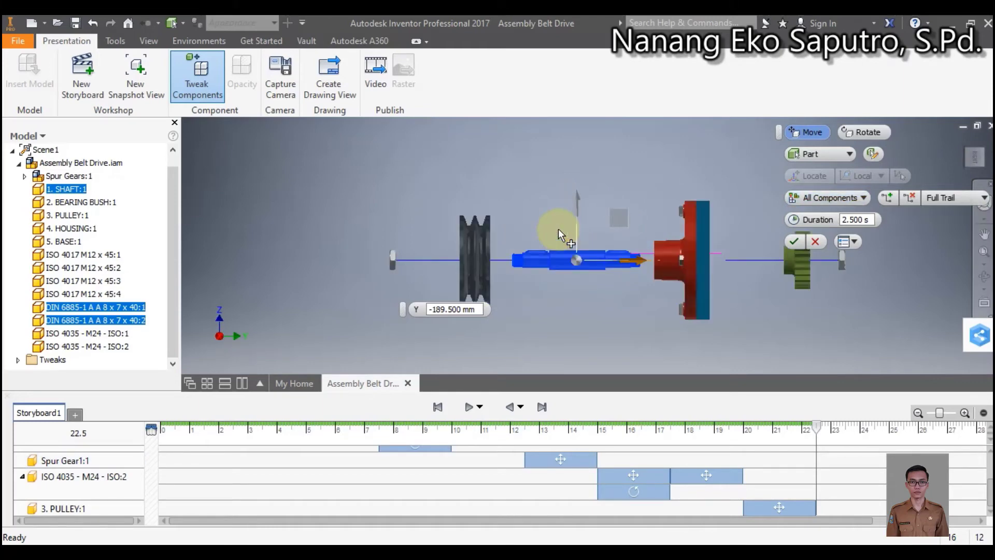
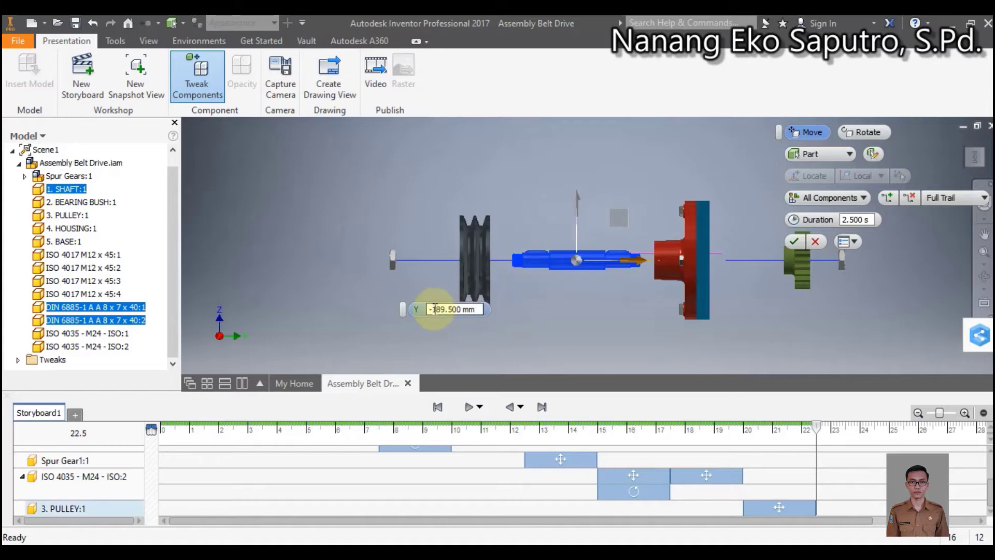
drag(429, 309, 462, 309)
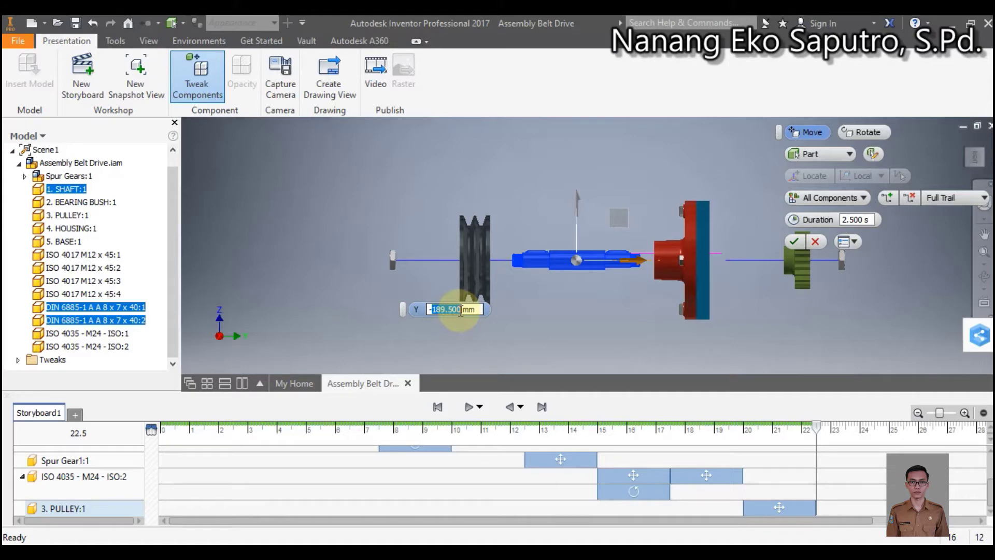
text(250)
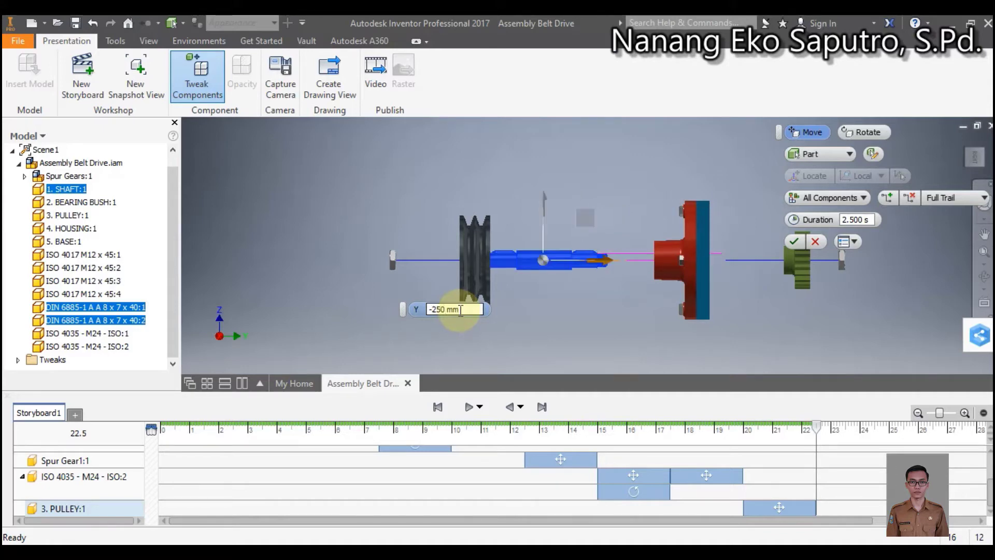
key(BackSpace)
key(BackSpace)
key(BackSpace)
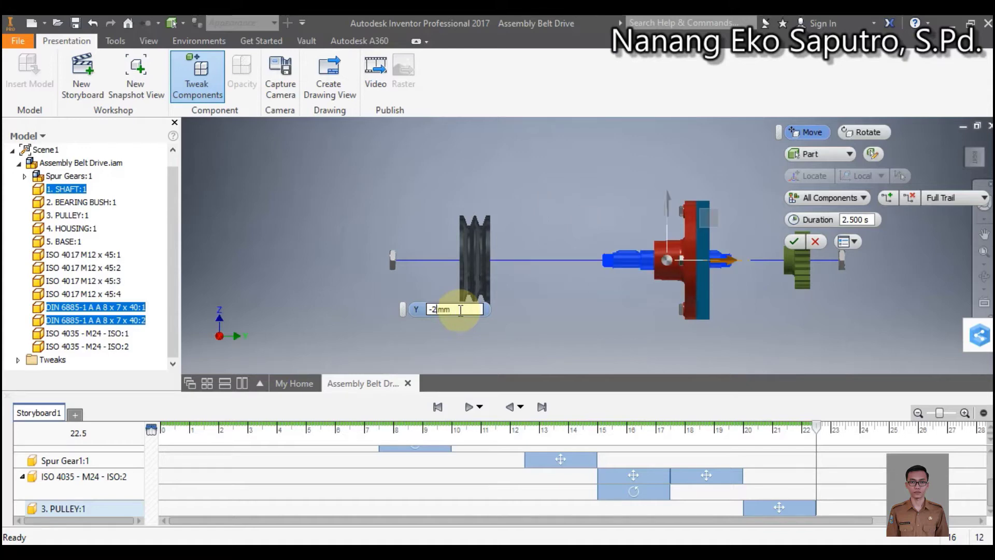
text(300)
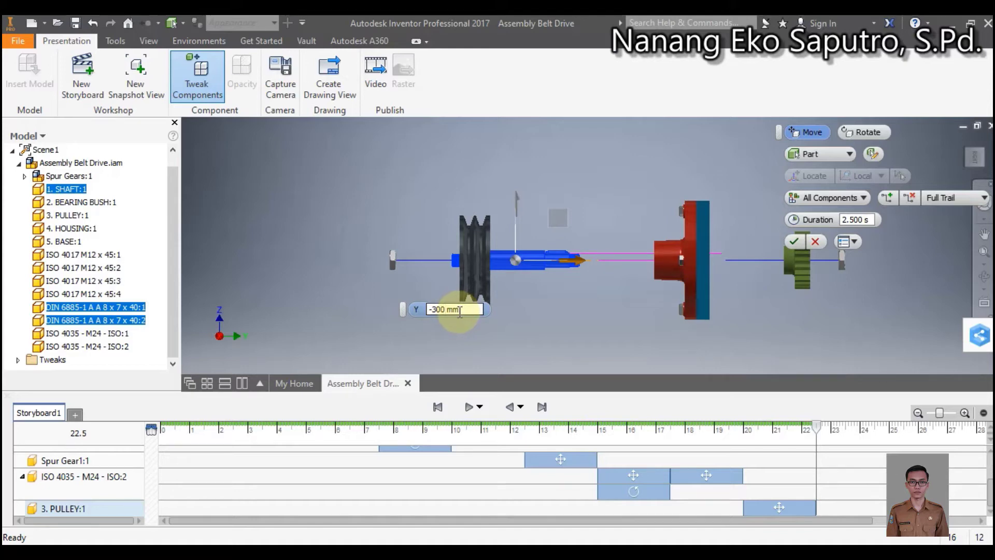
click(789, 243)
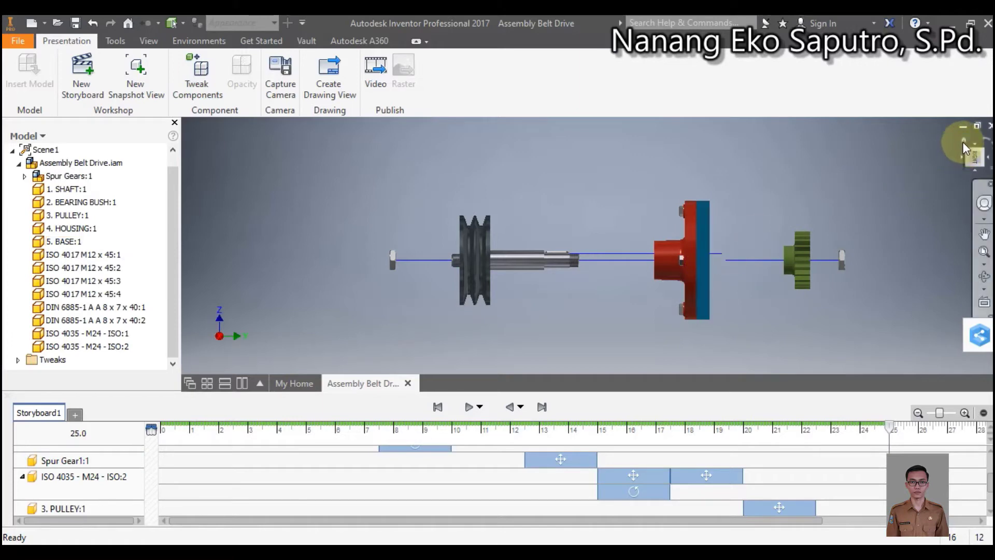
Edit the pulley's move tweak starting at 20 s in isometric view, setting its distance to 350 mm.
click(963, 141)
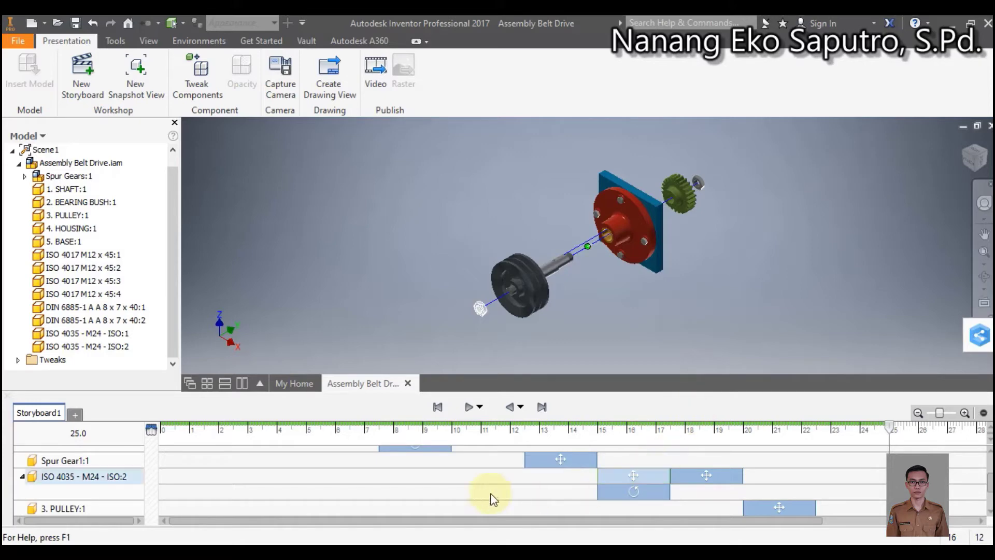
click(128, 490)
scroll(127, 490, down, 1)
click(118, 471)
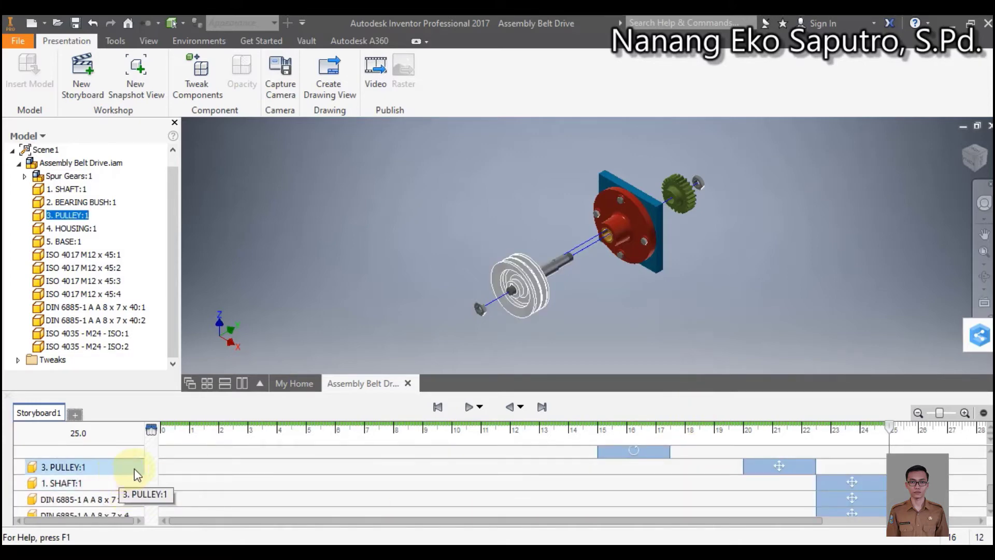
click(792, 466)
right_click(791, 467)
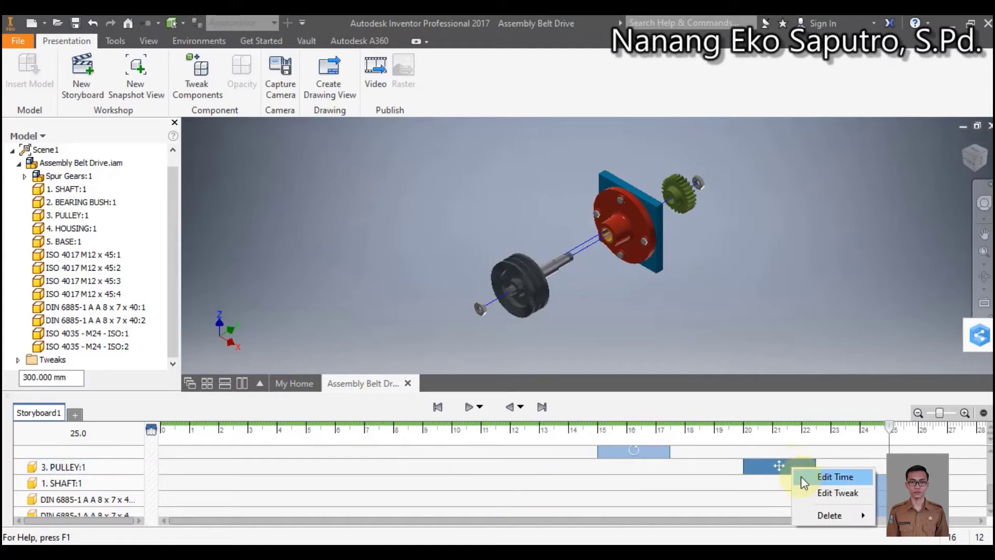
click(817, 492)
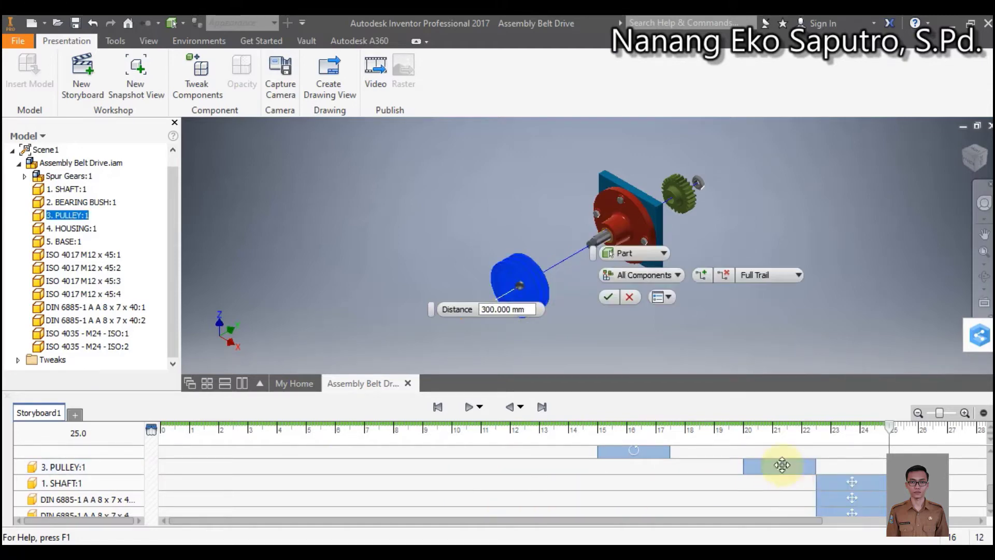
click(487, 309)
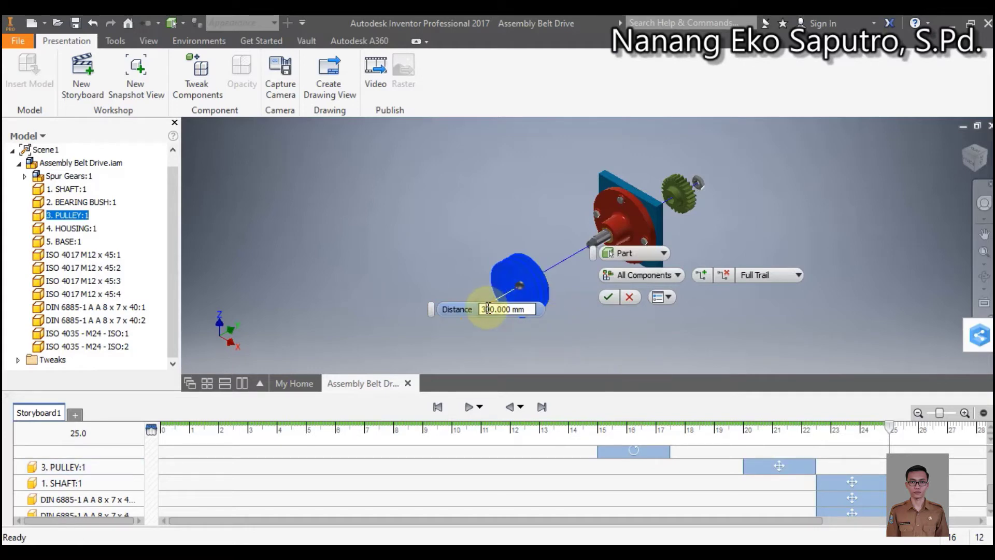
key(BackSpace)
text(5)
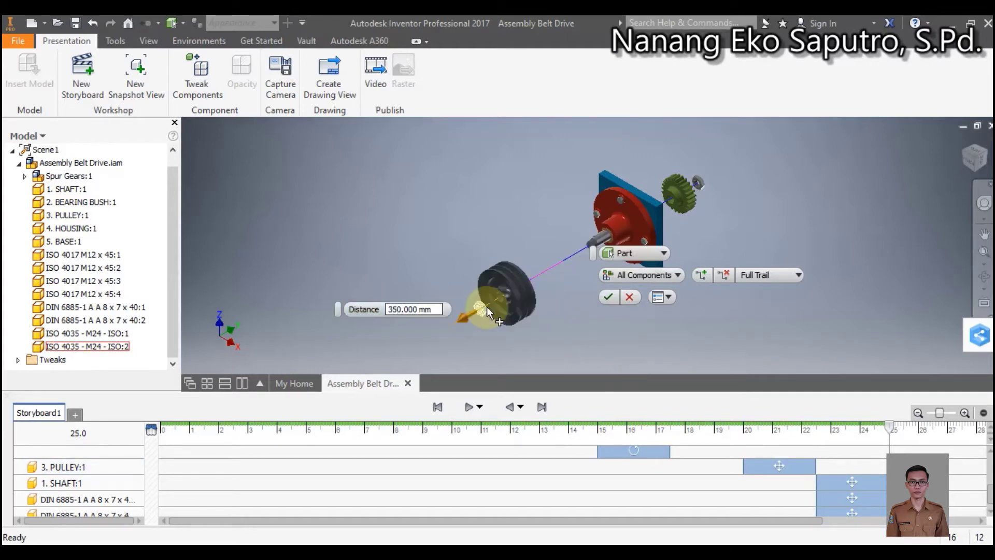
mouse_move(487, 307)
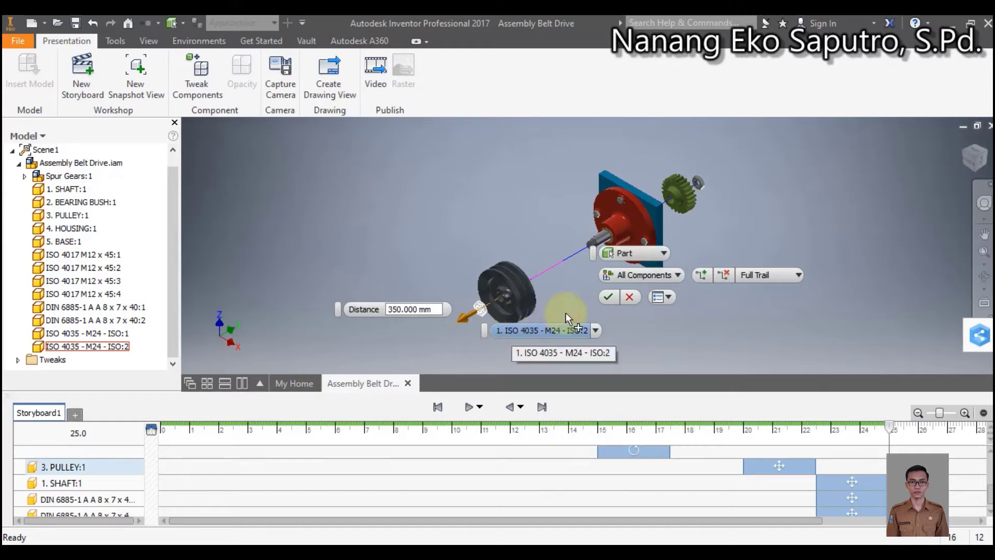
click(607, 299)
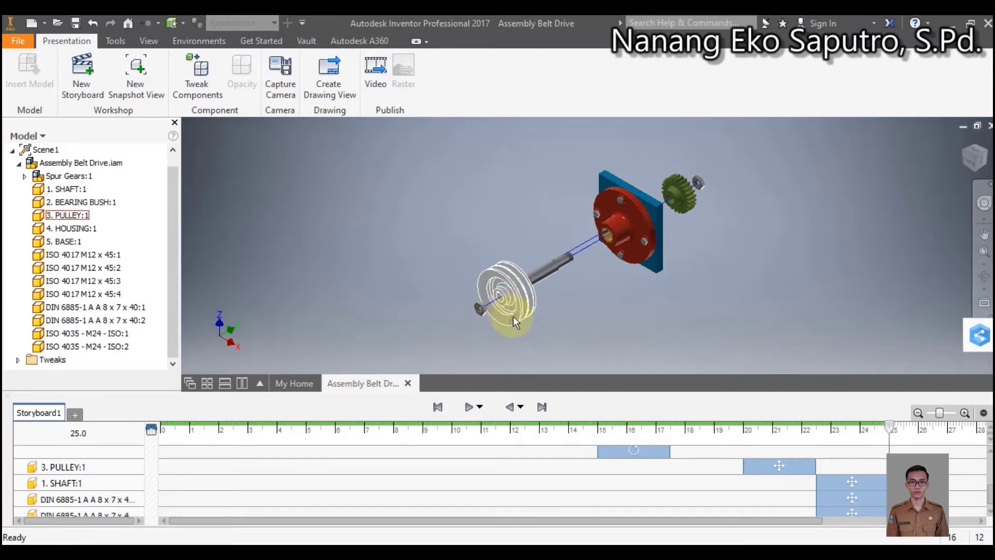
Edit the pulley's move tweak starting at 20 s, setting its distance to 400 mm.
click(767, 444)
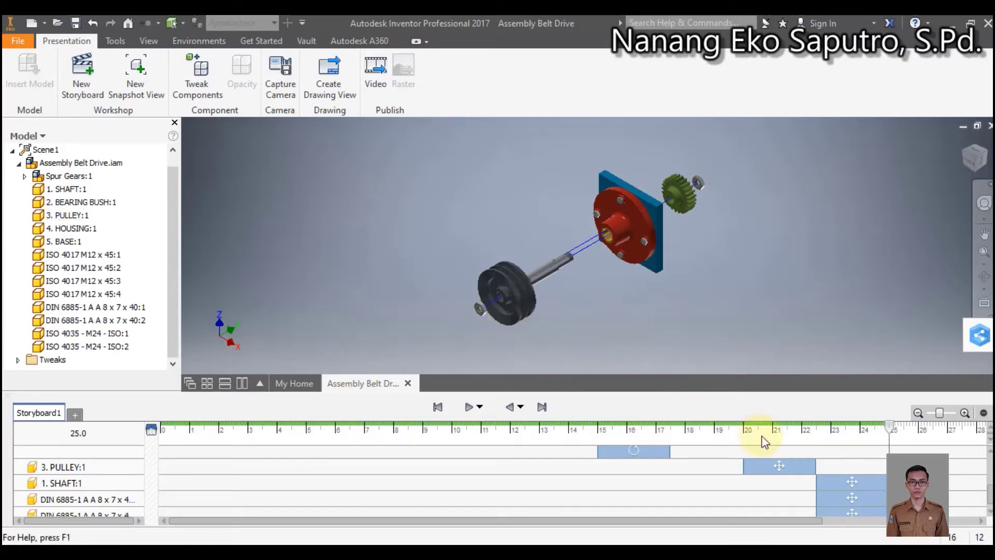
right_click(772, 469)
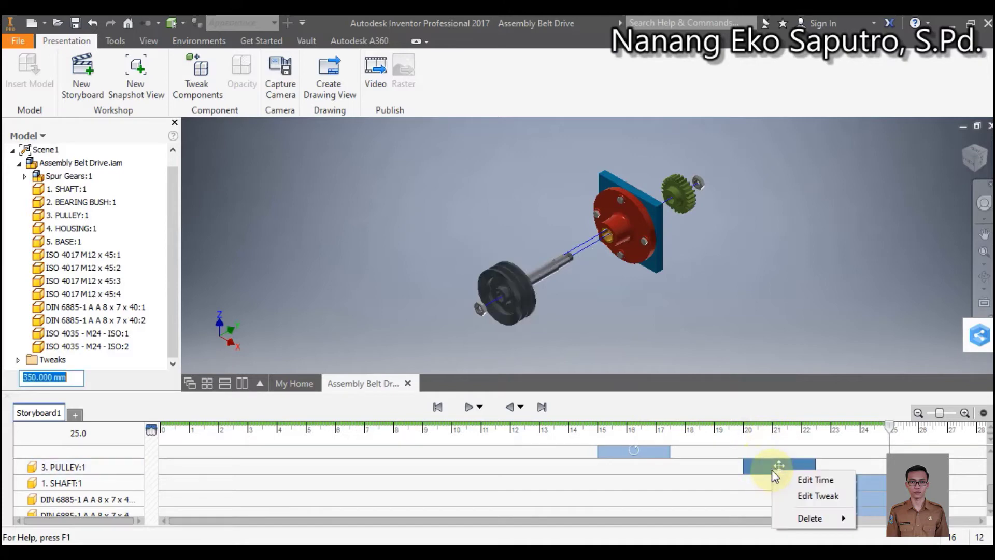
click(790, 498)
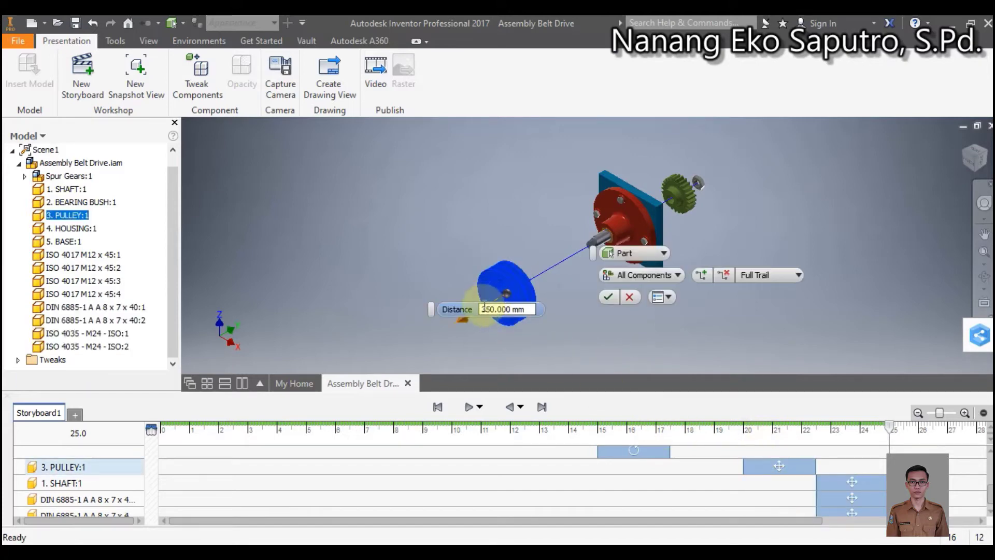
click(490, 309)
text(40)
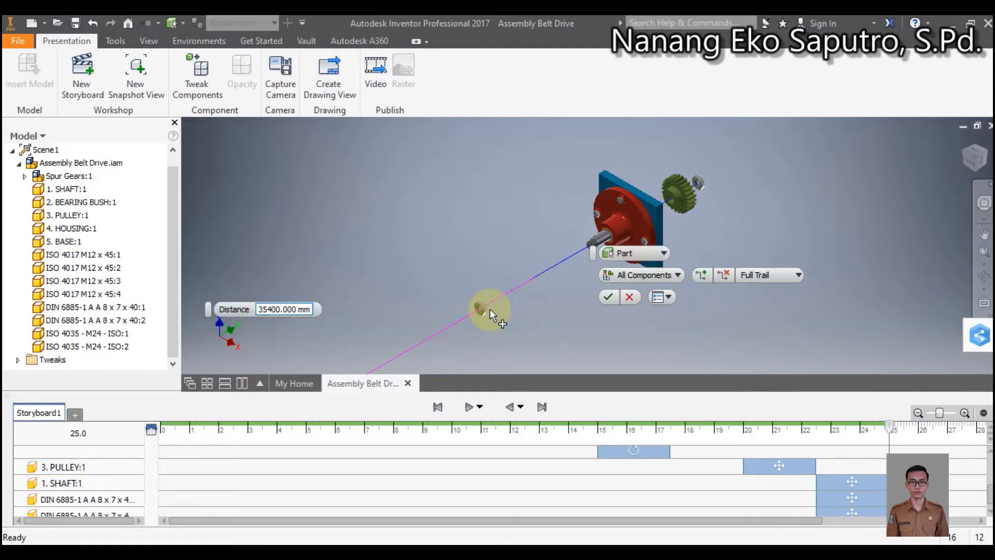
key(BackSpace)
key(BackSpace)
key(BackSpace)
key(BackSpace)
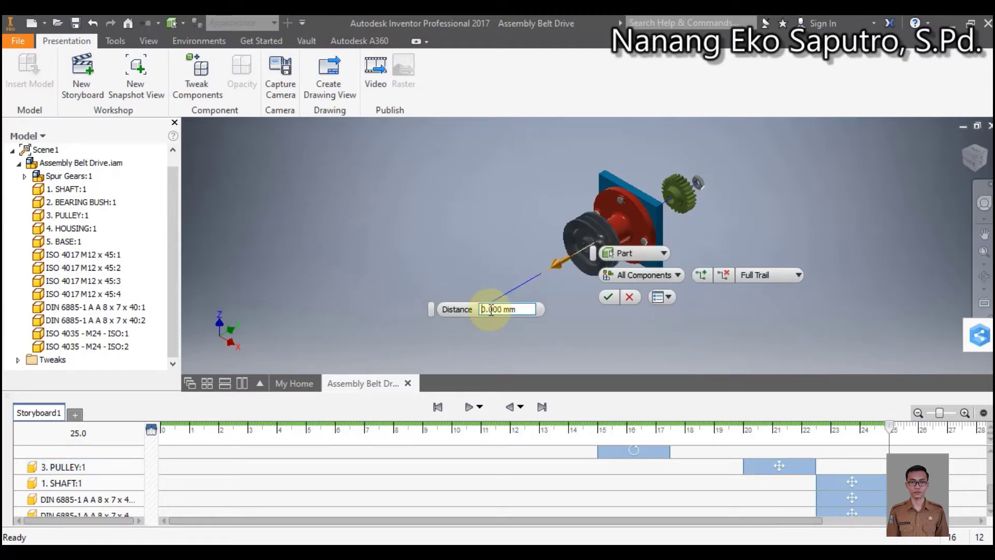
text(40)
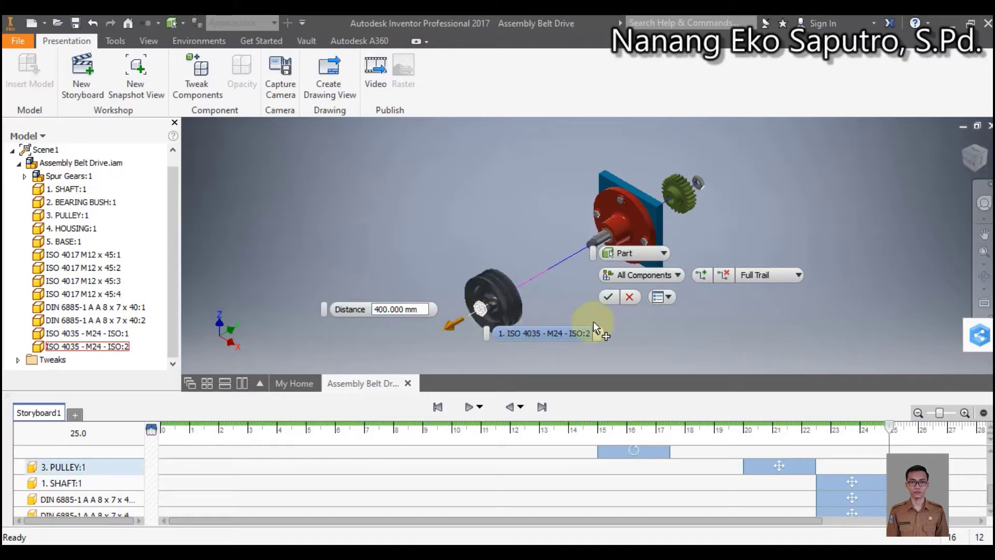
click(610, 298)
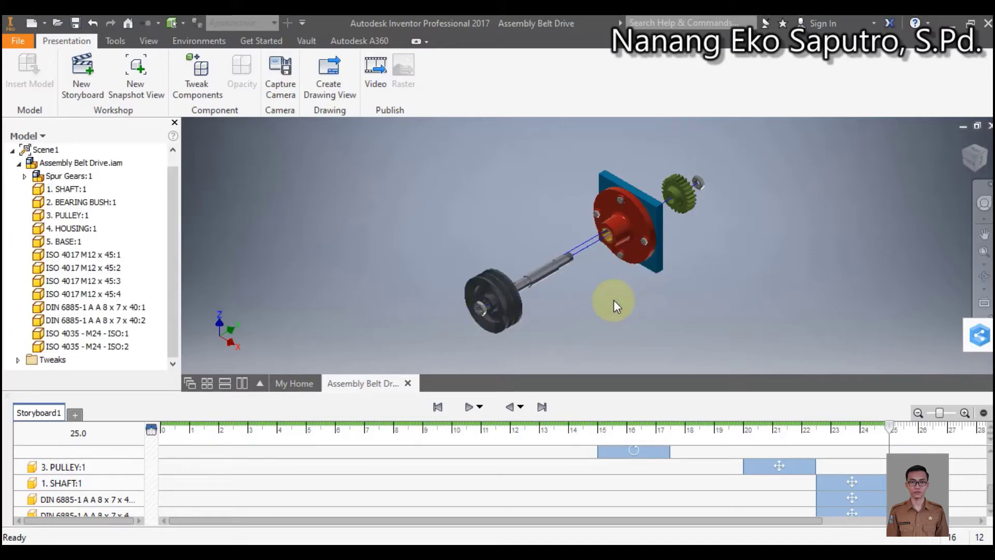
Edit the pulley's move tweak again and set its distance to 550 mm.
click(761, 462)
right_click(763, 462)
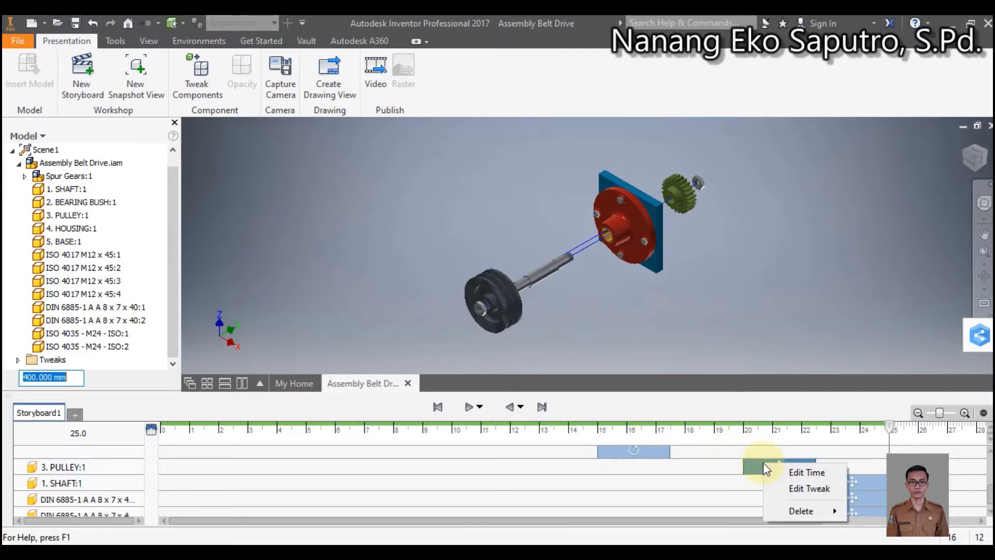
click(782, 488)
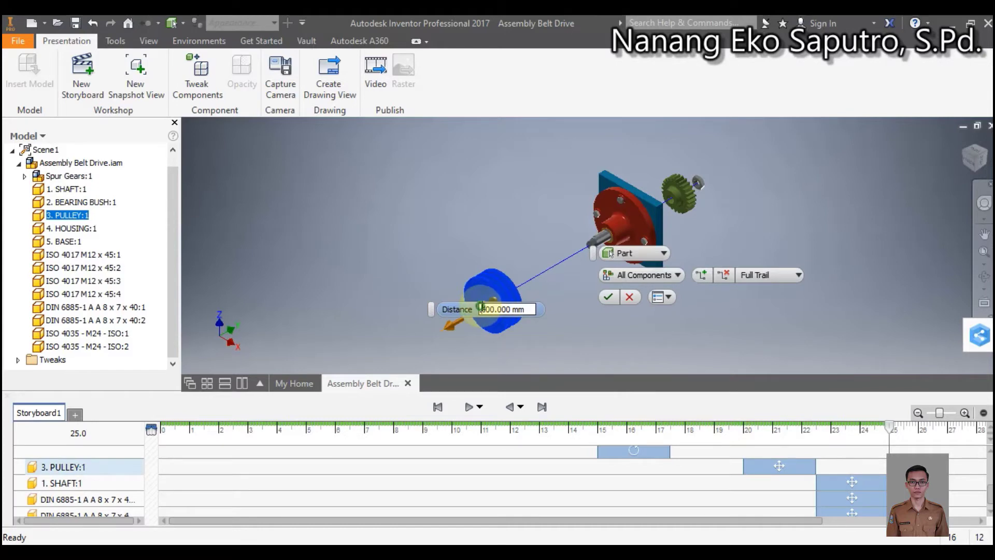
click(490, 310)
text(55)
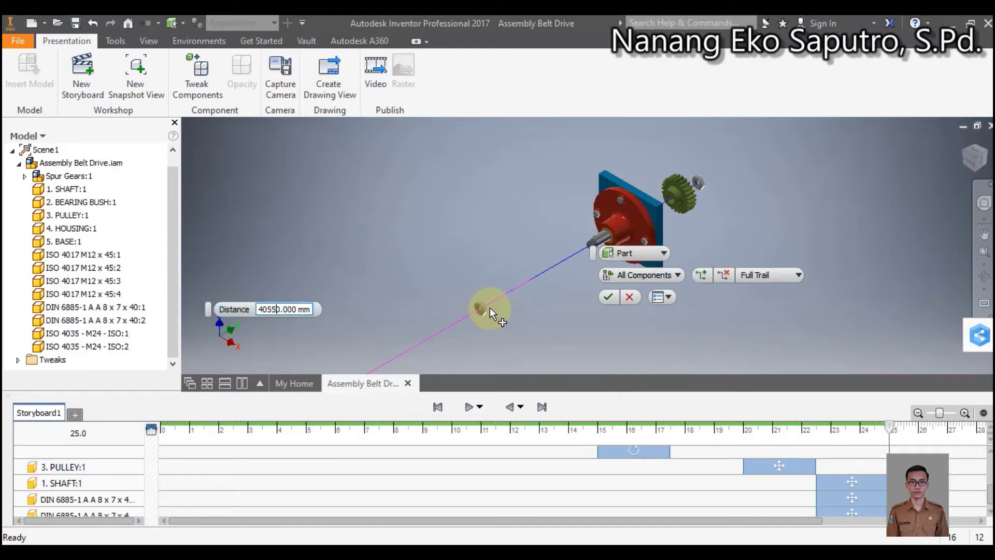
text(0)
key(BackSpace)
key(BackSpace)
key(BackSpace)
key(BackSpace)
key(BackSpace)
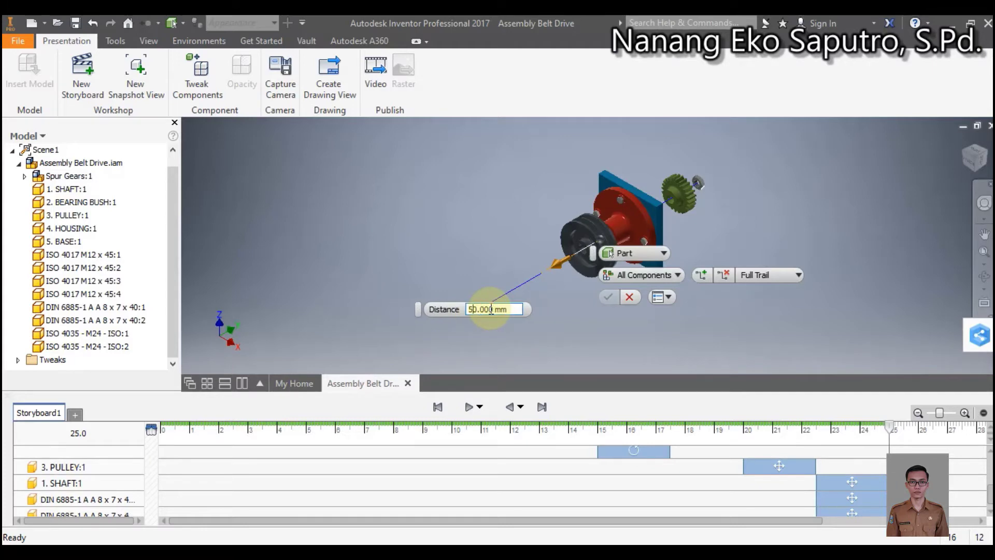
text(55)
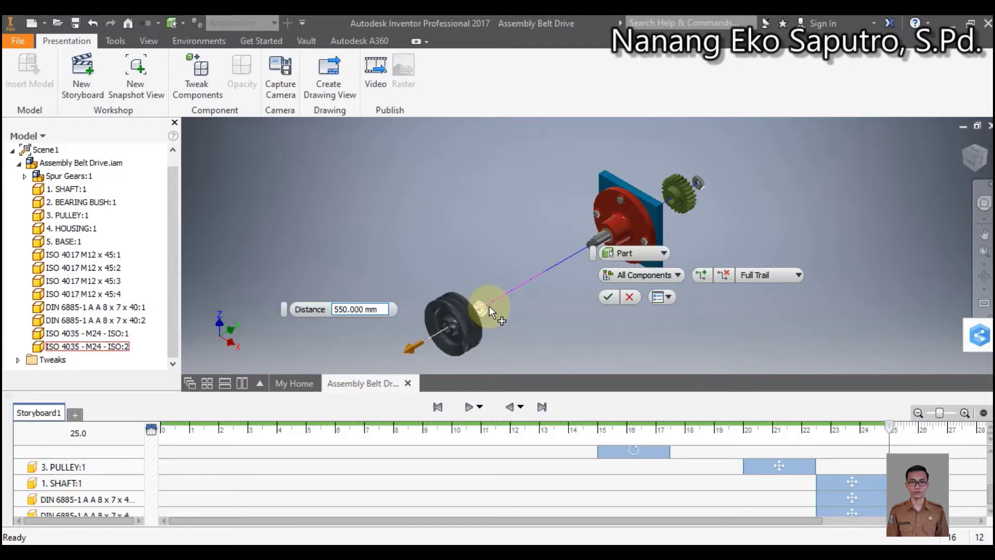
click(613, 297)
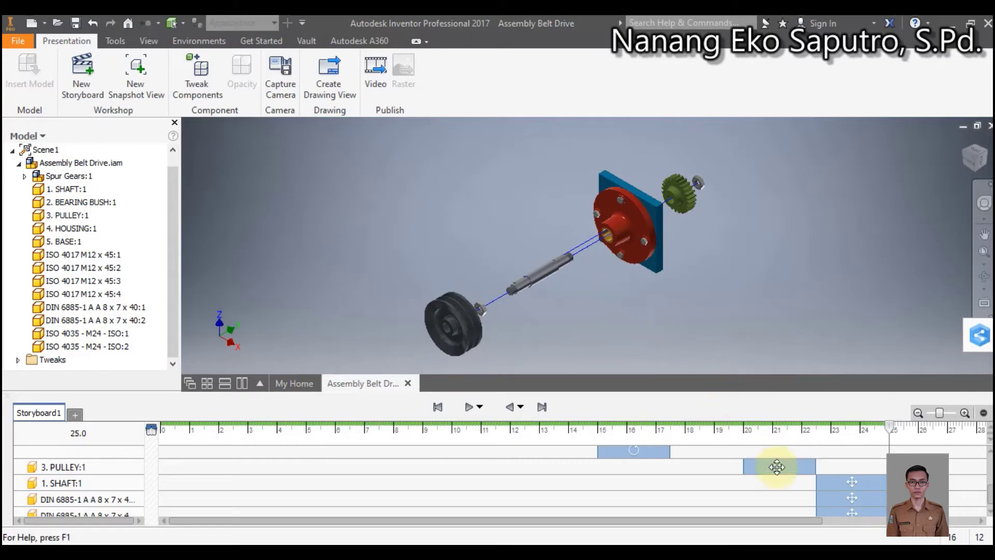
Set the distance of the pulley's move tweak to 500 mm and apply it.
click(778, 465)
right_click(780, 472)
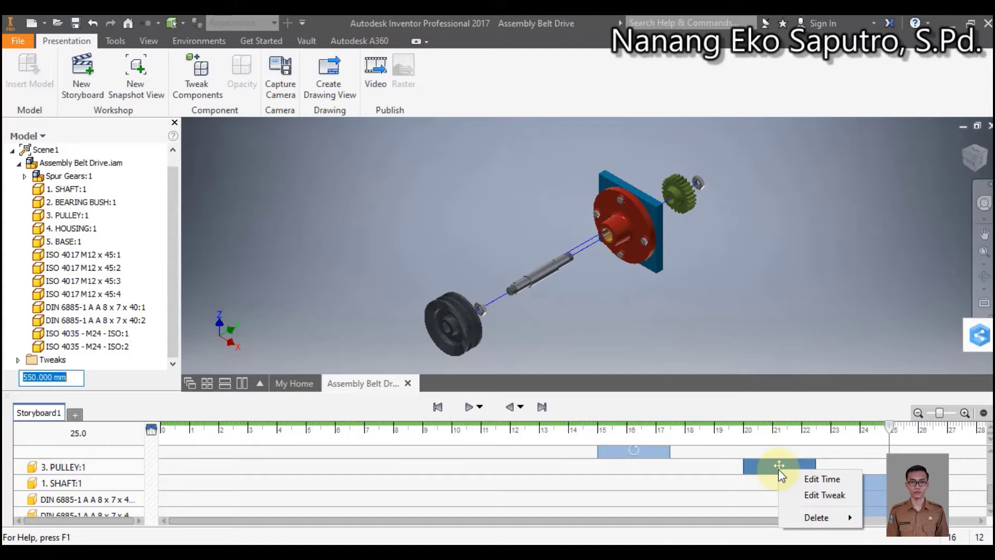
click(800, 494)
click(488, 309)
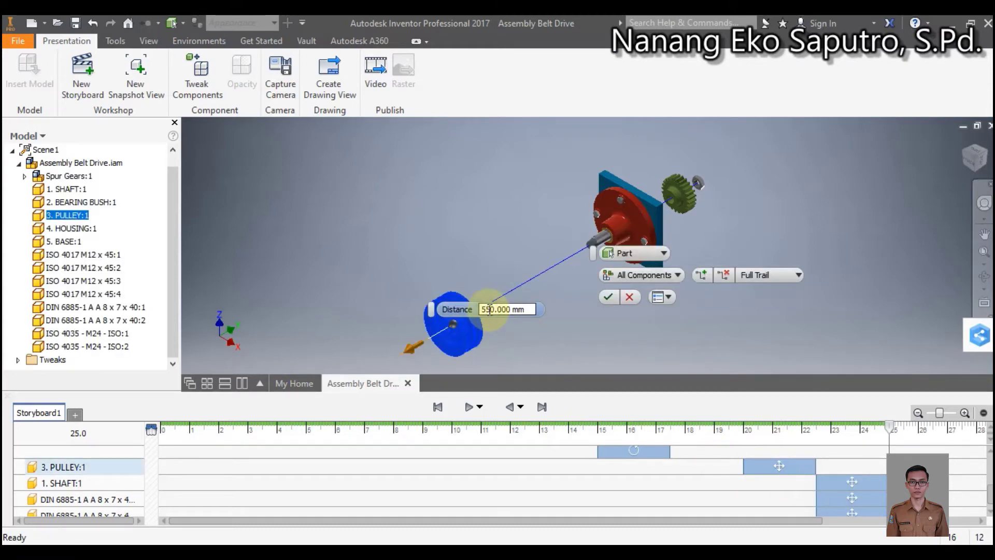
key(BackSpace)
text(0)
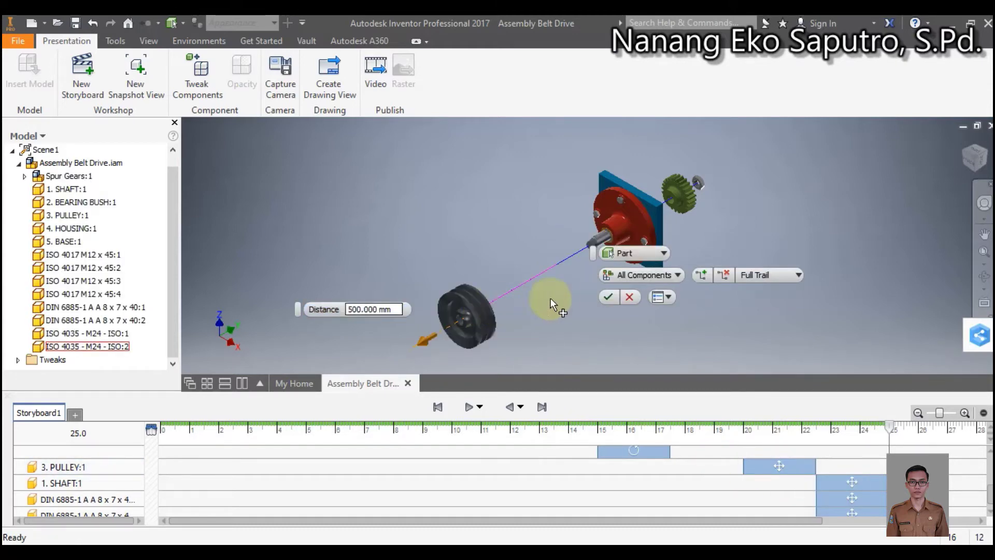
click(605, 297)
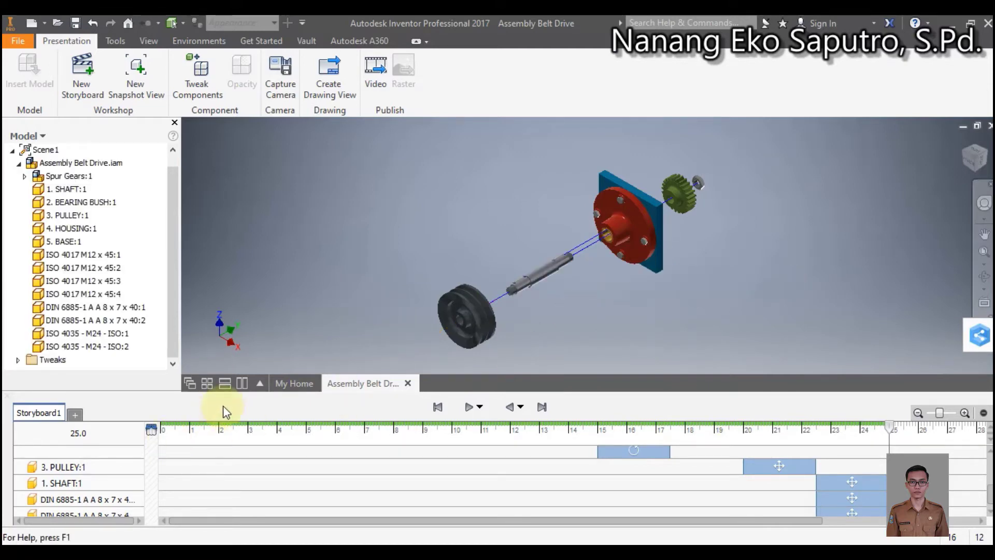
Edit the move tweak of nut ISO 4035 - M24 - ISO:2 starting at 17.5 s, setting its distance to 550 mm.
click(122, 467)
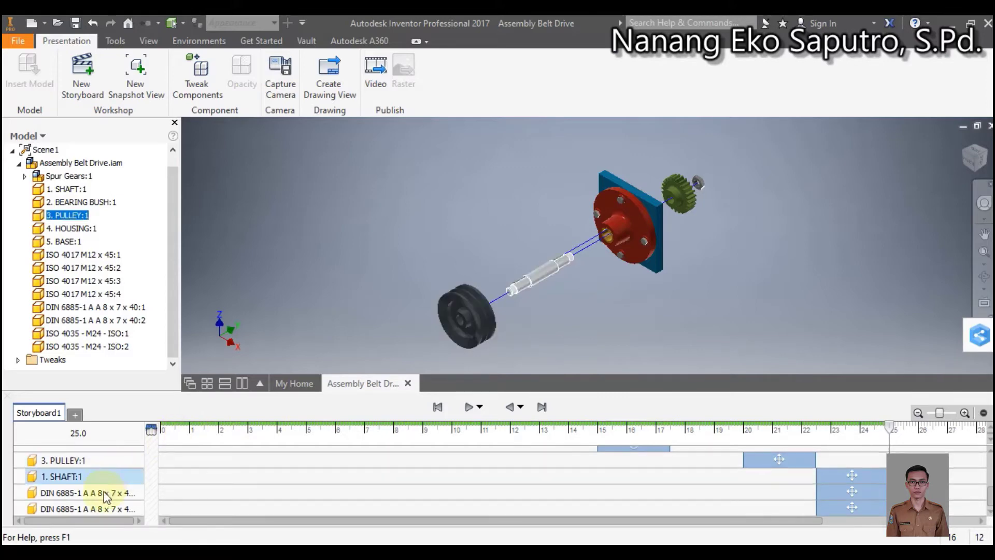
scroll(107, 488, up, 3)
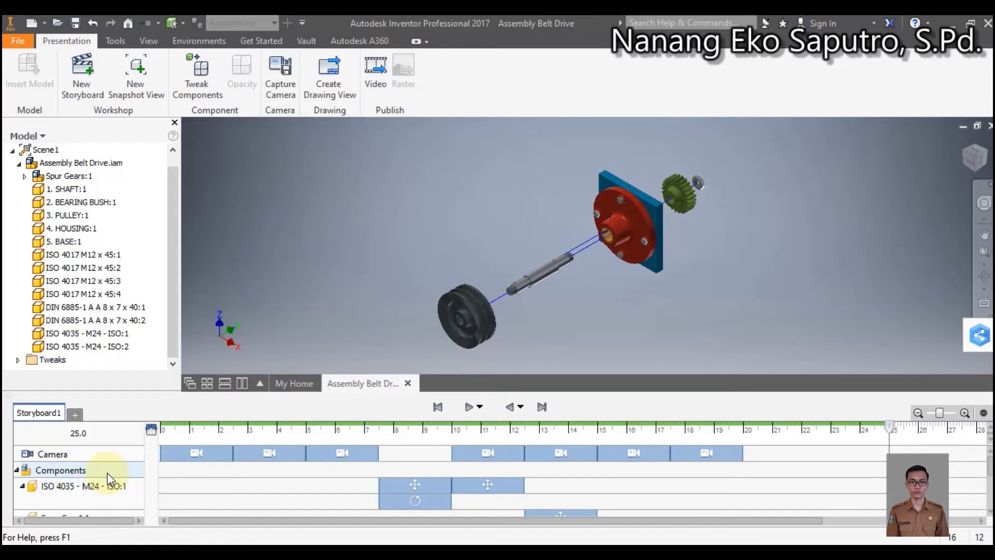
click(108, 484)
scroll(107, 484, down, 1)
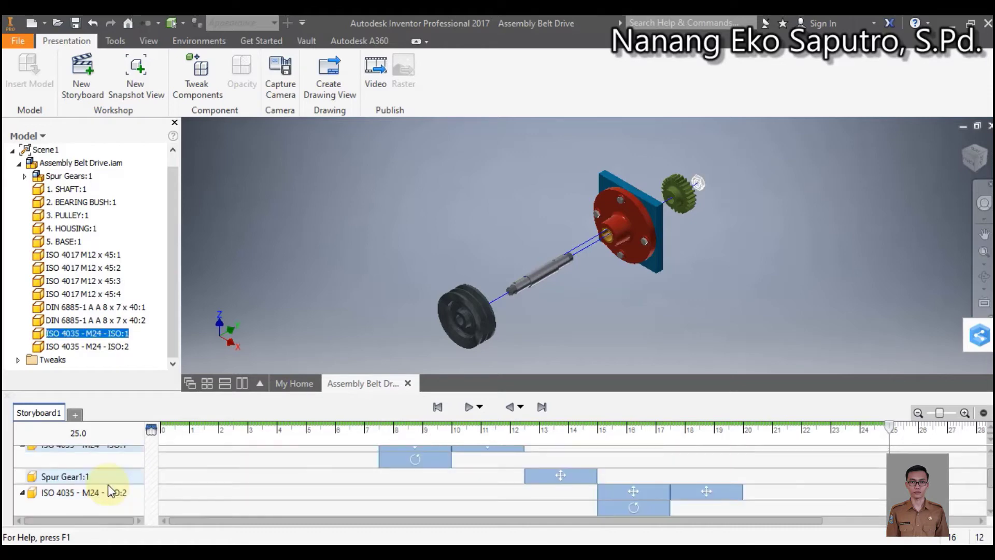
click(108, 491)
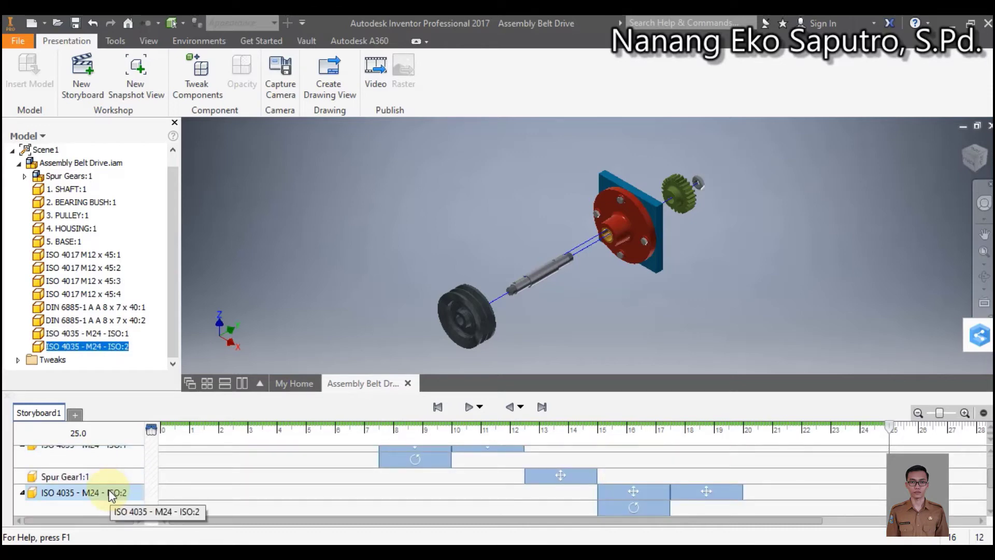
click(225, 496)
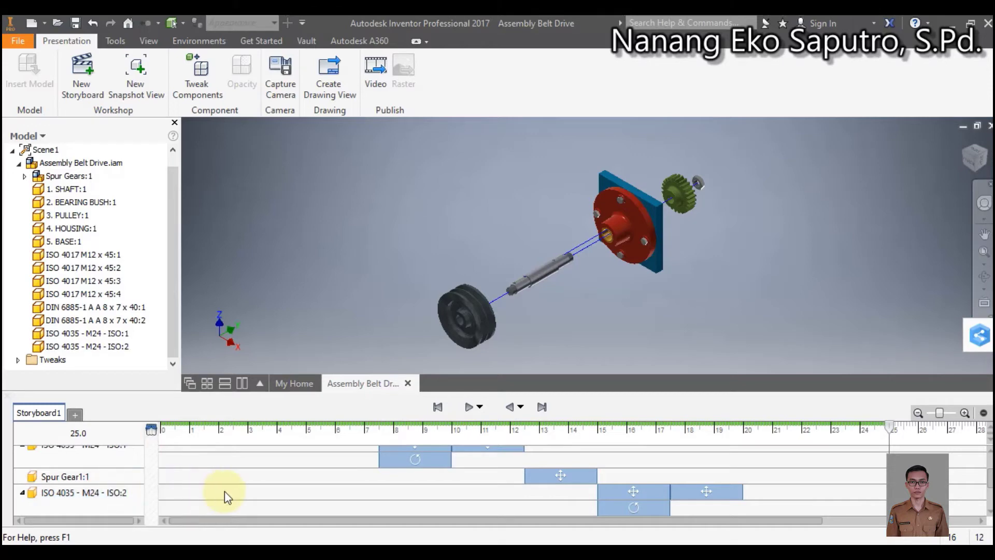
right_click(697, 495)
click(723, 519)
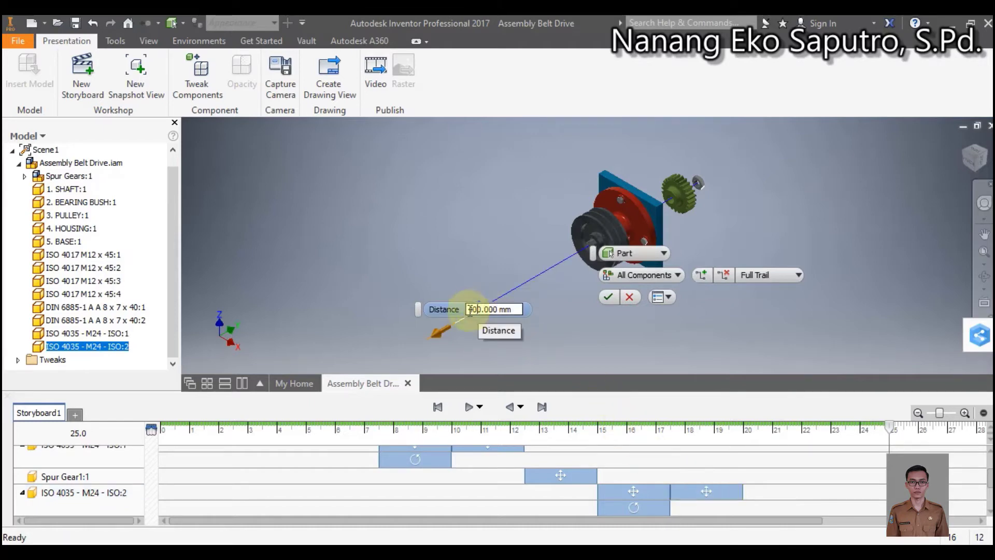
drag(478, 309, 464, 313)
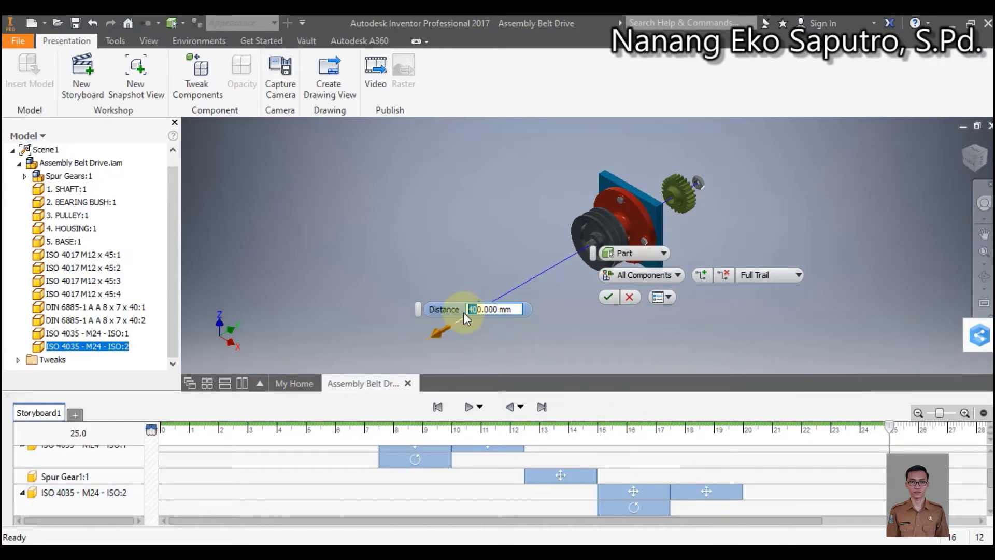
text(55)
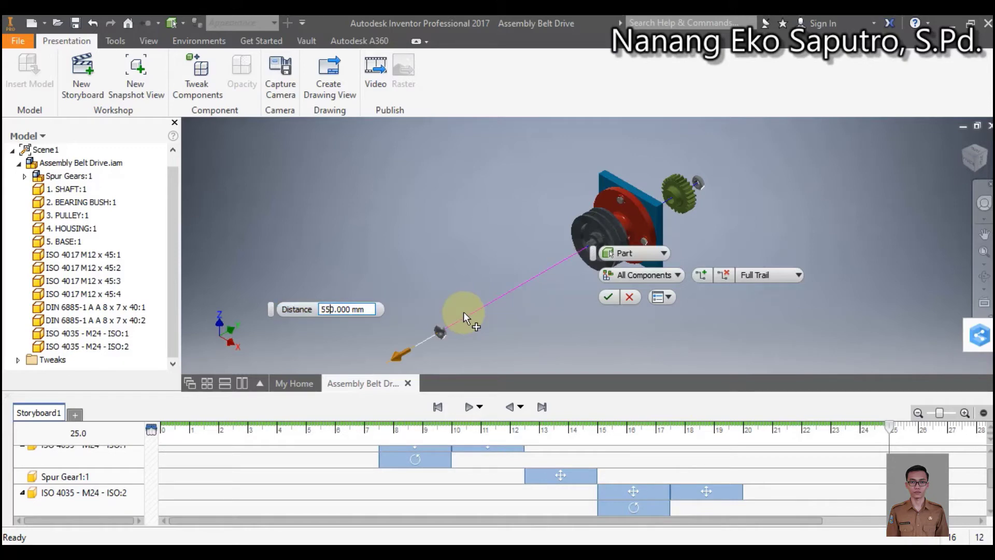
click(609, 296)
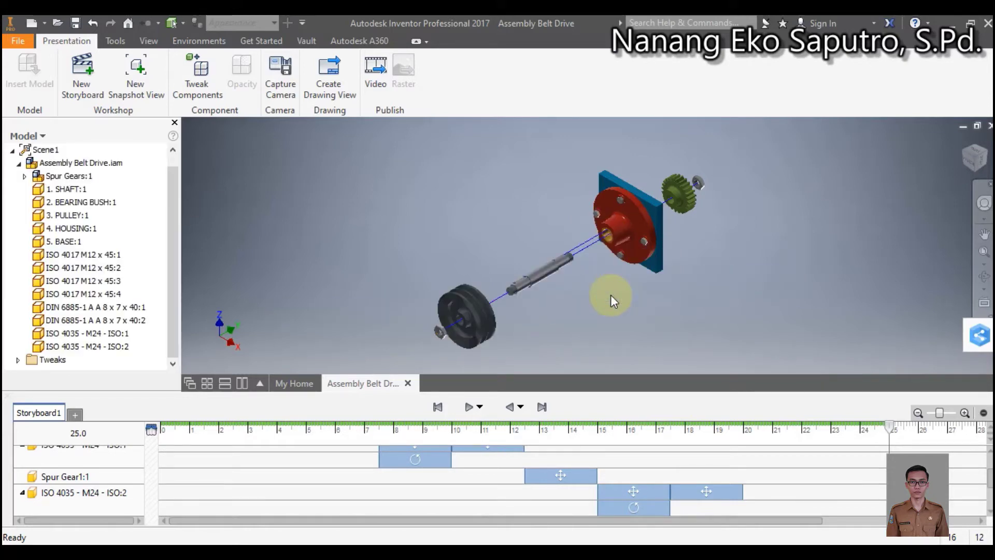
Set the distance of the pulley-side M24 nut's second move tweak to 600 mm and apply it.
right_click(715, 492)
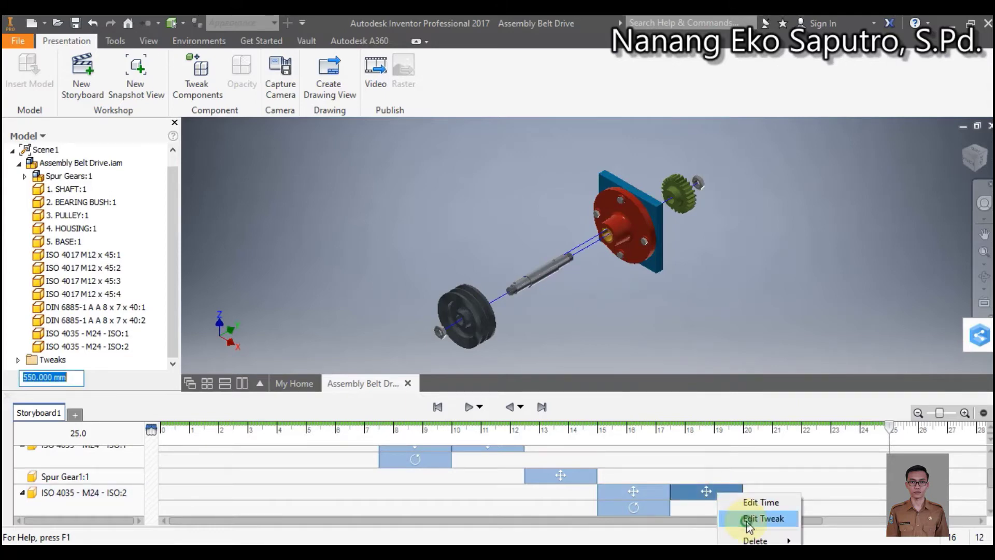
click(746, 518)
click(478, 305)
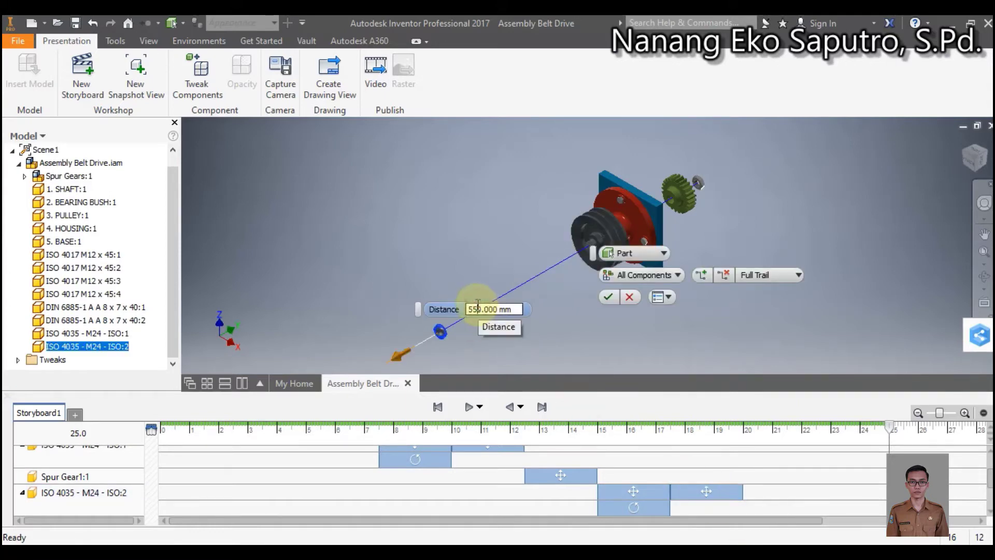
key(BackSpace)
key(BackSpace)
text(600)
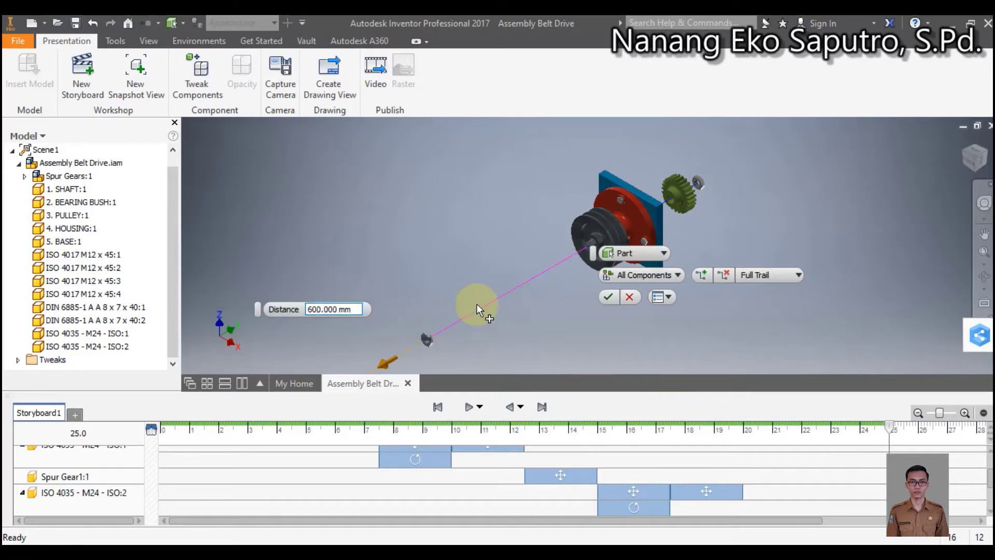
click(609, 296)
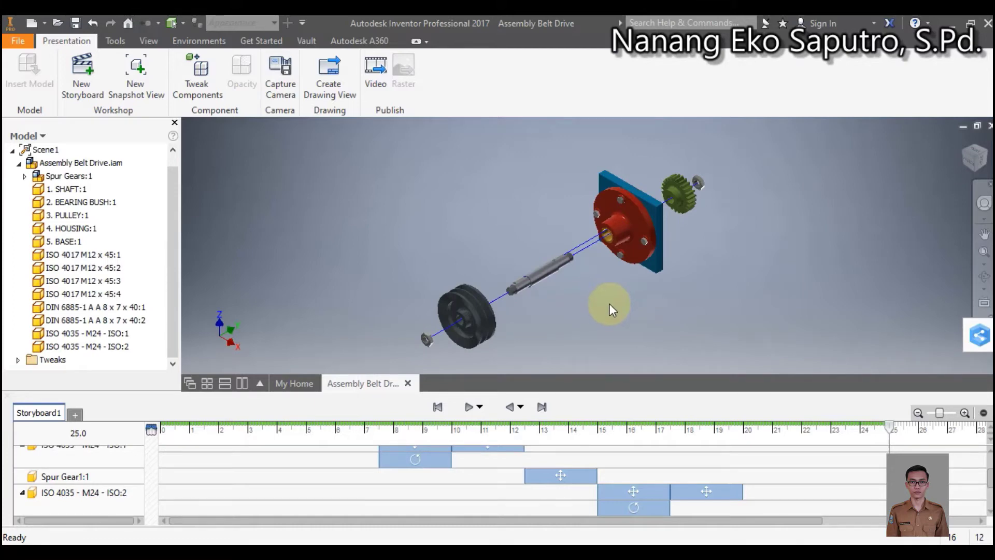
Review the pulley, shaft and key tracks in the storyboard and examine the two keys on the shaft up close.
scroll(98, 479, down, 1)
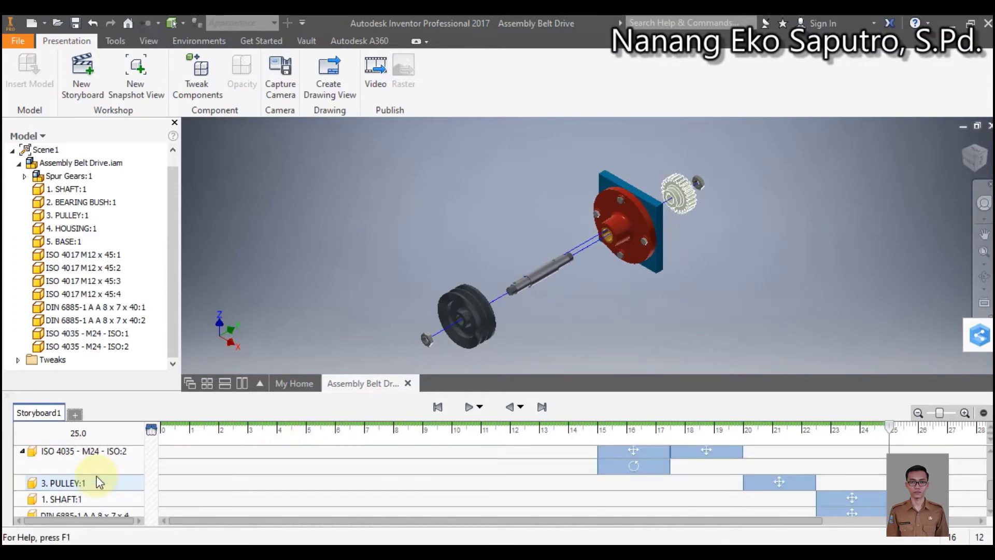
scroll(97, 475, down, 1)
click(98, 476)
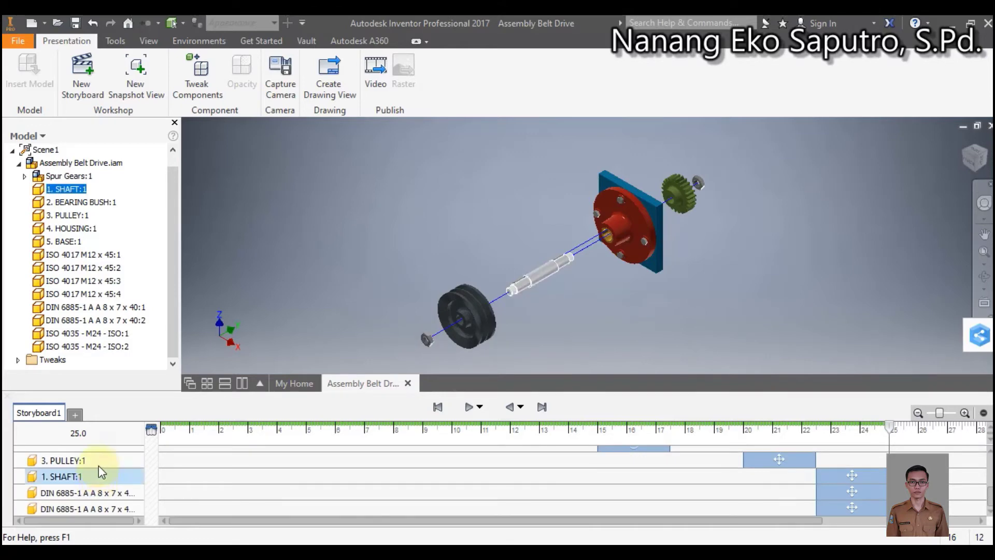
click(98, 464)
click(103, 474)
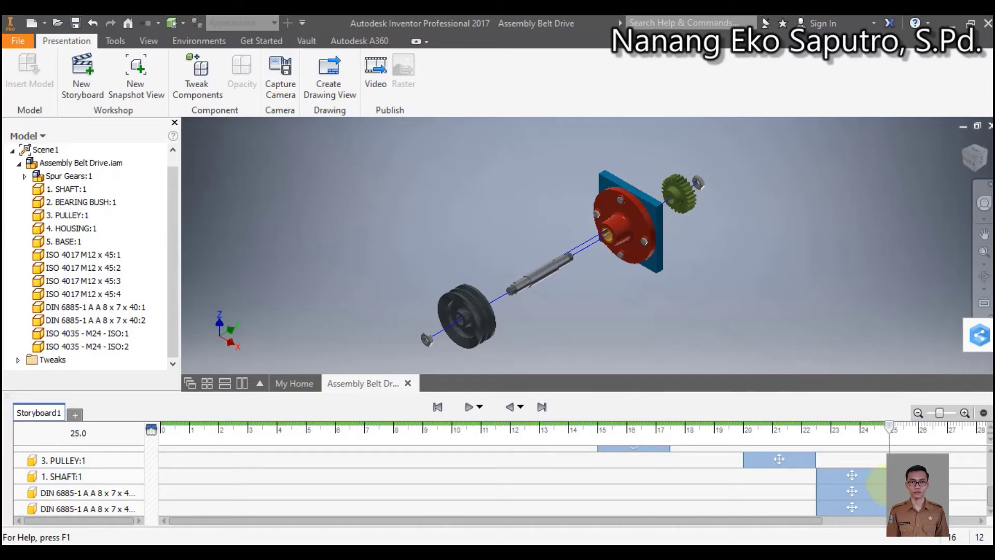
scroll(515, 276, up, 2)
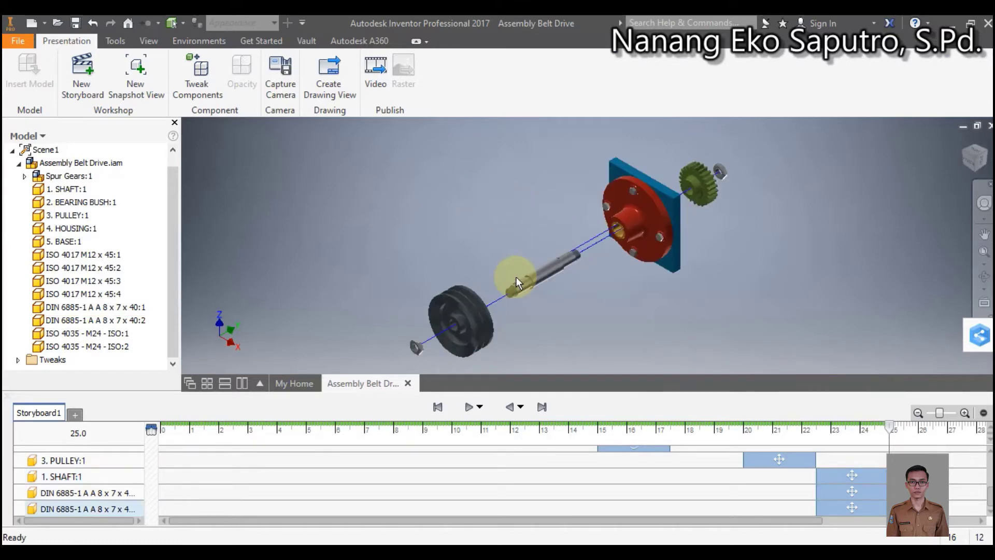
scroll(515, 275, up, 5)
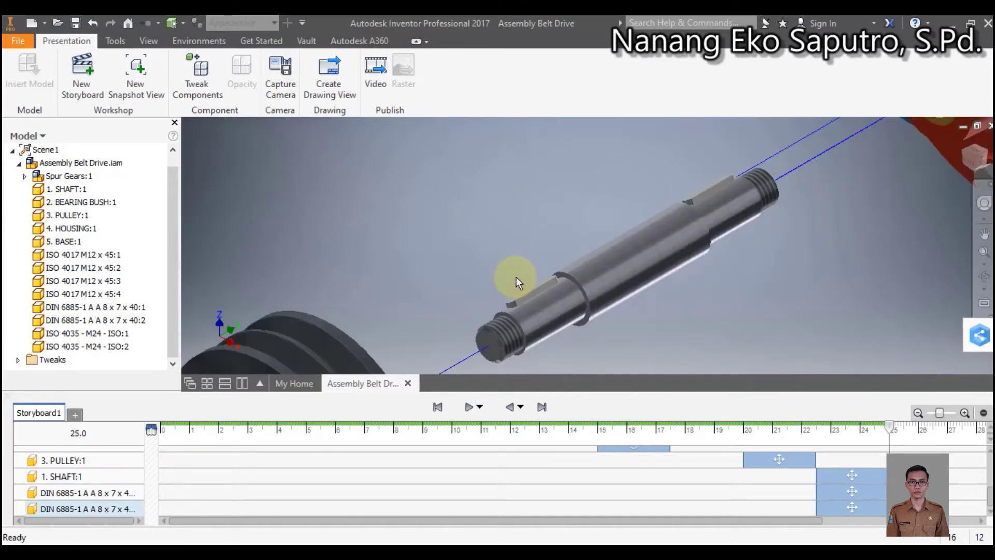
Examine the shaft and its two keys from several angles, zooming between the whole exploded assembly and a close-up.
scroll(515, 275, down, 2)
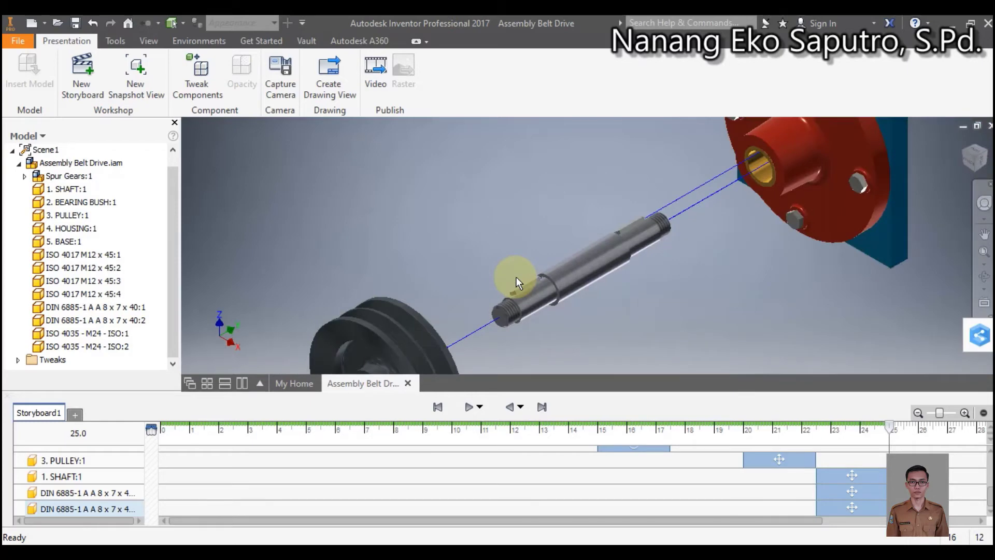
scroll(515, 275, down, 3)
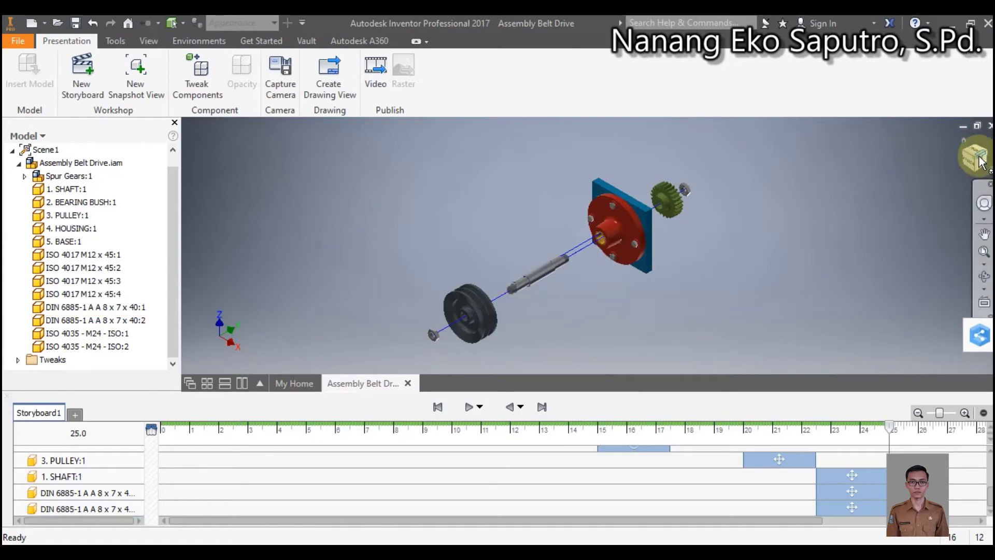
click(964, 141)
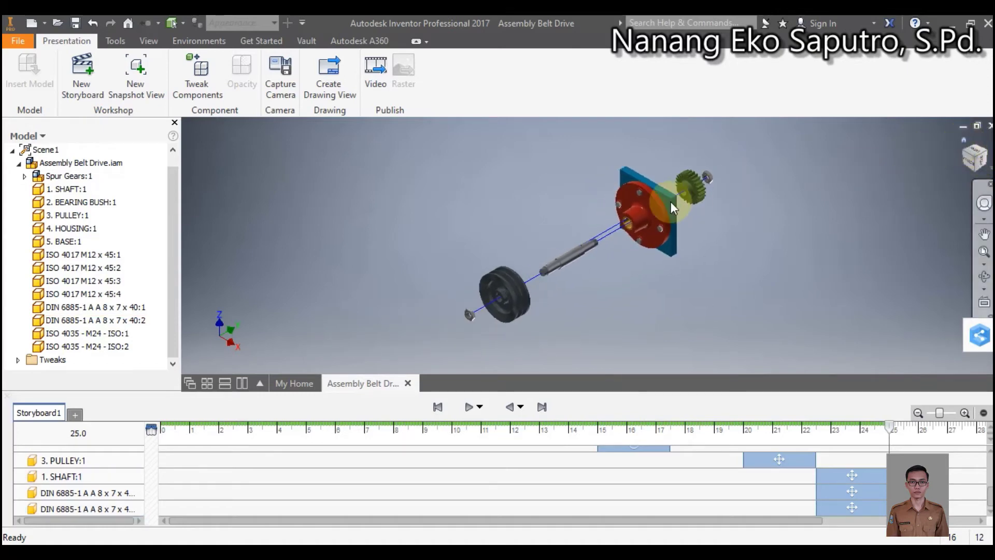
scroll(569, 254, up, 5)
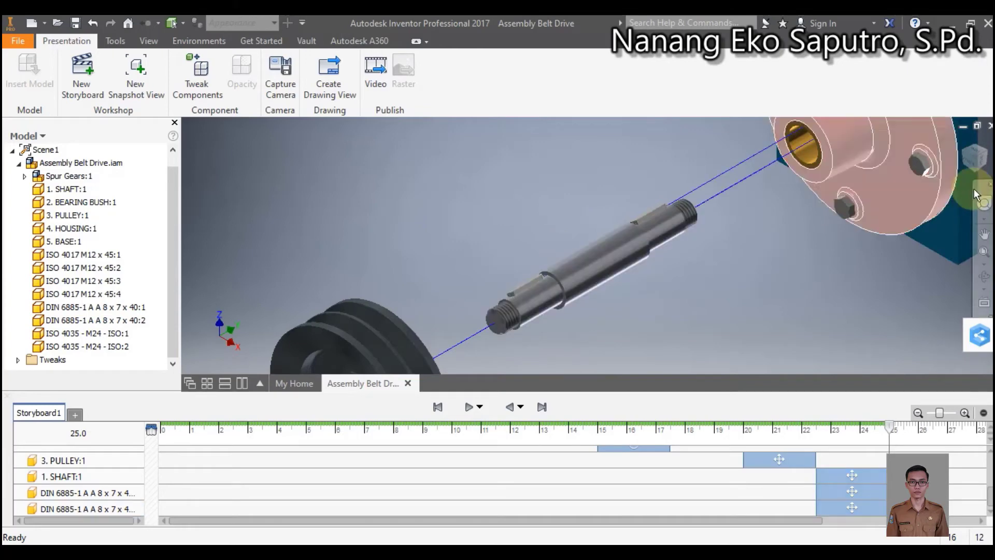
click(984, 278)
drag(617, 244, 735, 296)
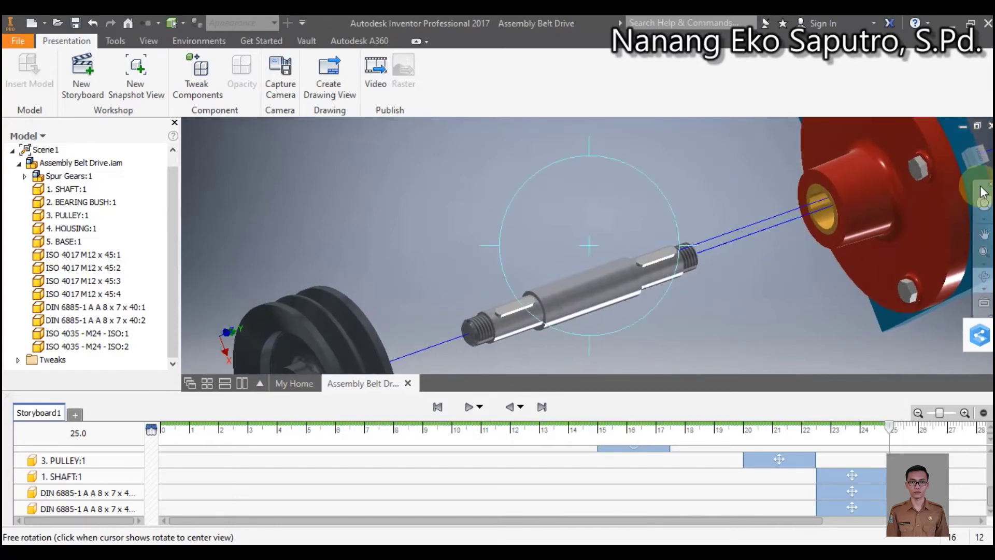
click(980, 158)
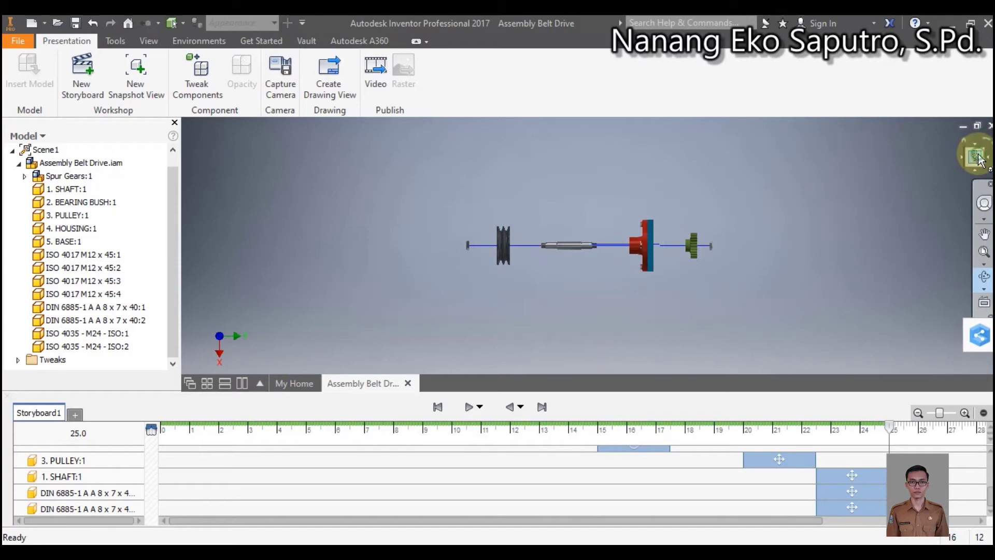
scroll(557, 243, down, 8)
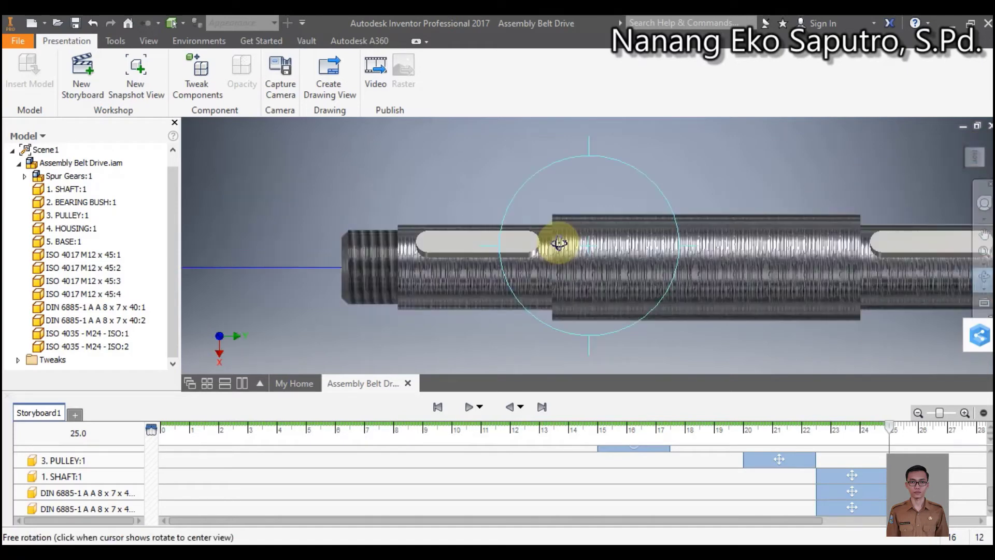
scroll(558, 243, up, 5)
scroll(558, 242, up, 3)
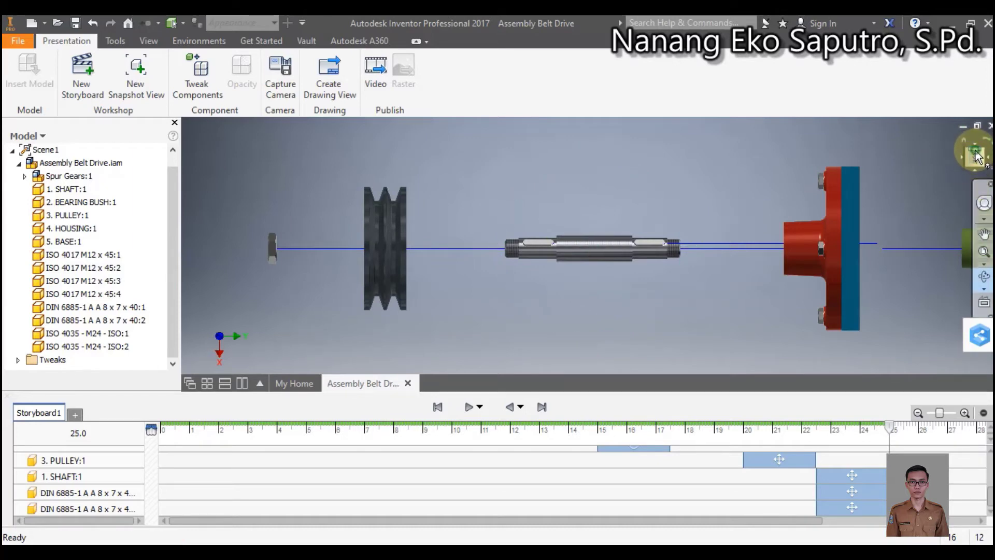
Orient the view to a horizontal, slightly tilted side view of the shaft and frame it close up between pulley and housing.
click(975, 155)
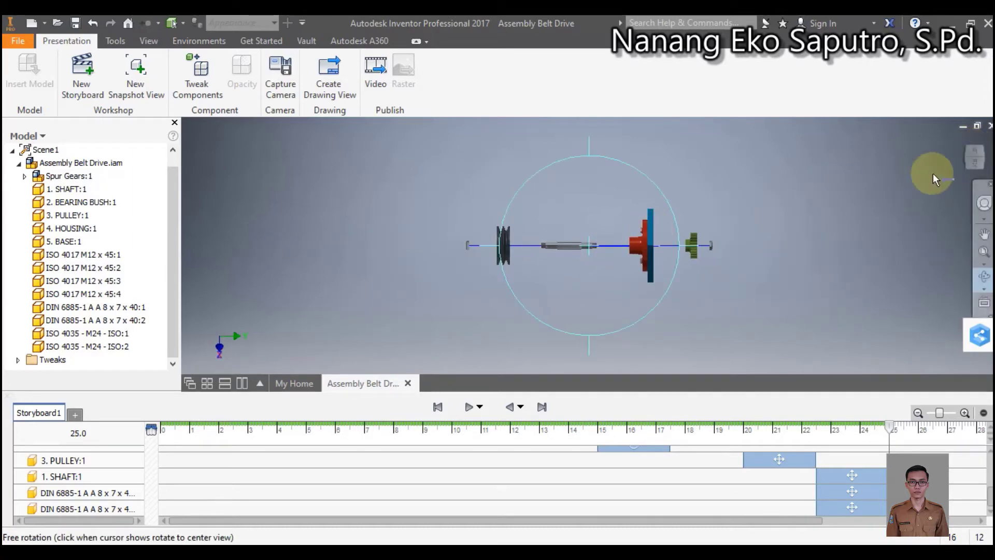
click(975, 158)
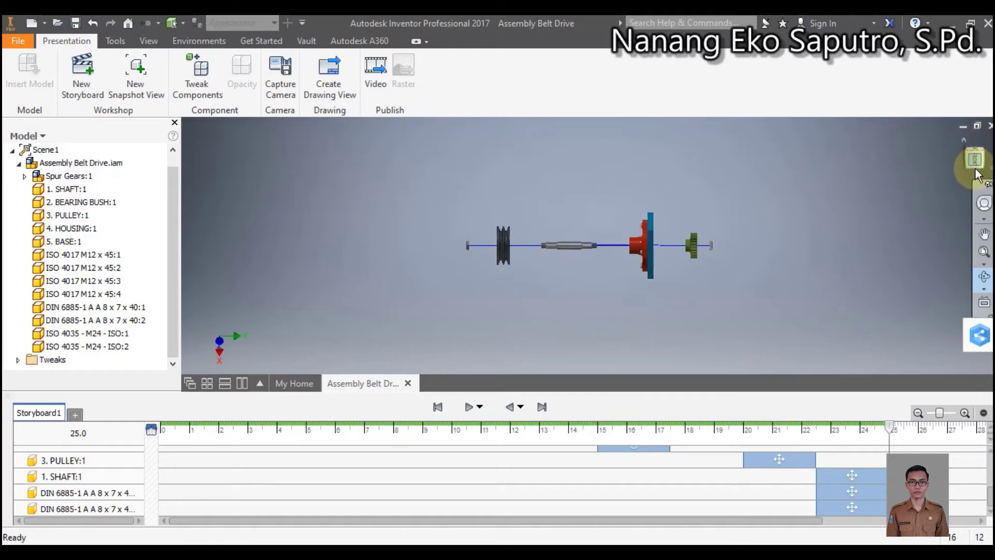
click(973, 157)
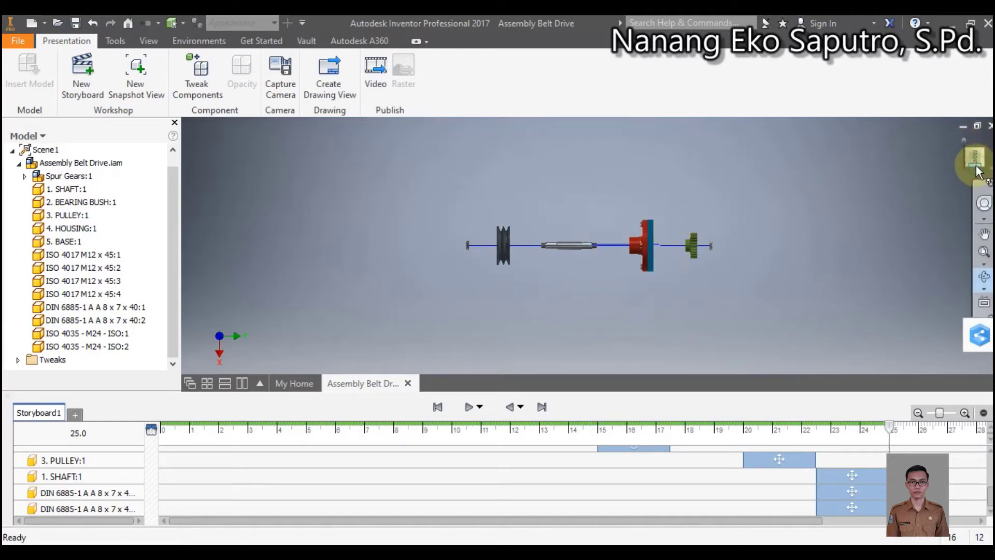
scroll(557, 246, up, 6)
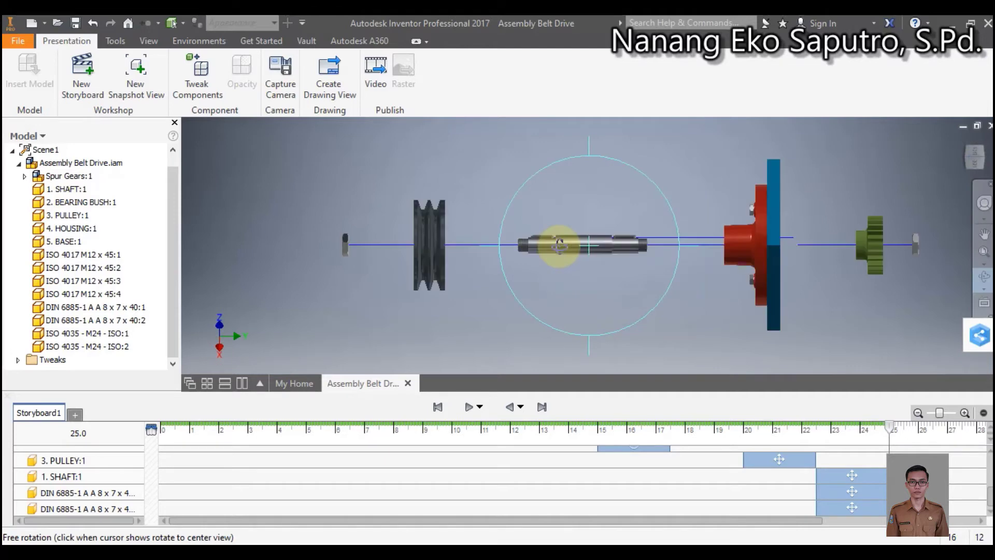
scroll(559, 246, up, 5)
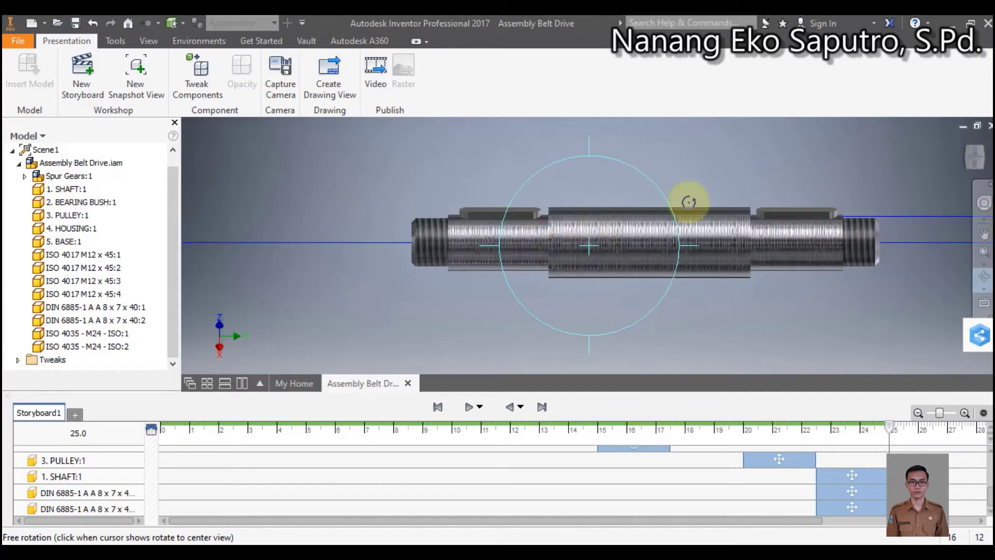
drag(878, 198, 831, 217)
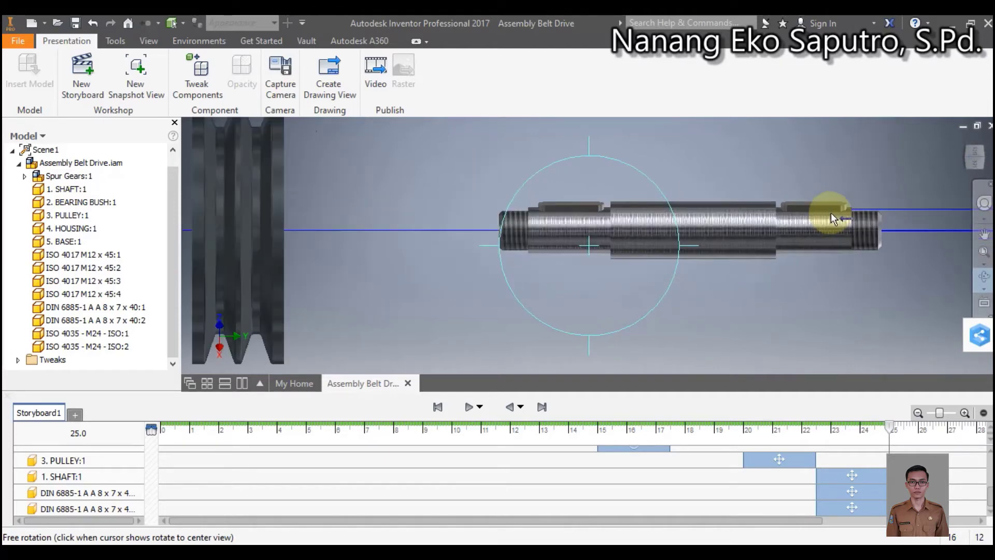
click(983, 234)
drag(714, 241, 632, 273)
scroll(631, 273, down, 2)
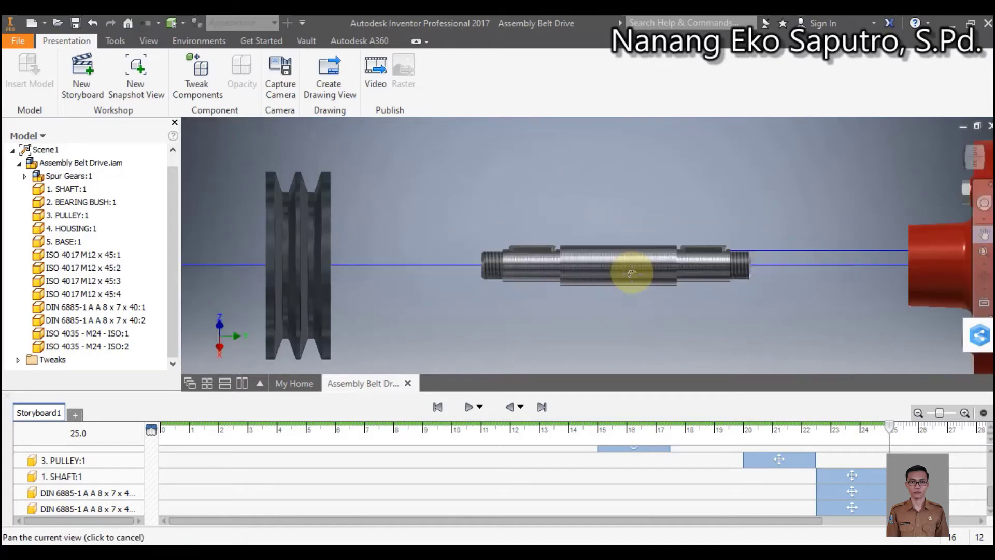
scroll(631, 273, up, 2)
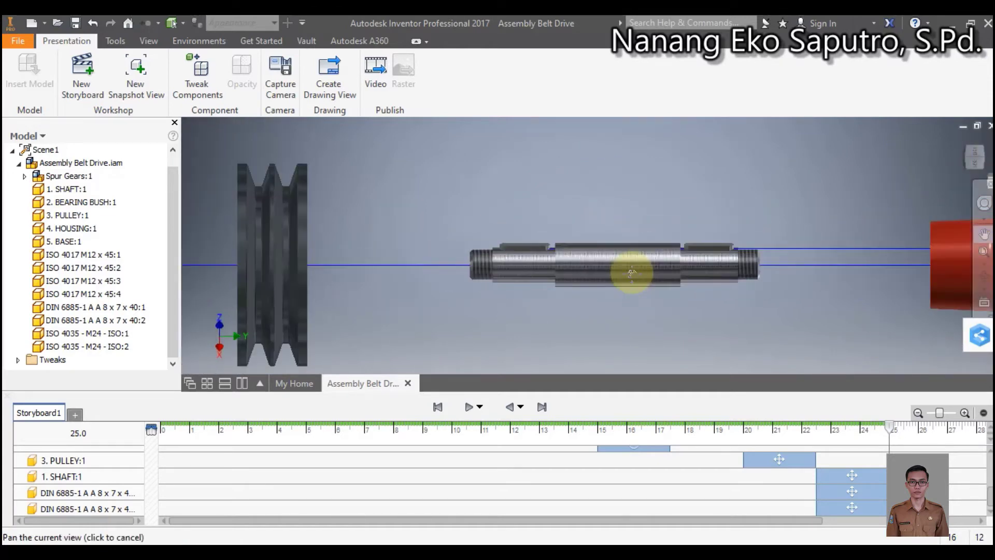
drag(631, 273, 592, 306)
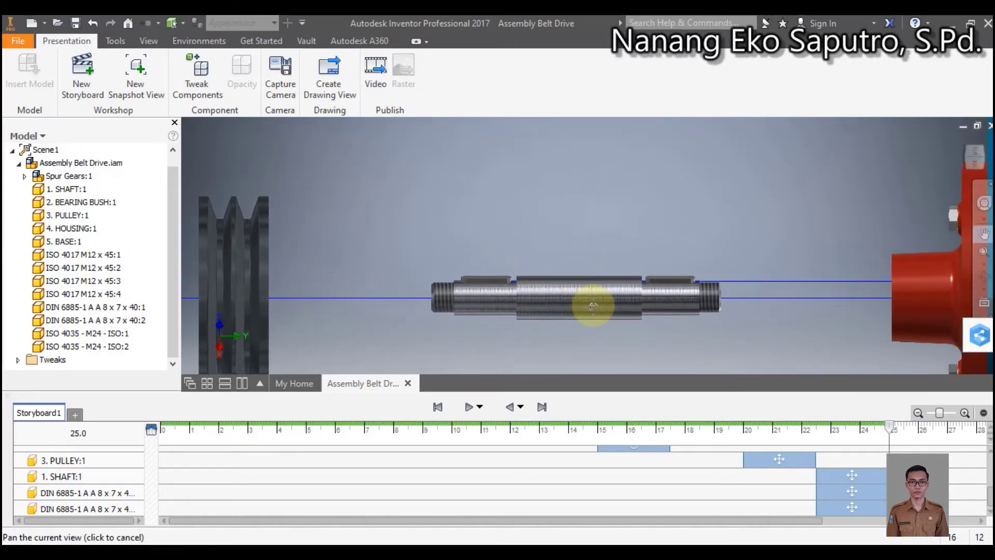
scroll(593, 306, down, 2)
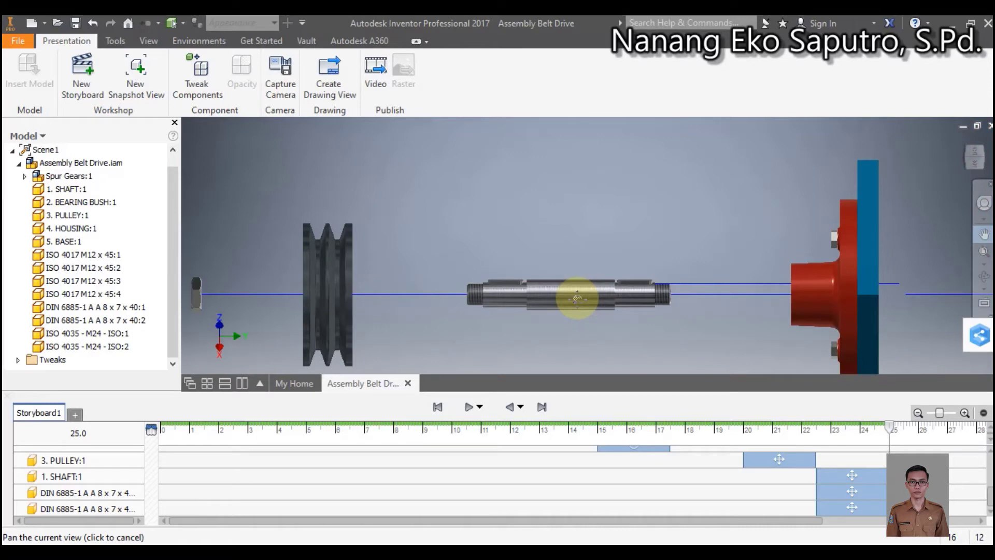
scroll(577, 298, up, 2)
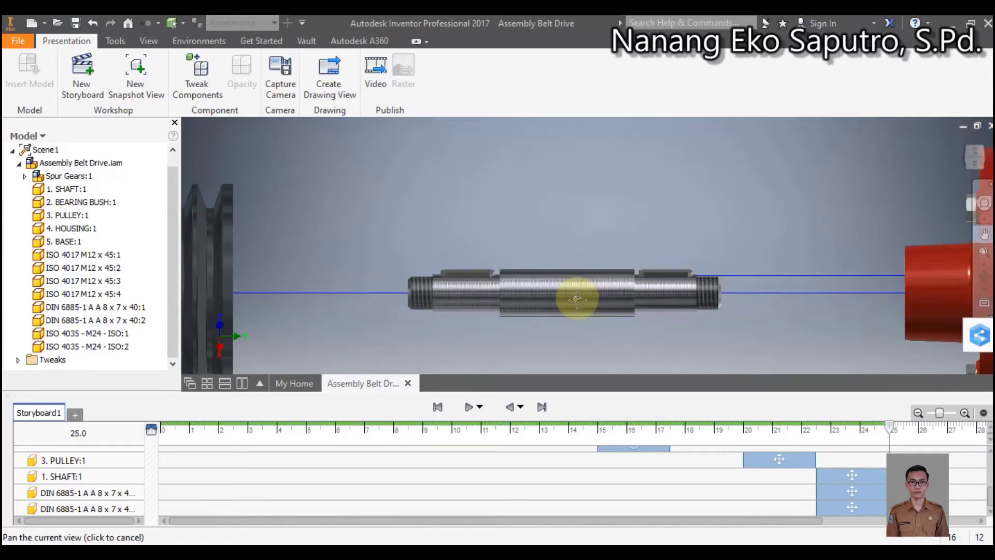
key(Escape)
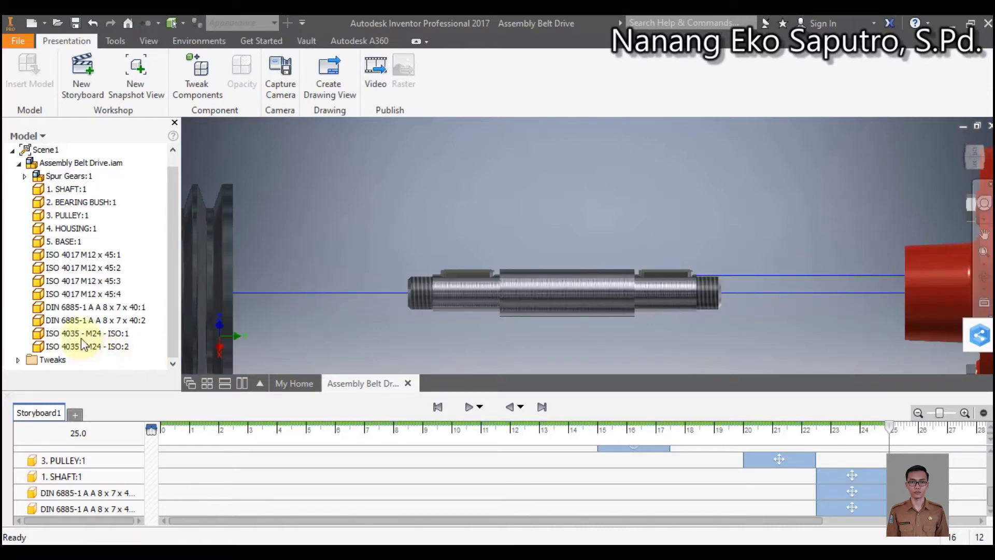
Add a move tweak lifting key DIN 6885-1 A A 8 x 7 x 40:1 out of the shaft by 100 mm along Z.
click(79, 307)
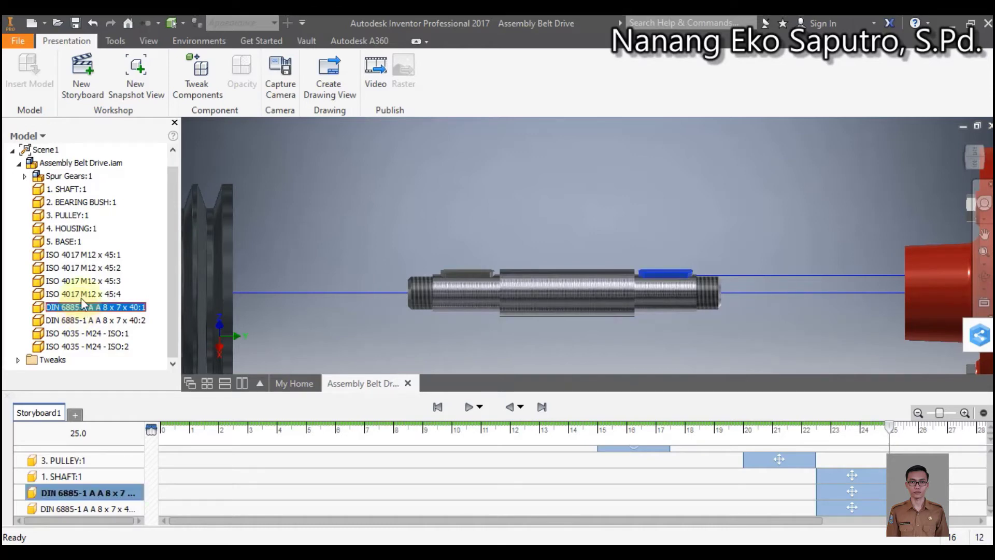
click(191, 92)
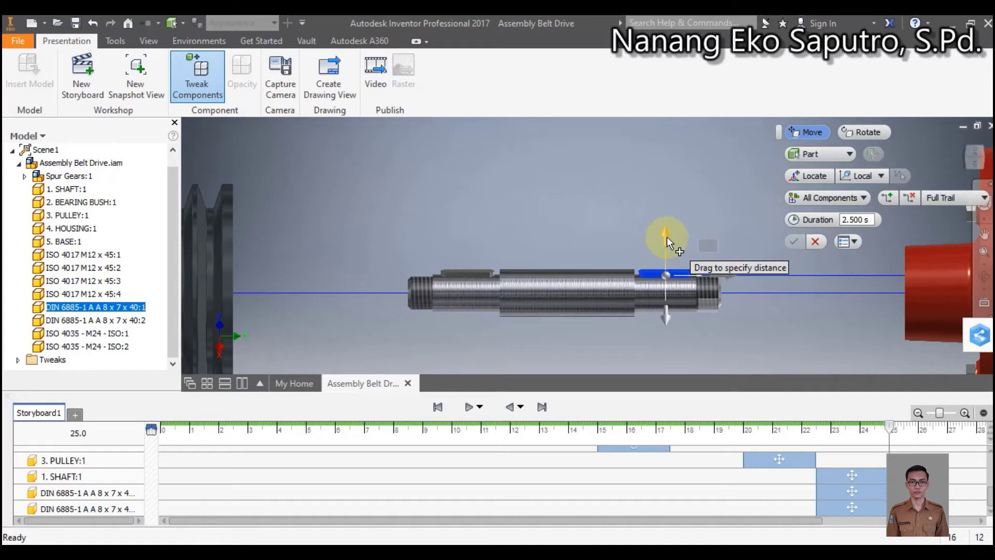
drag(666, 237, 669, 193)
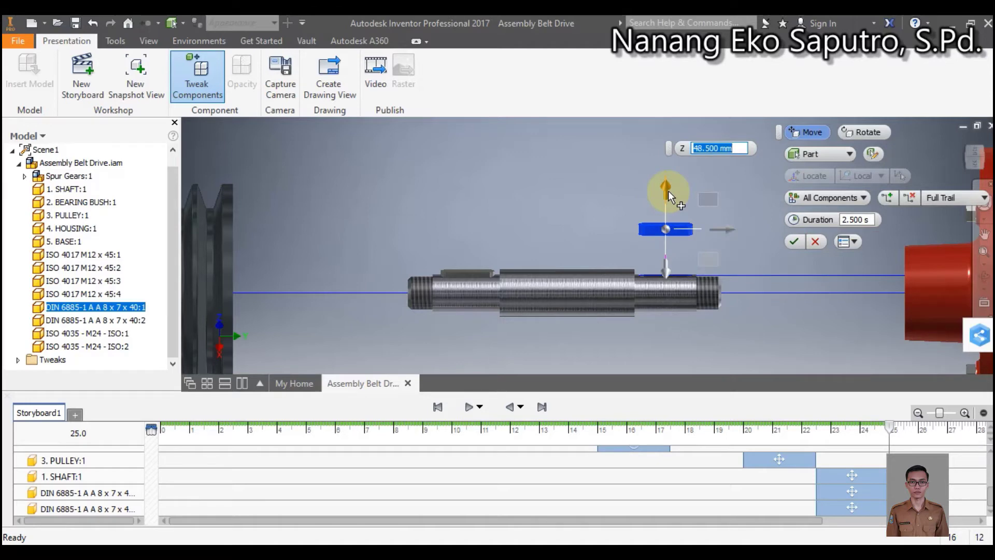
text(75)
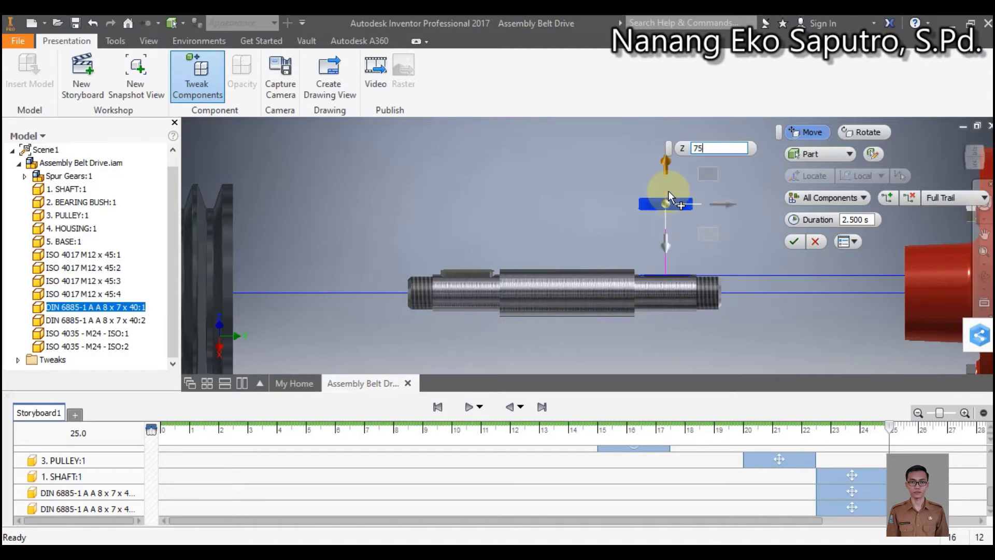
key(BackSpace)
key(BackSpace)
text(100)
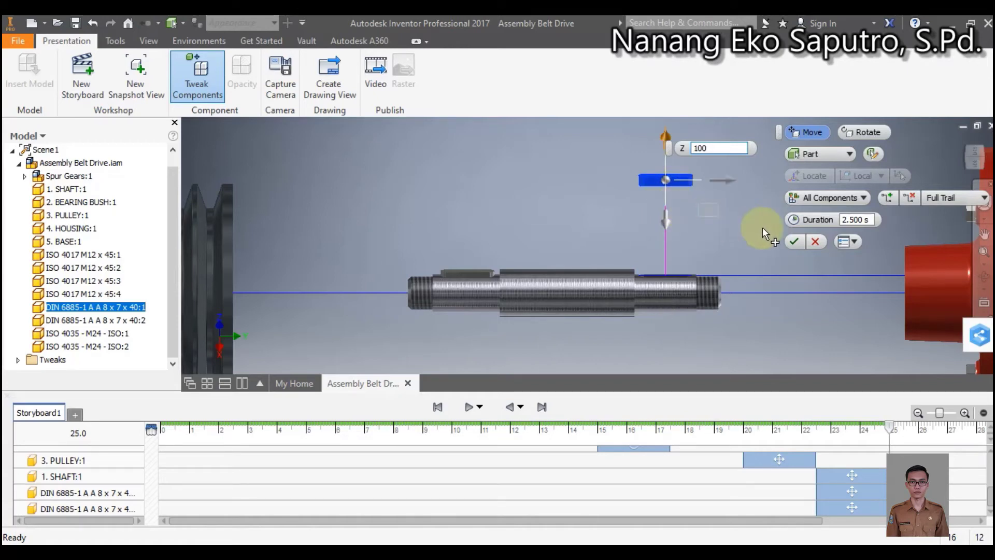
click(793, 241)
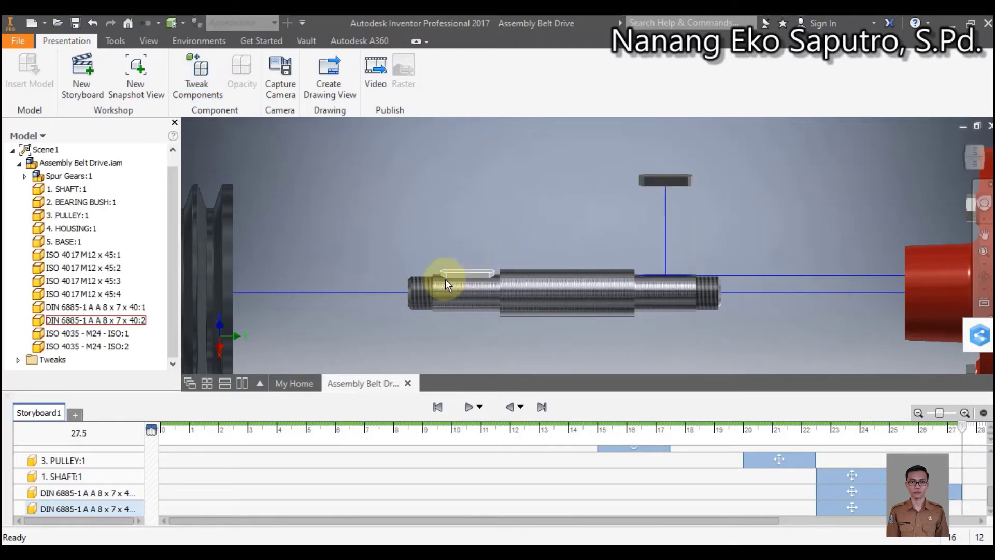
Add a move tweak lifting key DIN 6885-1 A A 8 x 7 x 40:2 by 100 mm along Z and apply it.
click(125, 320)
click(197, 83)
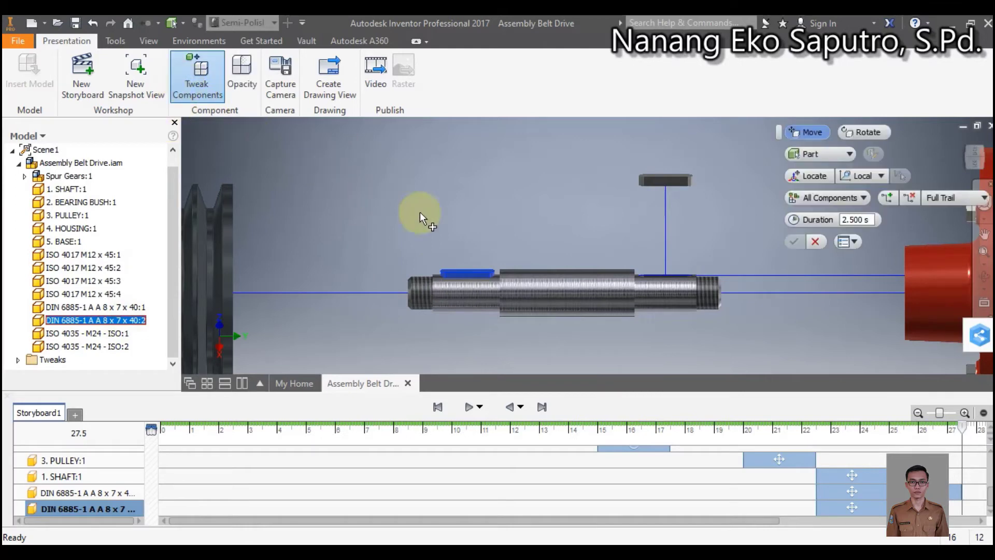
drag(468, 234, 468, 216)
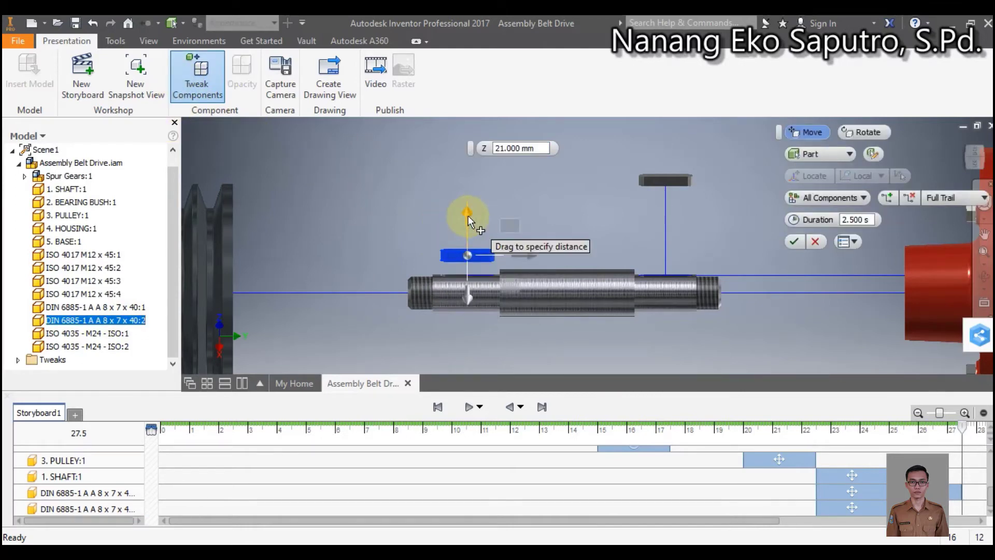
click(531, 149)
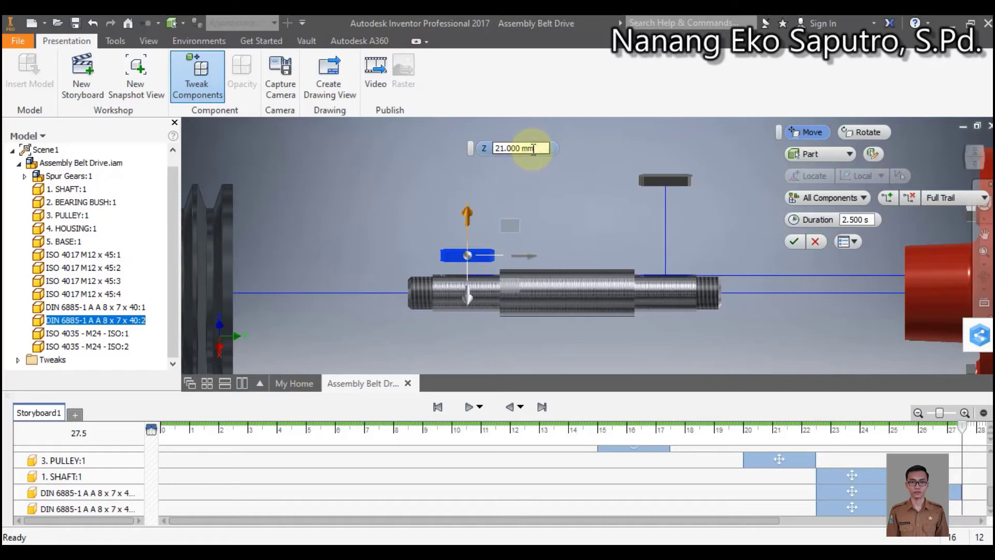
key(BackSpace)
key(BackSpace)
key(BackSpace)
key(BackSpace)
key(BackSpace)
key(BackSpace)
key(BackSpace)
key(BackSpace)
key(BackSpace)
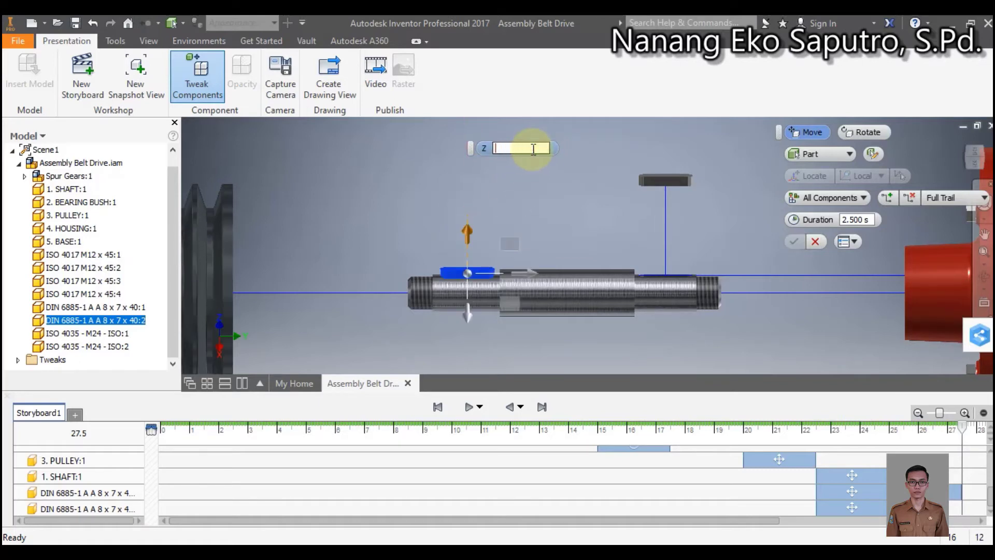
text(100)
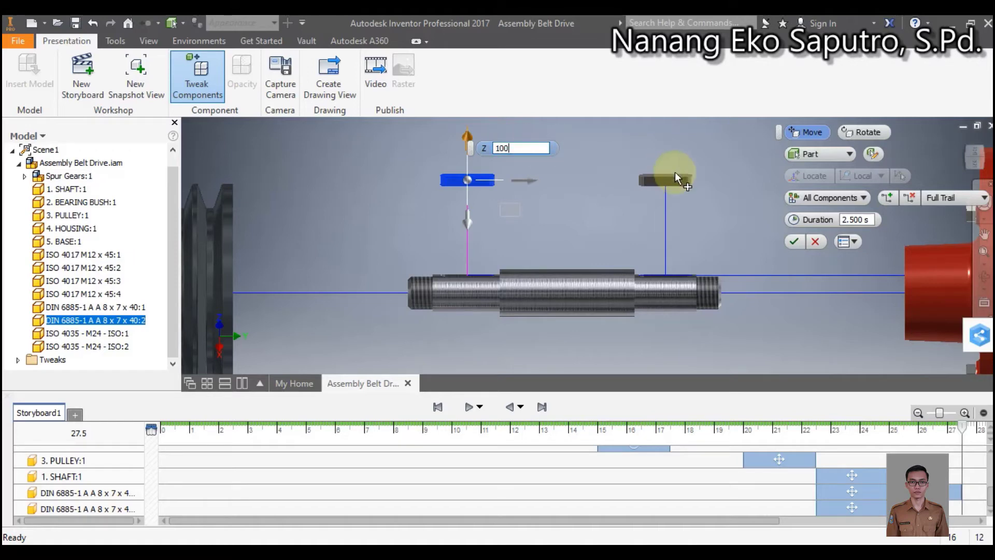
click(793, 240)
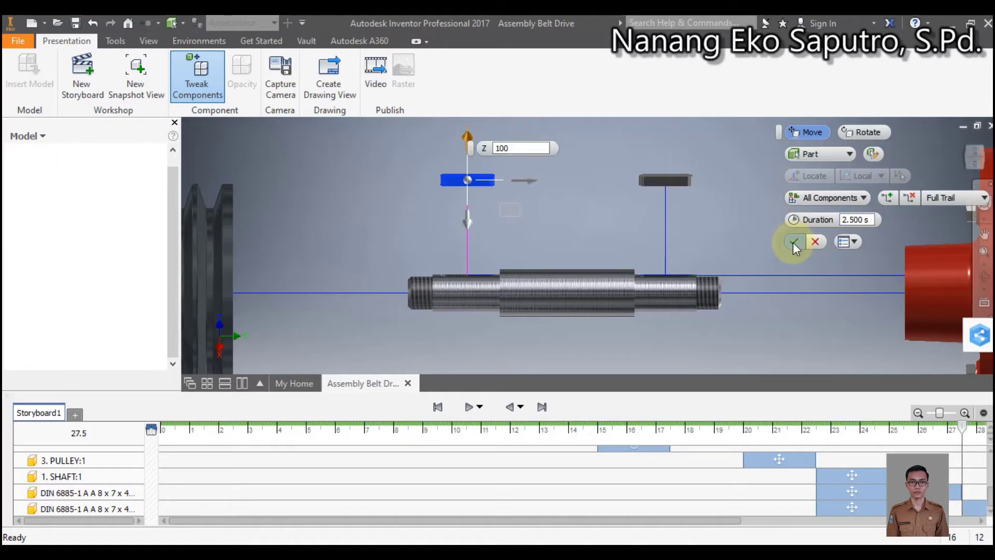
click(792, 242)
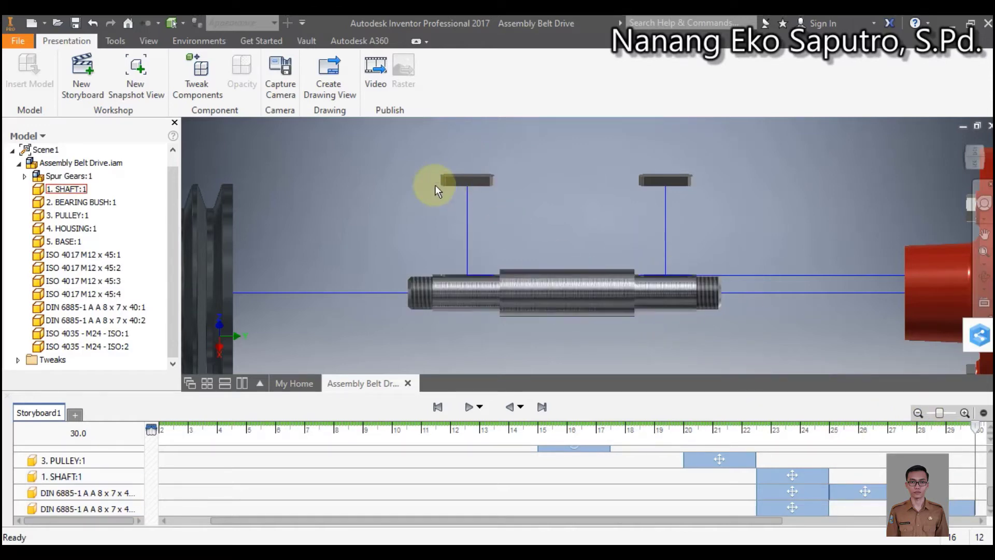
Capture the close-up of the shaft and raised keys as a camera position at 30 s in Storyboard1.
click(278, 91)
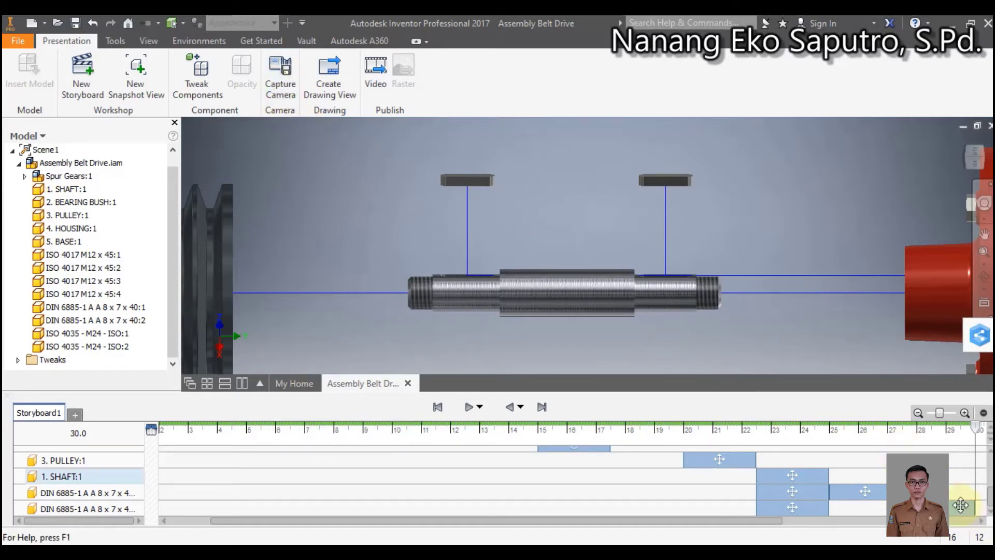
scroll(968, 493, up, 5)
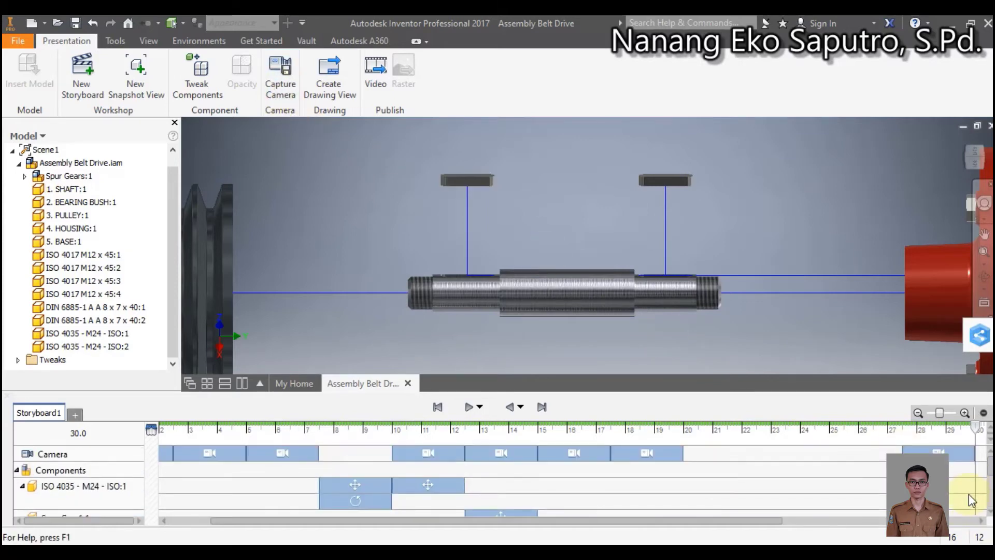
Review the storyboard's pulley, shaft and key actions, and play back the animation from 18.5 s.
scroll(968, 494, down, 5)
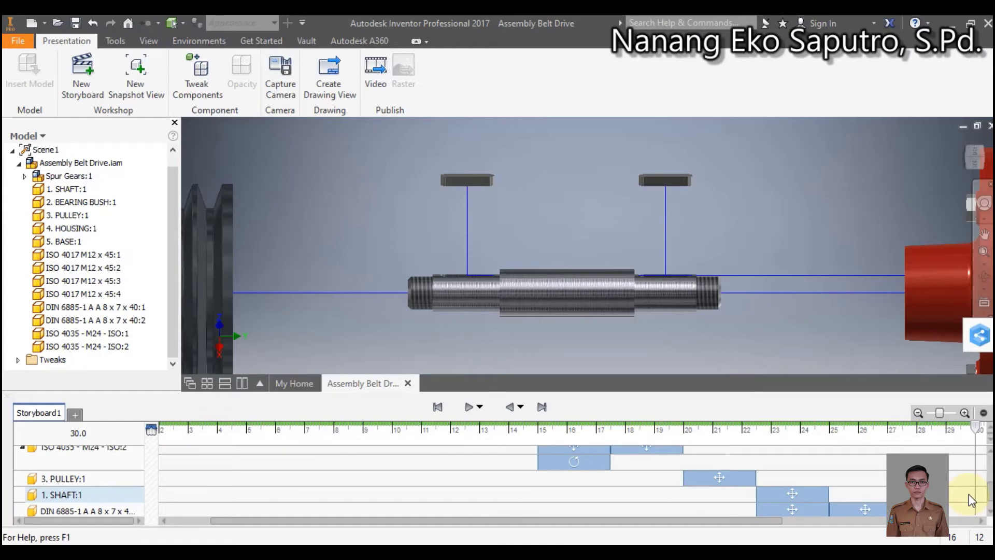
scroll(968, 493, up, 5)
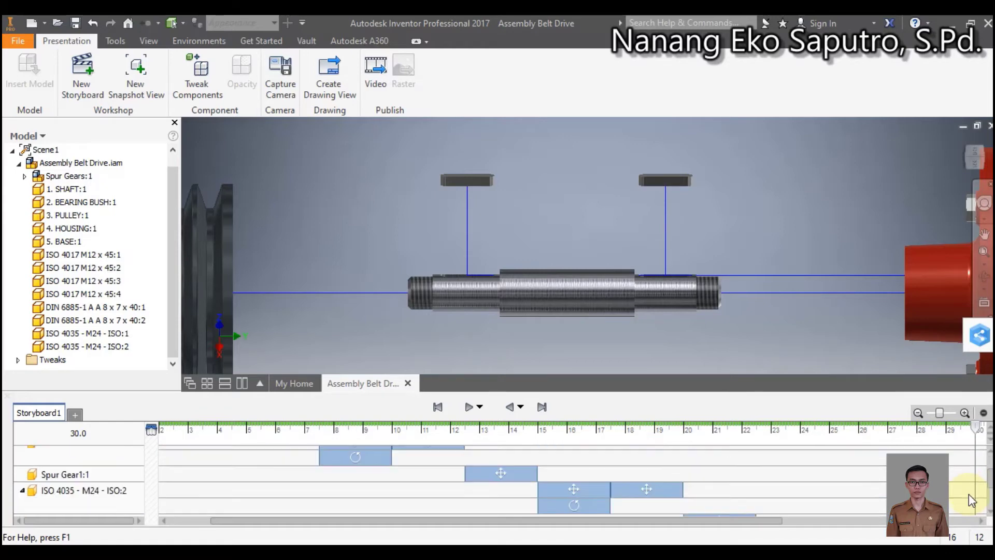
scroll(957, 486, down, 5)
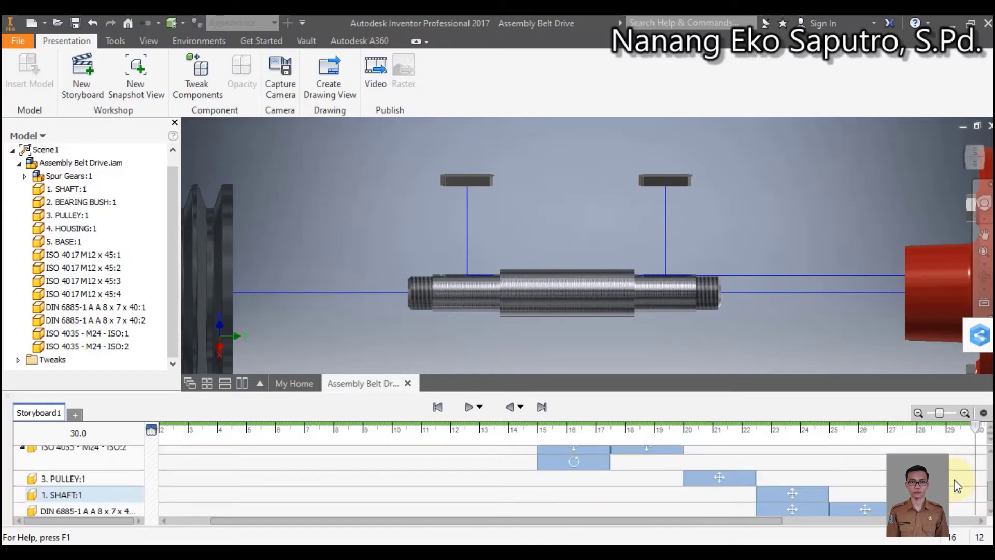
click(833, 425)
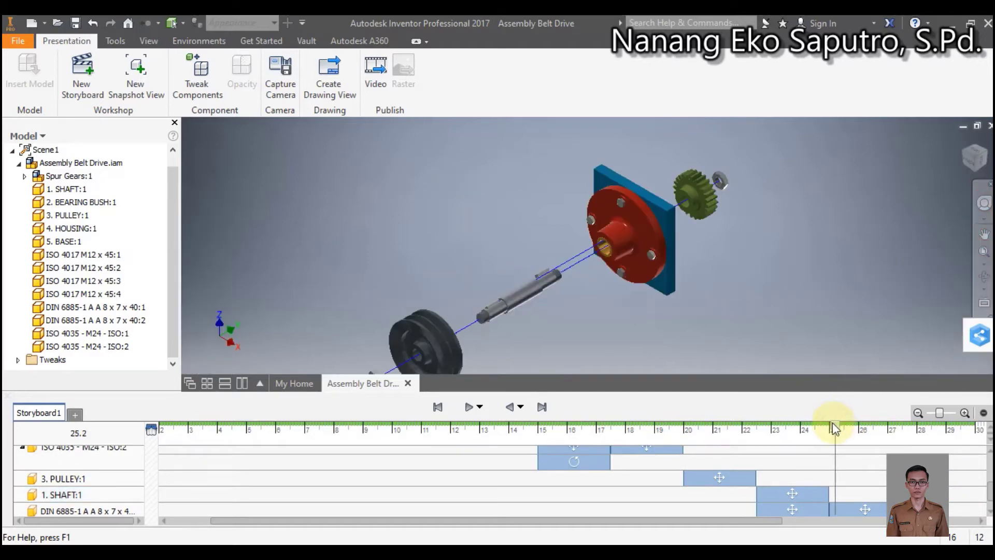
click(815, 426)
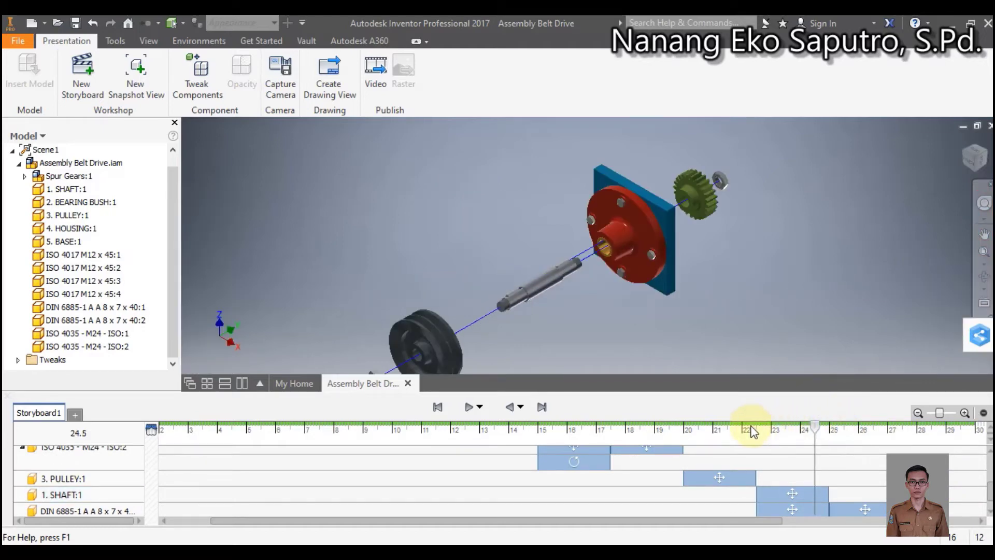
click(722, 424)
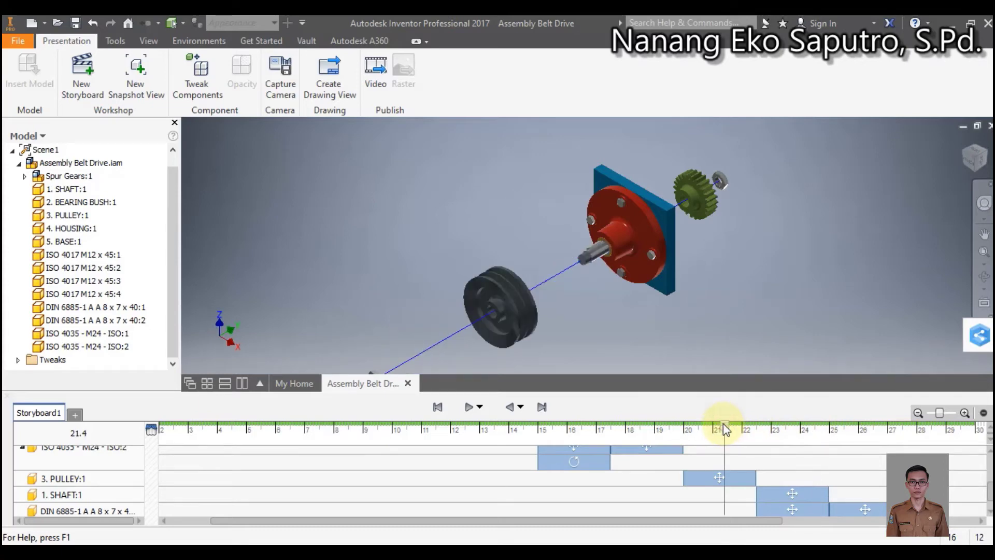
click(639, 426)
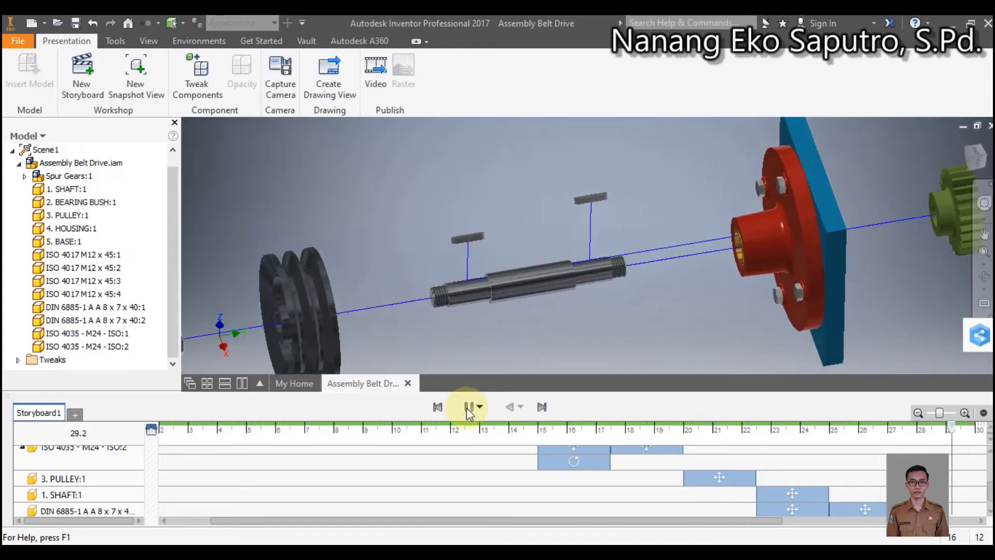
click(469, 410)
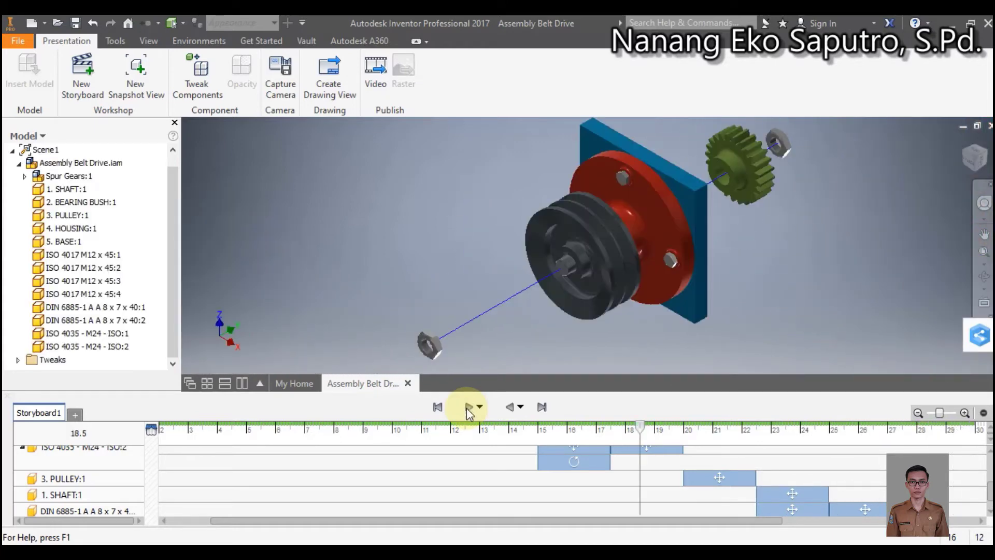
Move the shaft close-up camera action to start at 25 s and preview the animation from 22.6 s.
scroll(570, 482, up, 3)
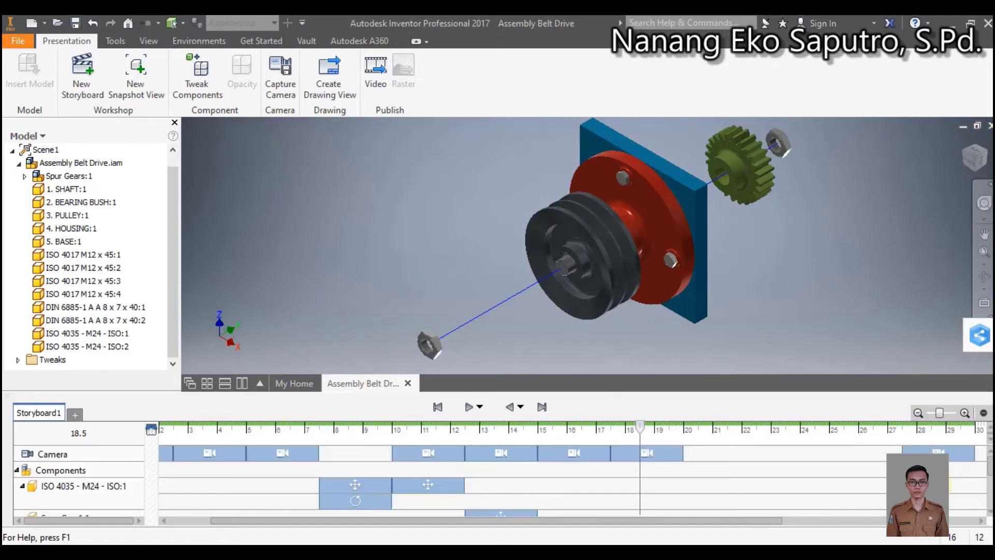
scroll(570, 482, down, 3)
scroll(570, 482, up, 3)
click(901, 427)
click(927, 449)
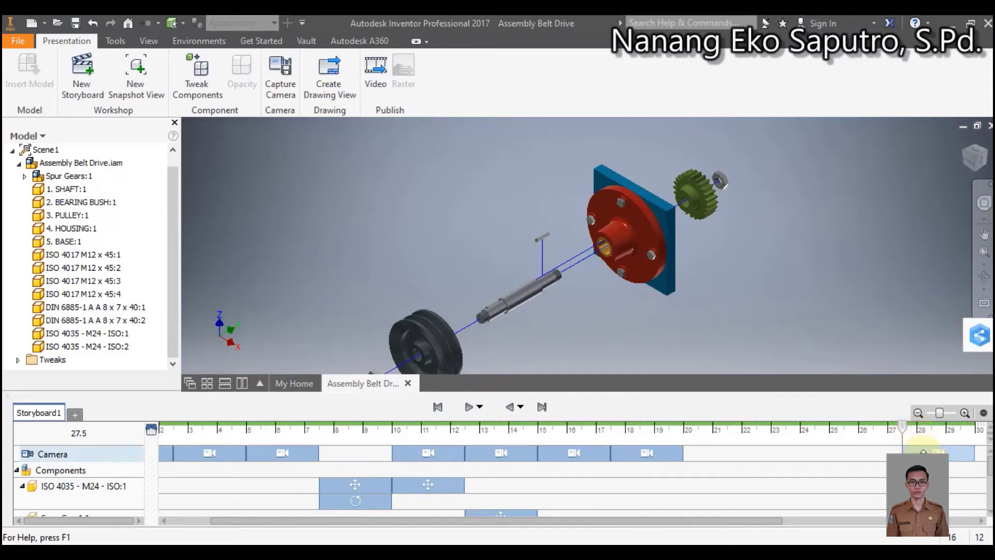
drag(912, 456, 882, 460)
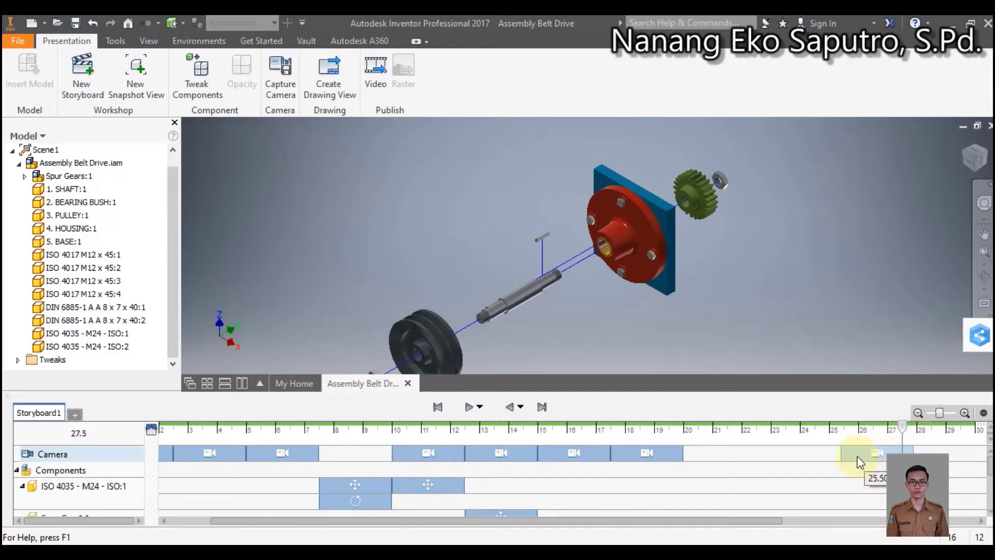
scroll(926, 469, down, 1)
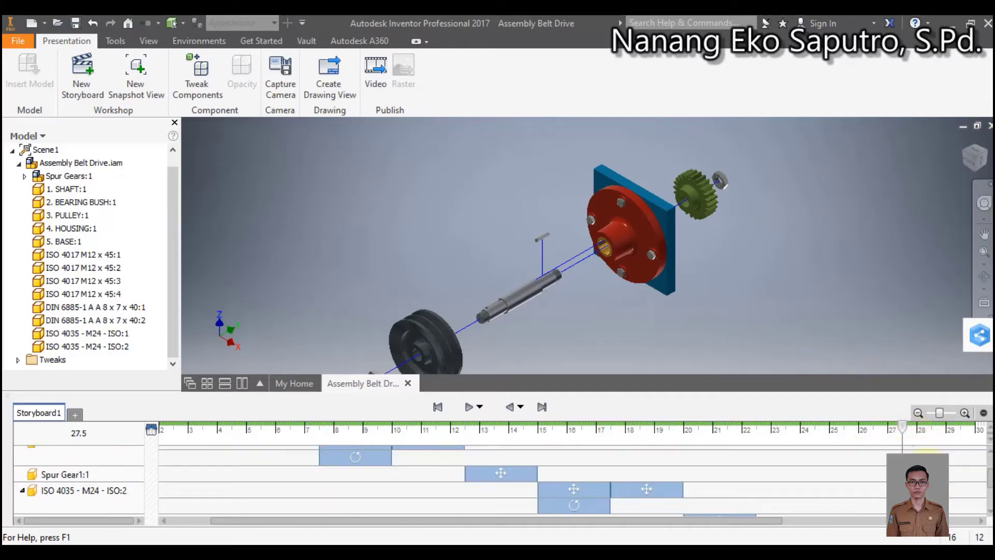
scroll(926, 469, down, 1)
scroll(926, 470, up, 2)
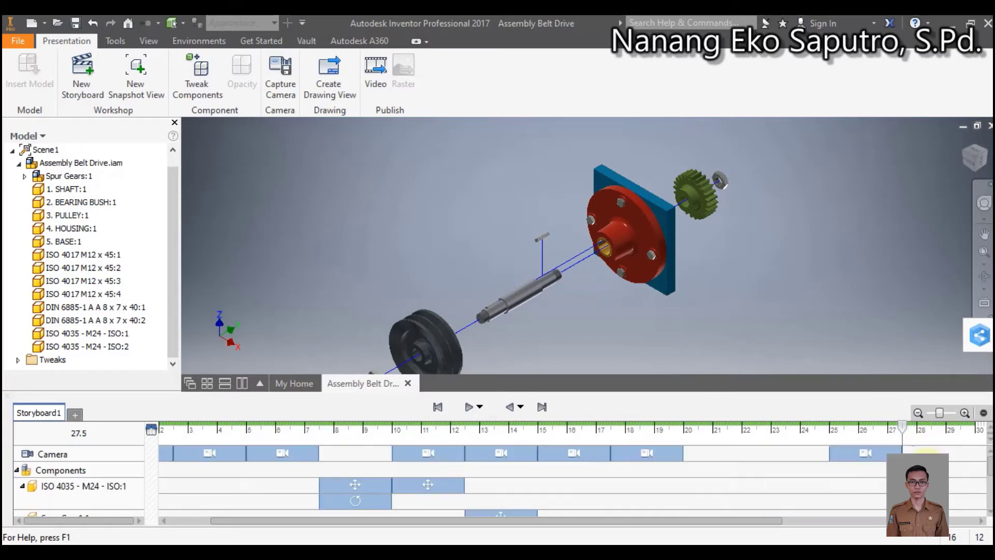
click(759, 428)
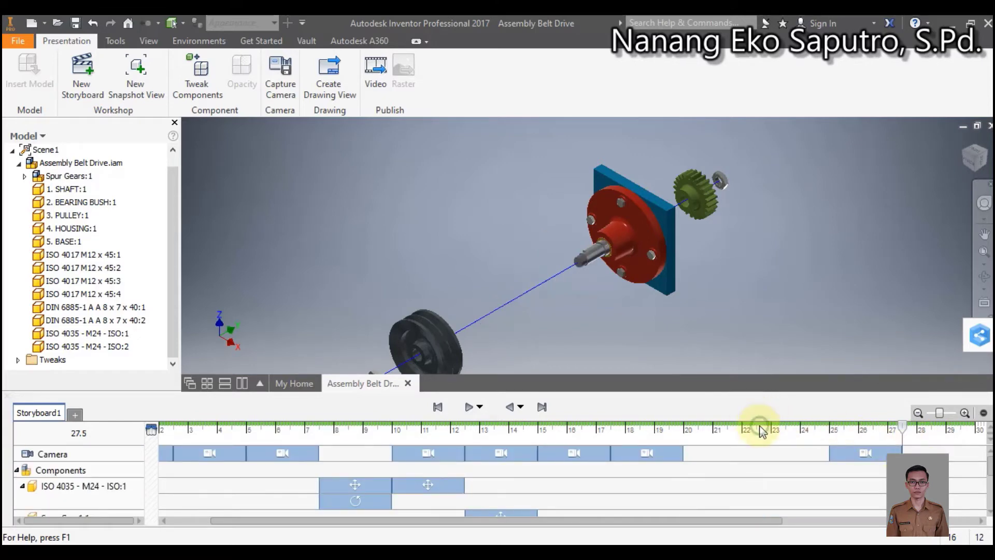
click(468, 407)
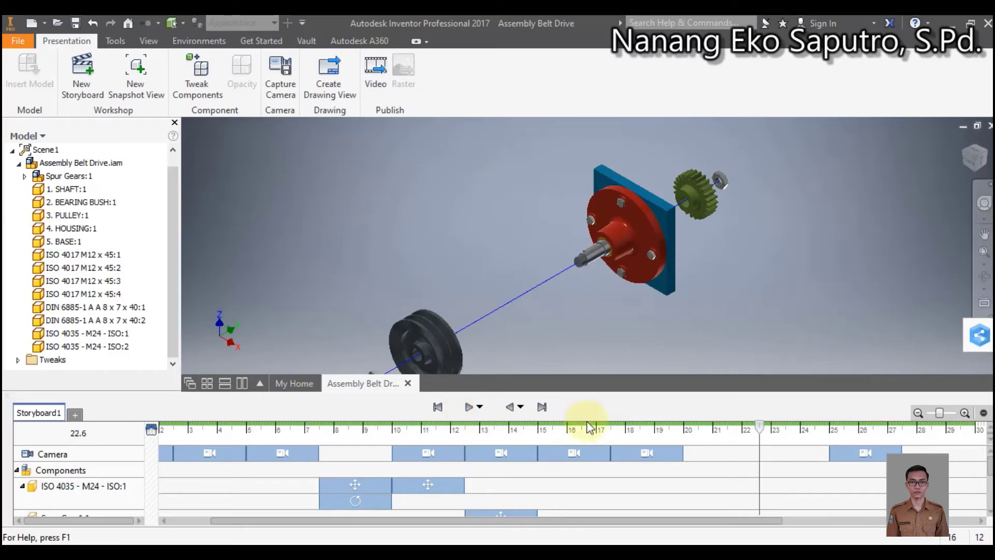
Move the shaft close-up camera action to span 22.5 s to 25 s, aligned with the shaft move, and preview from 21.6 s.
click(853, 455)
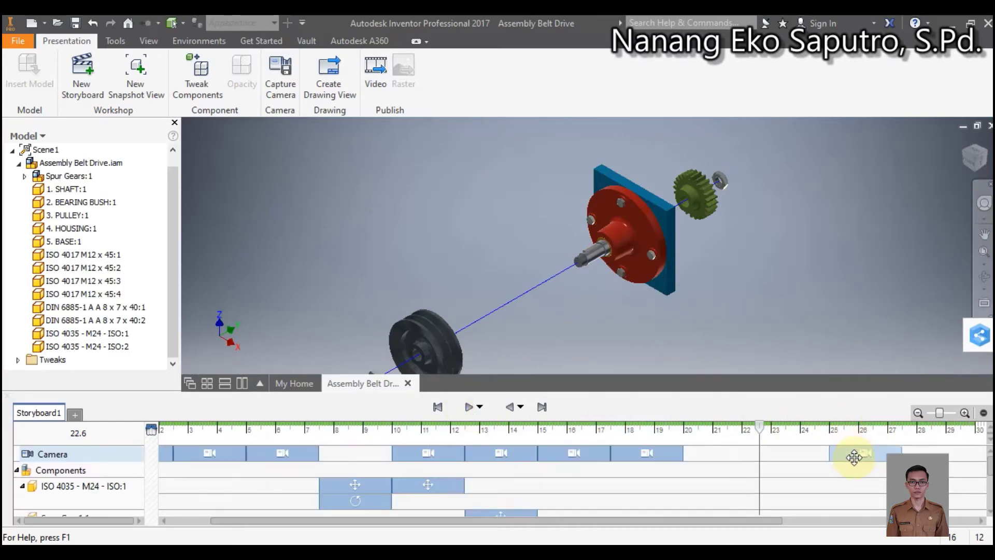
scroll(854, 457, down, 3)
scroll(854, 457, up, 3)
click(831, 430)
drag(831, 430, 829, 428)
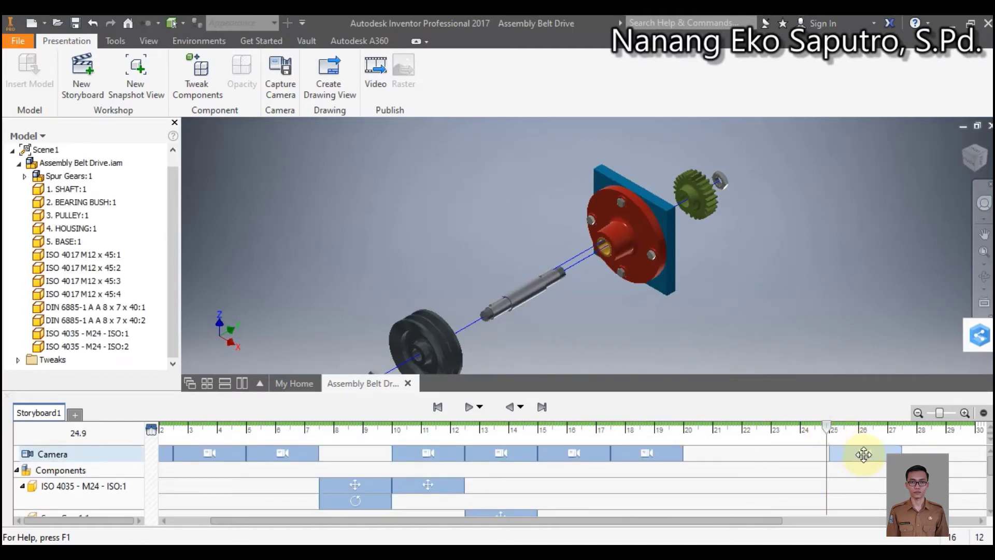
click(829, 430)
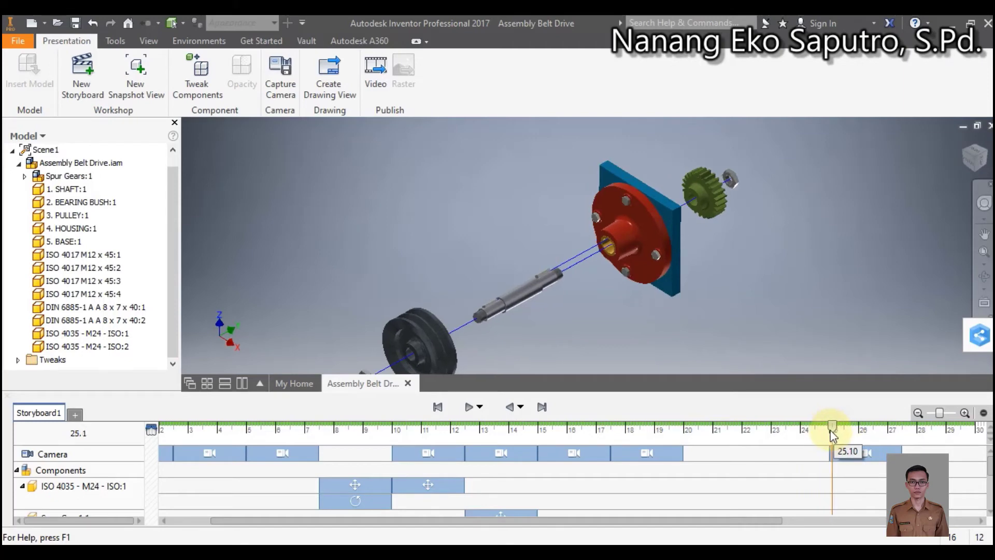
drag(872, 452, 806, 452)
click(730, 429)
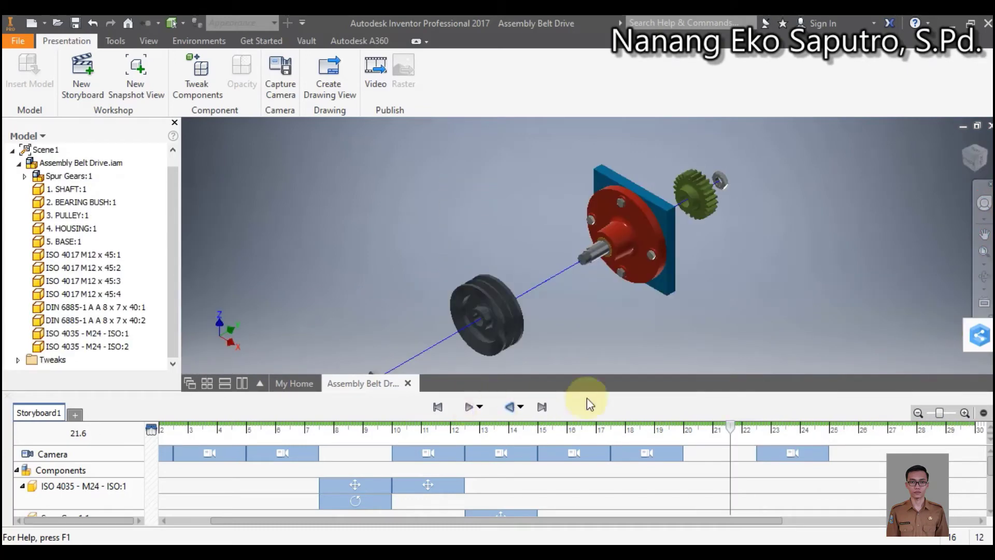
At the storyboard's end, restore the home view, frame the whole exploded assembly and capture it as a camera position at 30 s.
click(542, 407)
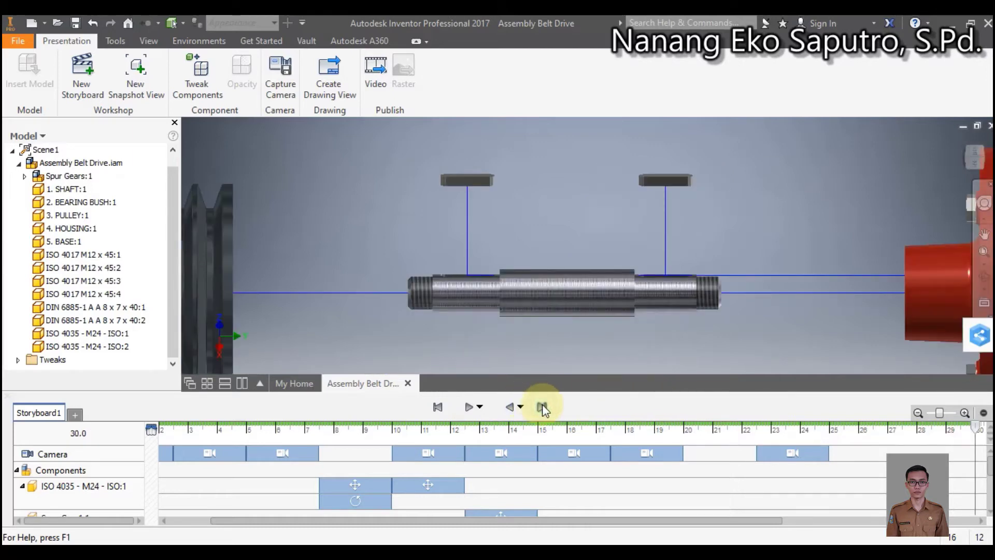
click(973, 158)
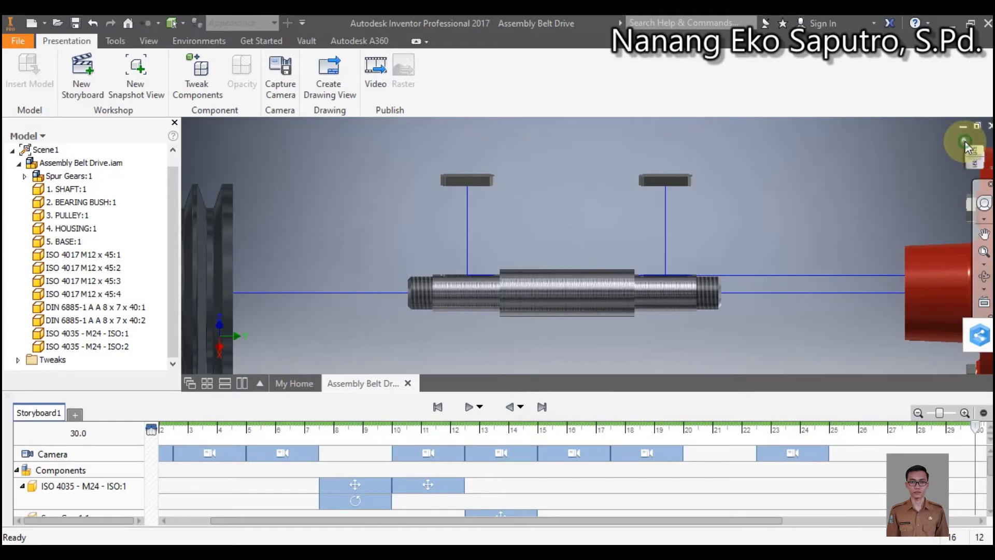
click(964, 140)
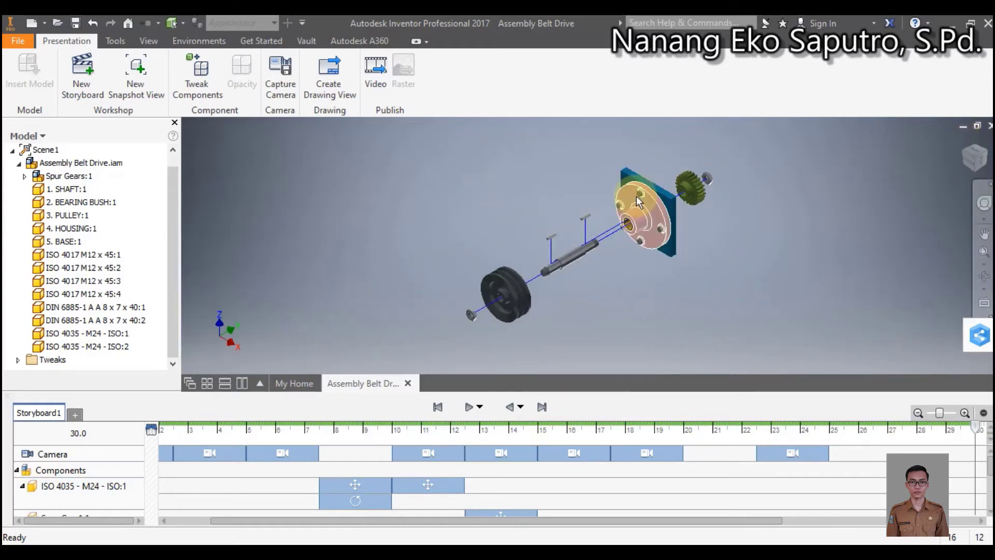
scroll(630, 198, up, 3)
scroll(630, 197, down, 2)
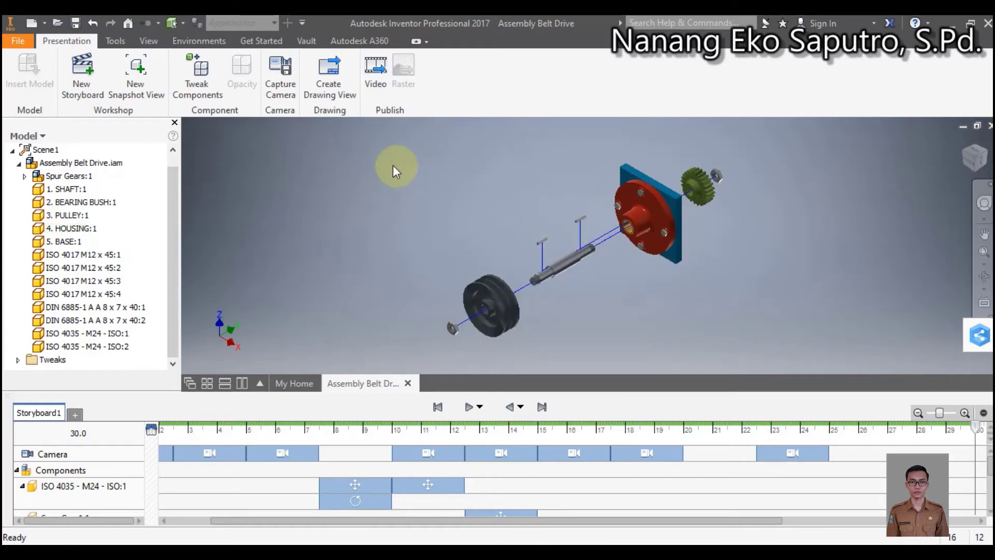
click(284, 88)
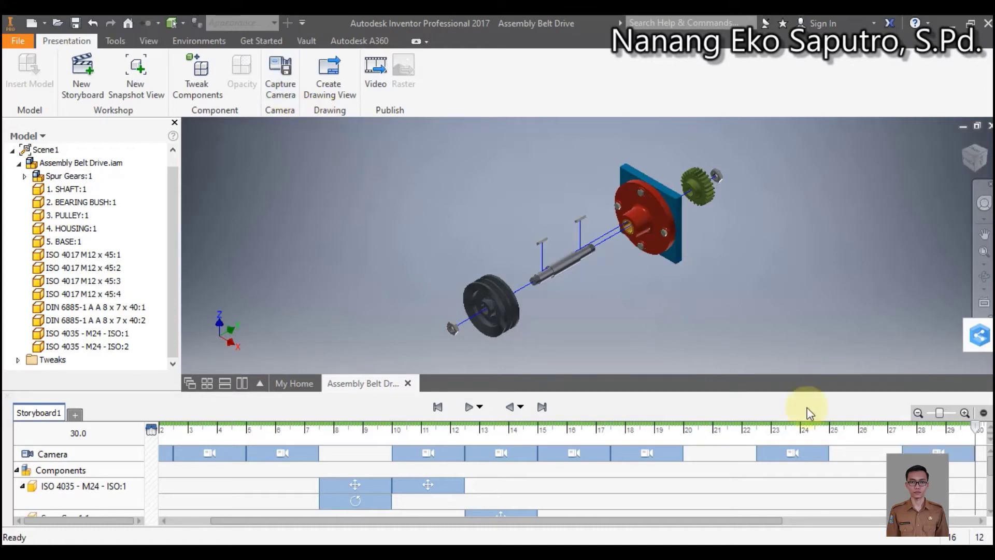
Play the storyboard from 23.5 s to check the shaft close-up and the return to the full exploded view.
click(788, 430)
click(470, 407)
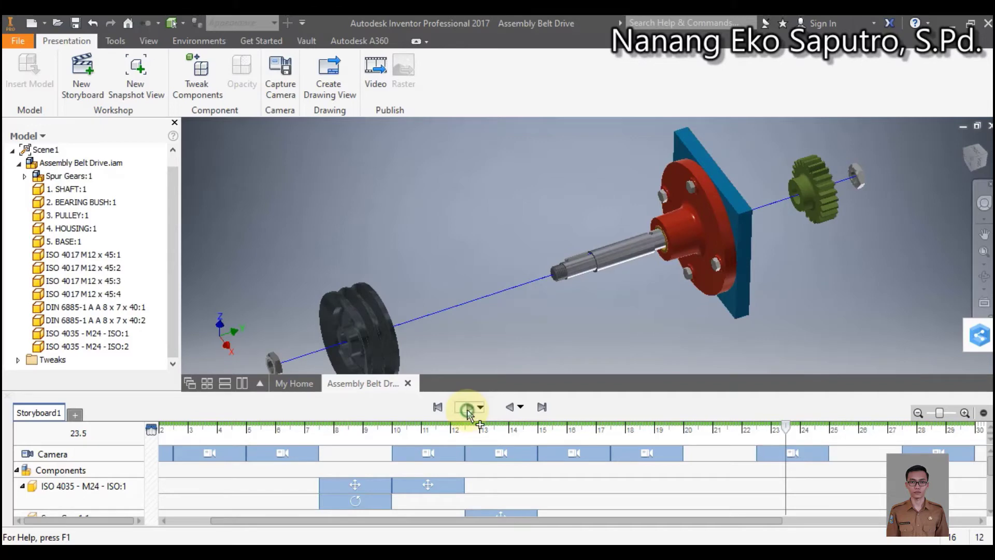
click(468, 407)
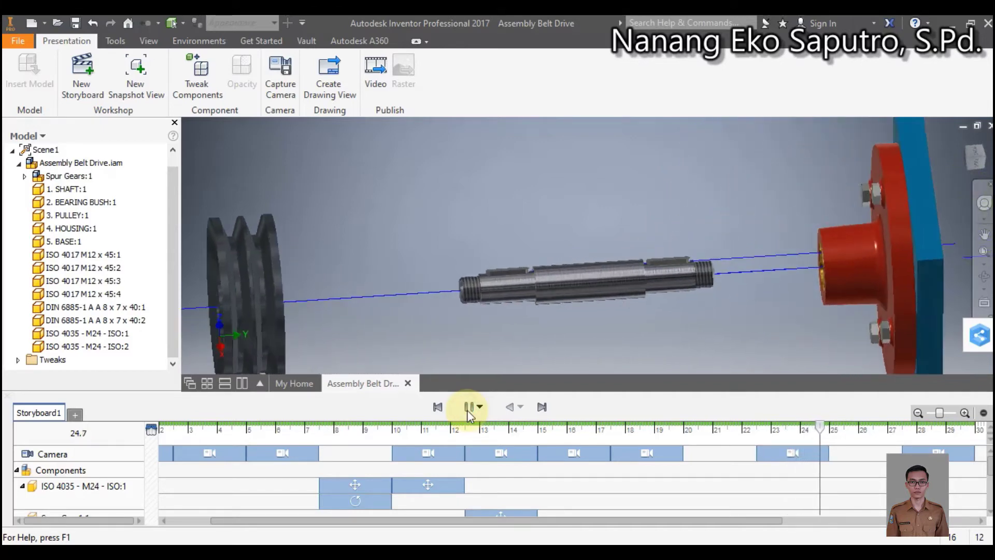
click(467, 408)
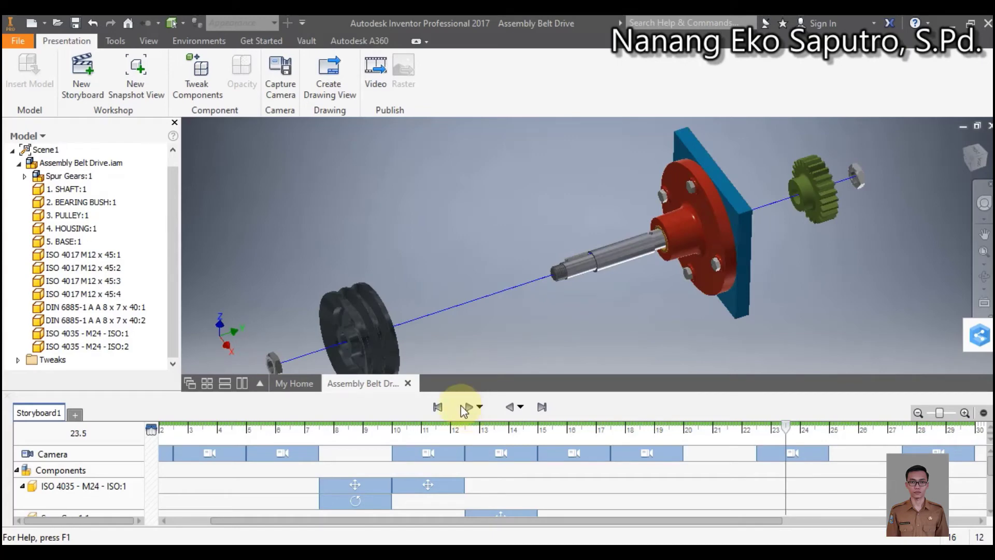
Move the final full-view camera action to start at 30 s, after the key tweaks, and set the playhead to 24.6 s for preview.
drag(773, 521, 971, 520)
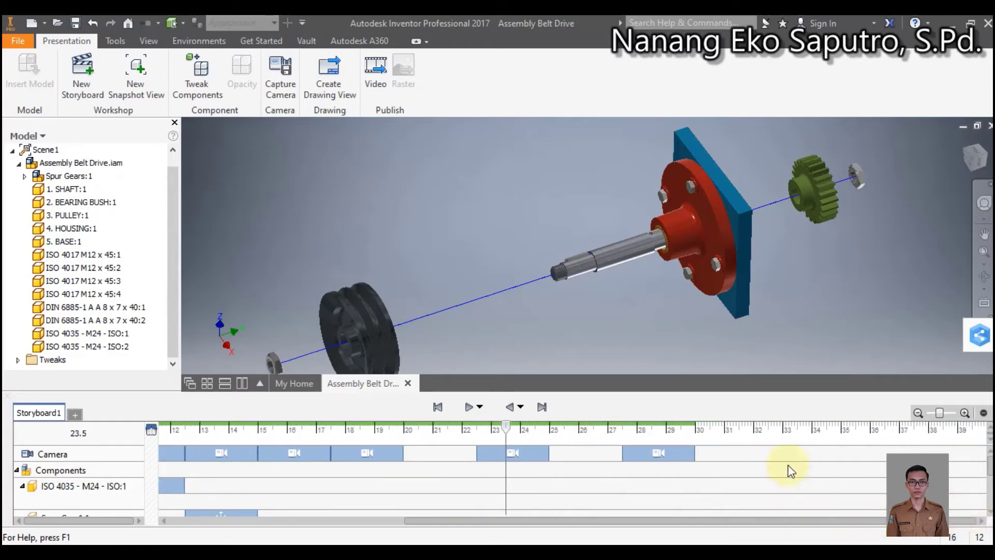
click(542, 406)
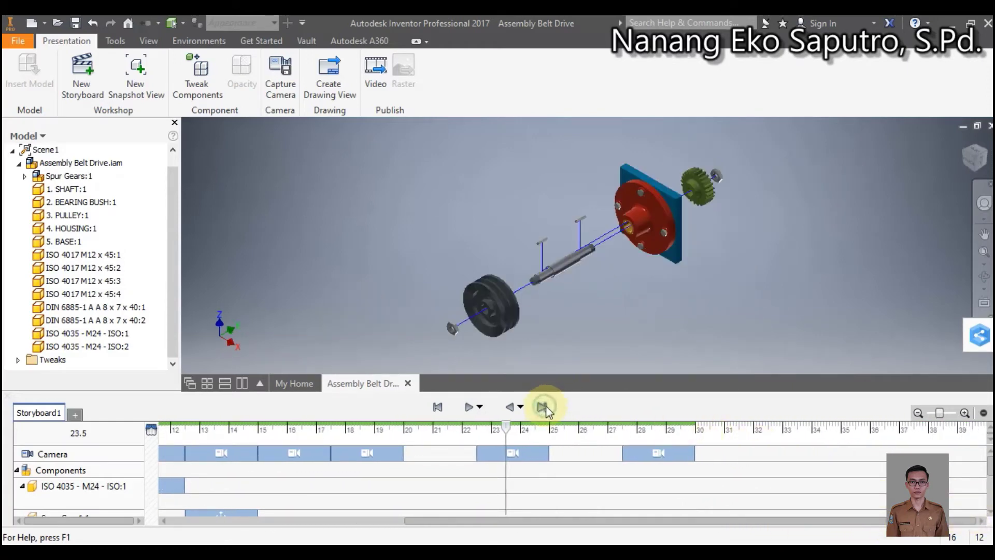
click(655, 454)
drag(658, 459, 724, 459)
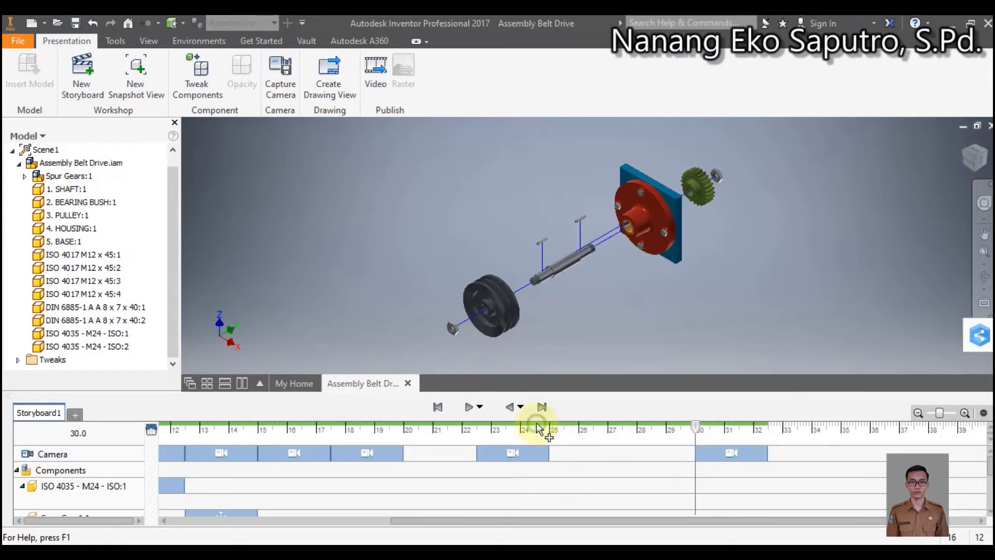
click(538, 428)
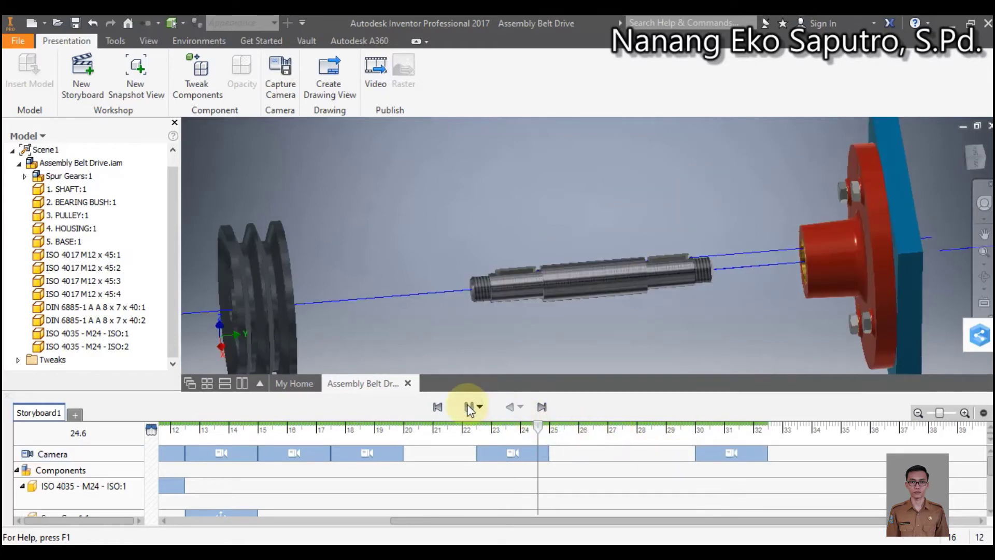
Go to the end of the storyboard and tweak 2. BEARING BUSH:1 by -150 mm along Y, out of the housing.
click(470, 408)
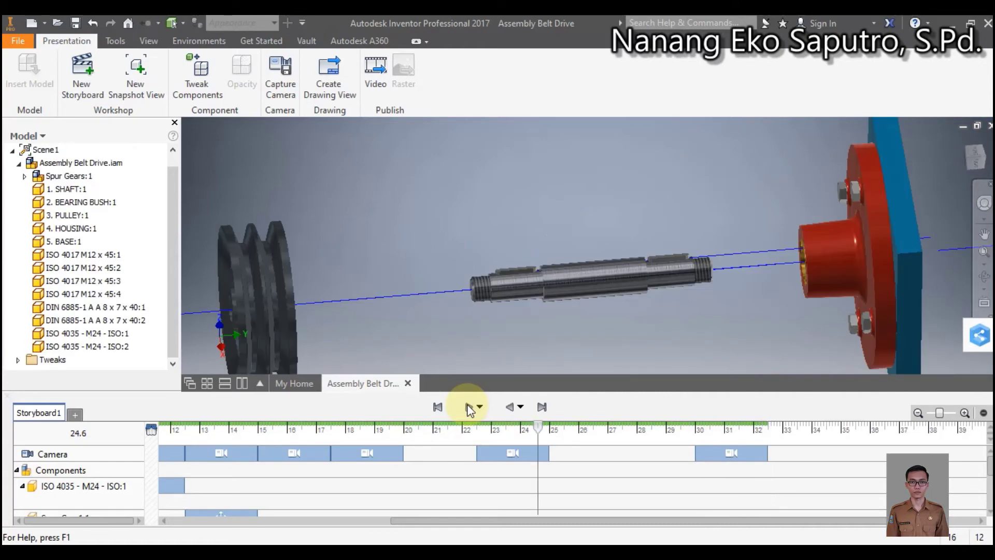
click(541, 406)
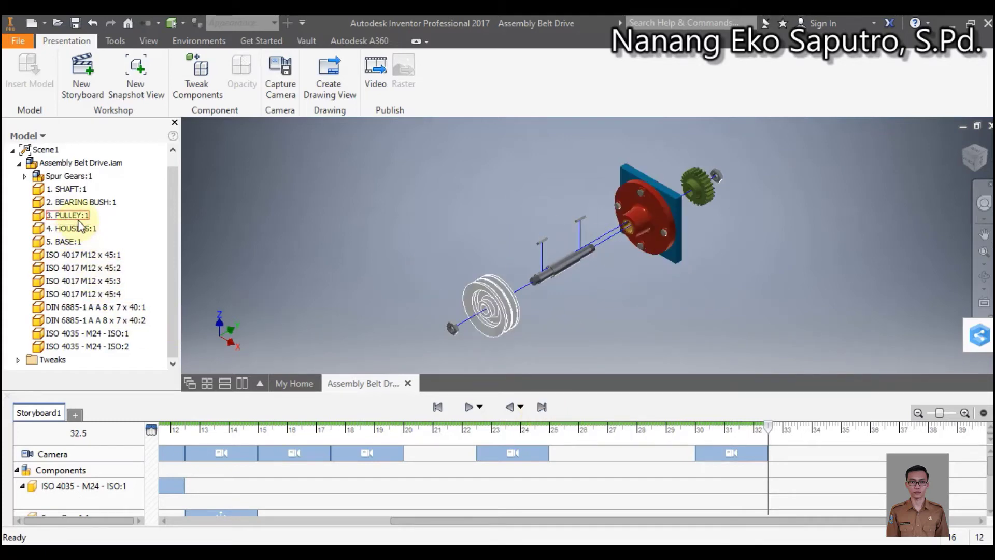
click(86, 203)
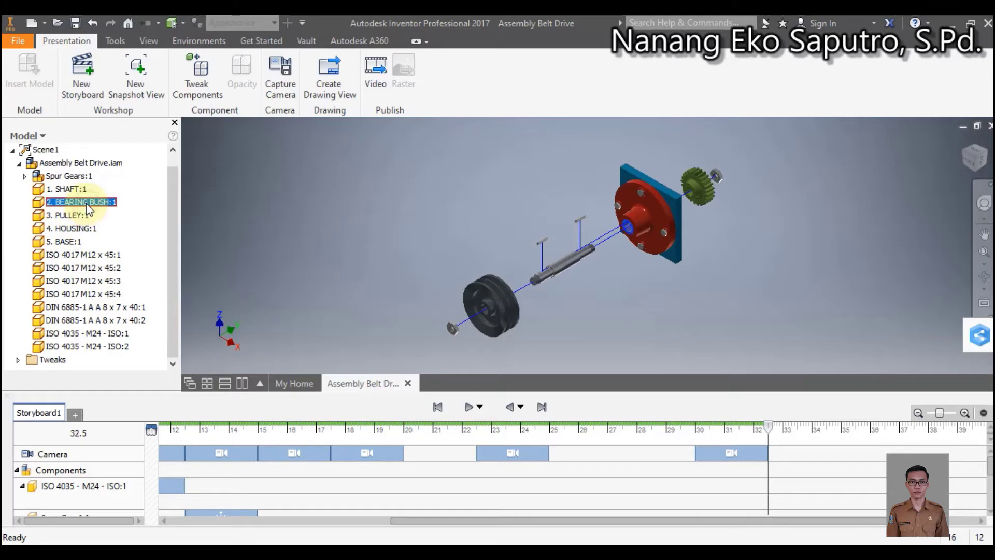
click(213, 96)
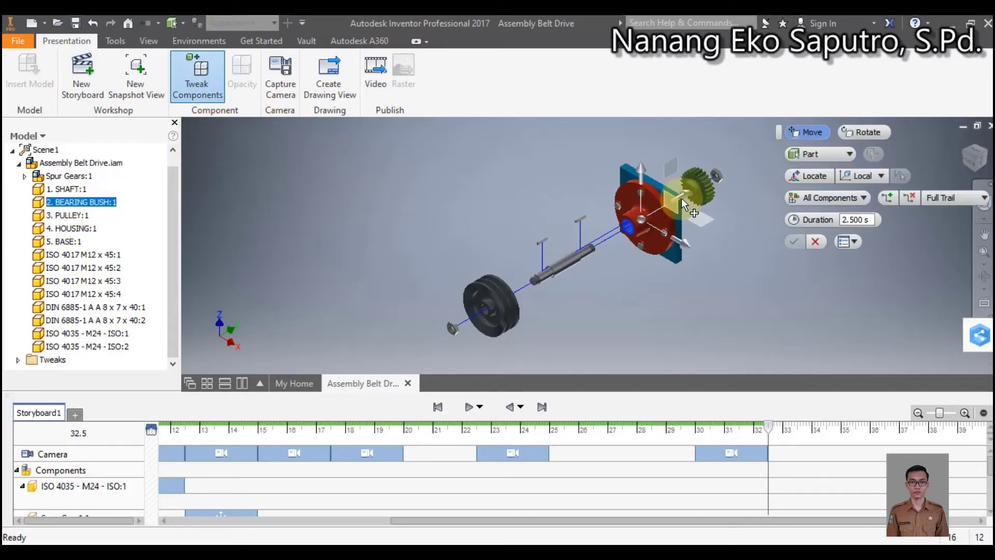
drag(682, 205, 643, 224)
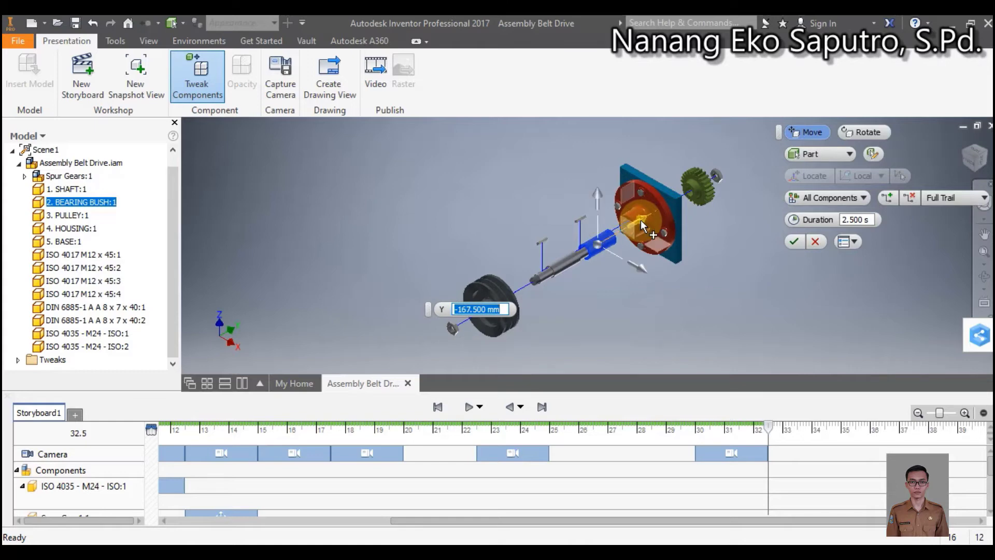
click(979, 162)
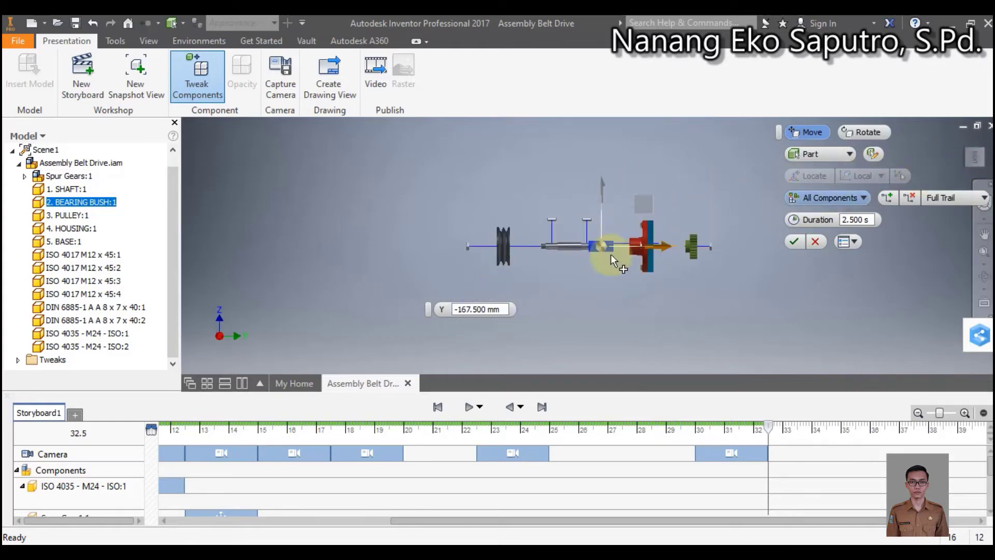
scroll(610, 238, up, 5)
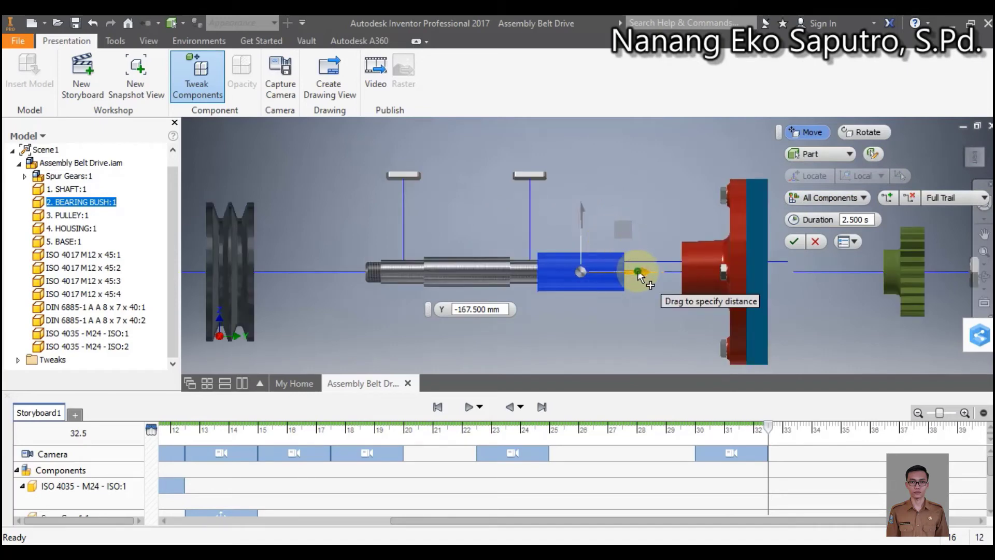
drag(638, 269, 652, 270)
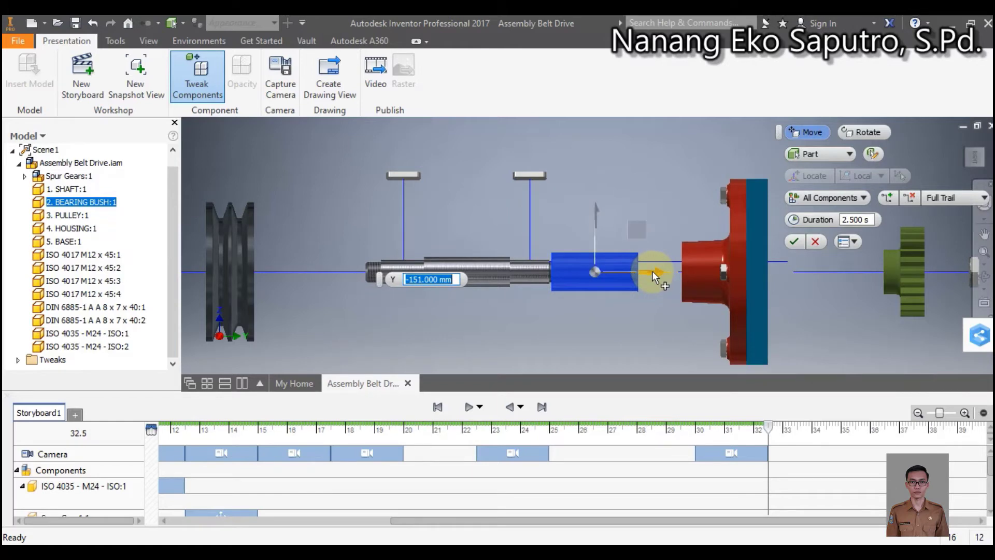
text(-150)
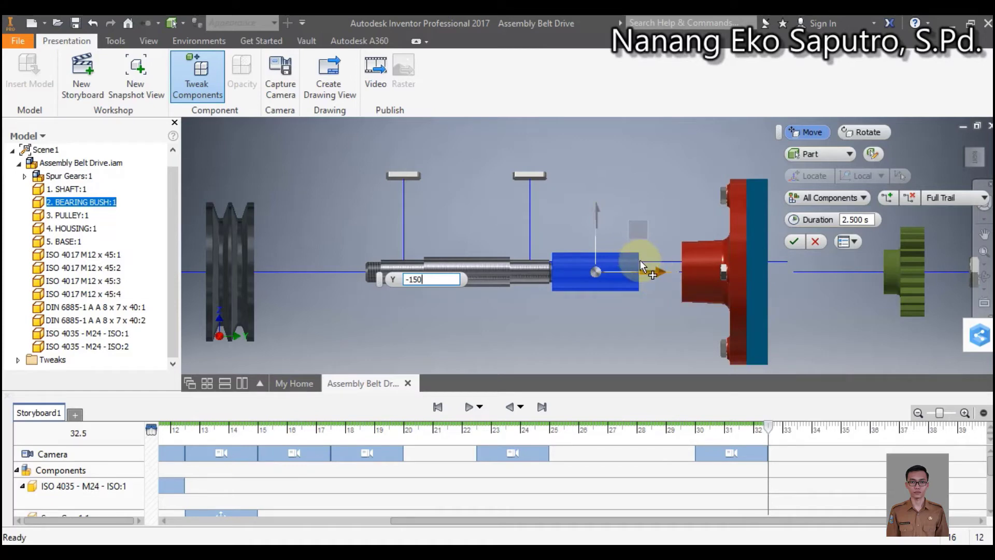
click(793, 241)
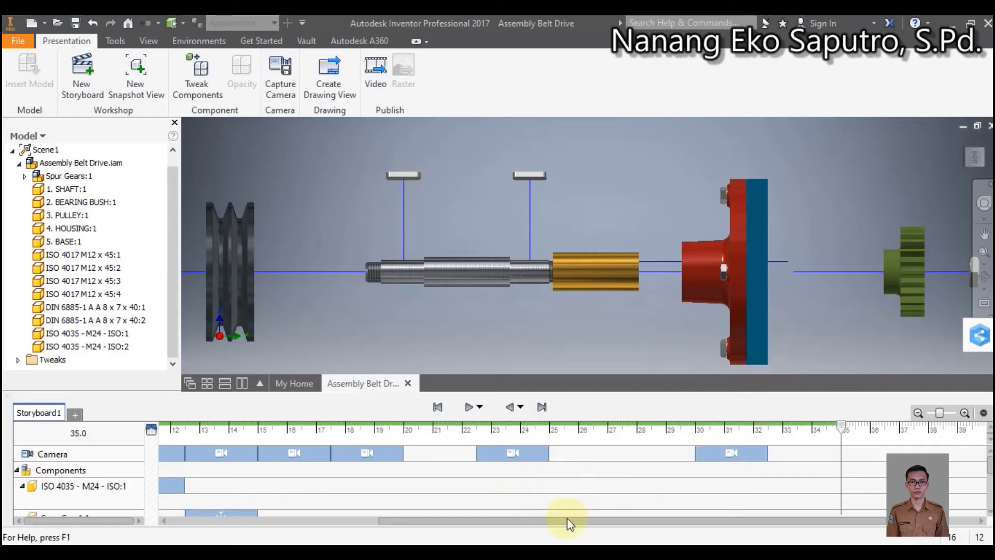
Edit the move tweak shared by 1. SHAFT:1 and its two DIN 6885 keys, setting the distance to 350 mm.
drag(648, 522, 427, 517)
scroll(176, 476, down, 3)
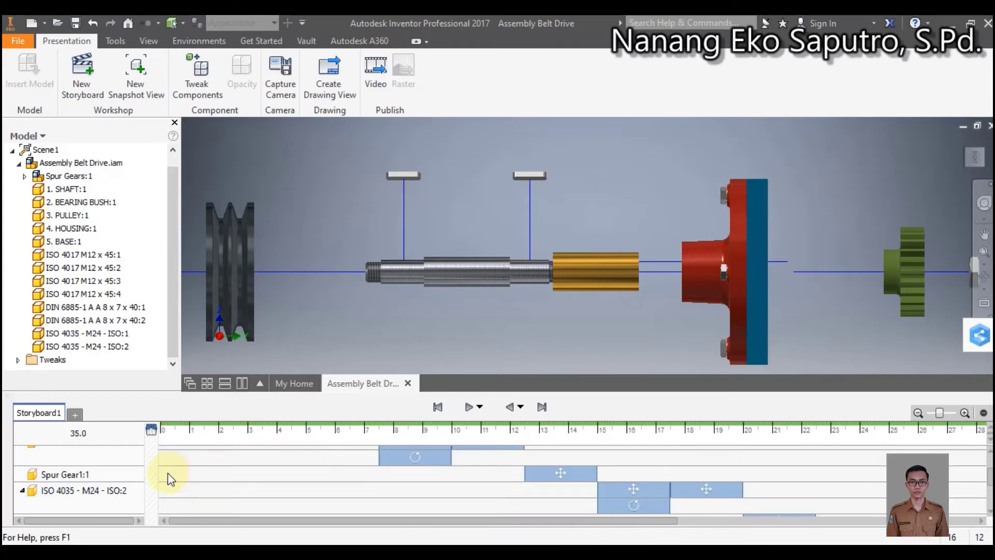
scroll(171, 478, down, 3)
click(125, 497)
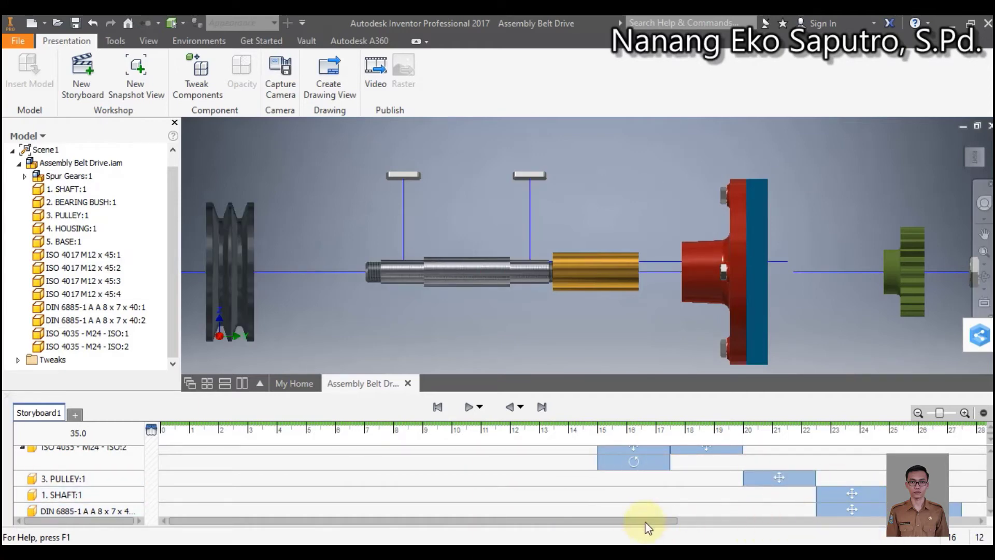
drag(658, 519, 743, 504)
scroll(743, 504, down, 2)
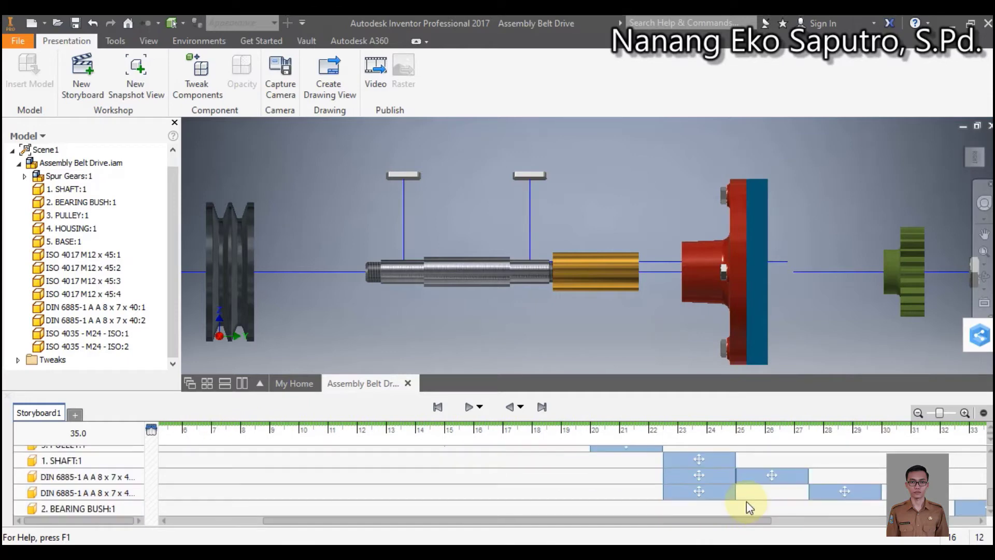
click(708, 463)
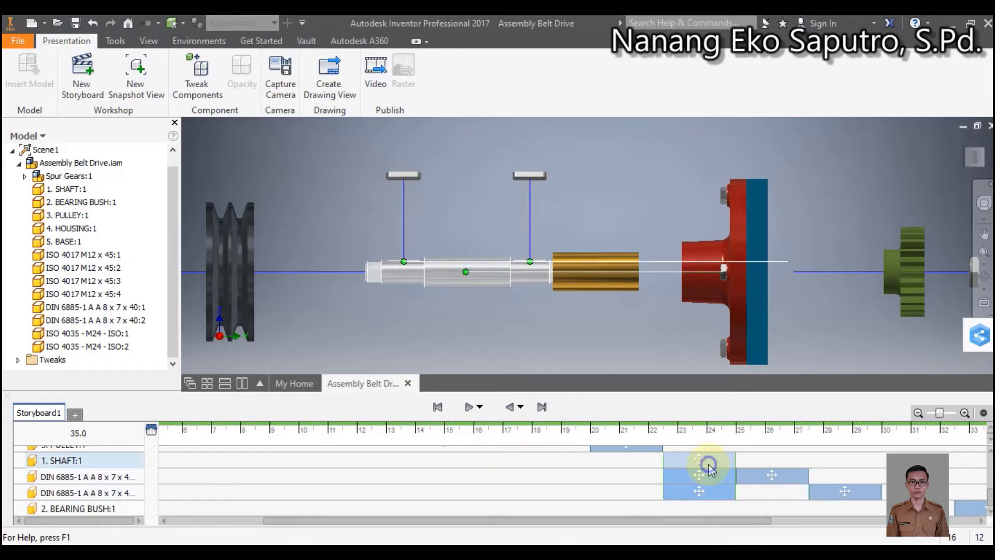
right_click(707, 464)
click(747, 487)
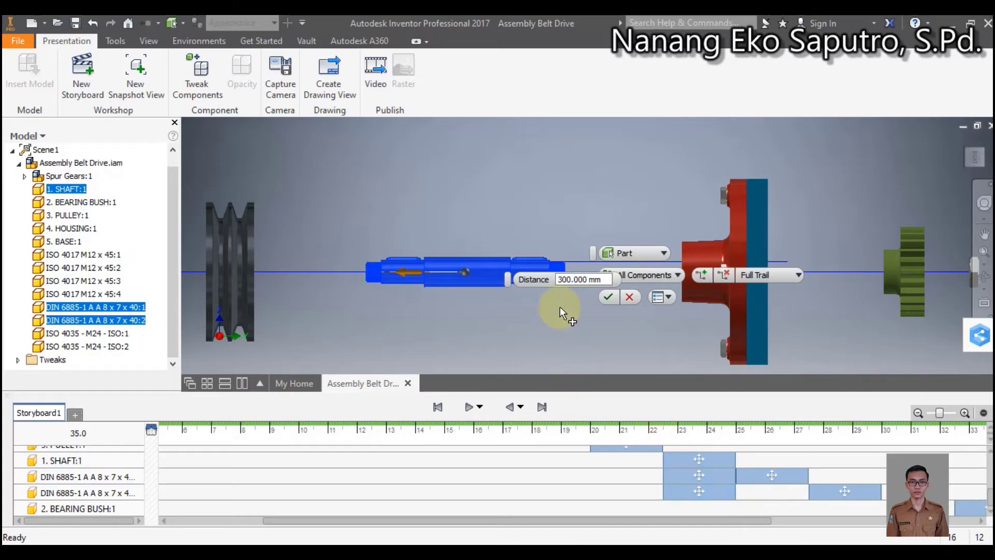
click(569, 279)
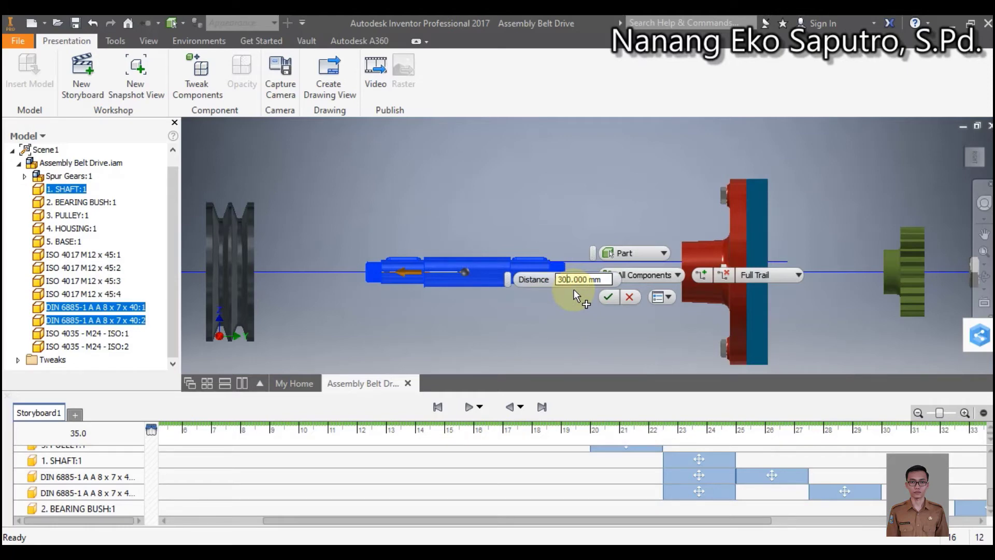
key(BackSpace)
text(5)
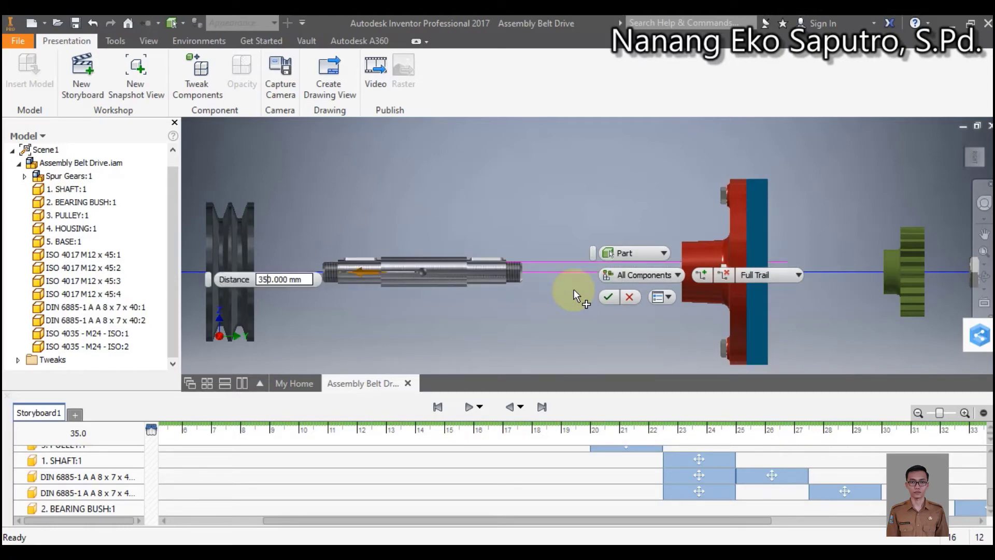
click(613, 296)
click(698, 480)
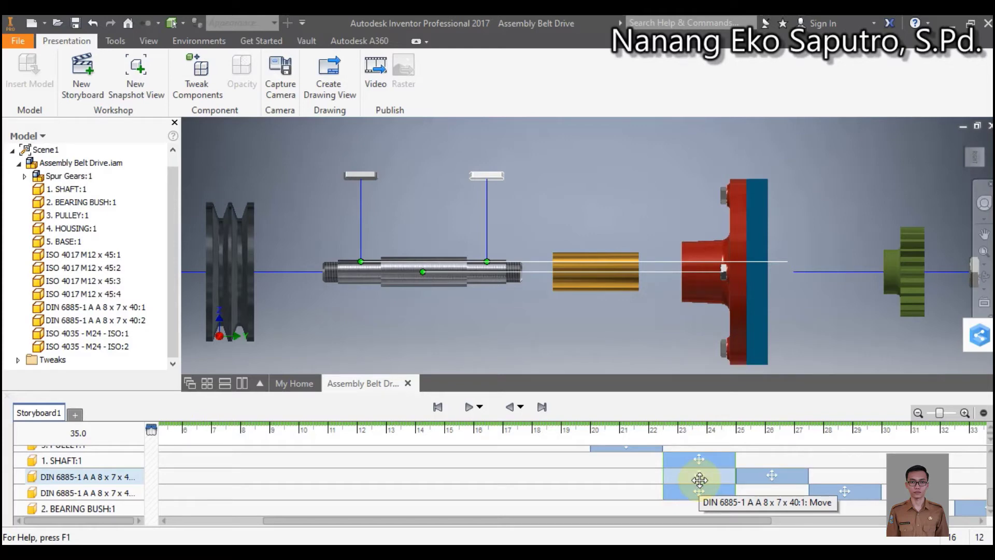
Edit the second move tweak of nut ISO 4035 - M24 - ISO:2 beside the pulley, setting its distance to 580 mm.
click(963, 141)
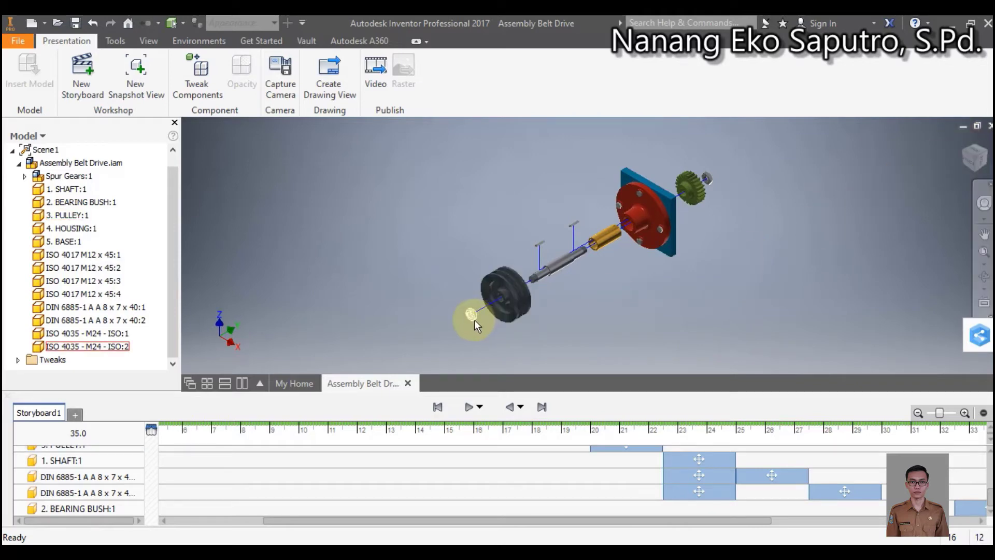
click(92, 492)
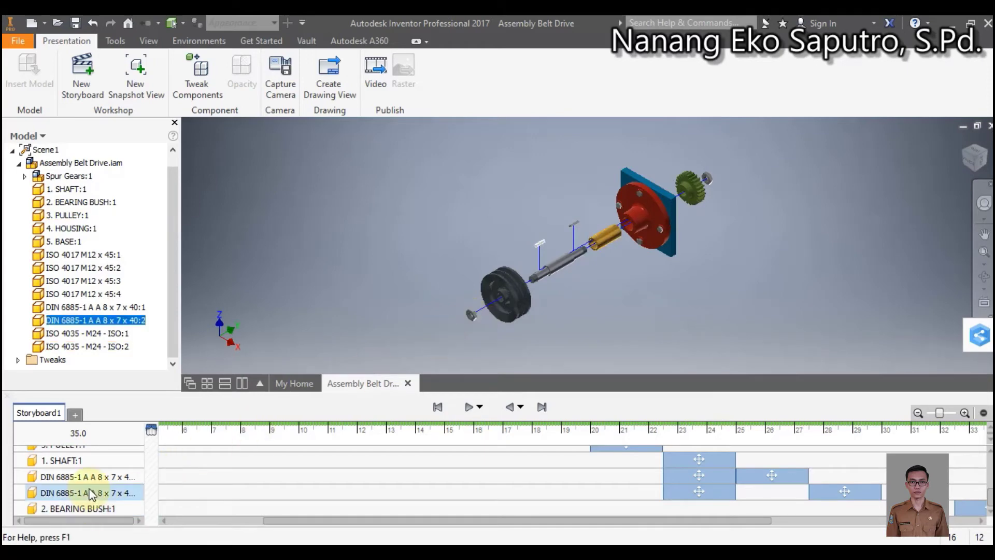
scroll(92, 494, up, 1)
click(86, 456)
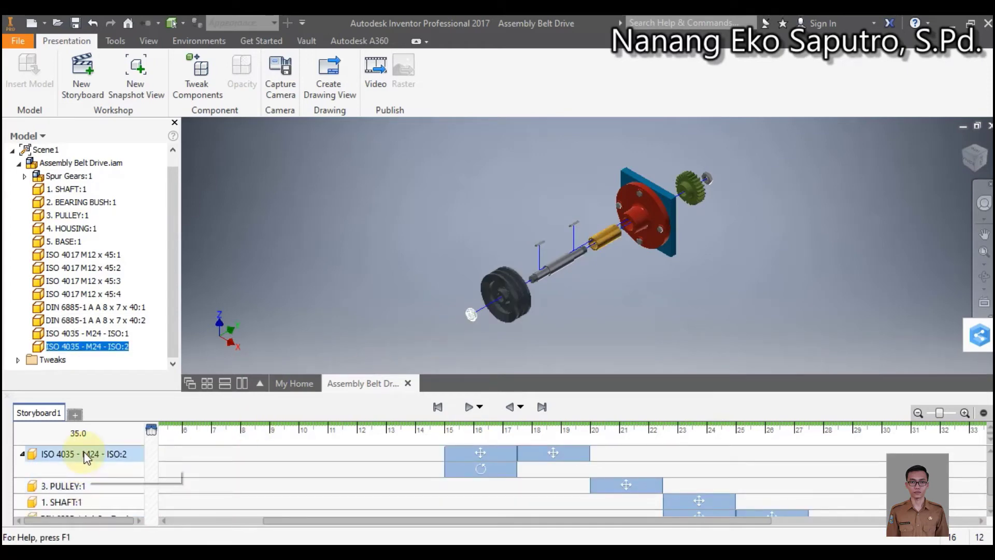
click(545, 453)
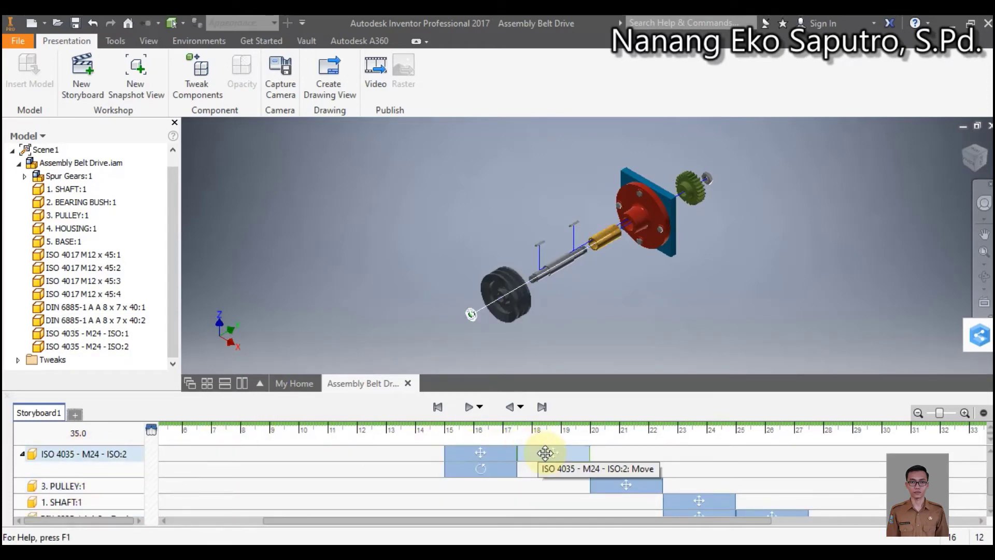
right_click(545, 452)
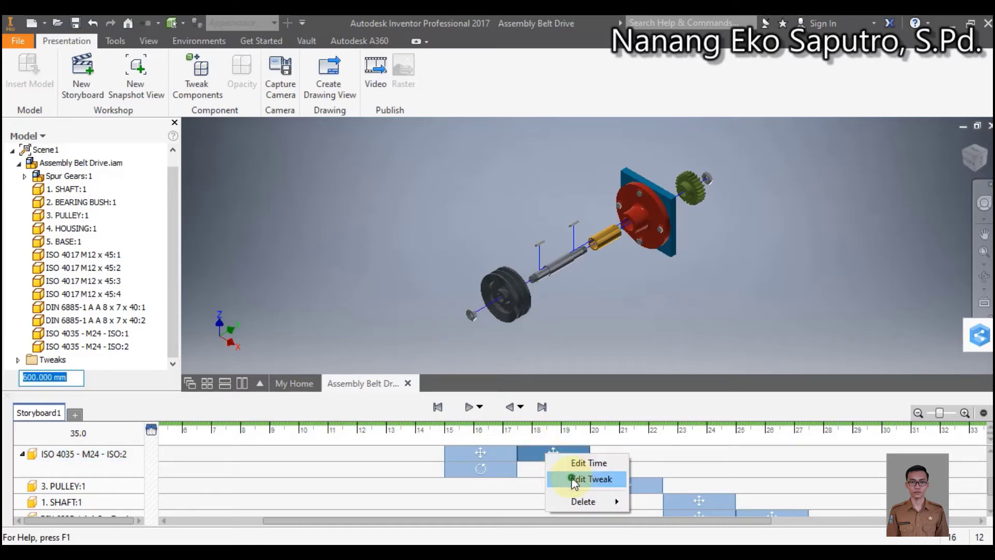
click(572, 477)
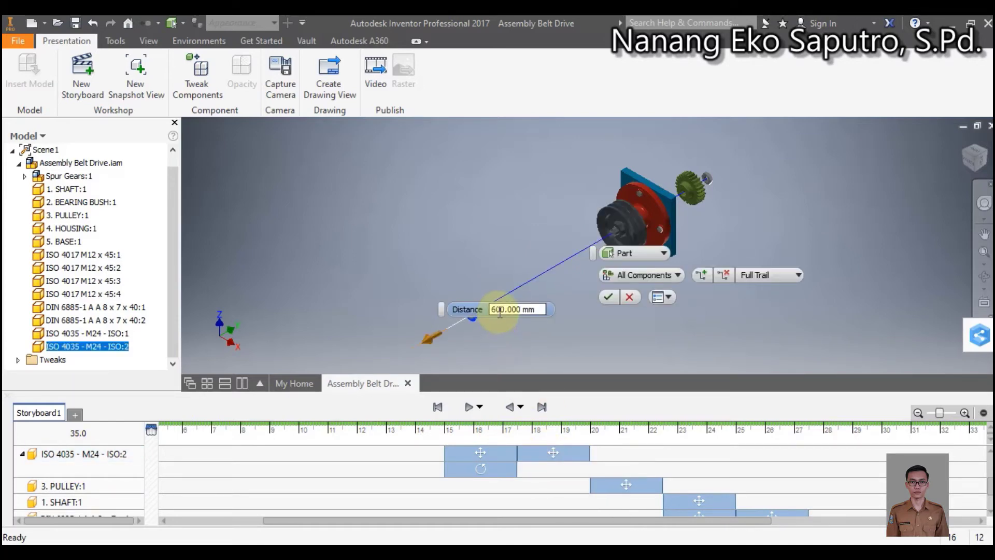
key(BackSpace)
key(BackSpace)
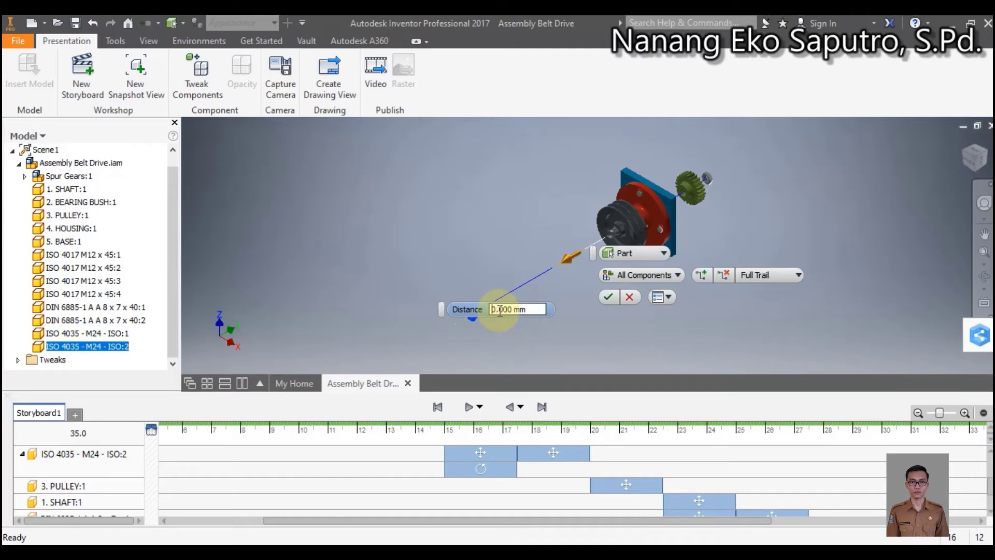
text(58)
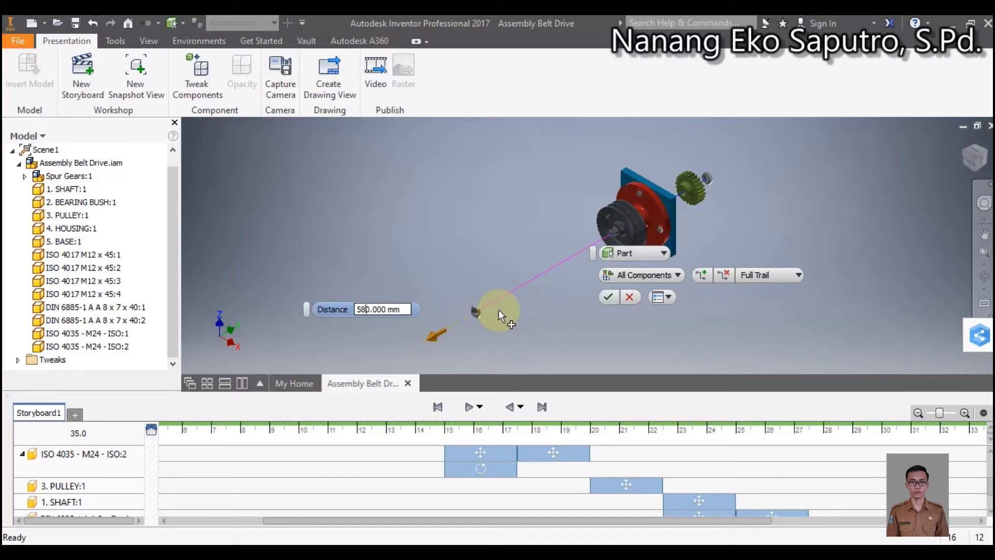
click(605, 298)
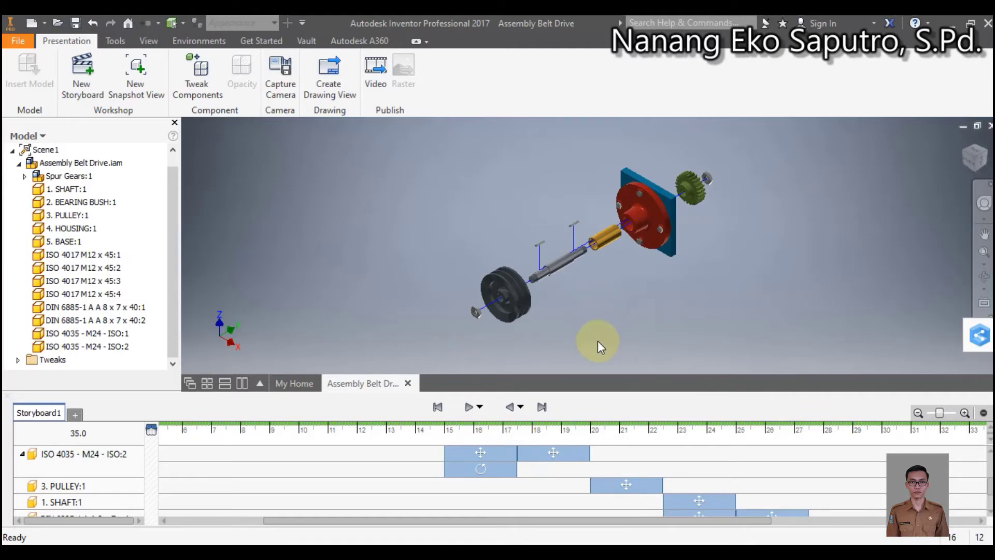
Inspect the gap between the shaft and bearing bush, and review the storyboard's camera and component actions with playback from 28.7 s.
scroll(589, 247, up, 5)
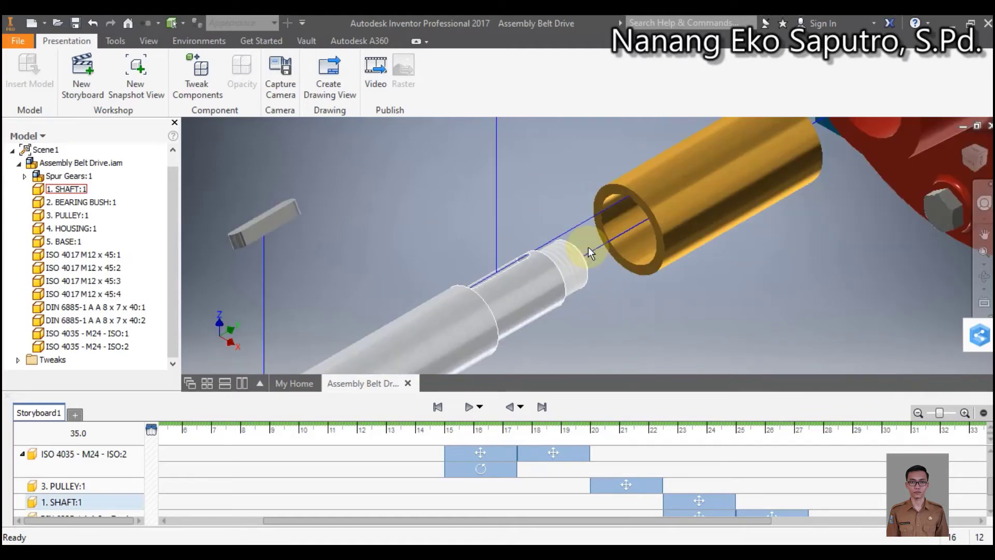
scroll(588, 247, down, 4)
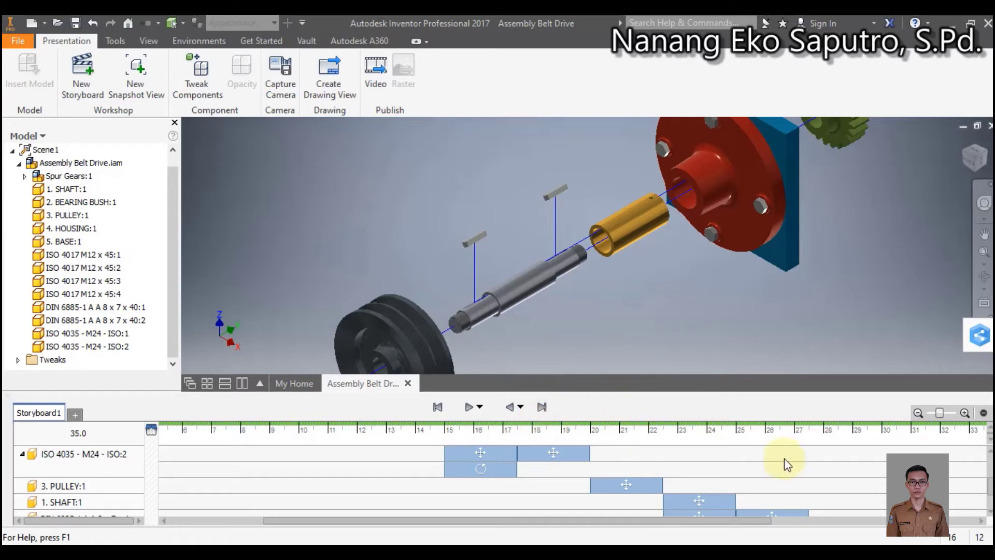
drag(760, 520, 847, 515)
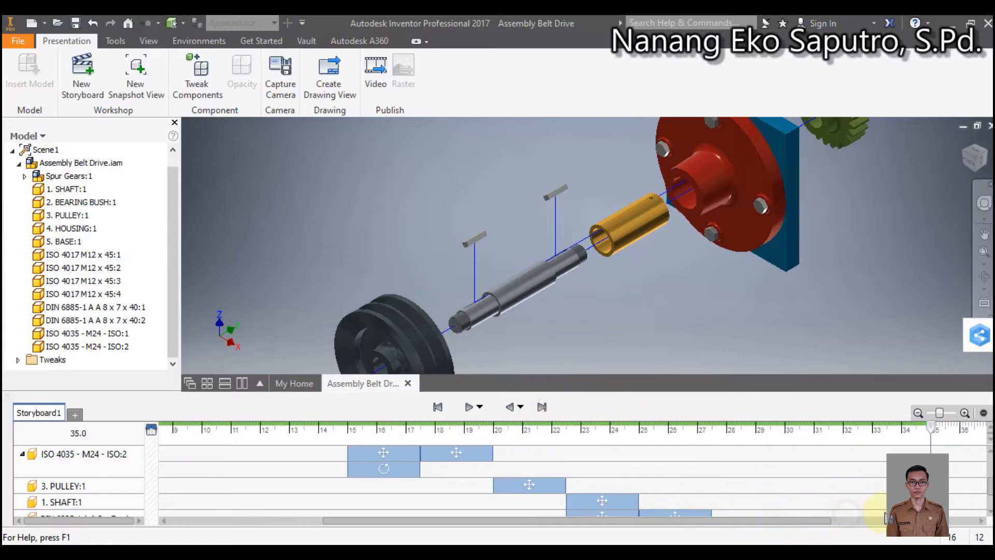
scroll(896, 468, down, 2)
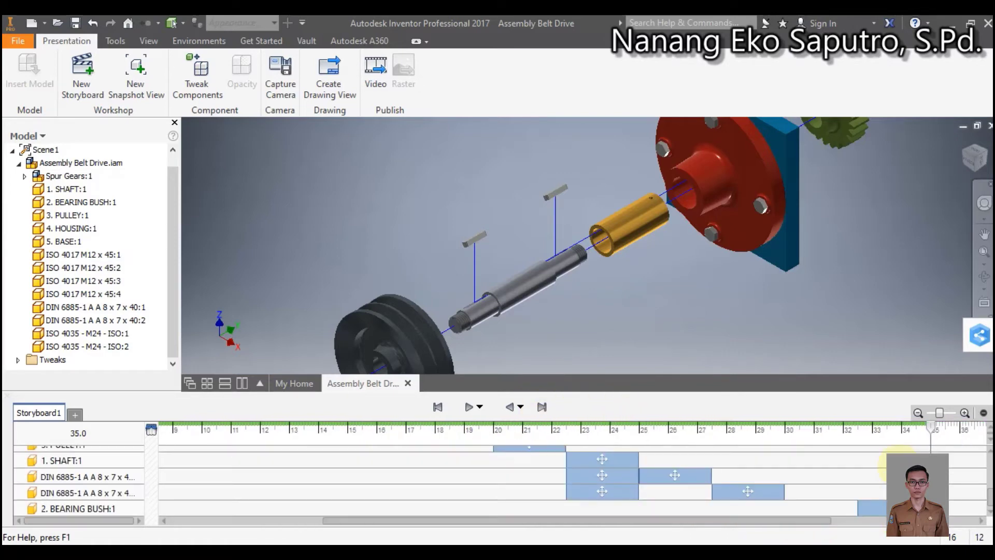
click(747, 428)
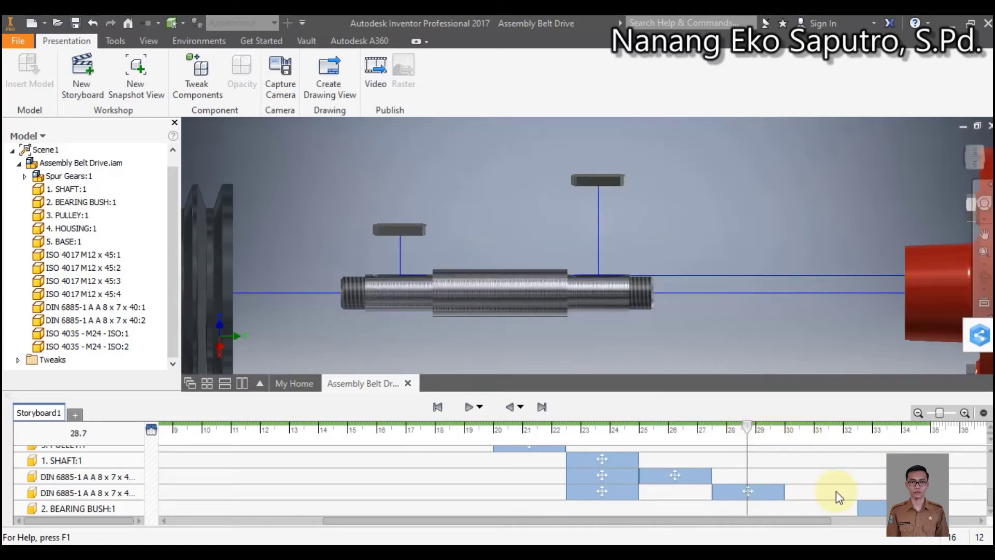
scroll(917, 482, up, 3)
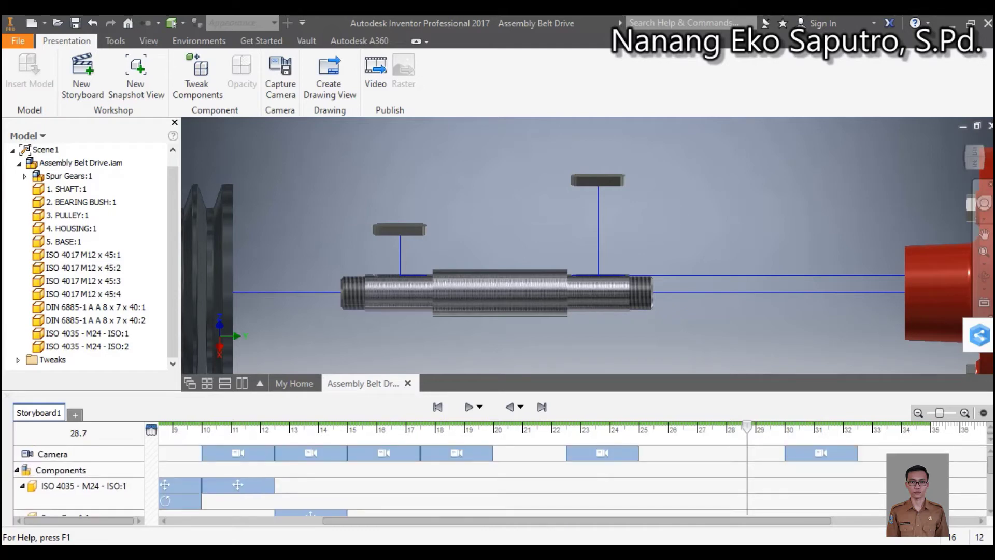
drag(990, 465, 990, 507)
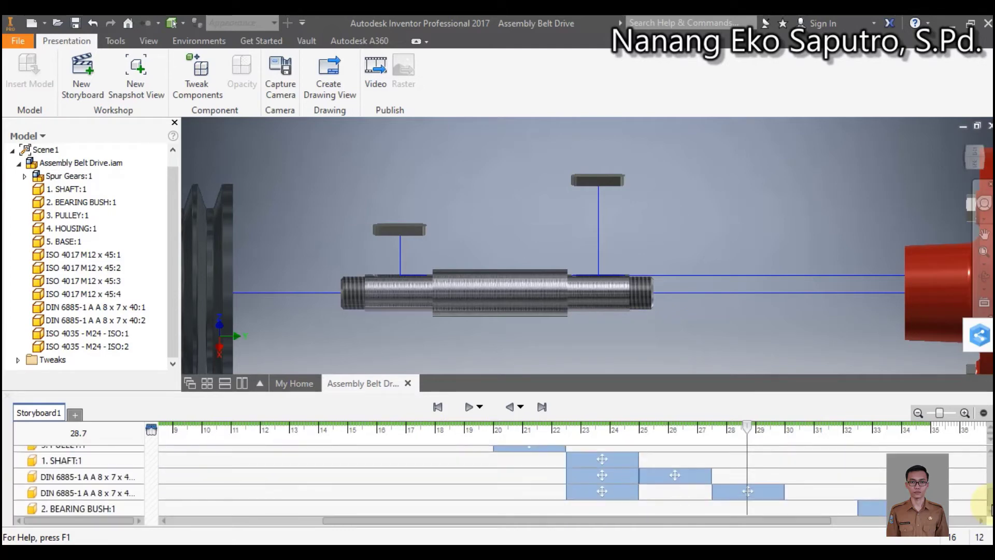
click(470, 407)
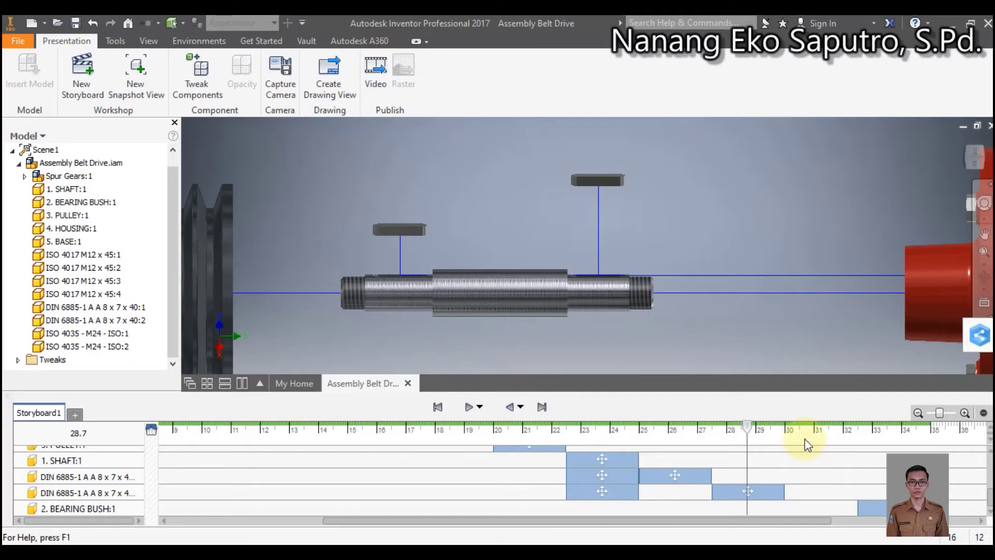
Shift the 2. BEARING BUSH:1 move action earlier on the timeline so that it starts at 30.0 s.
scroll(834, 461, up, 5)
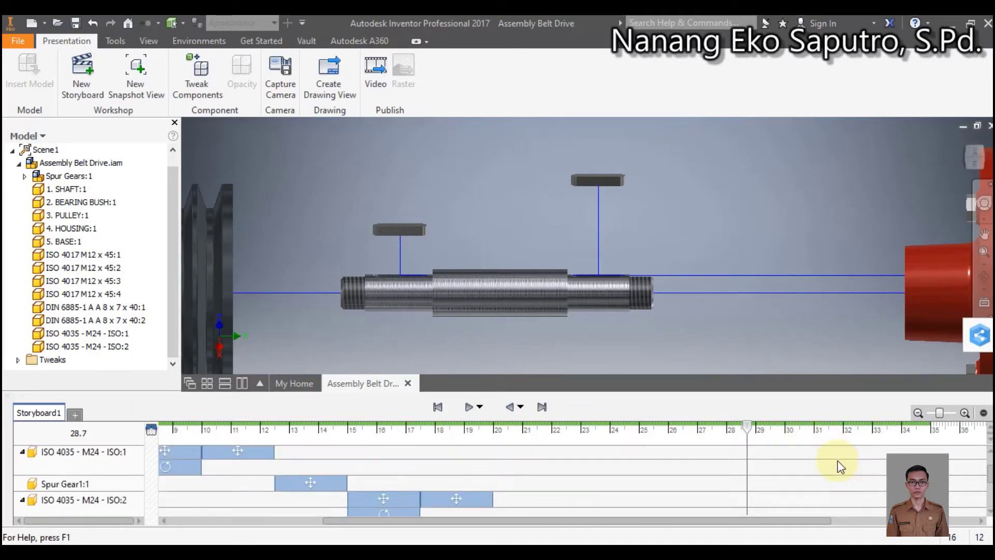
click(786, 429)
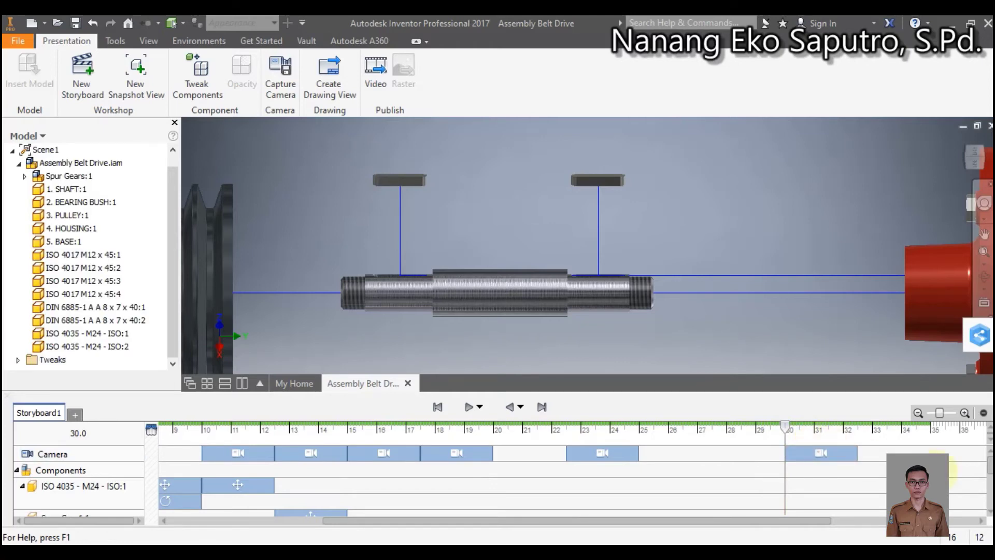
scroll(933, 469, down, 5)
drag(898, 509, 824, 511)
Play the storyboard from 28.7 s to check the timing of the bearing bush move.
click(738, 442)
click(733, 429)
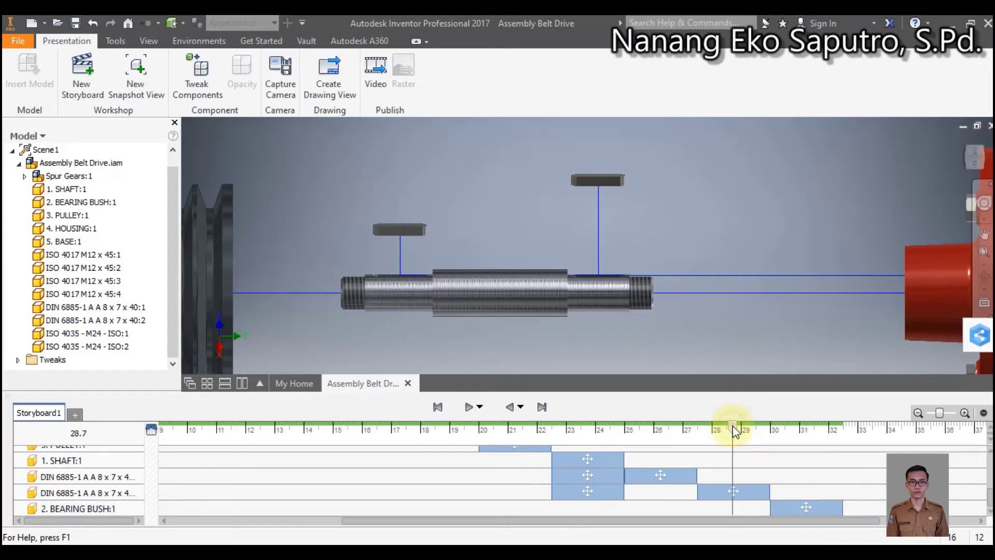
click(468, 409)
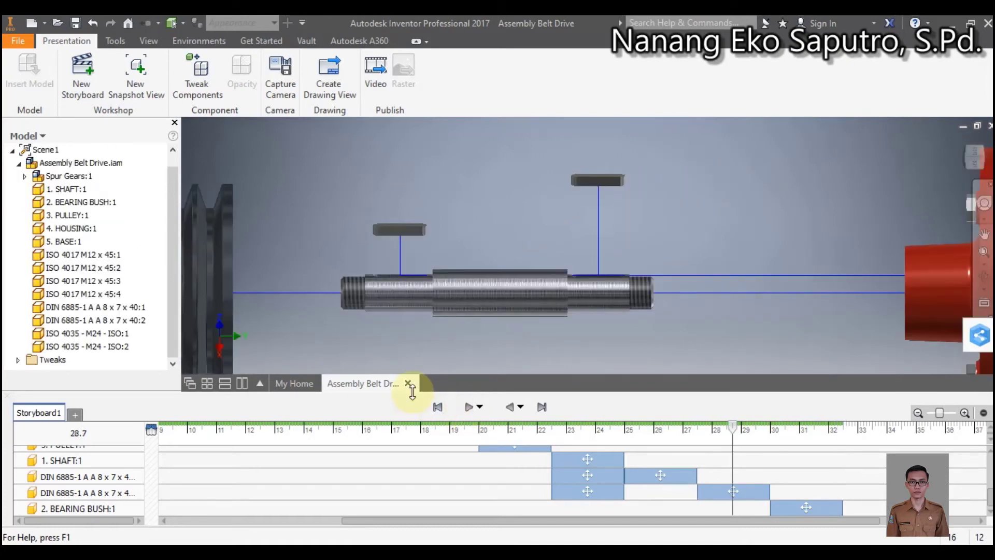
Go to the end of the storyboard at 32.5 s, frame the bolted housing closely and capture that camera view.
click(542, 408)
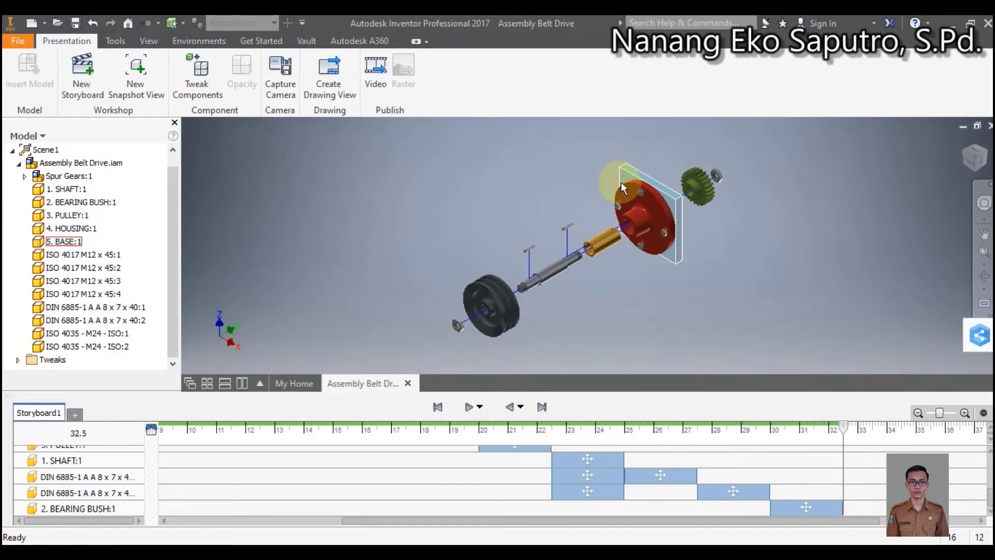
scroll(623, 176, up, 5)
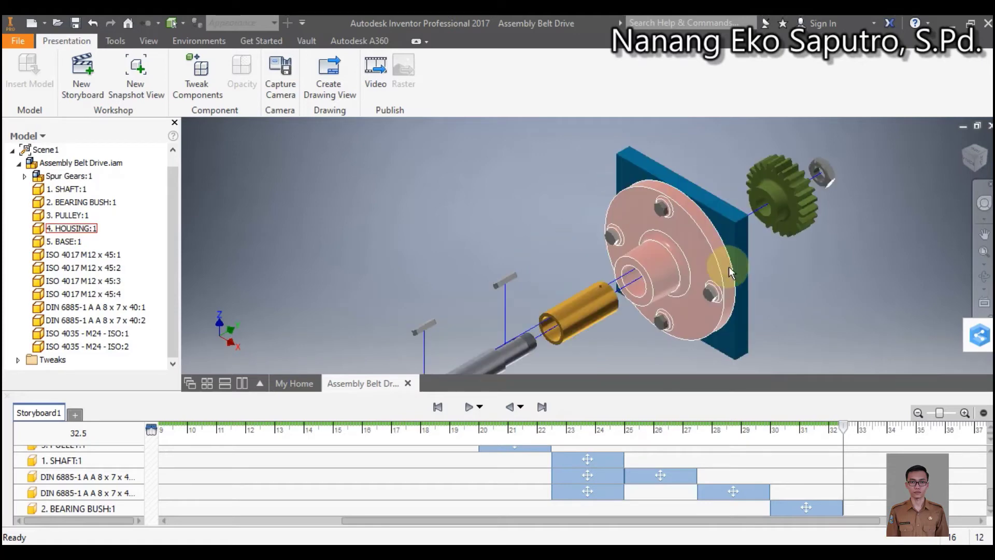
scroll(757, 327, up, 4)
scroll(757, 327, down, 3)
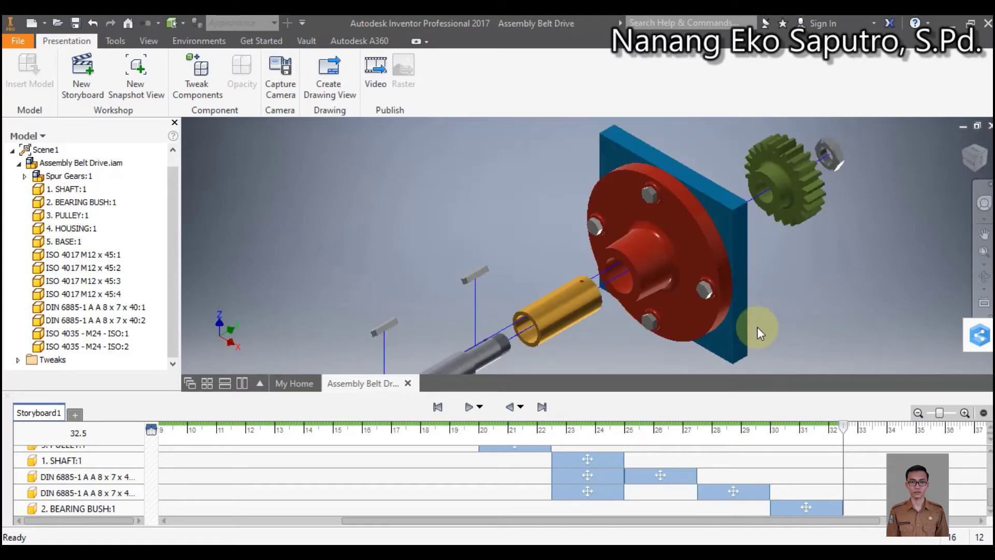
scroll(757, 327, up, 2)
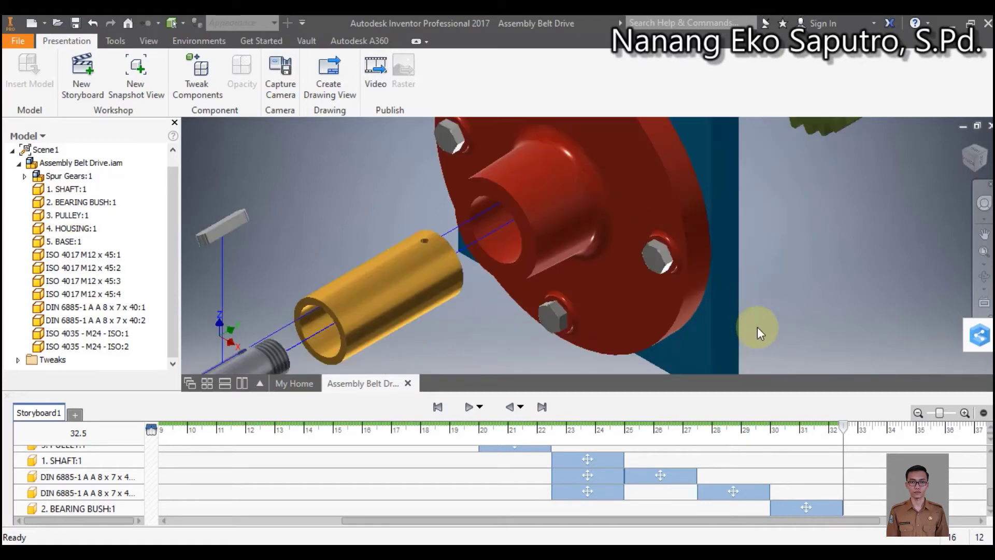
scroll(756, 326, down, 3)
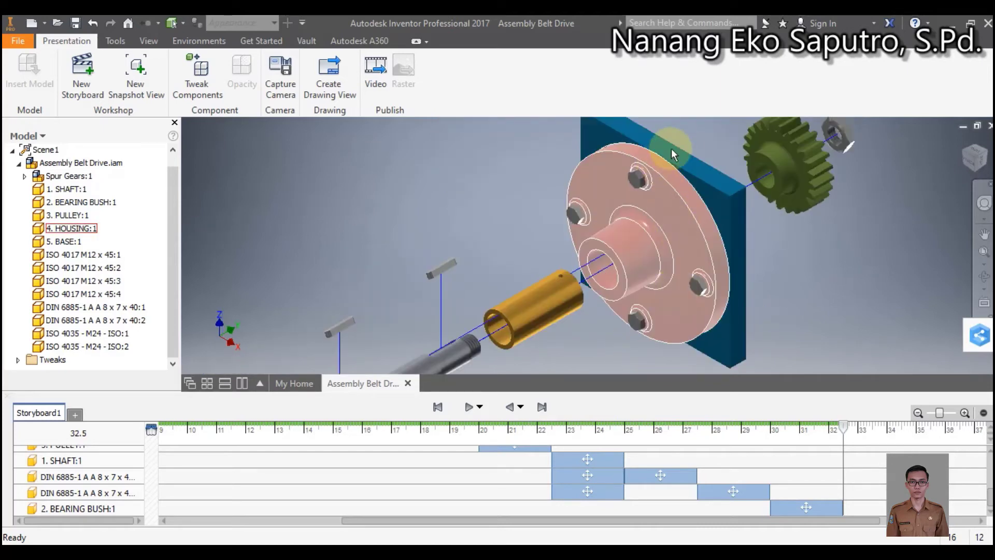
scroll(673, 143, down, 2)
scroll(677, 139, up, 2)
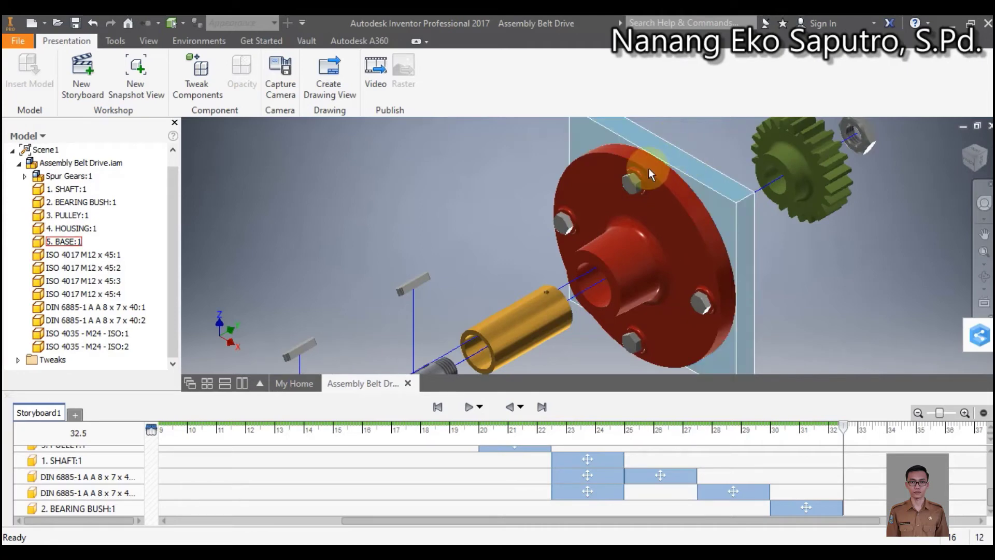
click(292, 99)
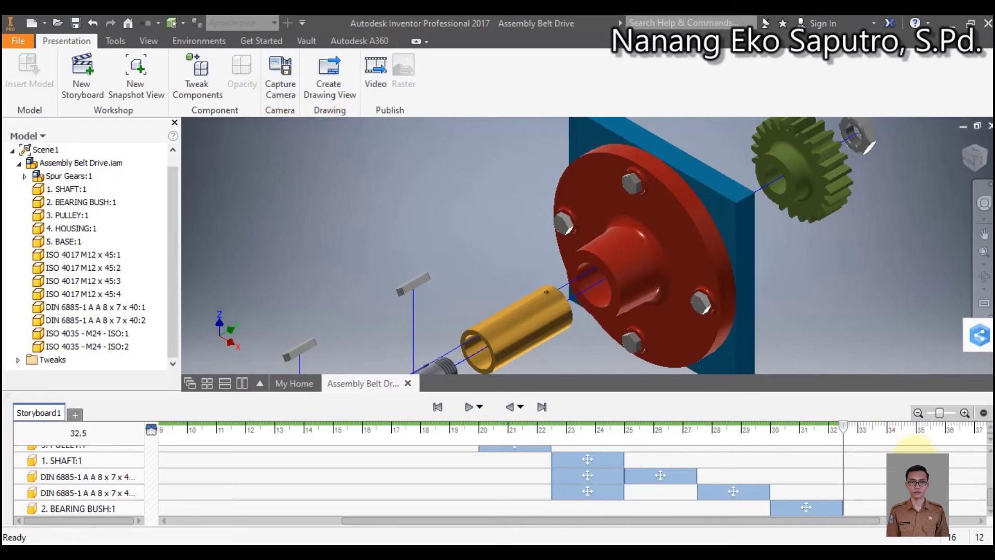
scroll(842, 486, down, 6)
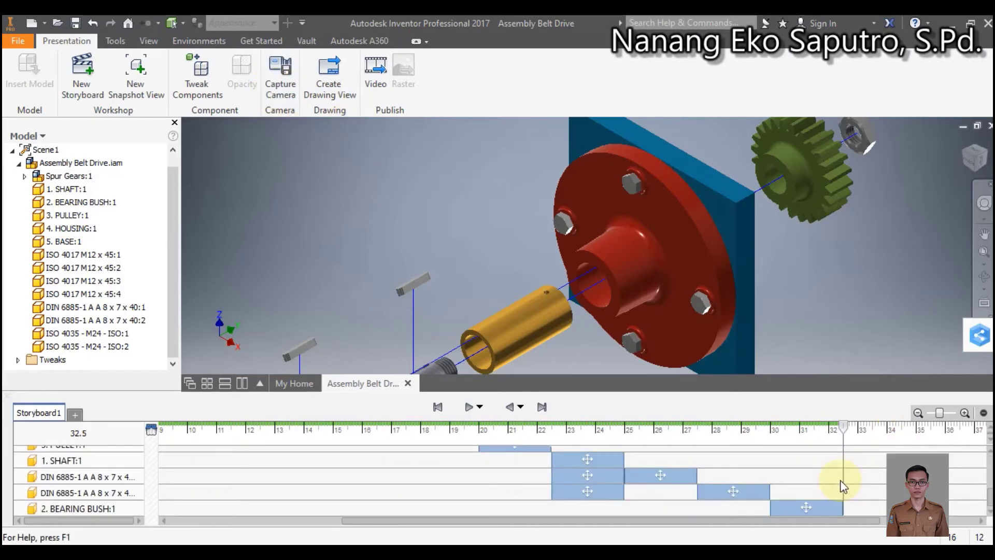
scroll(842, 486, up, 6)
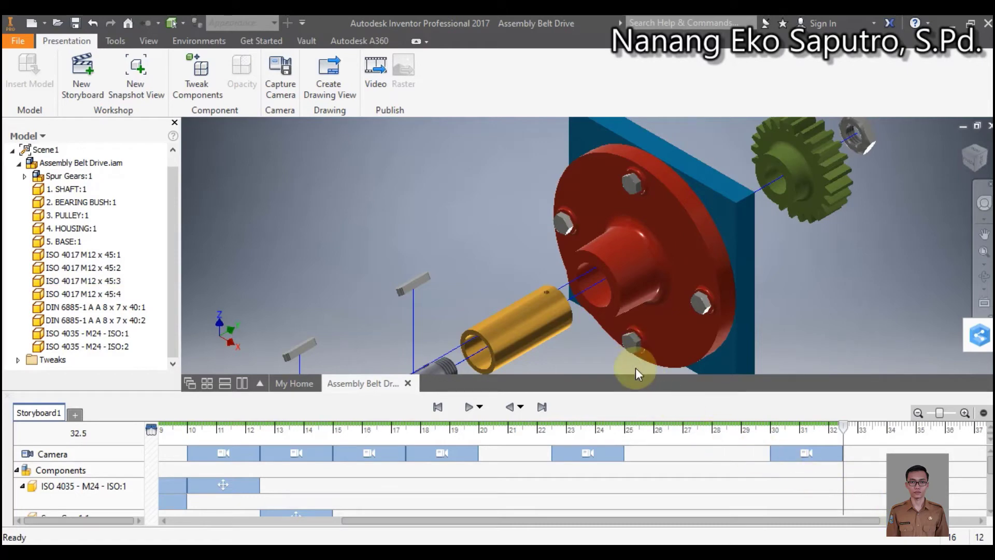
Tweak the lower housing bolt ISO 4017 M12 x 45:3 by -48 mm along Y, pulling it out of its hole.
scroll(635, 367, down, 5)
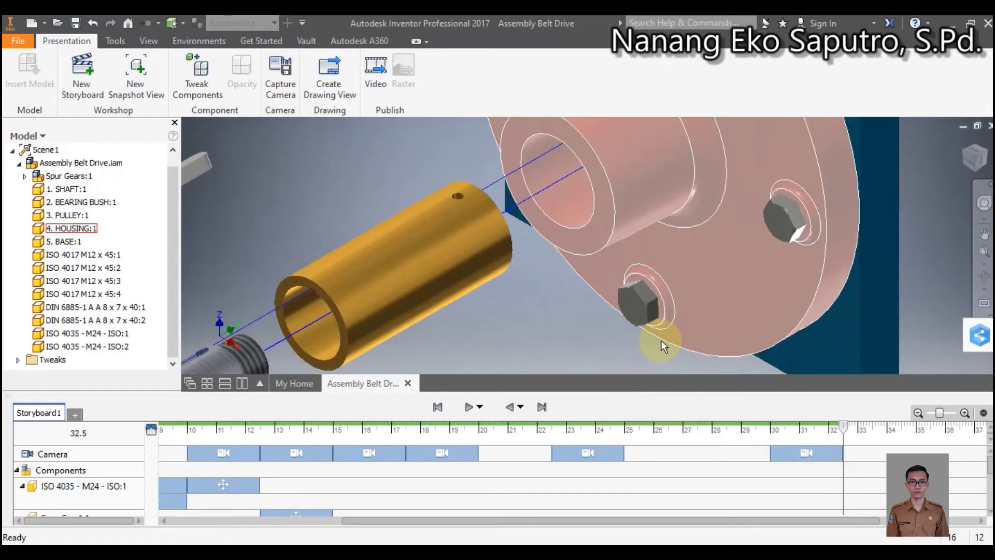
scroll(624, 280, down, 3)
scroll(625, 280, up, 2)
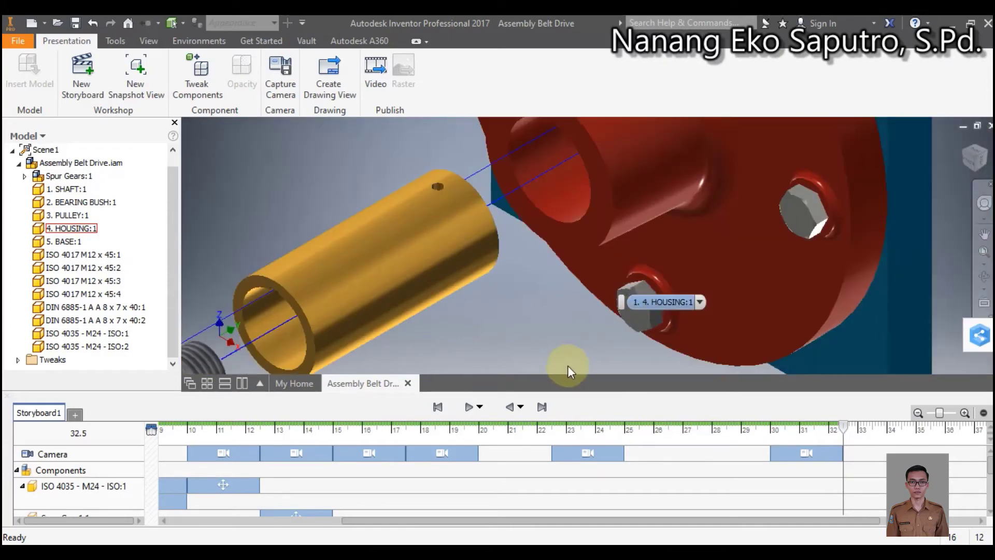
click(212, 96)
click(645, 318)
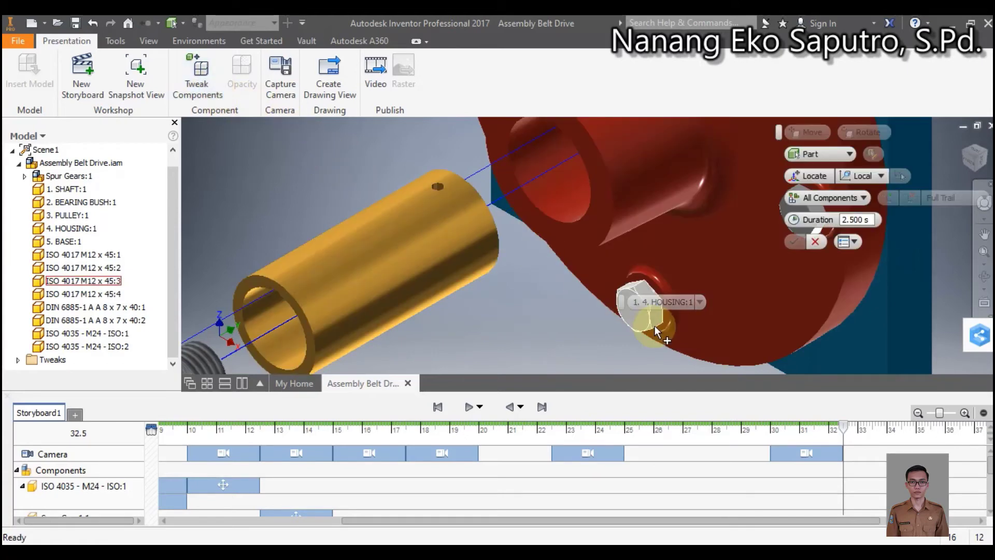
click(648, 324)
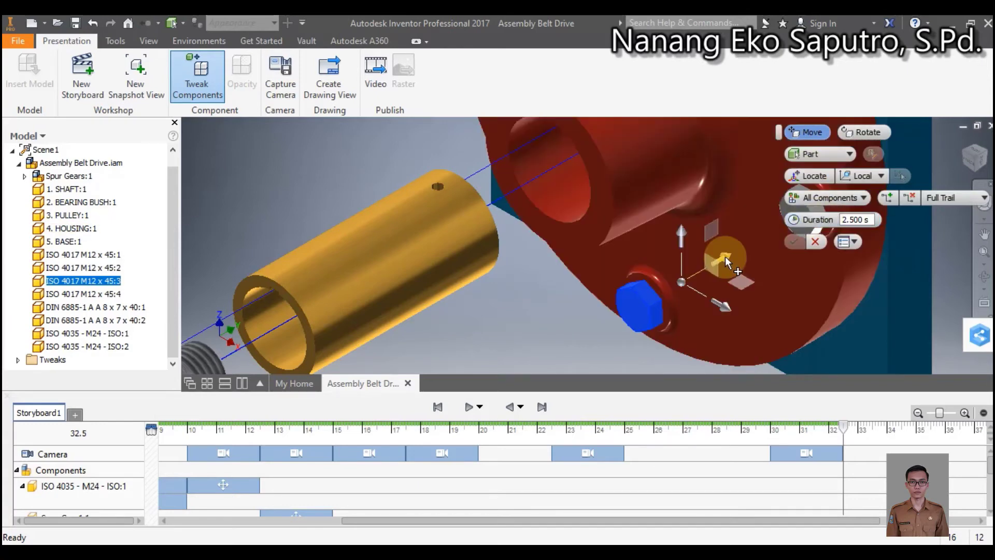
drag(725, 264, 637, 315)
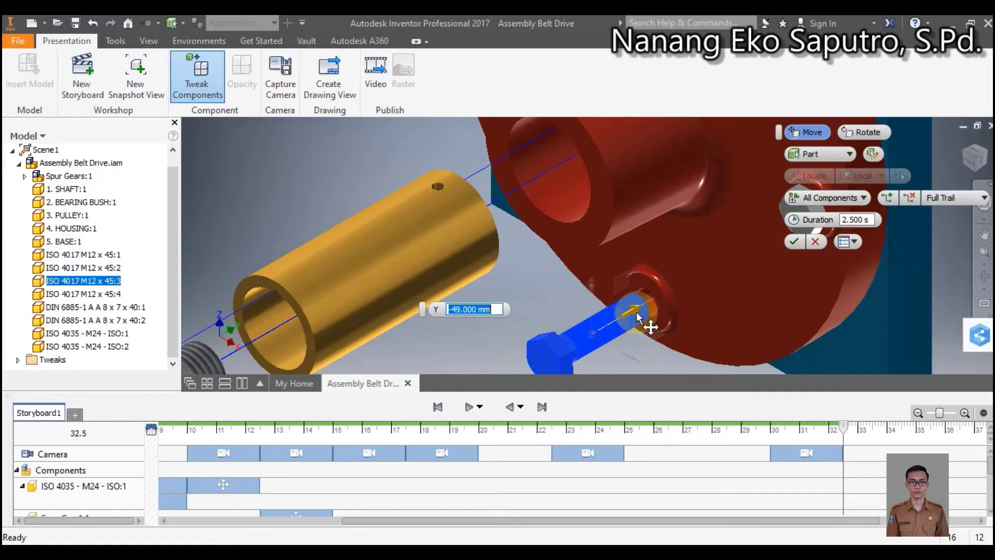
drag(637, 315, 639, 316)
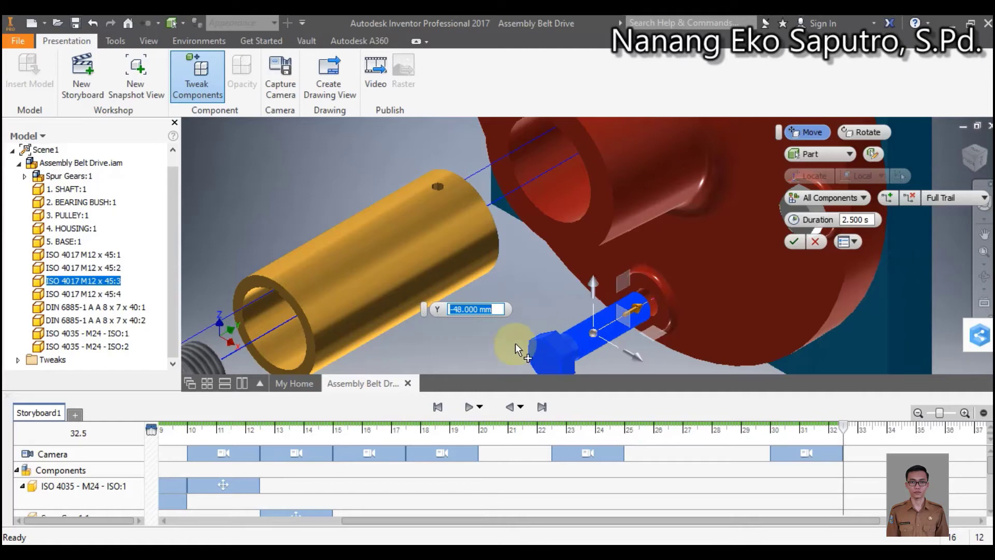
Inspect the extracted bolt's clearance from the housing hole and apply the move tweak.
click(983, 277)
drag(707, 311, 658, 258)
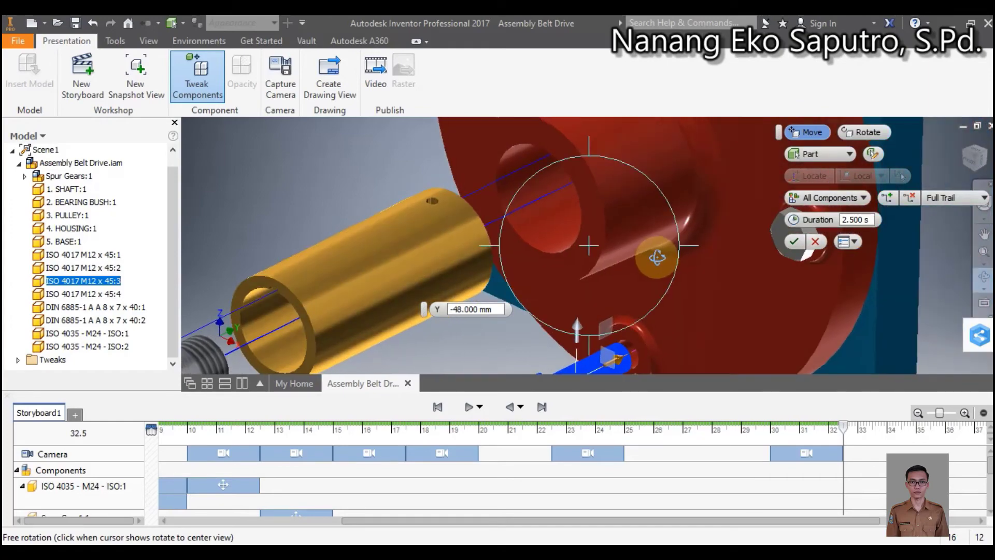
scroll(657, 257, down, 3)
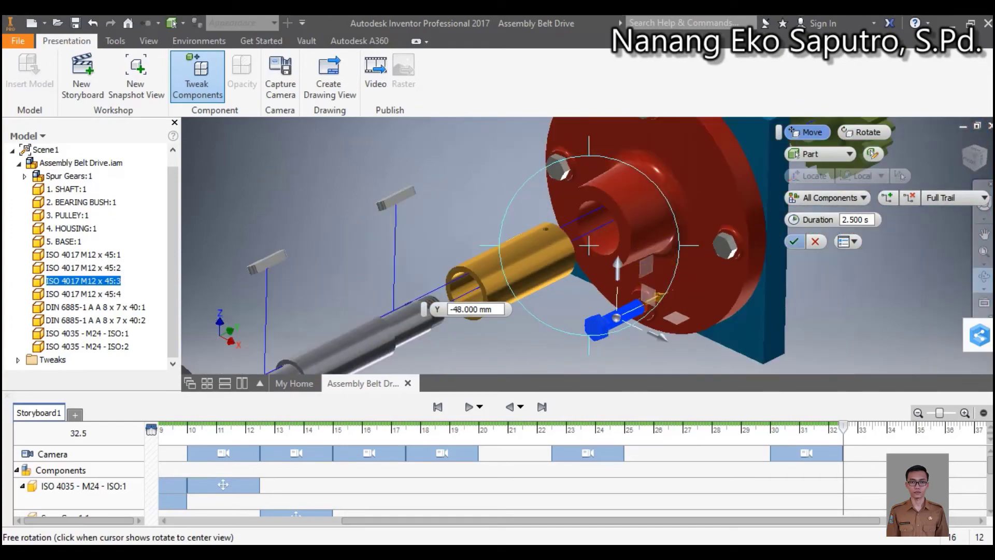
scroll(711, 244, down, 3)
scroll(638, 241, down, 5)
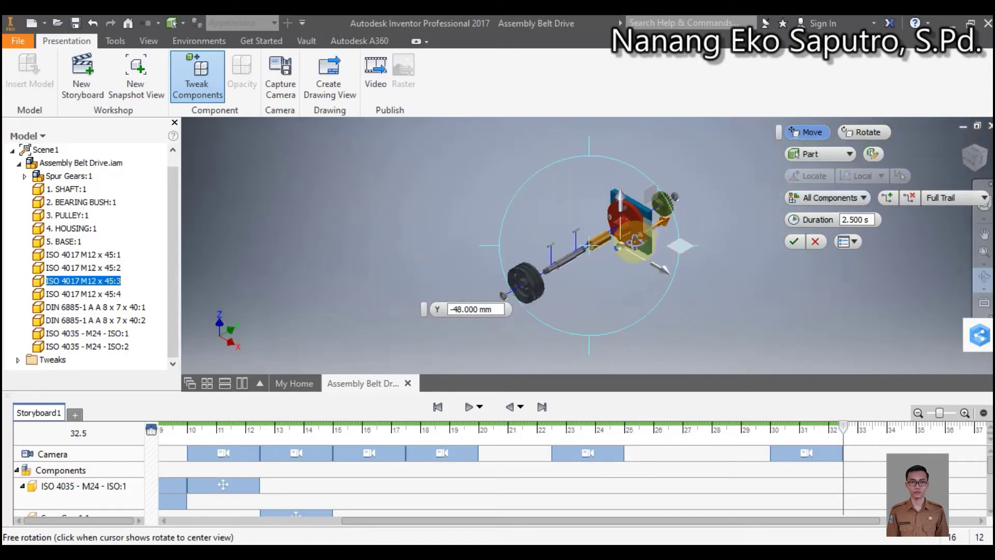
scroll(626, 241, up, 5)
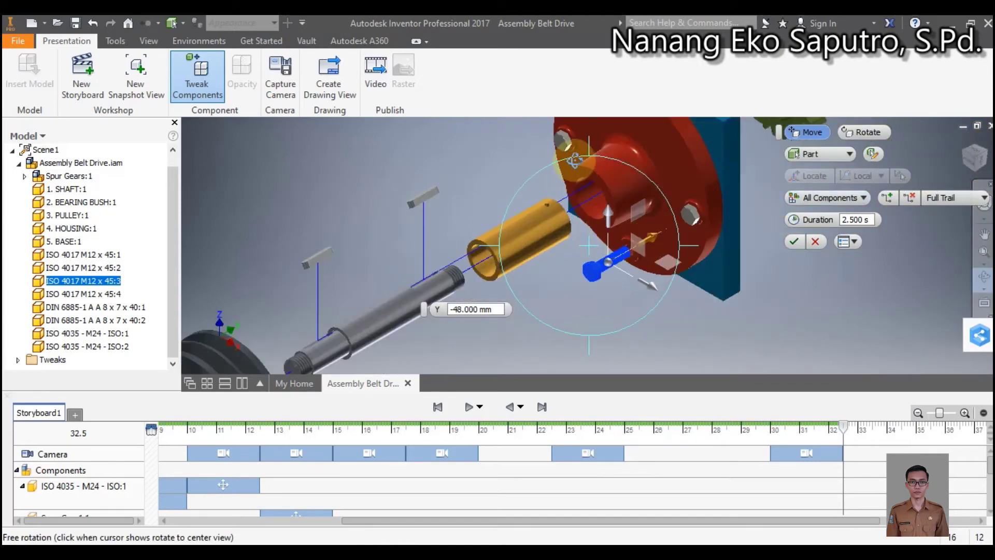
scroll(625, 241, up, 2)
click(984, 236)
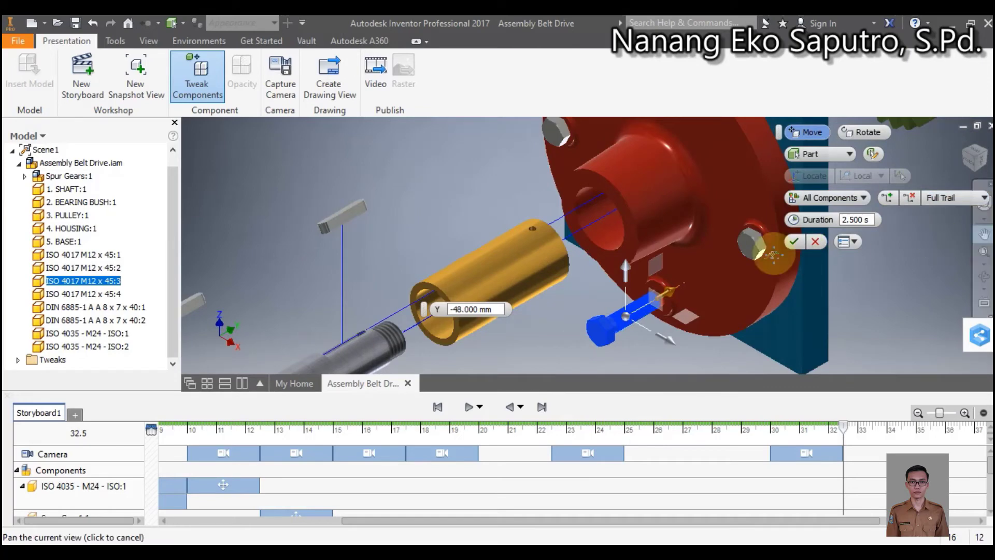
drag(710, 259, 715, 231)
key(Escape)
scroll(623, 343, up, 3)
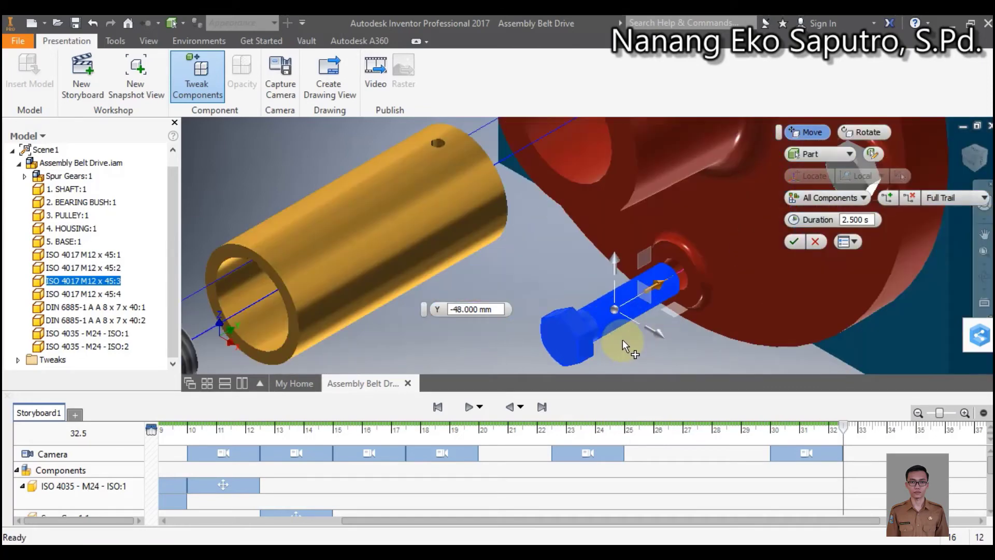
scroll(623, 340, up, 1)
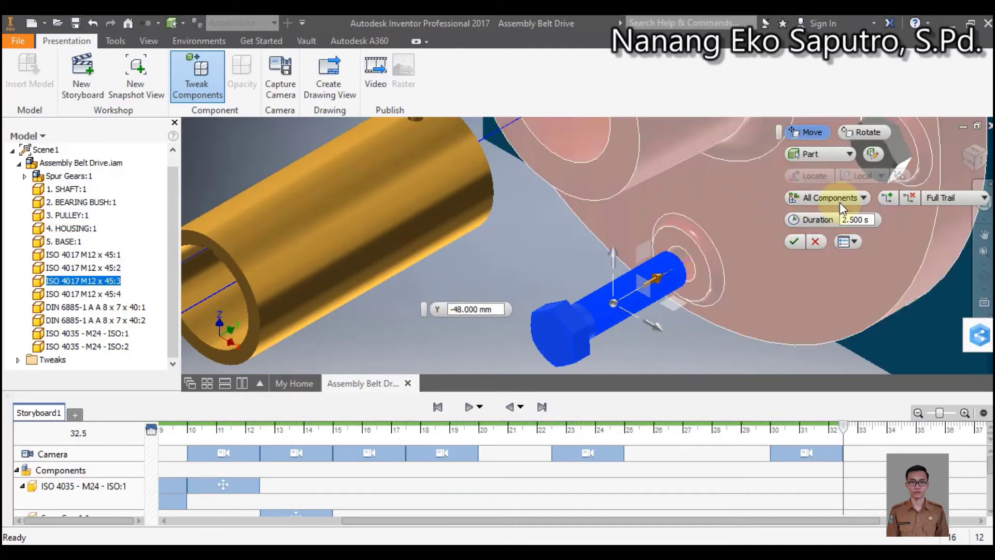
click(793, 241)
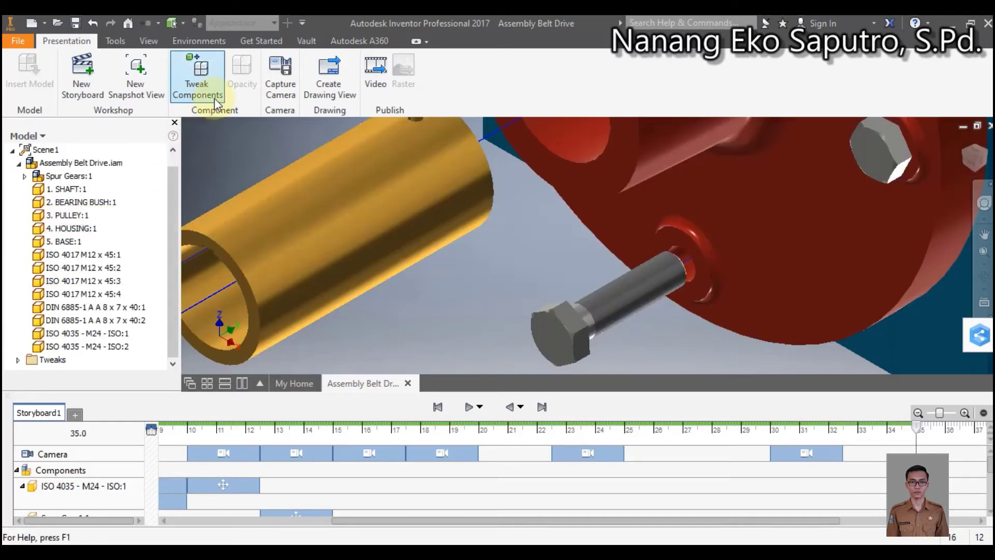
Add a rotation tweak of -720 degrees about the long axis of bolt ISO 4017 M12 x 45:3.
click(197, 78)
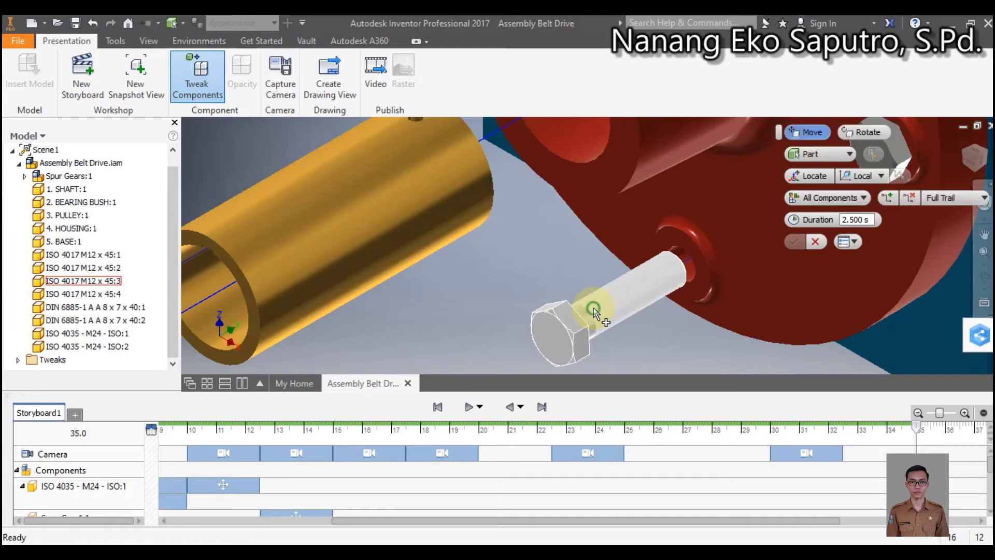
click(595, 313)
click(853, 132)
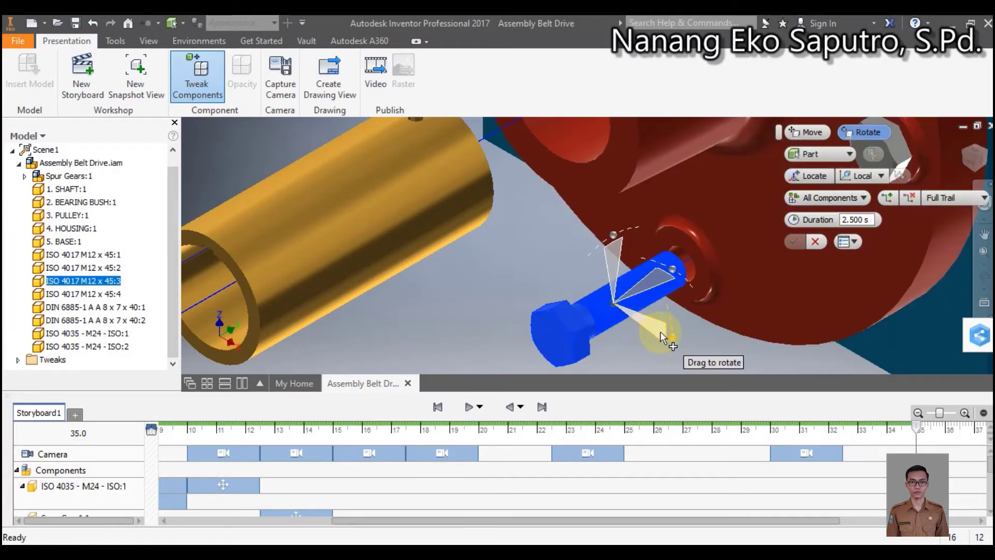
click(660, 331)
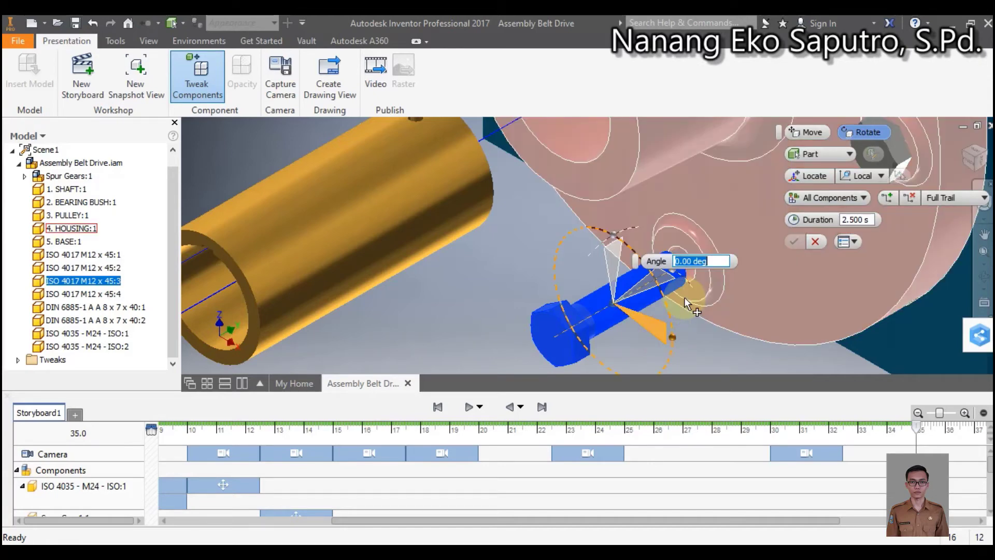
text(-720)
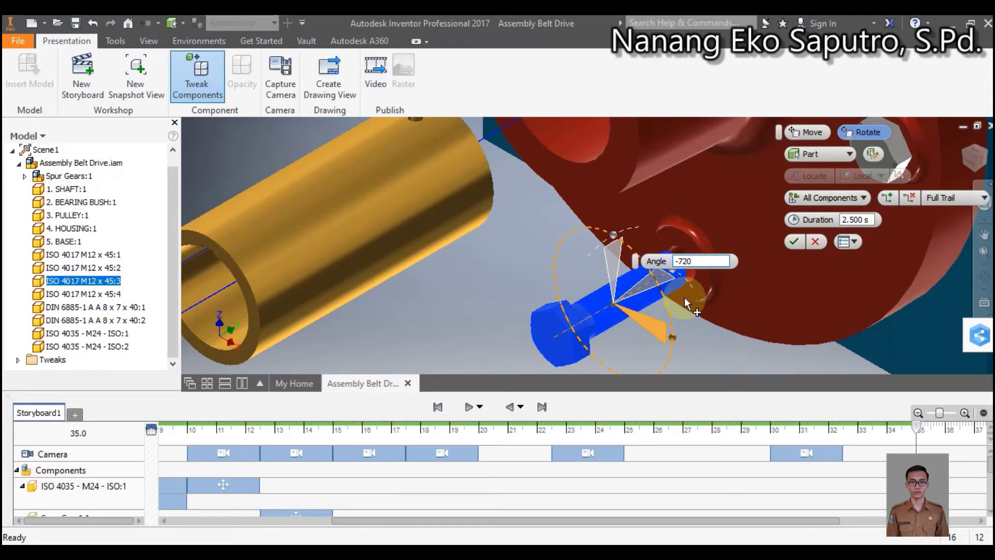
click(793, 241)
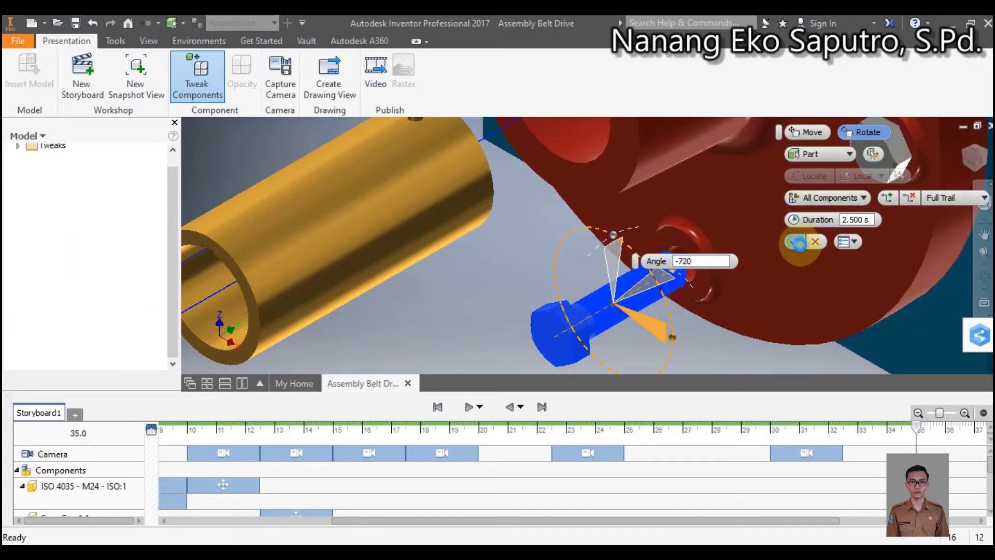
Expand the ISO 4017 M12 x 45:3 actions and shift its rotation to start together with its move at 32.5 s.
scroll(912, 456, down, 5)
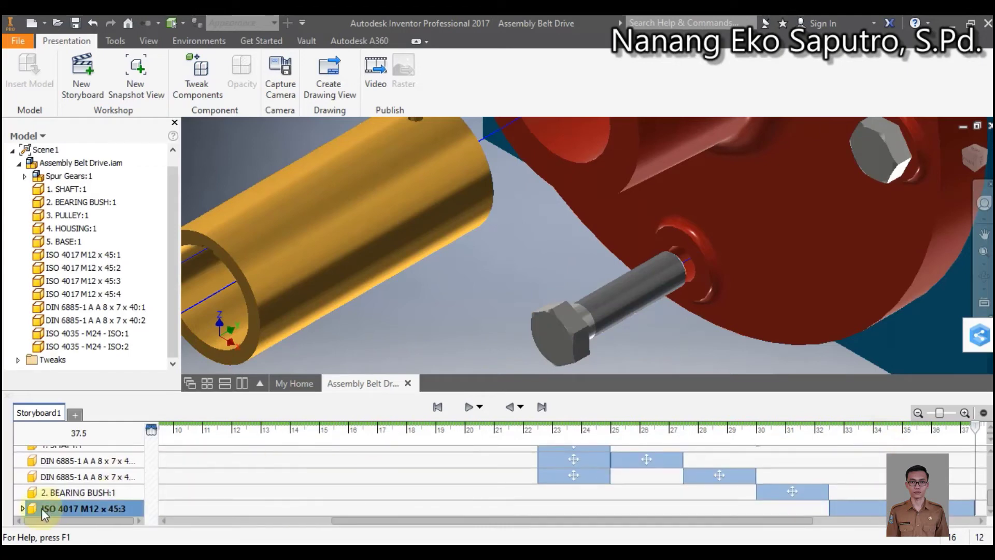
click(22, 508)
scroll(966, 485, down, 1)
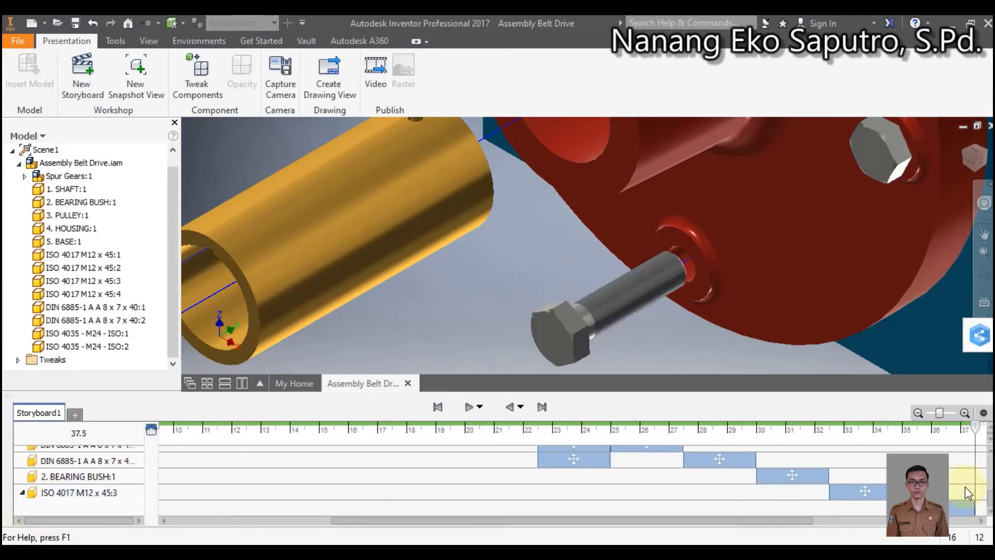
drag(908, 508, 872, 505)
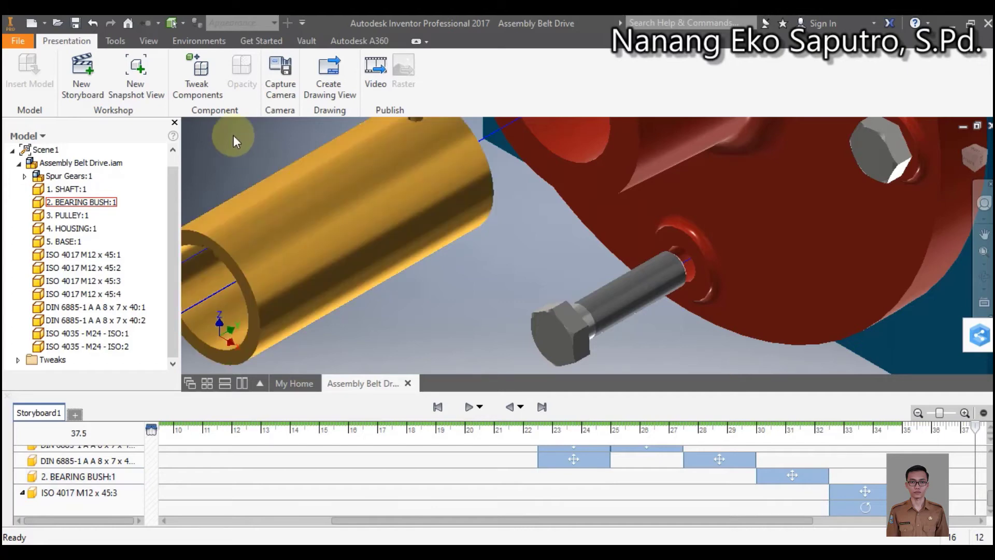
Add a second move tweak of -7 mm along Y to the extracted housing bolt ISO 4017 M12 x 45:3.
click(210, 88)
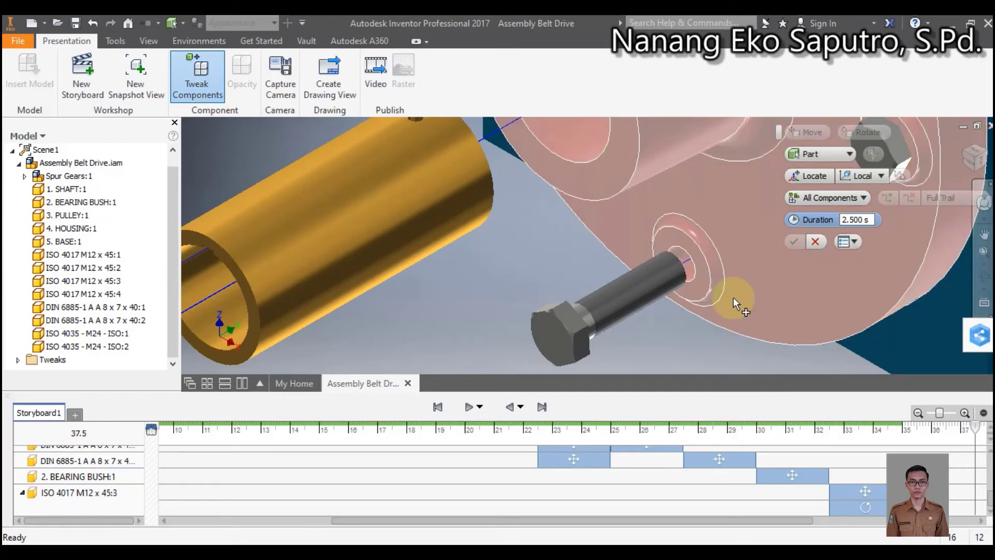
click(625, 298)
click(629, 294)
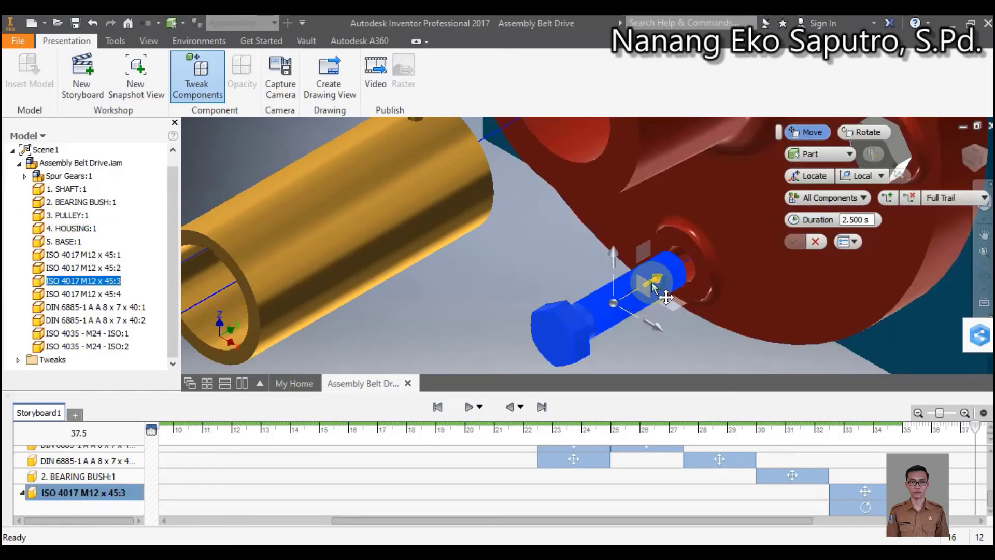
drag(658, 287, 638, 298)
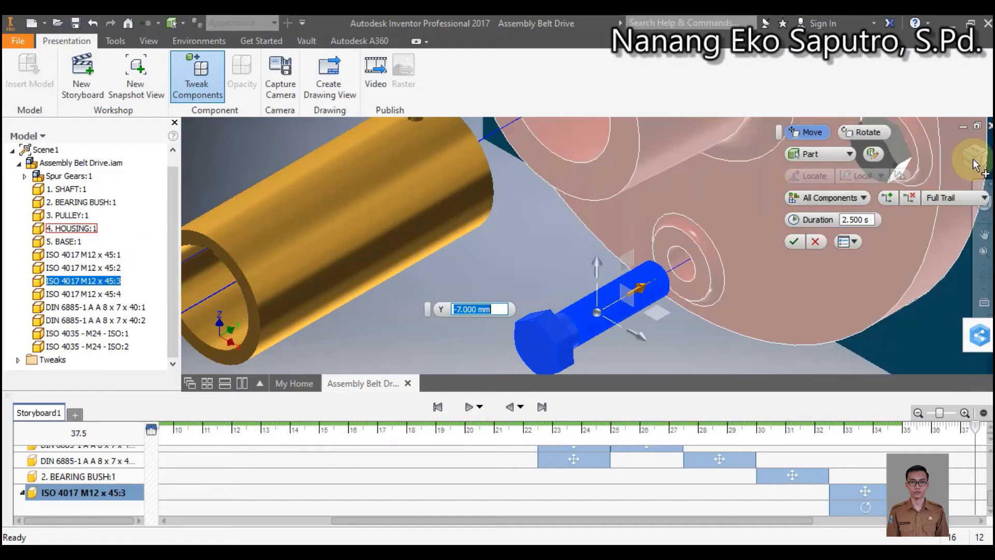
click(979, 163)
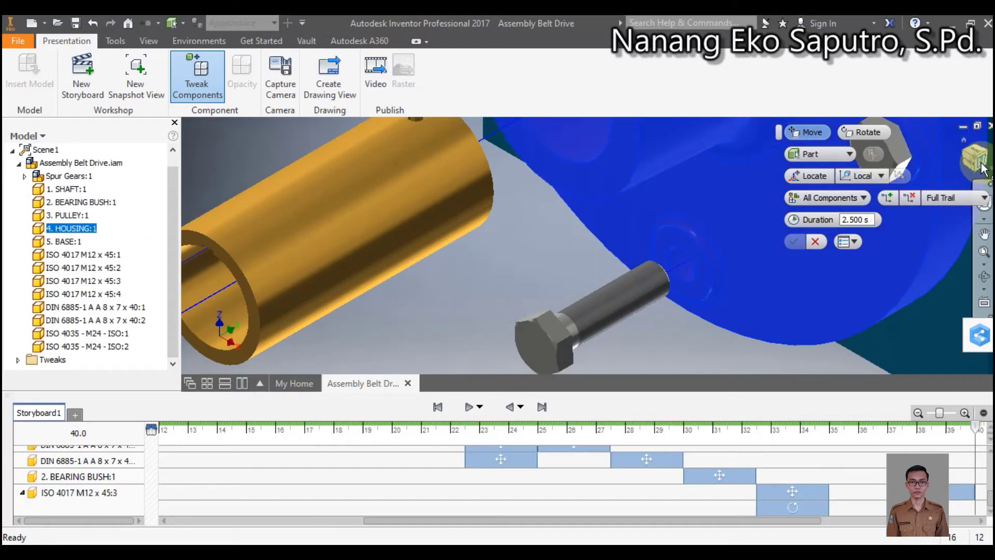
click(981, 166)
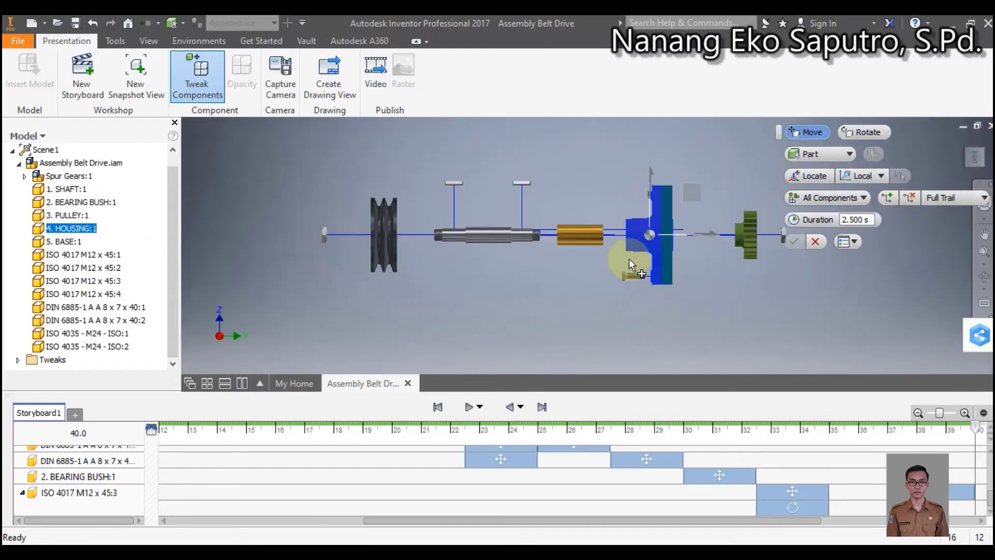
key(Escape)
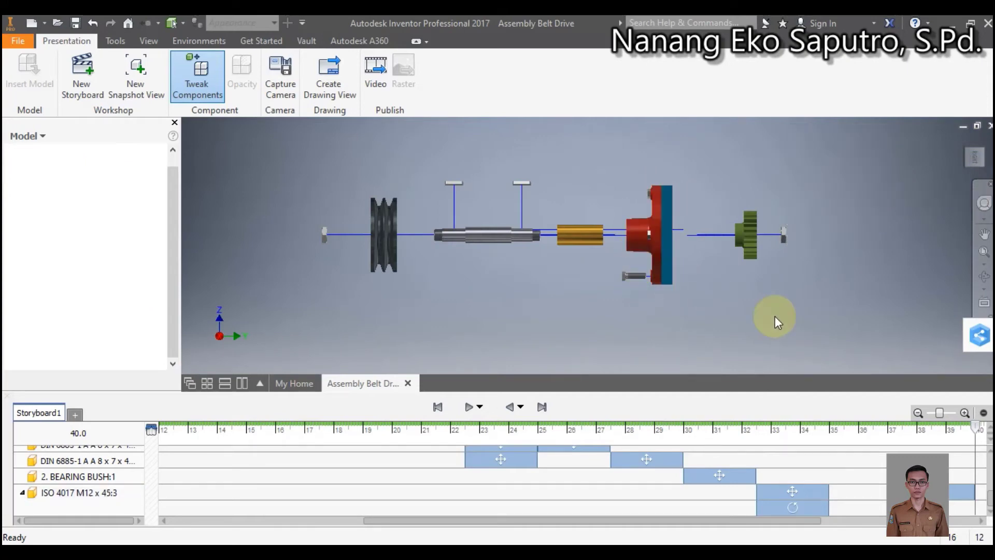
Examine the storyboard's camera actions against the timing of bolt ISO 4017 M12 x 45:3's move and rotation actions.
click(973, 496)
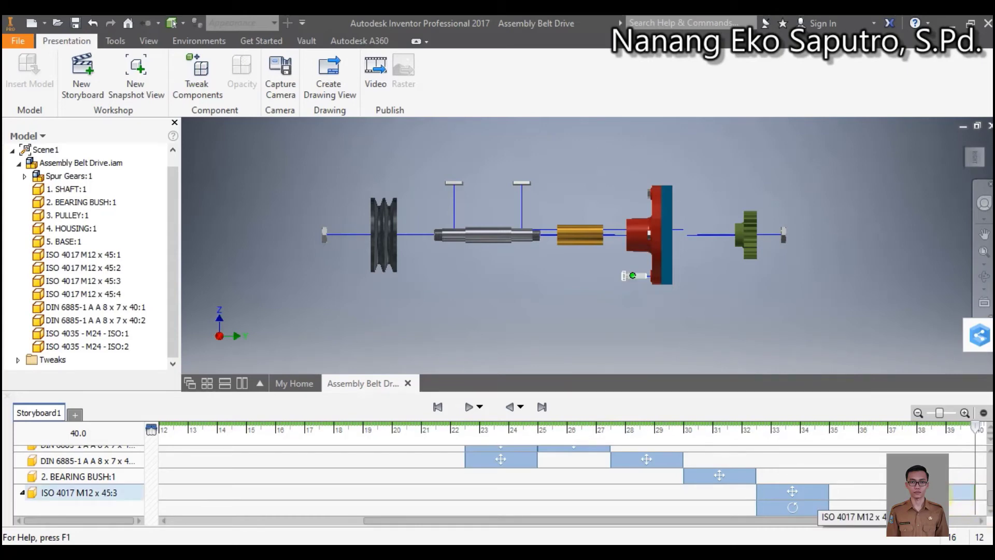
click(936, 492)
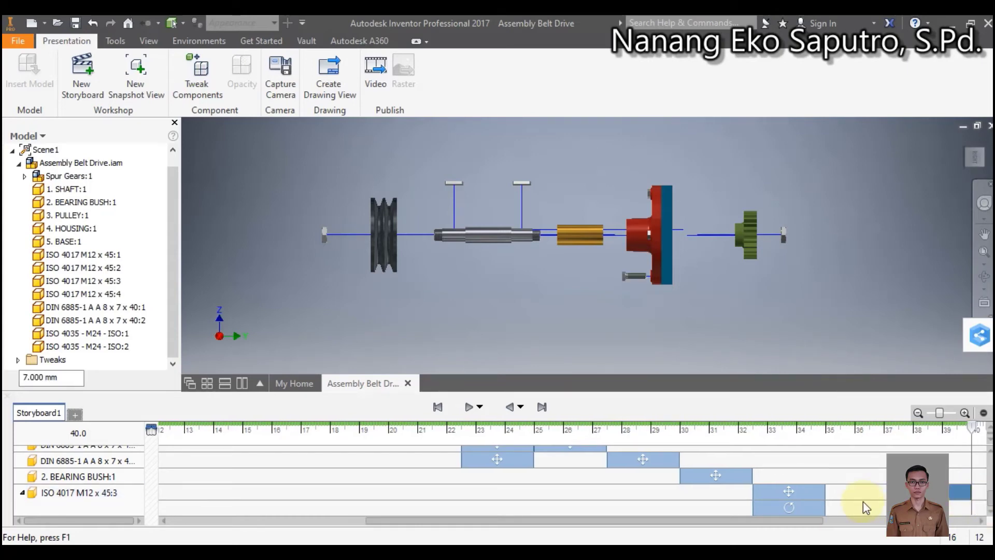
scroll(863, 499, up, 10)
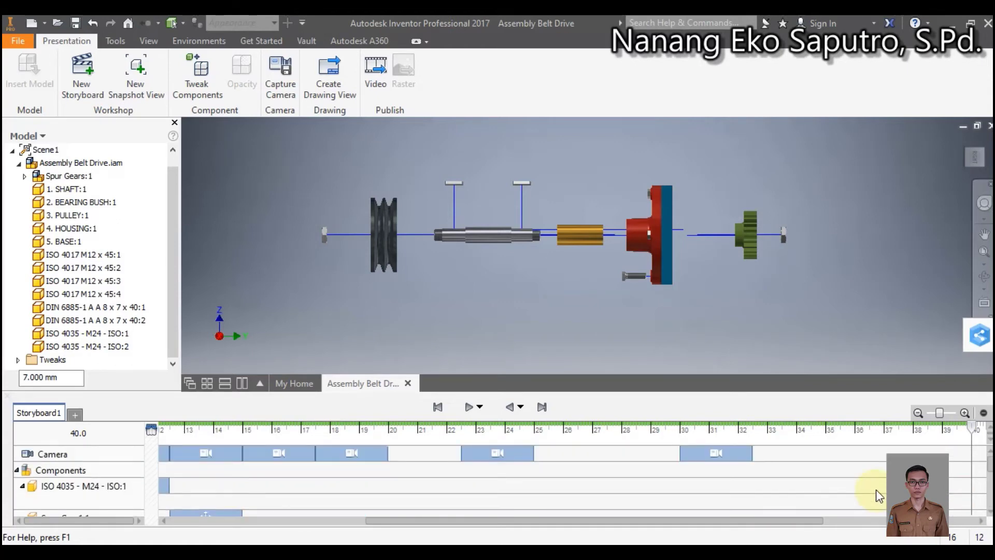
scroll(877, 474, down, 10)
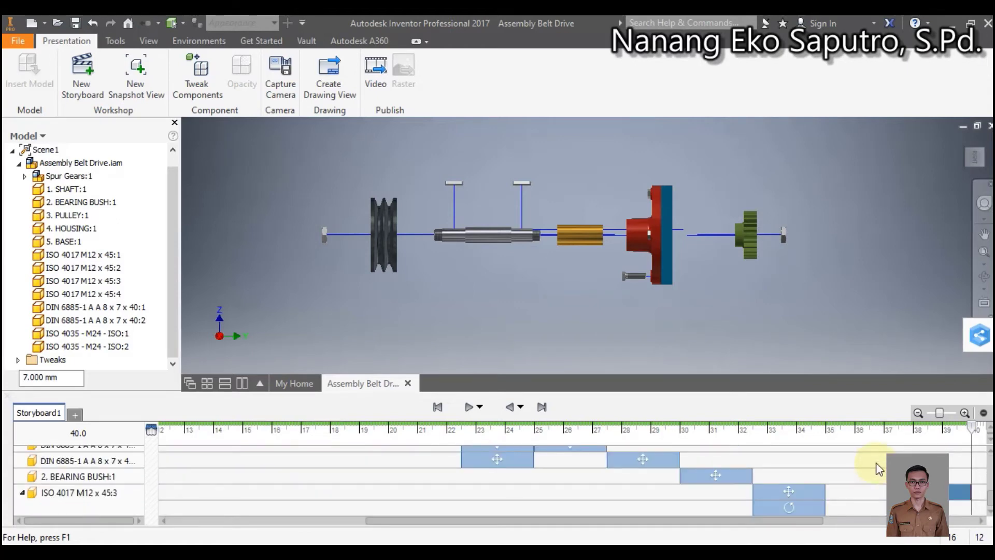
scroll(876, 463, up, 10)
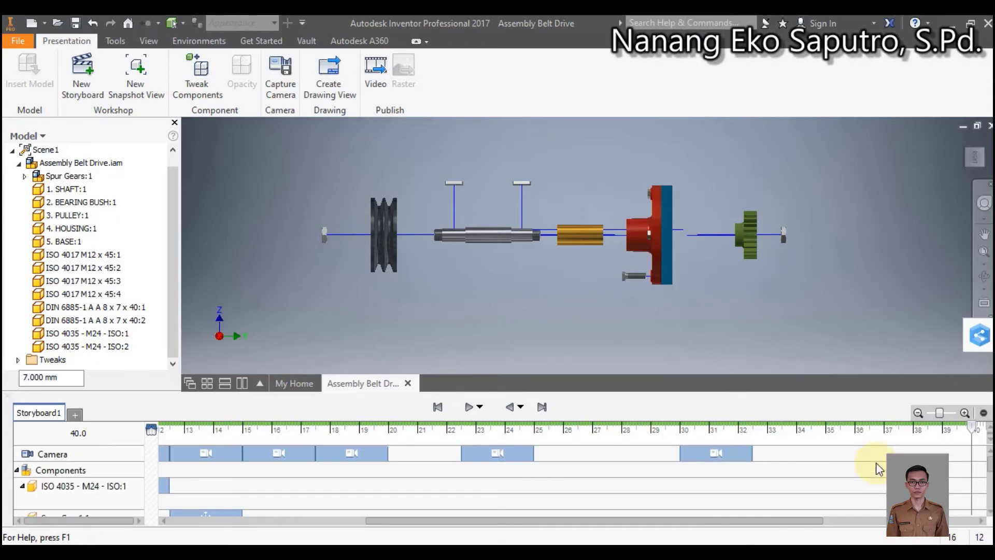
scroll(876, 469, down, 10)
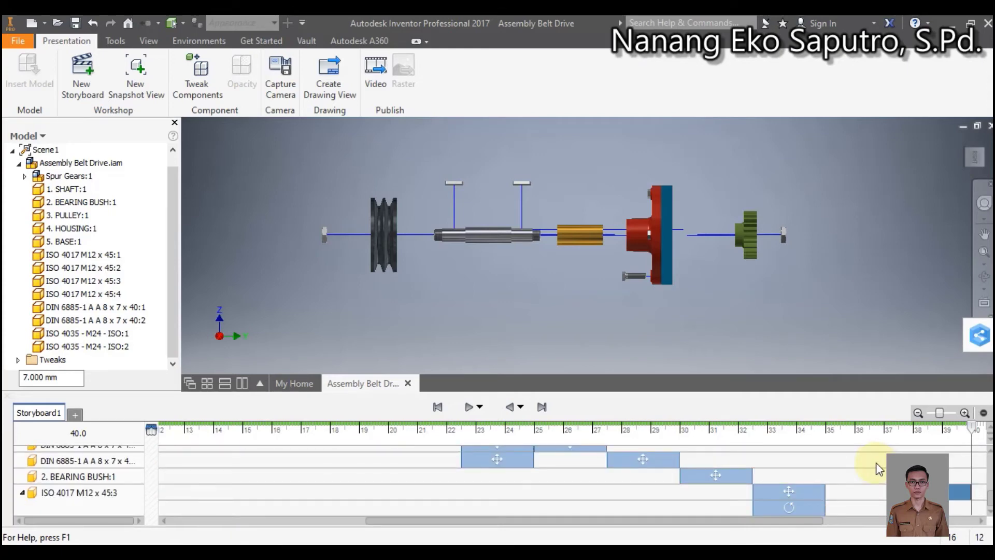
scroll(875, 462, up, 5)
scroll(876, 462, down, 5)
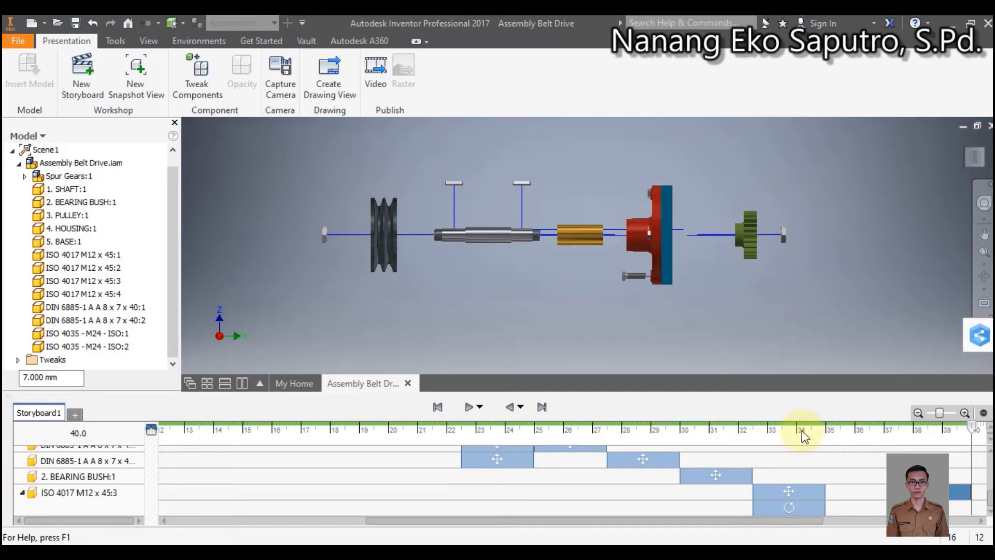
scroll(846, 465, up, 6)
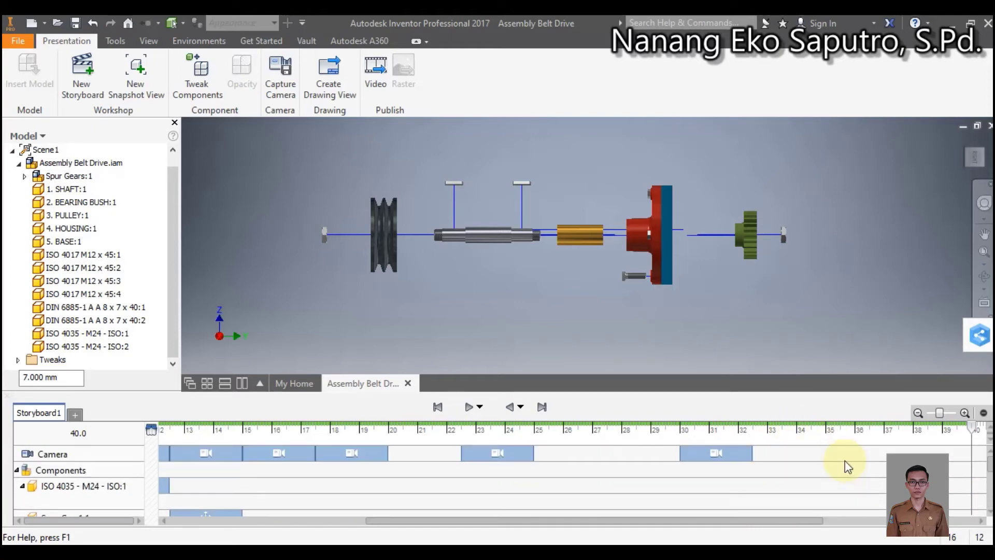
click(725, 452)
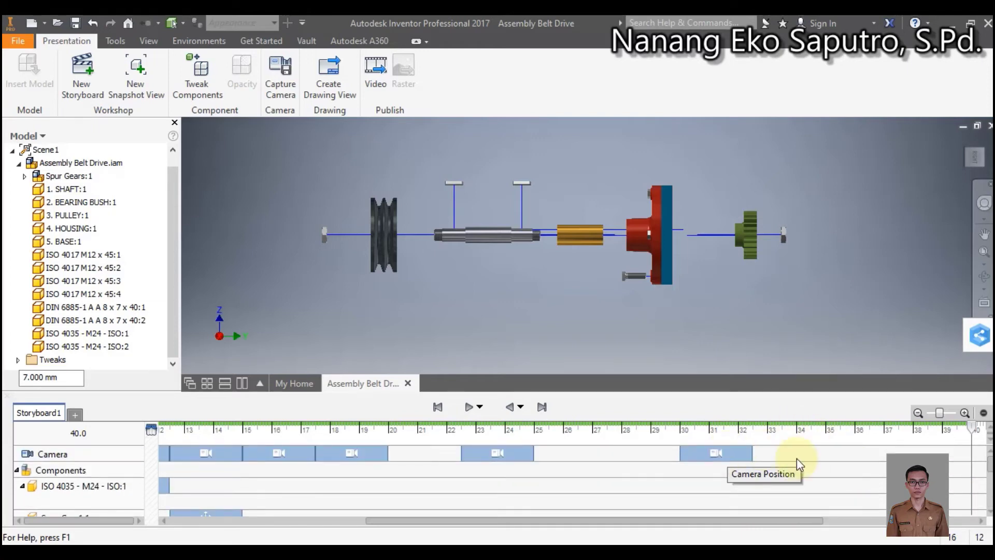
scroll(797, 458, down, 5)
Shift bolt ISO 4017 M12 x 45:3's second move to start at 35 s, directly after its first move, and go to the storyboard's end.
drag(928, 492, 849, 498)
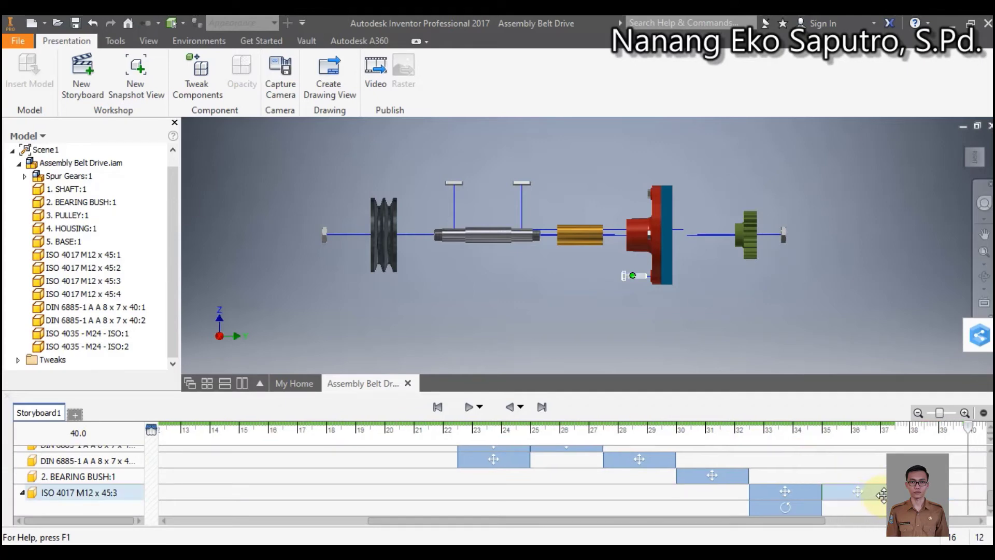
click(890, 468)
click(542, 406)
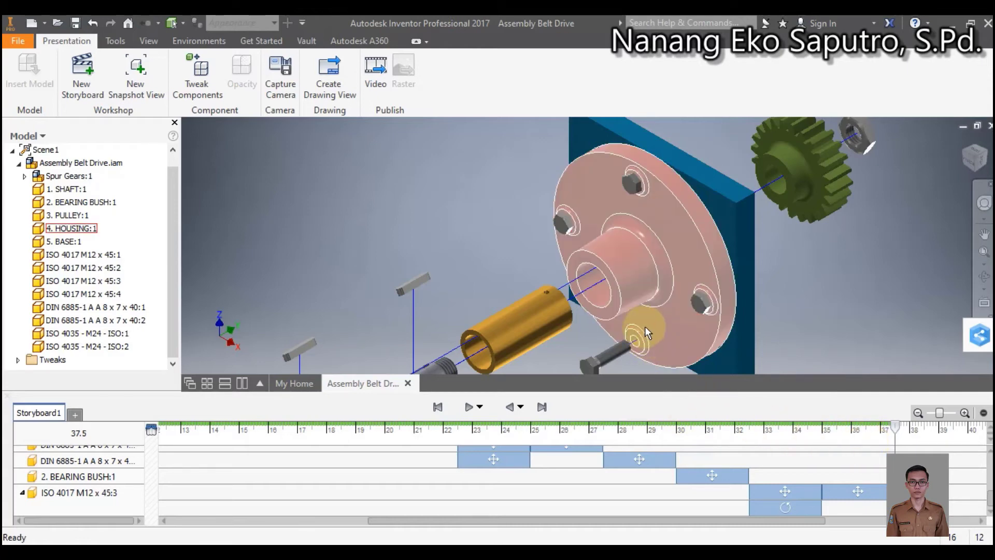
Edit the second move tweak of bolt ISO 4017 M12 x 45:3 and set its distance to 50 mm.
click(868, 492)
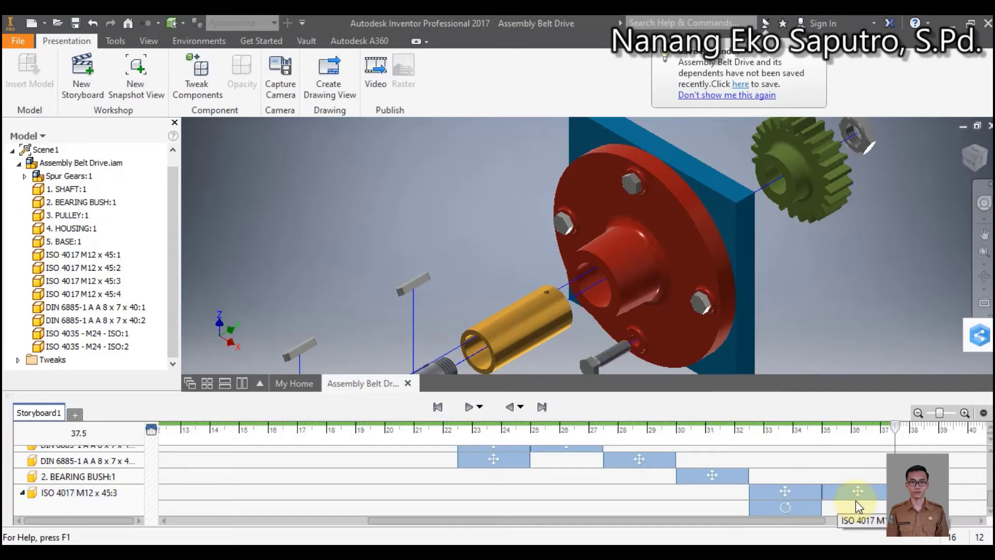
double_click(856, 500)
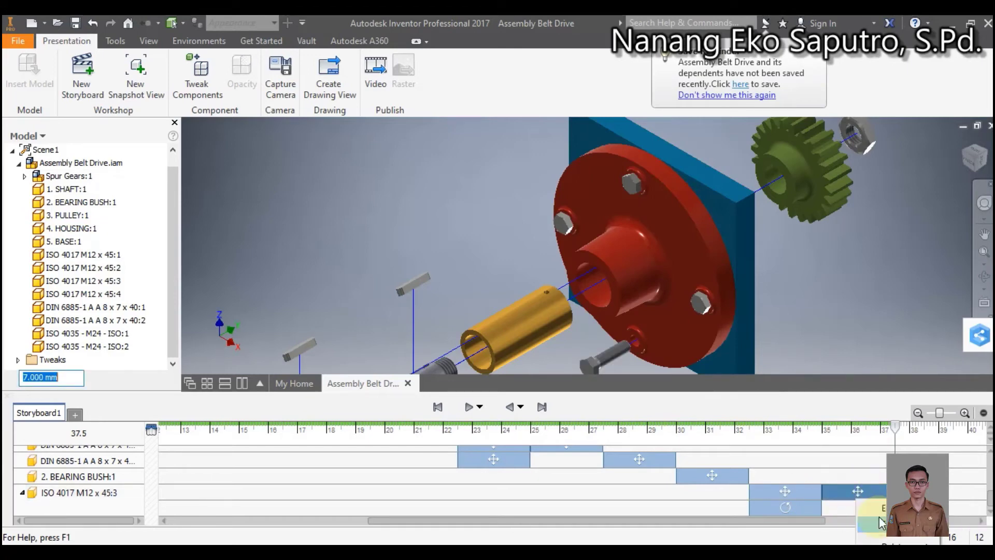
key(Escape)
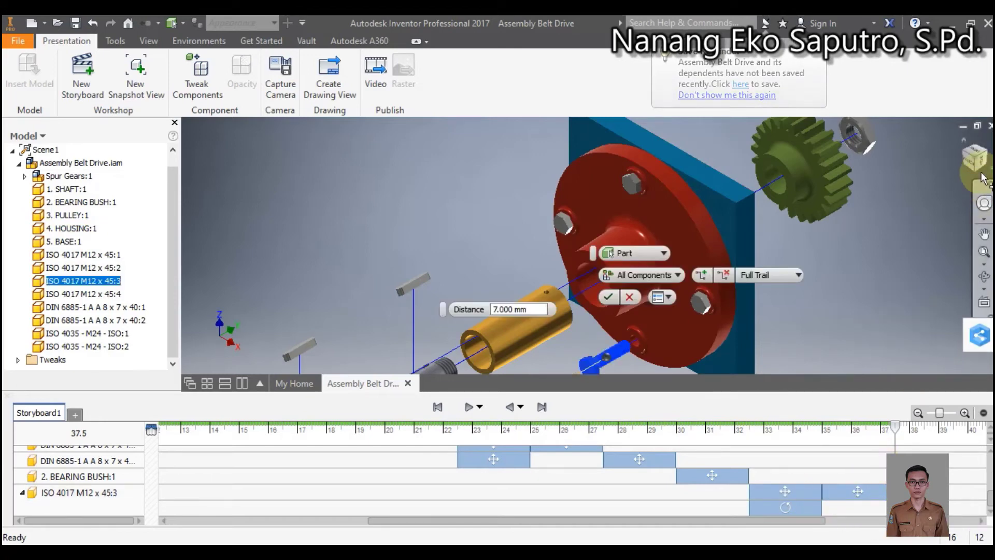
click(982, 165)
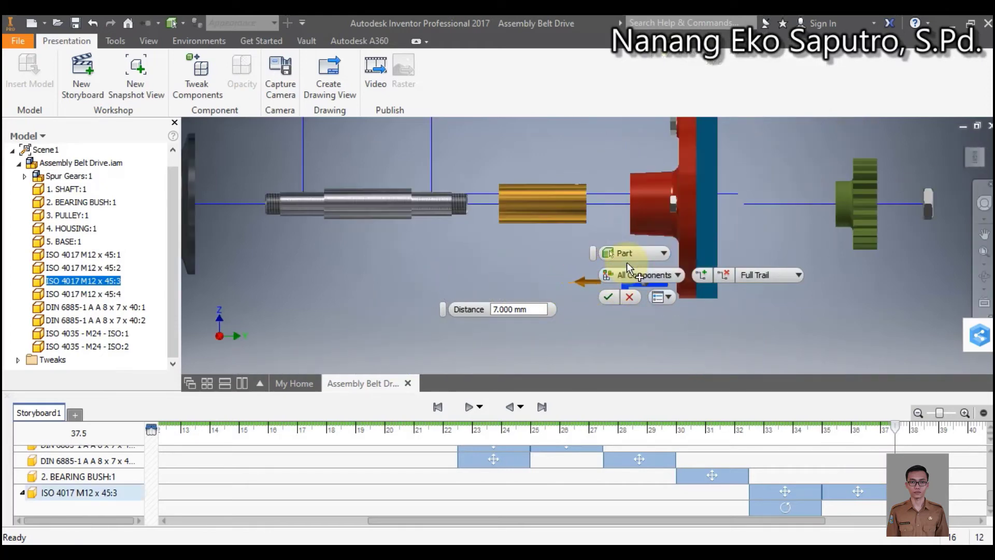
scroll(663, 219, down, 3)
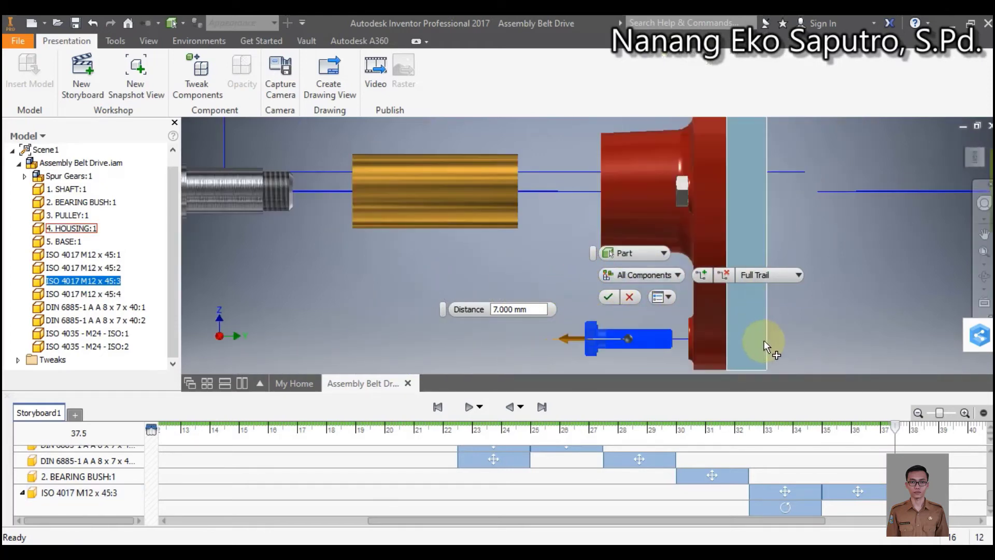
click(507, 310)
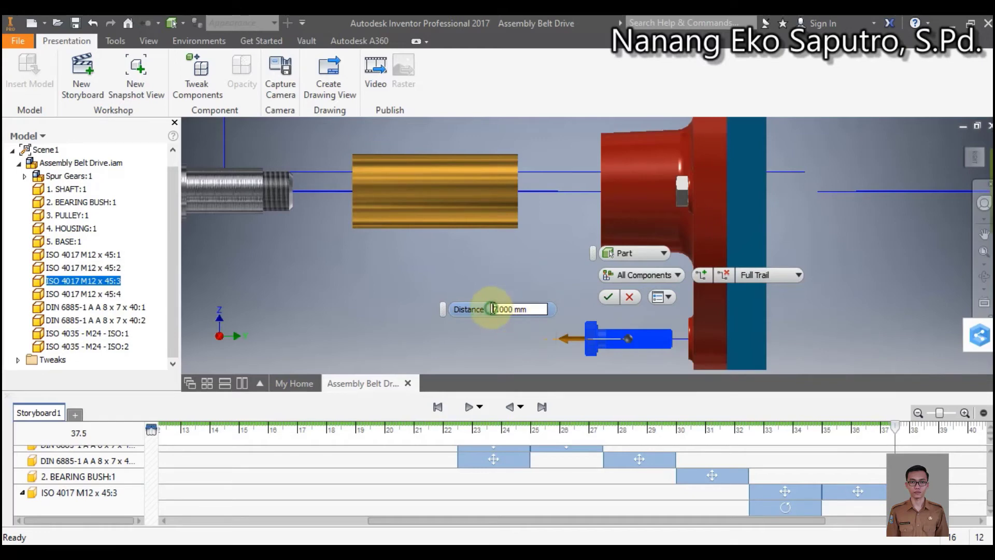
drag(493, 309, 512, 308)
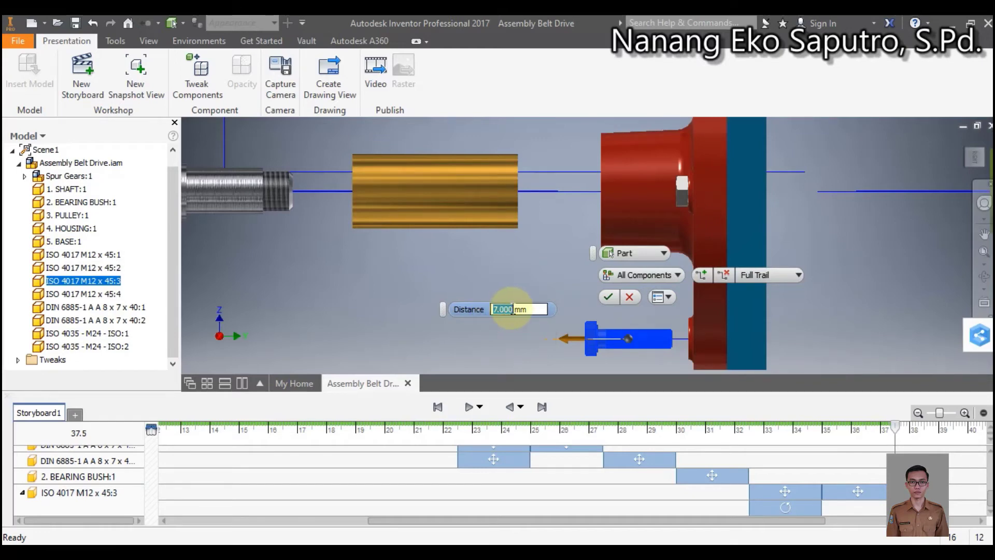
text(50)
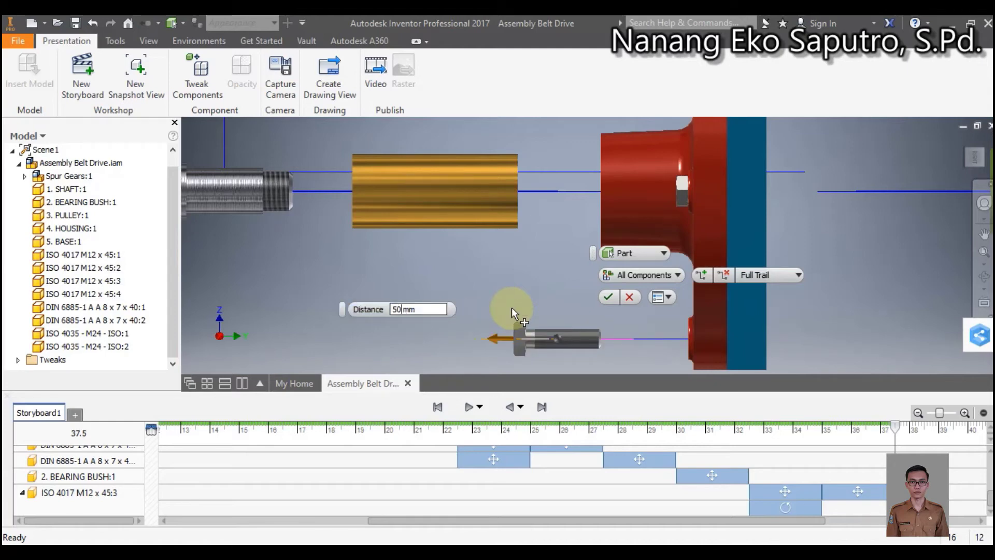
click(605, 297)
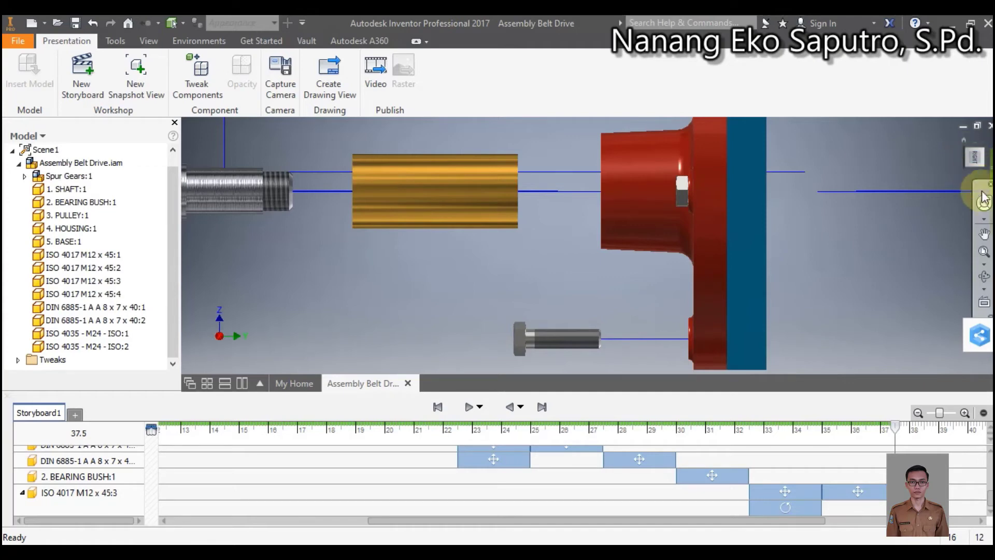
Check the distance of the first move tweak of bolt ISO 4017 M12 x 45:3.
click(789, 493)
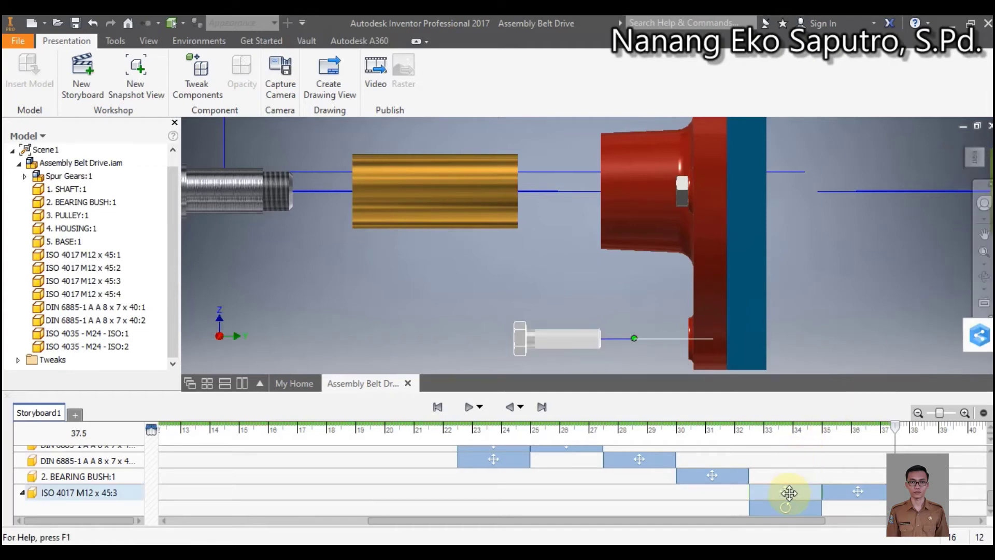
click(789, 493)
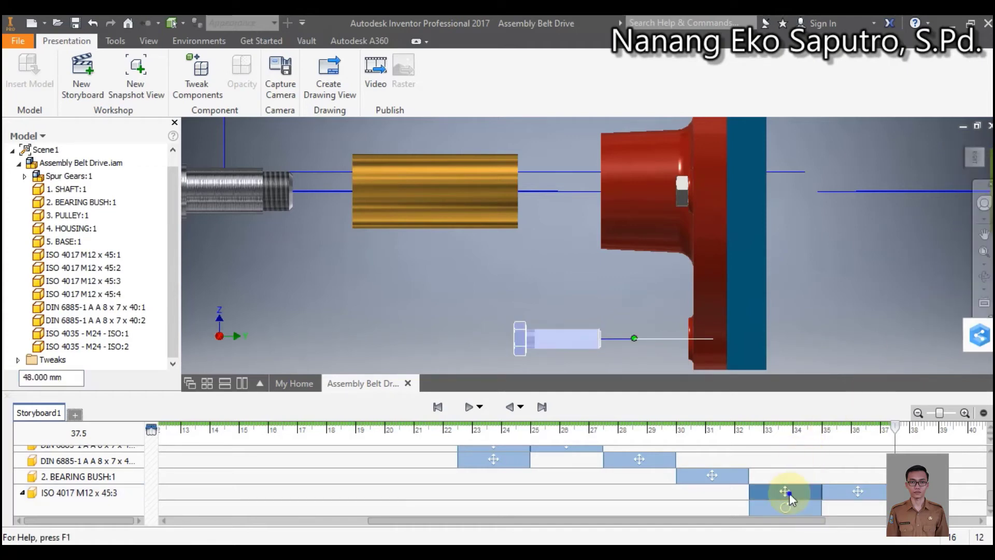
right_click(788, 493)
click(815, 521)
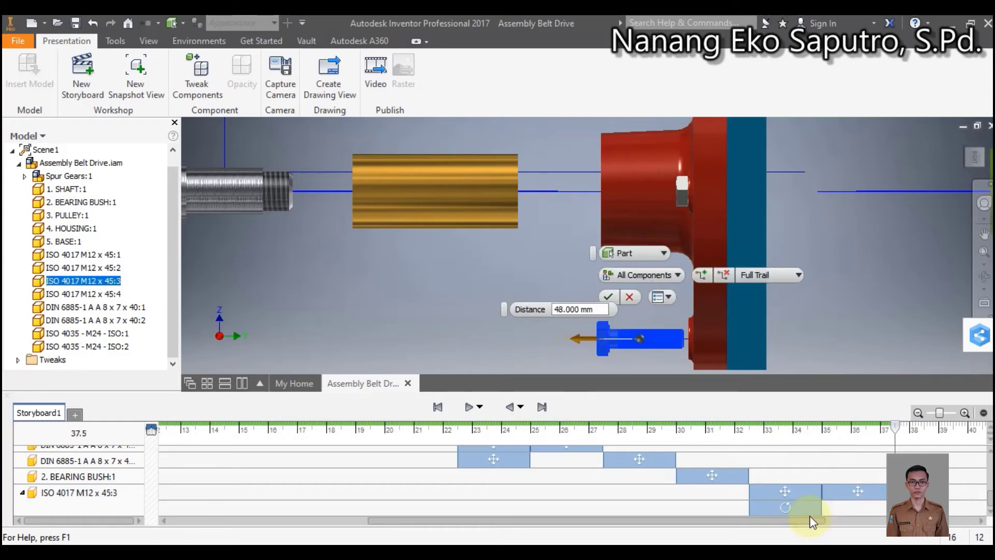
click(611, 298)
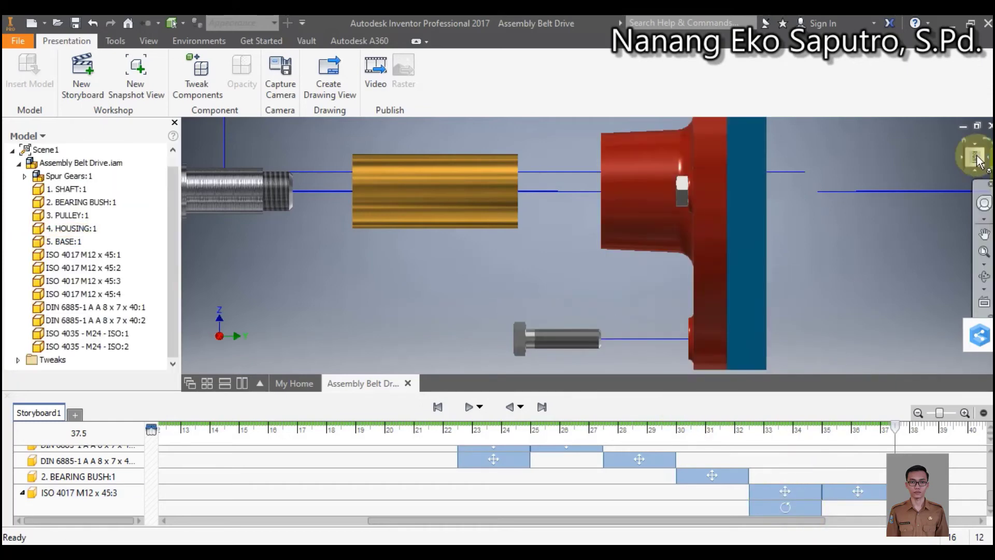
Play the storyboard from 31.3 s to preview the bolt's extraction, and place the playhead at 35.0 s.
click(965, 140)
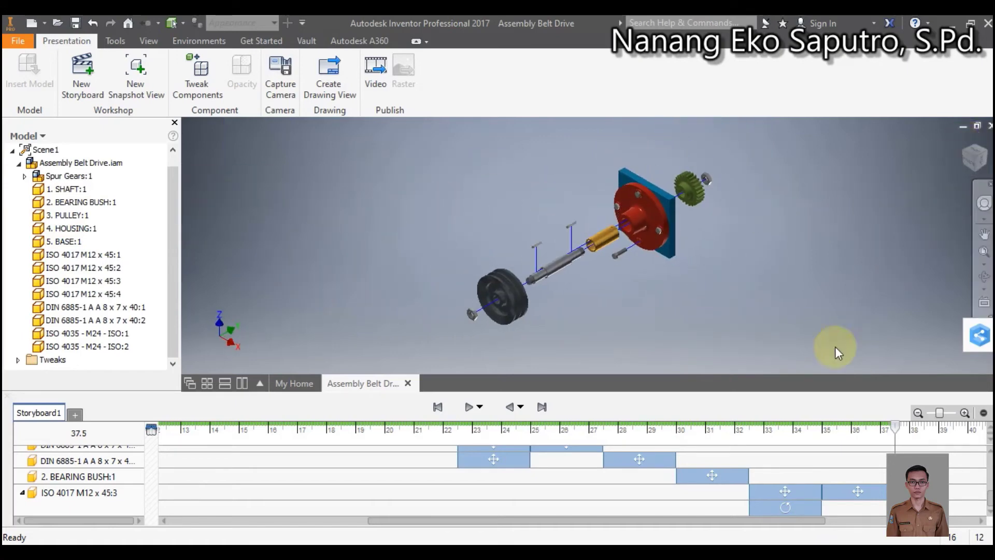
click(714, 428)
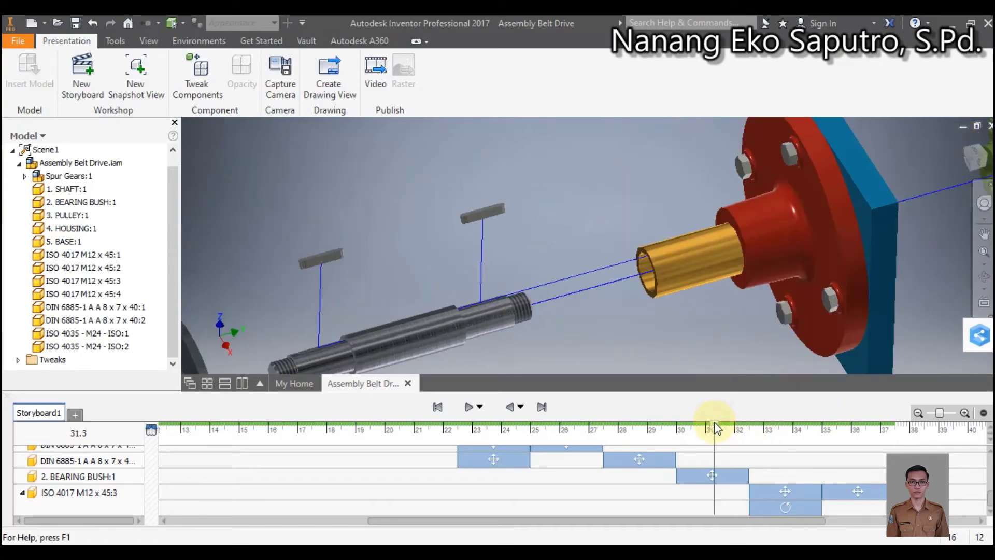
click(470, 407)
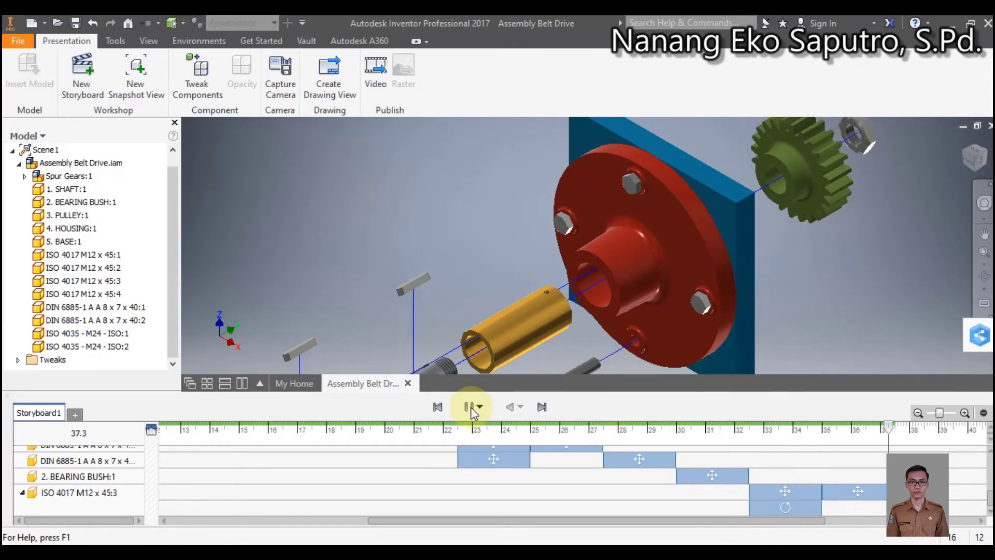
click(470, 406)
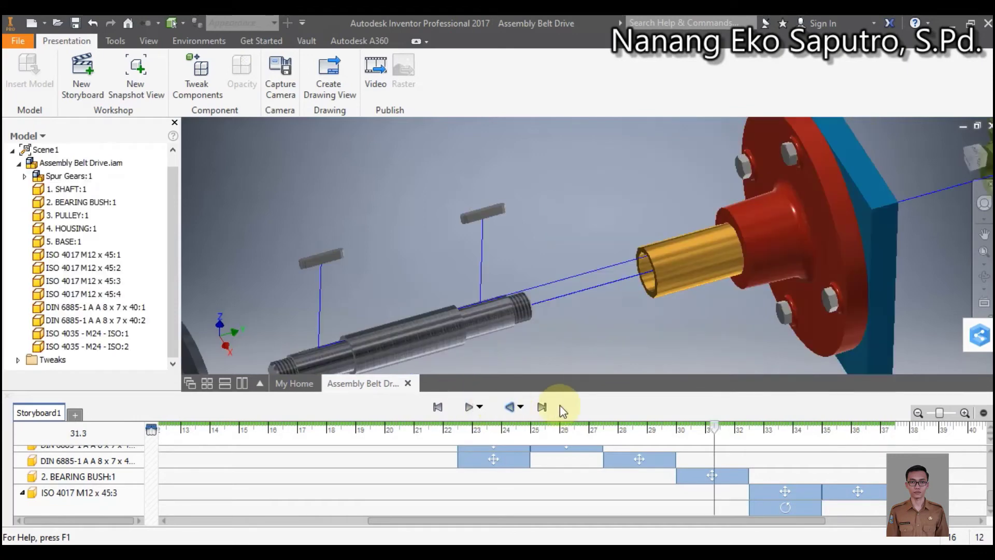
click(824, 429)
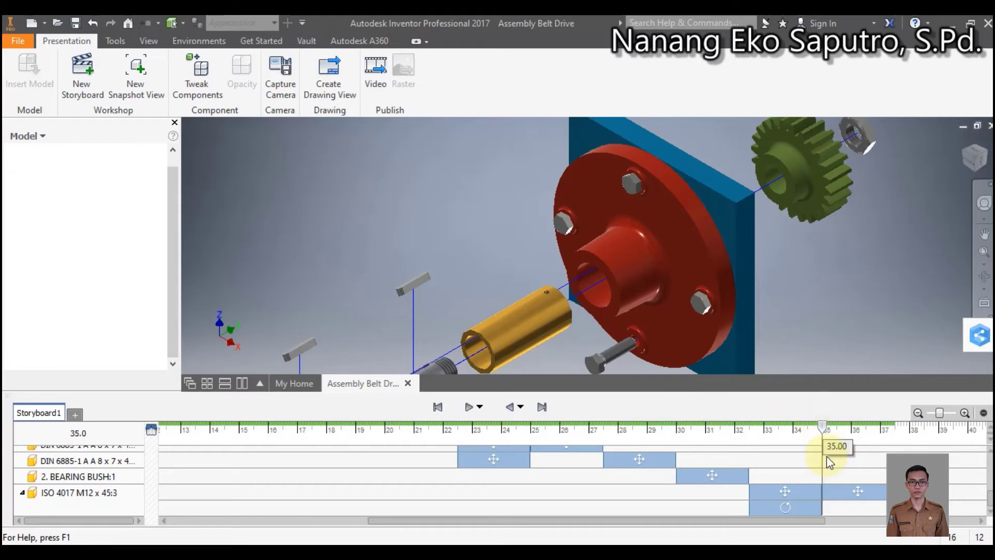
Capture a close-up camera view of the partly extracted bolt ISO 4017 M12 x 45:3 and its housing hole at 35.0 s.
scroll(612, 371, up, 5)
scroll(613, 371, down, 5)
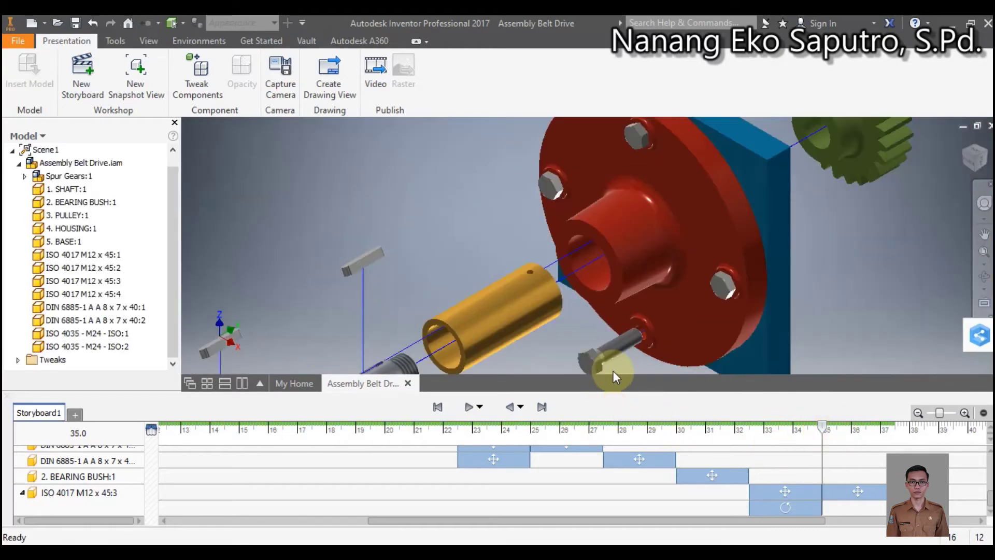
scroll(614, 371, up, 4)
scroll(613, 370, down, 3)
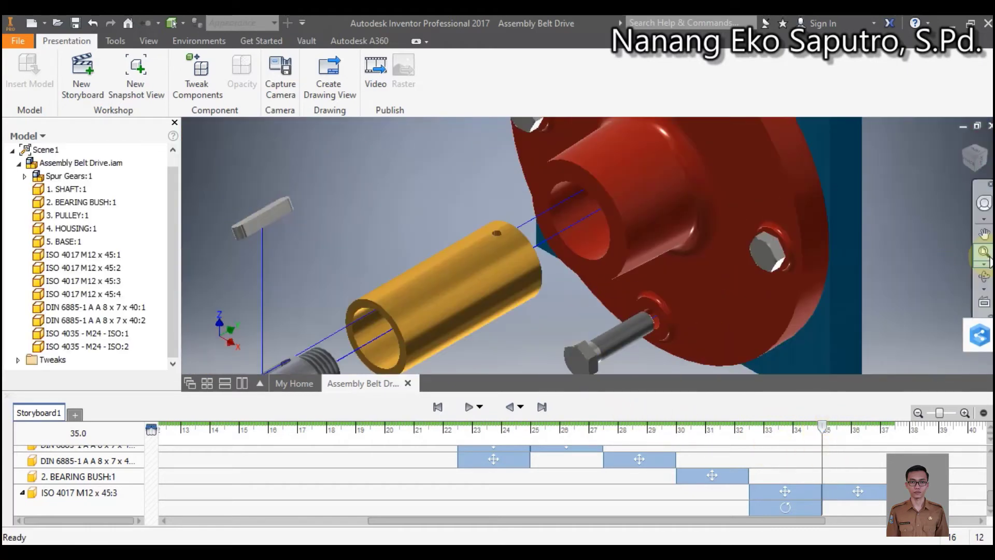
click(983, 234)
scroll(645, 312, up, 5)
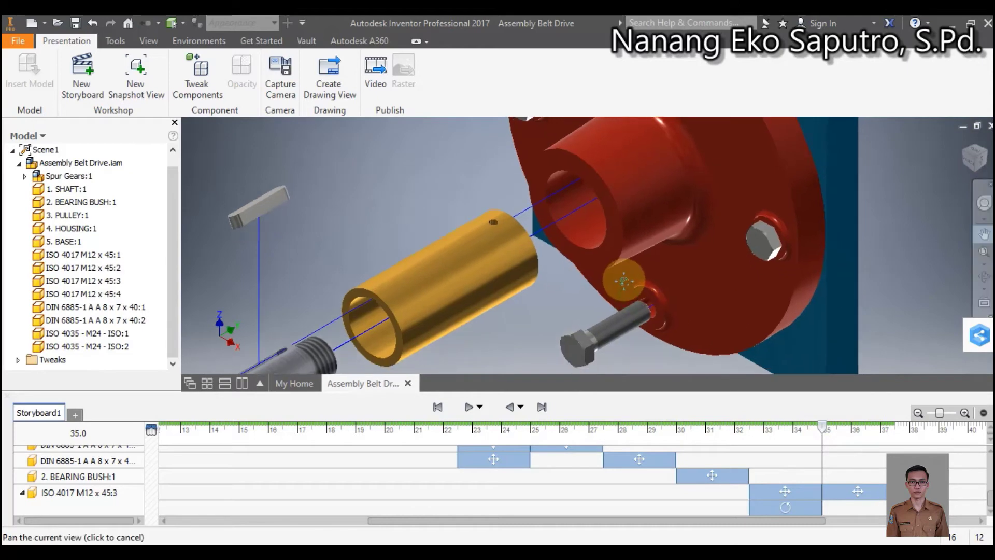
scroll(599, 298, down, 2)
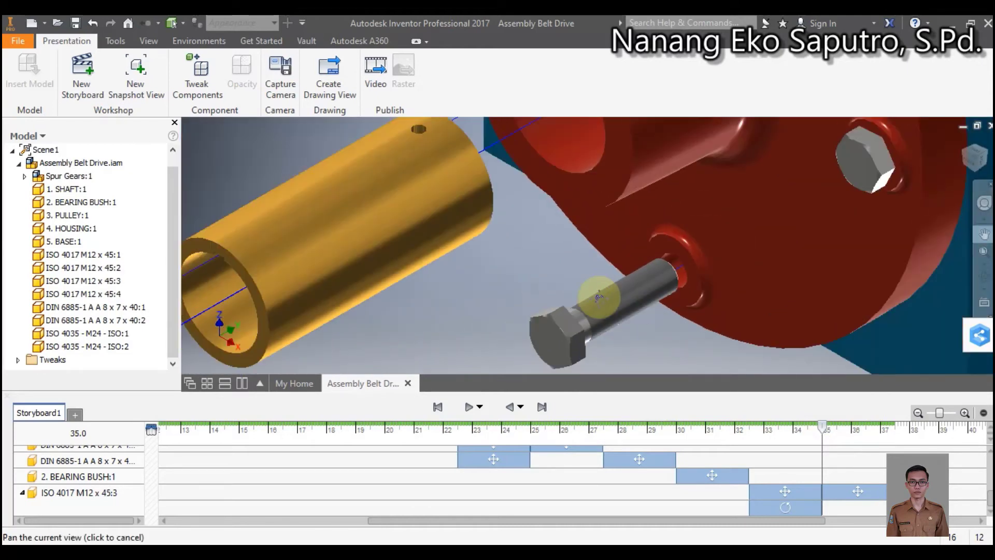
drag(604, 277, 616, 261)
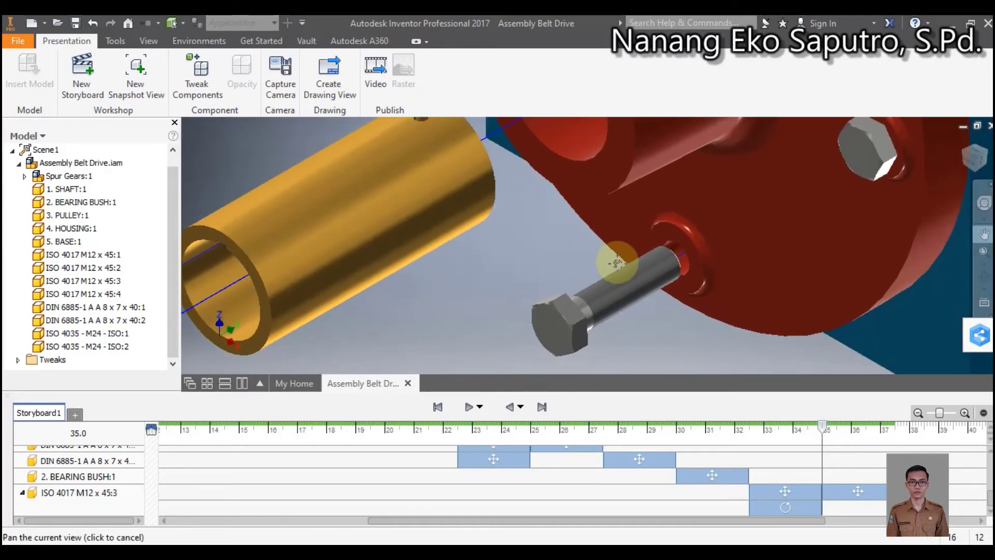
middle_drag(617, 263, 619, 269)
scroll(619, 272, down, 3)
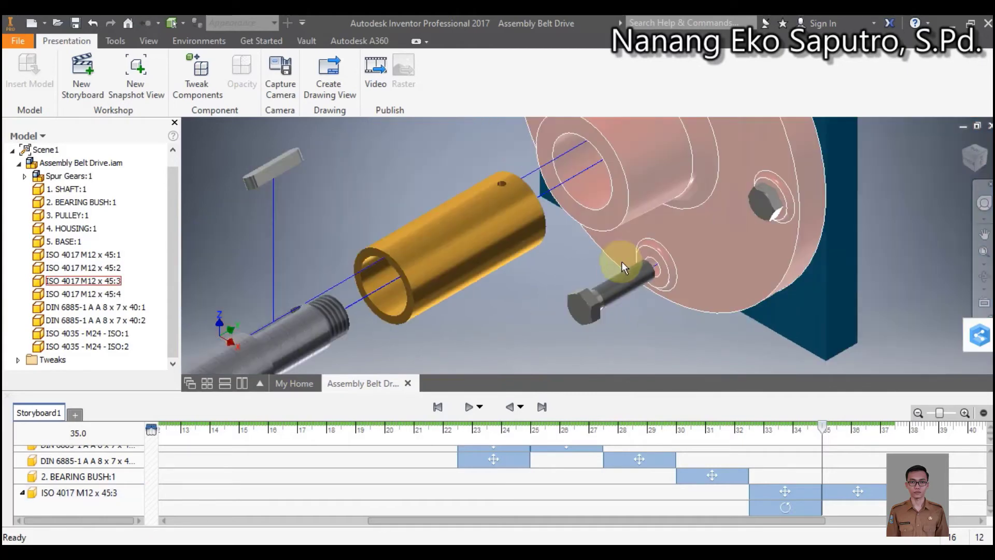
click(983, 234)
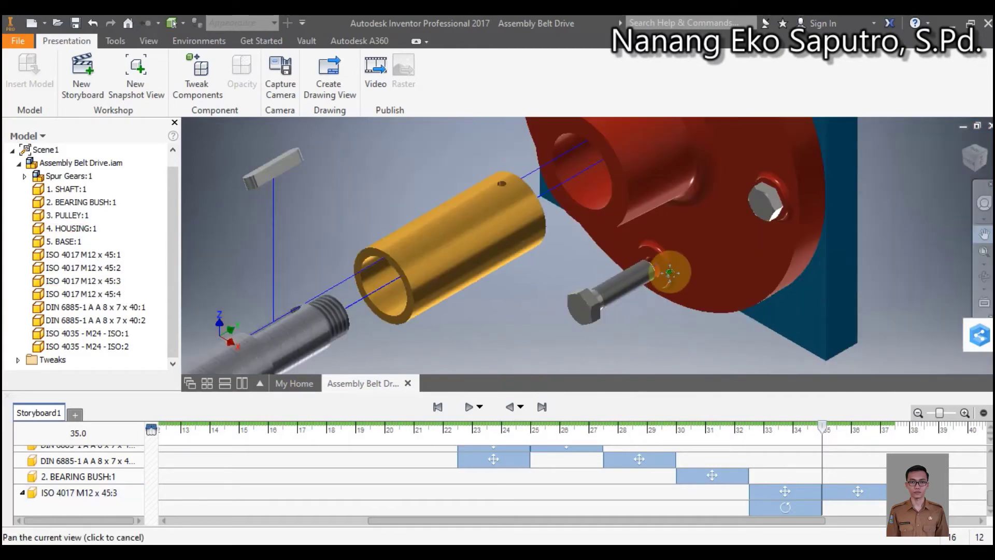
drag(670, 272, 669, 297)
scroll(631, 309, down, 2)
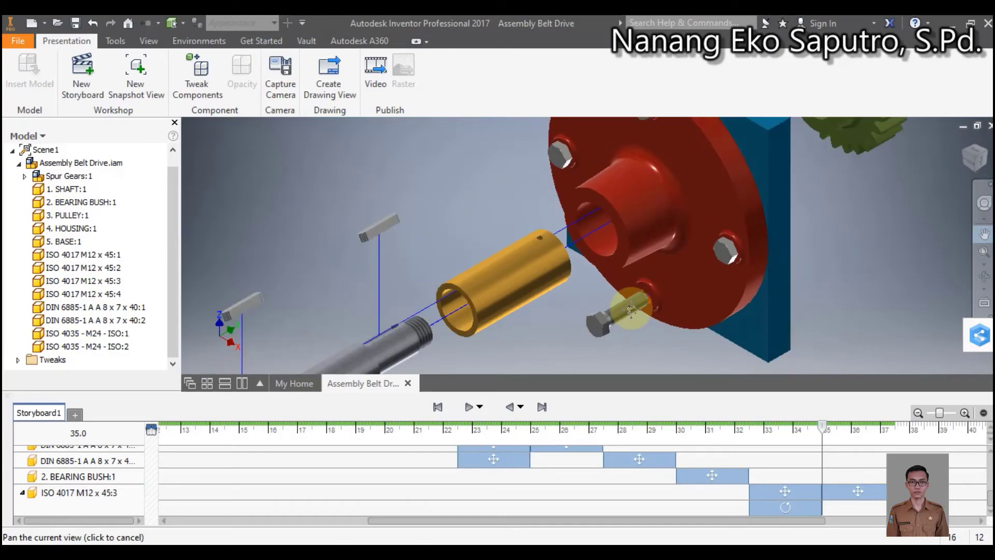
scroll(631, 310, up, 4)
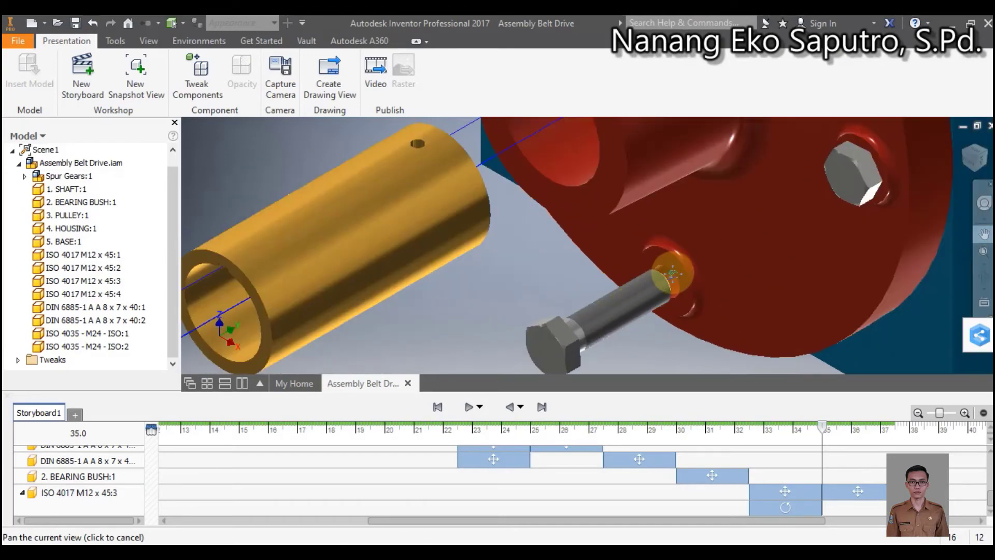
drag(673, 270, 683, 260)
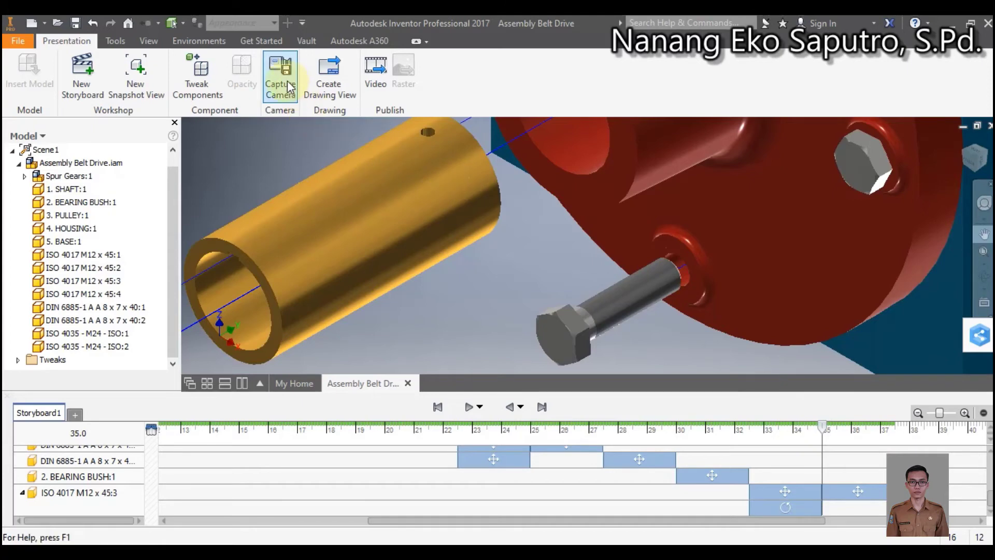
scroll(807, 471, up, 3)
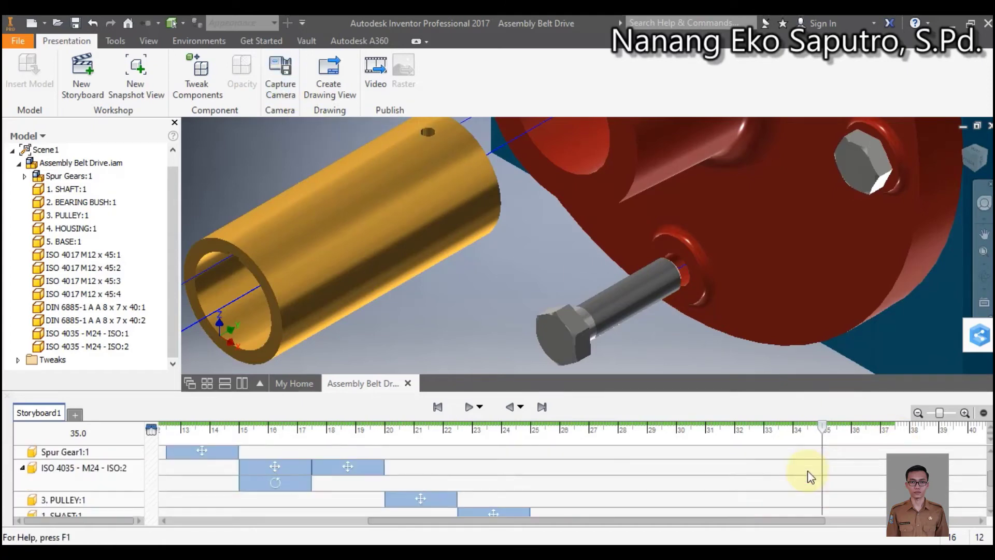
scroll(807, 471, up, 3)
scroll(807, 471, down, 10)
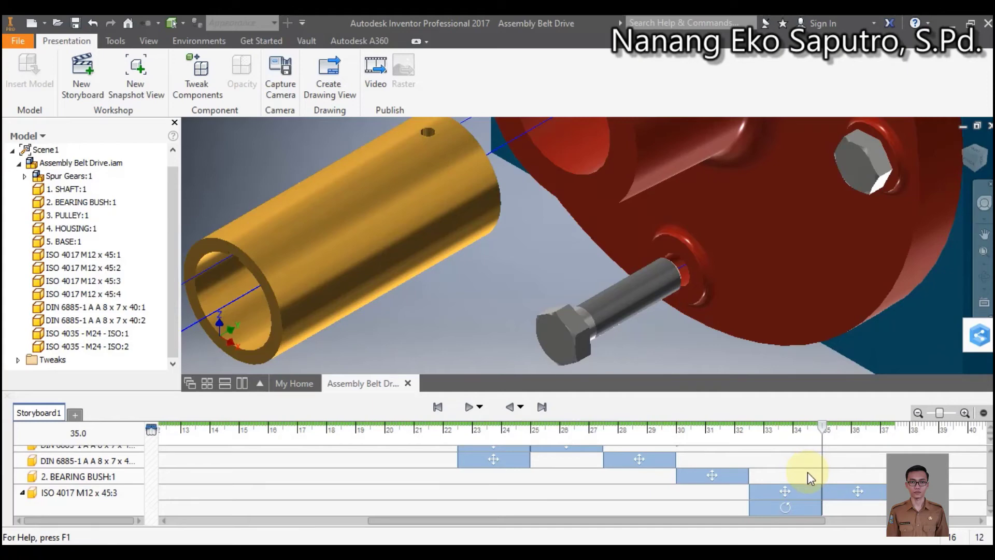
Play the storyboard from 31.9 s to preview the close-up camera move and the bolt's extraction, and return to 31.9 s.
click(732, 430)
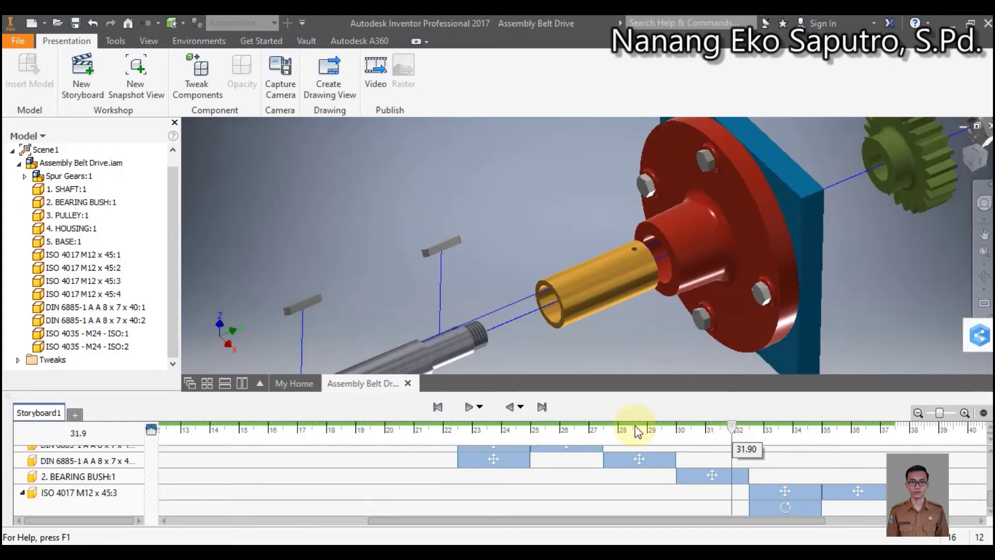
click(469, 407)
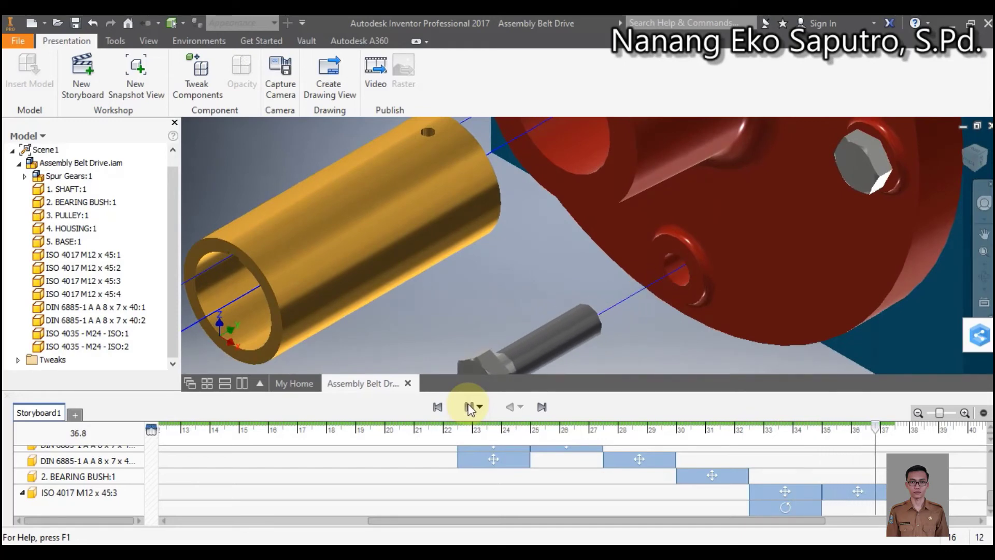
click(732, 428)
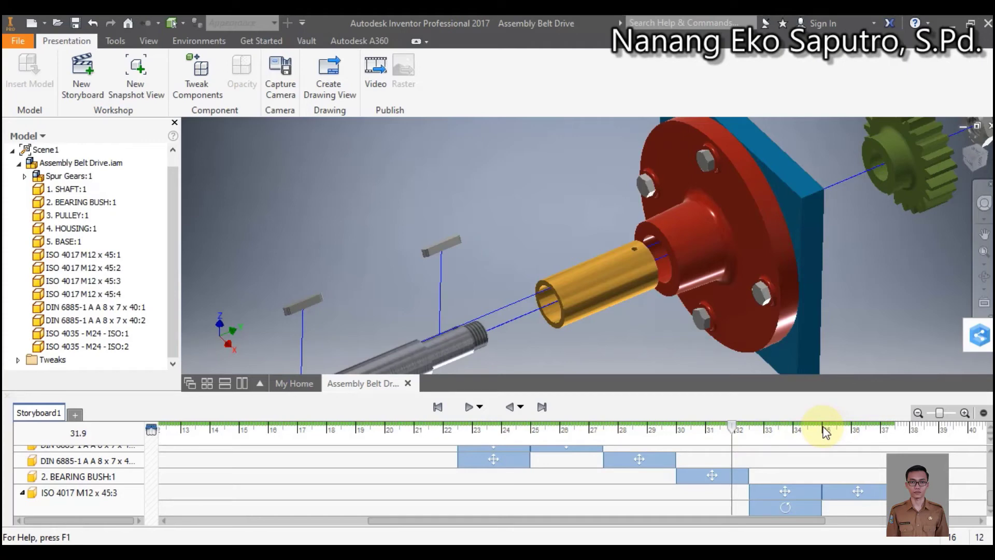
Delay bolt ISO 4017 M12 x 45:3's actions so its first move and rotation start at 35 s and its second move at 37.5 s.
click(542, 407)
drag(877, 491, 832, 487)
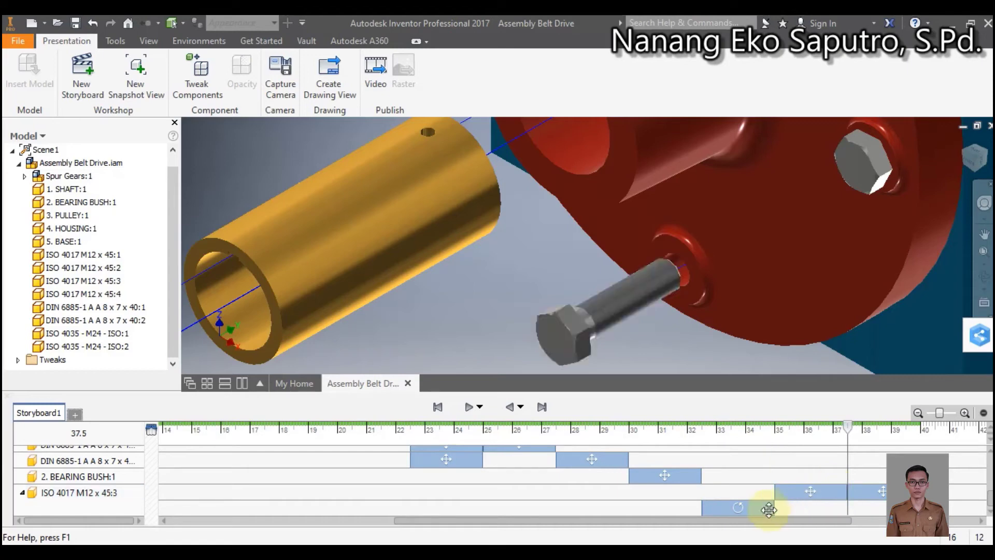
drag(766, 508, 837, 508)
drag(882, 492, 882, 491)
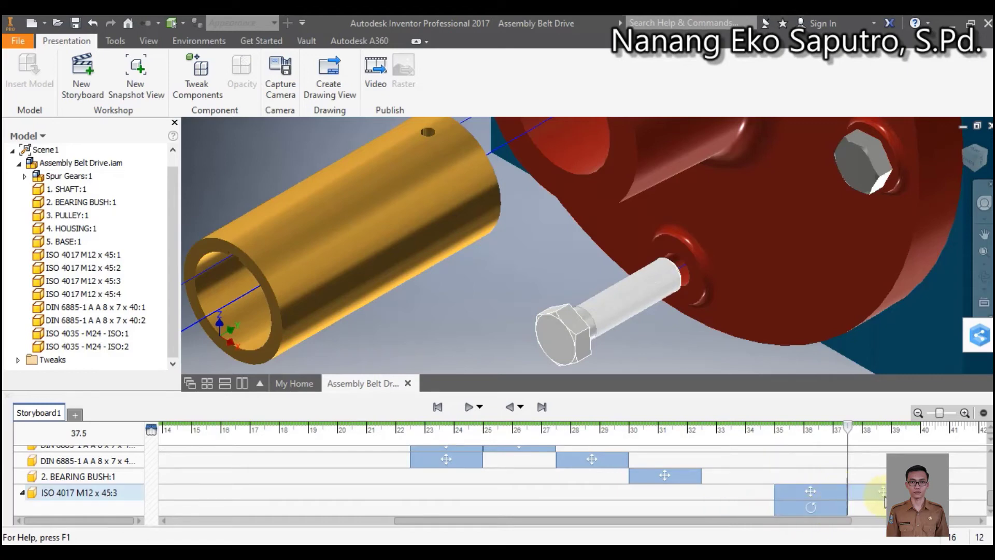
click(819, 475)
Check the camera actions in the timeline and play the storyboard from 31.7 s to preview the retimed bolt extraction.
scroll(819, 474, up, 5)
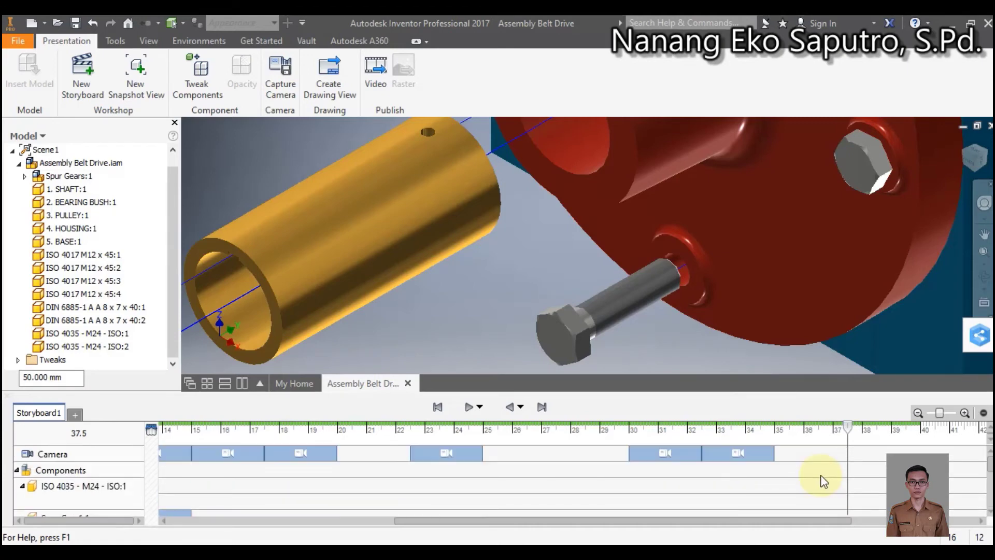
scroll(824, 481, down, 5)
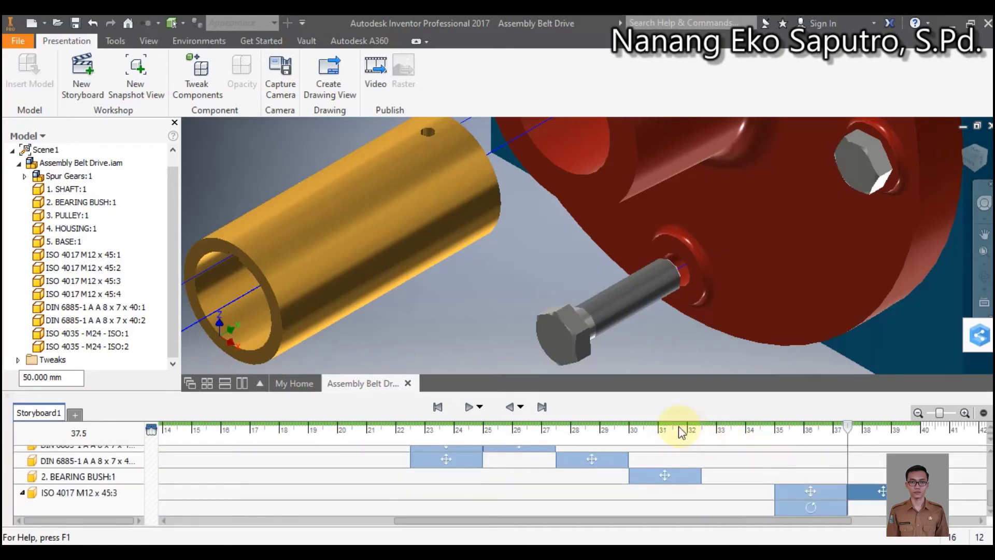
click(679, 429)
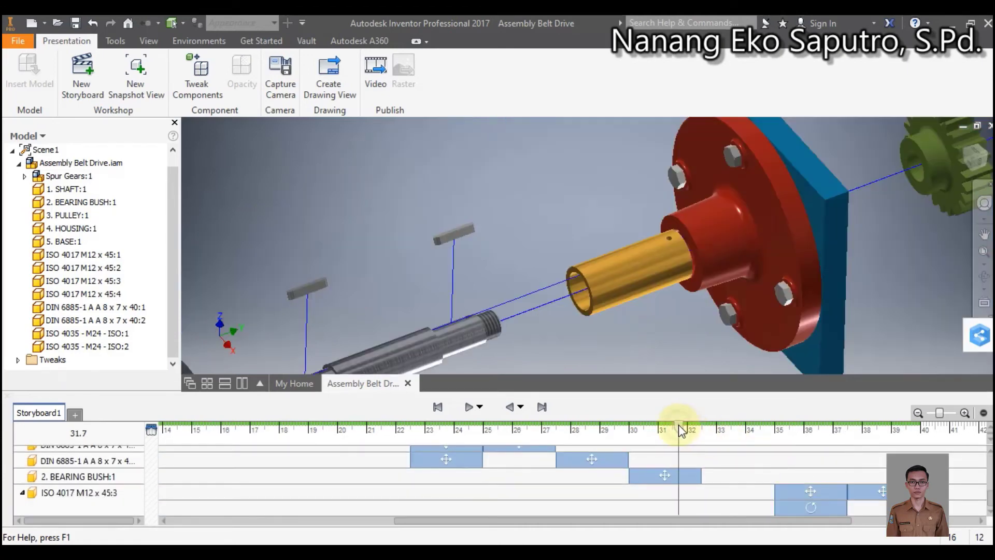
click(468, 408)
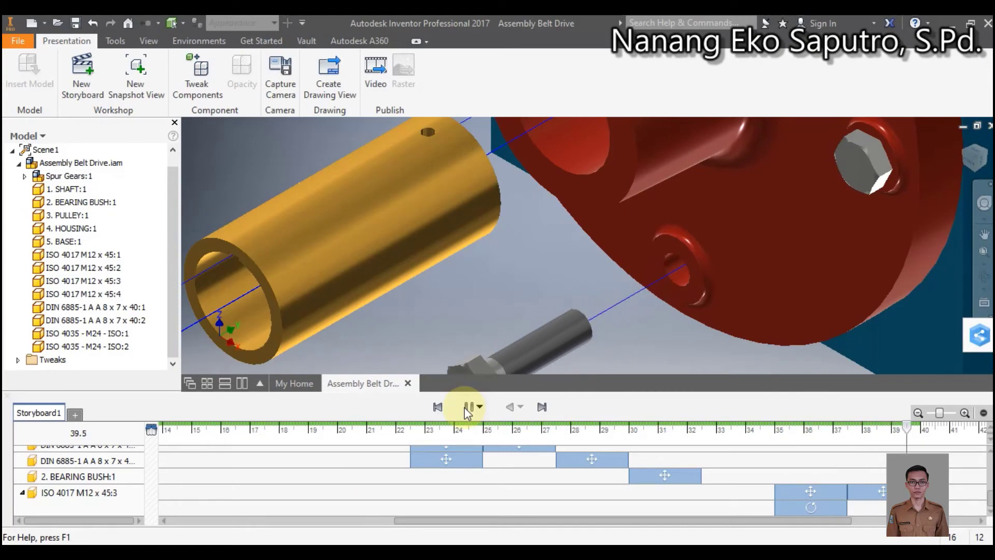
click(465, 406)
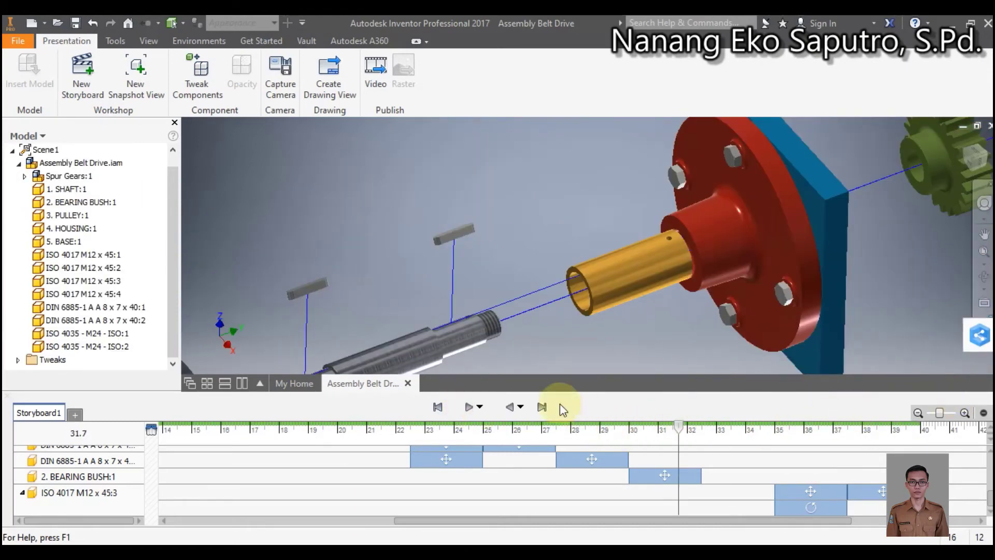
Go to the storyboard's end at 40.0 s and frame the housing, its bolts and the bearing bush in the home orientation.
click(543, 406)
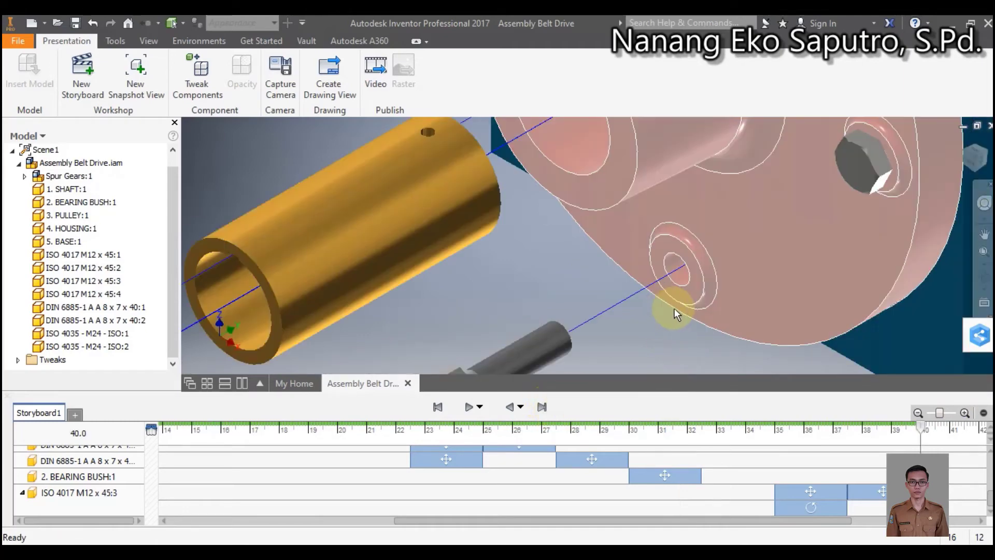
scroll(666, 305, down, 5)
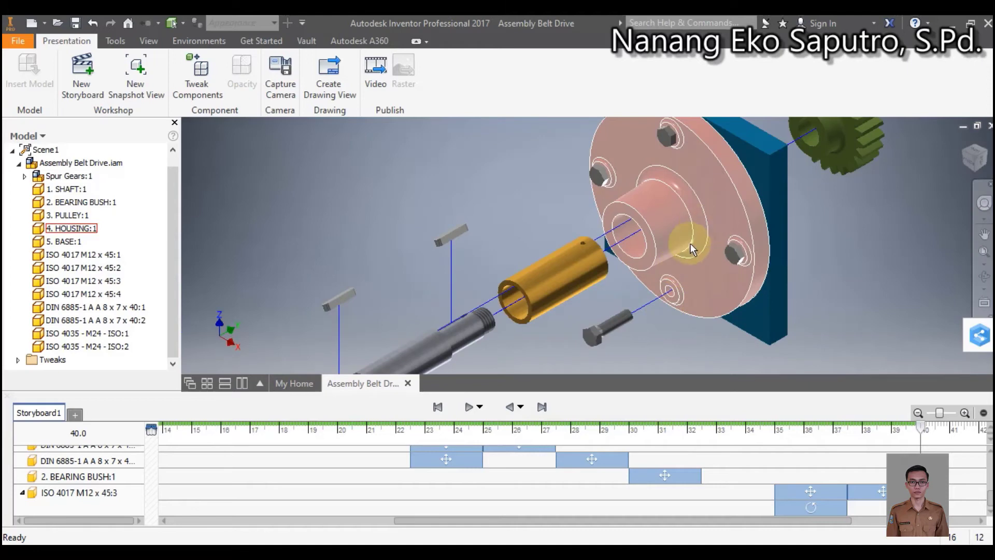
scroll(690, 243, down, 3)
scroll(710, 140, up, 3)
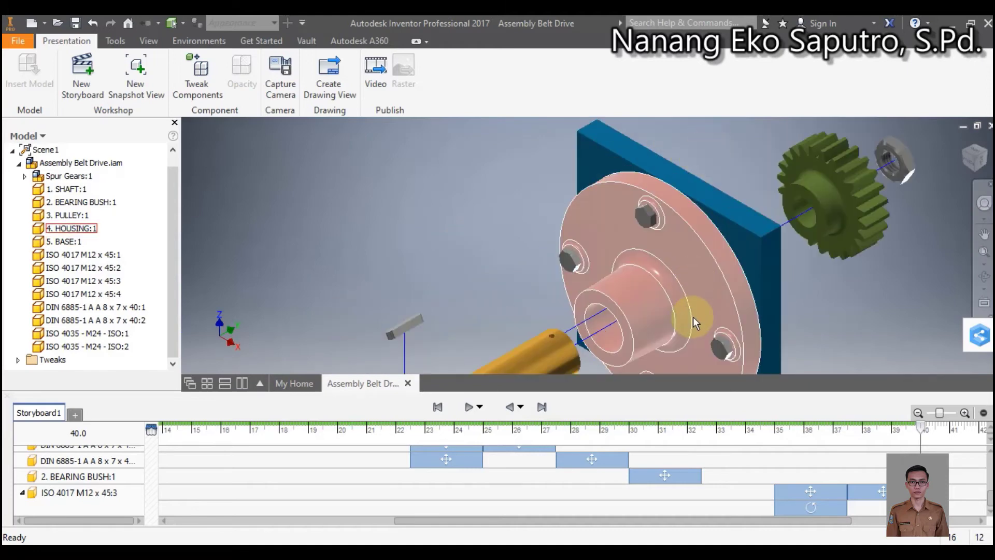
scroll(692, 316, down, 3)
scroll(691, 315, up, 3)
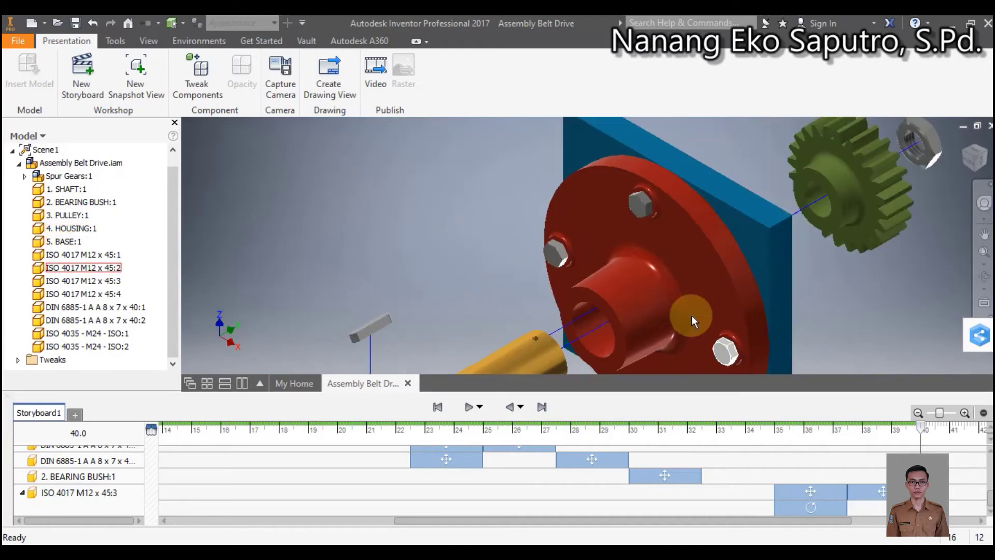
scroll(691, 315, down, 5)
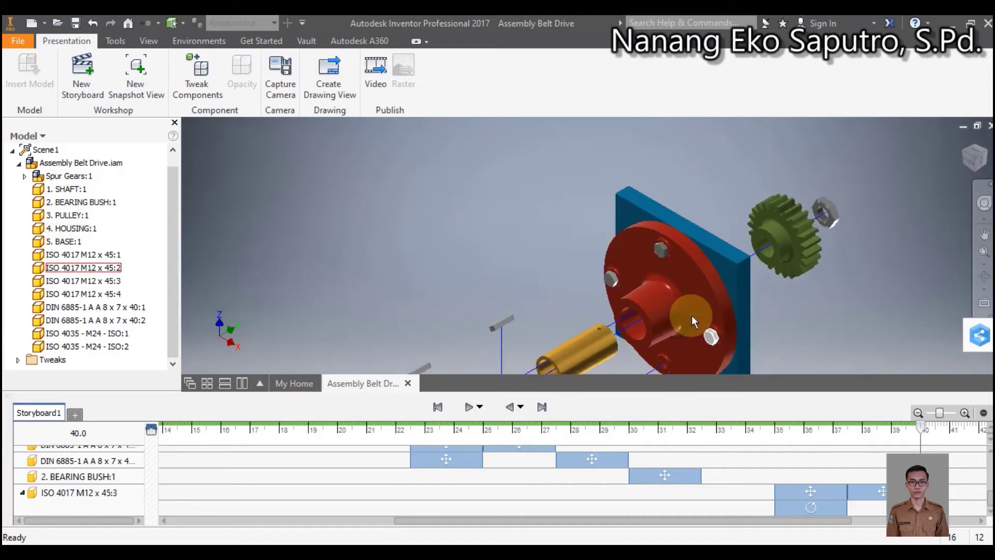
click(973, 161)
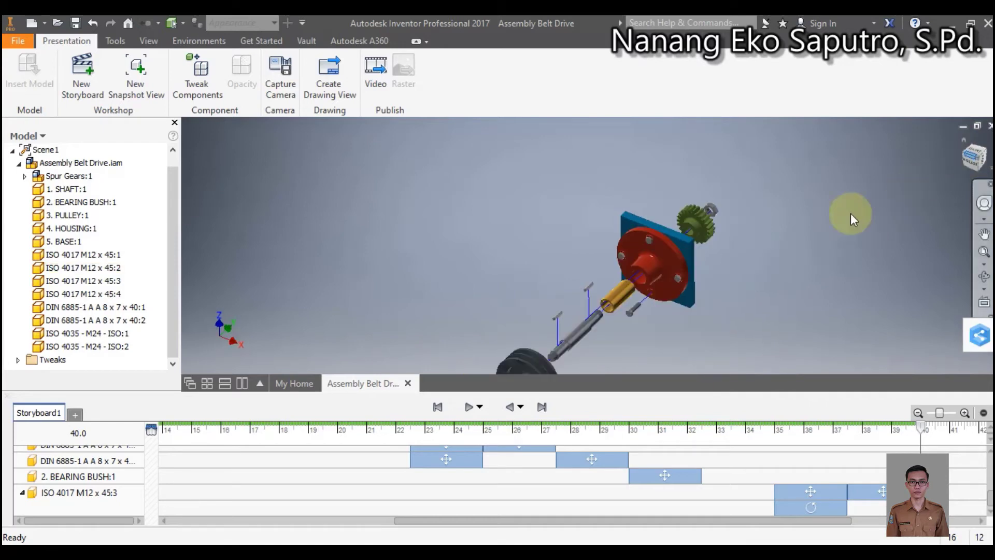
click(964, 140)
click(642, 191)
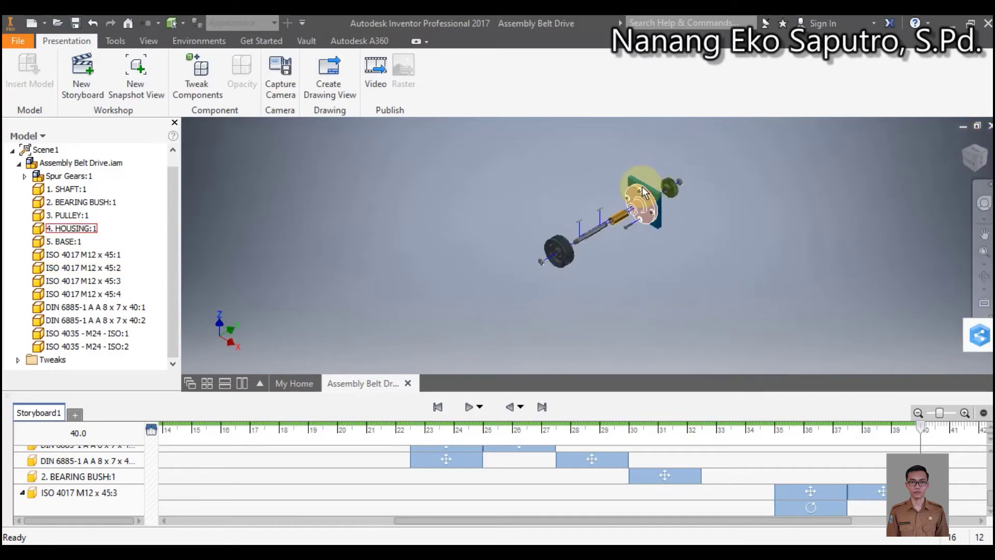
scroll(642, 185, up, 6)
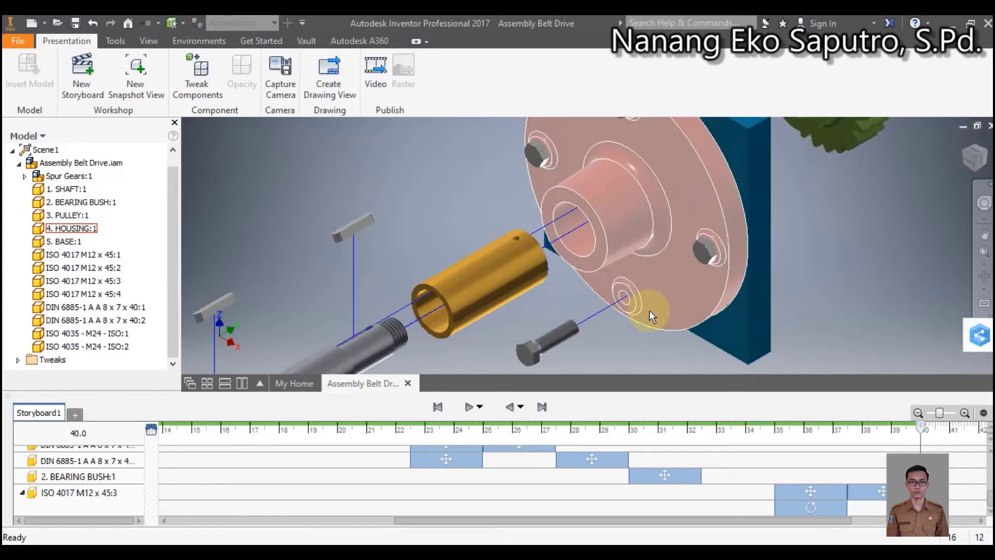
scroll(649, 310, down, 3)
scroll(608, 172, up, 2)
scroll(608, 179, down, 2)
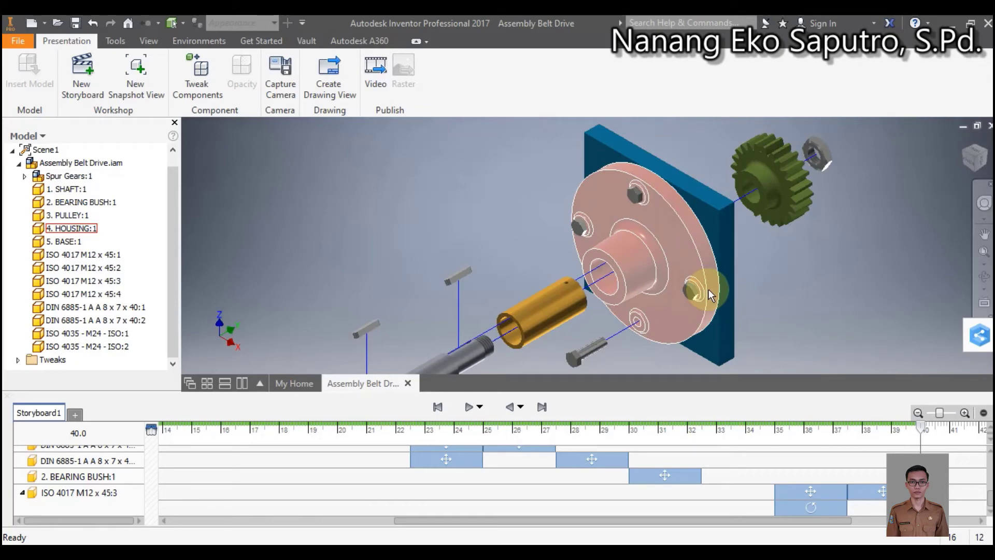
scroll(706, 291, up, 3)
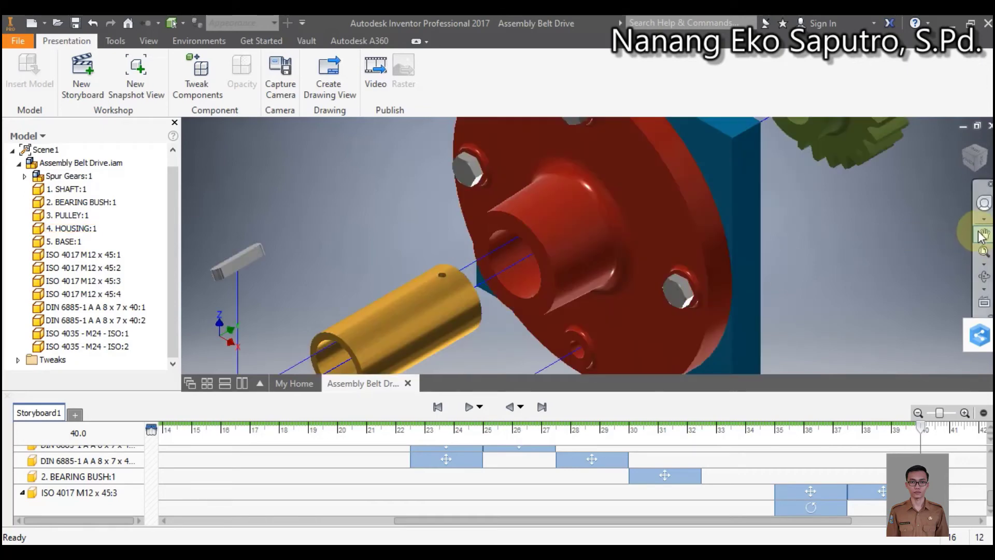
click(983, 234)
drag(826, 251, 762, 301)
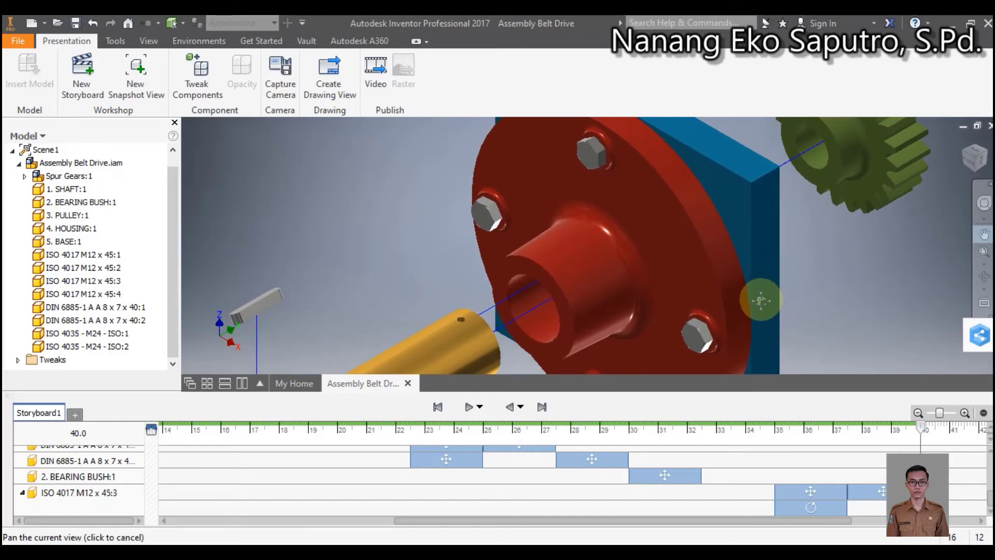
scroll(761, 301, down, 2)
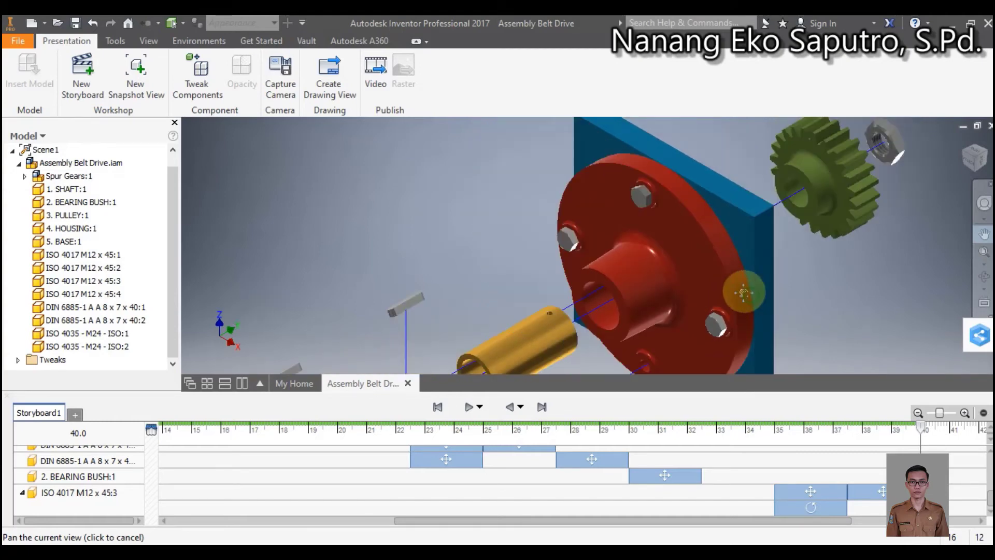
drag(740, 291, 721, 278)
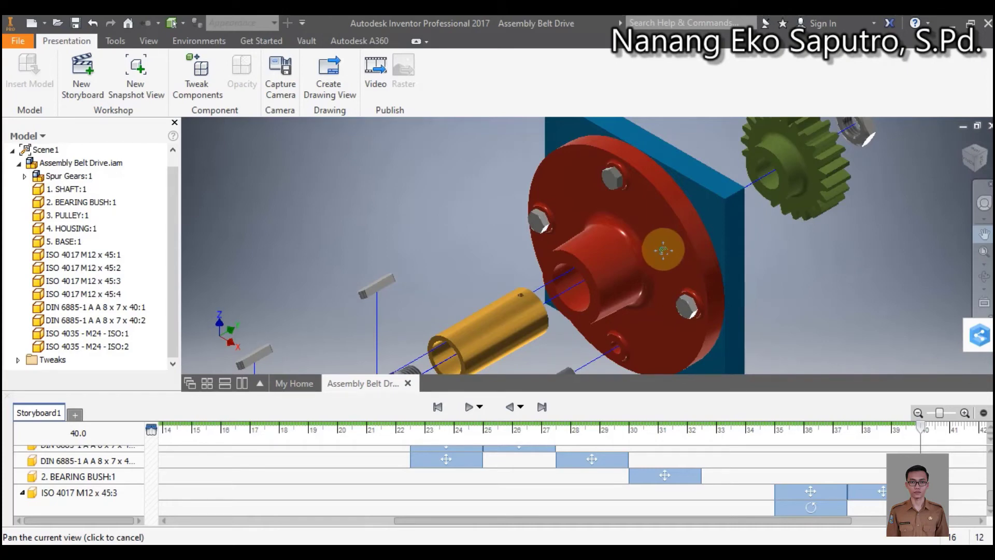
Scrub and play the storyboard back around 36.6 s to 39.8 s to preview the bolt extraction, and return to its end at 40.0 s.
click(901, 429)
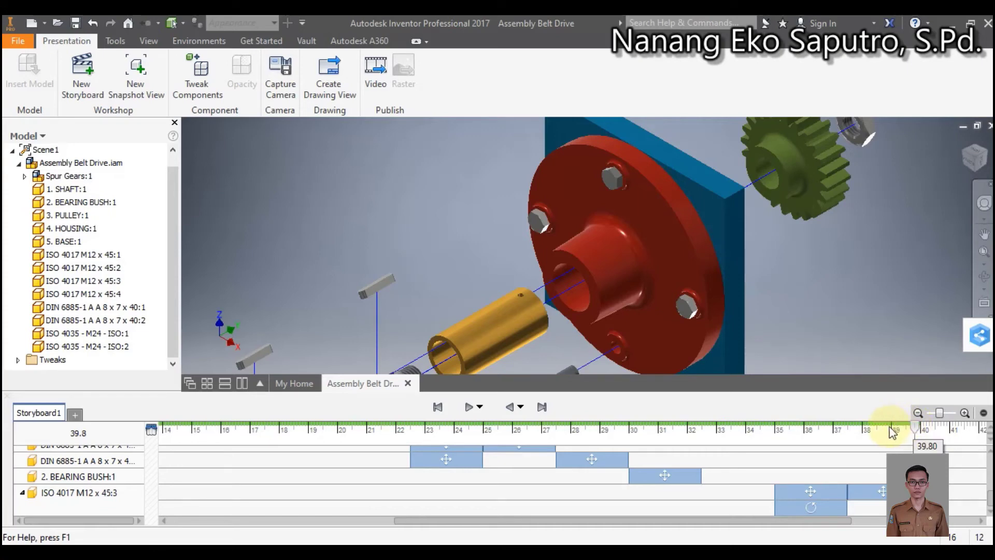
click(822, 428)
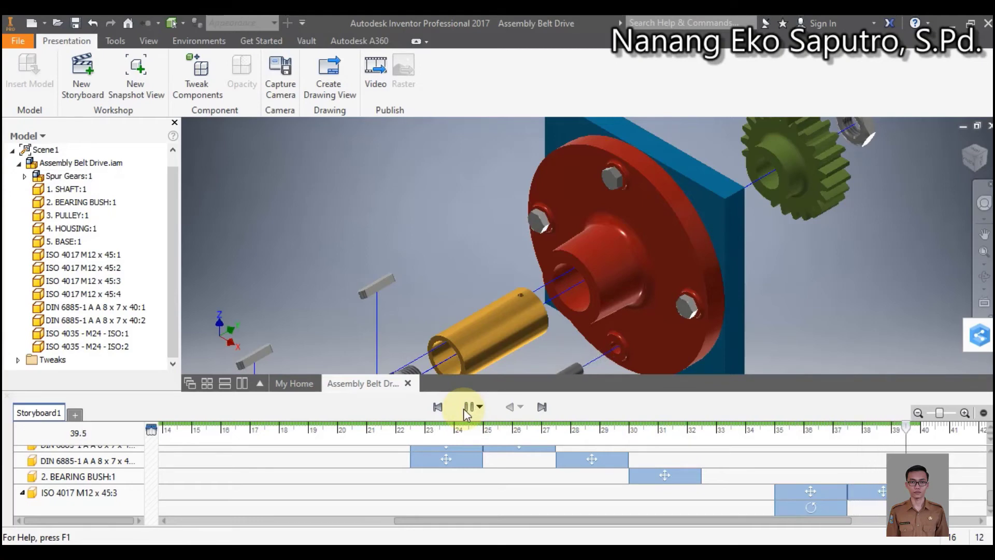
click(468, 408)
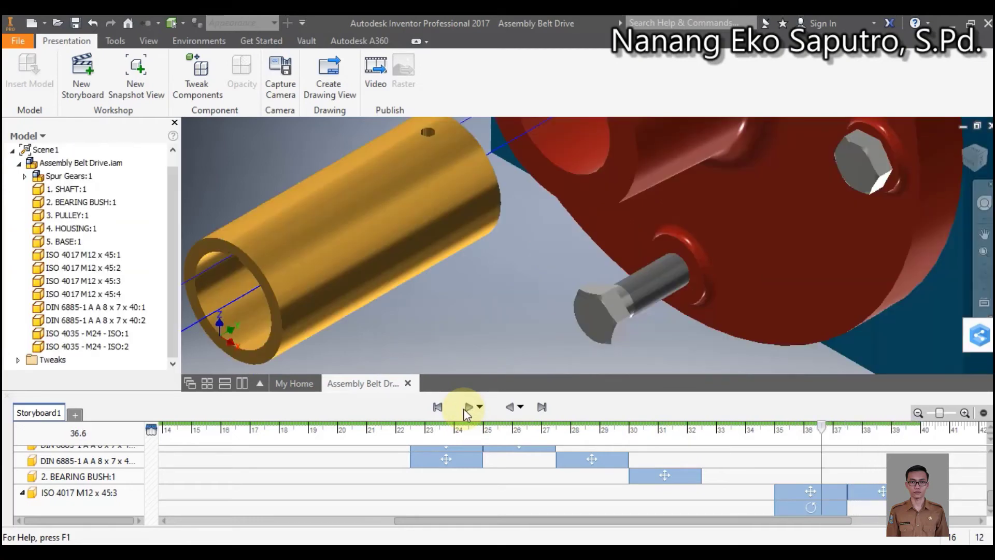
click(542, 407)
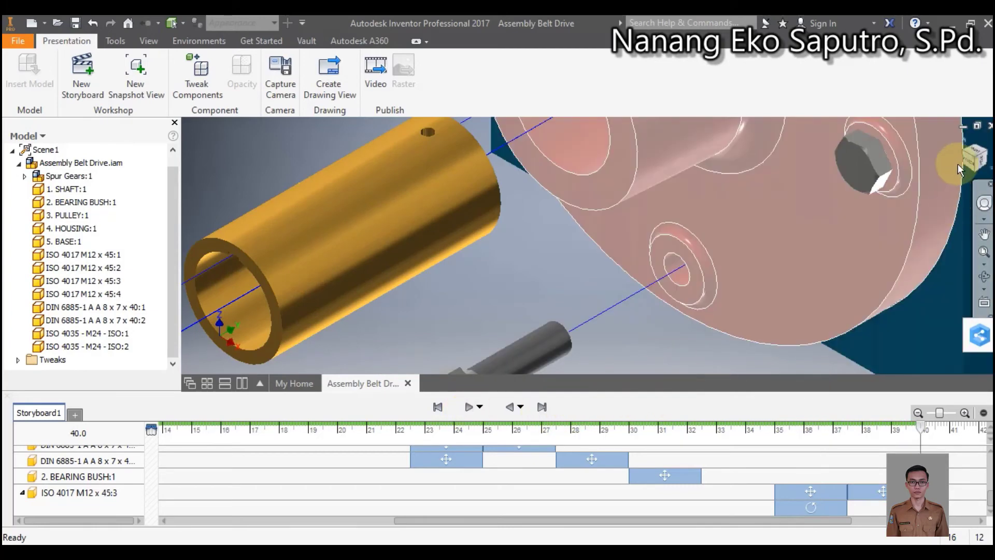
Frame the housing with its four bolts, the bearing bush and the gear in the home orientation at 40.0 s, and check the timeline's actions.
click(974, 160)
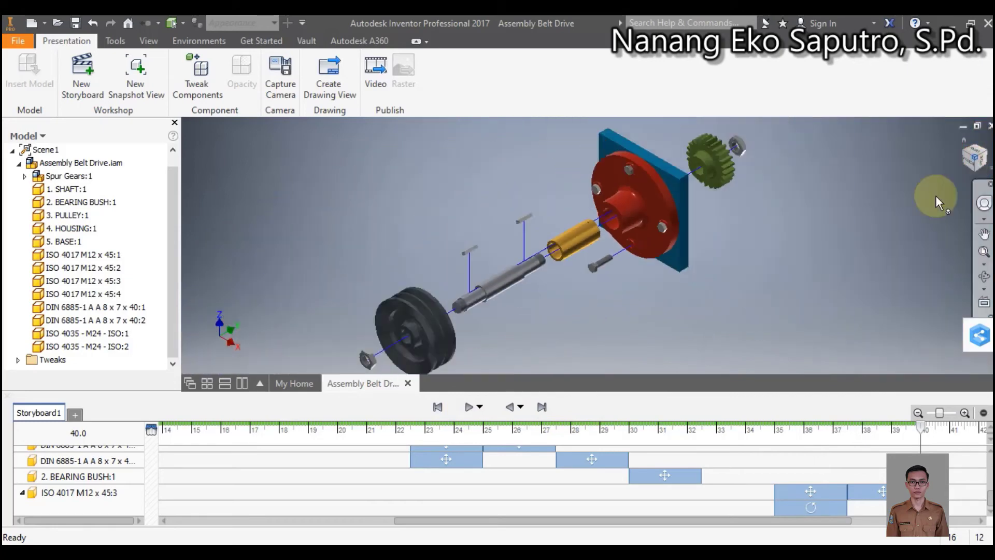
scroll(623, 219, up, 5)
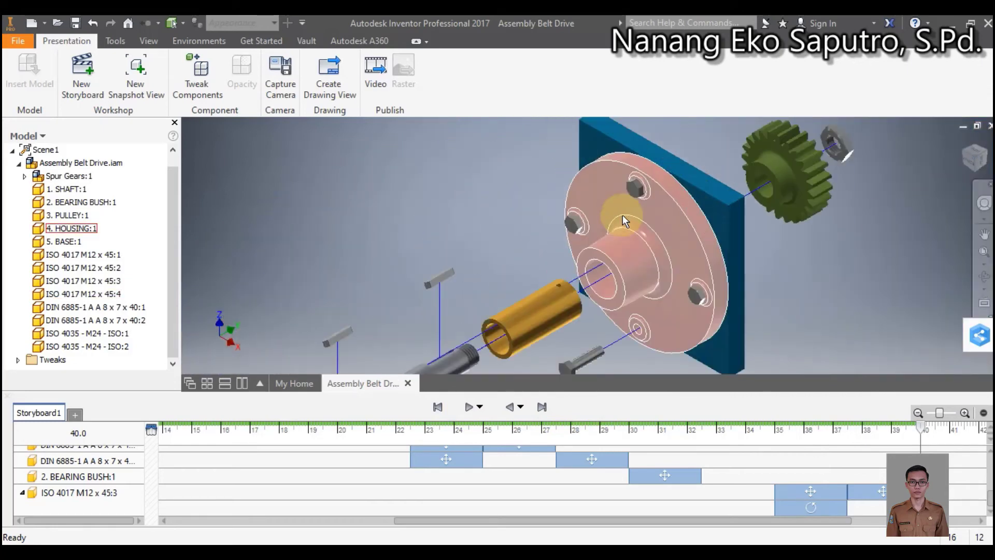
scroll(645, 335, down, 2)
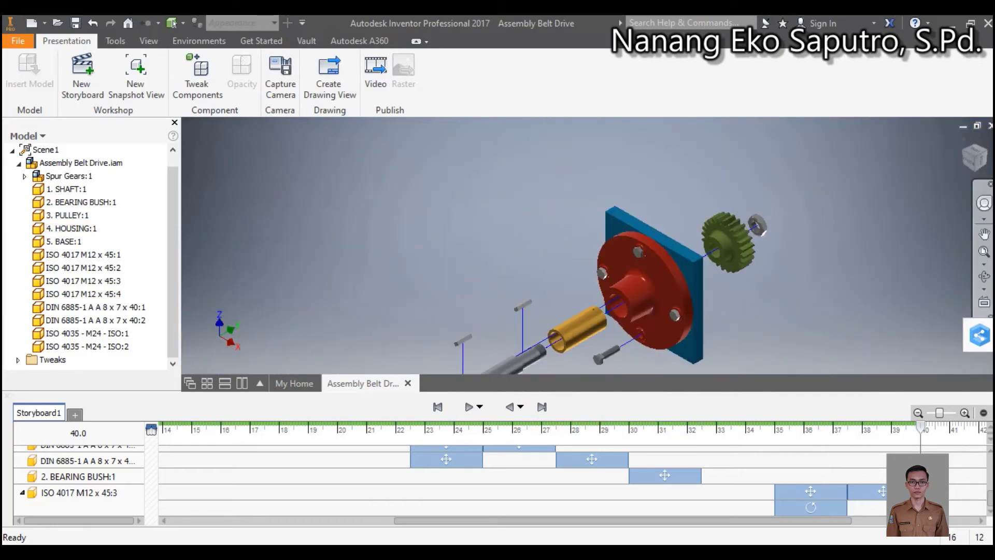
click(971, 153)
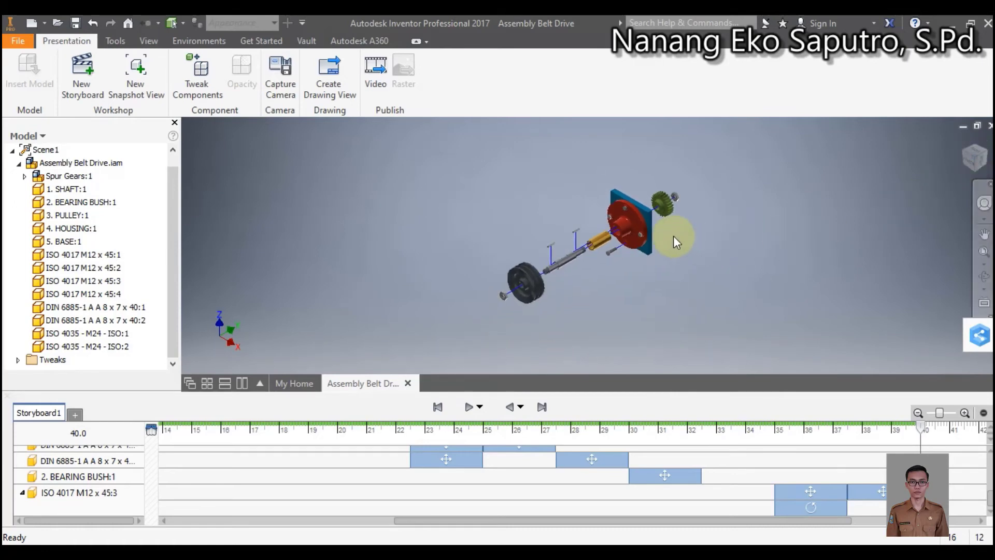
scroll(621, 230, up, 4)
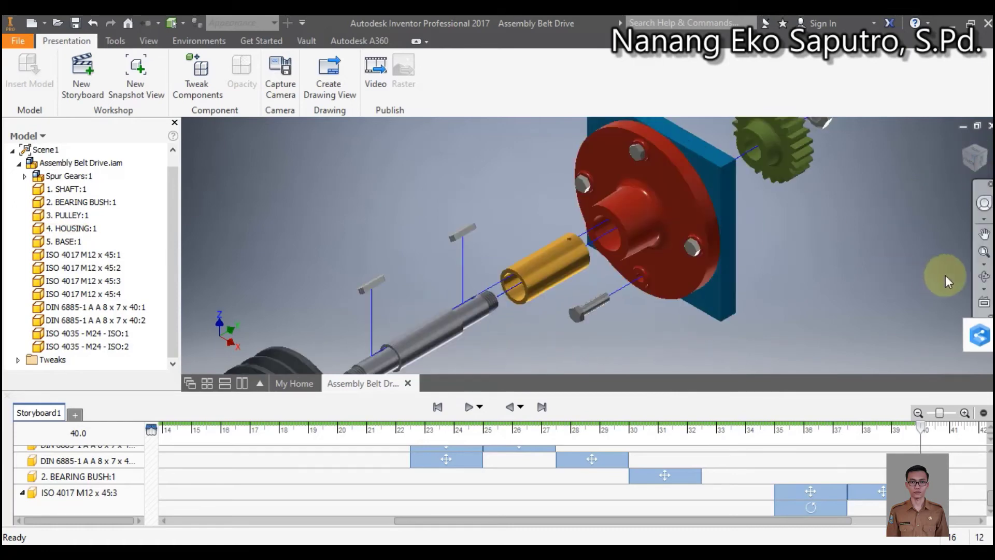
click(983, 234)
drag(678, 245, 648, 291)
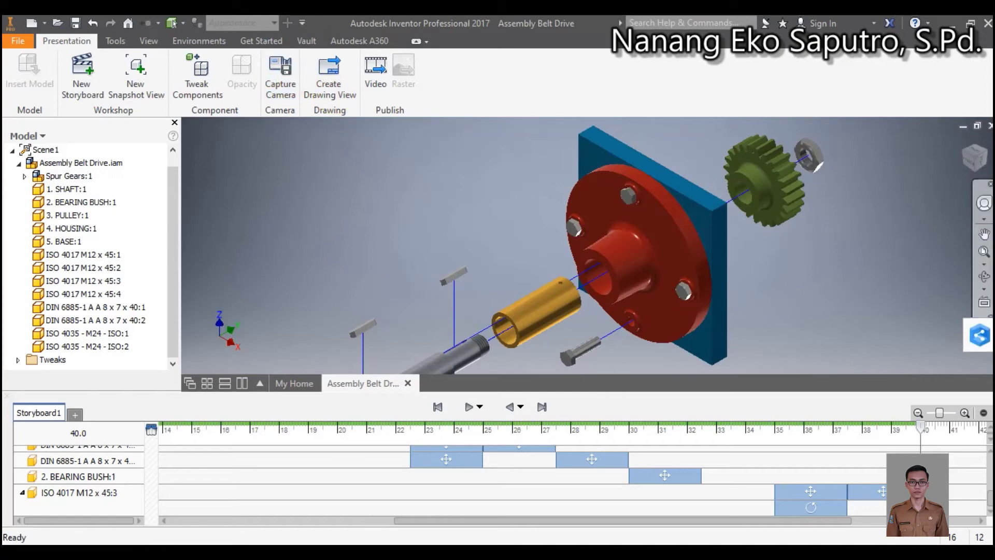
scroll(573, 480, up, 4)
scroll(881, 492, down, 10)
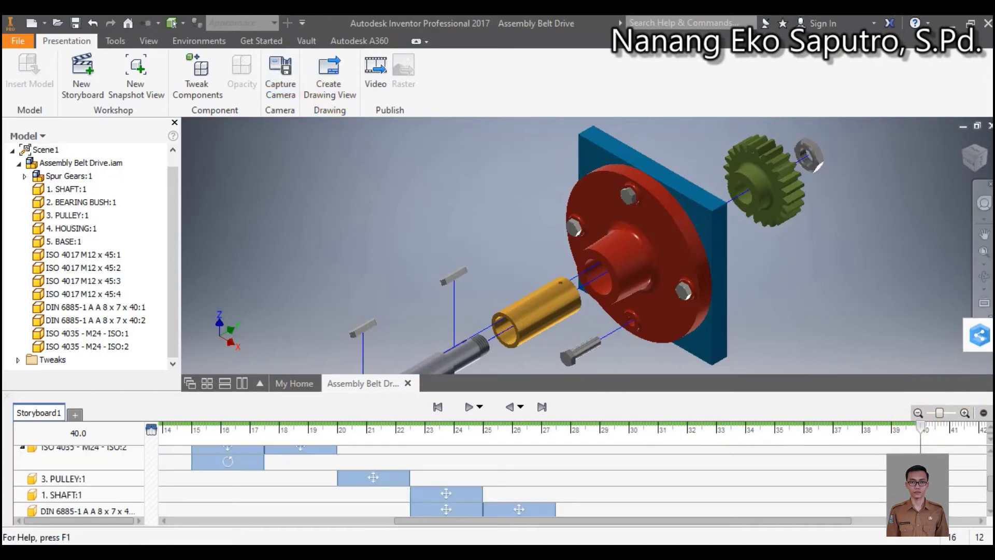
click(881, 491)
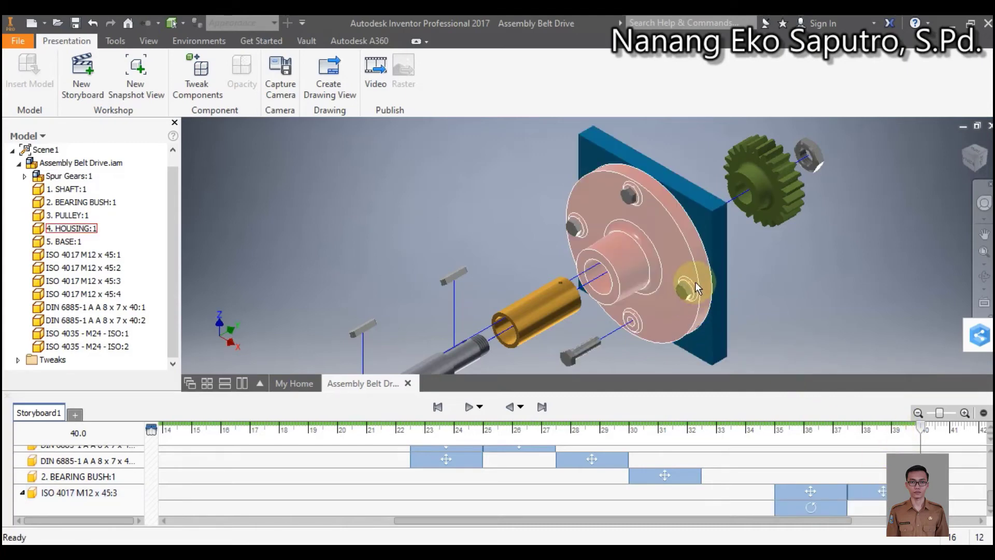
Tweak bolt ISO 4017 M12 x 45:1 at 40.0 s by moving it -48 mm along Y out of the housing, with a 2.5 s duration.
mouse_move(695, 285)
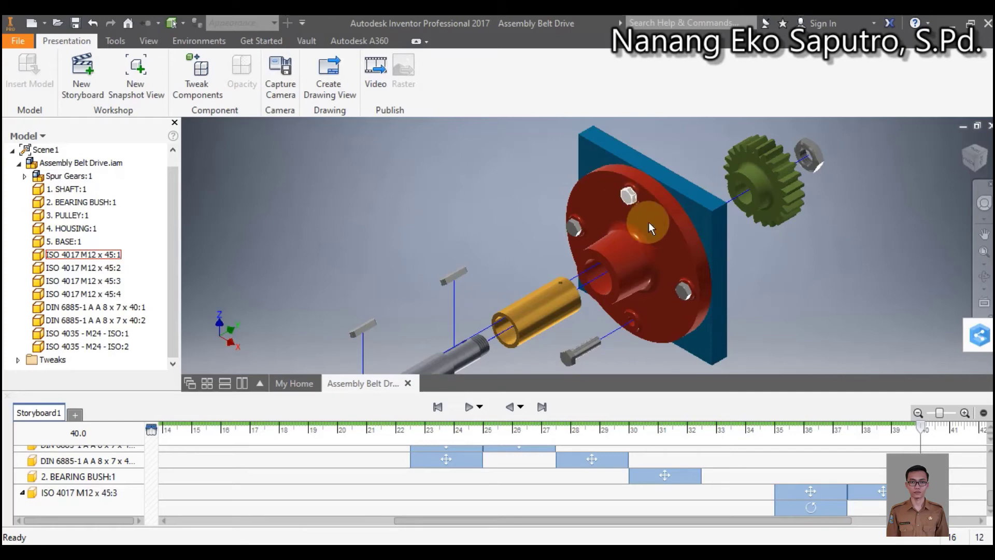
mouse_move(648, 222)
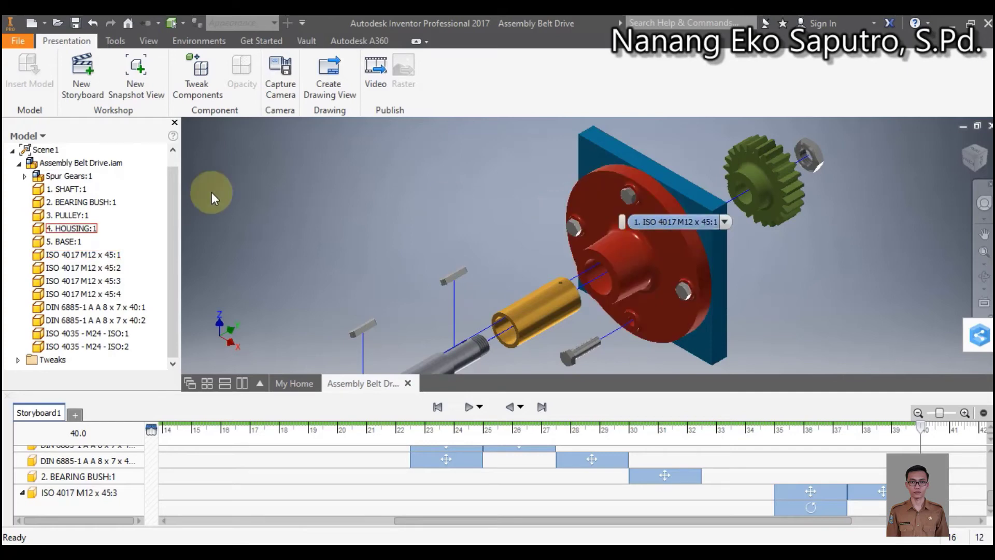
click(196, 88)
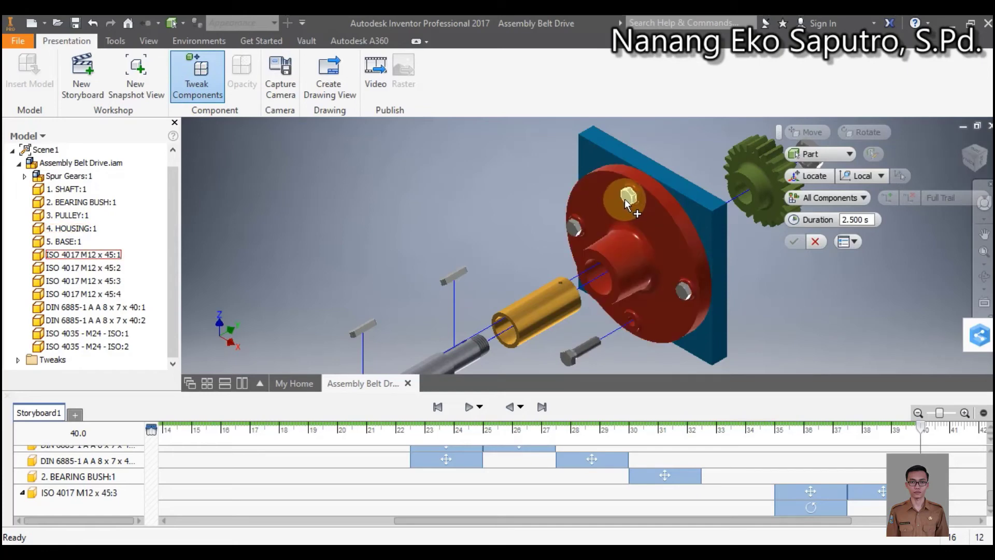
mouse_move(624, 197)
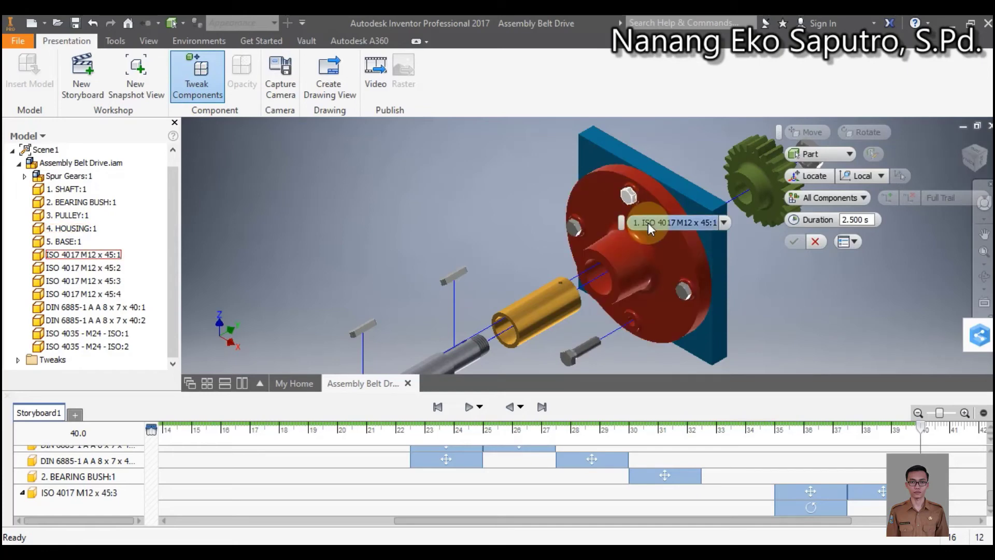
click(631, 201)
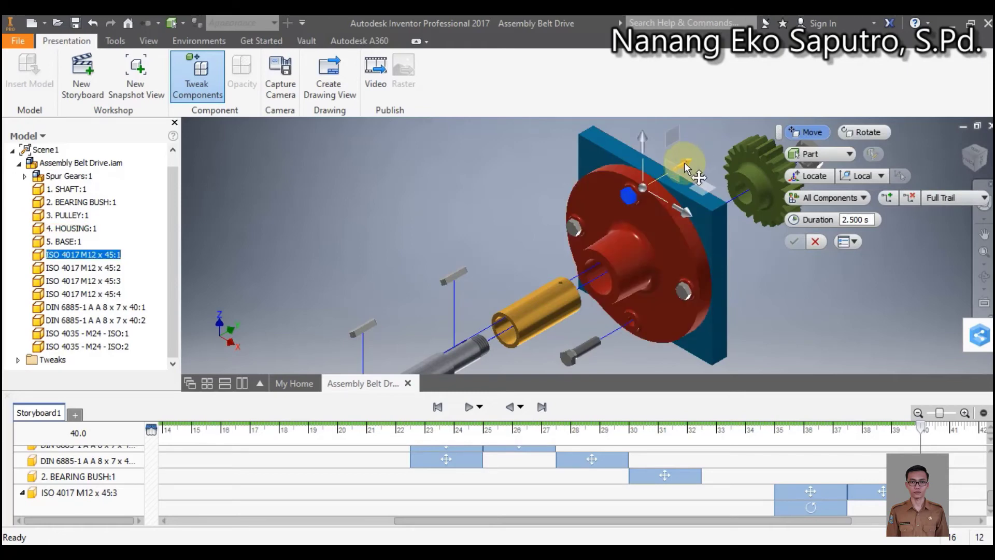
drag(688, 160, 671, 176)
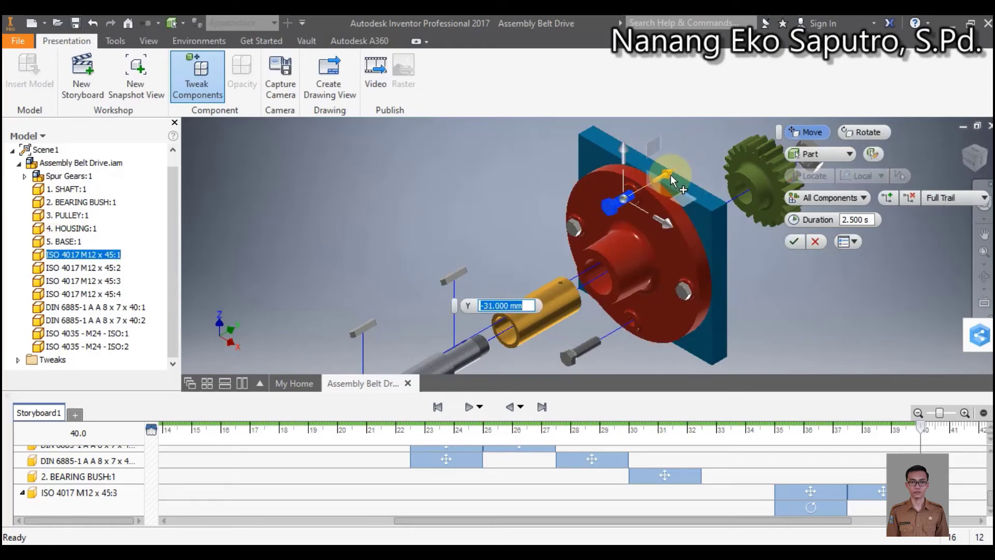
text(-48)
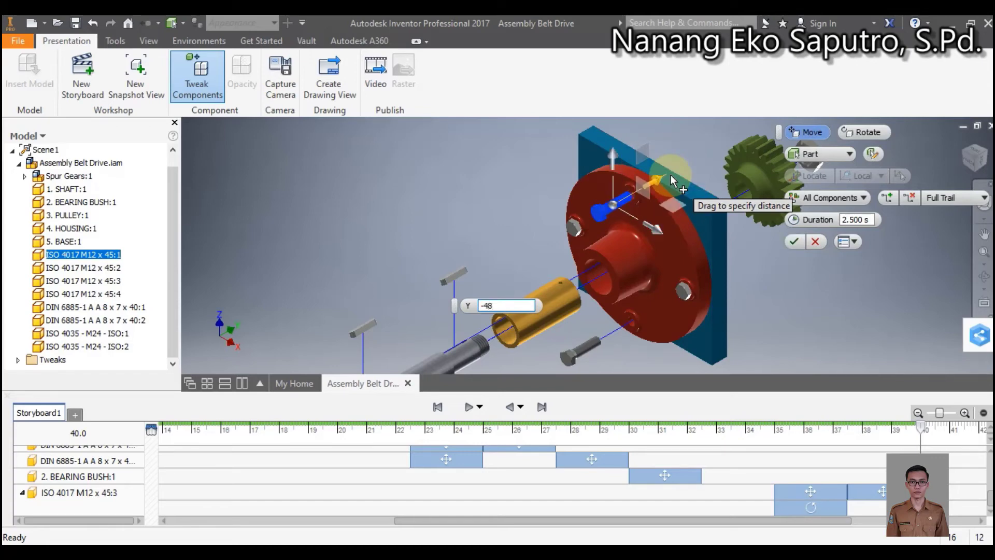
key(Return)
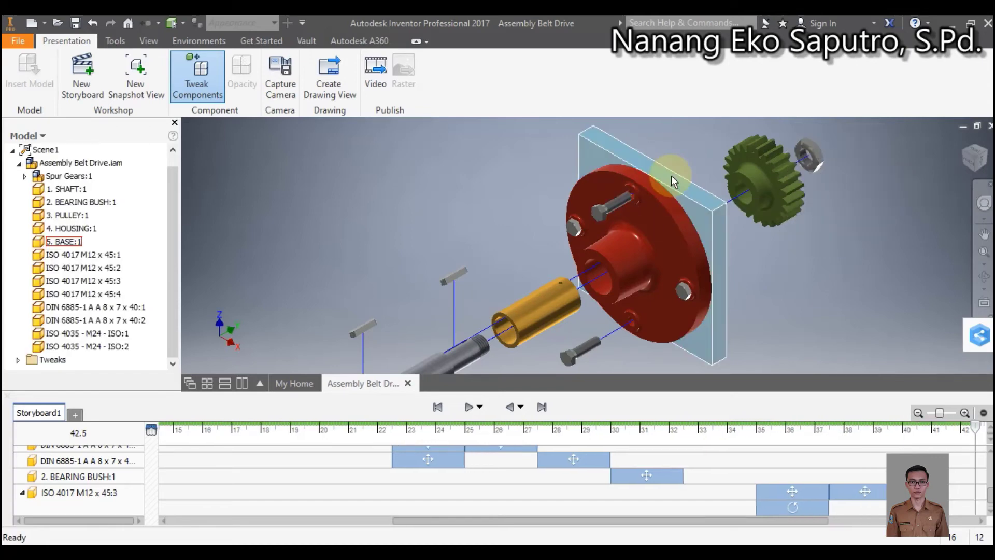
Tweak bolt ISO 4017 M12 x 45:1 at 42.5 s by rotating it 720 degrees about its own axis.
click(208, 90)
click(611, 205)
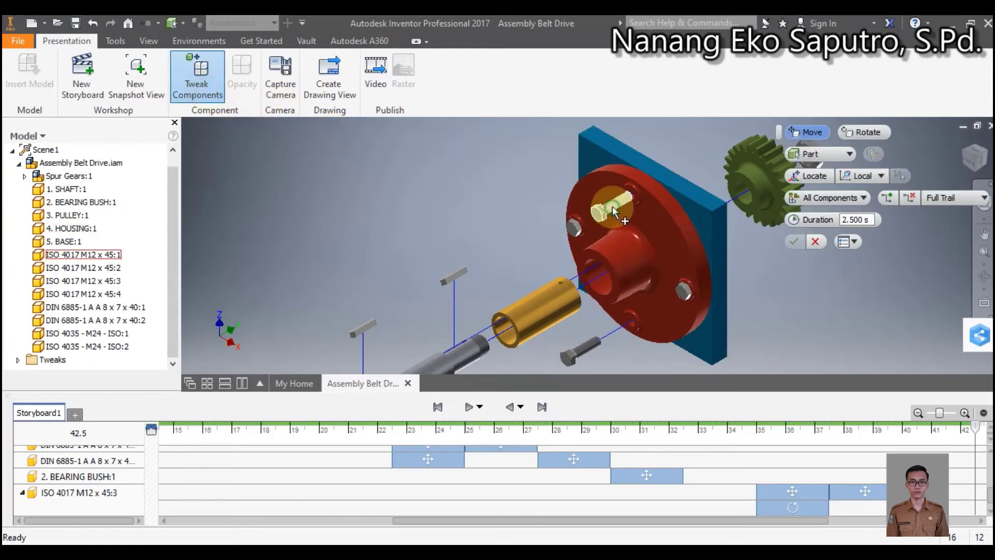
click(867, 132)
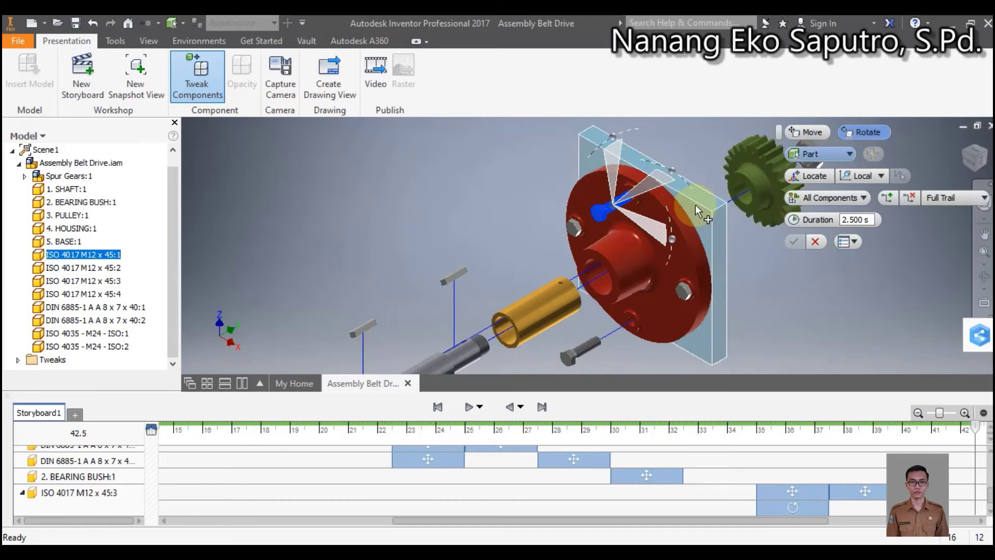
click(667, 240)
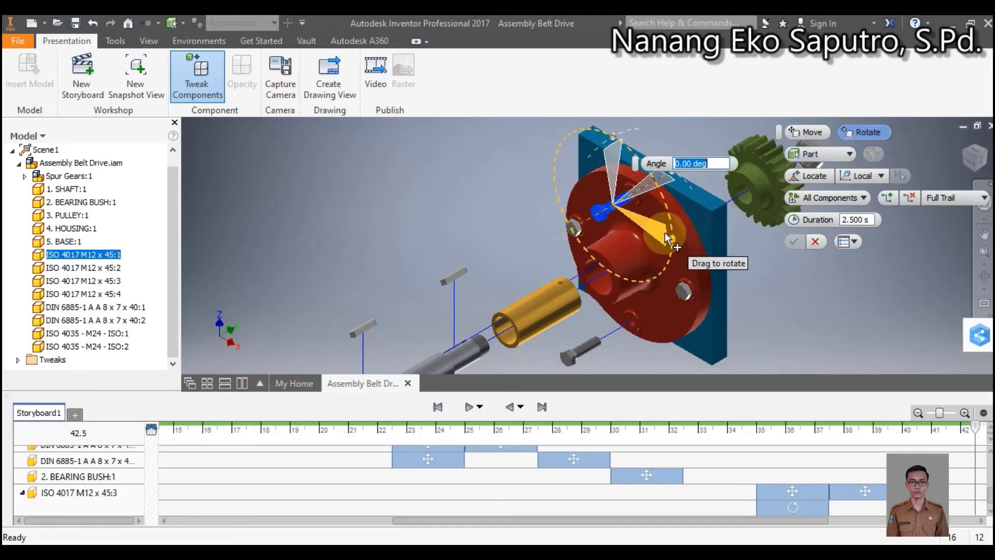
text(72)
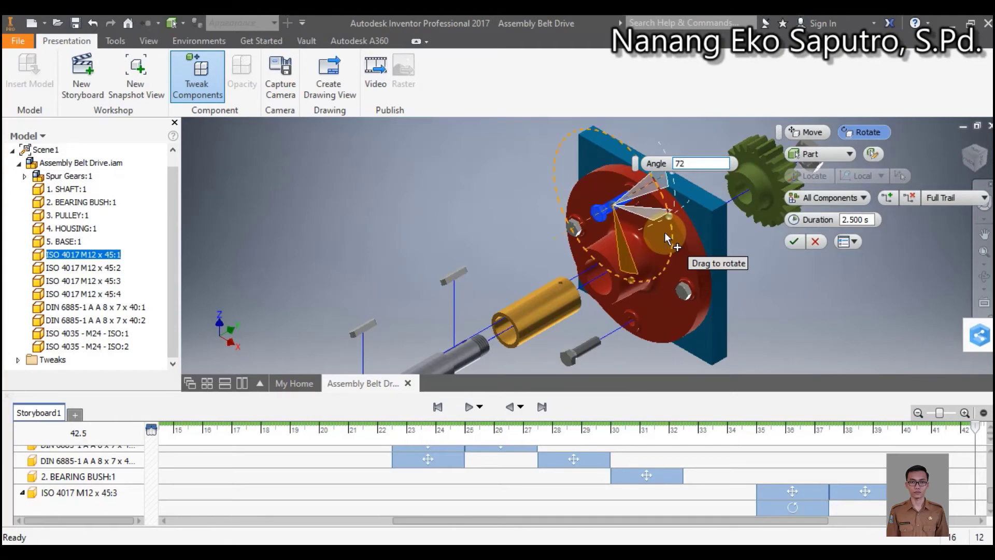
text(0)
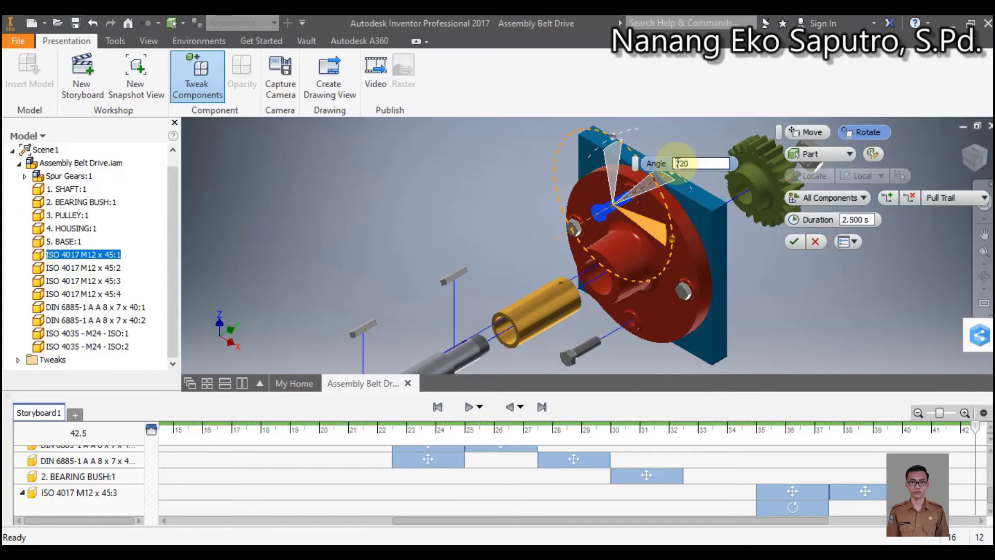
click(796, 240)
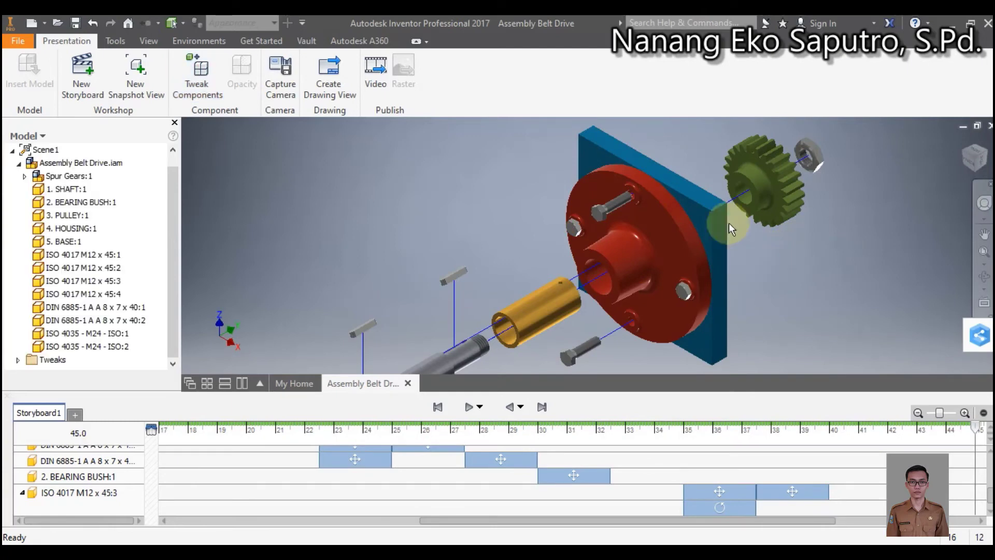
Preview the storyboard from 34.7 s, and shift the rotation of bolt ISO 4017 M12 x 45:1 to start at 40.0 s alongside its move.
click(815, 426)
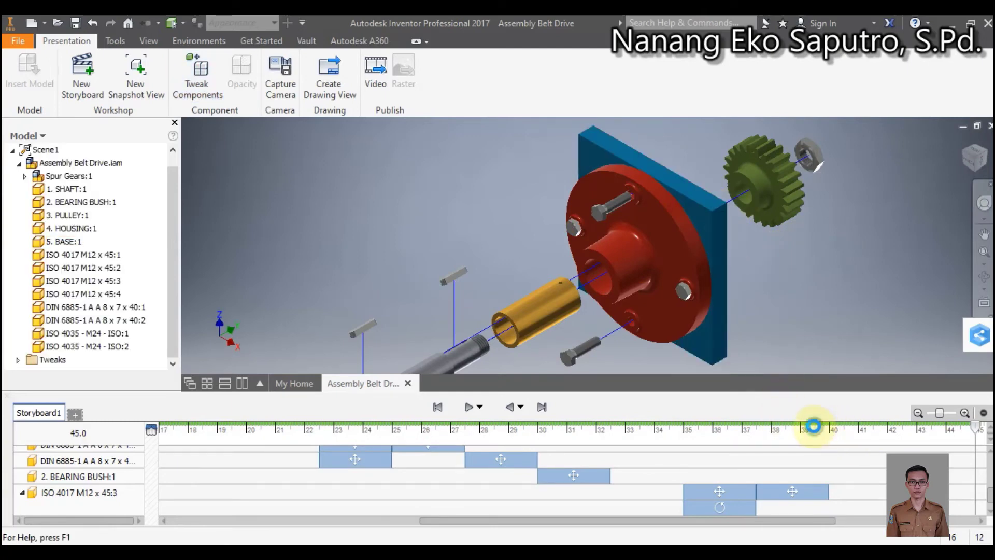
click(674, 425)
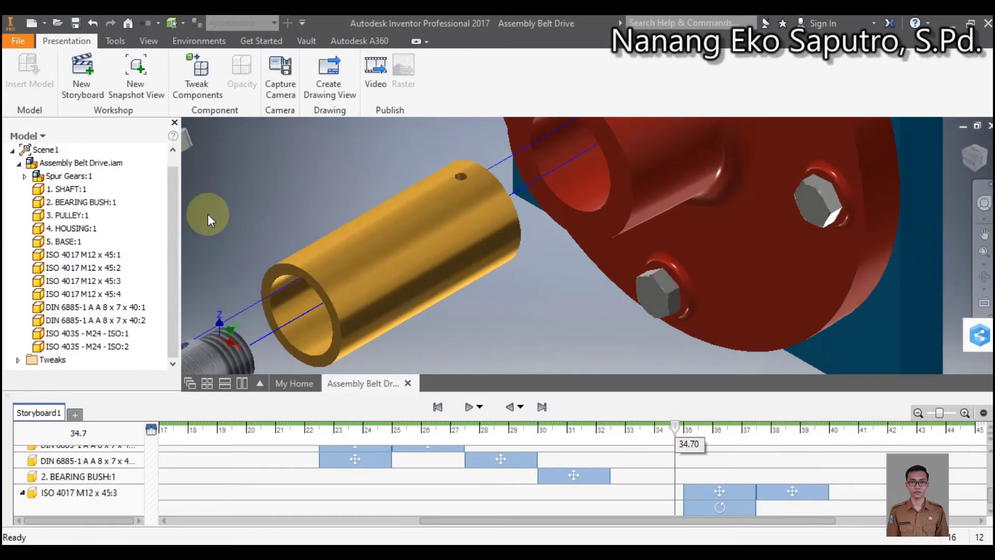
click(469, 408)
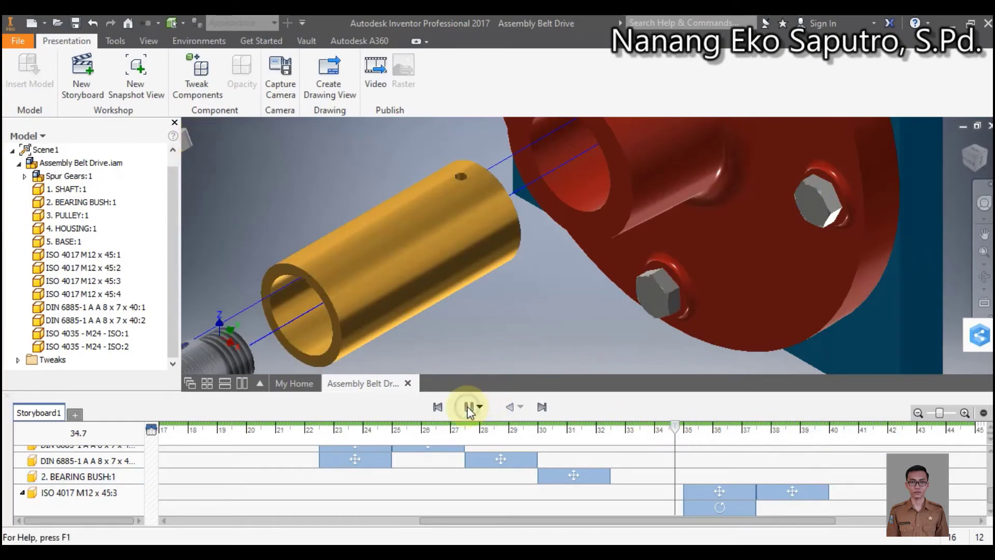
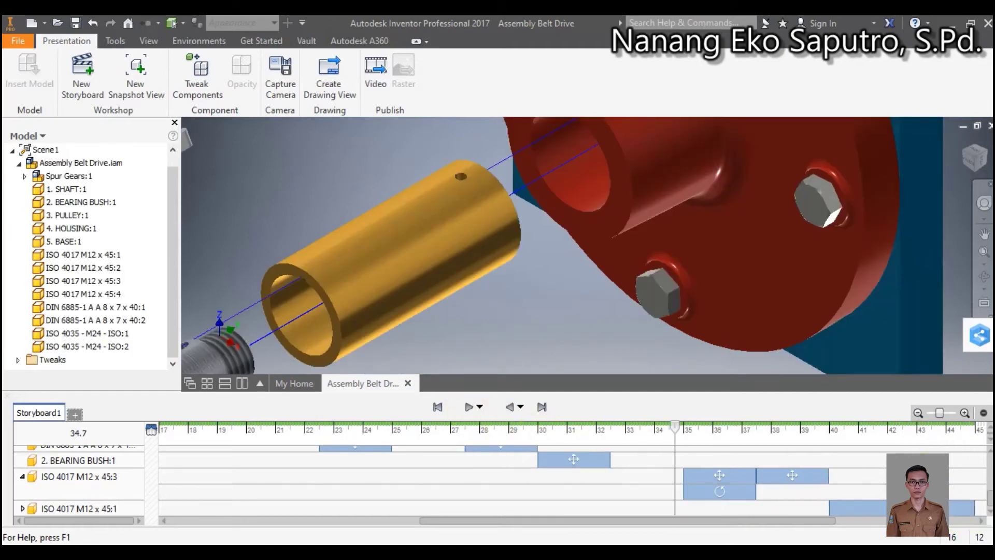
click(21, 508)
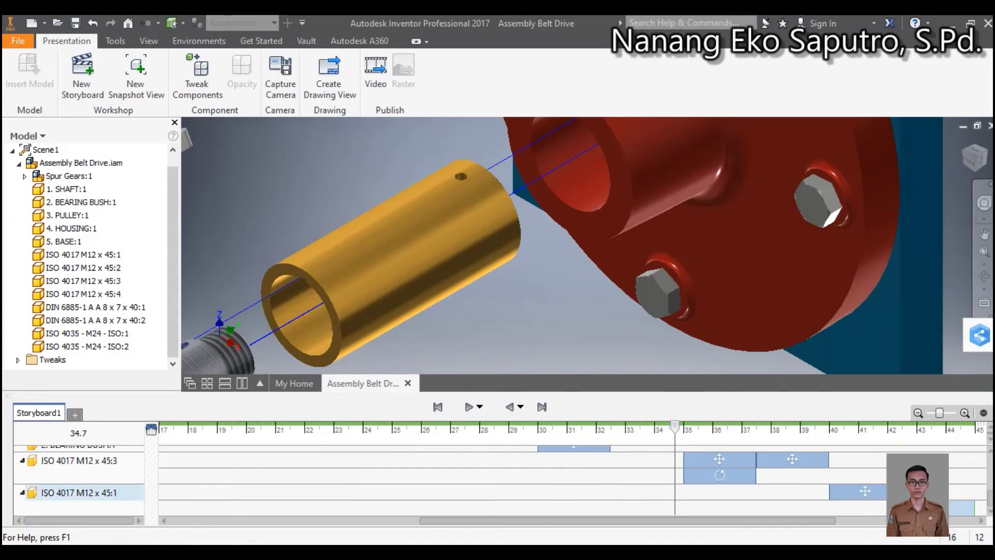
drag(928, 510, 854, 513)
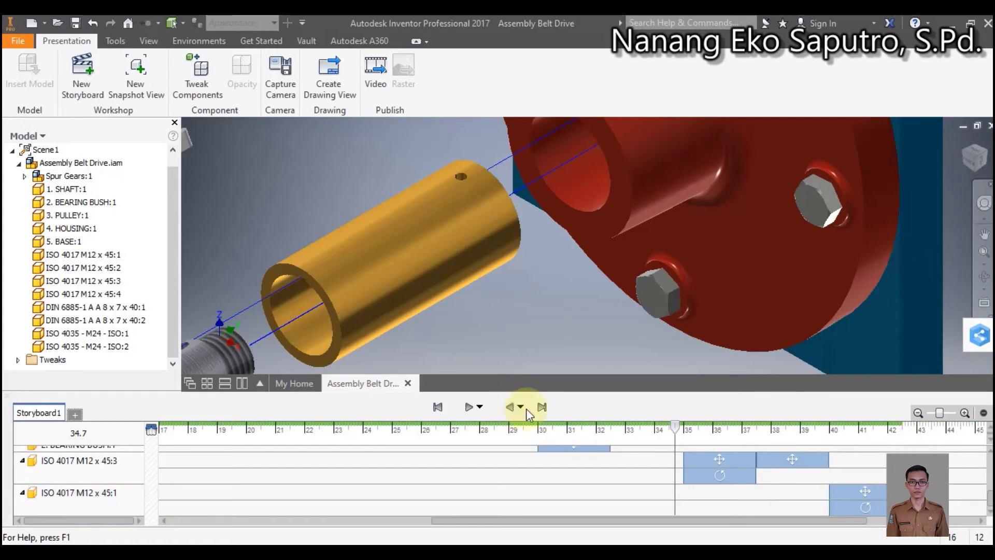
Go to the storyboard's end at 42.5 s and tweak bolt ISO 4017 M12 x 45:1 by moving it -50 mm along Y.
click(542, 407)
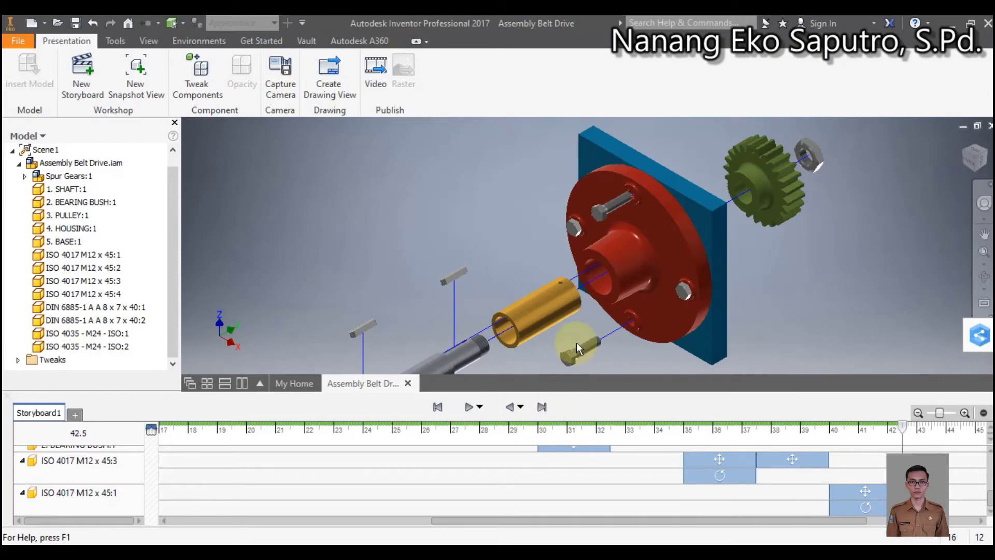
click(209, 97)
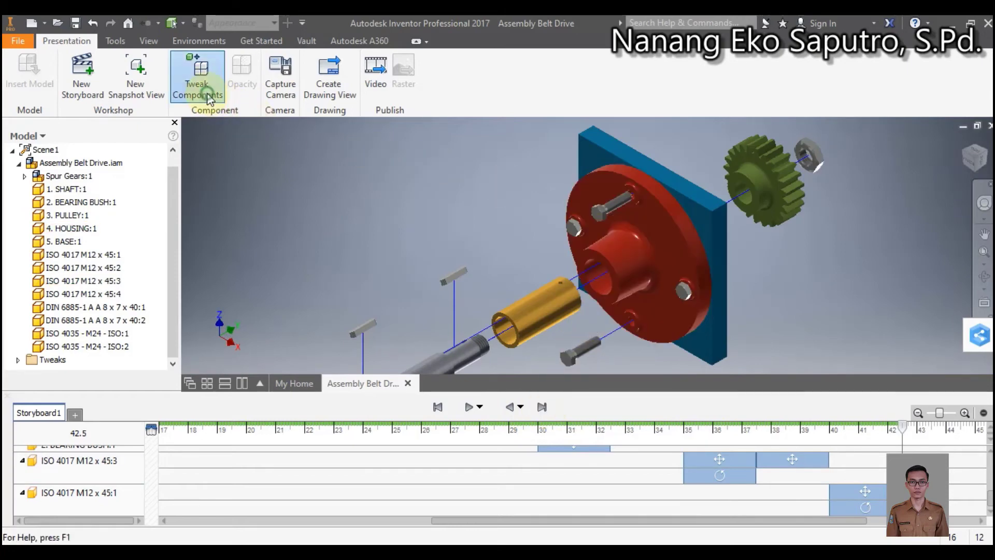
click(611, 211)
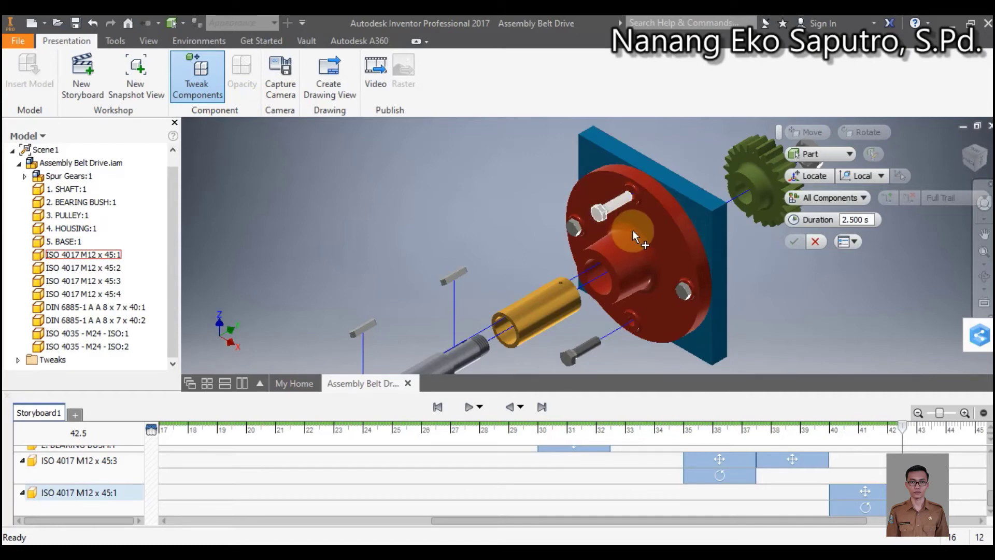
click(601, 212)
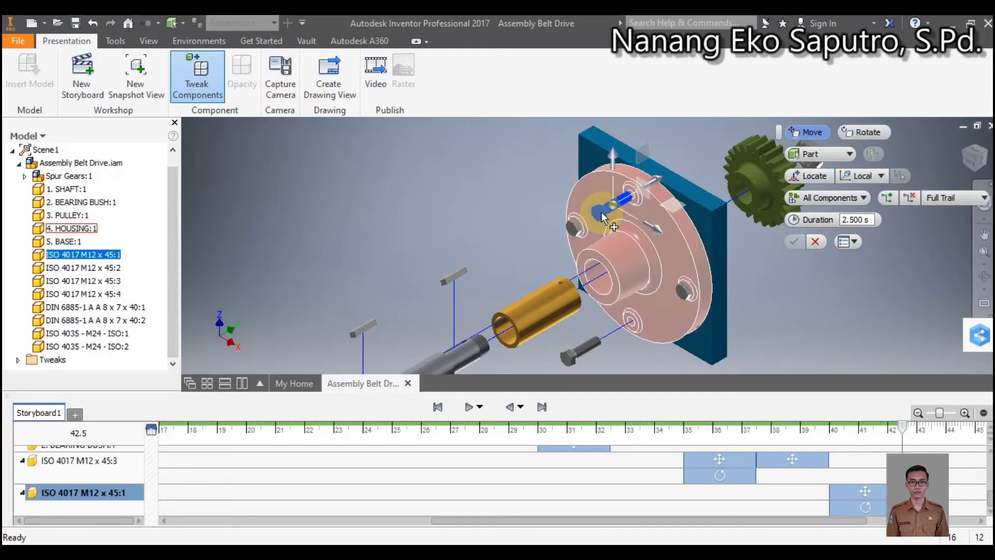
drag(657, 179, 635, 198)
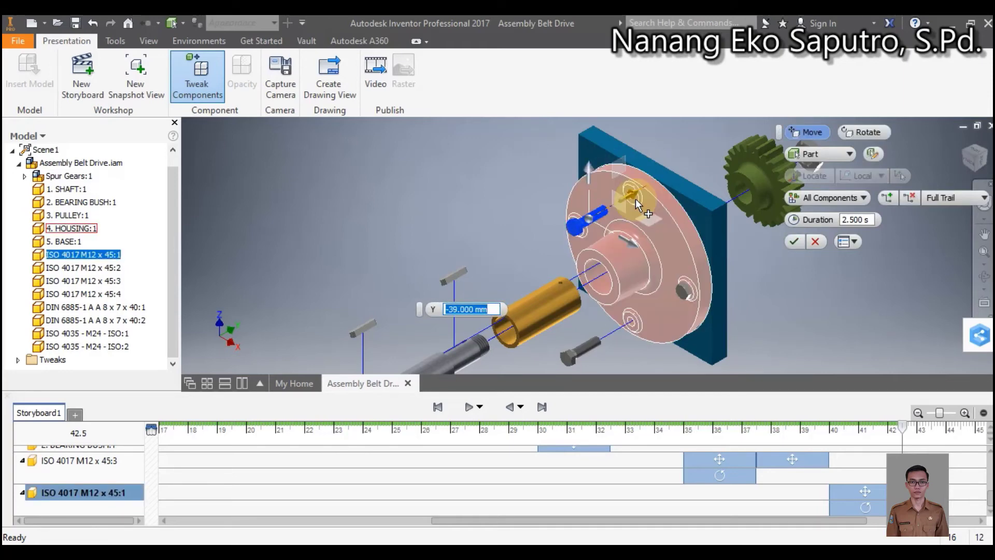
text(-50)
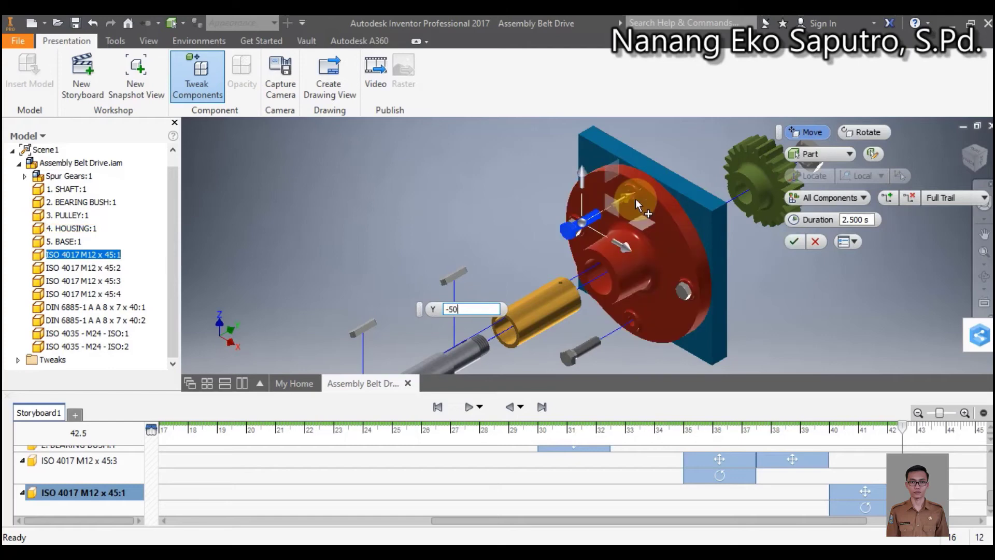
click(793, 241)
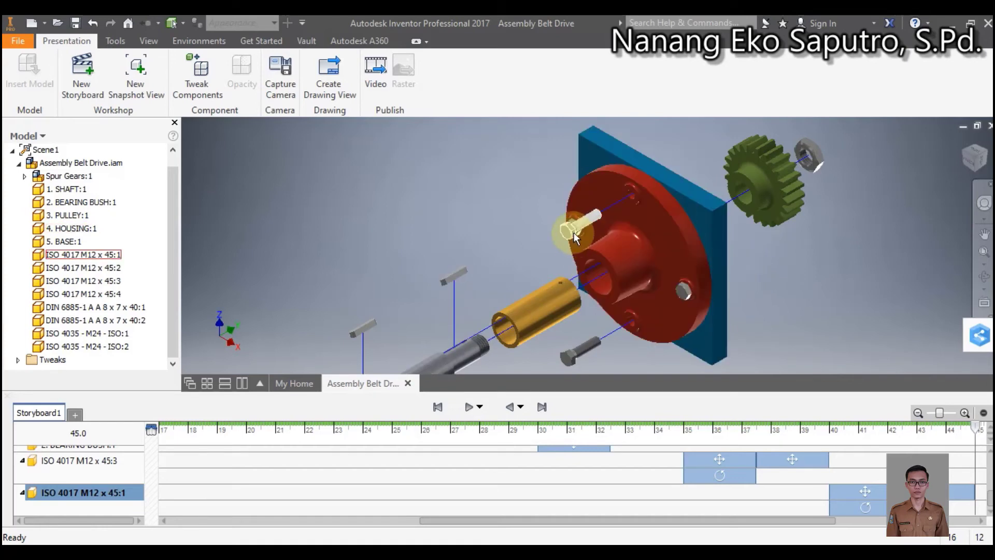
Delete all storyboard actions of bolt ISO 4017 M12 x 45:1.
mouse_move(573, 232)
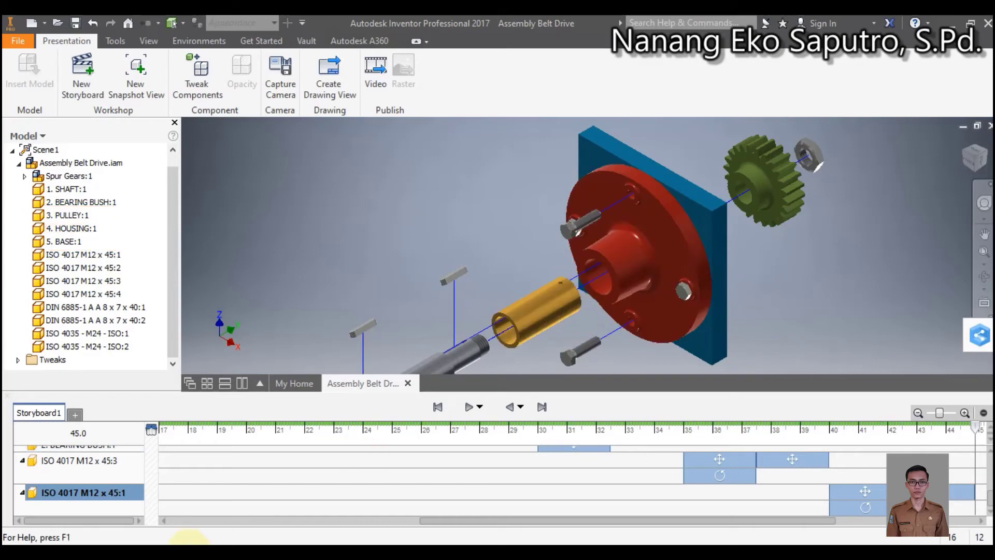
right_click(89, 495)
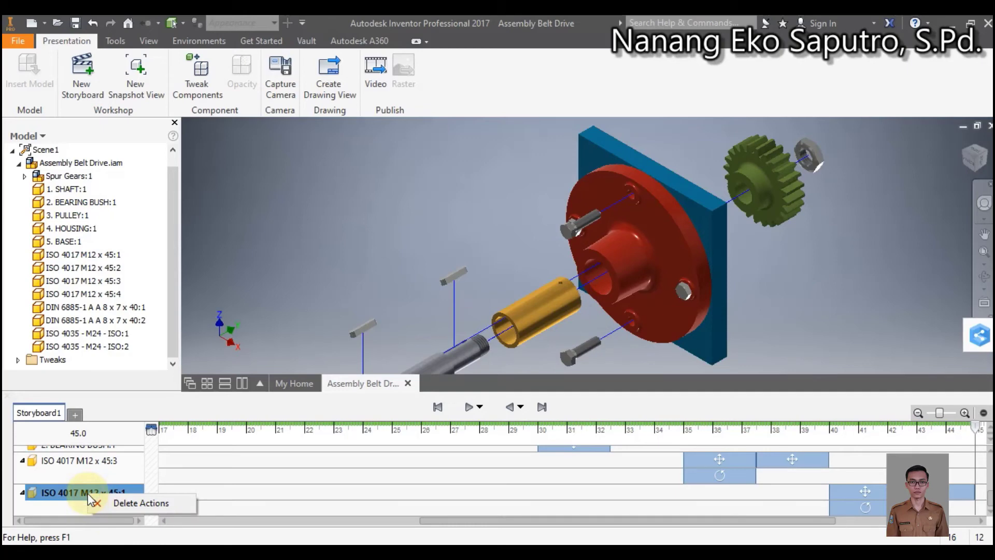
click(100, 502)
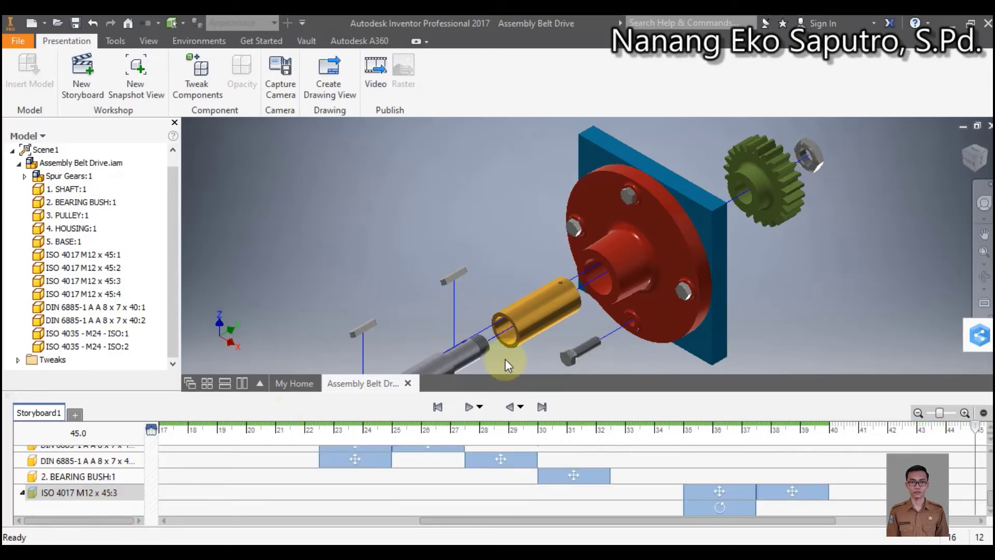
Try to move bolt ISO 4017 M12 x 45:4 out of the housing along Y at 45.0 s, and undo that tweak.
click(197, 78)
click(579, 231)
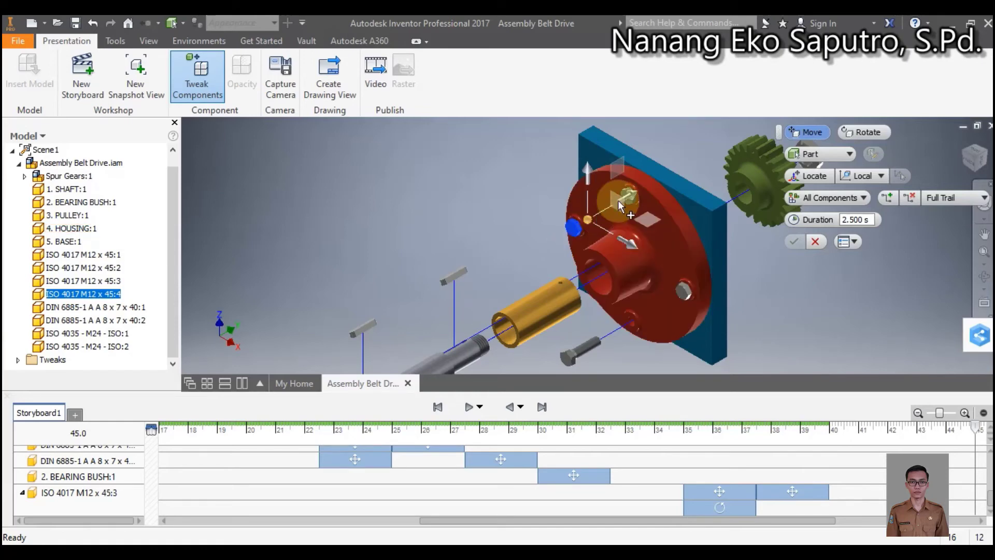
click(631, 196)
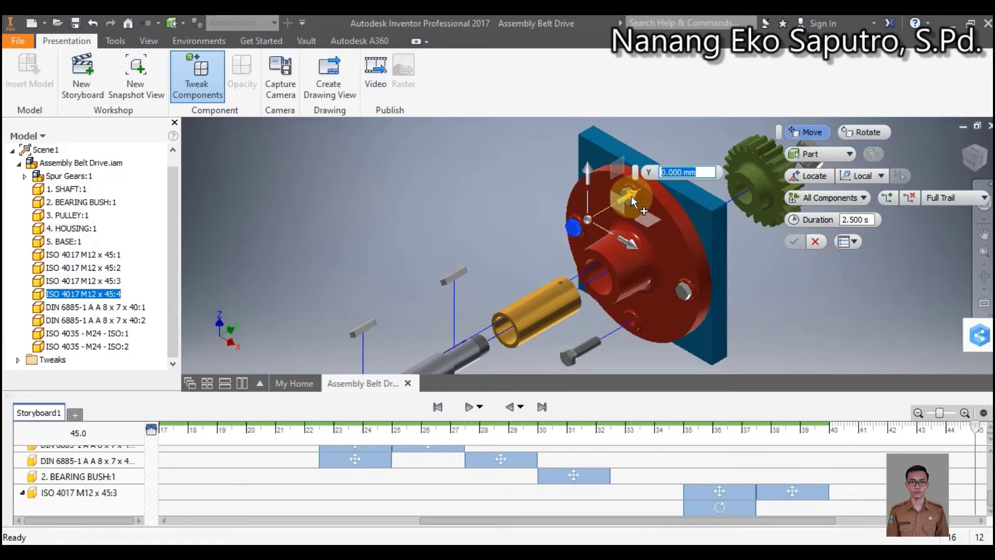
drag(631, 196, 617, 207)
click(619, 210)
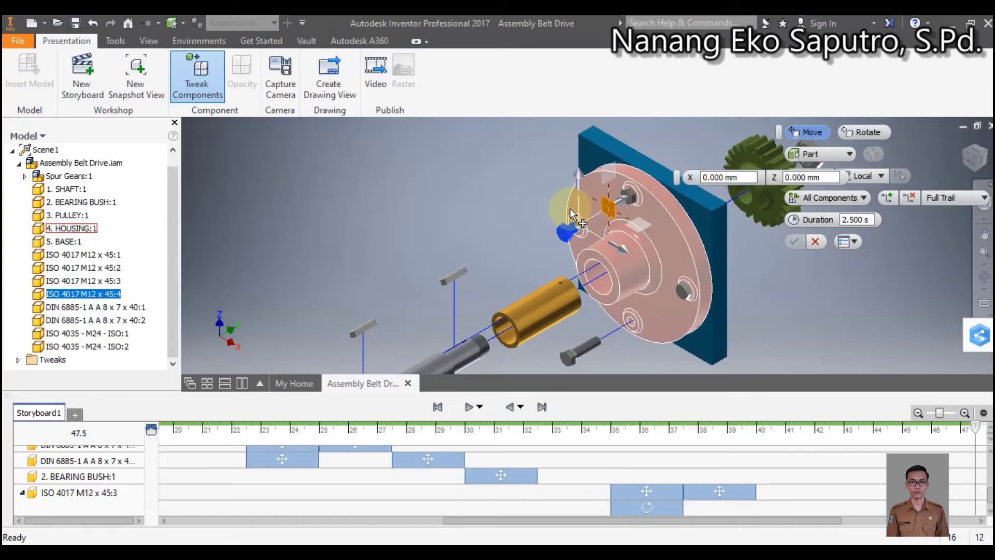
key(Escape)
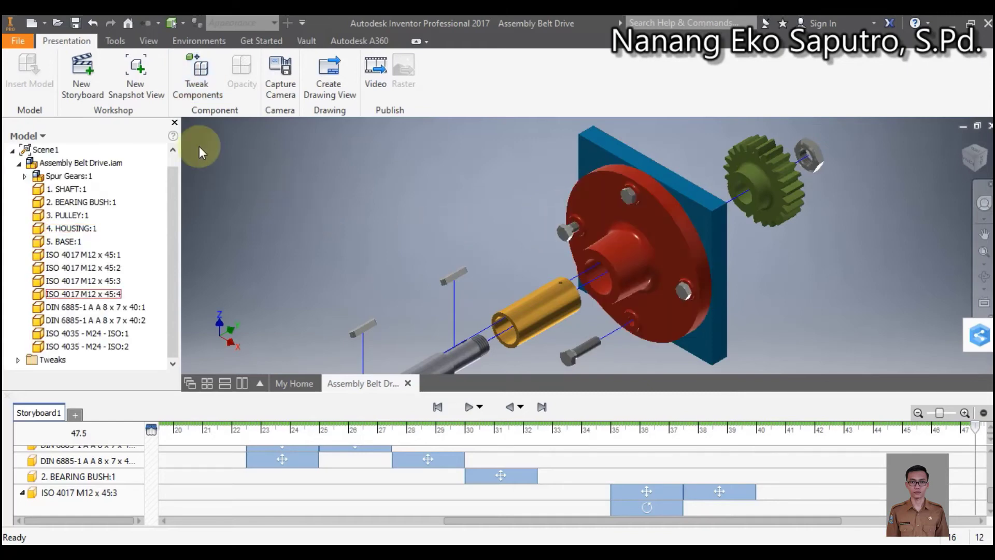
click(184, 96)
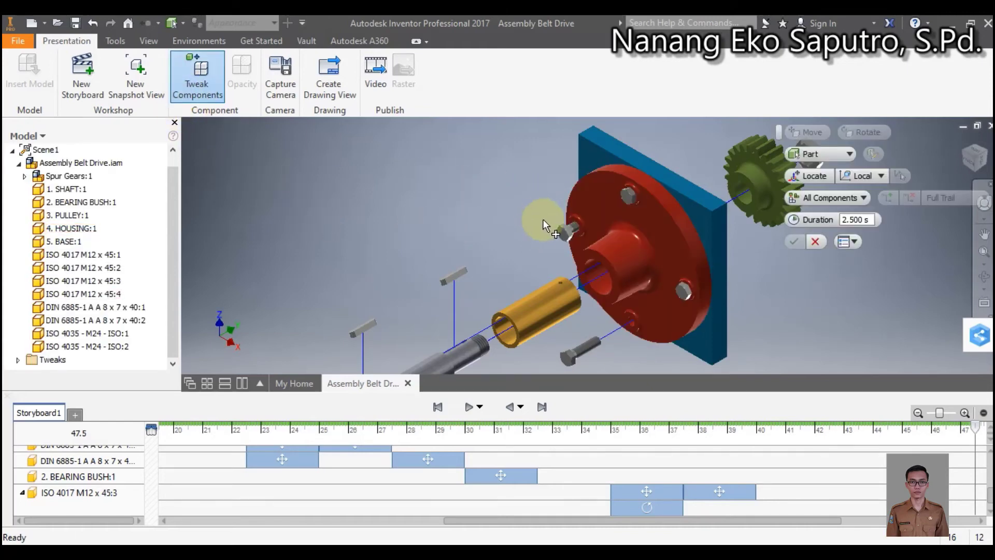
click(96, 24)
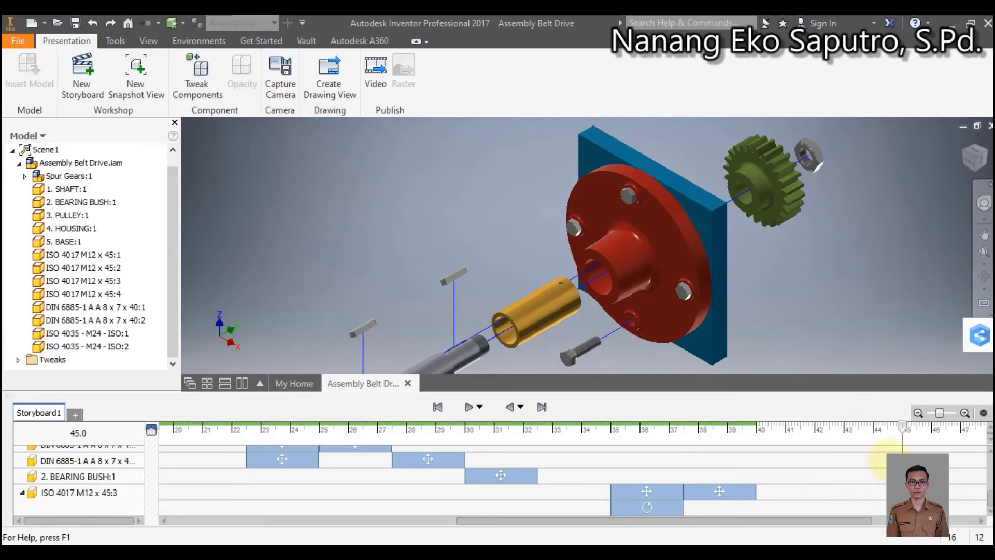
Go to the storyboard's end at 40.0 s and tweak bolt ISO 4017 M12 x 45:4 by moving it -48 mm along Y.
click(108, 493)
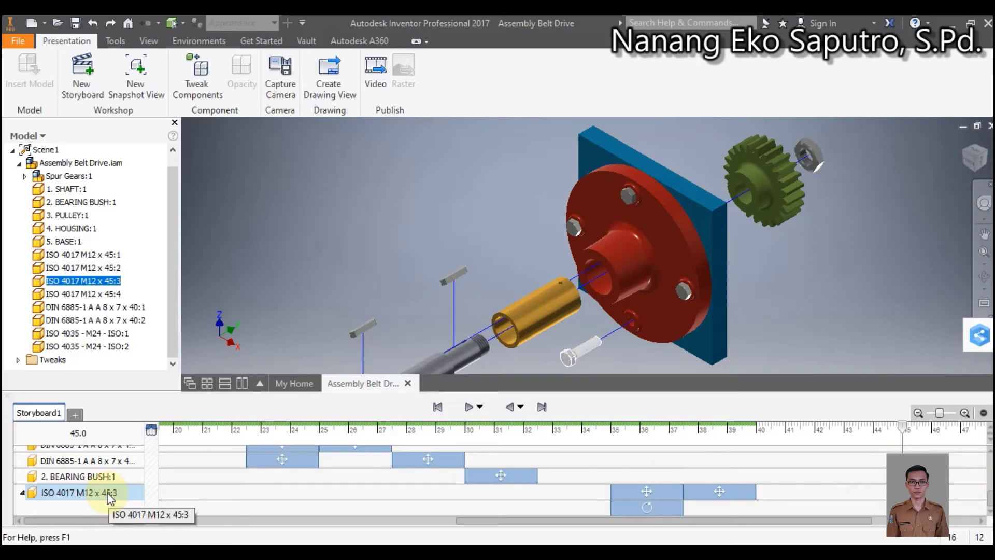
click(543, 407)
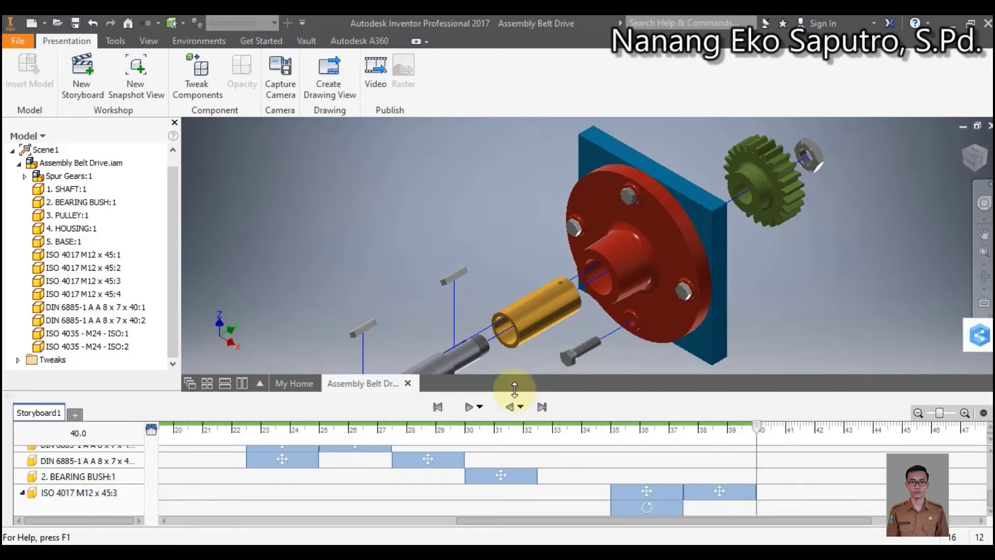
click(201, 95)
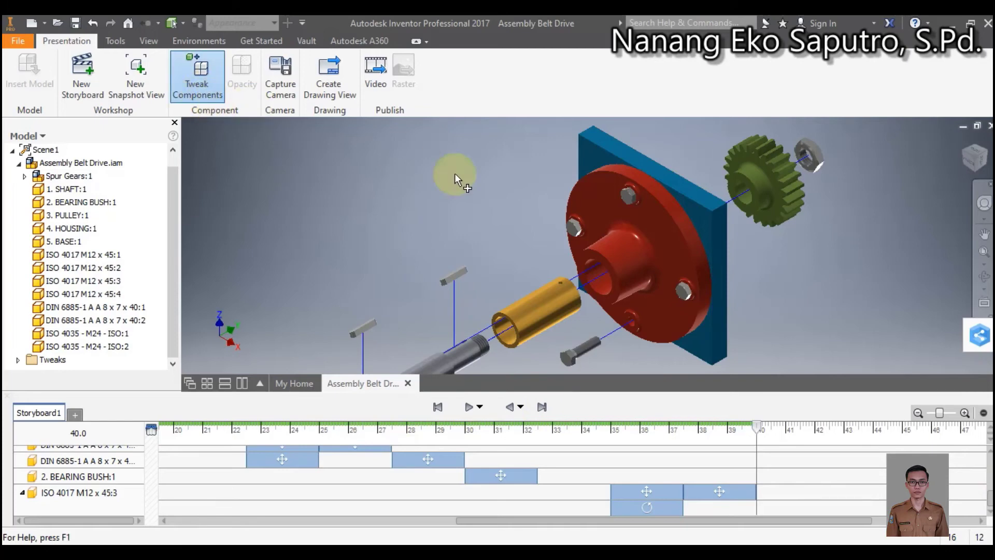
click(578, 228)
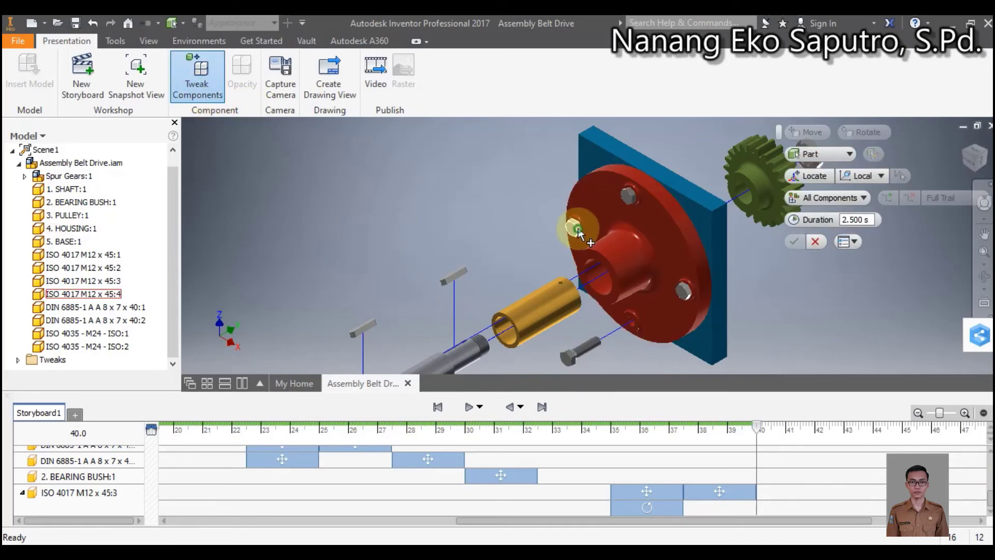
click(577, 228)
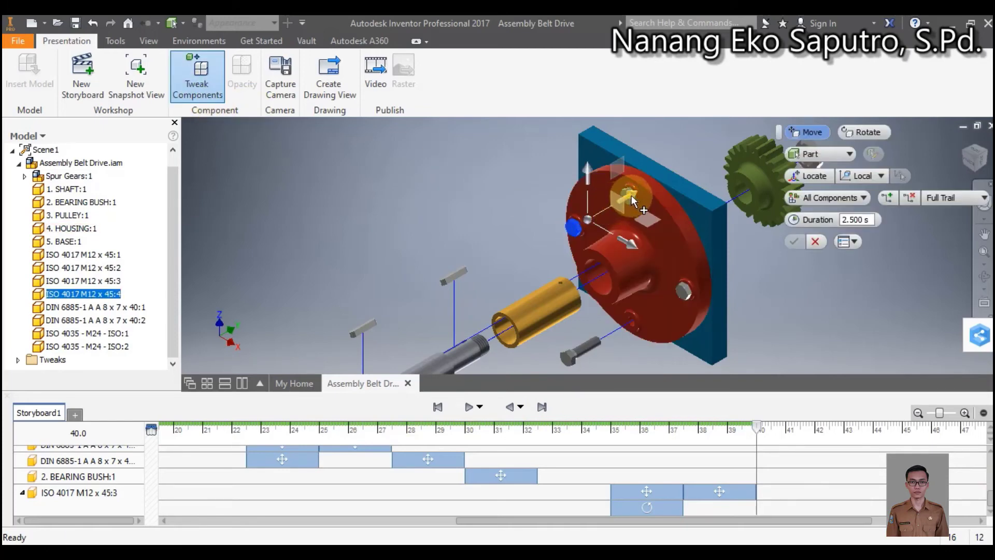
drag(631, 194, 612, 210)
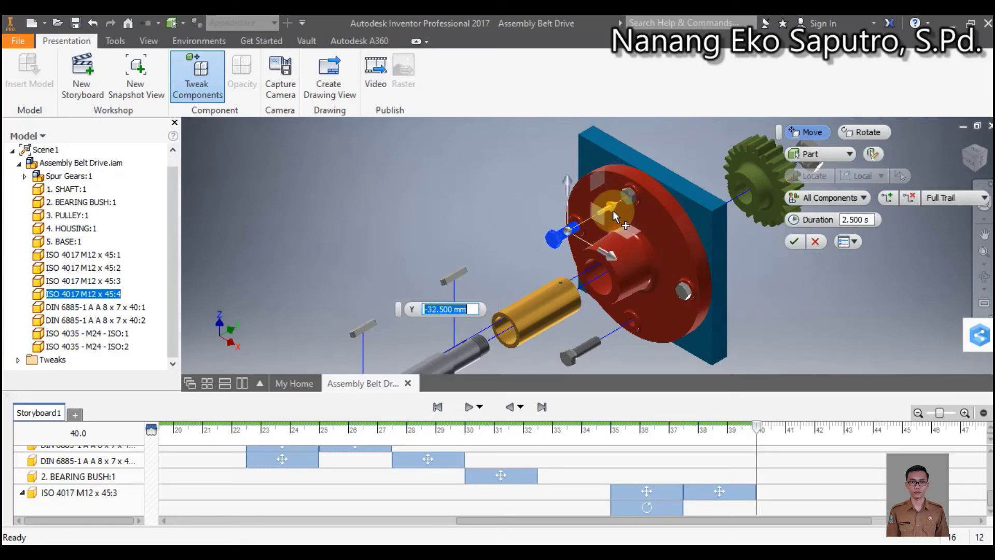
text(-48)
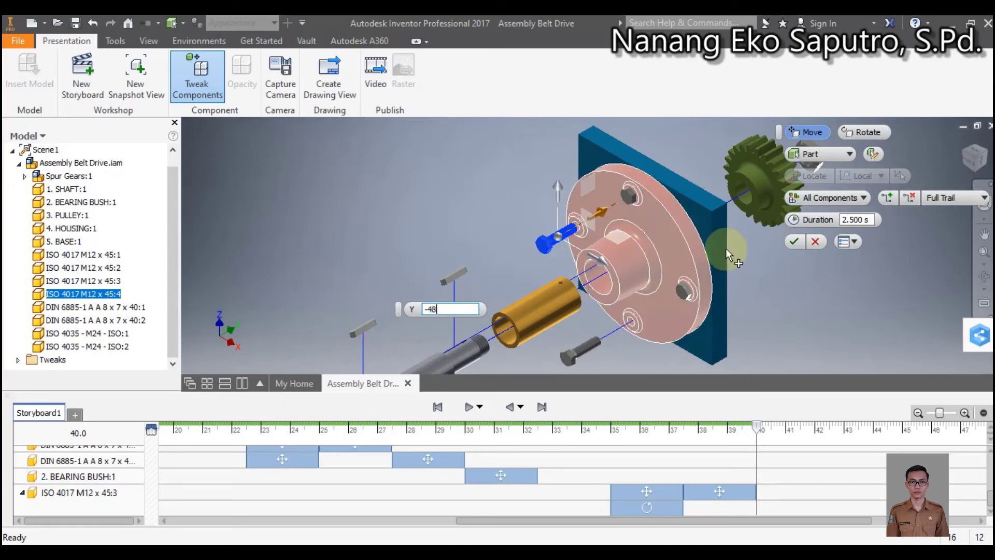
click(793, 241)
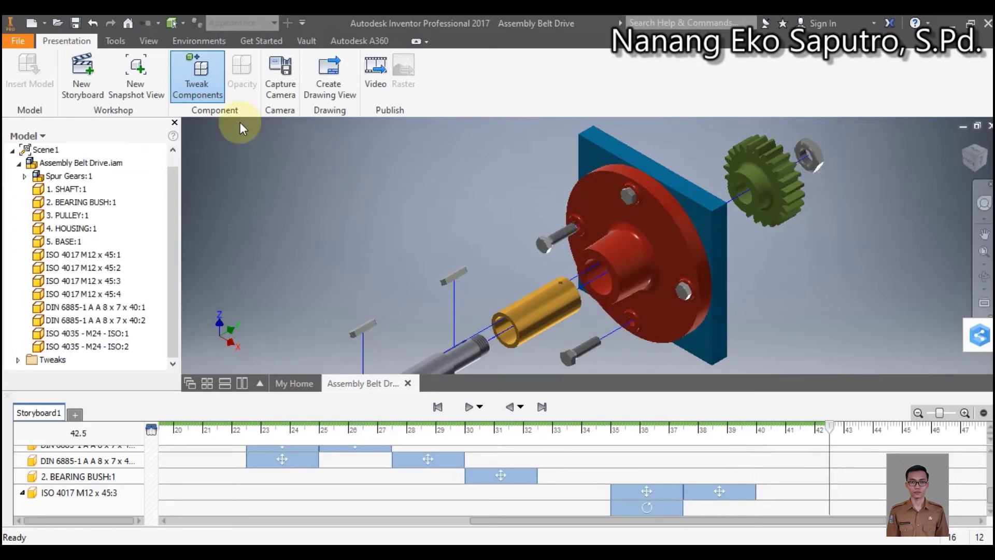
Rotate bolt ISO 4017 M12 x 45:4 by -720 degrees about its axis, and shift the rotation to start at 40.0 s alongside its move.
click(196, 75)
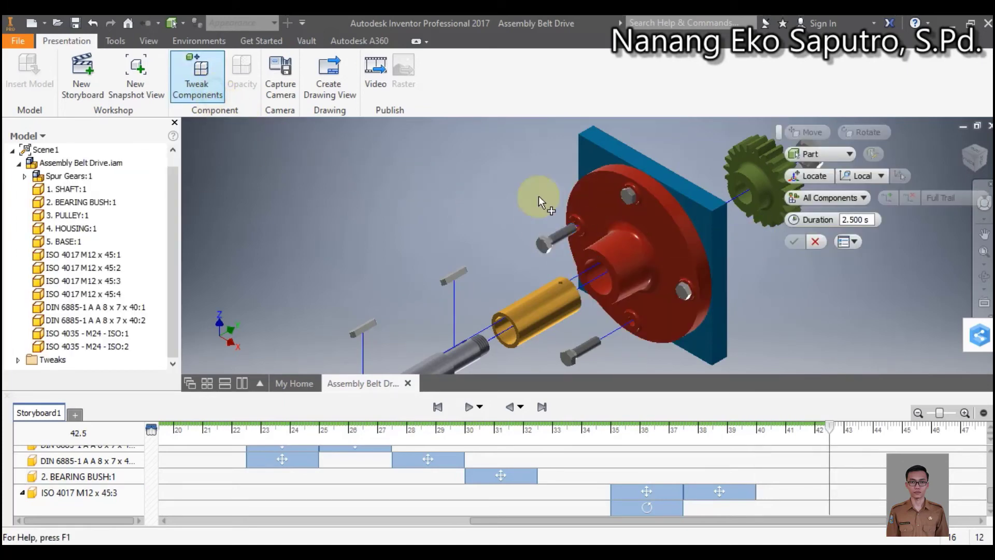
click(558, 239)
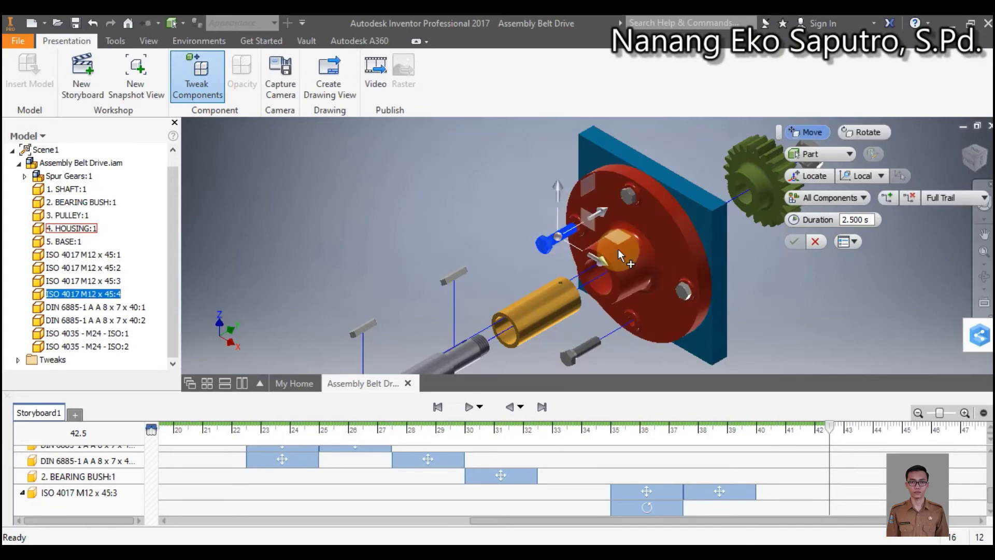
click(848, 131)
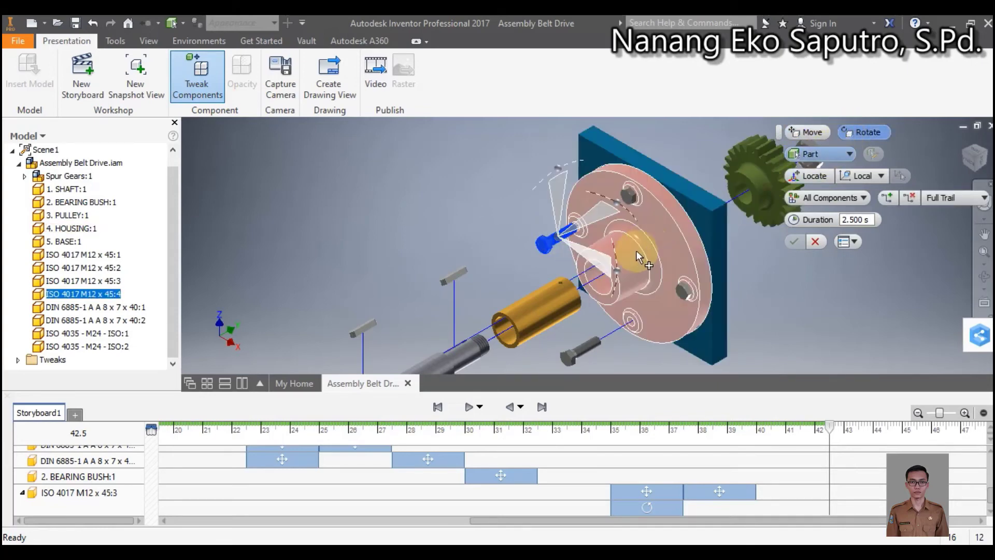
click(605, 265)
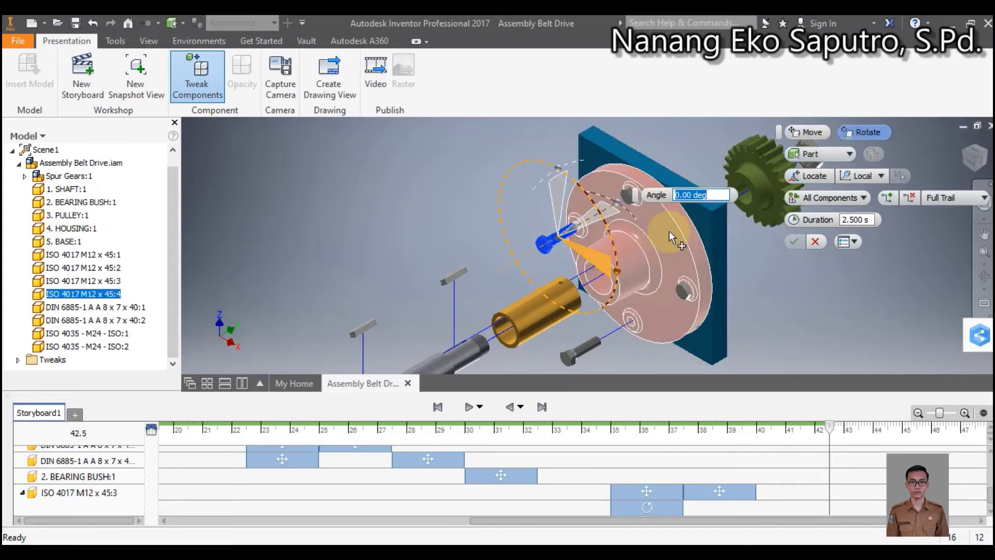
text(7)
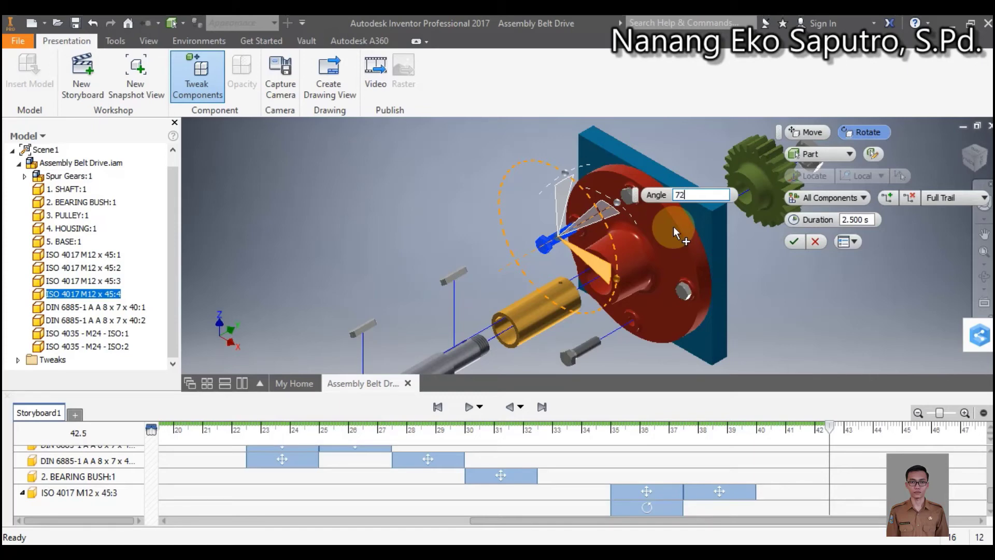
text(20)
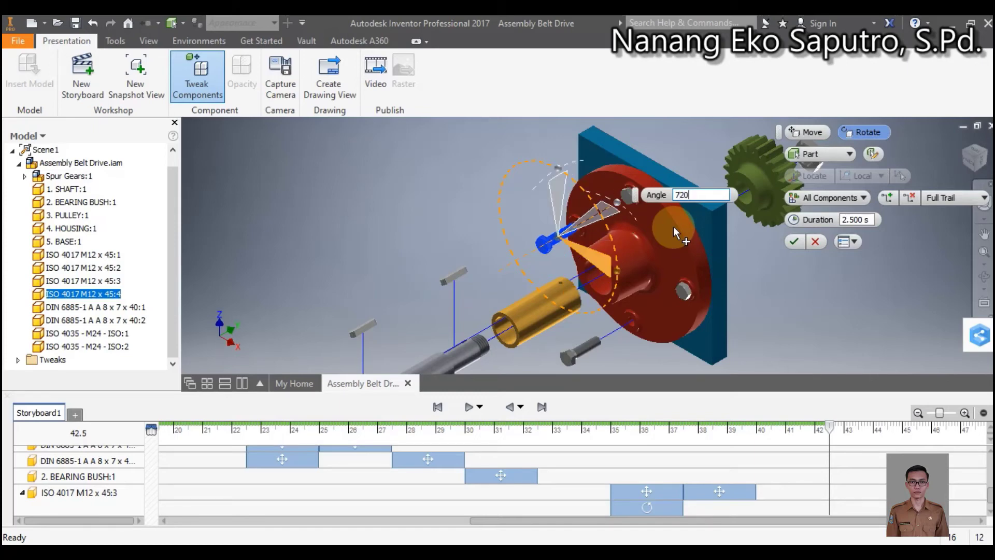
text(-)
click(788, 241)
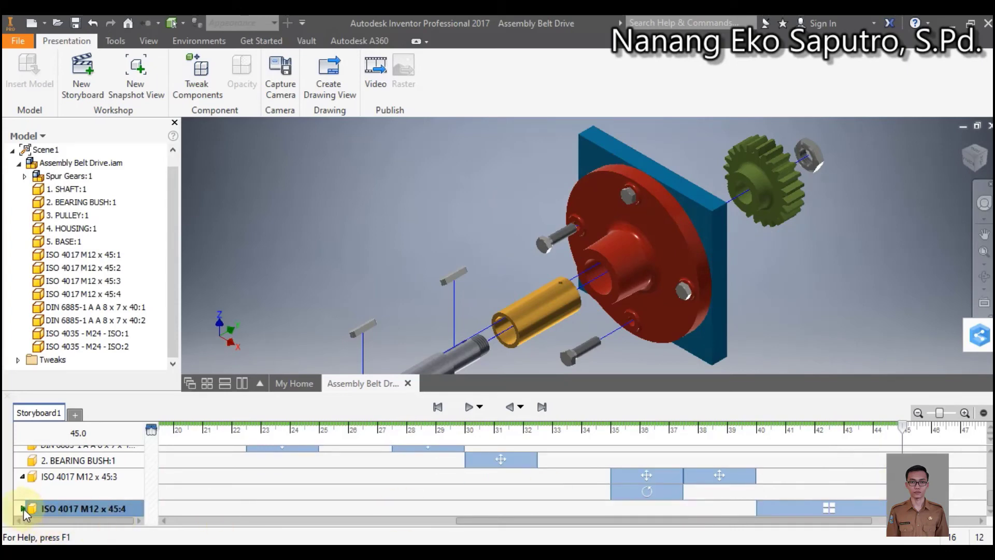
click(23, 508)
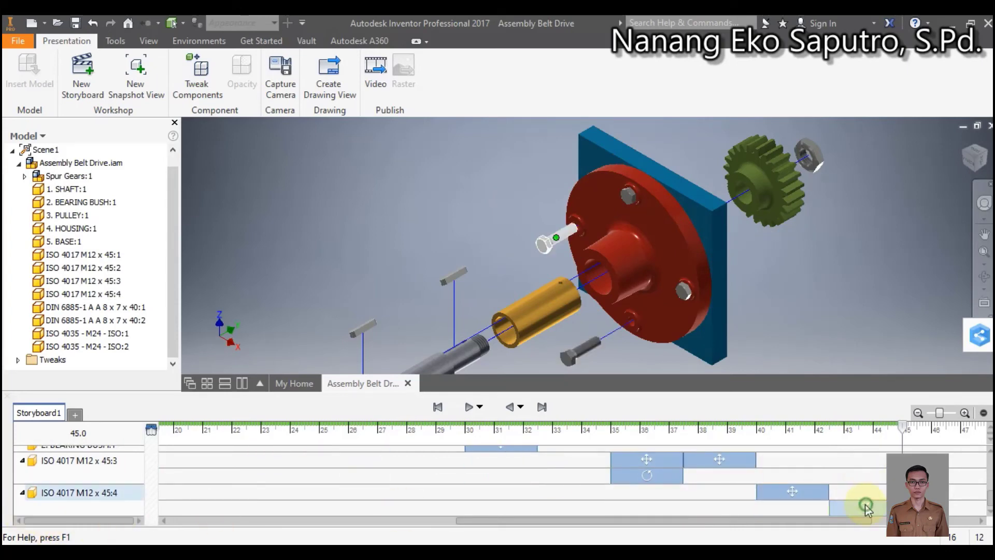
drag(866, 508, 794, 511)
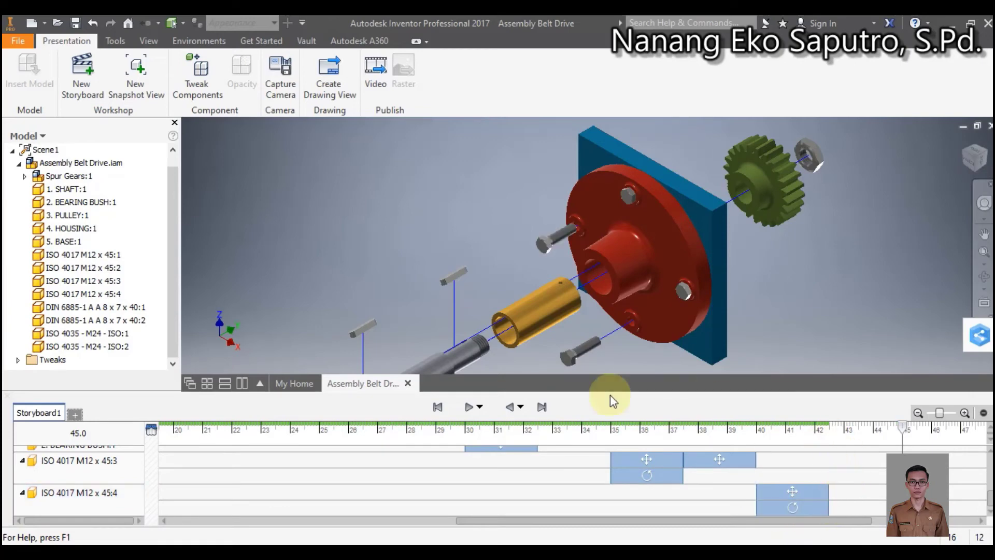
Go to the storyboard's end at 42.5 s and move bolt ISO 4017 M12 x 45:4 a further -50 mm along Y.
click(541, 406)
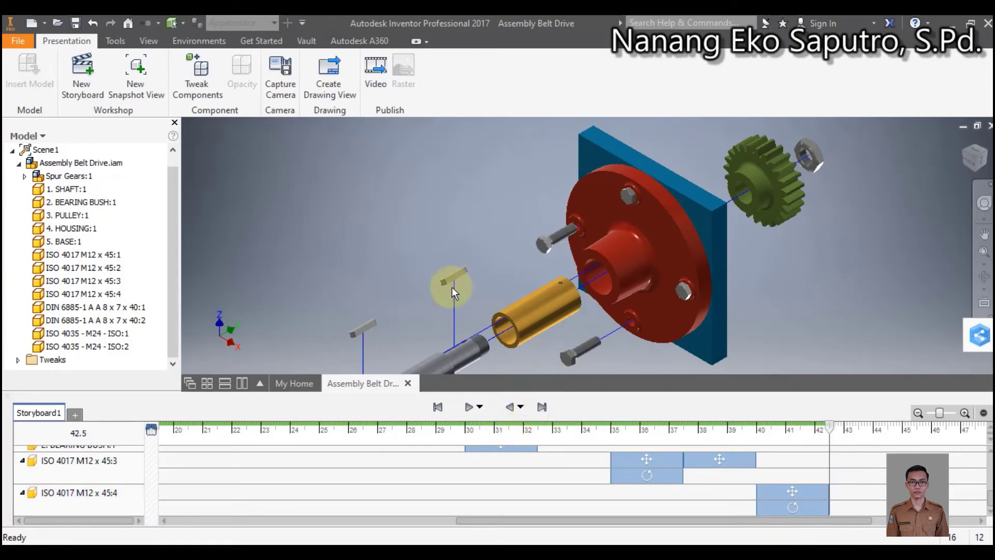
click(197, 77)
click(552, 240)
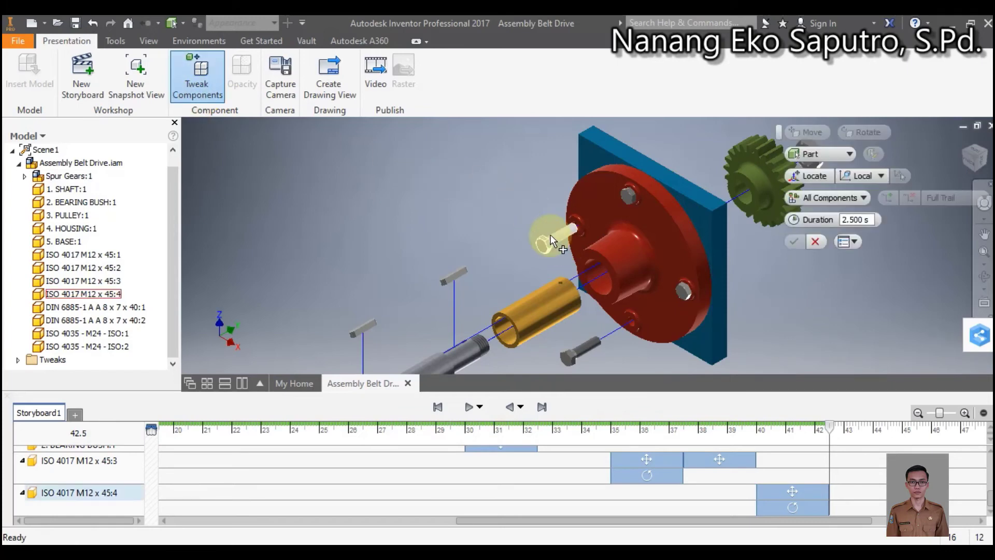
click(551, 240)
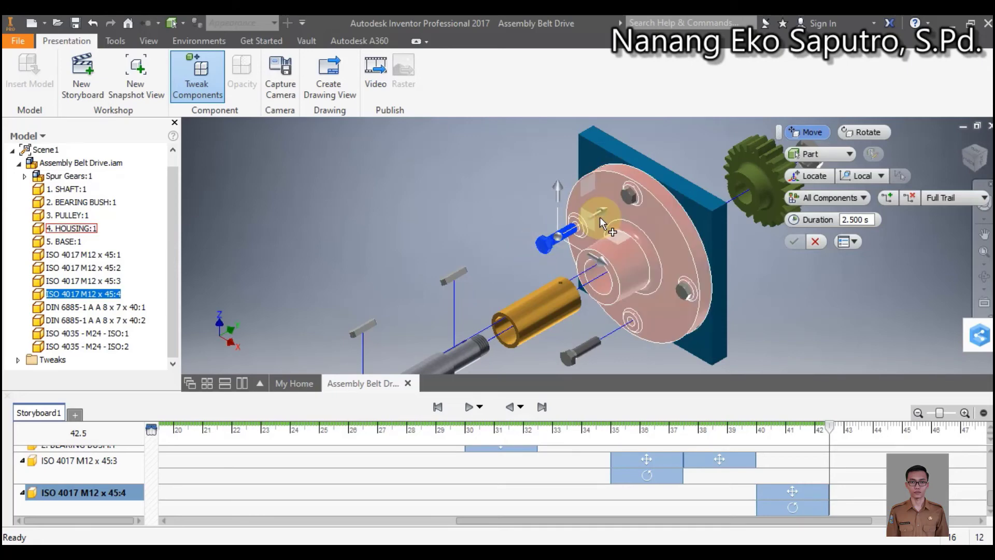
drag(602, 212, 584, 225)
text(-)
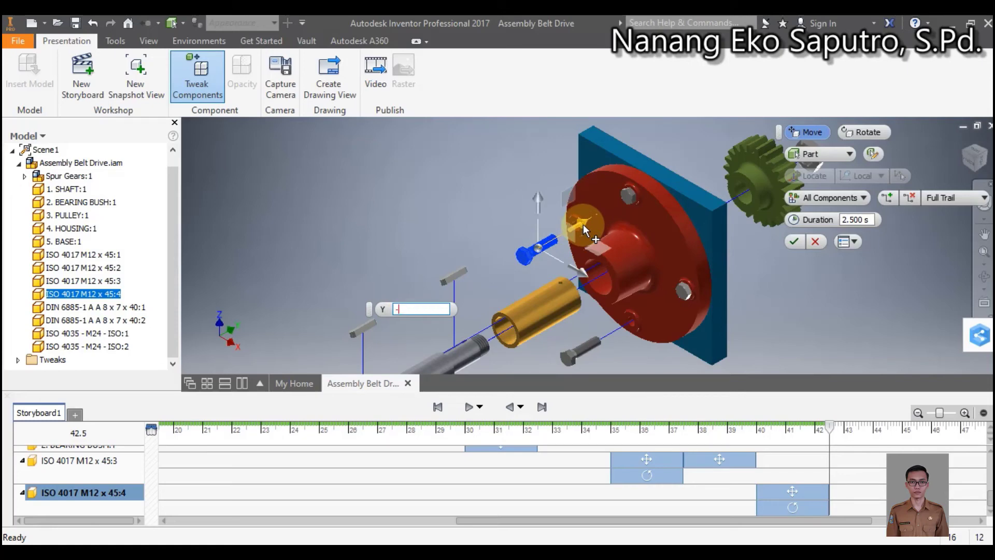
text(50)
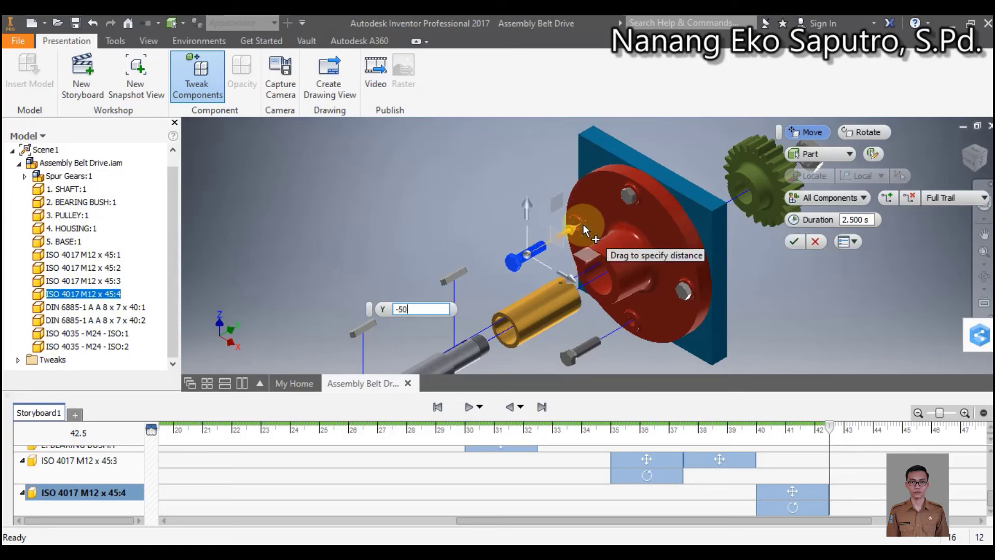
click(795, 241)
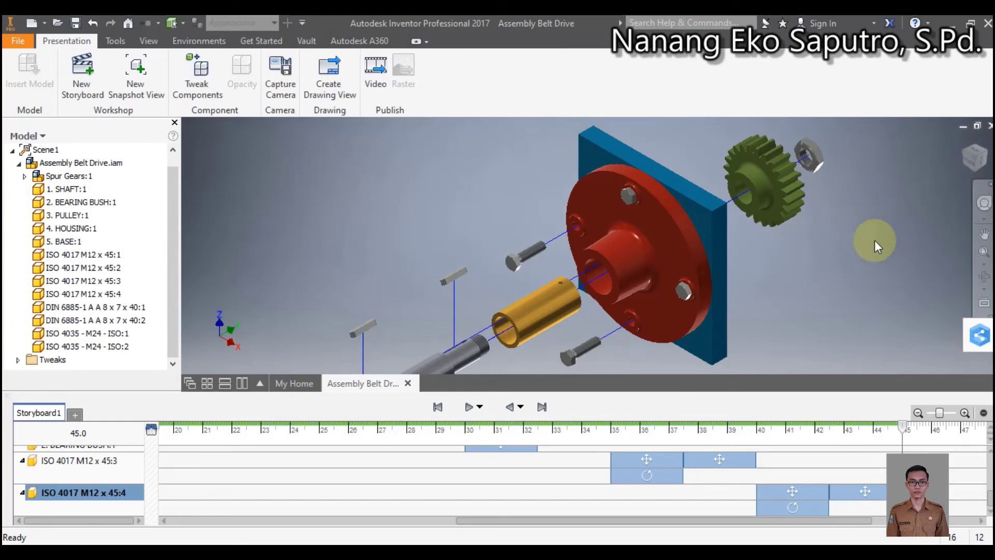
Preview the storyboard from 35.5 s, and return to its end at 45.0 s.
click(203, 90)
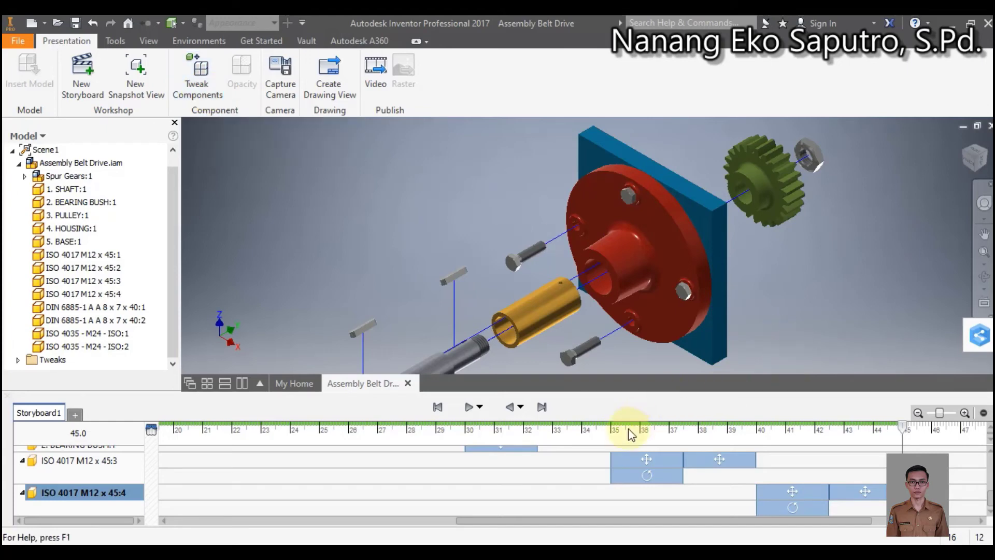
click(623, 423)
click(470, 407)
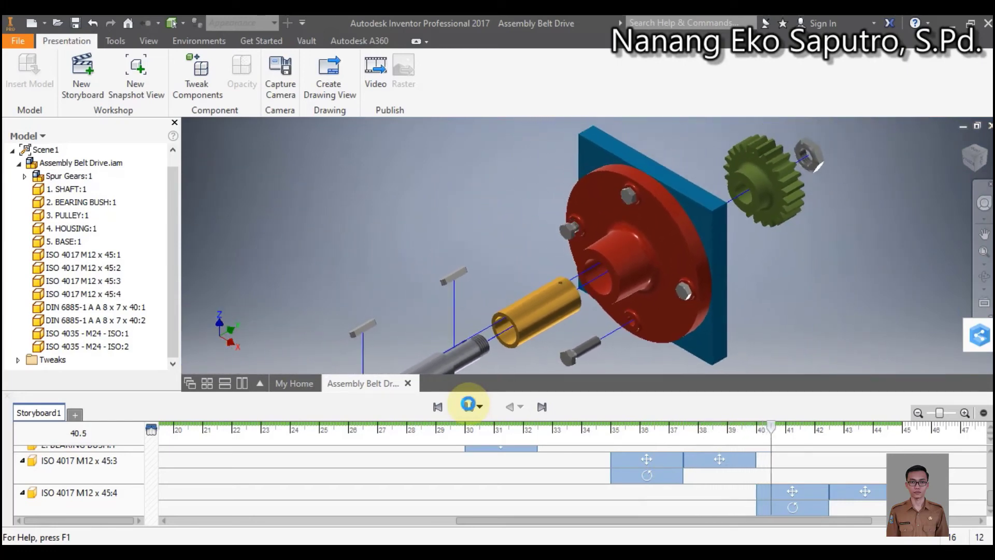
click(470, 408)
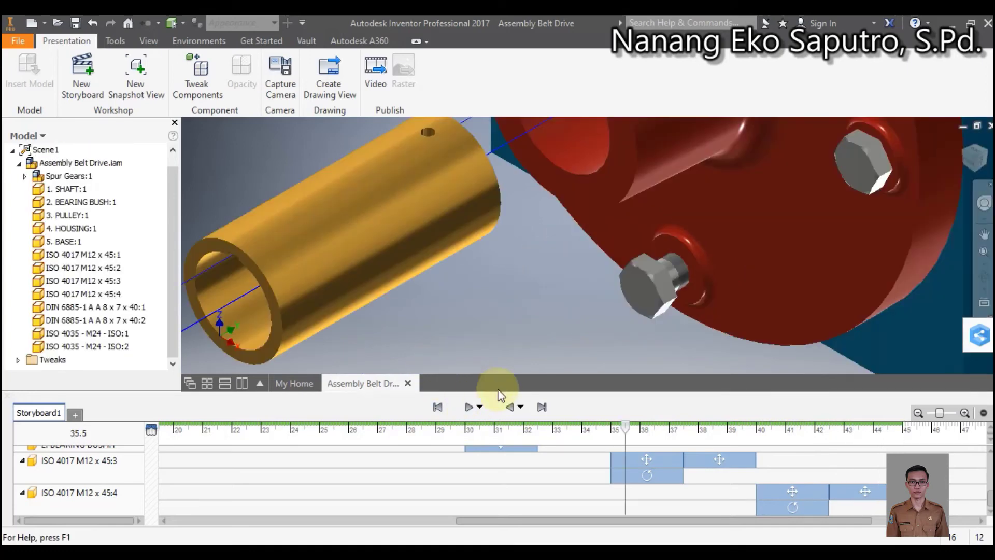
click(544, 407)
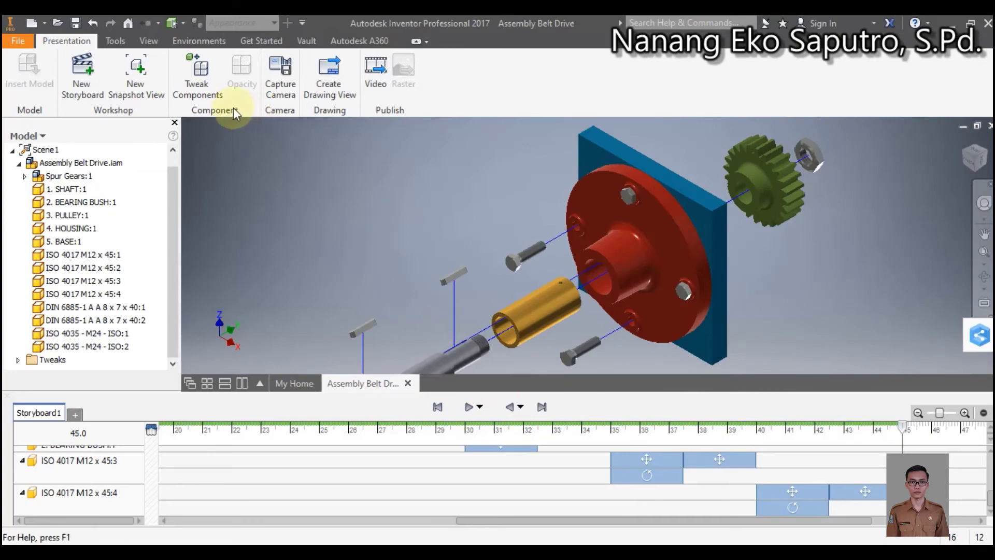
click(196, 80)
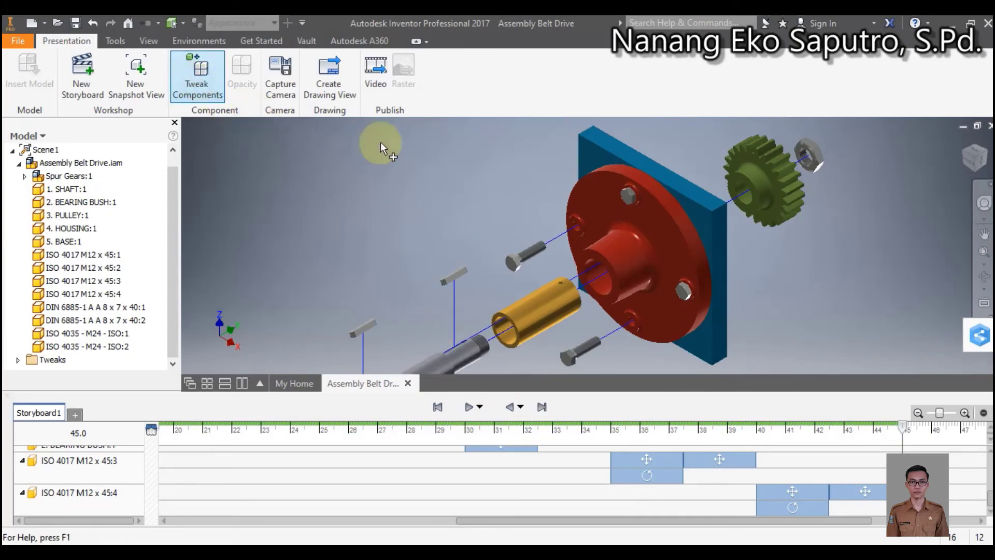
click(632, 197)
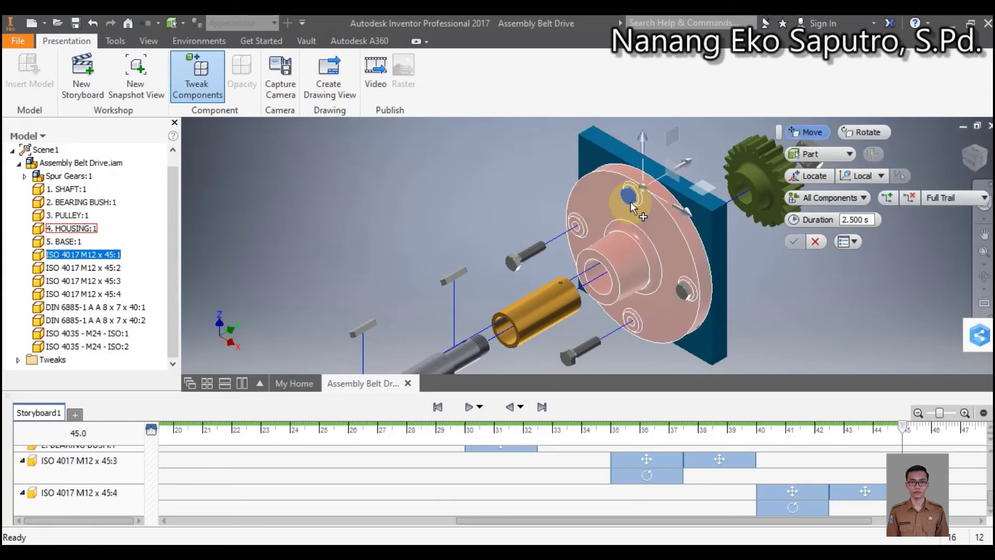
drag(687, 162, 654, 187)
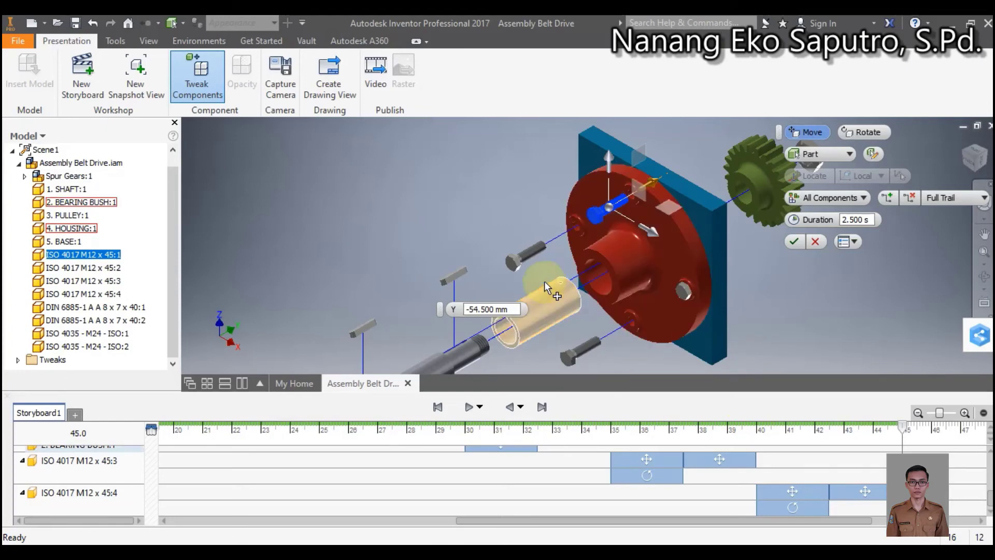
key(Escape)
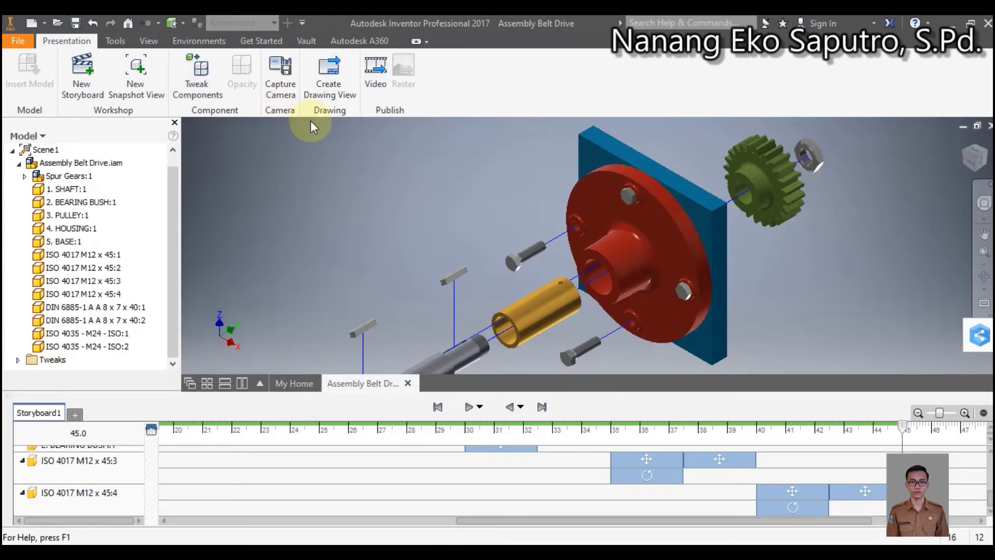
Tweak bolt ISO 4017 M12 x 45:1 at 45.0 s by moving it -48 mm along Y out of the housing.
click(197, 80)
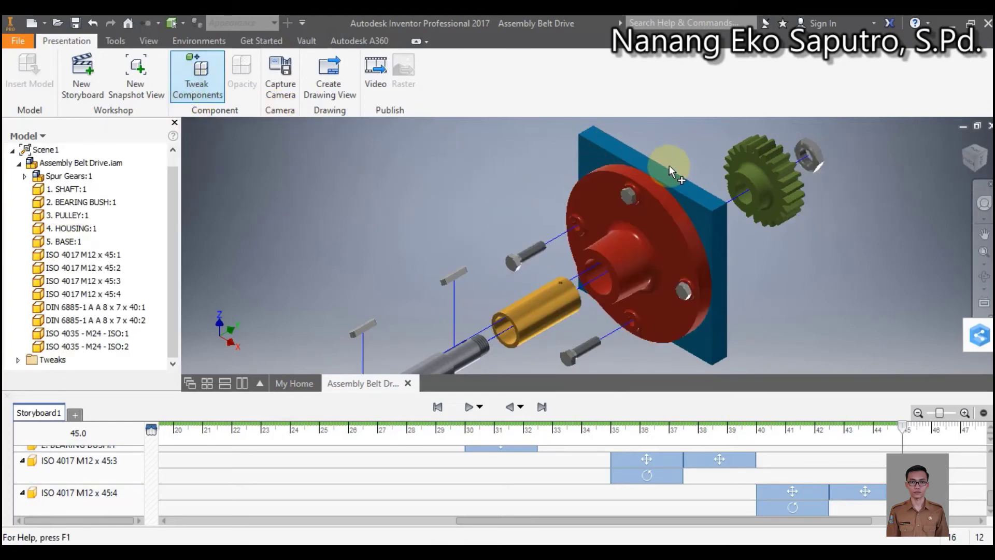
click(629, 197)
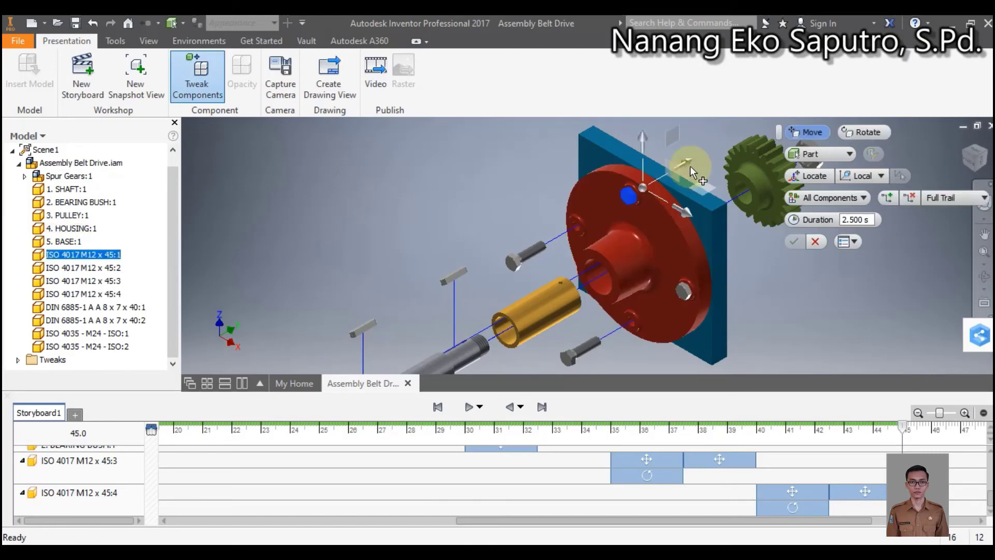
drag(680, 167, 658, 185)
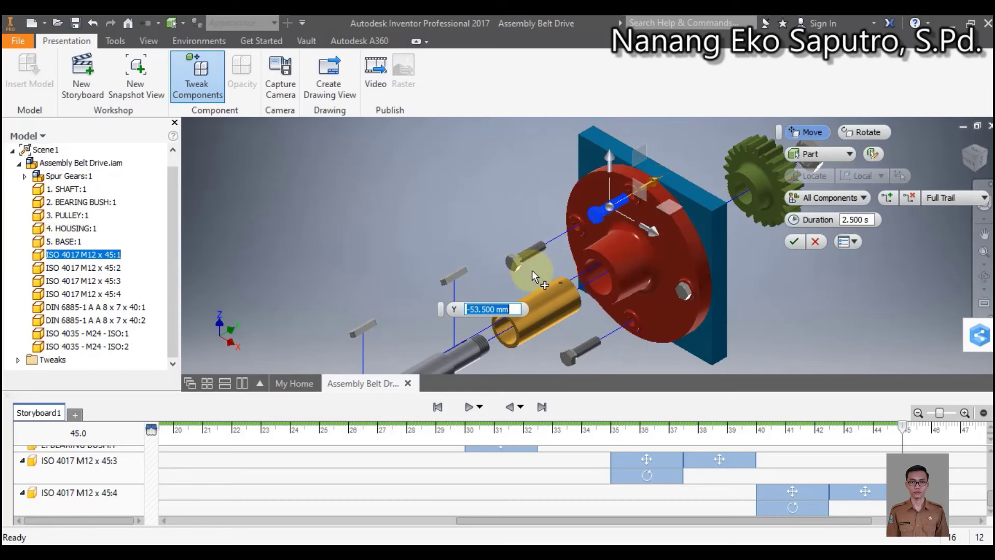
text(-48)
click(796, 243)
click(202, 96)
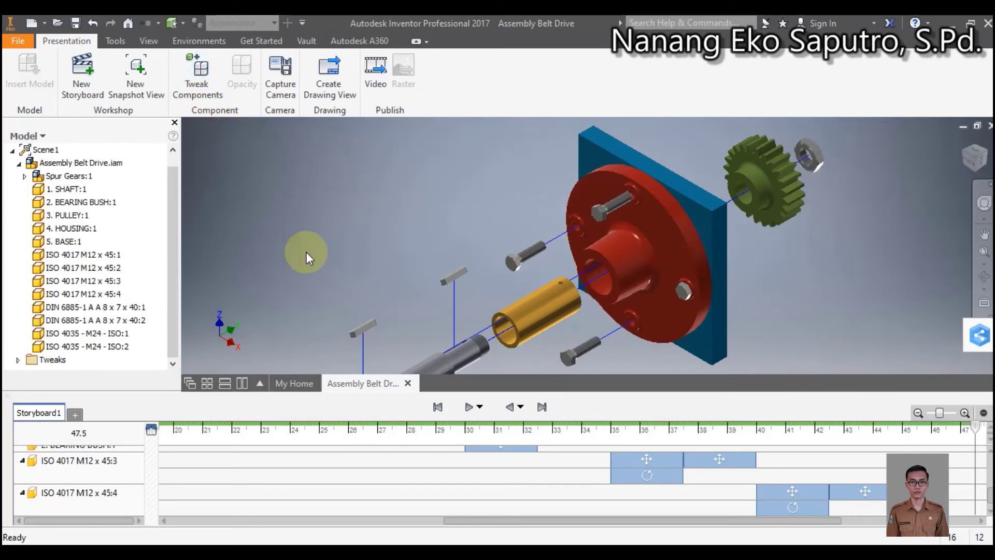
Rotate bolt ISO 4017 M12 x 45:1 by -720 degrees about its axis, keeping the 2.500 s duration.
click(199, 83)
click(619, 206)
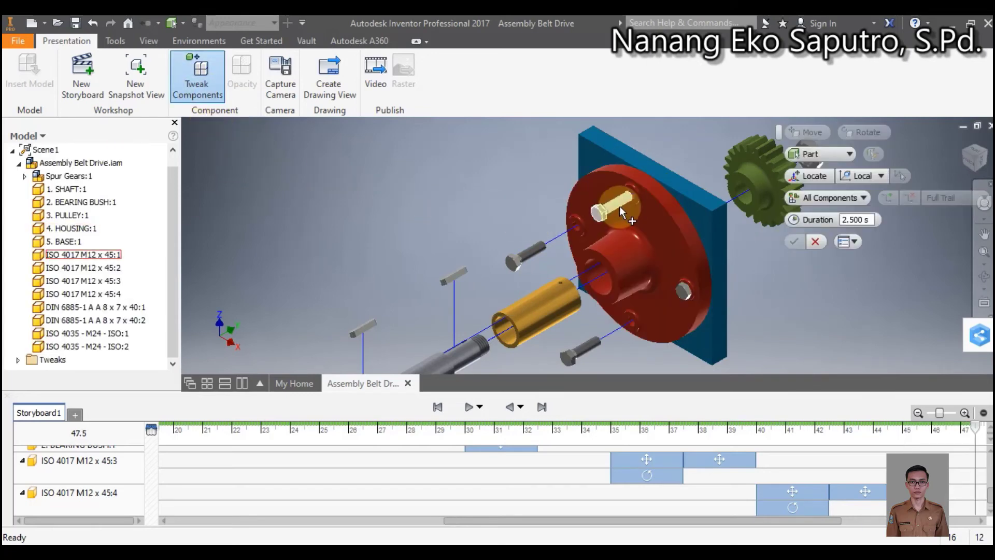
click(620, 206)
click(856, 136)
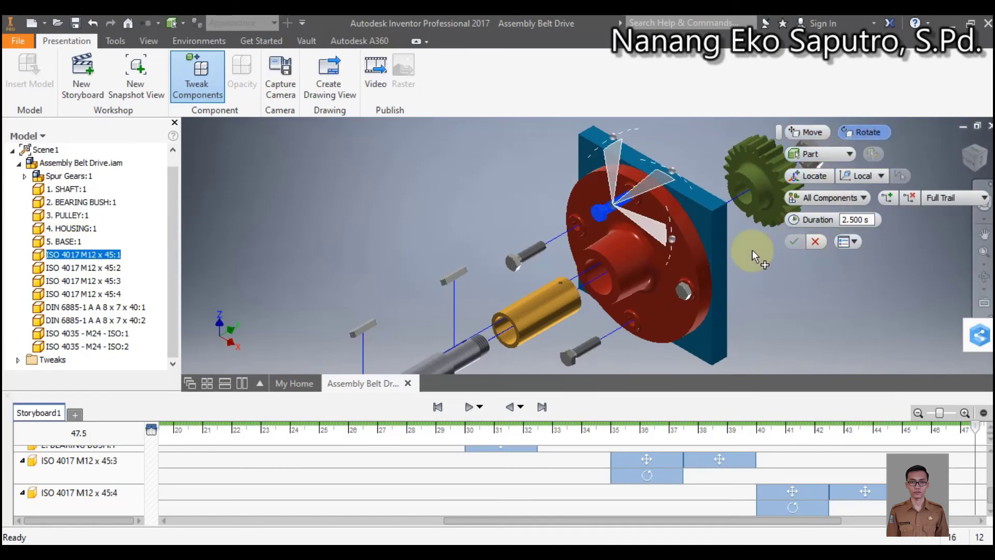
click(666, 238)
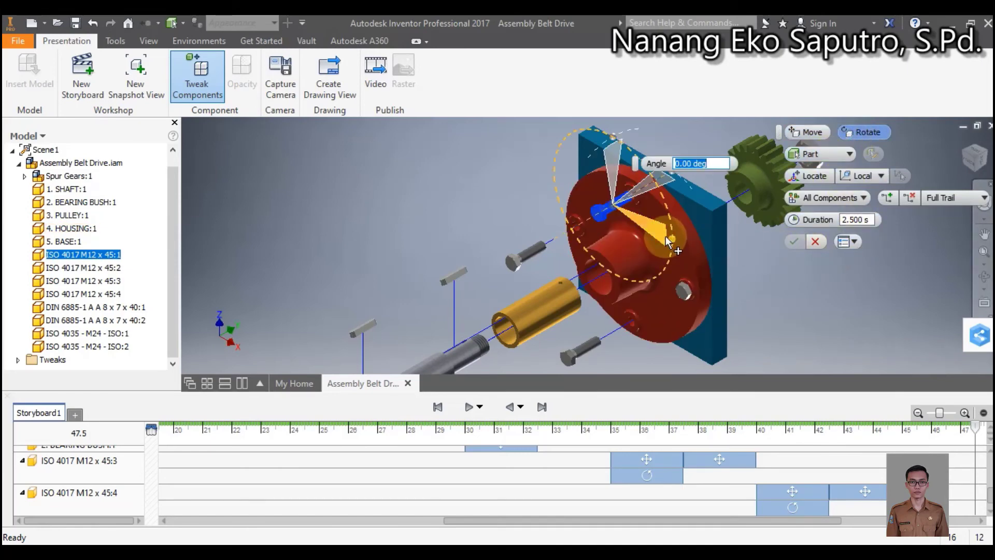
text(-720)
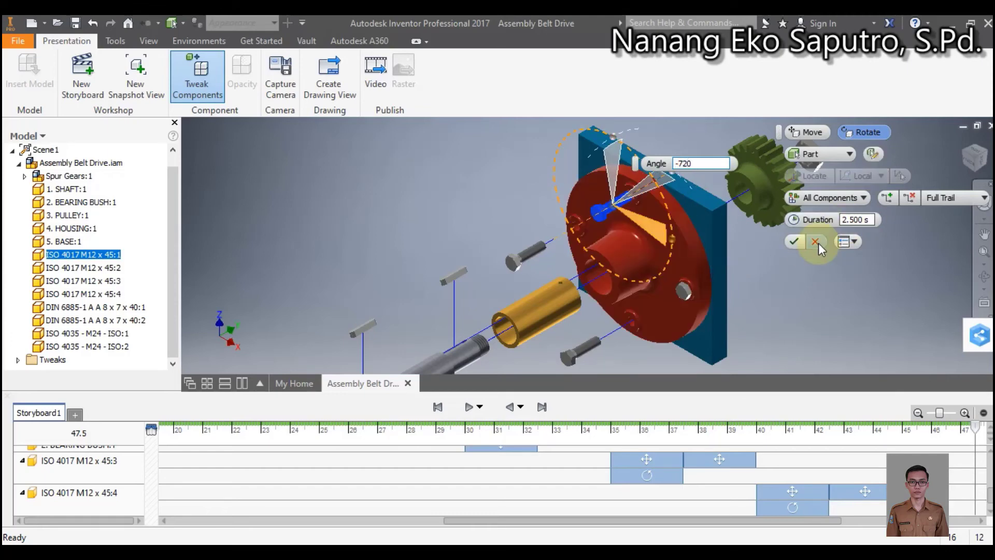
click(797, 244)
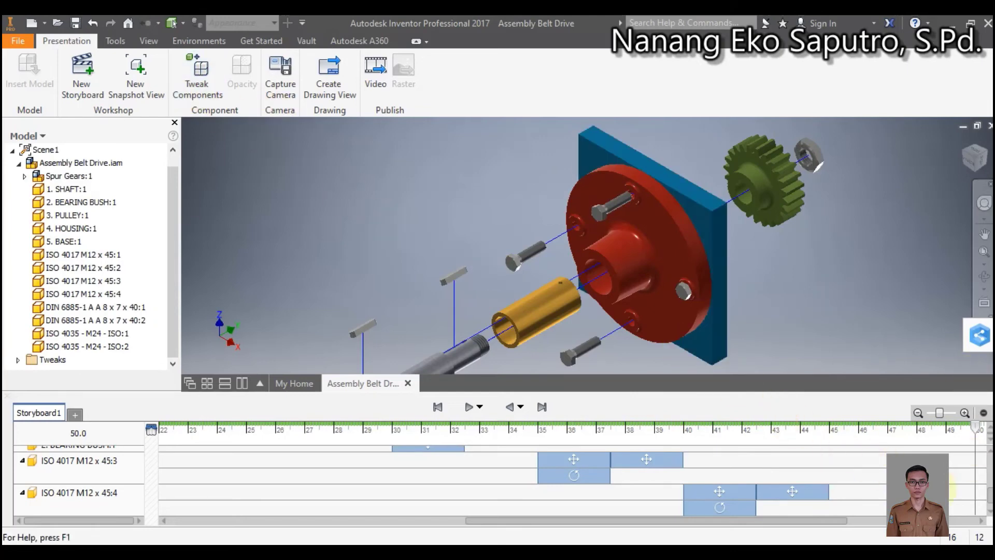
Expand the timeline of bolt ISO 4017 M12 x 45:1 and shift its rotation to start at 45.0 s alongside its move.
scroll(907, 483, down, 1)
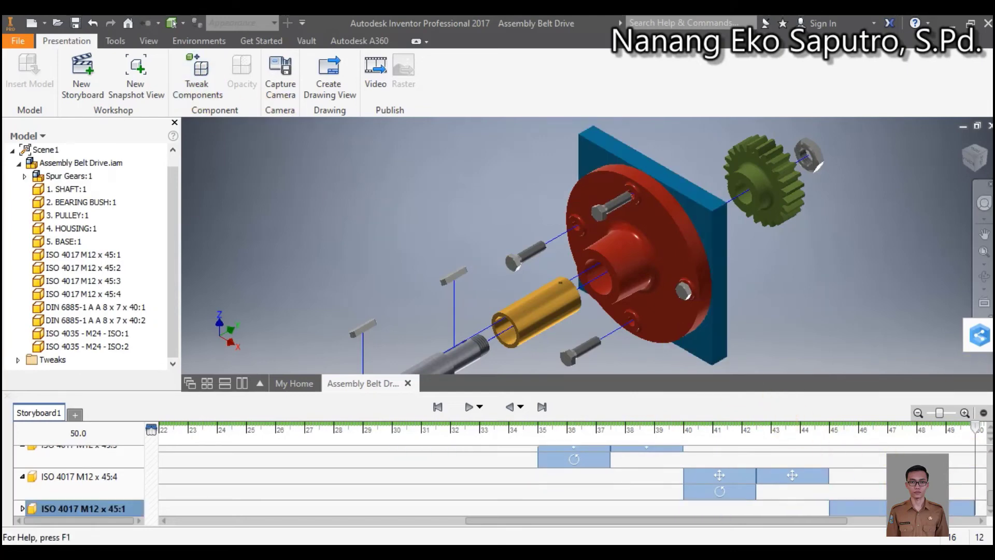
click(22, 508)
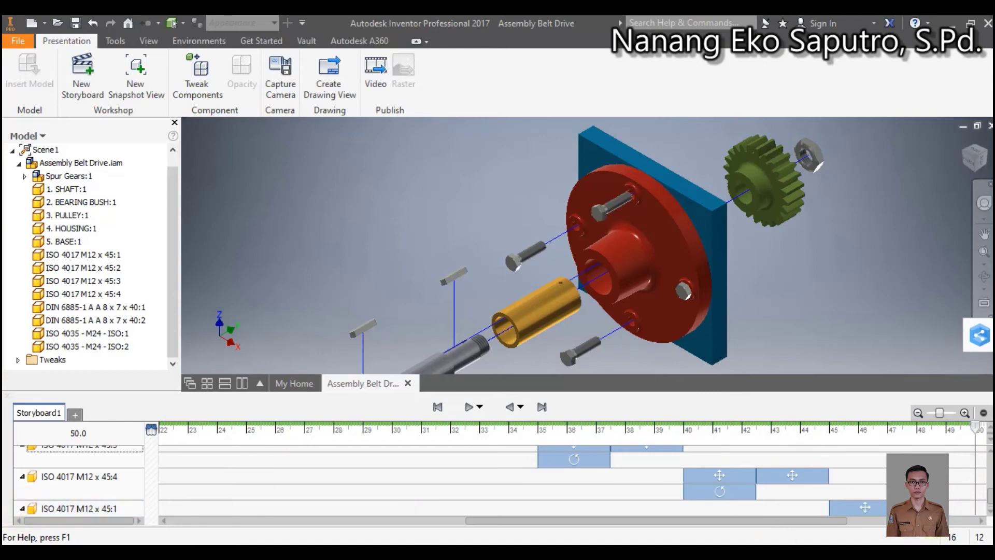
click(881, 506)
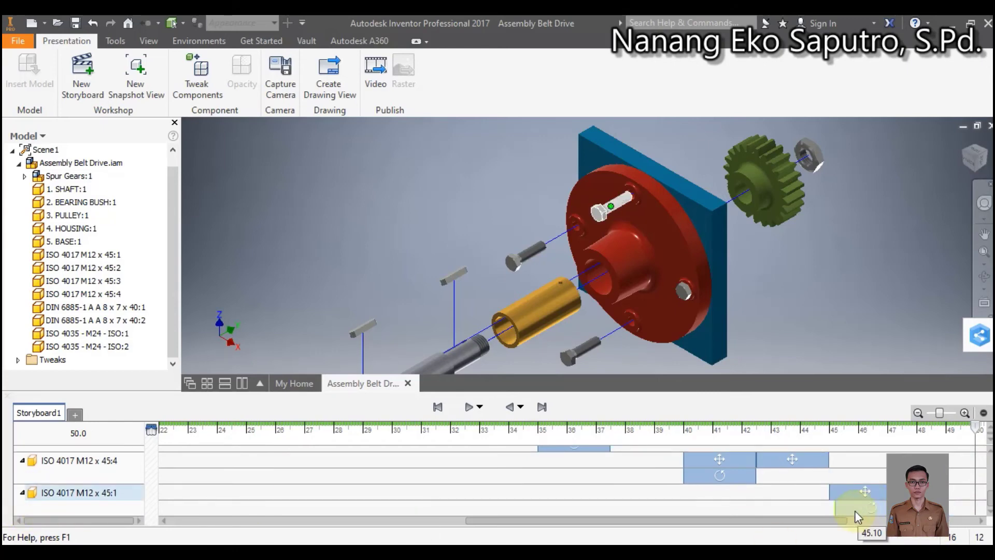
drag(854, 511, 849, 511)
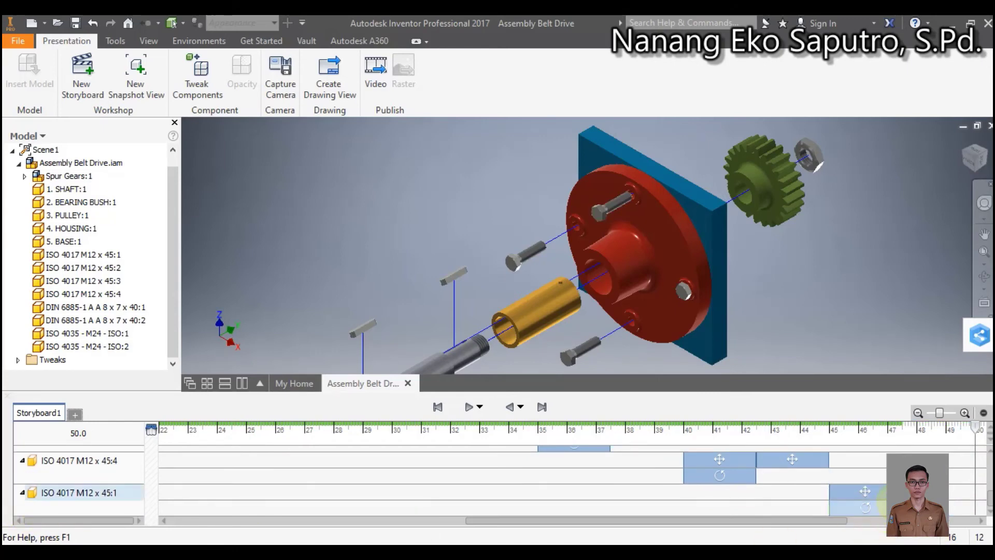
Go to the storyboard's end at 47.5 s and move bolt ISO 4017 M12 x 45:1 a further -50 mm along Y.
click(542, 408)
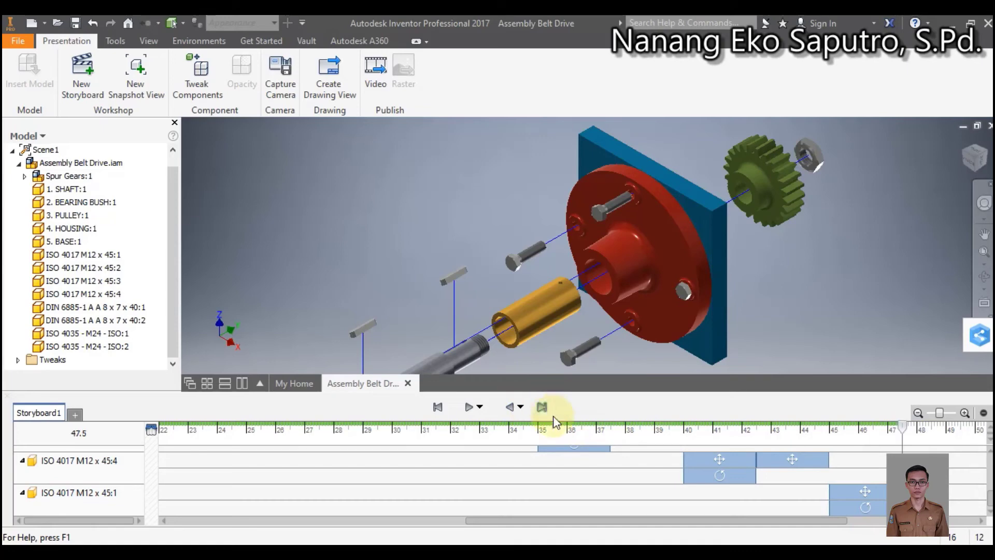
click(194, 88)
click(619, 205)
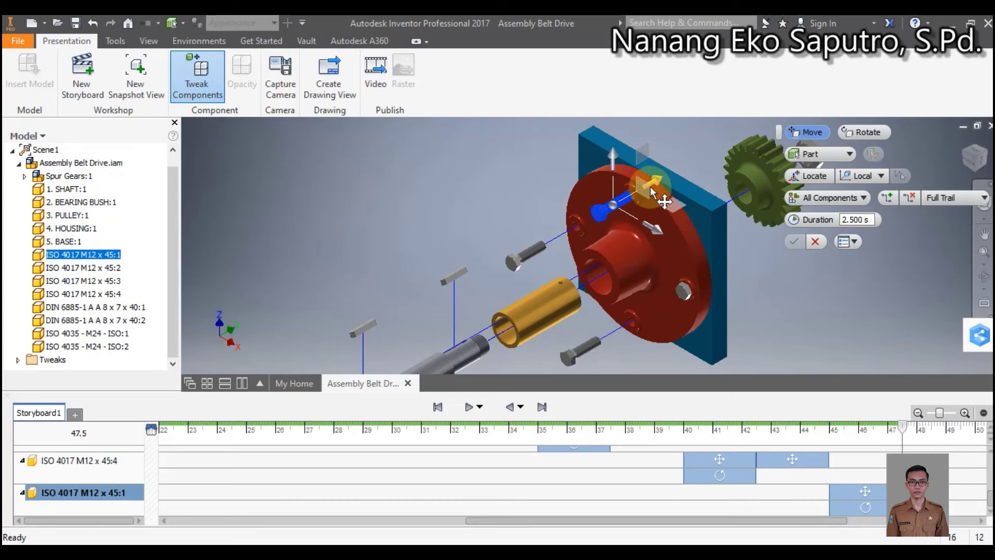
drag(655, 183, 649, 196)
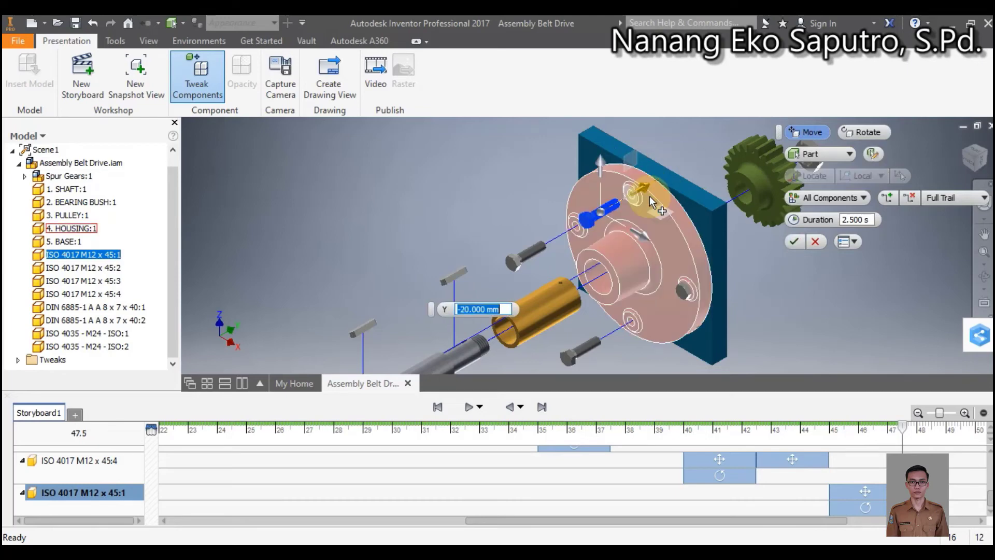
text(-50)
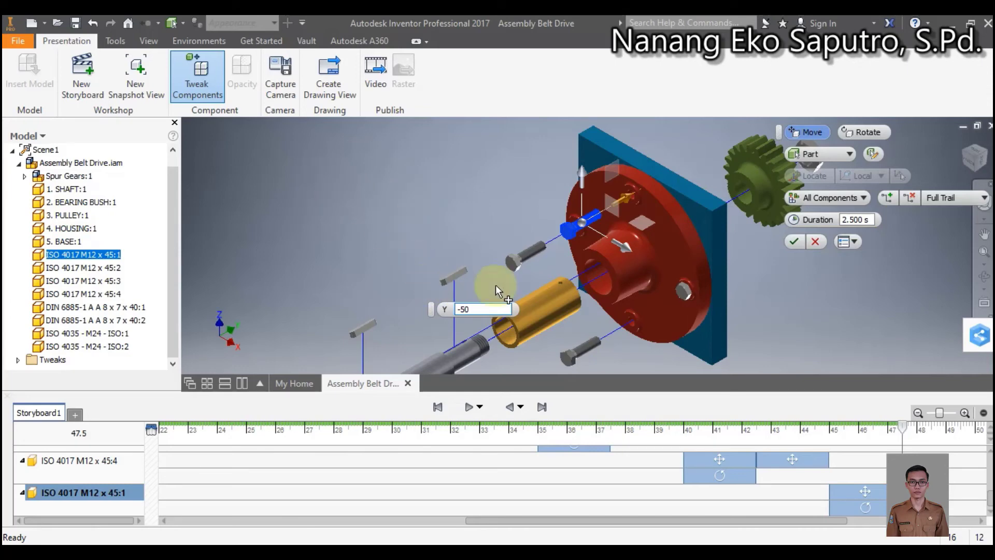
click(792, 241)
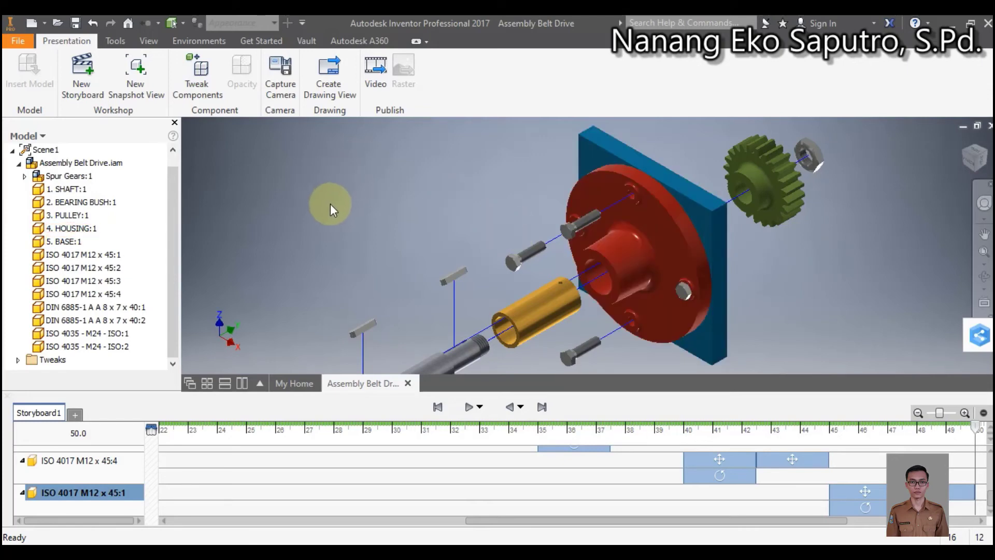
Tweak bolt ISO 4017 M12 x 45:2 at 50.0 s by moving it about -14 mm along Y out of the housing.
click(213, 92)
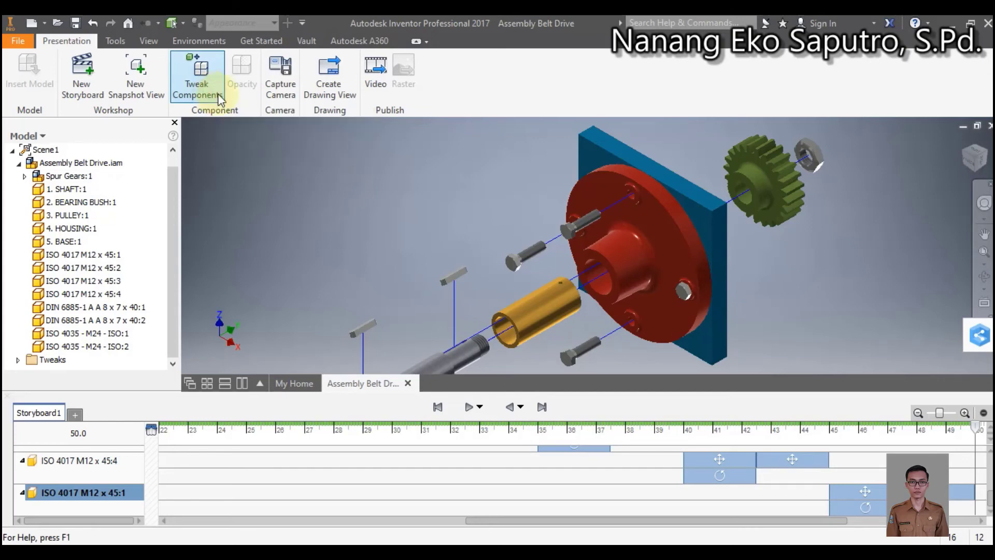
click(686, 291)
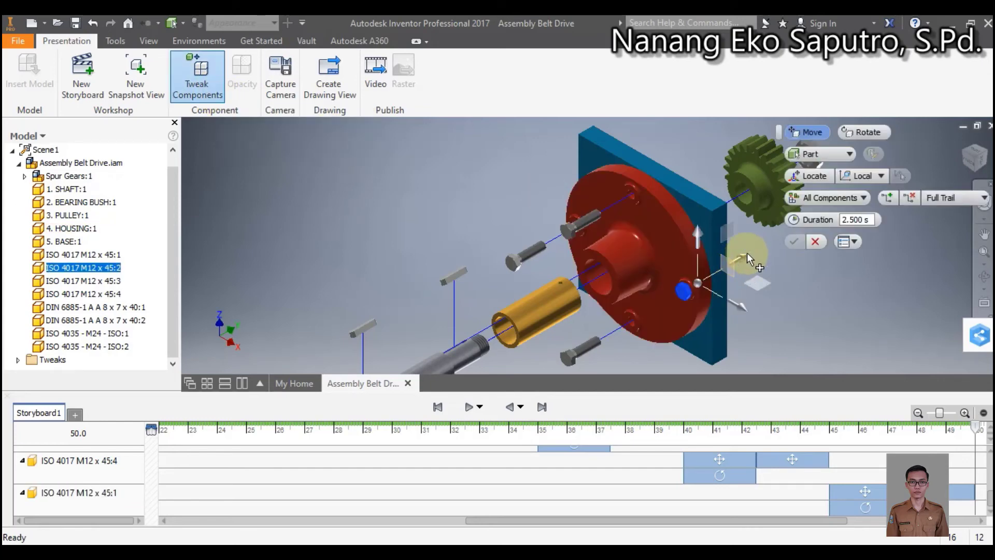
click(745, 256)
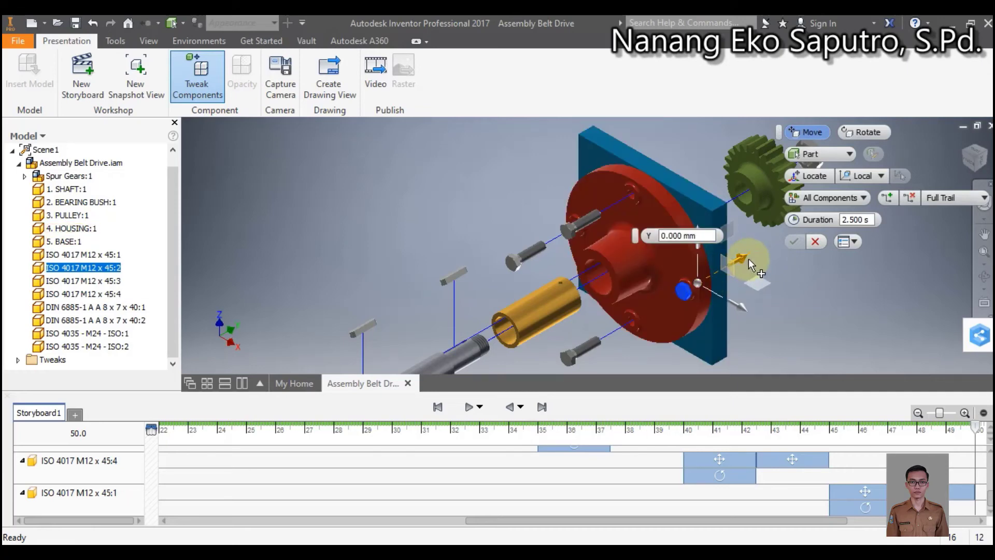
drag(744, 257, 713, 280)
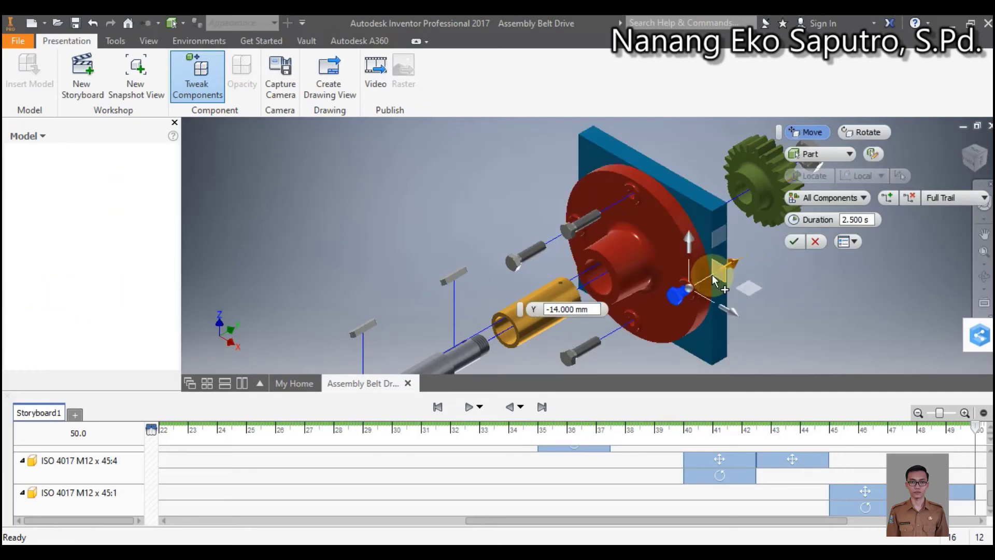
click(713, 280)
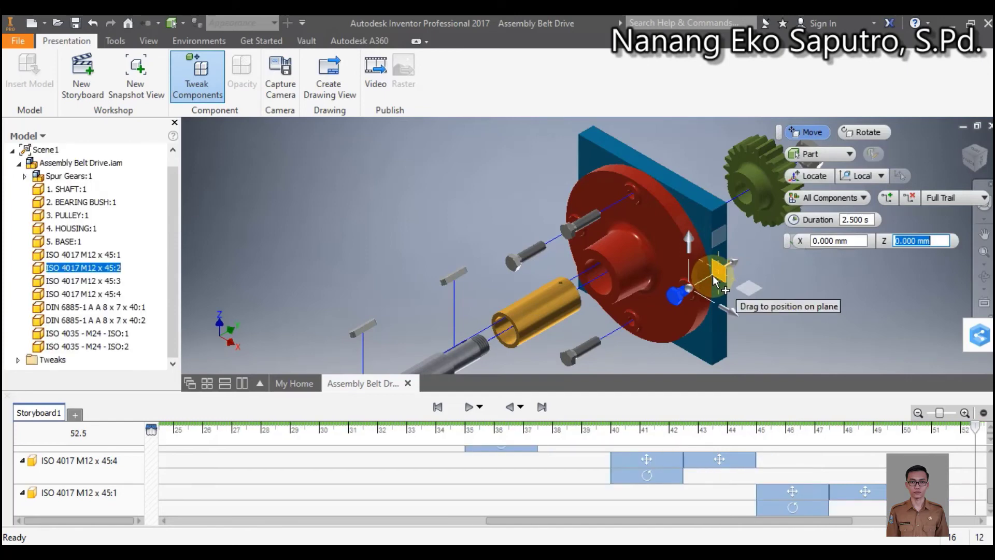
Move bolt ISO 4017 M12 x 45:2 another -48 mm along Y as a separate move at 52.5 s.
click(731, 264)
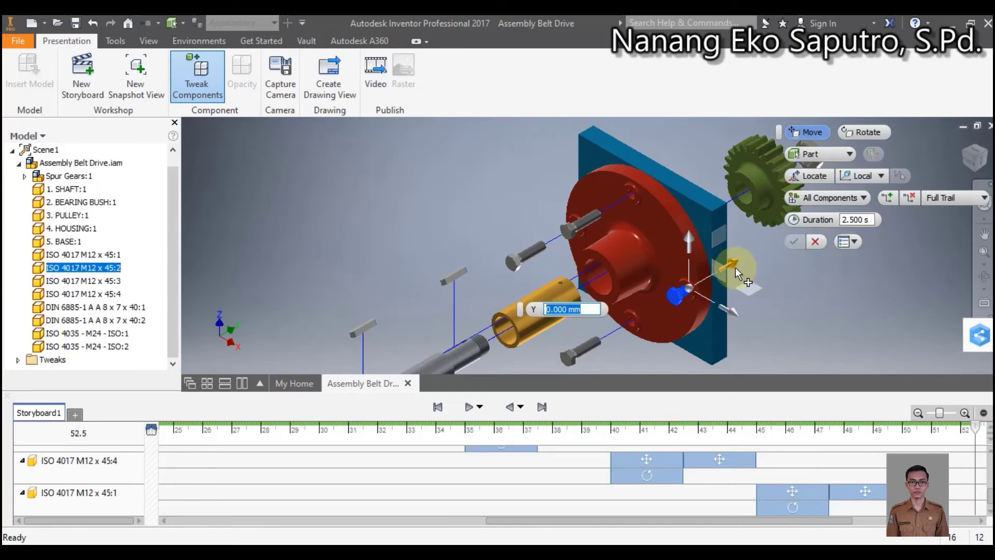
text(-48)
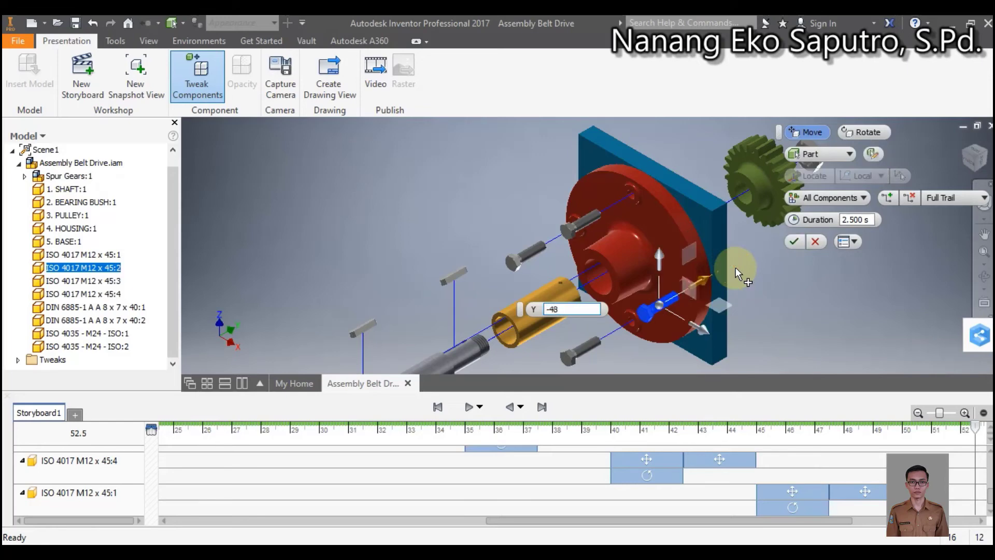
click(796, 239)
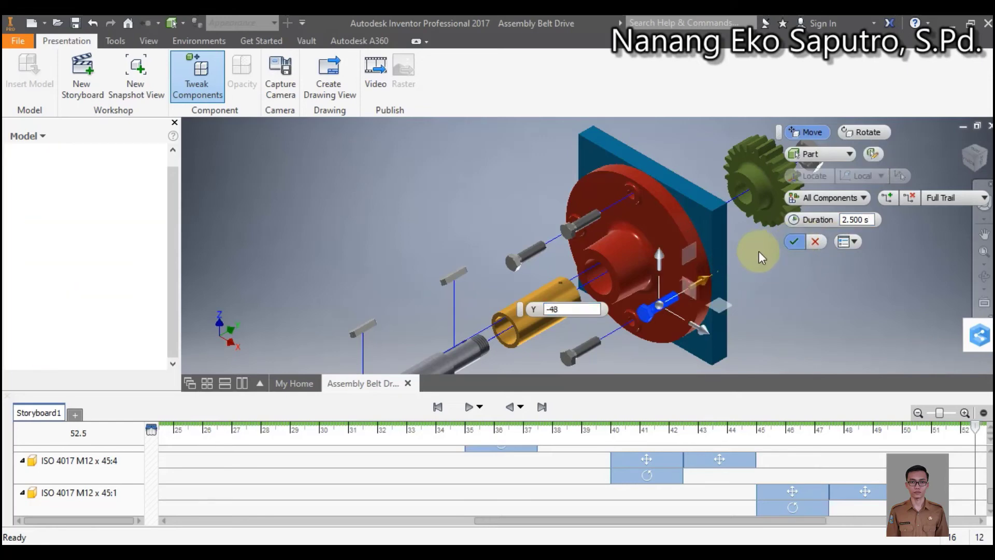
Rotate bolt ISO 4017 M12 x 45:2 by -720 degrees about its axis at 55.0 s.
click(198, 78)
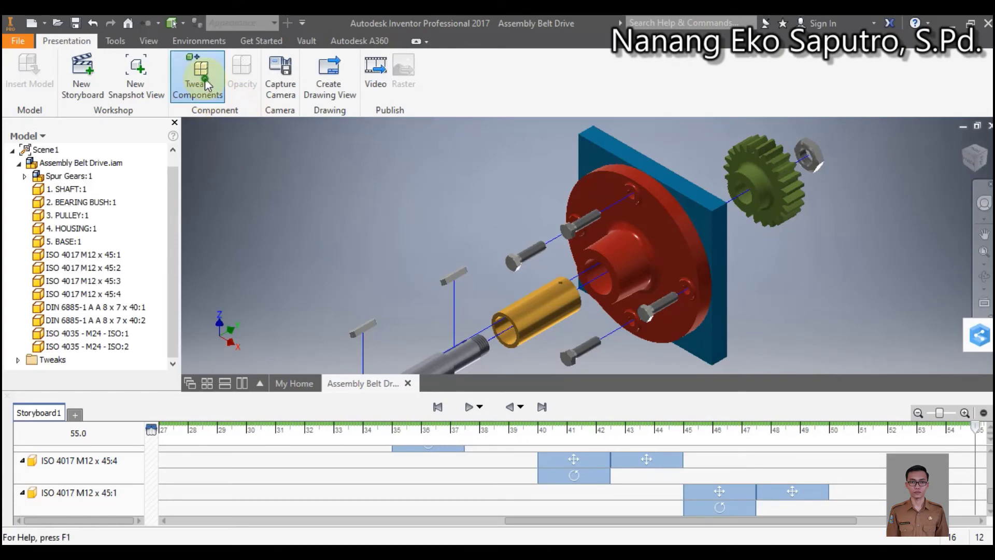
click(661, 304)
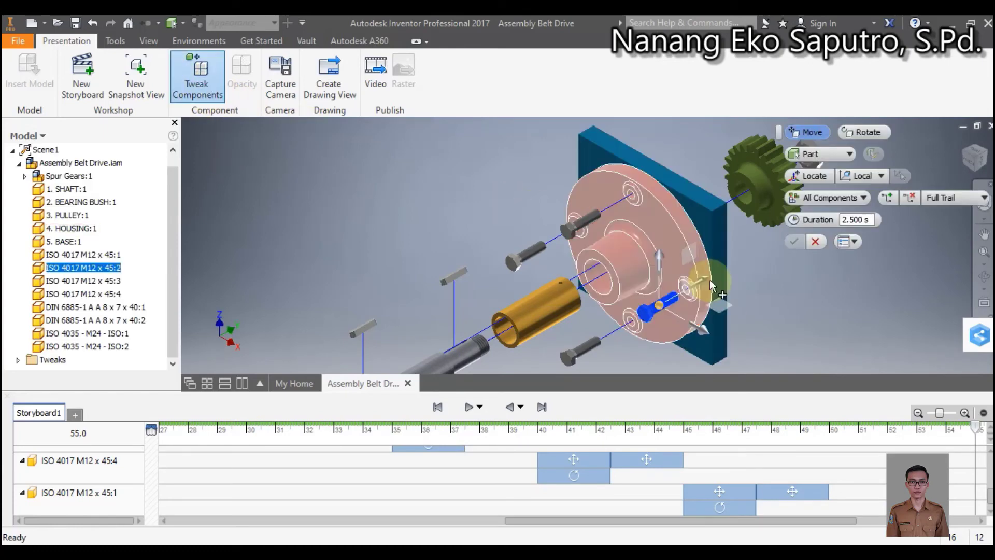
click(863, 135)
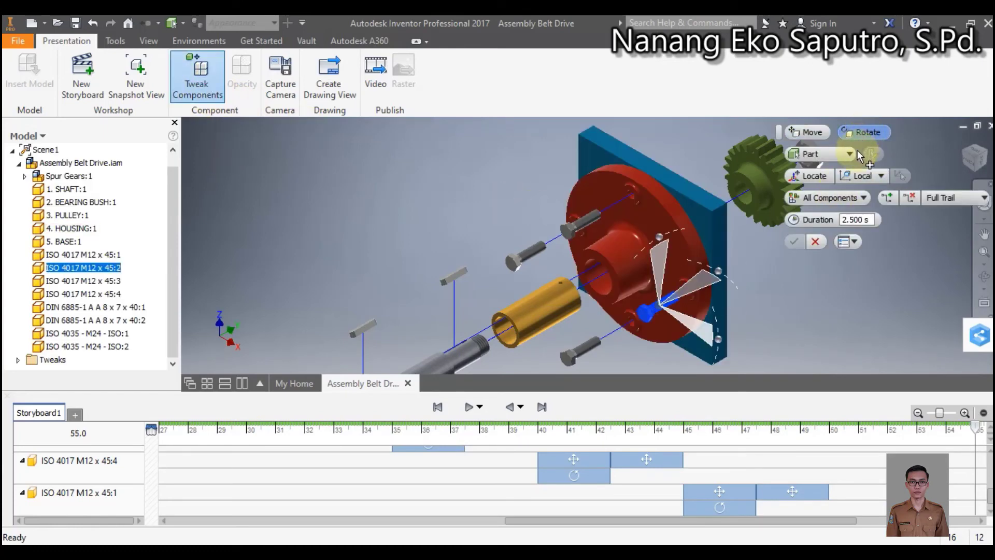
click(713, 338)
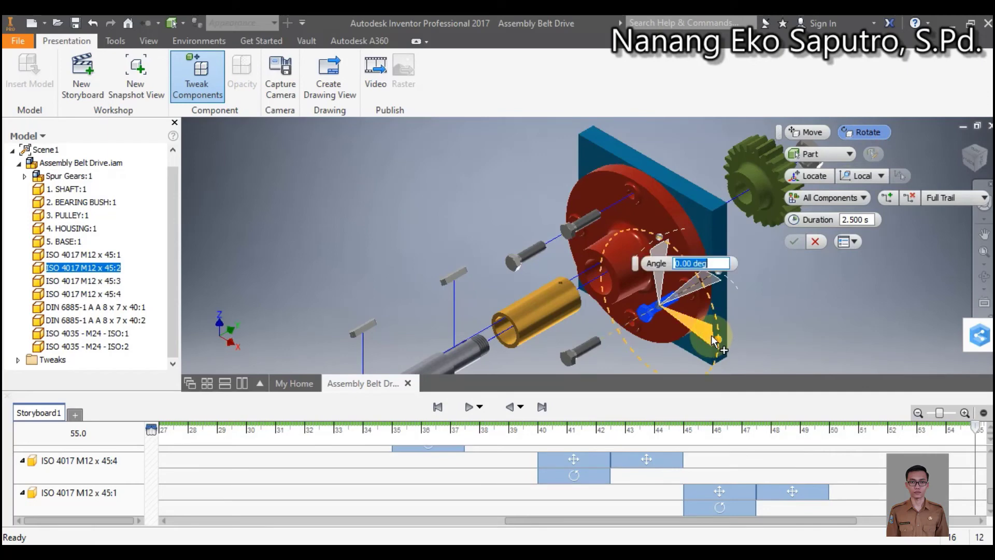
text(-720)
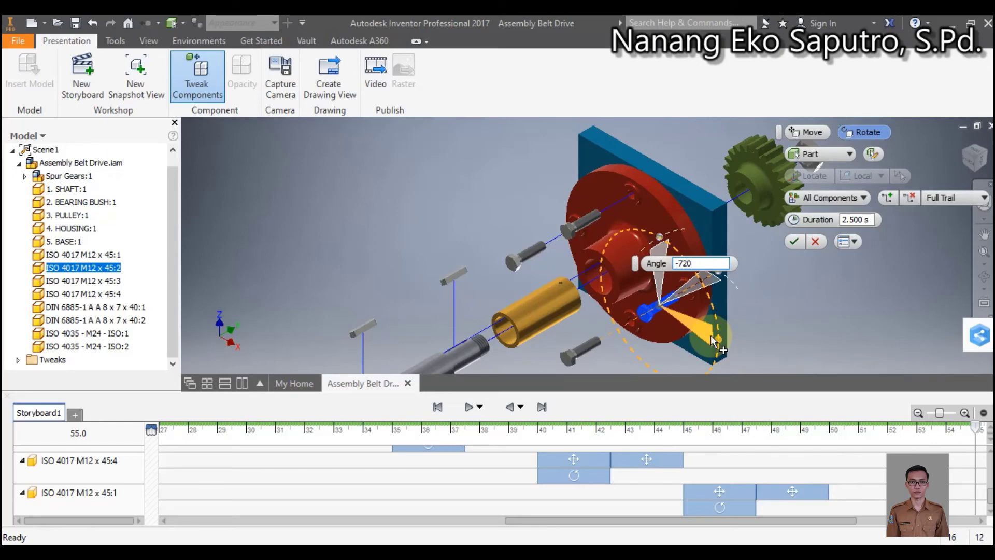
click(793, 242)
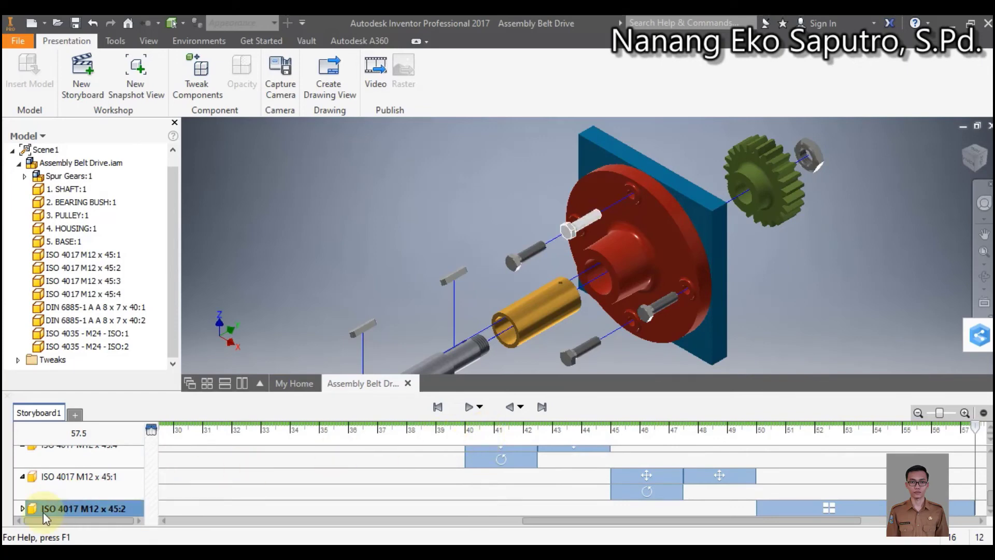
Check the distances of both move tweaks of bolt ISO 4017 M12 x 45:2, leaving them unedited.
click(22, 508)
scroll(793, 476, down, 1)
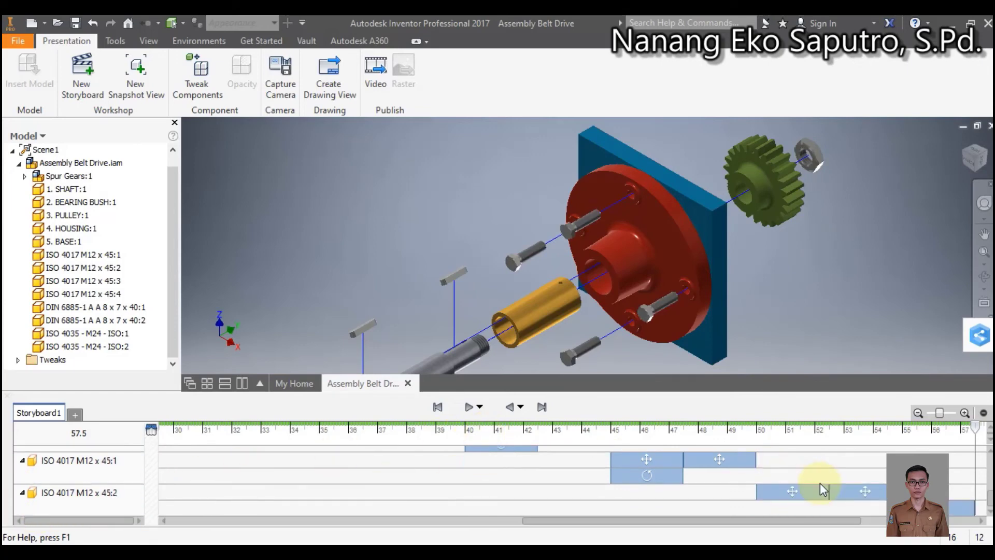
click(807, 493)
click(856, 491)
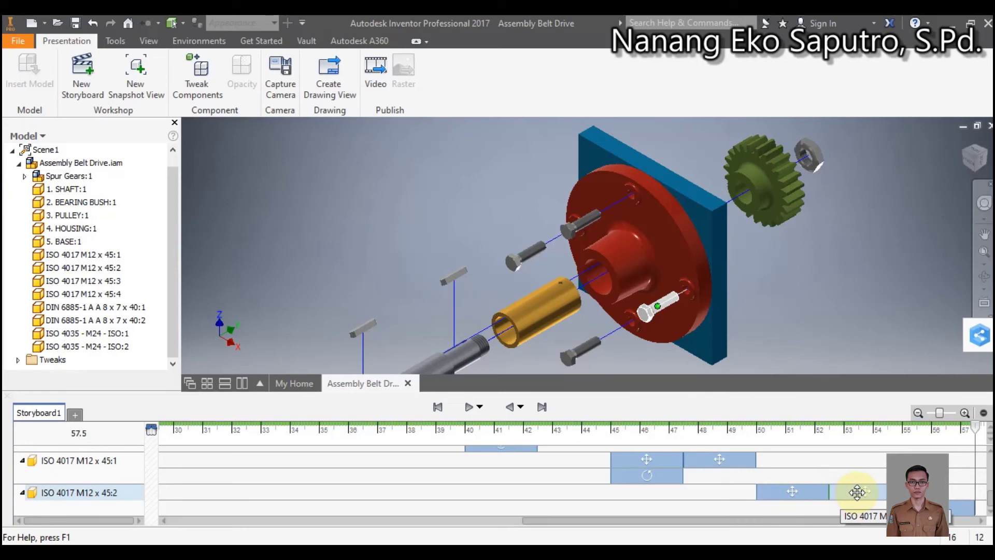
click(802, 491)
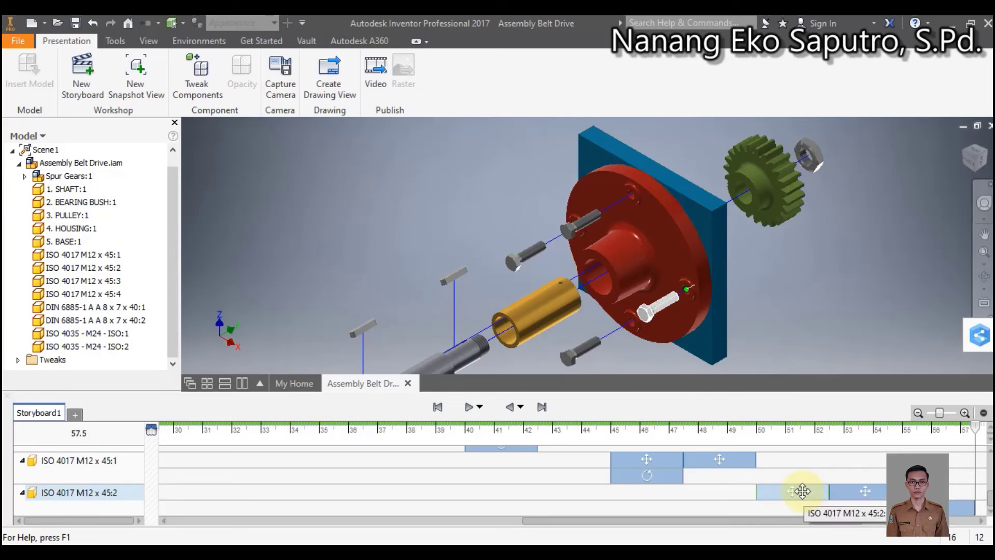
right_click(803, 491)
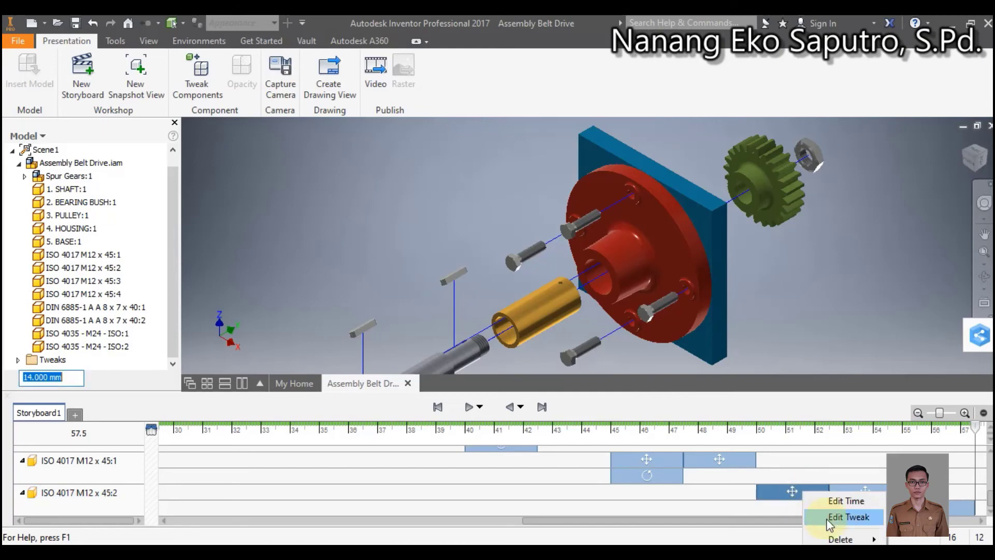
click(829, 516)
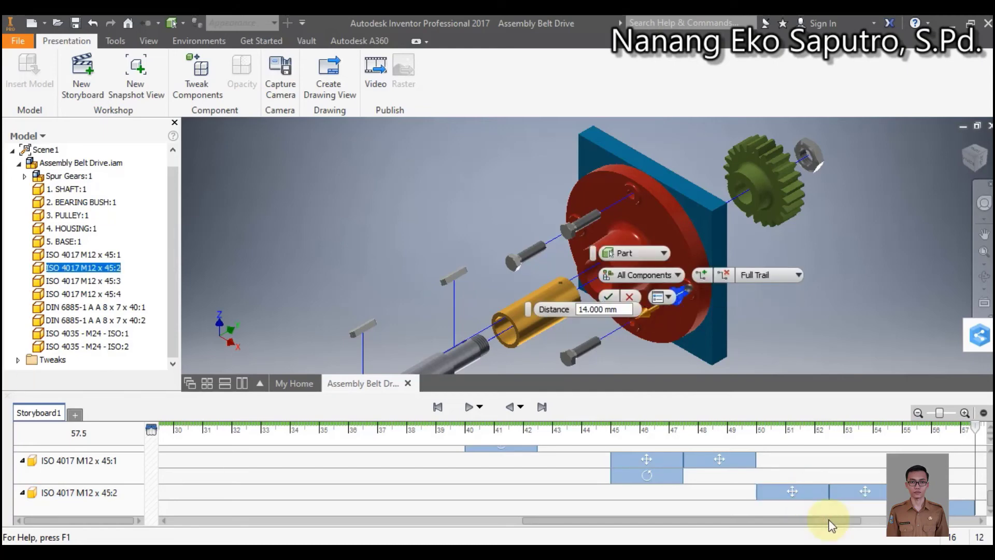
click(629, 300)
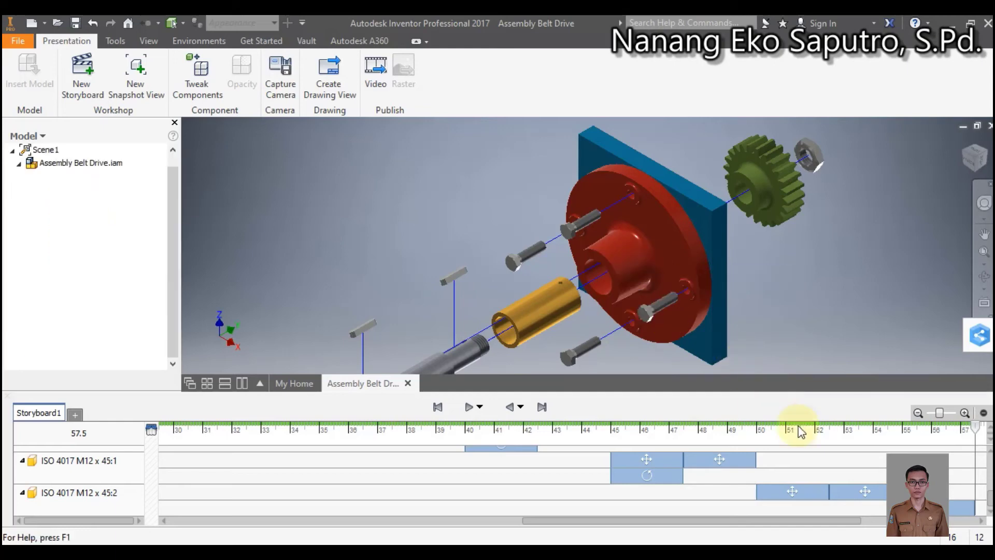
click(799, 484)
right_click(850, 491)
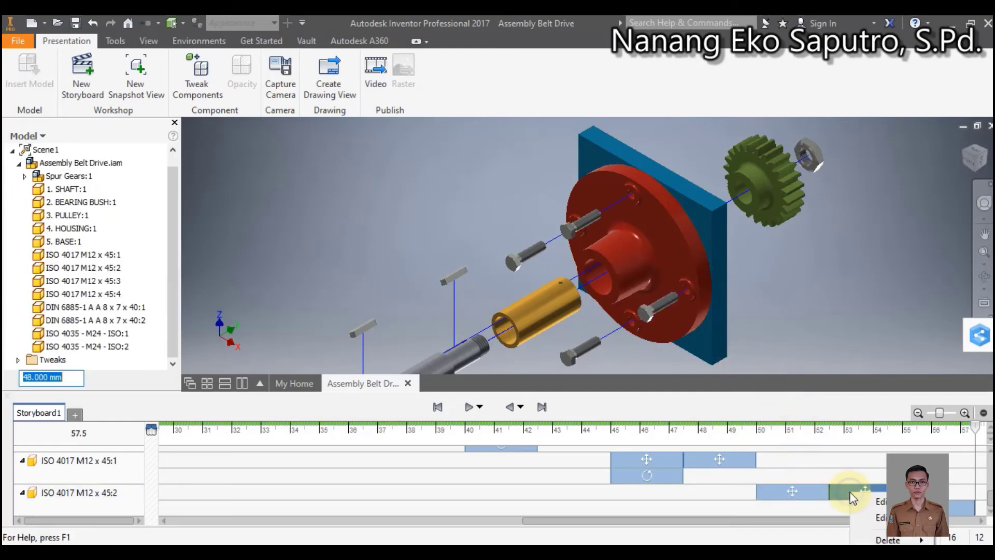
click(872, 517)
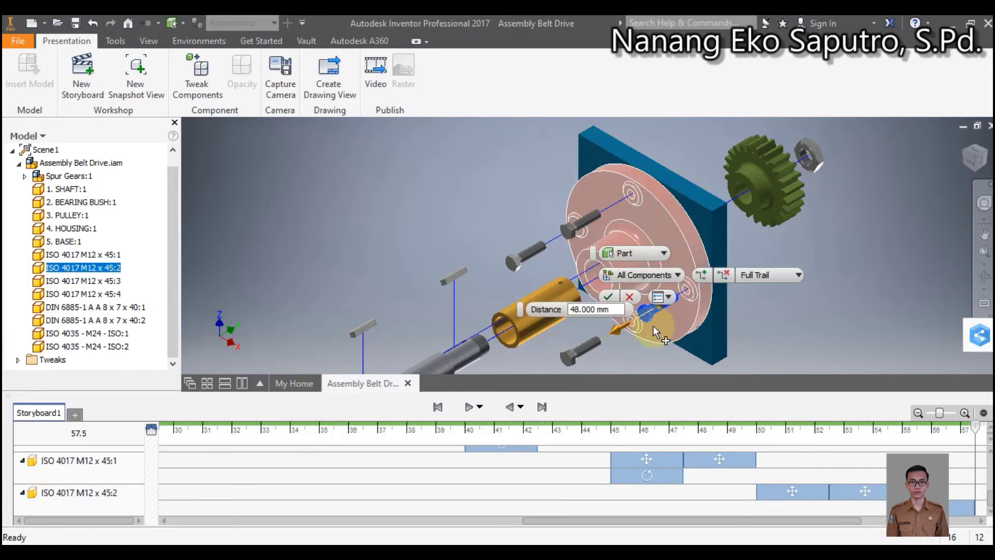
click(635, 298)
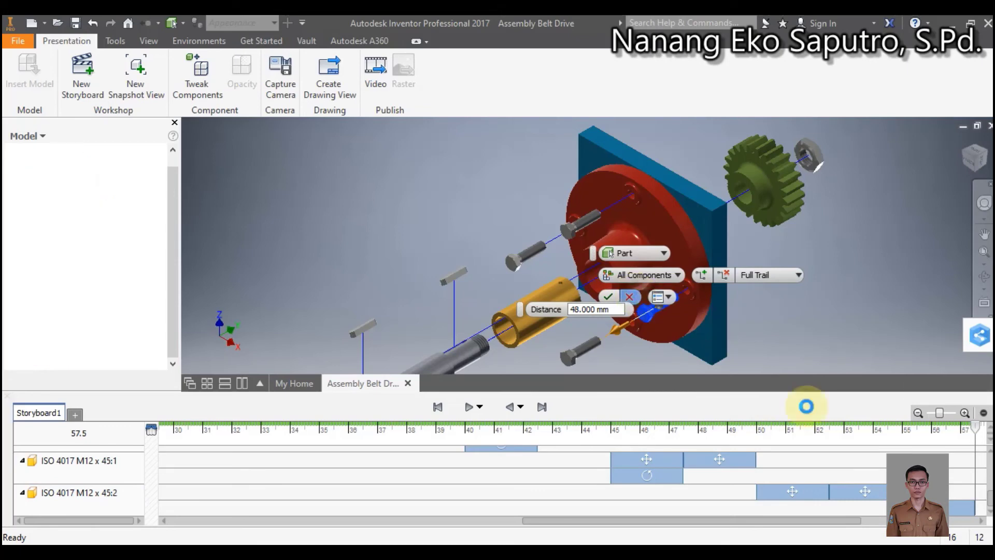
Delete the 14 mm move of bolt ISO 4017 M12 x 45:2 and shift its remaining move and rotation to start together at 50.0 s.
right_click(796, 490)
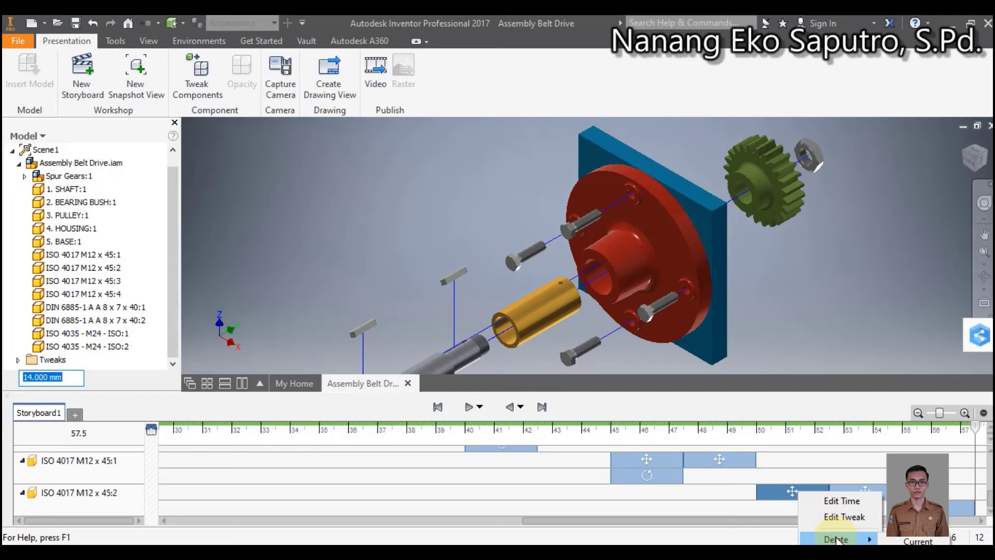
click(909, 541)
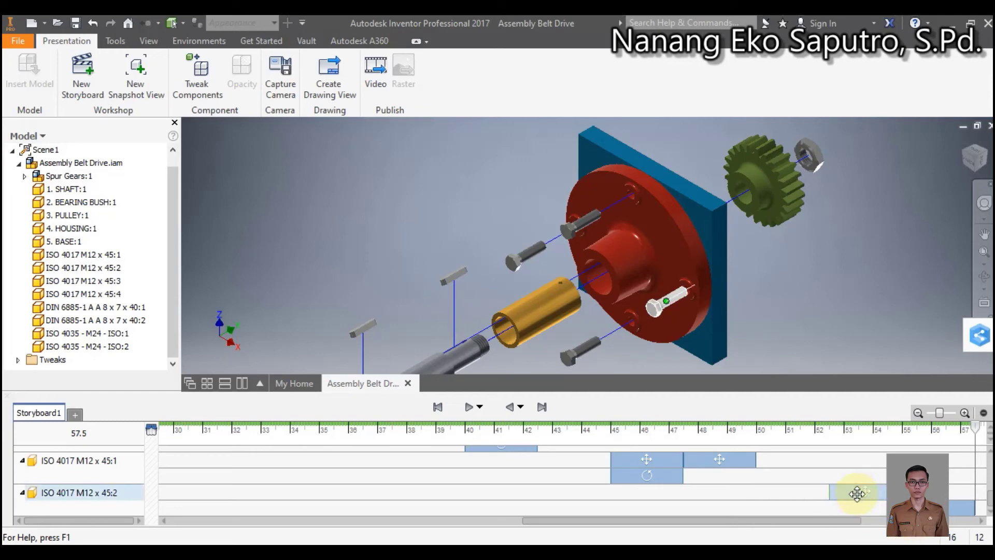
drag(841, 491, 785, 491)
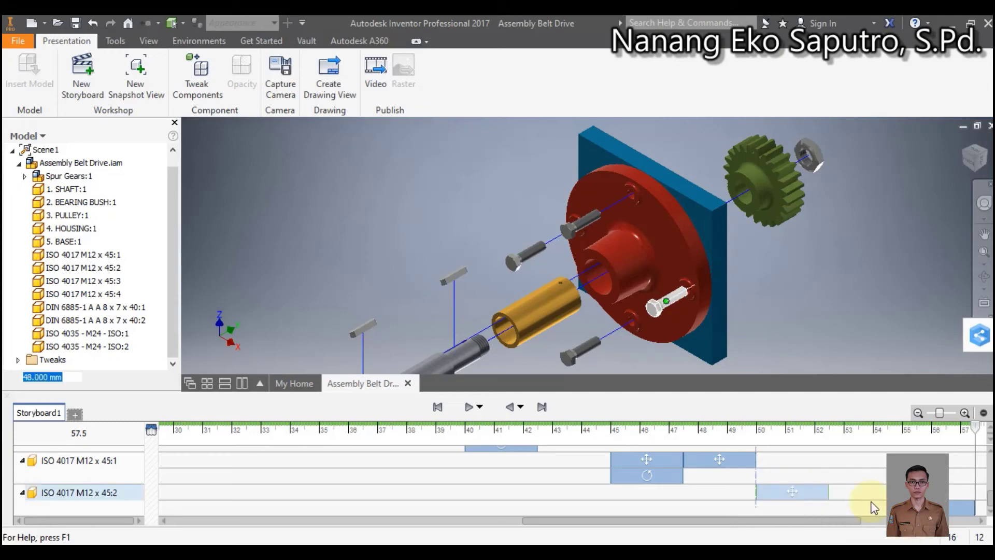
drag(920, 503, 776, 501)
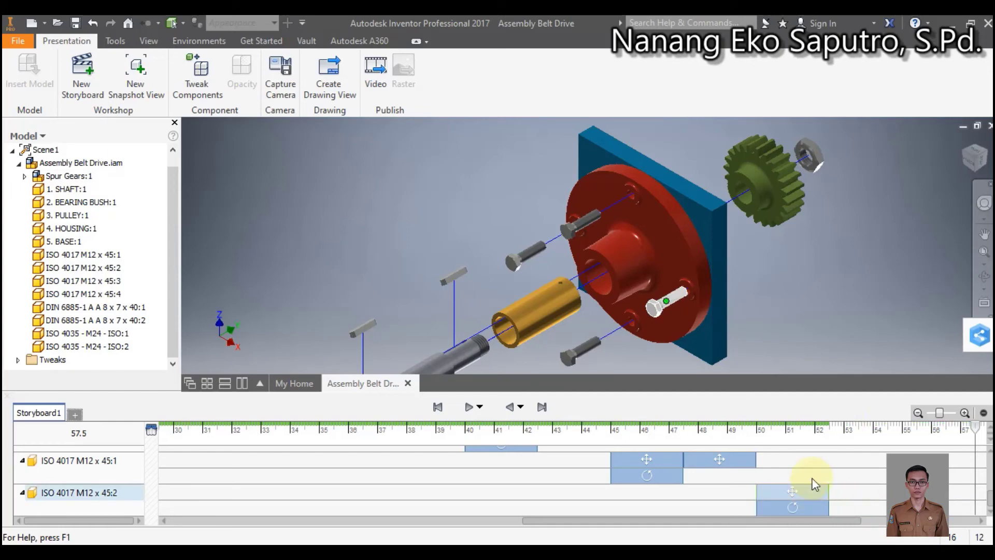
Preview the removal of the last two bolts from 44.8 s and go to the storyboard's end at 52.5 s.
click(743, 429)
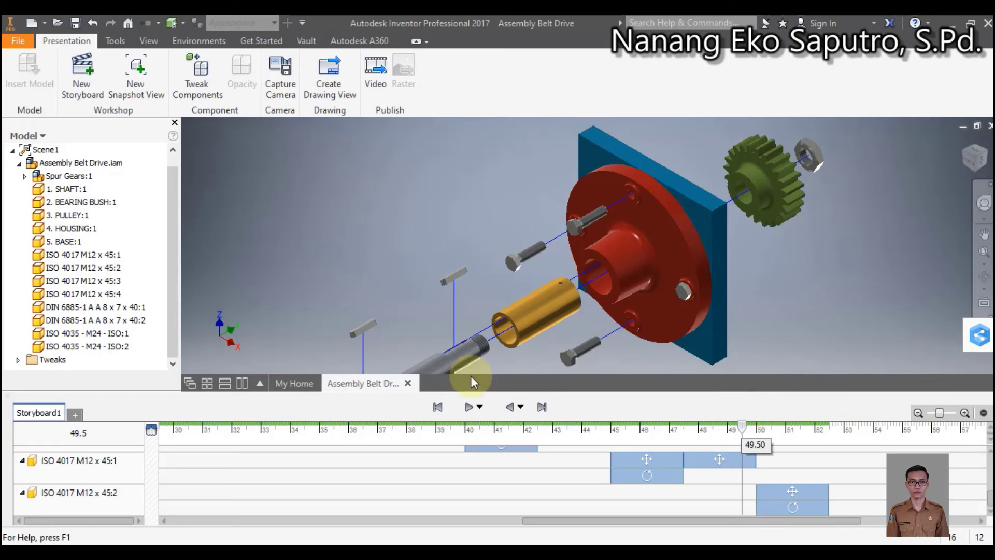
click(606, 426)
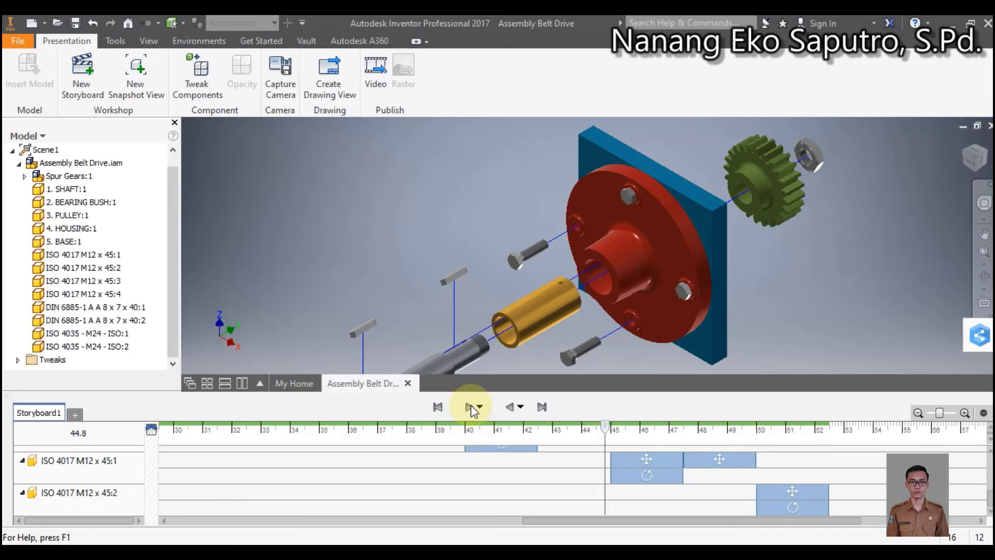
click(542, 408)
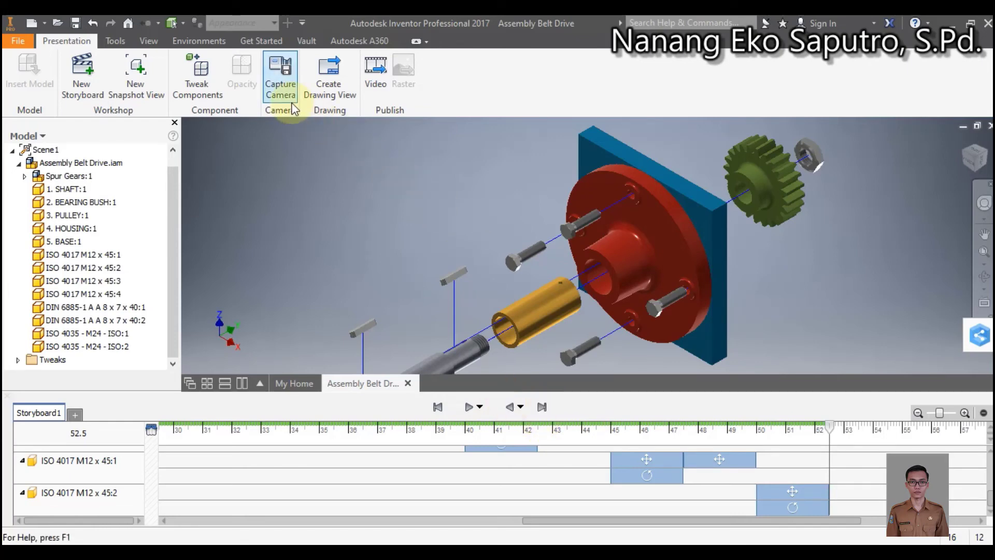
Move bolt ISO 4017 M12 x 45:2 a further -50 mm along Y as a 2.5 s tweak at 52.5 s.
click(201, 85)
click(668, 305)
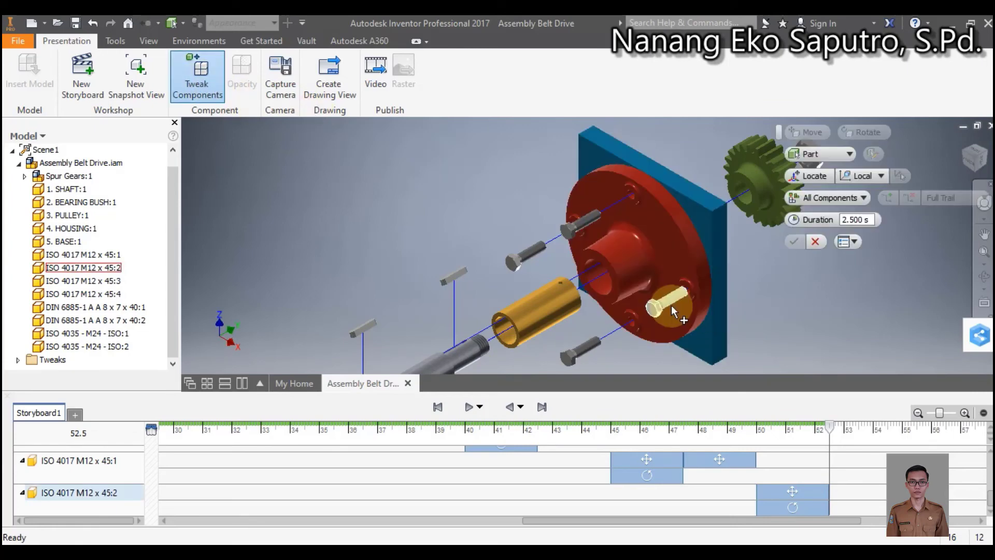
click(668, 306)
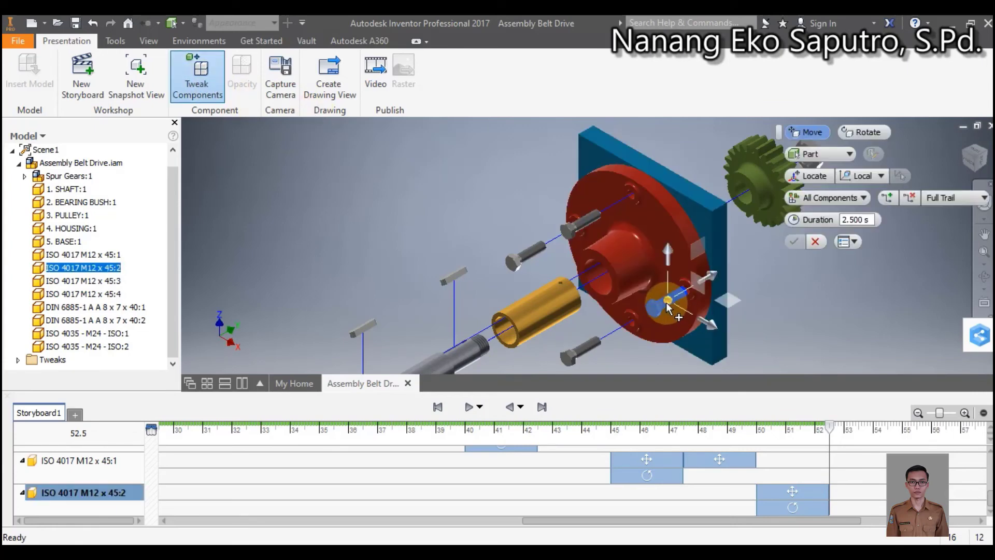
click(713, 280)
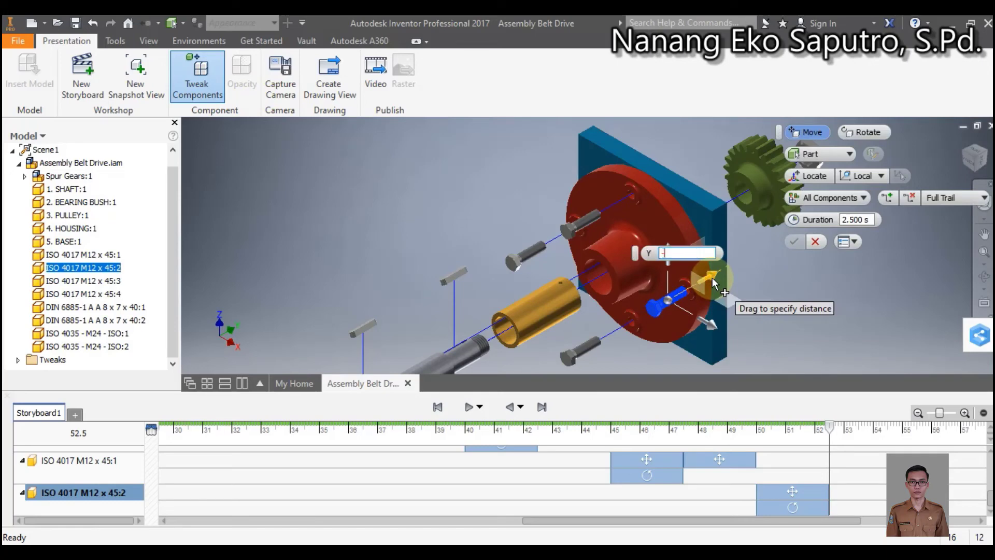
text(-50)
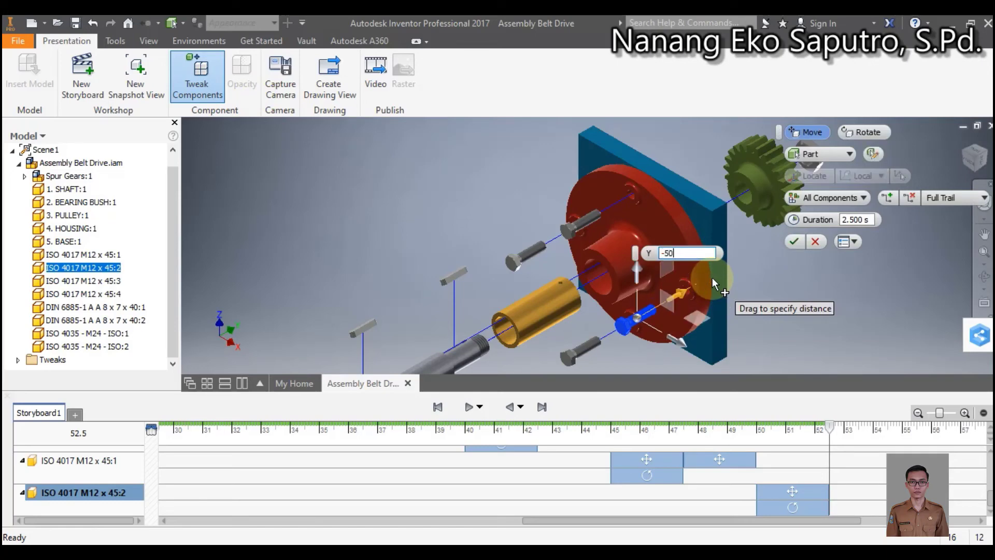
click(796, 244)
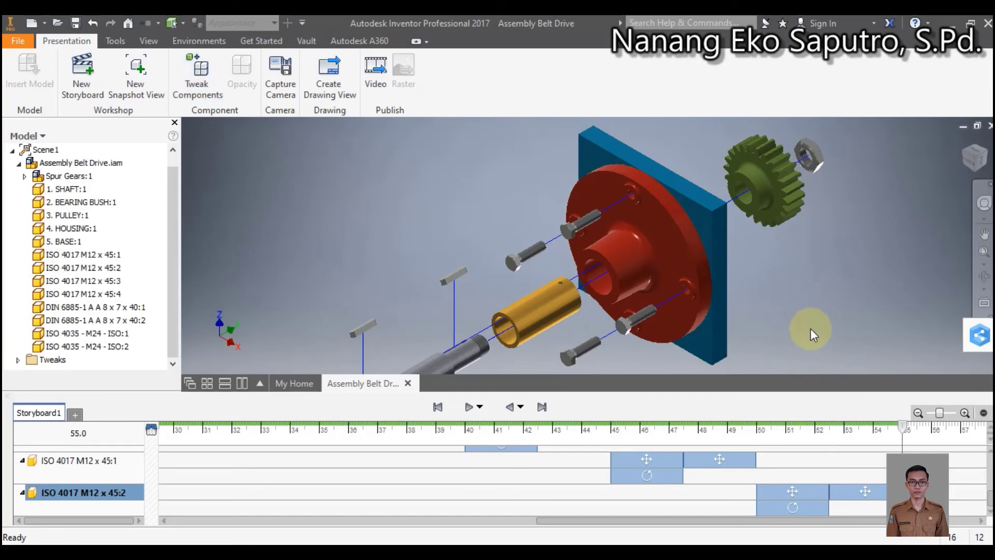
Play back the removal of all four housing bolts from 34.9 s and return to the storyboard's end at 55.0 s.
scroll(577, 475, up, 1)
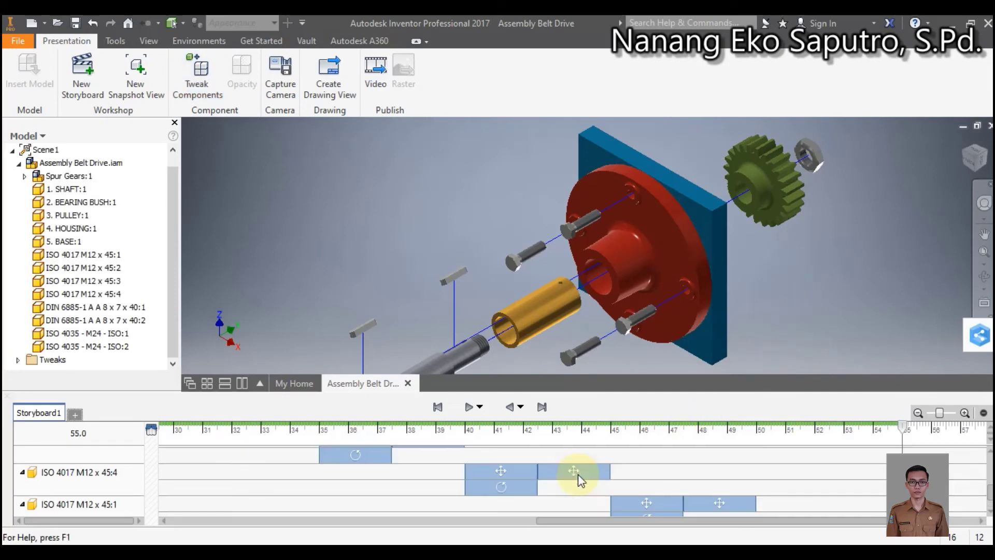
scroll(577, 474, up, 2)
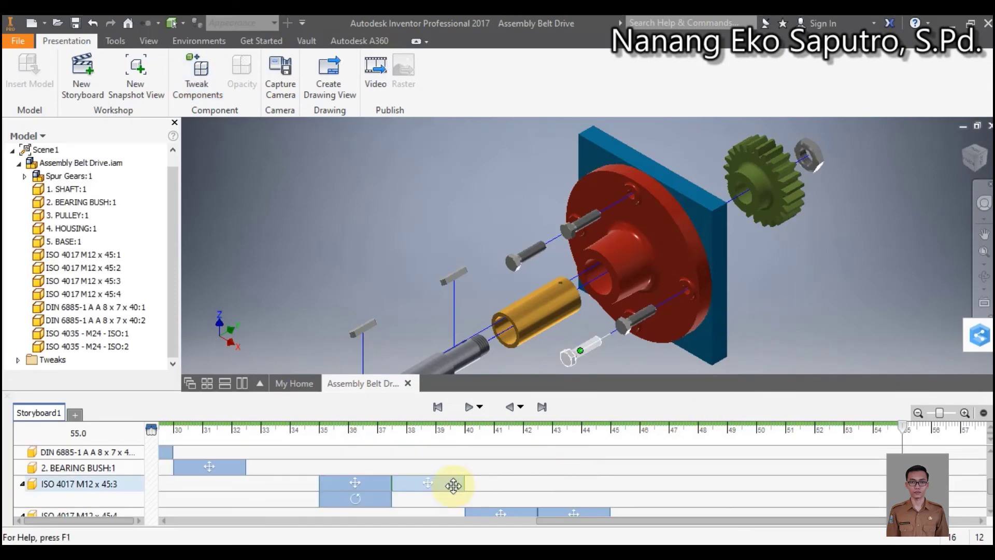
click(316, 425)
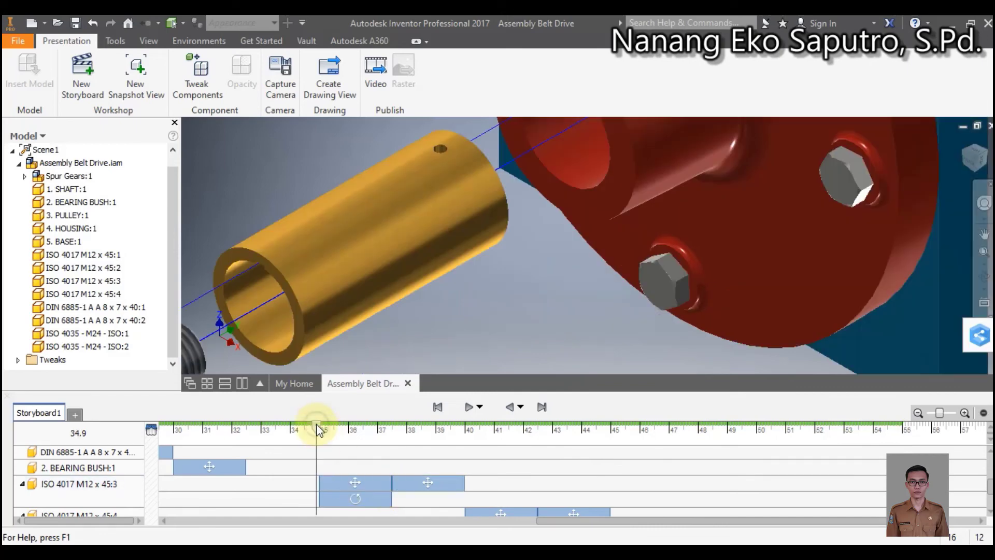
click(468, 409)
click(539, 410)
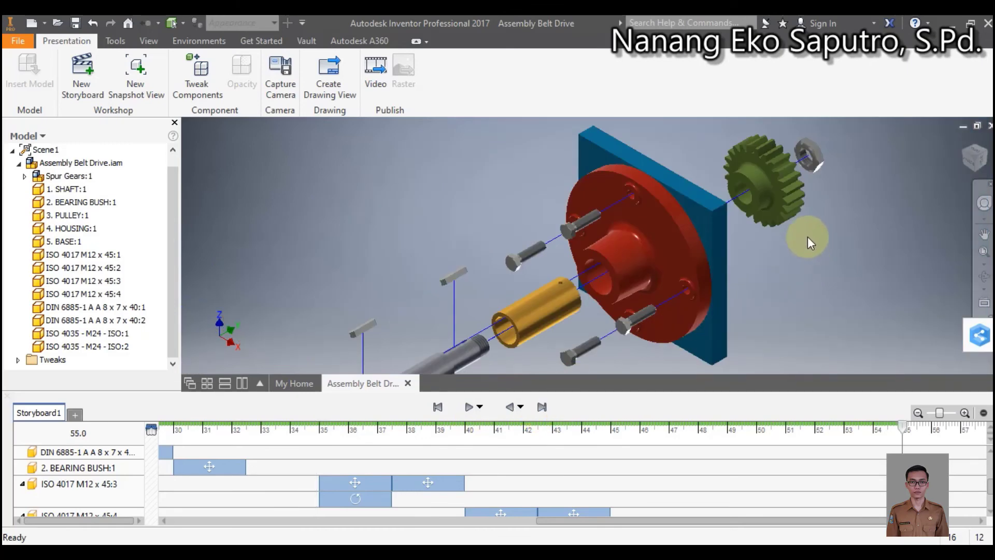
Examine the complete exploded assembly from the front, side and isometric home views, including the bolts and the base plate up close.
click(970, 172)
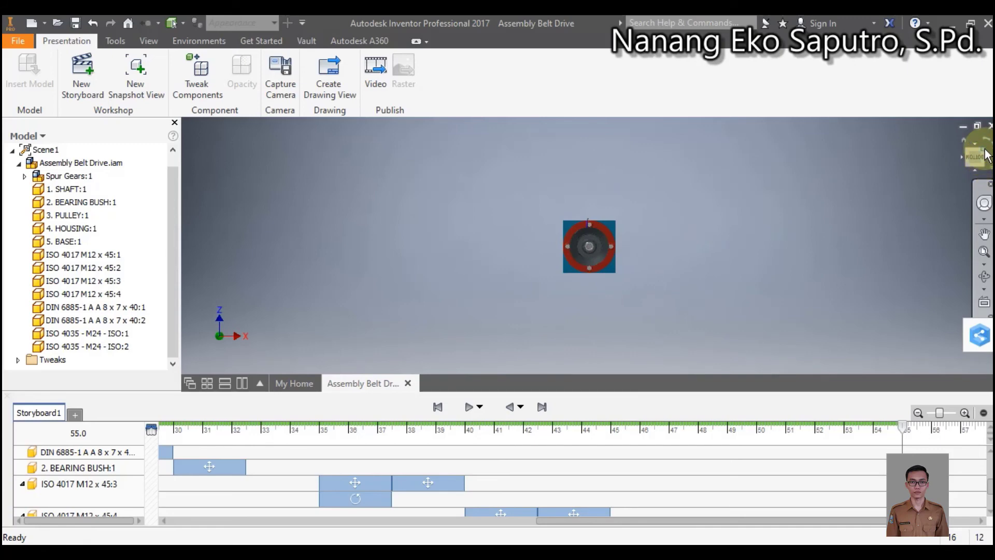
click(986, 156)
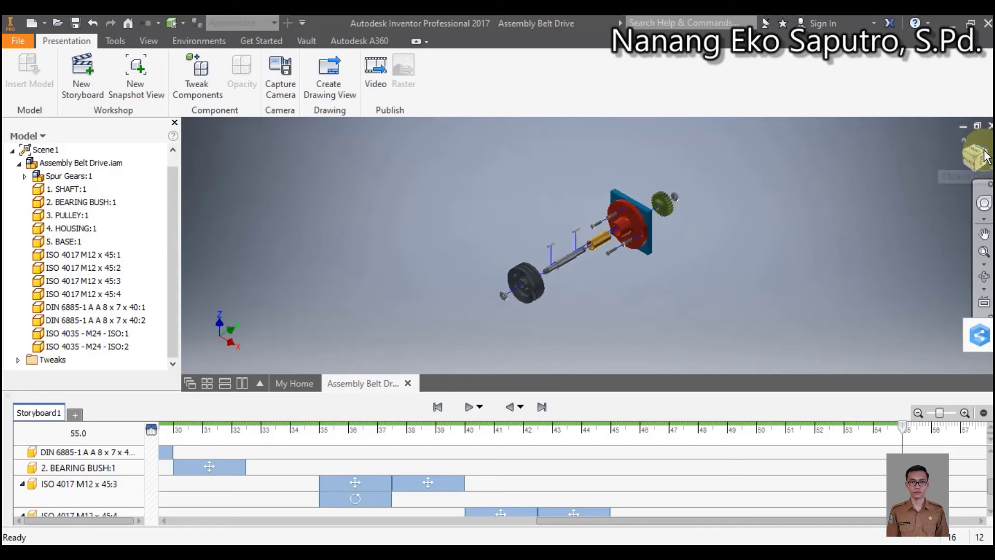
click(985, 159)
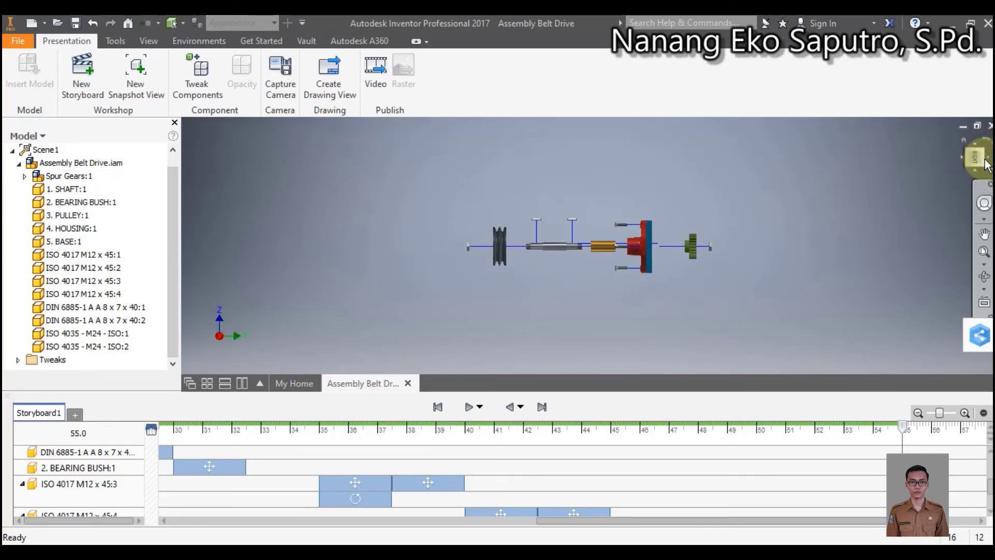
click(965, 140)
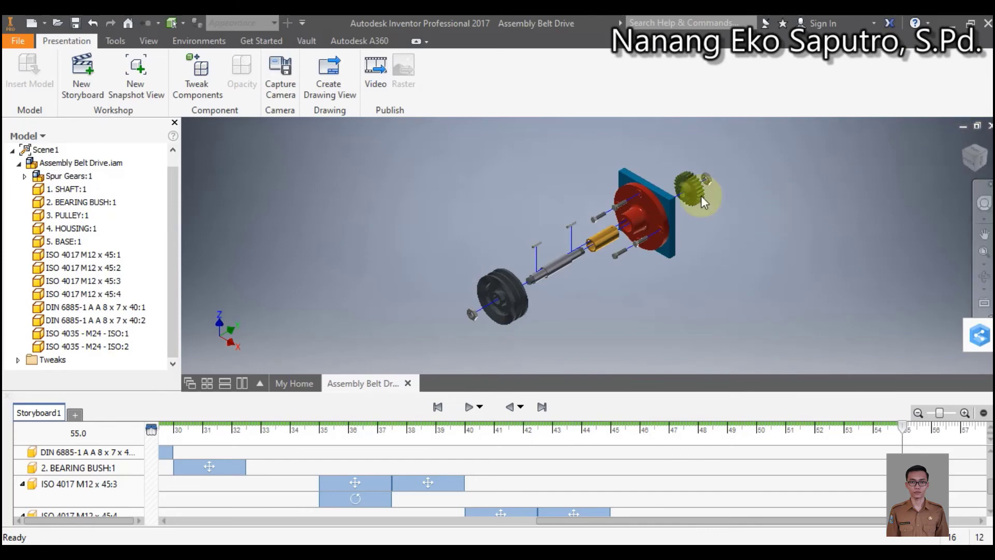
scroll(628, 198, up, 2)
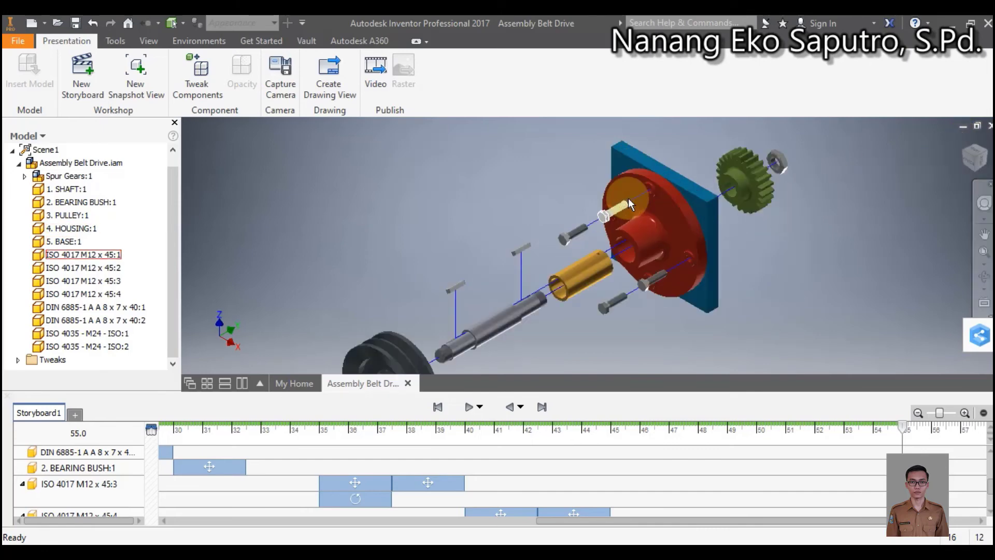
click(628, 197)
key(Escape)
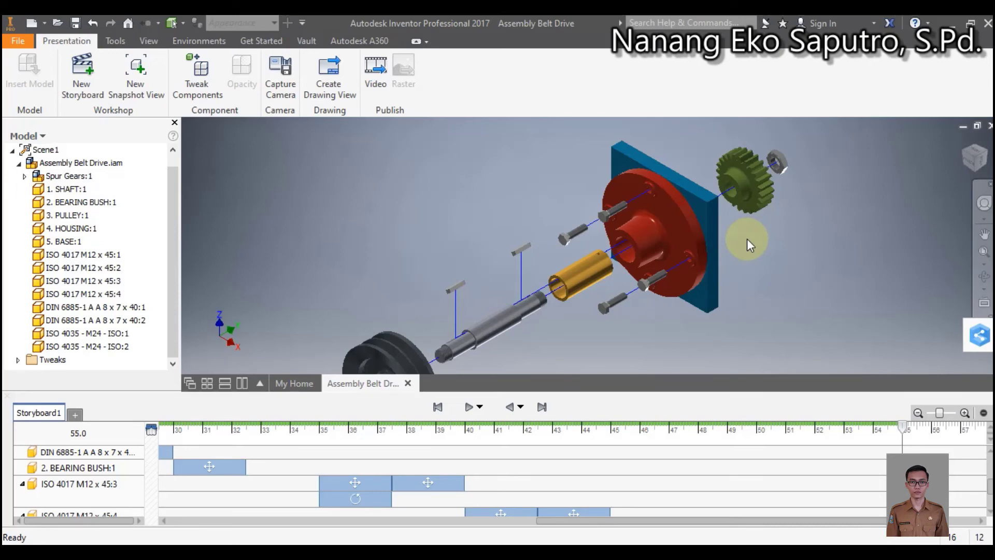
scroll(747, 239, down, 3)
click(728, 228)
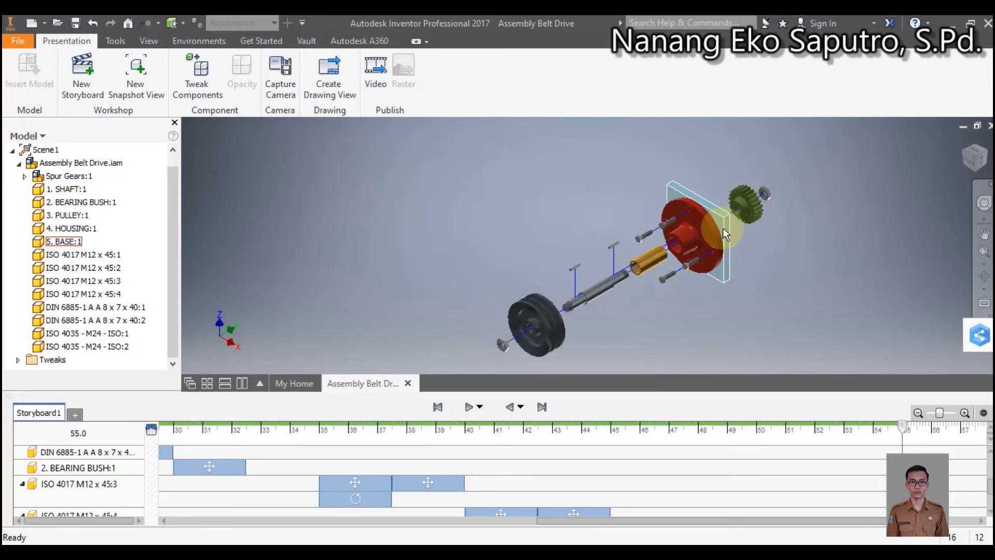
click(785, 227)
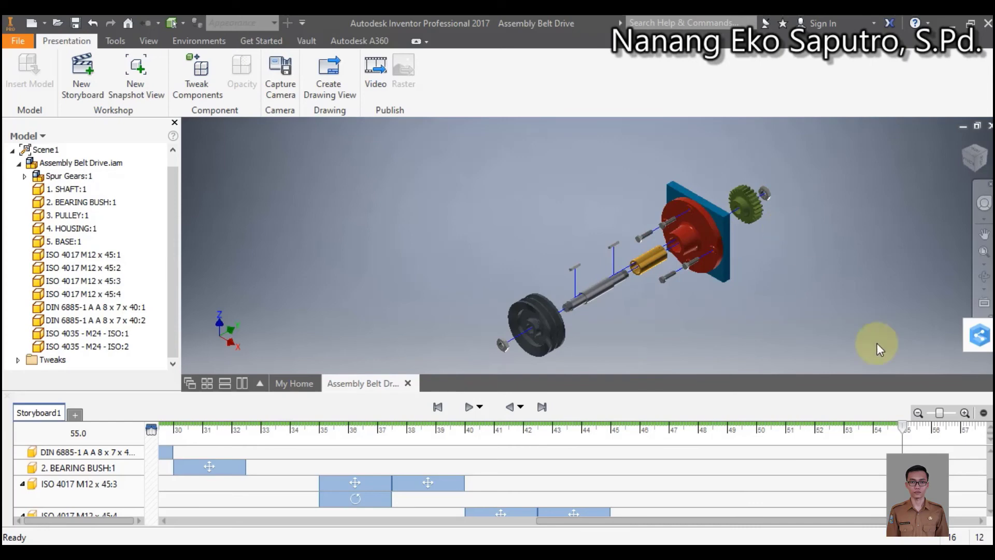
scroll(849, 462, down, 5)
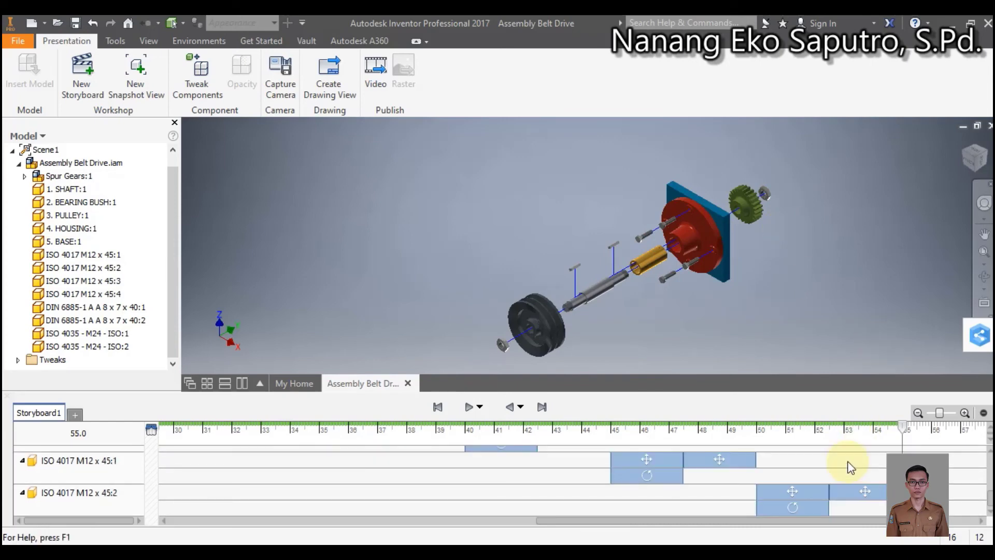
click(30, 492)
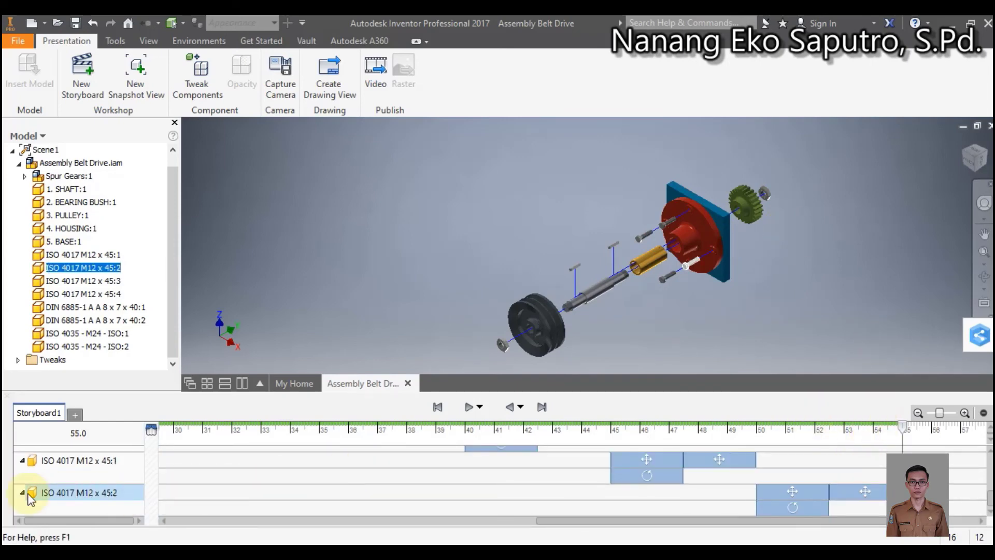
click(22, 492)
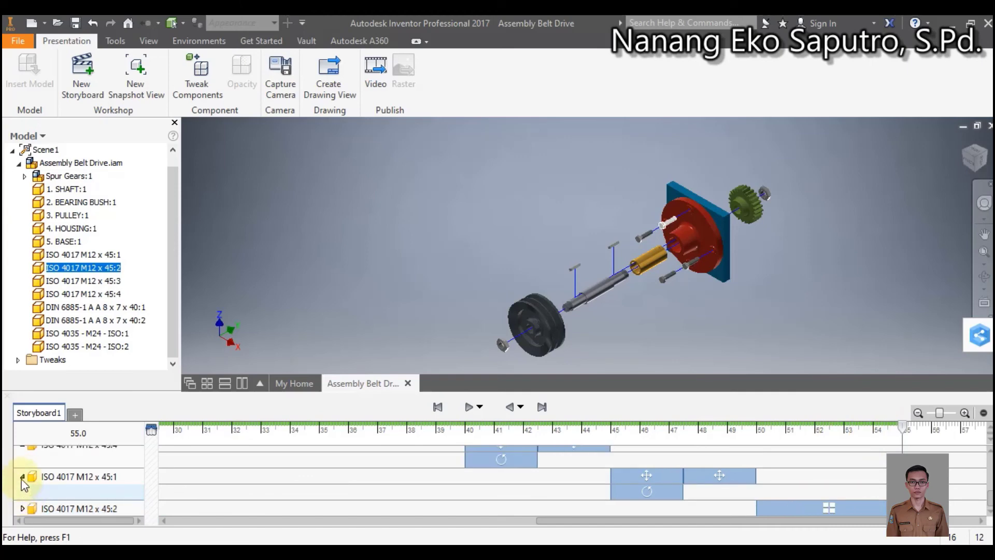
click(25, 476)
click(24, 508)
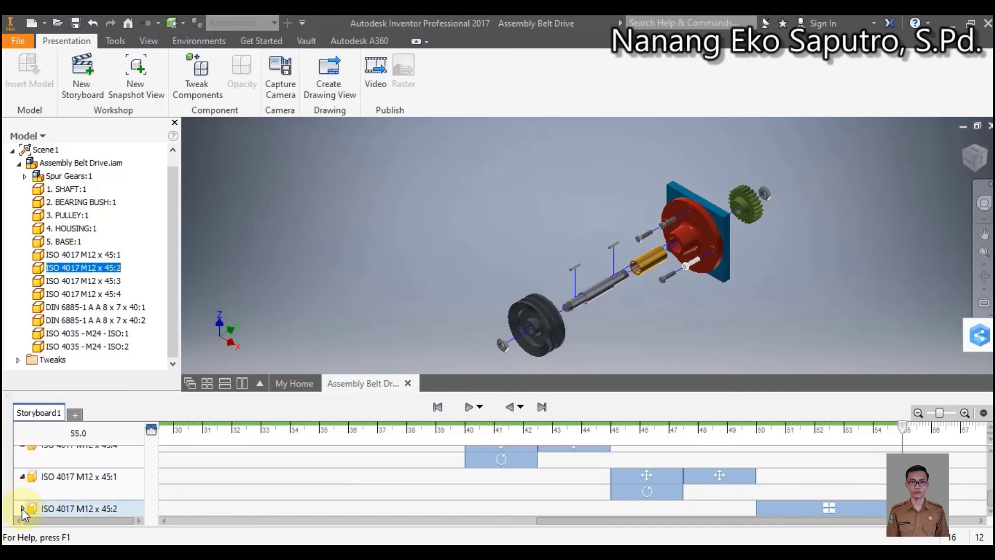
click(22, 508)
click(272, 466)
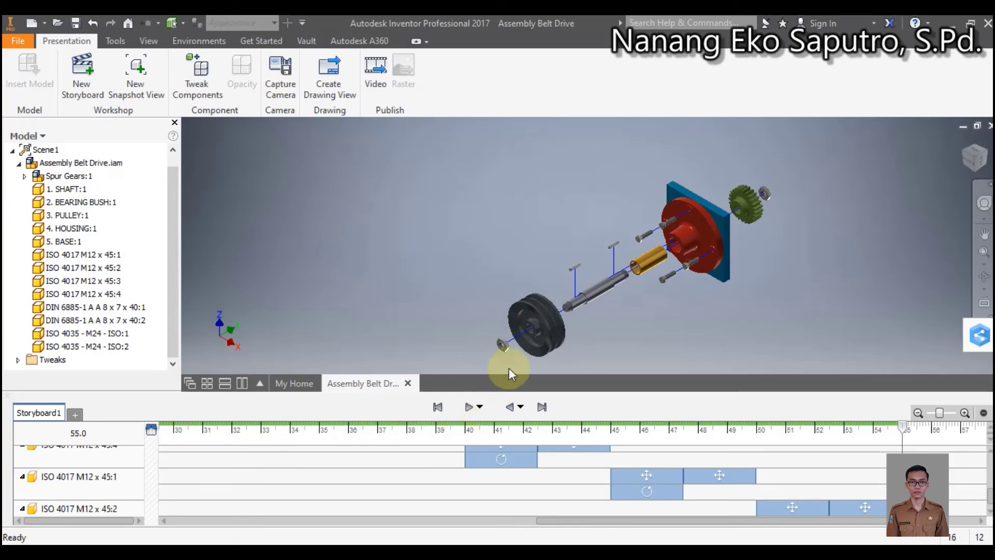
Play back the bolt removal from 39.2 s and return to the storyboard's end at 55.0 s.
click(767, 423)
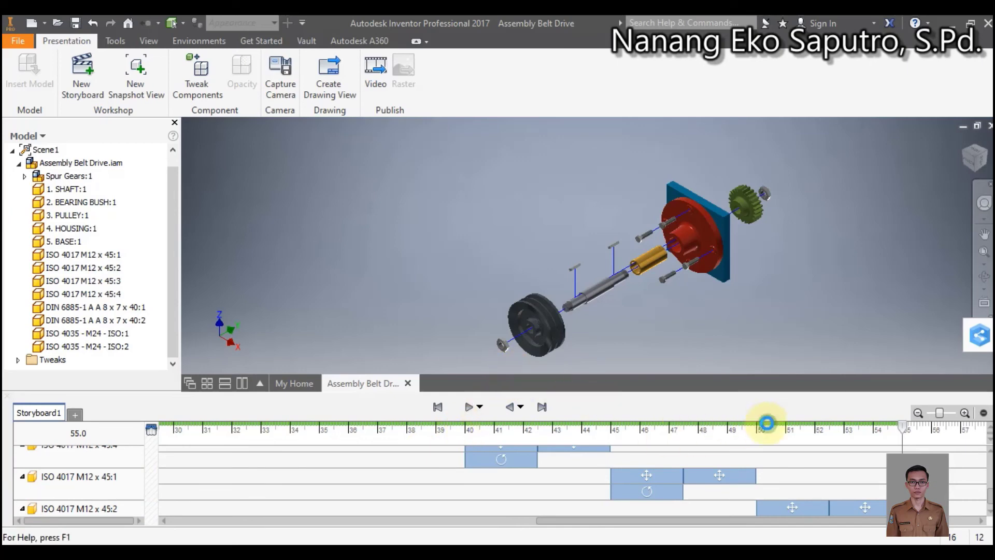
click(590, 426)
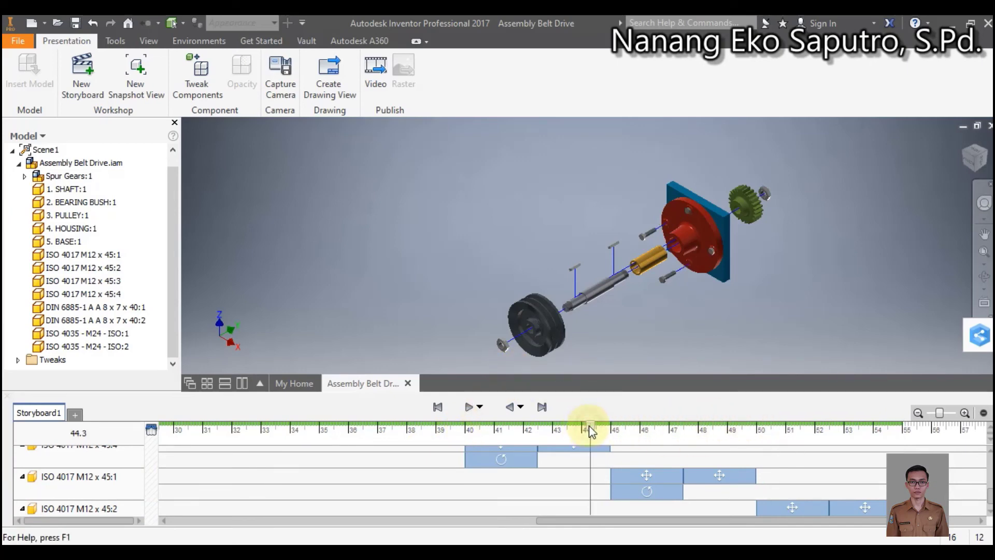
click(441, 428)
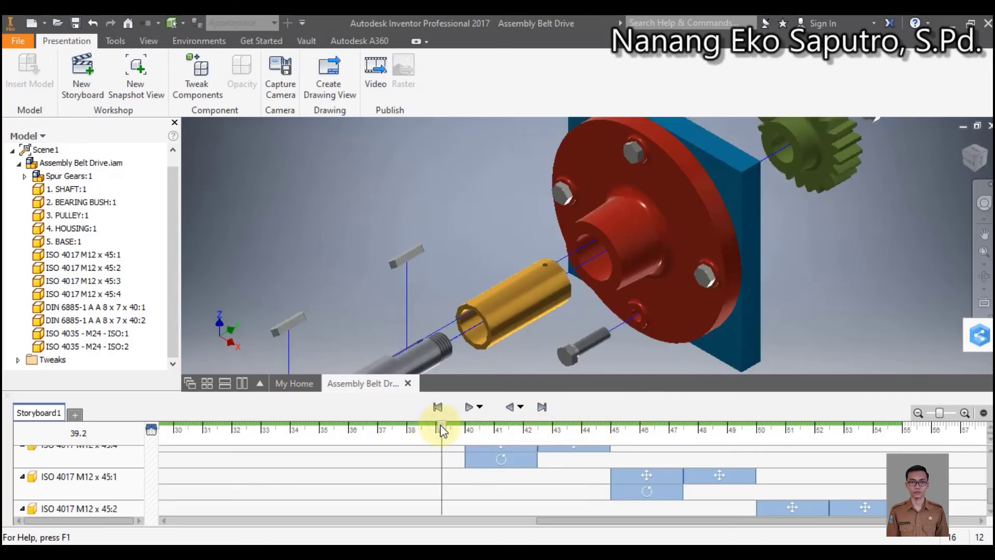
click(468, 407)
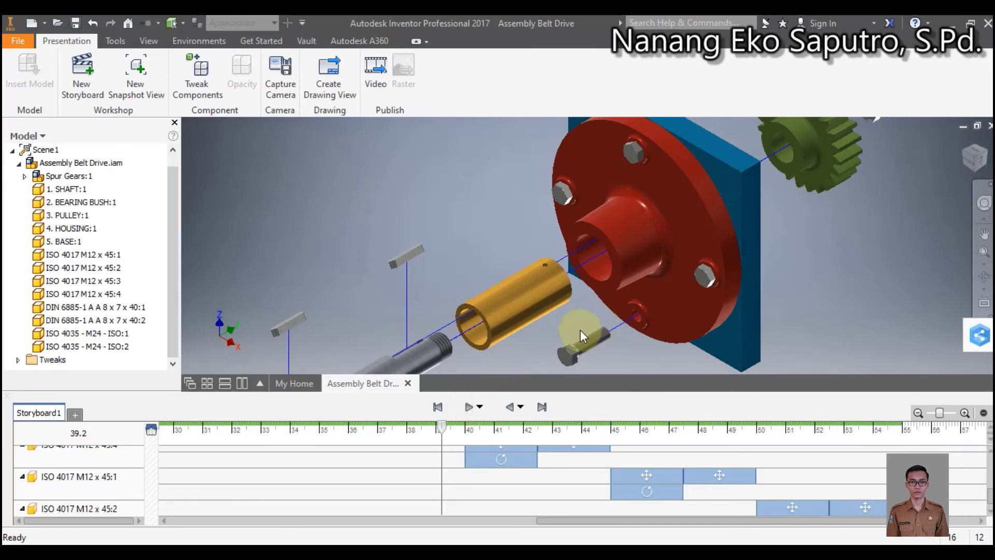
click(542, 407)
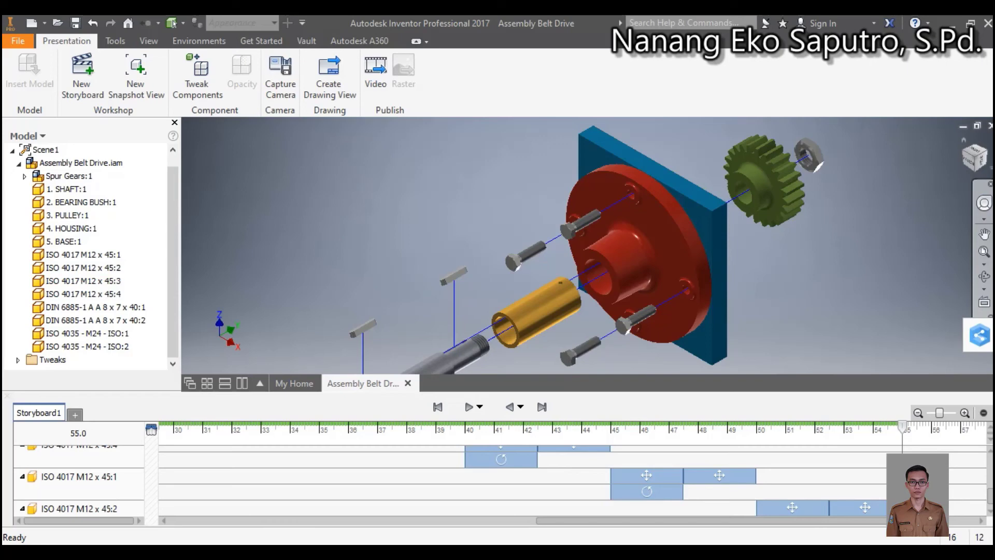
Move the base plate 5. BASE:1 away from the housing by 90 mm along Y as a 2.5 s tweak at 55.0 s.
click(979, 165)
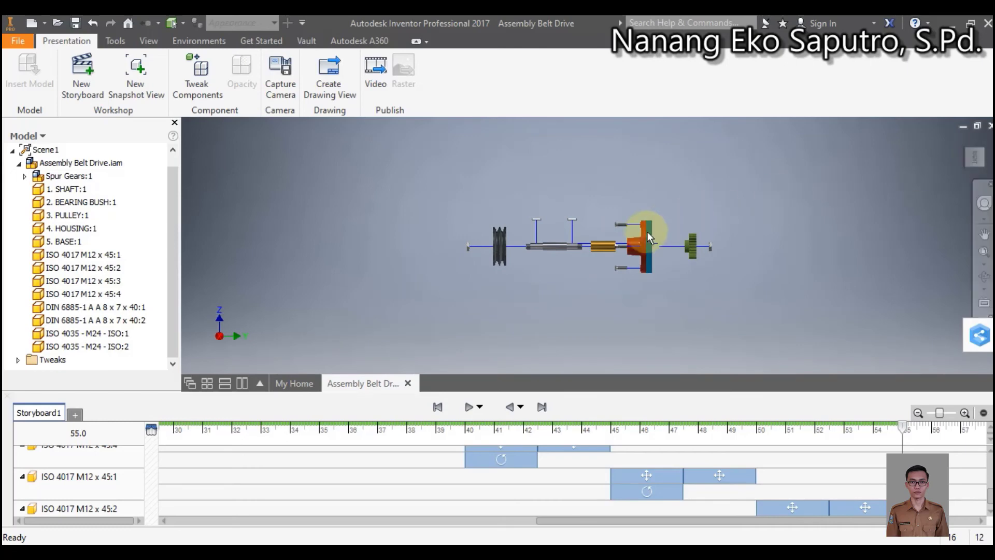
scroll(647, 237, up, 5)
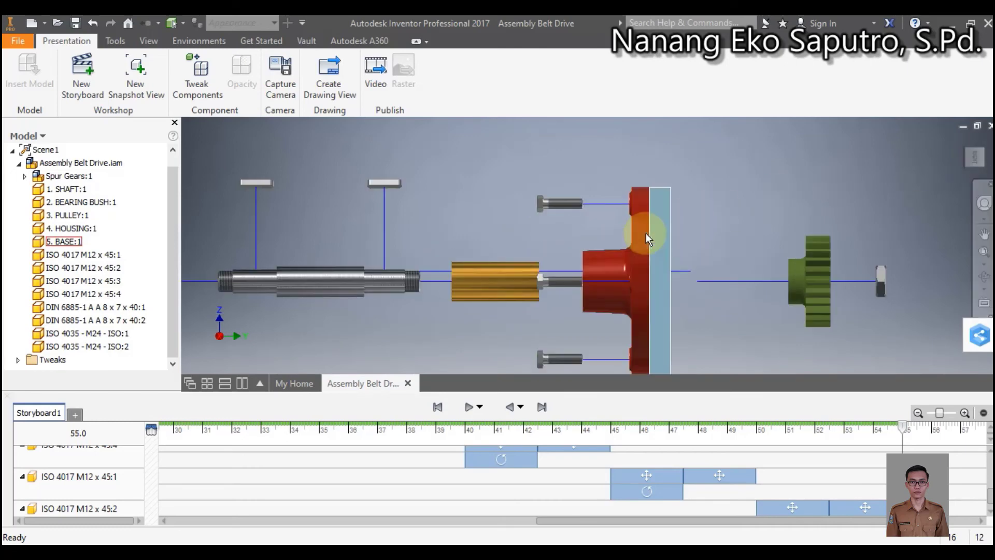
scroll(645, 232, down, 2)
scroll(645, 233, up, 2)
scroll(646, 233, down, 2)
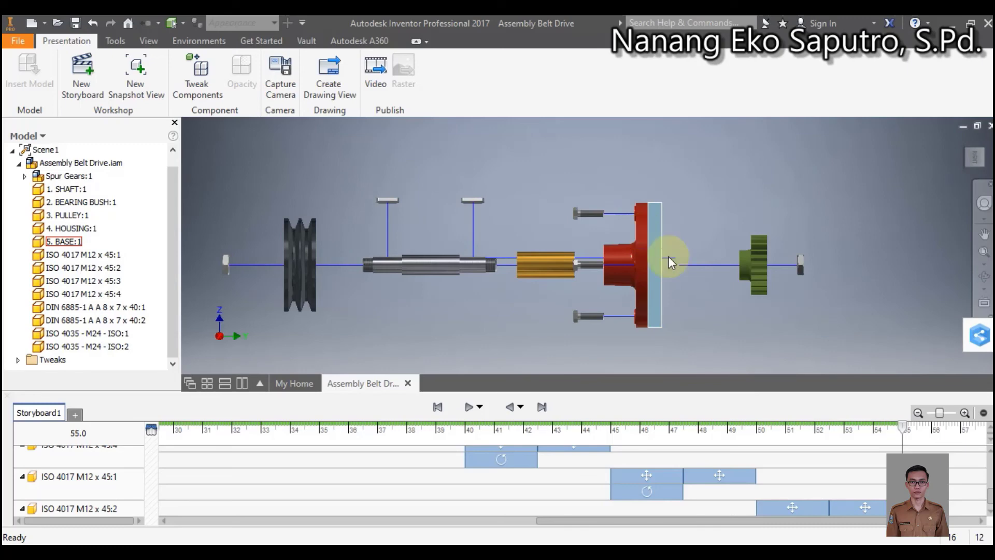
mouse_move(668, 255)
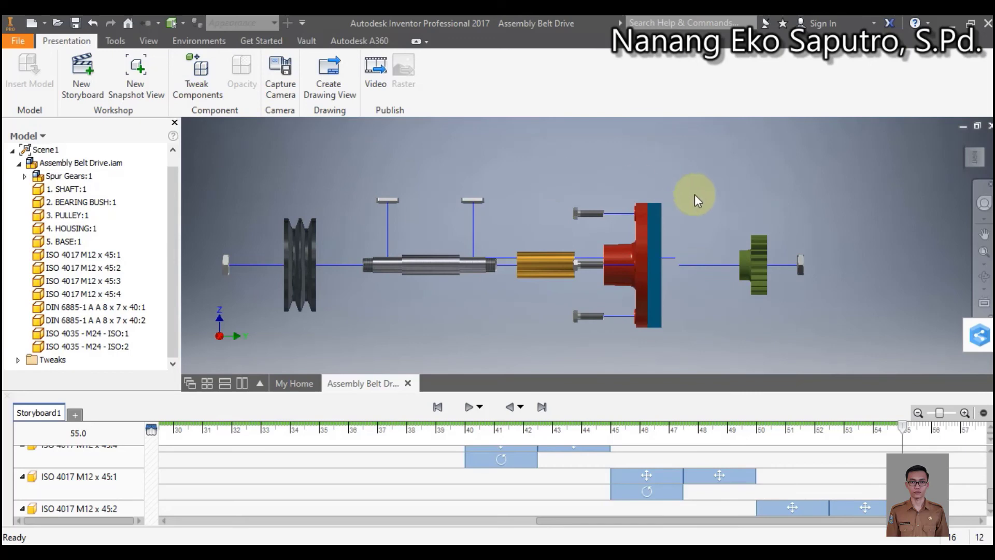
click(654, 232)
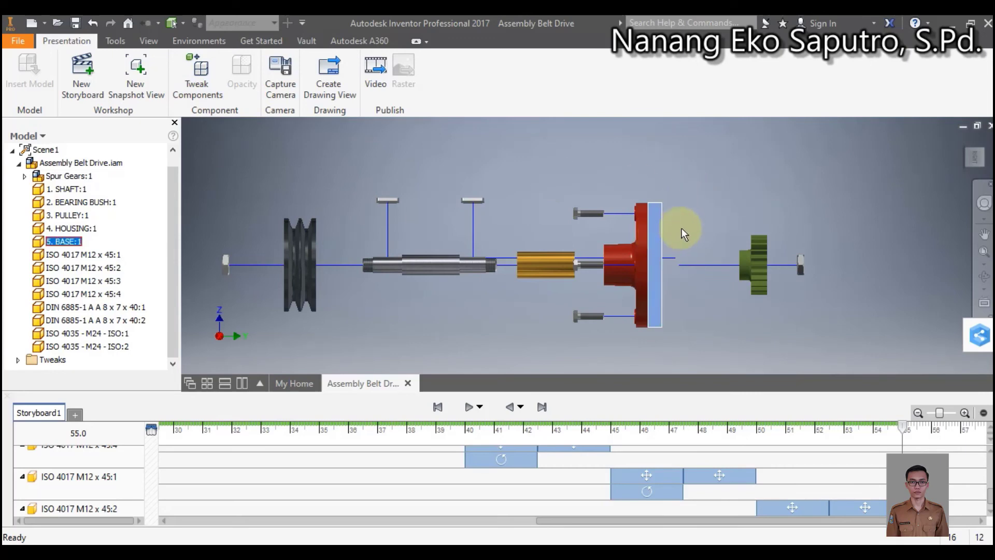
click(199, 86)
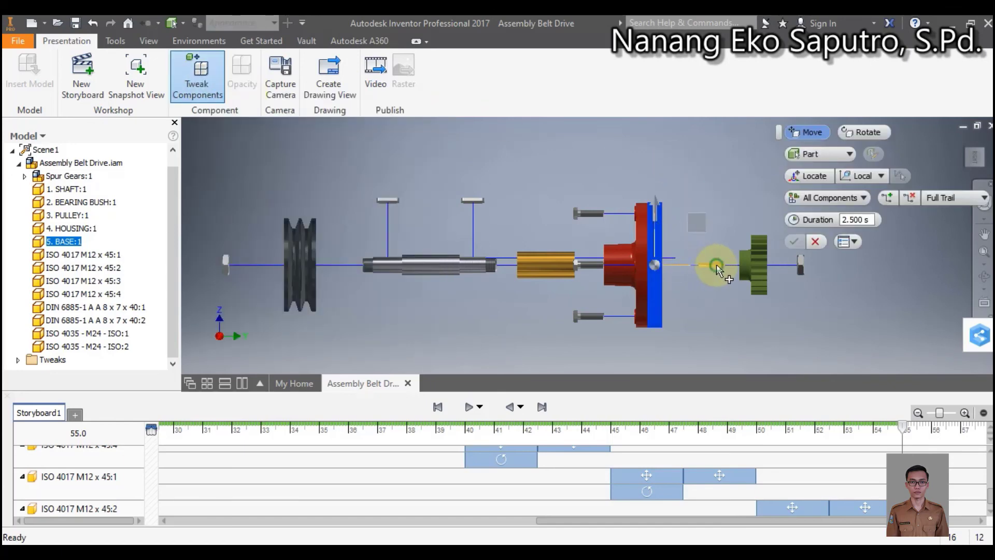
drag(714, 265, 769, 268)
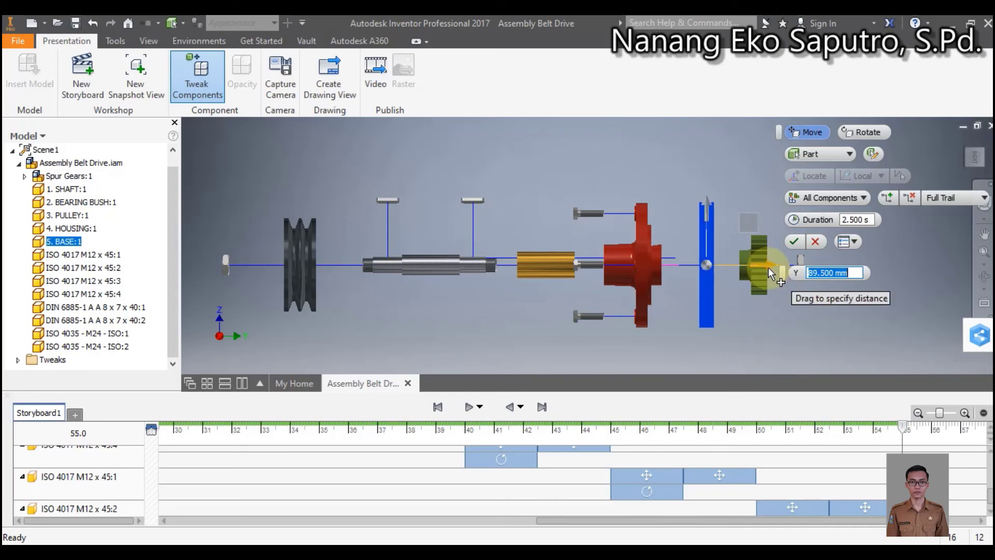
text(90)
click(798, 242)
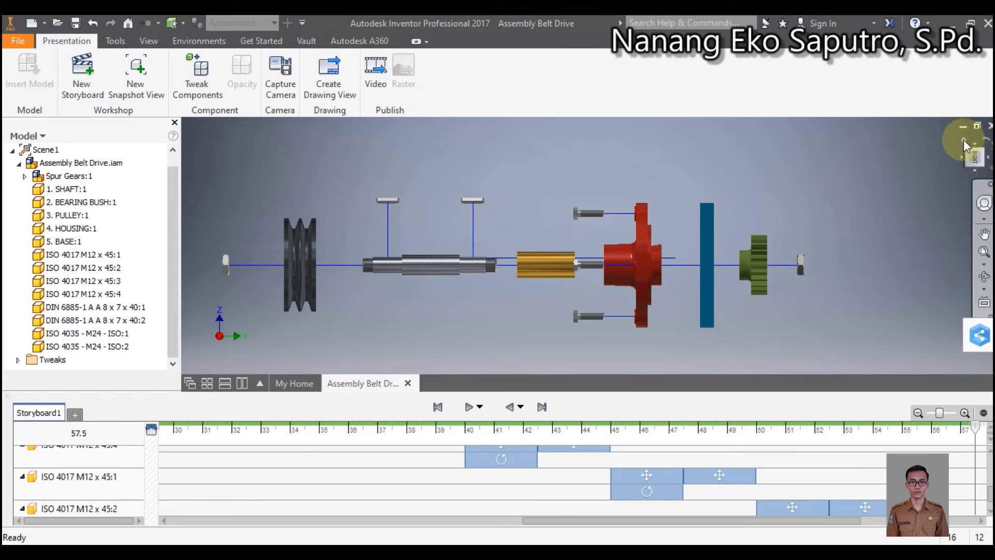
Edit the base plate's move tweak at the end of the storyboard and set its distance to 200 mm.
click(963, 139)
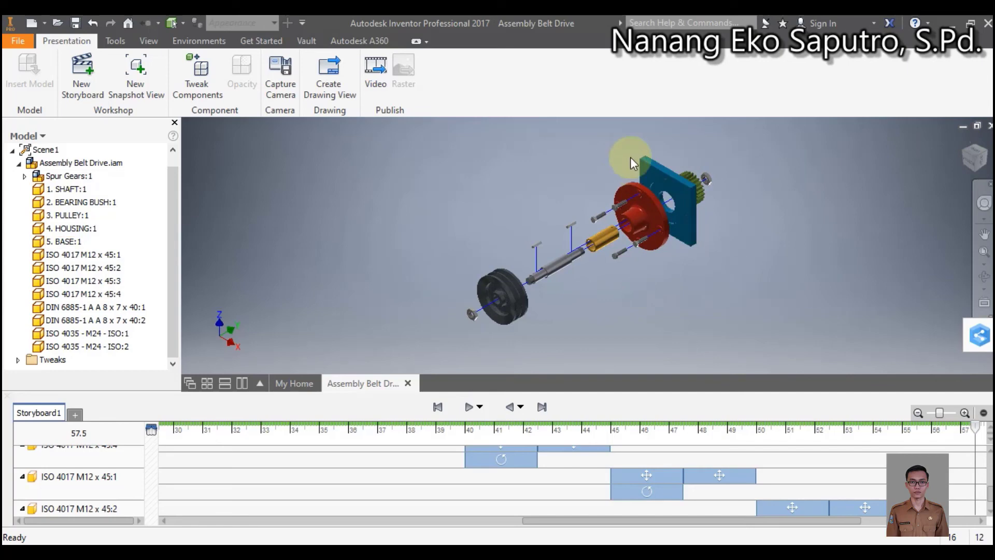
scroll(630, 157, up, 2)
scroll(630, 157, down, 2)
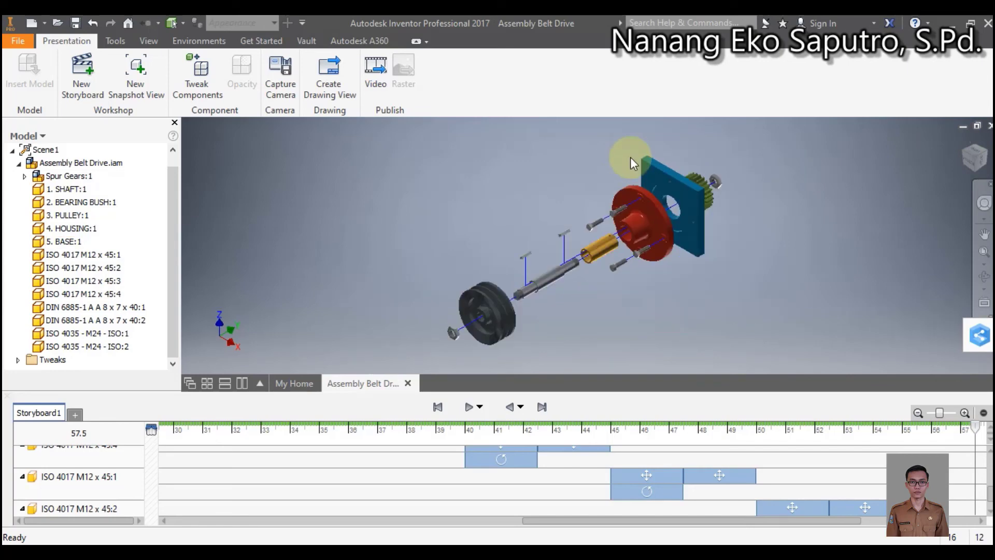
scroll(952, 475, down, 1)
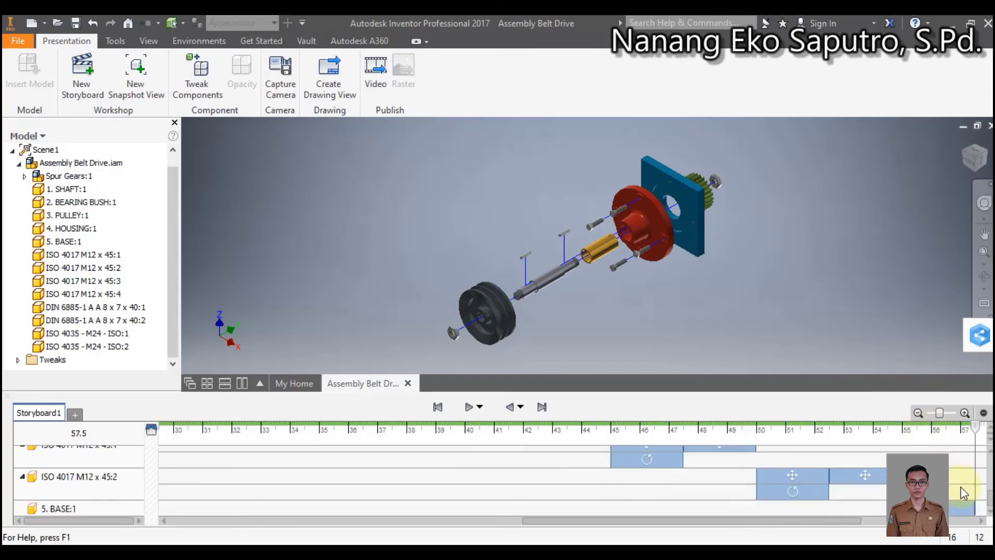
click(956, 515)
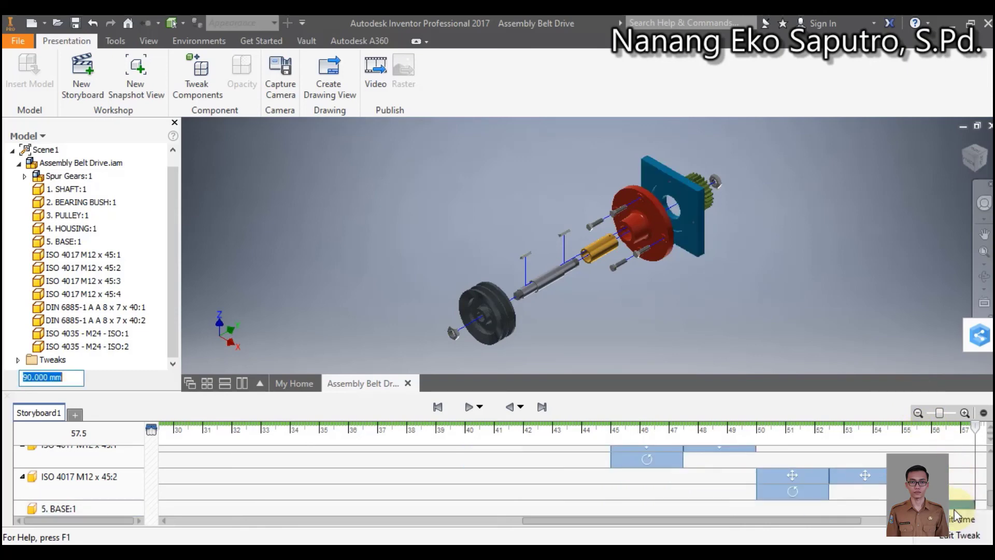
click(960, 535)
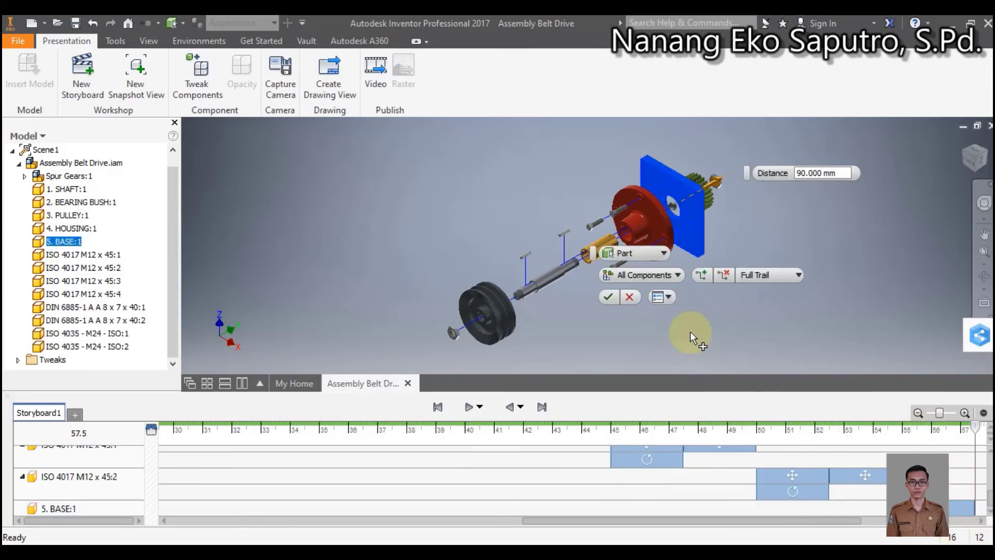
double_click(813, 172)
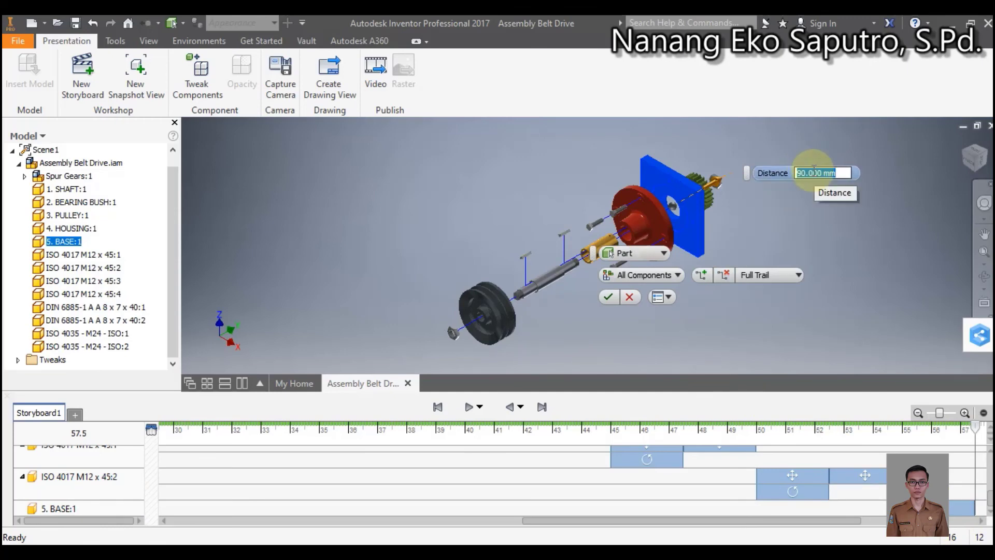
text(150)
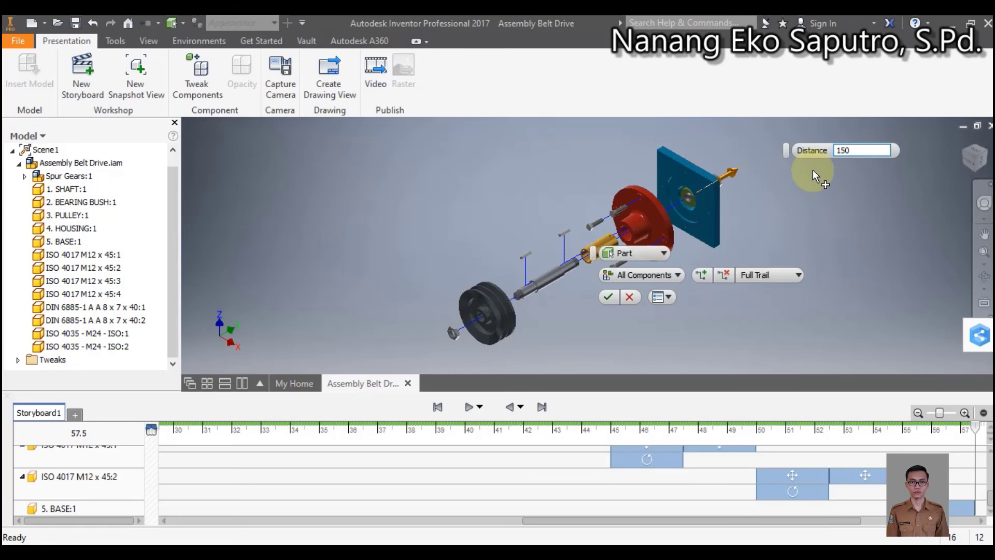
key(BackSpace)
key(BackSpace)
key(BackSpace)
text(20)
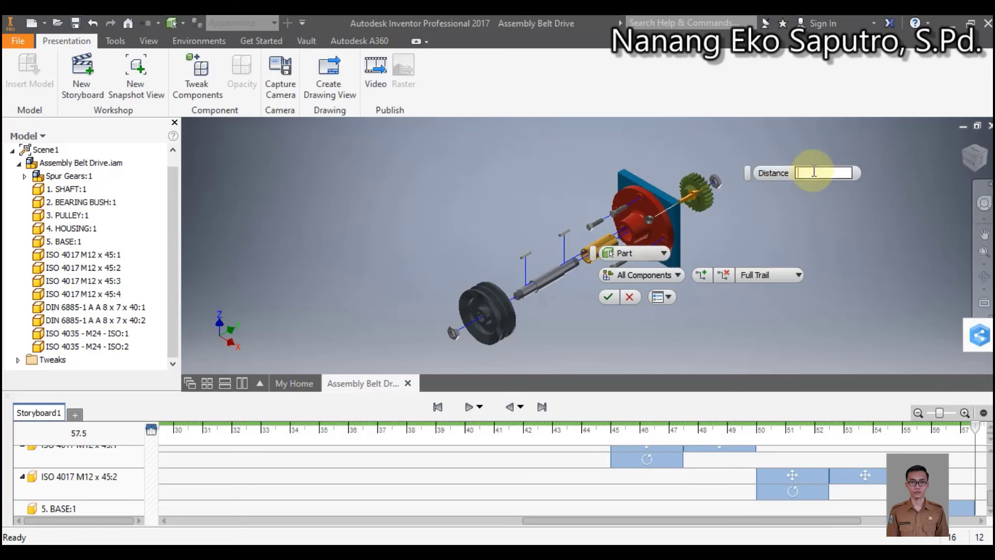
text(0)
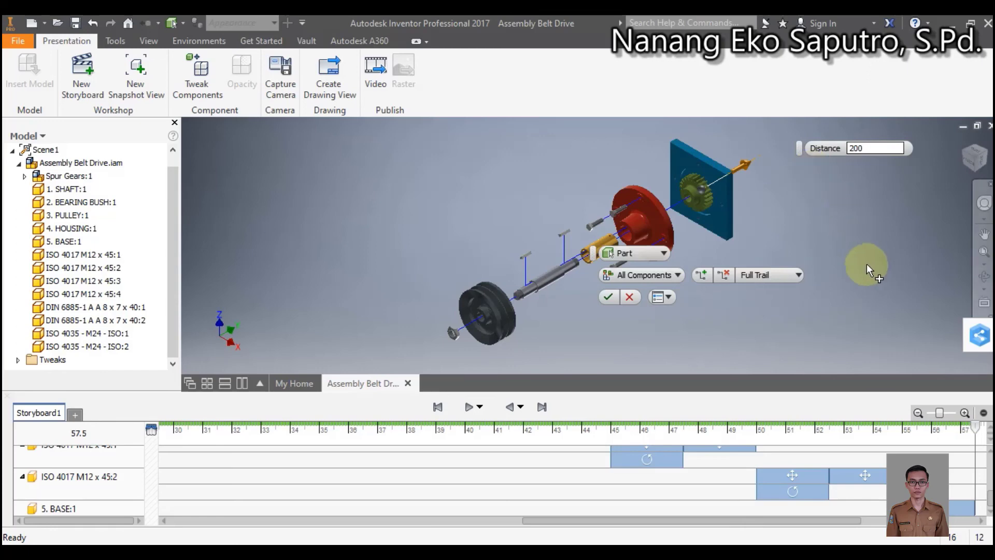
click(609, 296)
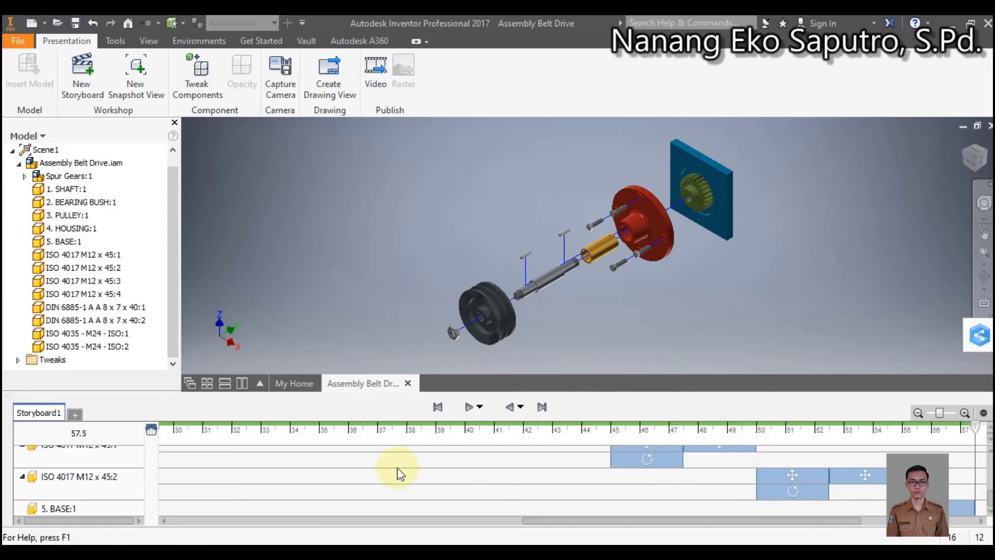
Find the Spur Gear1:1 row in the storyboard timeline and bring its move tweak at 12.5 s into view.
scroll(169, 490, up, 2)
scroll(169, 490, up, 3)
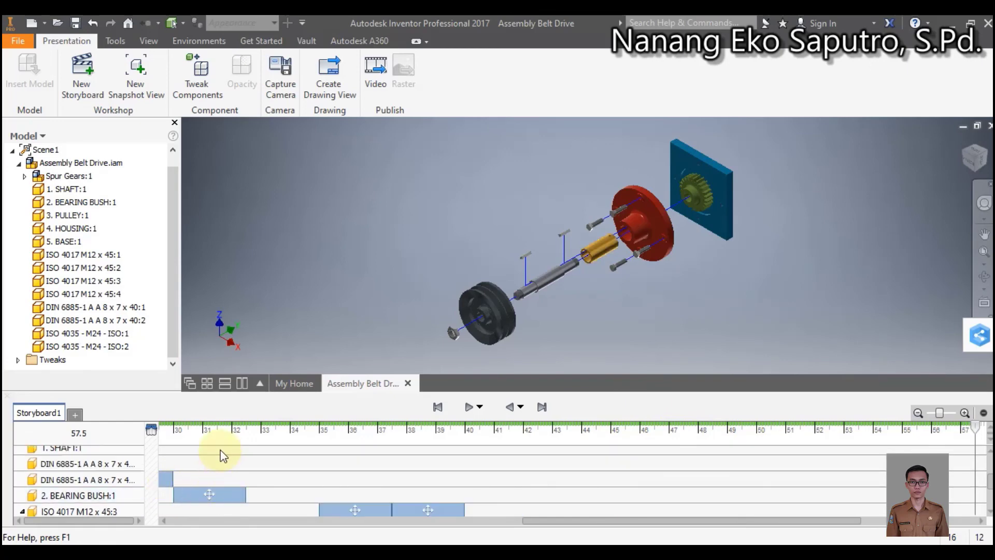
click(122, 479)
scroll(123, 479, up, 5)
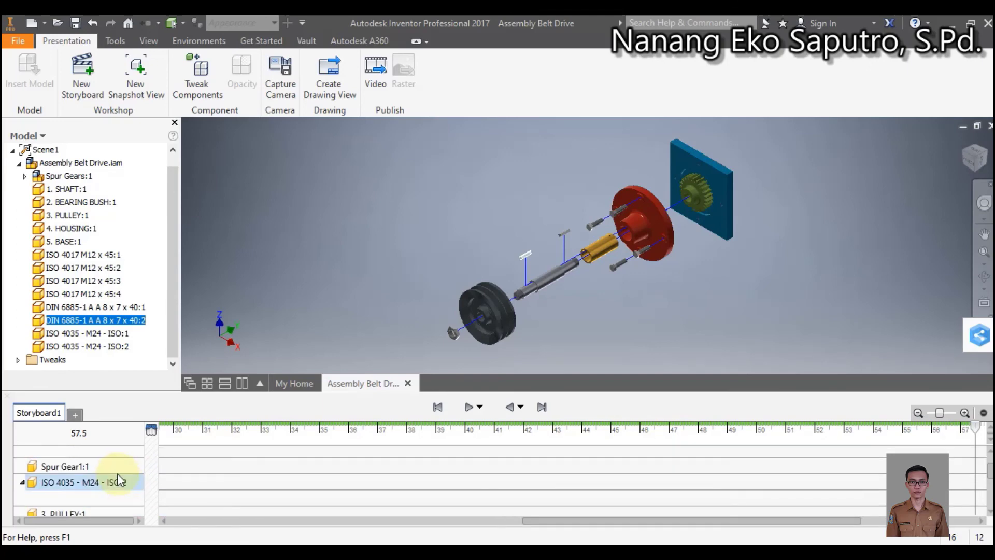
click(114, 466)
click(116, 474)
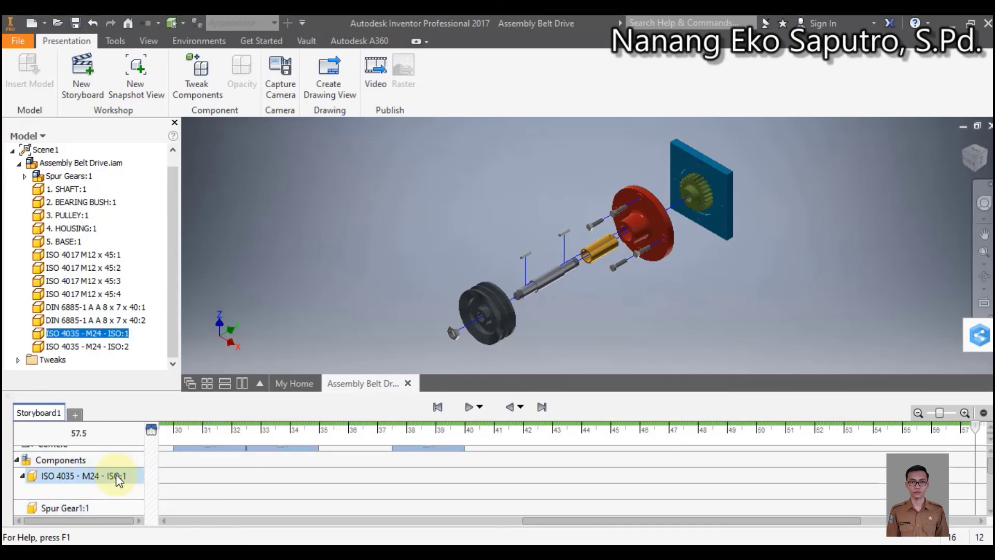
scroll(117, 479, down, 2)
click(113, 467)
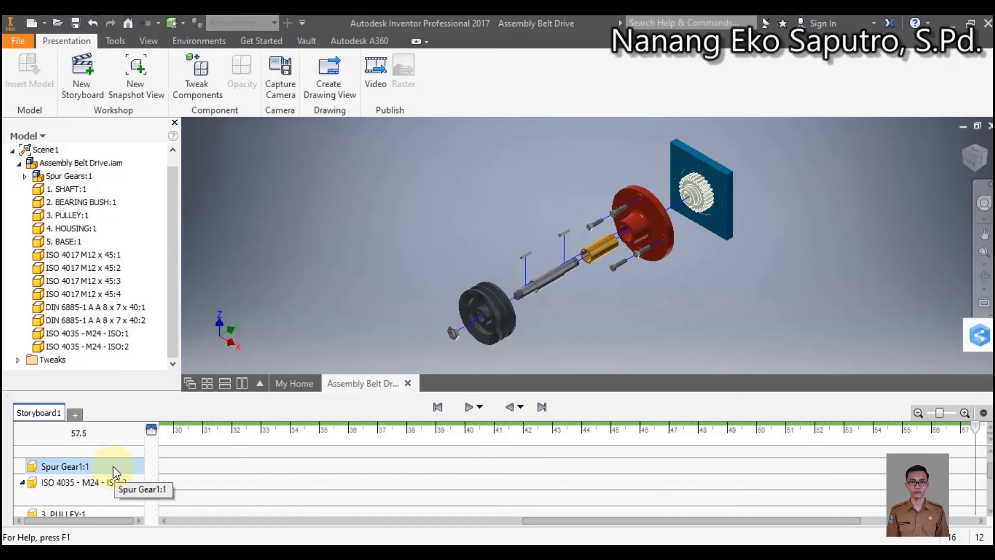
click(113, 470)
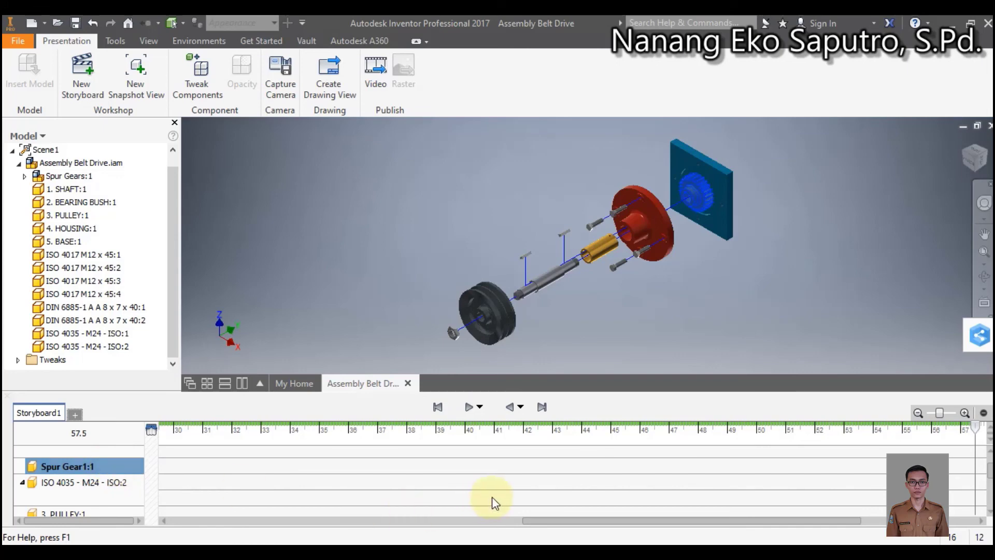
drag(515, 523, 318, 534)
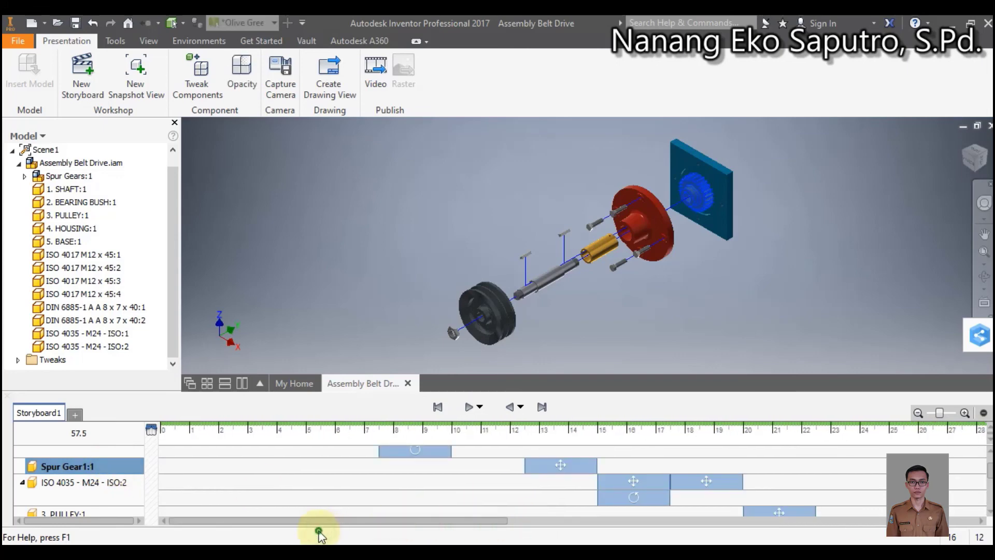
Edit the Spur Gear1:1 move tweak at 12.5 s, set its distance to 200 mm and check the gear's spacing from the base plate.
click(559, 471)
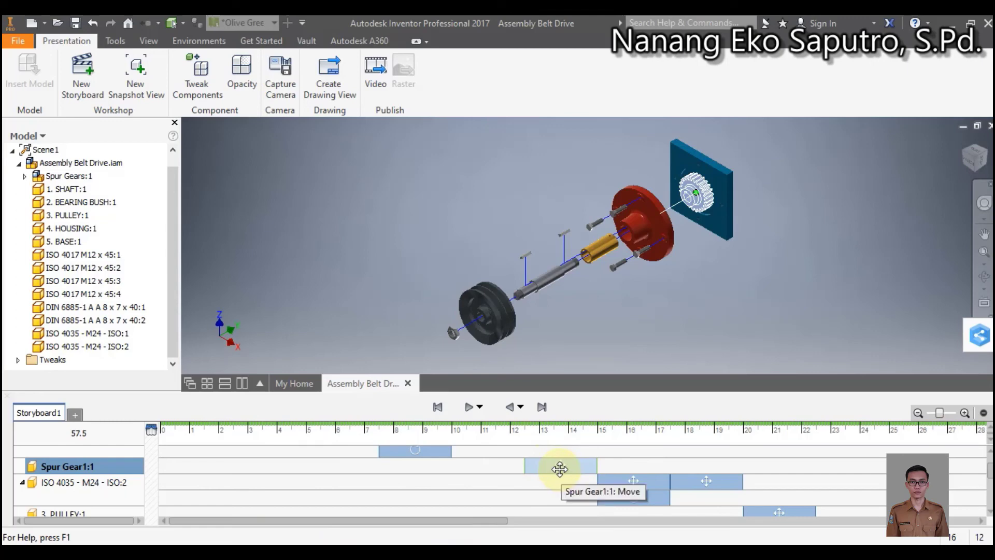
right_click(559, 469)
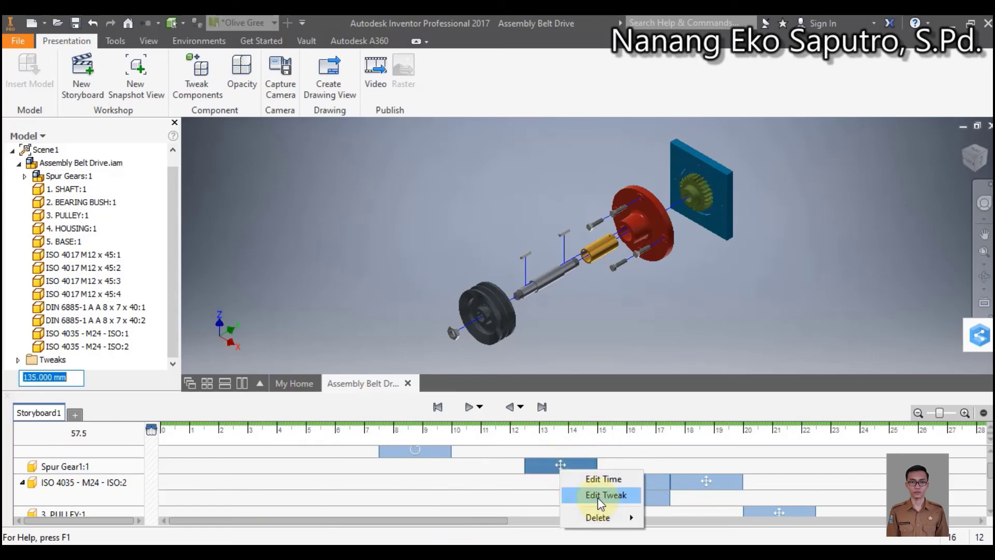
click(598, 496)
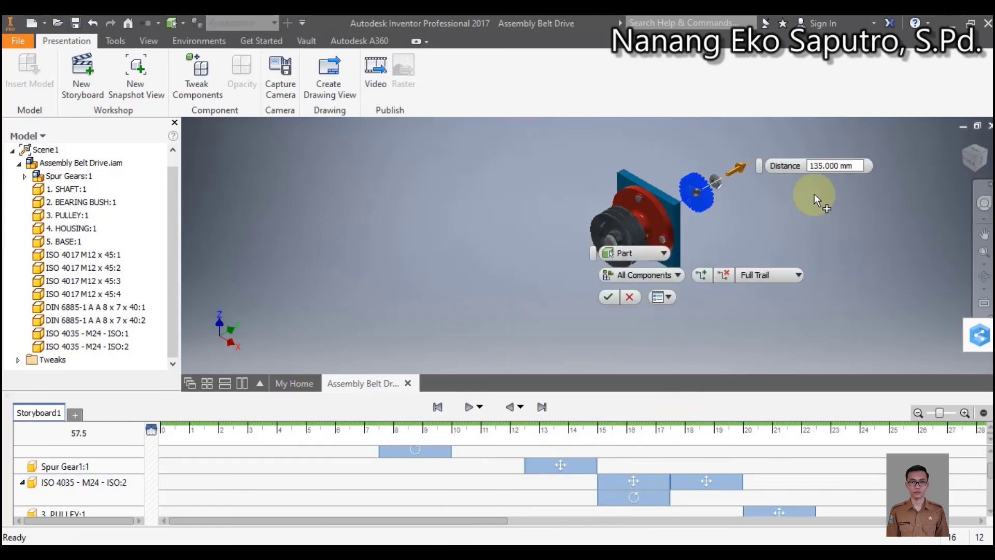
click(821, 166)
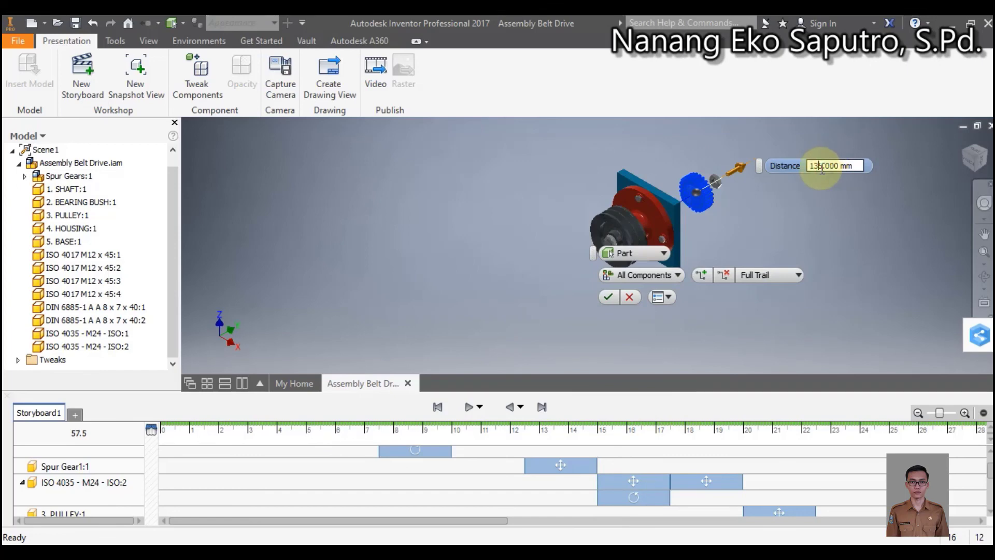
key(BackSpace)
key(BackSpace)
key(Delete)
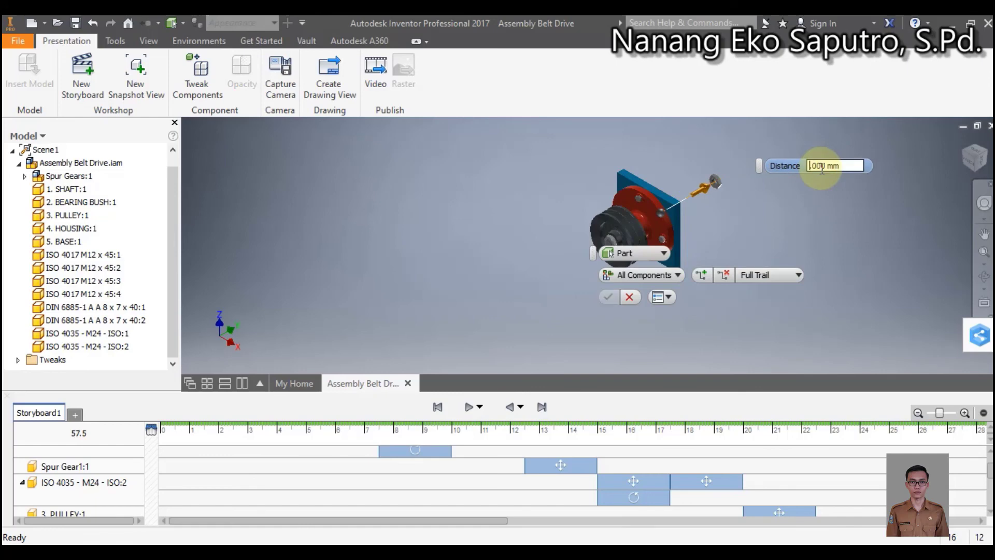
text(200)
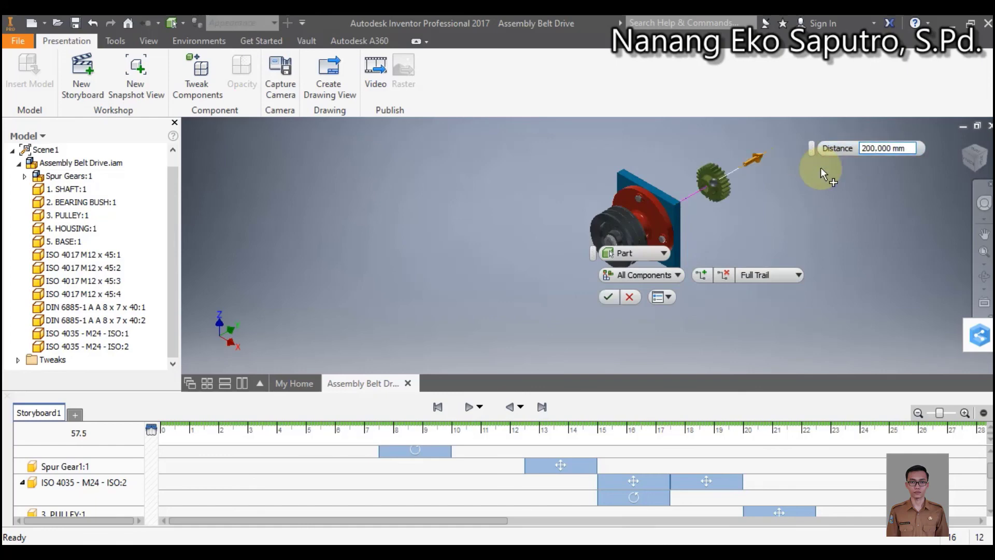
click(609, 296)
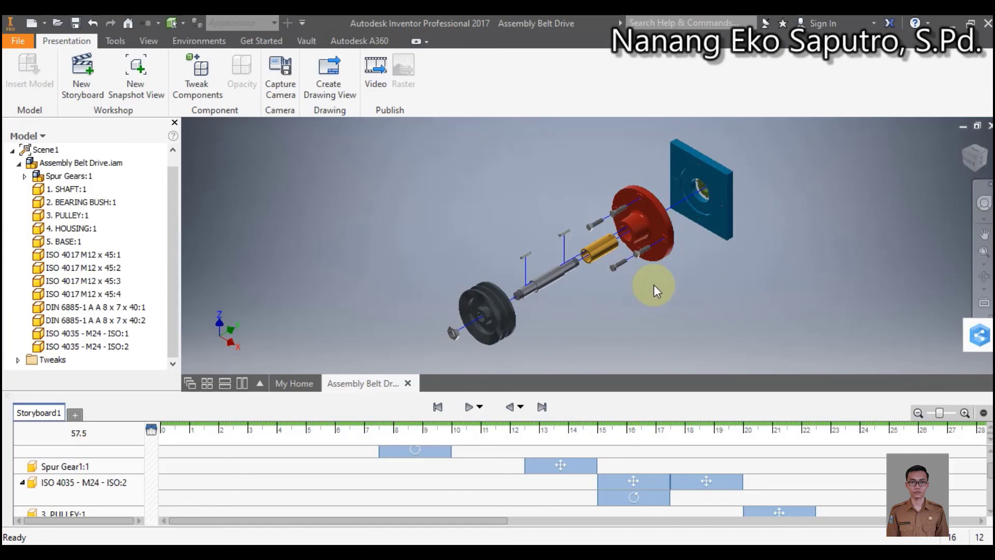
click(981, 162)
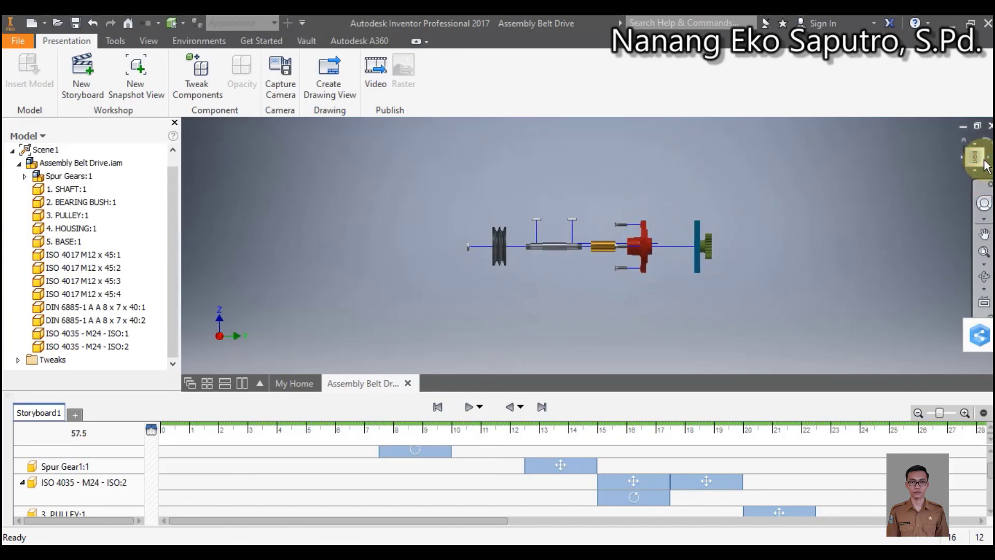
click(966, 142)
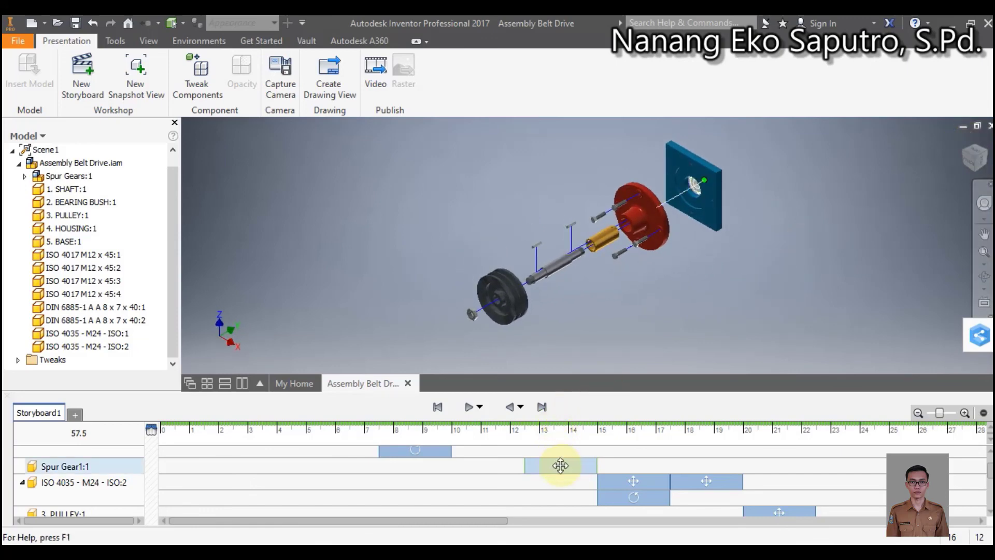
Reopen the Spur Gear1:1 move tweak and set its distance to 300 mm.
right_click(560, 464)
click(584, 487)
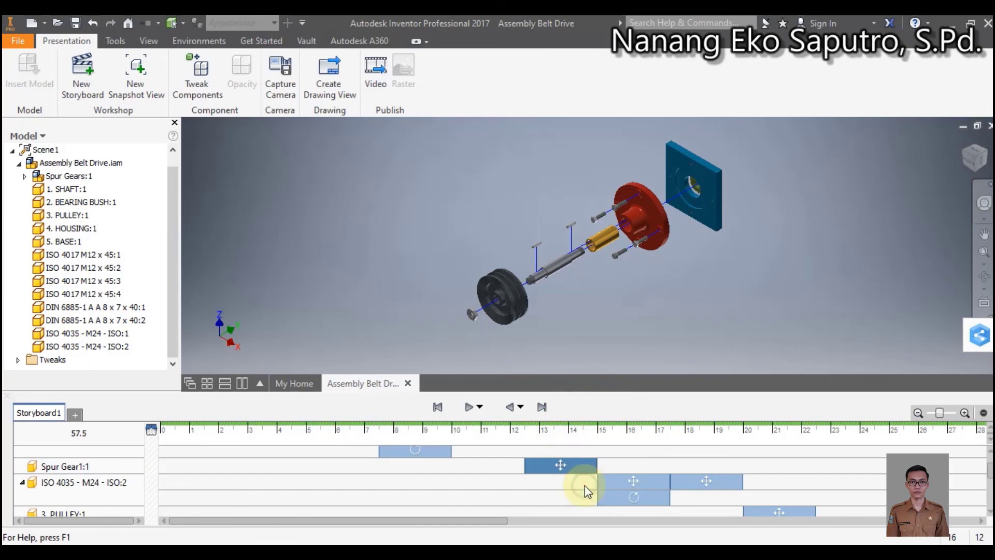
click(816, 162)
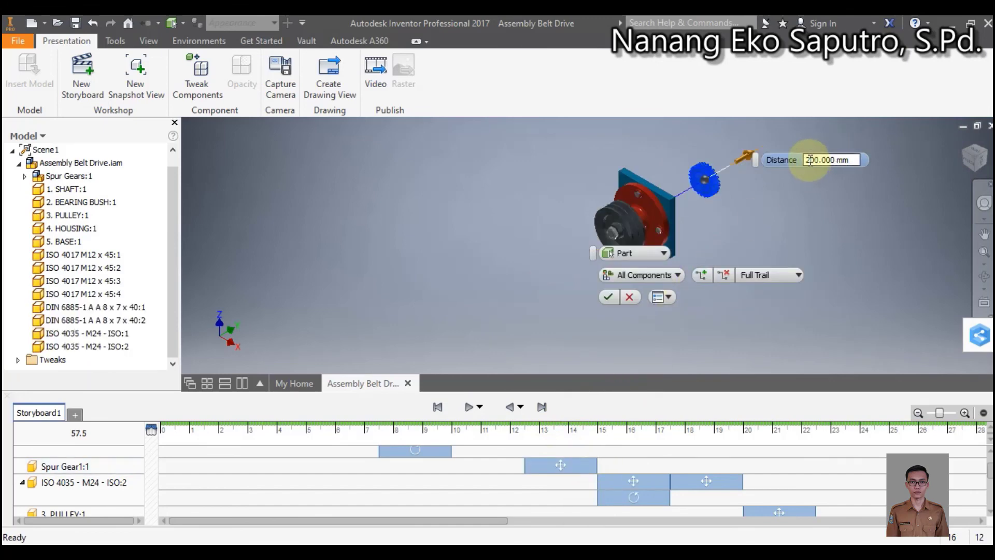
key(BackSpace)
text(3)
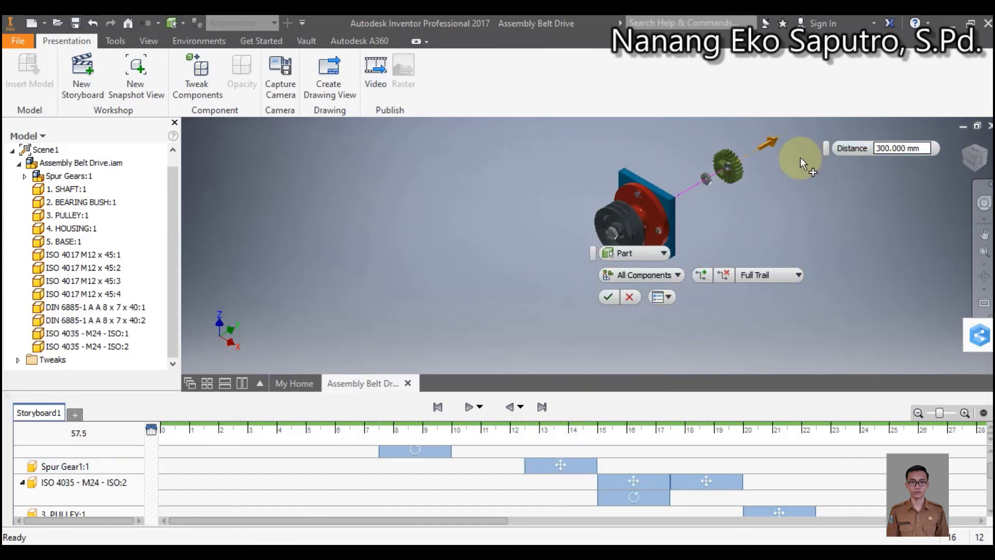
click(610, 296)
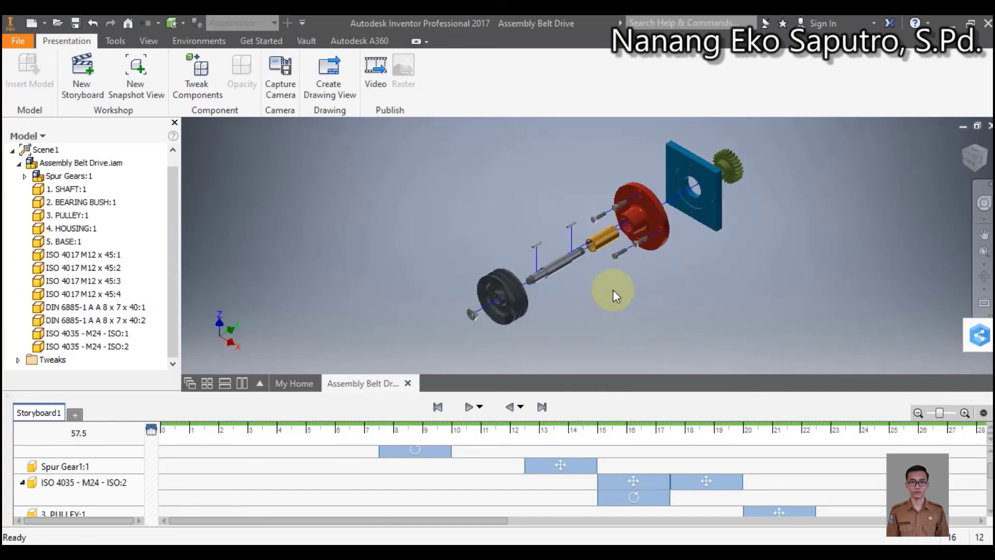
Edit the spur gear's move tweak once more and set its distance to 350 mm.
click(560, 465)
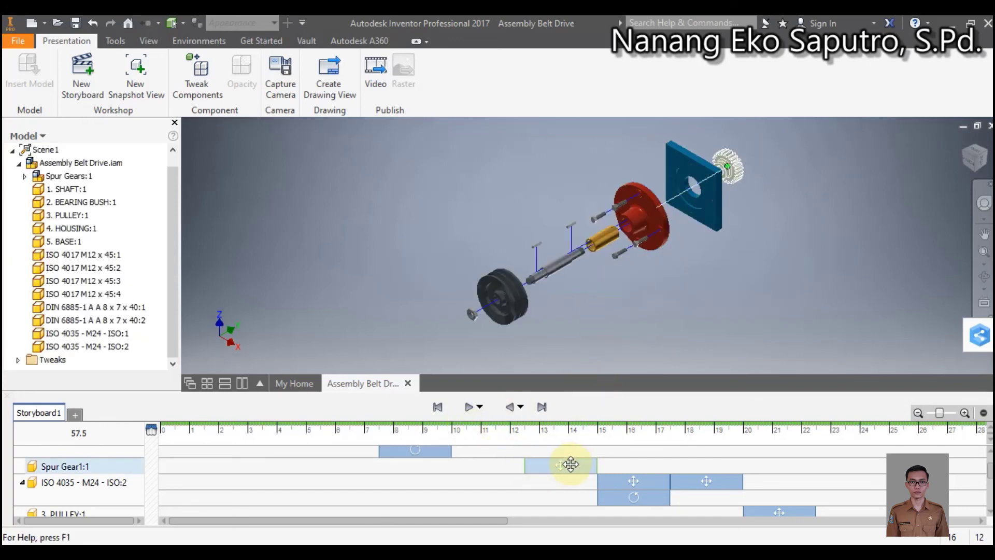
right_click(571, 464)
click(615, 489)
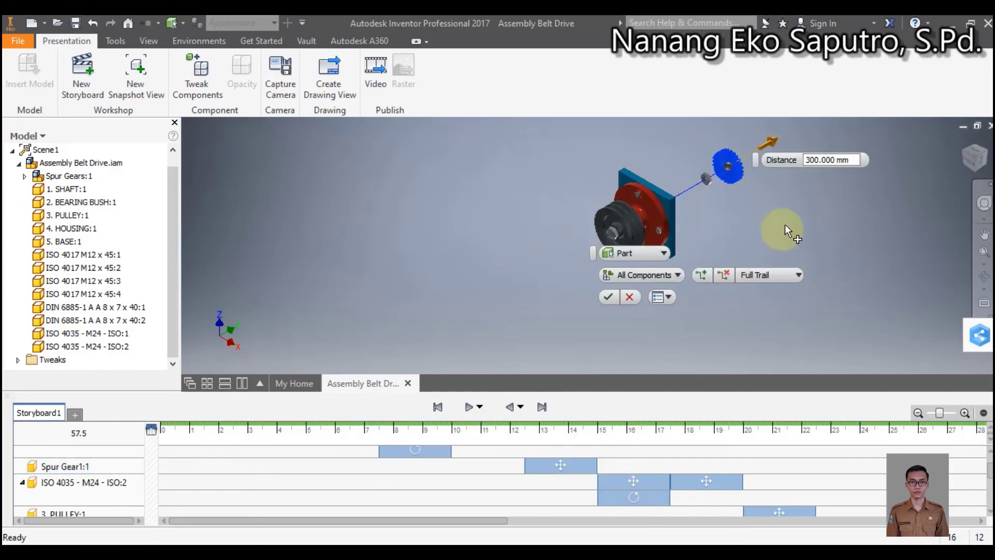
click(813, 159)
key(BackSpace)
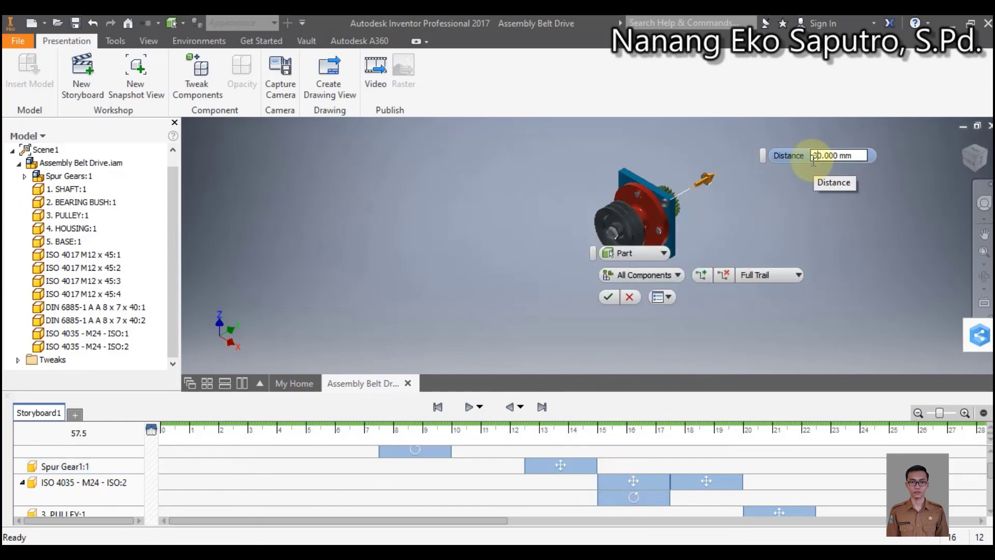
text(5)
click(699, 278)
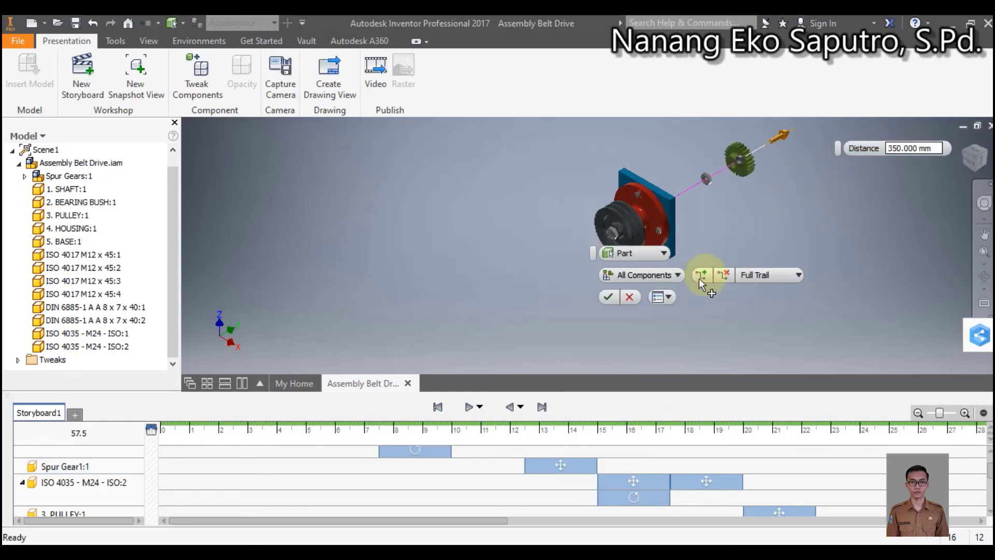
click(609, 297)
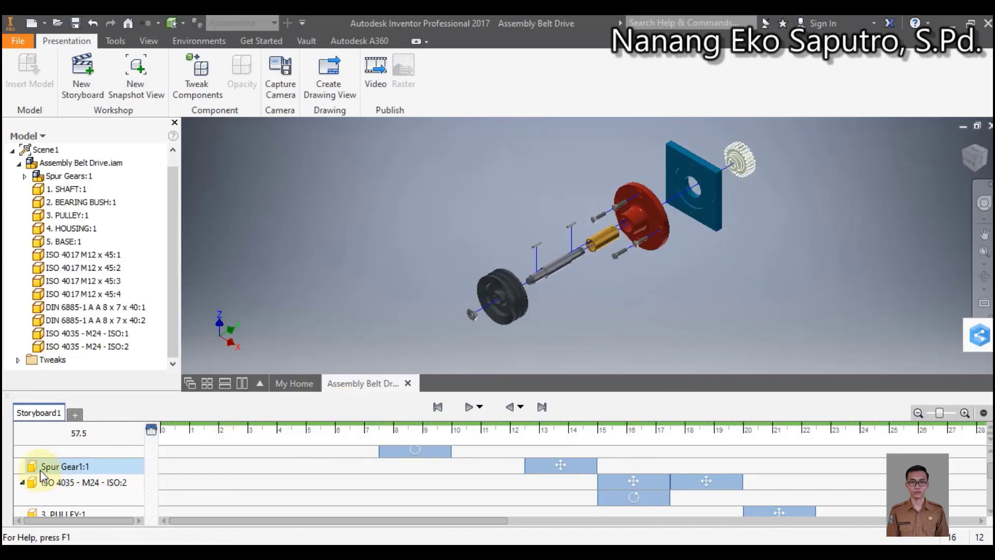
scroll(39, 469, up, 2)
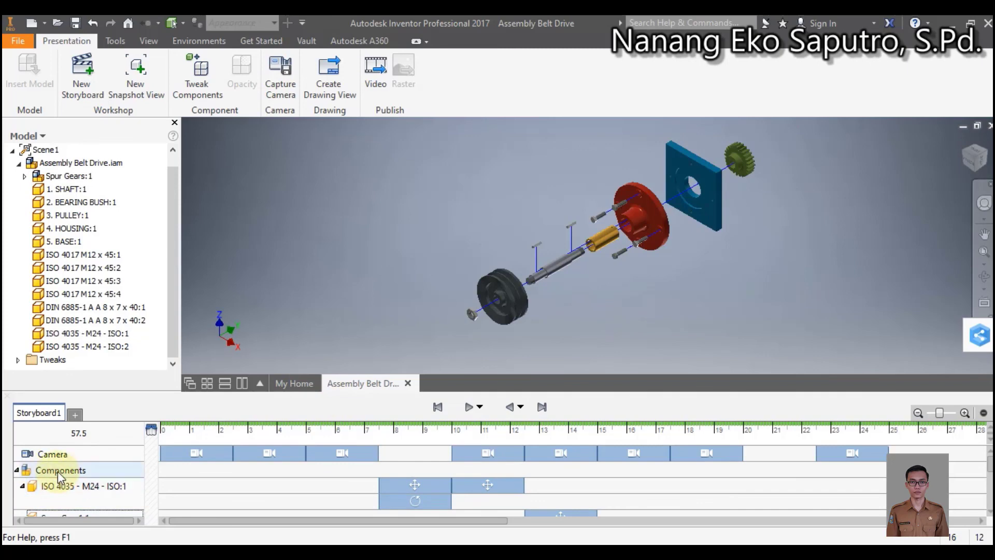
click(63, 486)
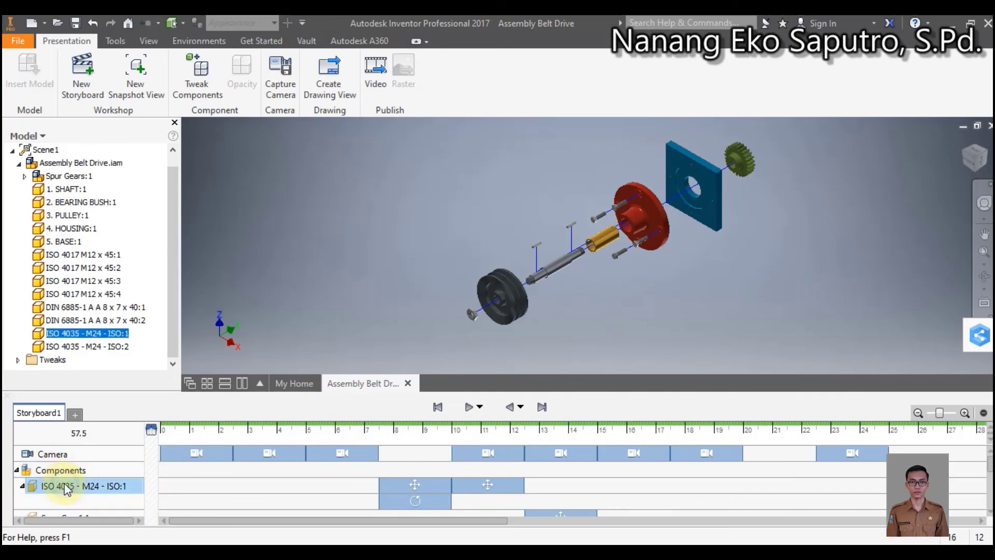
right_click(64, 487)
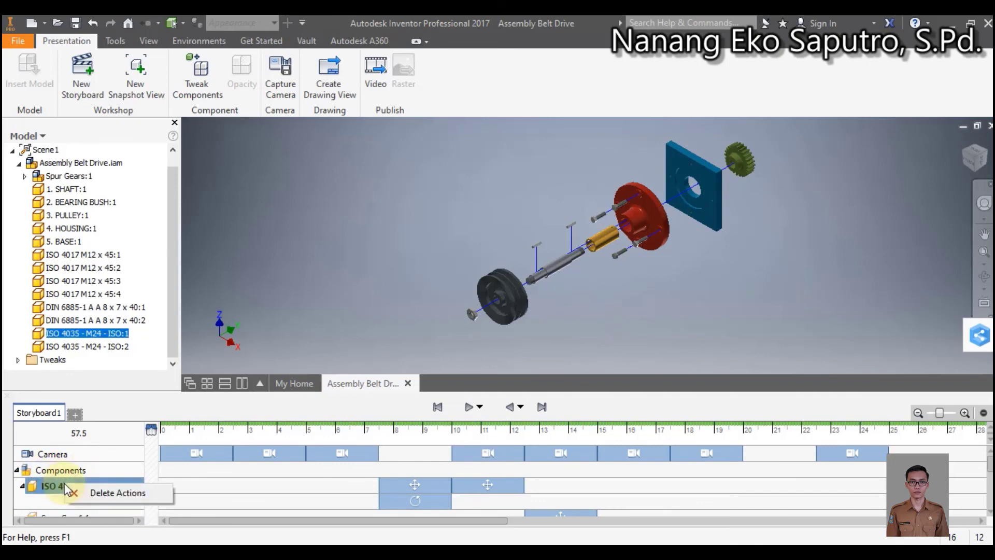
click(424, 485)
right_click(424, 484)
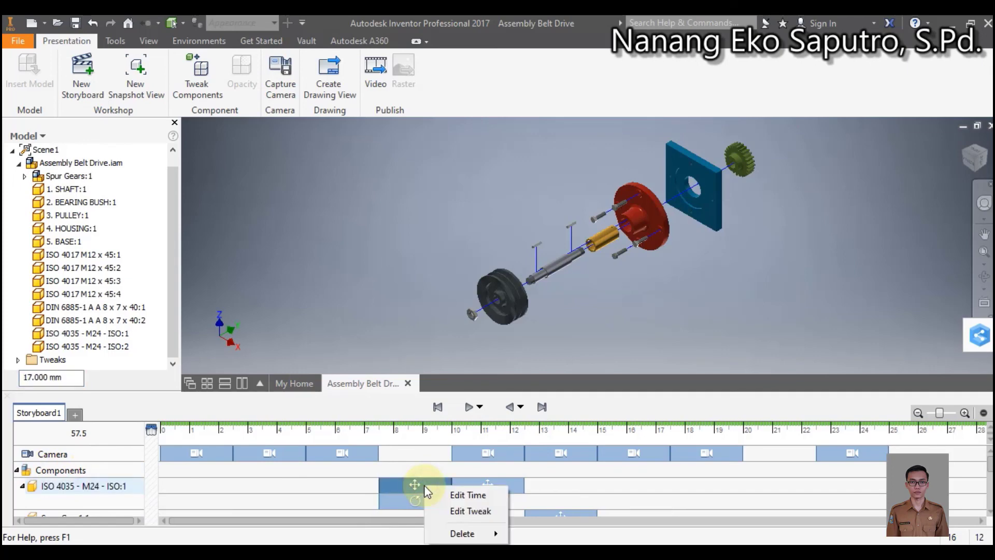
click(454, 511)
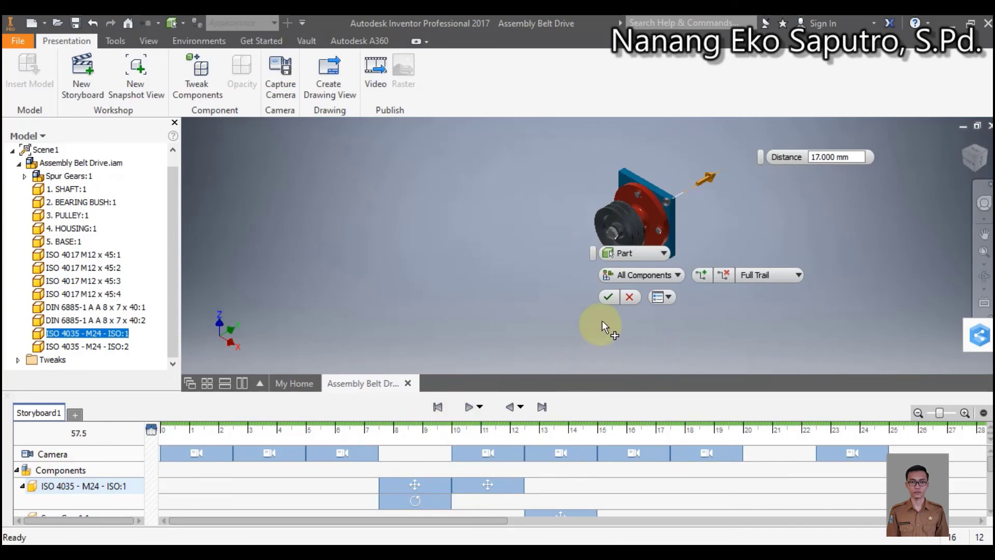
click(630, 299)
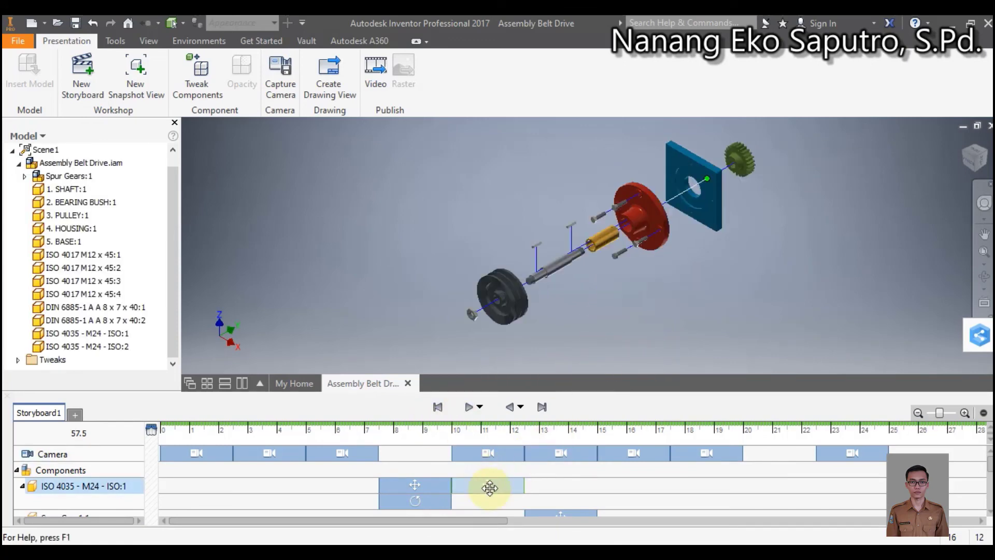
Set the distance of the nut ISO 4035 - M24 - ISO:1's second move tweak, at 10 s, to 400 mm and return the storyboard to its start.
right_click(488, 487)
click(530, 512)
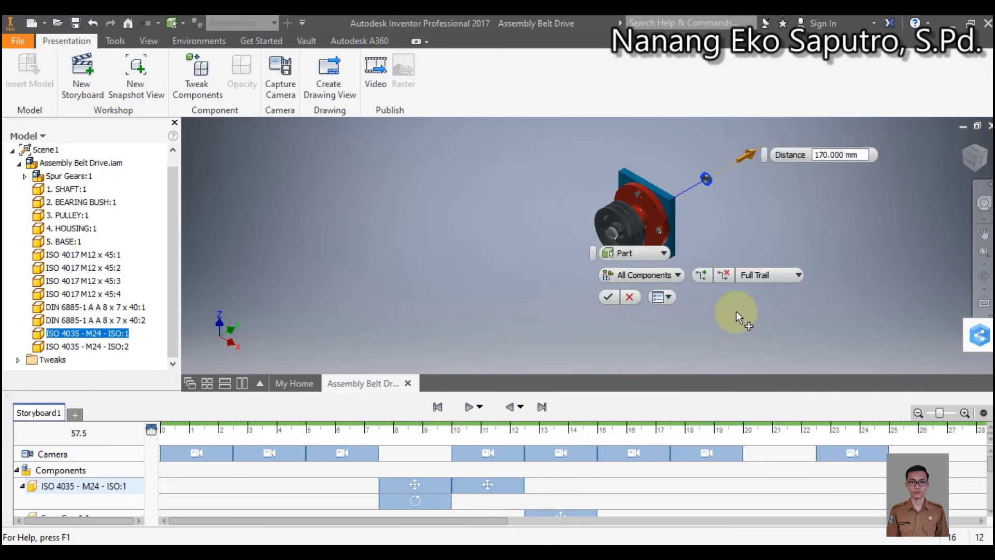
click(817, 156)
key(Delete)
key(Delete)
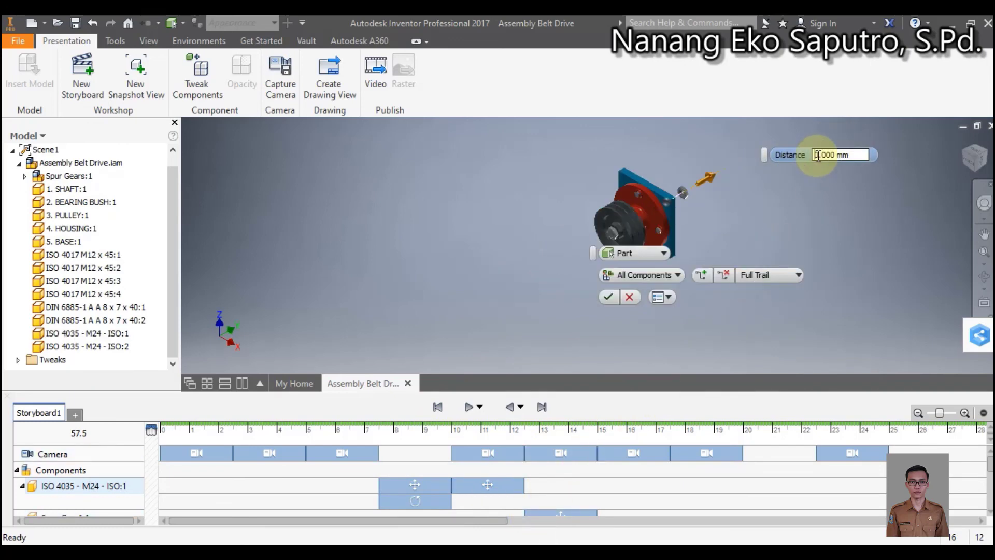
text(40)
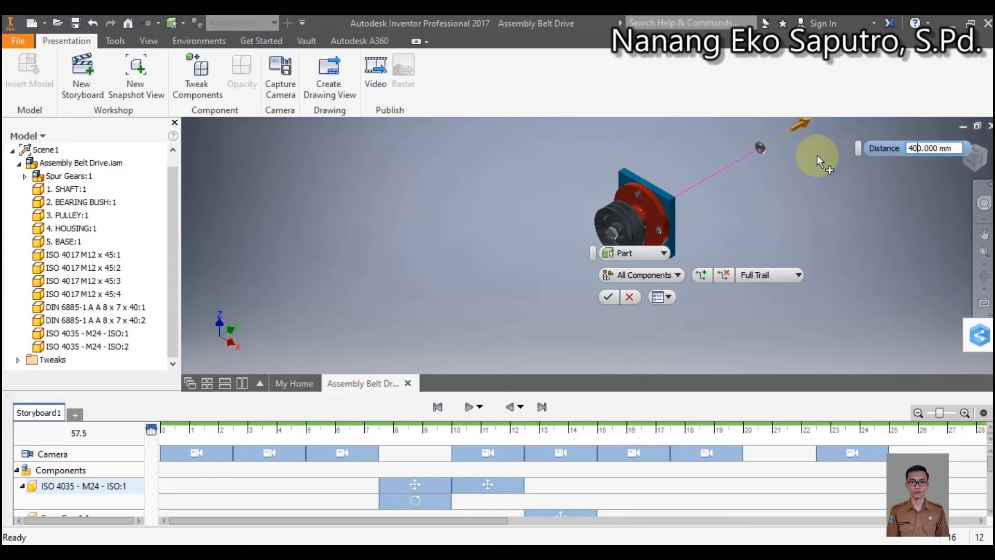
click(612, 294)
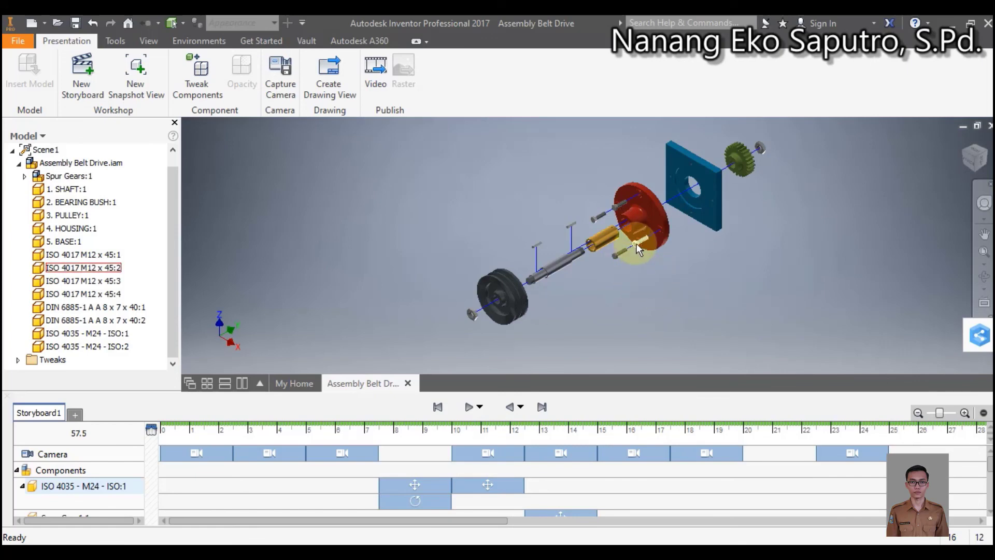
click(438, 408)
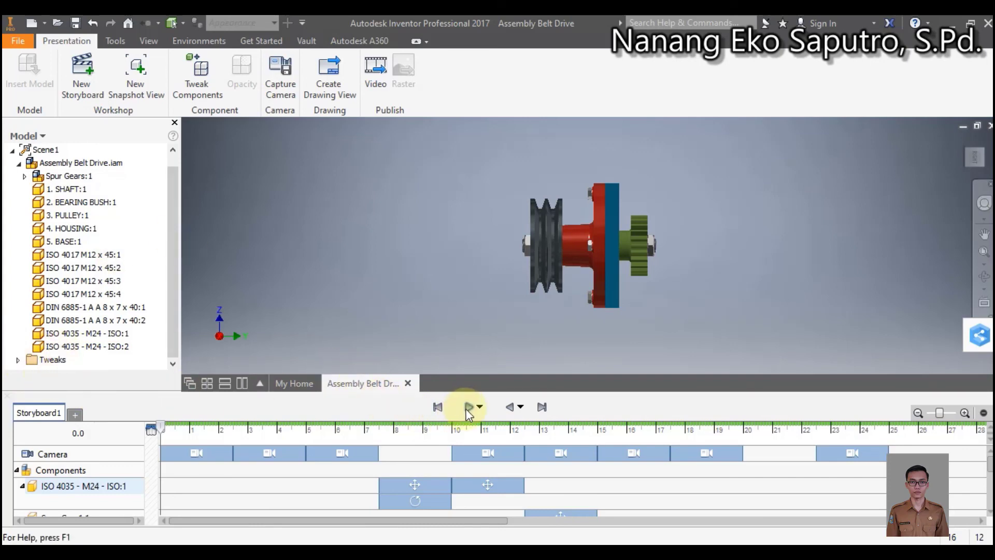
Go to the end of the storyboard at 57.5 s and frame the exploded base plate, spur gear and rear nut.
click(438, 413)
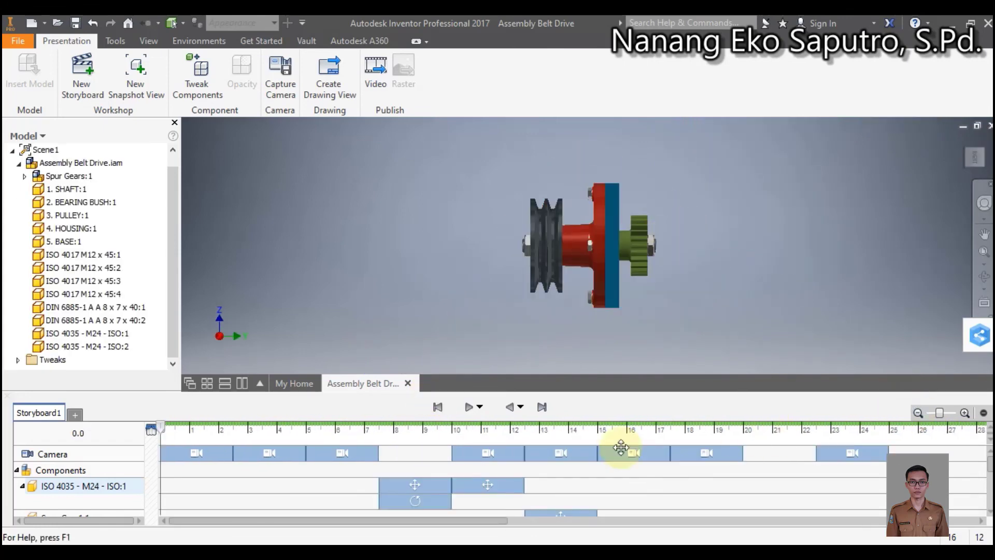
click(542, 409)
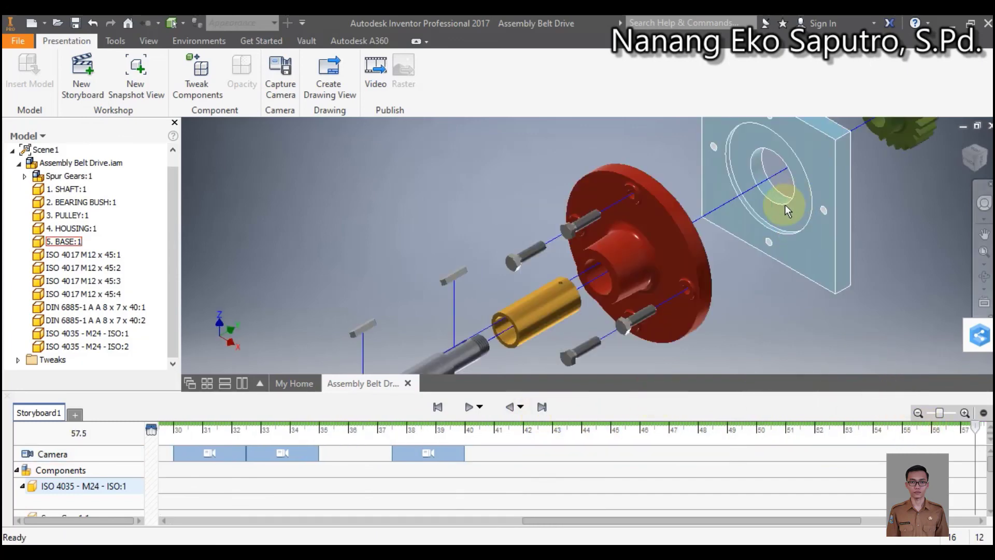
scroll(784, 205, down, 3)
scroll(784, 205, up, 5)
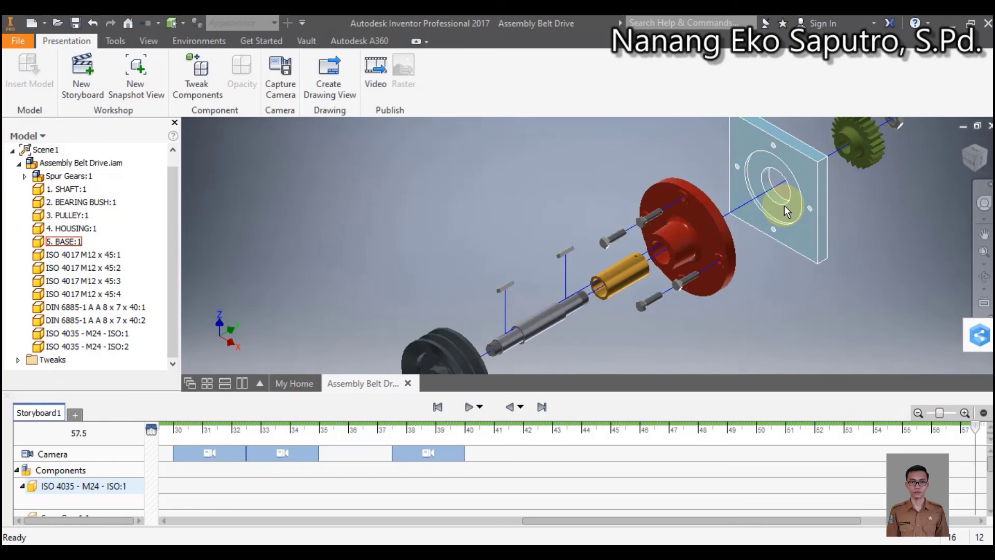
click(984, 234)
drag(850, 257, 803, 287)
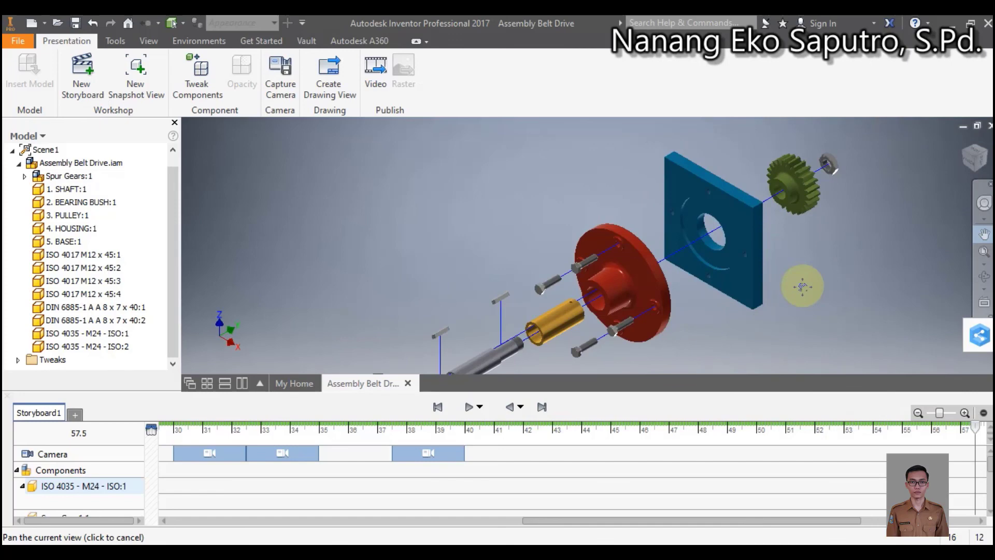
drag(802, 286, 795, 286)
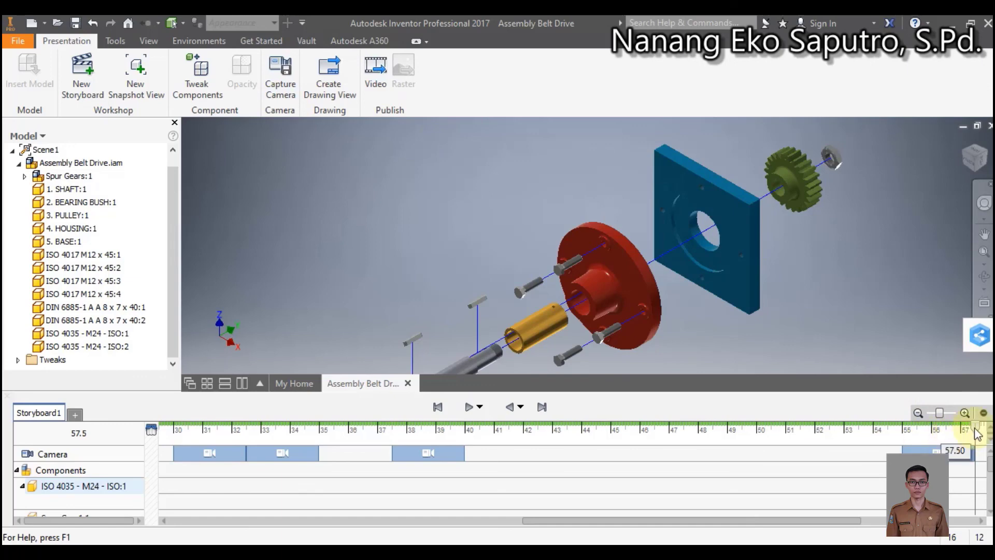
Check the storyboard at 55 s, return to its end and capture the home view of the full exploded assembly as the camera at 57.5 s.
drag(976, 435, 868, 463)
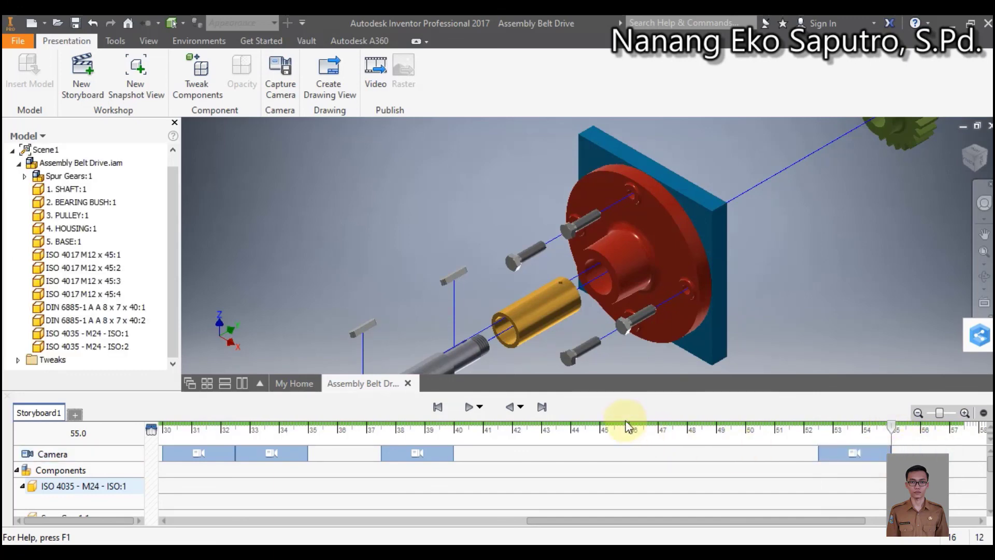
click(542, 408)
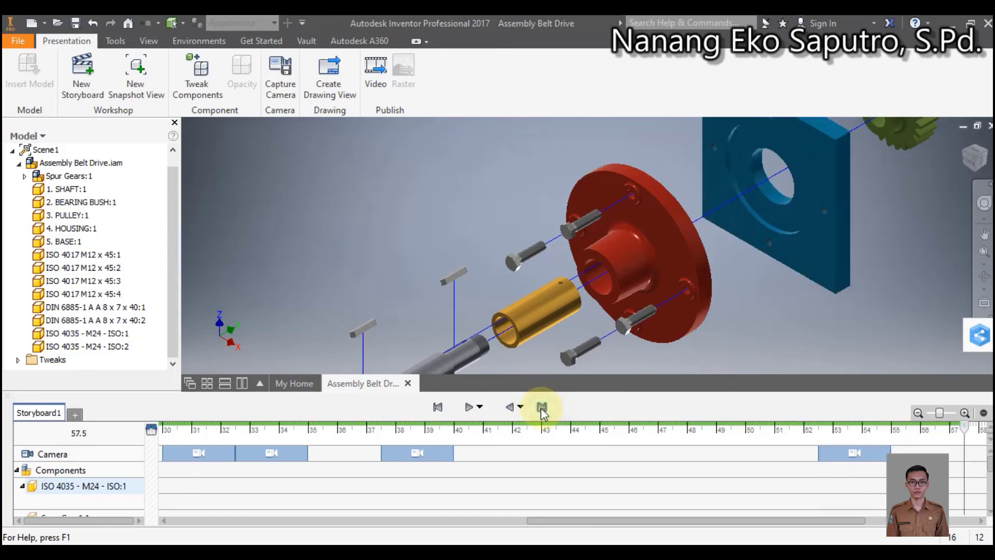
click(977, 164)
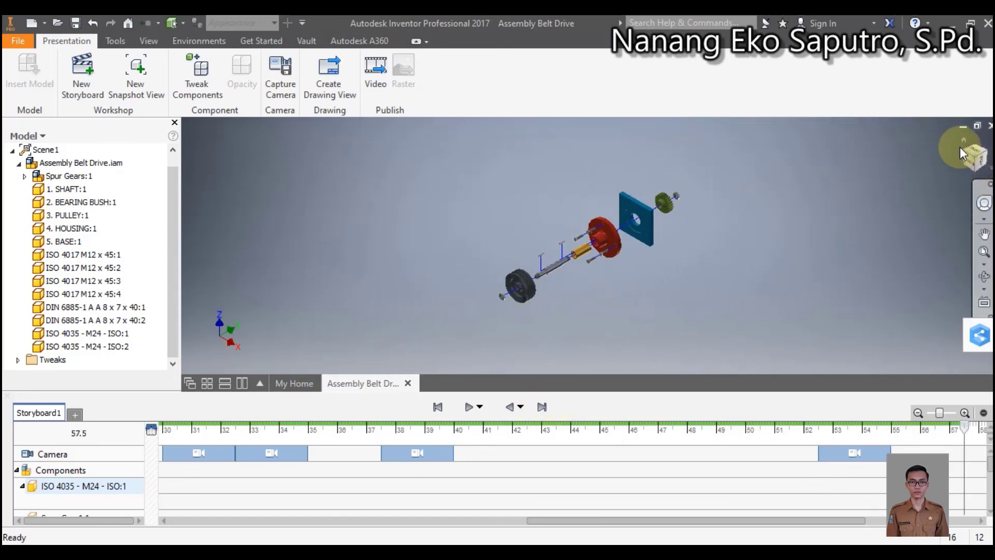
click(963, 142)
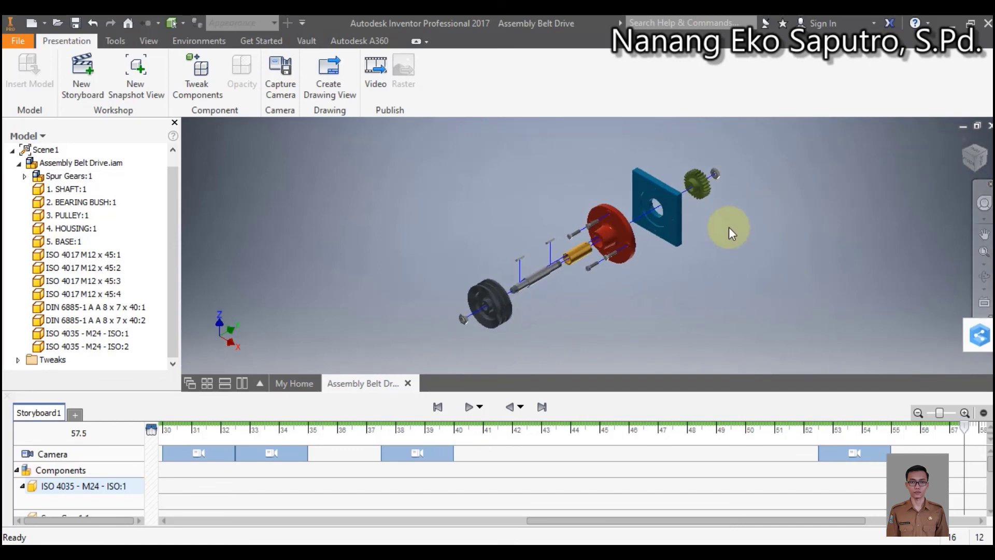
click(291, 98)
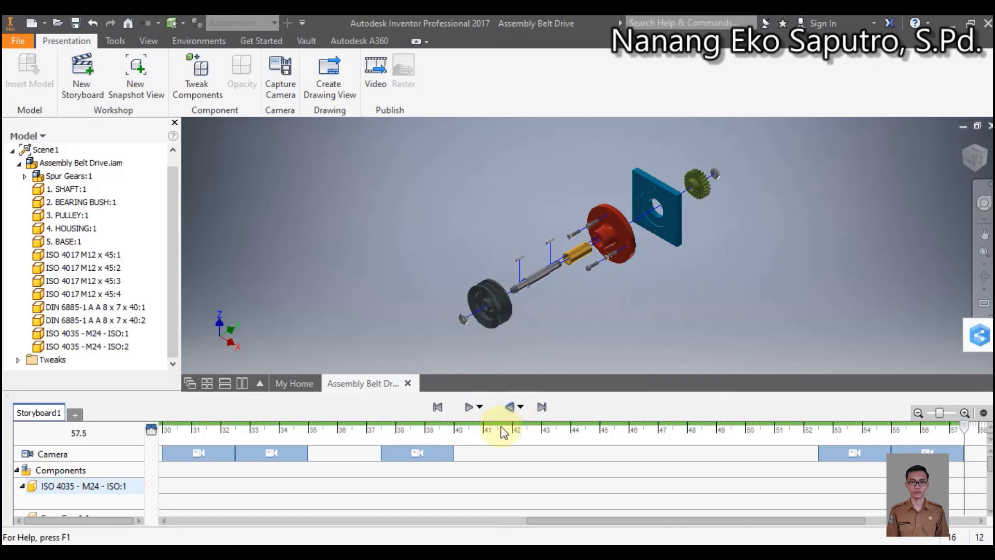
Locate the Spur Gear1:1 move tweak in the storyboard and examine its timing against the neighbouring nut and camera actions.
click(420, 451)
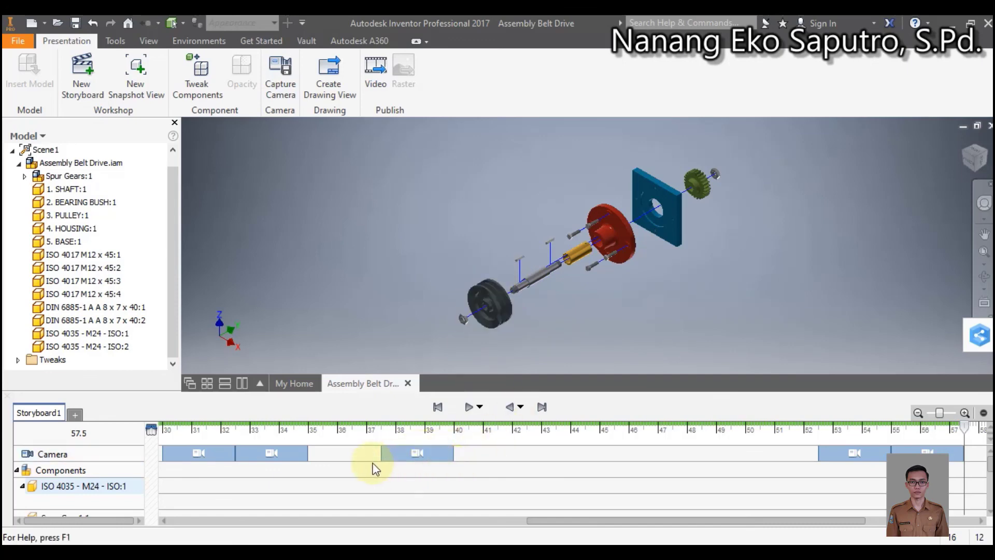
scroll(358, 469, down, 5)
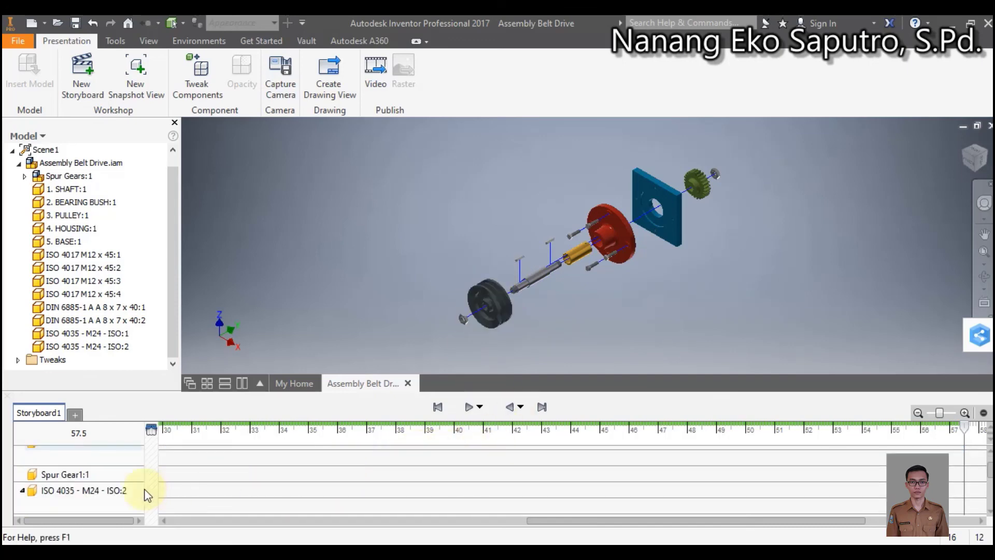
click(91, 475)
click(91, 475)
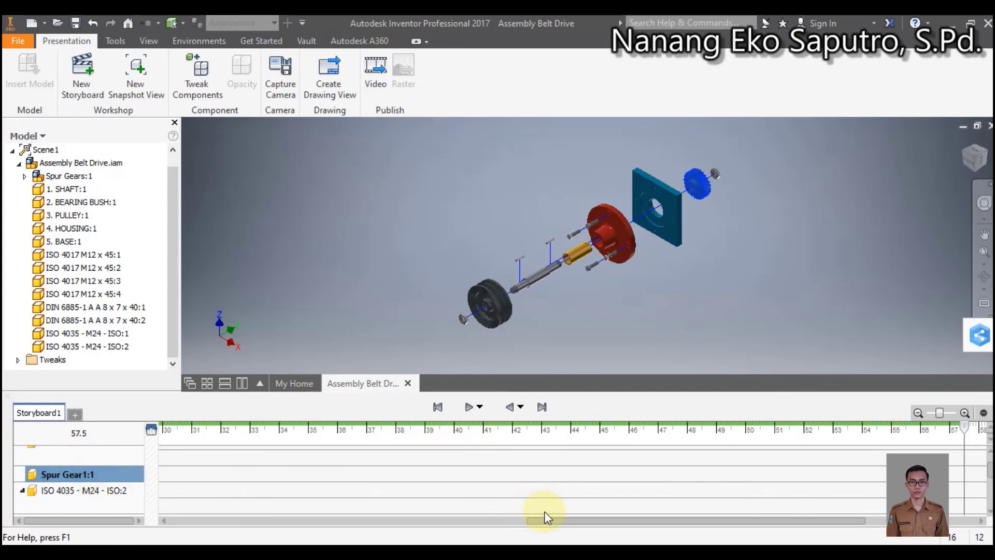
drag(572, 521, 290, 524)
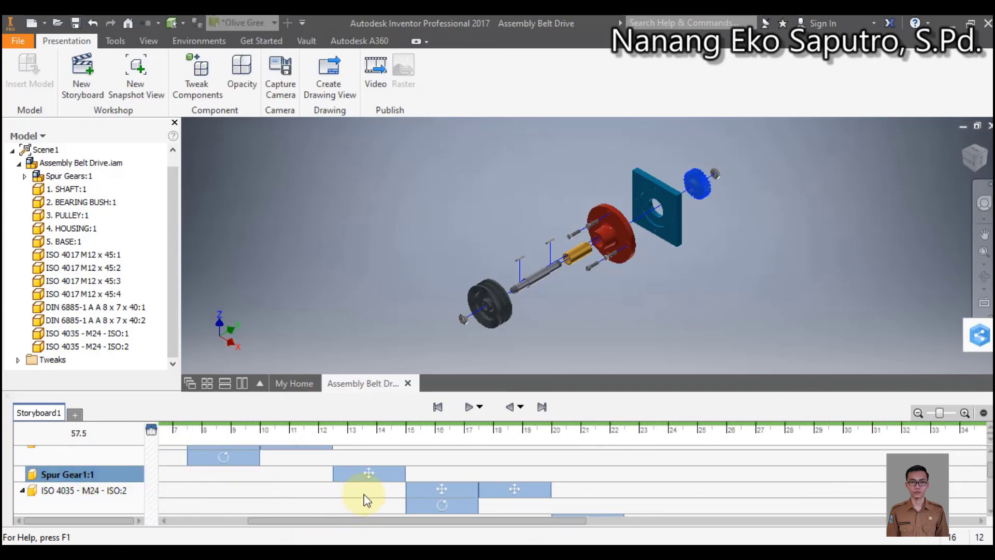
click(373, 476)
scroll(373, 477, up, 1)
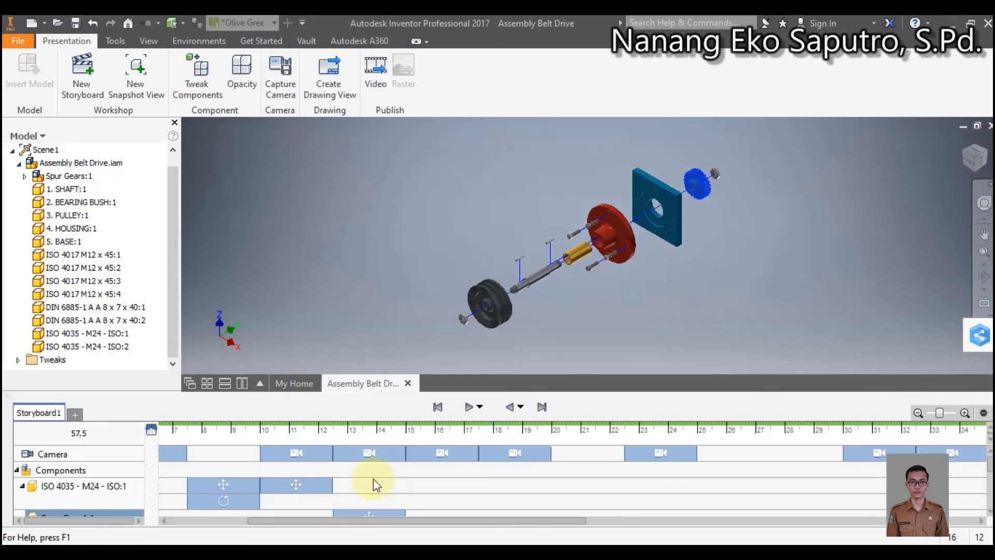
scroll(373, 478, down, 1)
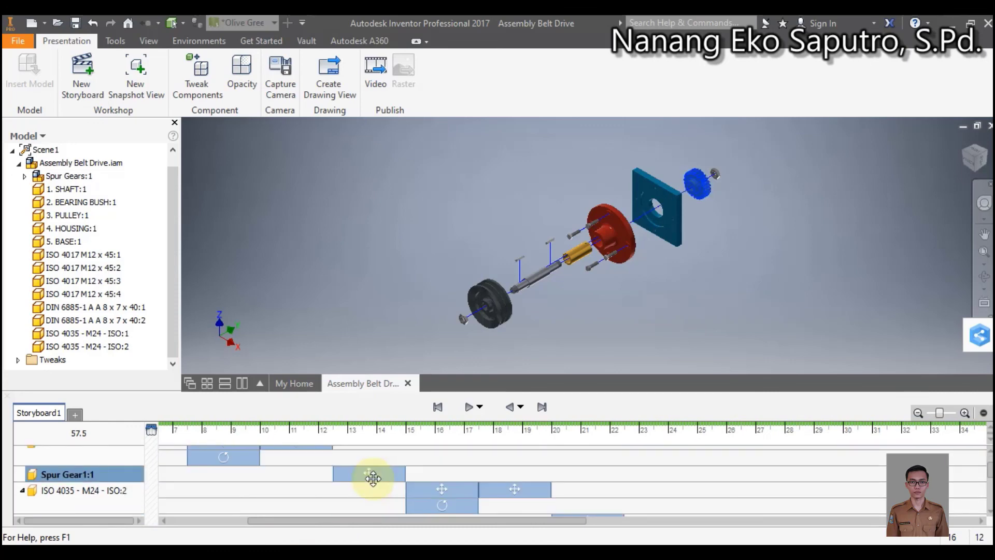
Play the storyboard from its start to review the nut and spur gear moves, pause at 13.1 s and skip to the end.
click(438, 406)
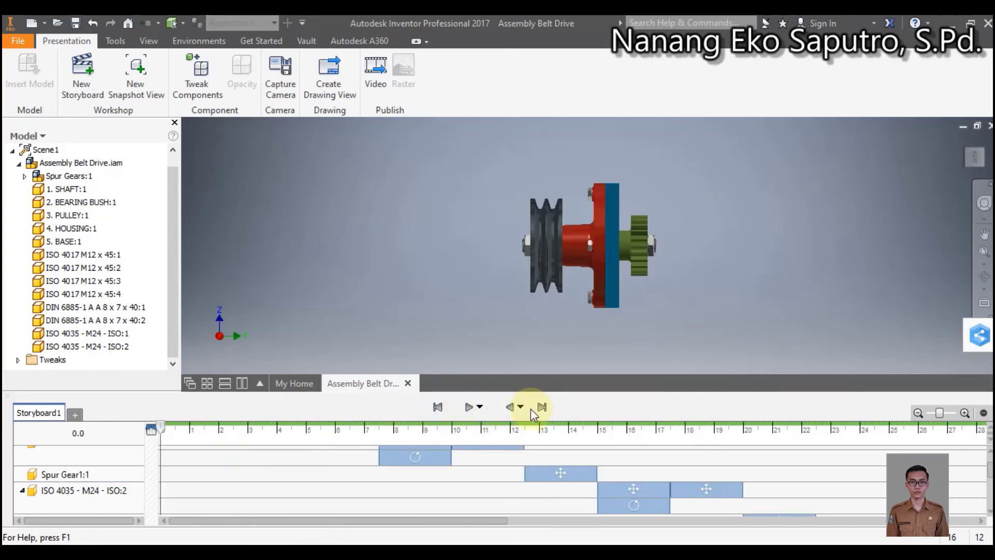
click(468, 406)
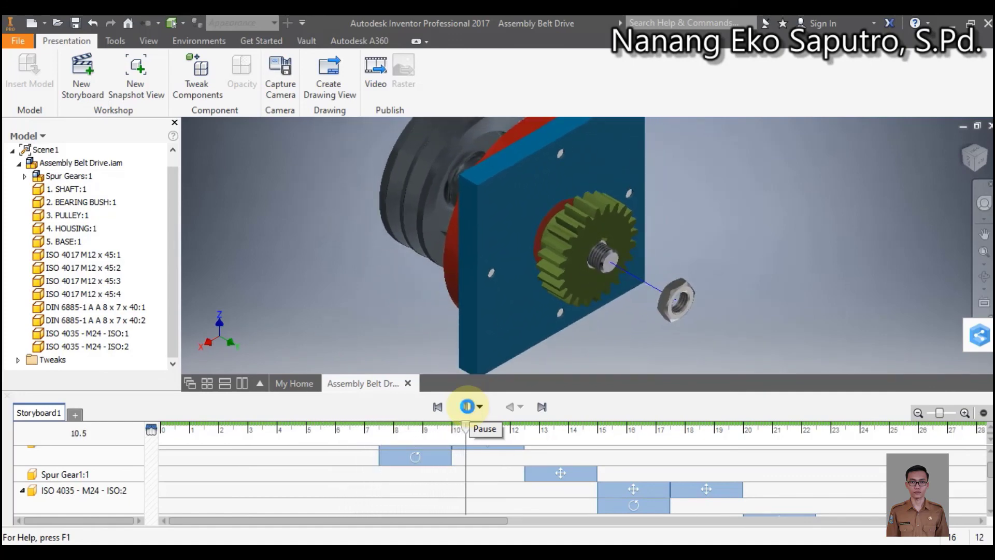
click(469, 406)
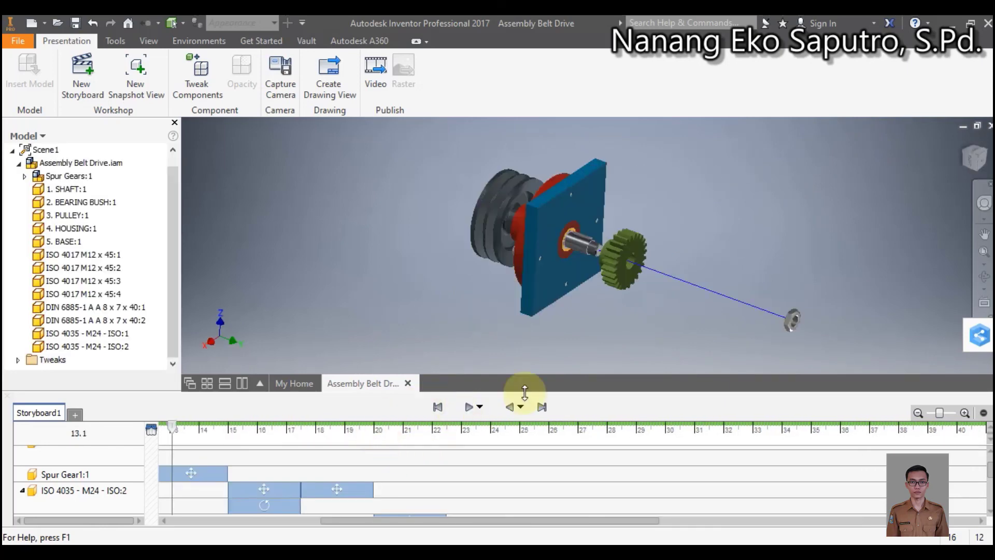
click(542, 407)
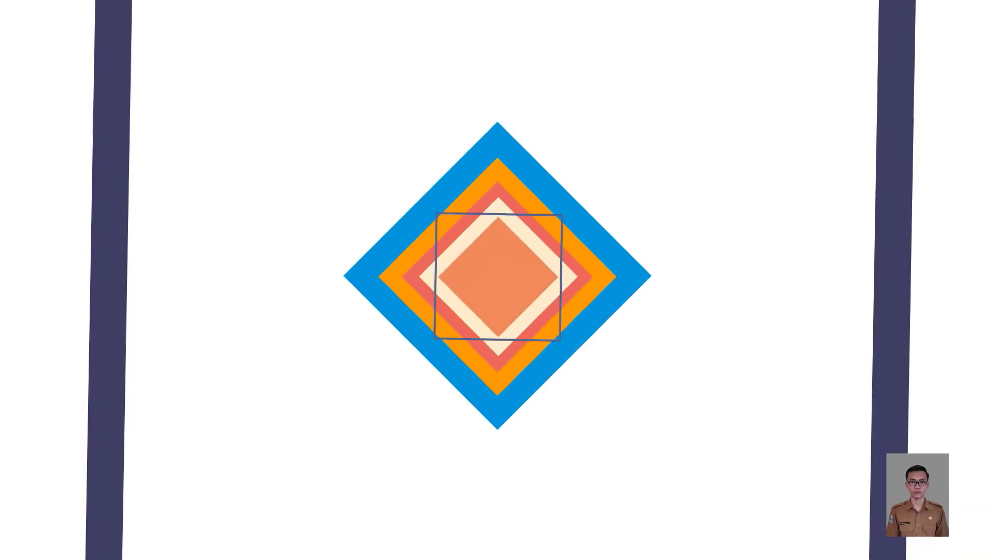